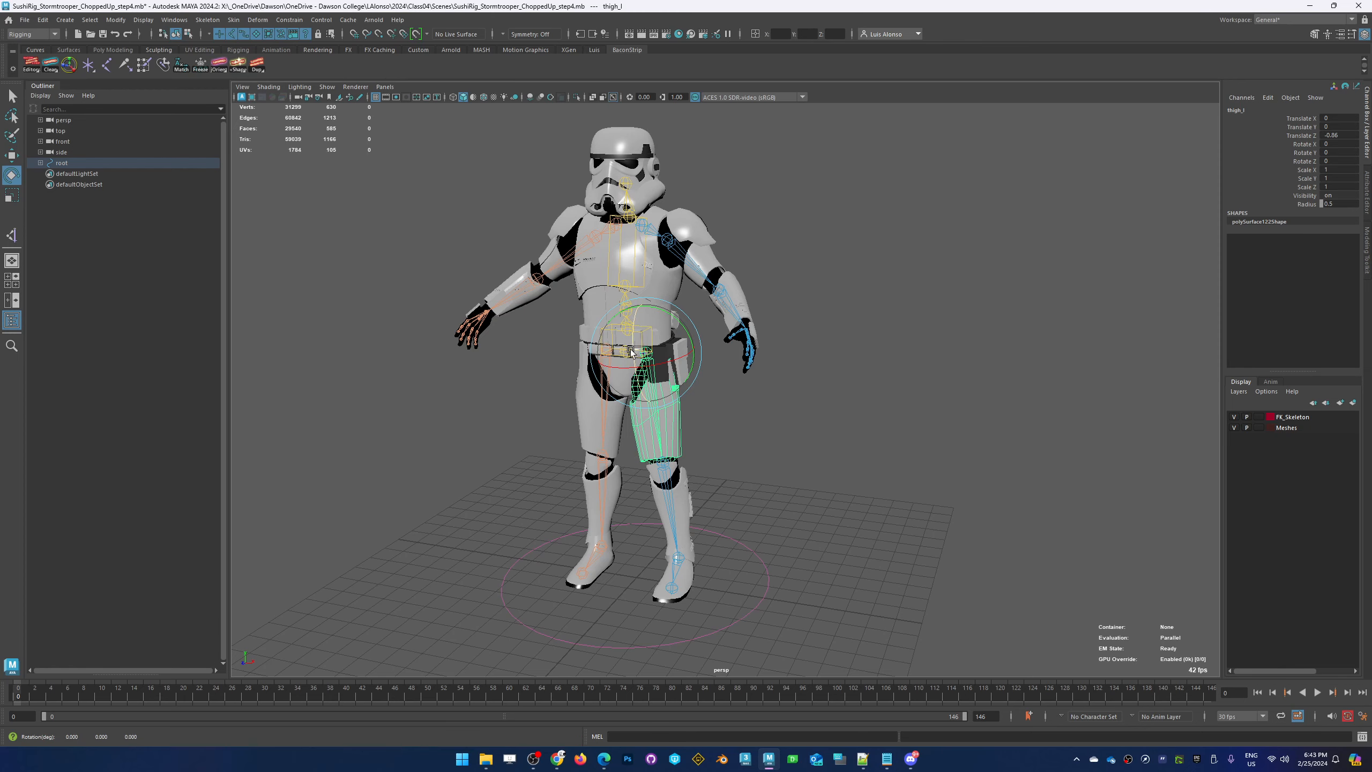
Undo the left thigh rotation, test-rotate the left calf joint, and undo that rotation as well
key("ctrl+z")
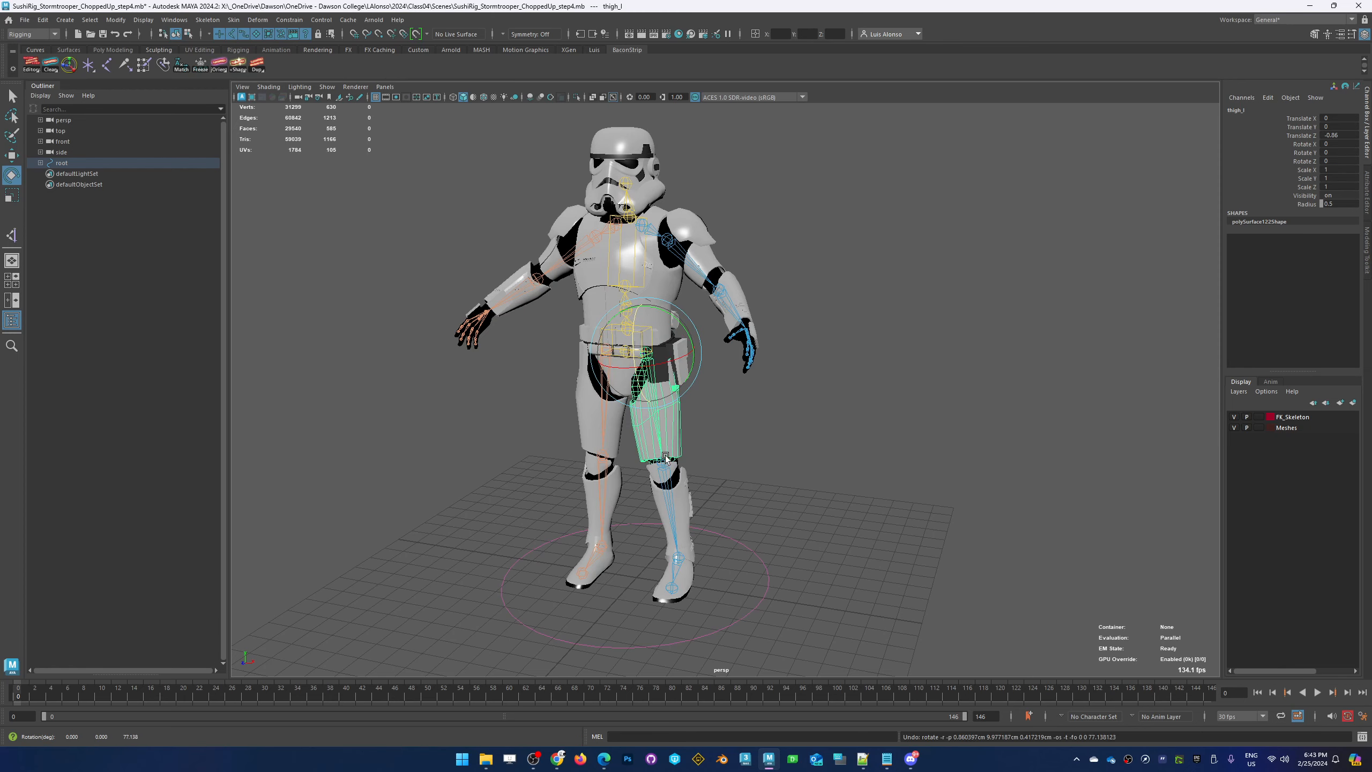
left_click(659, 464)
mouse_move(660, 466)
left_mouse_down()
mouse_move(636, 490)
mouse_move(635, 475)
left_mouse_up()
key("ctrl+z")
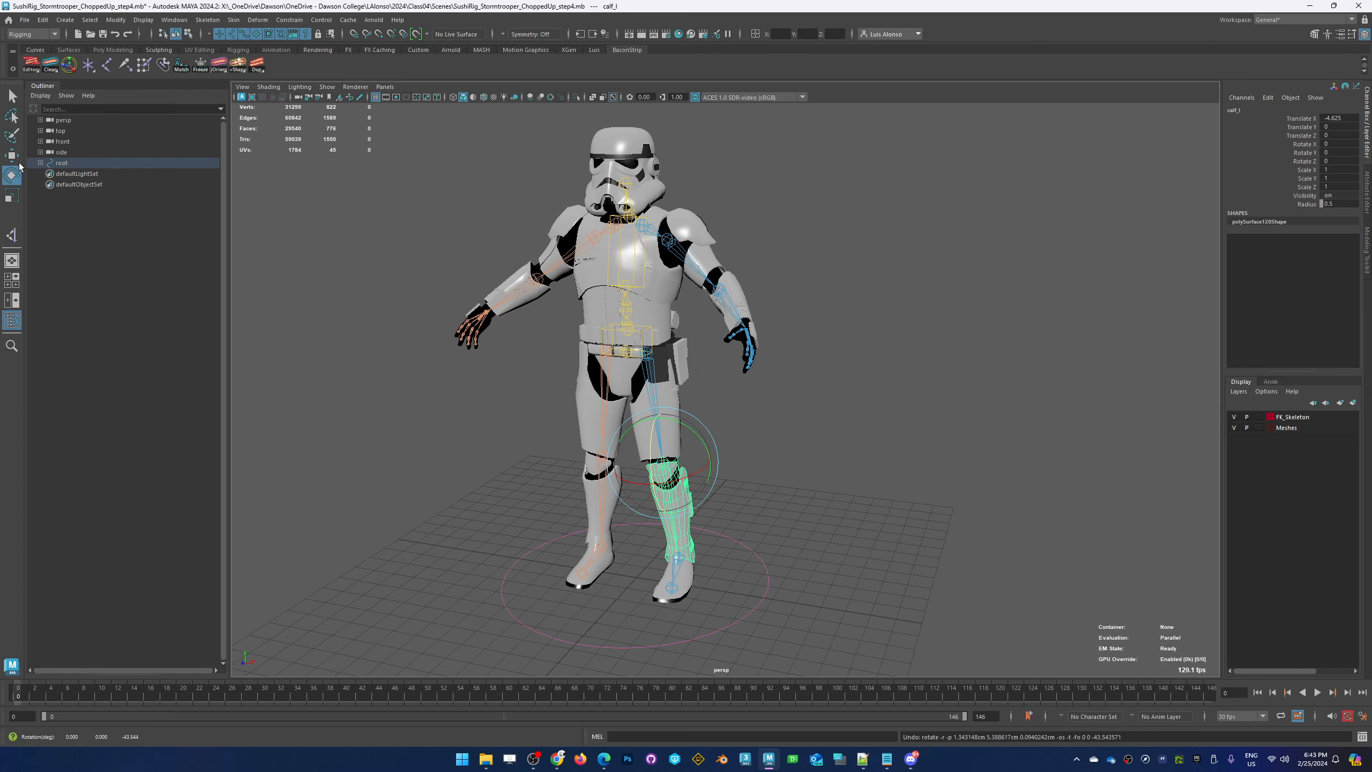
Expand the complete root joint hierarchy in the Outliner, test-move the root control, and undo the move
left_click(41, 163, "shift")
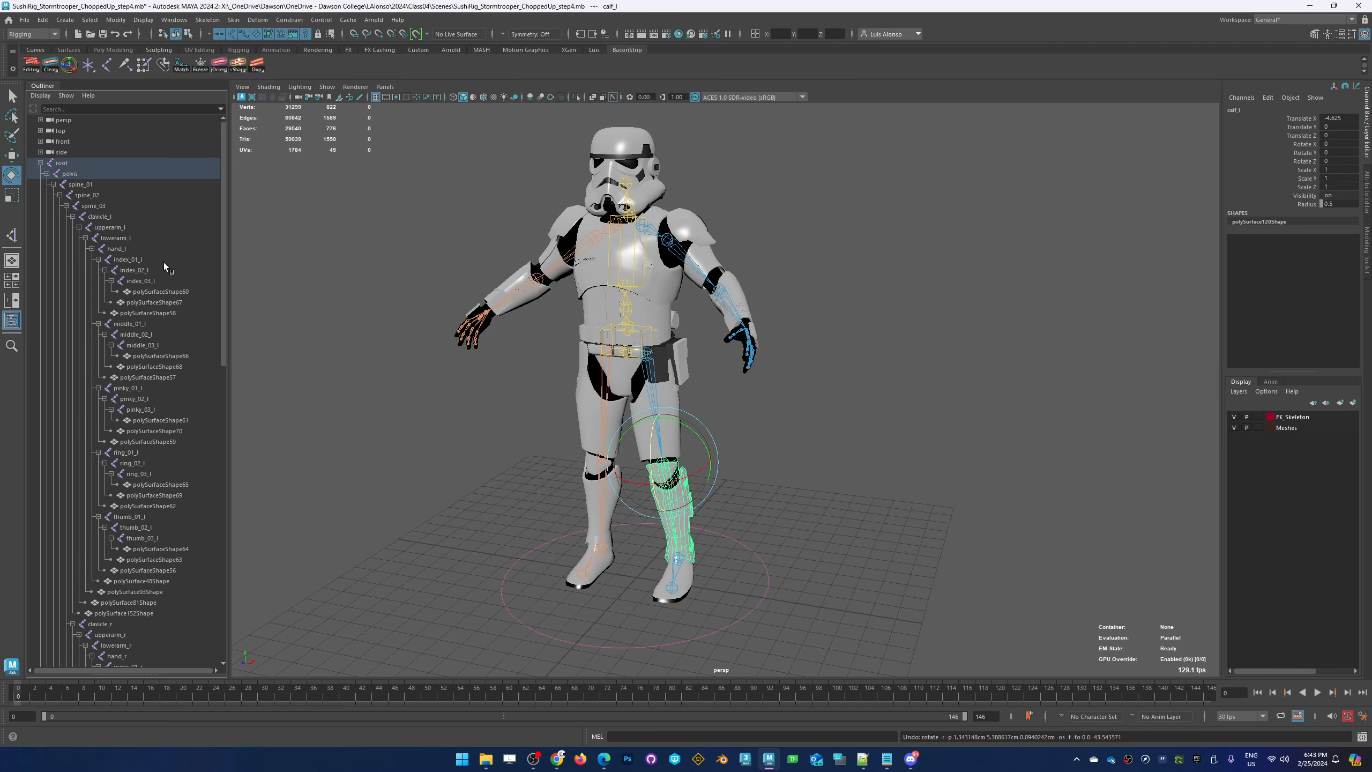
left_click(757, 605)
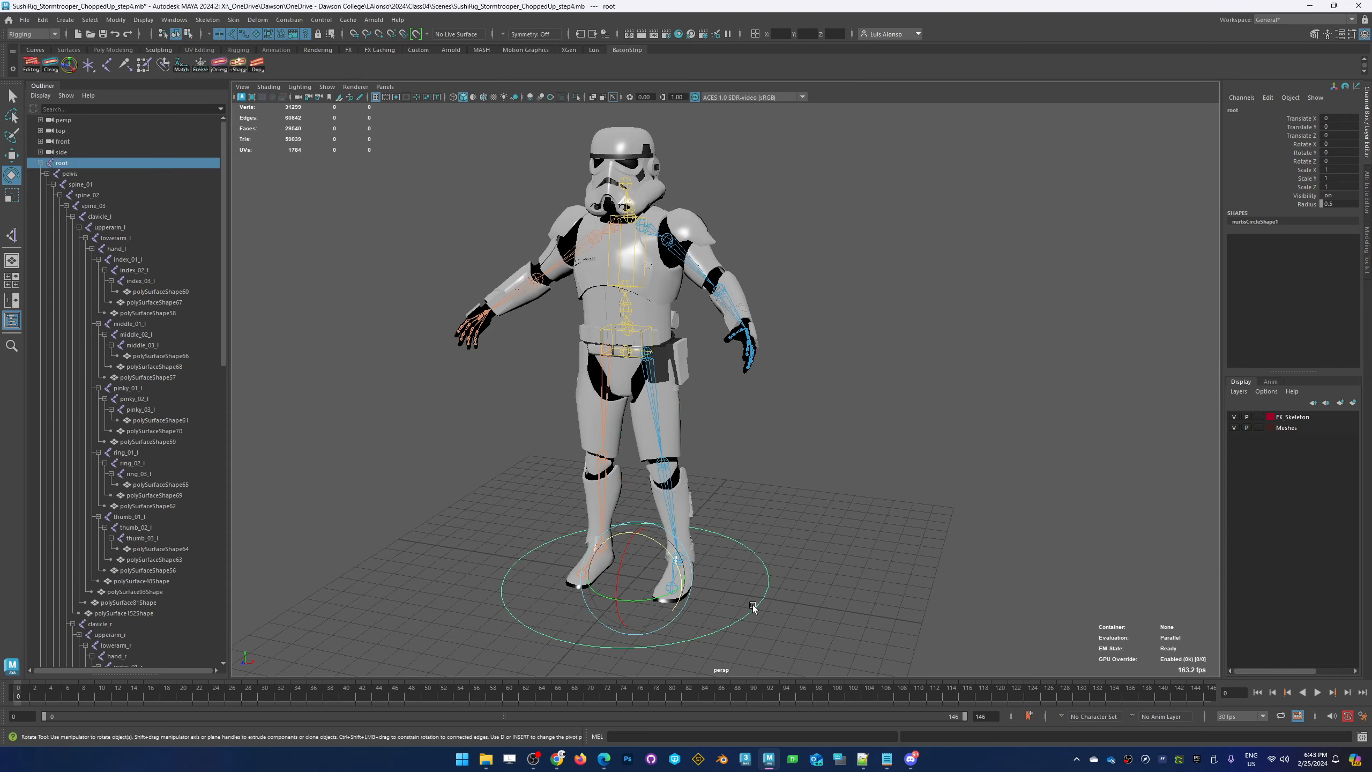
key("w")
left_click_drag(672, 594, 740, 564)
key("ctrl+z")
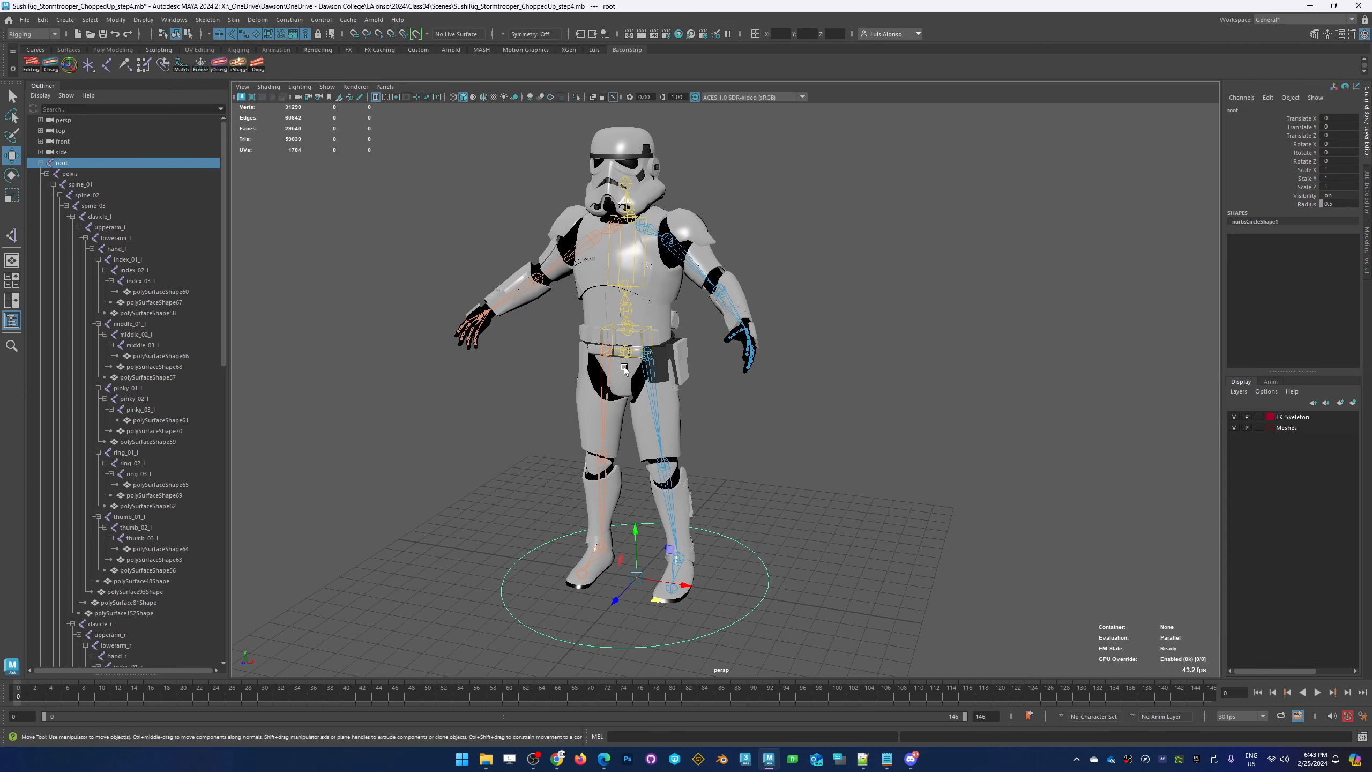
Test-move the pelvis joint freely and straight down to see how the FK legs behave, undoing each move
left_click(637, 371)
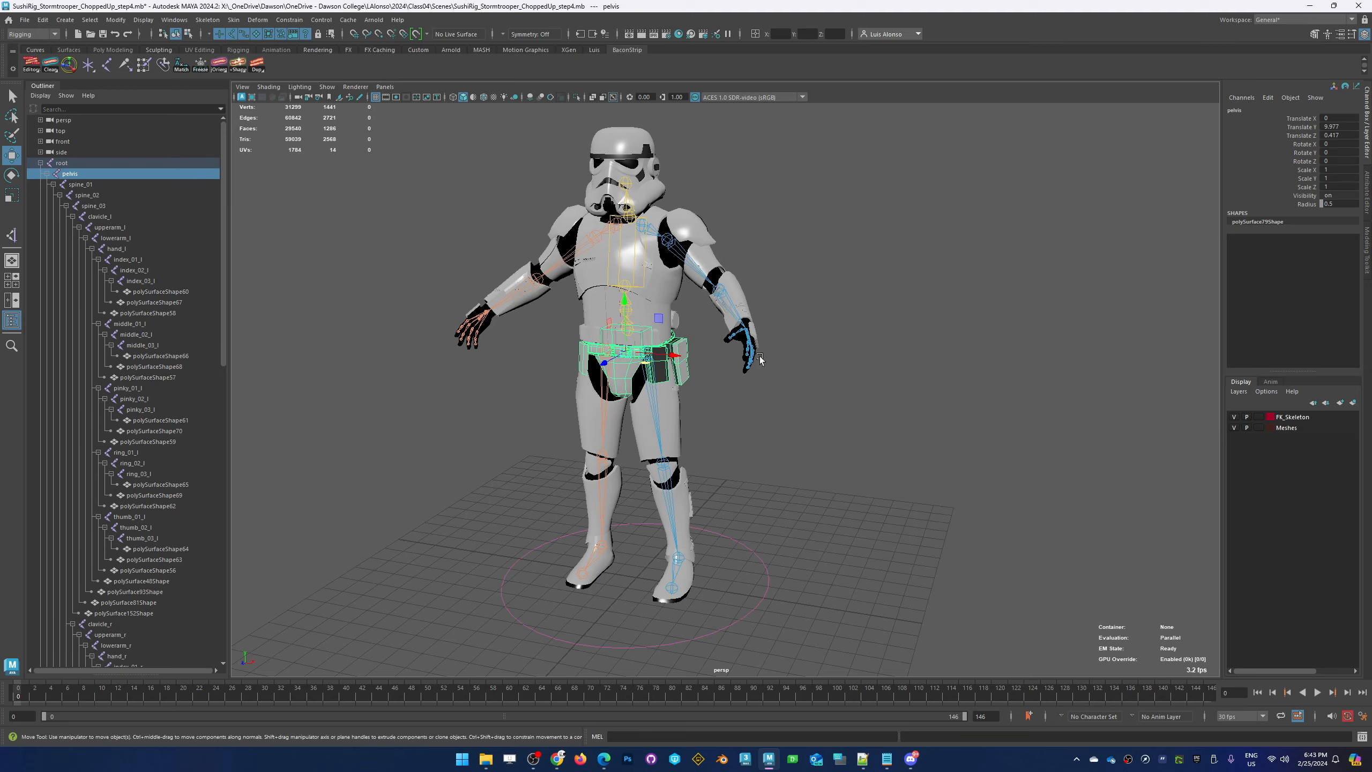
left_click_drag(648, 363, 682, 436)
key("ctrl+z")
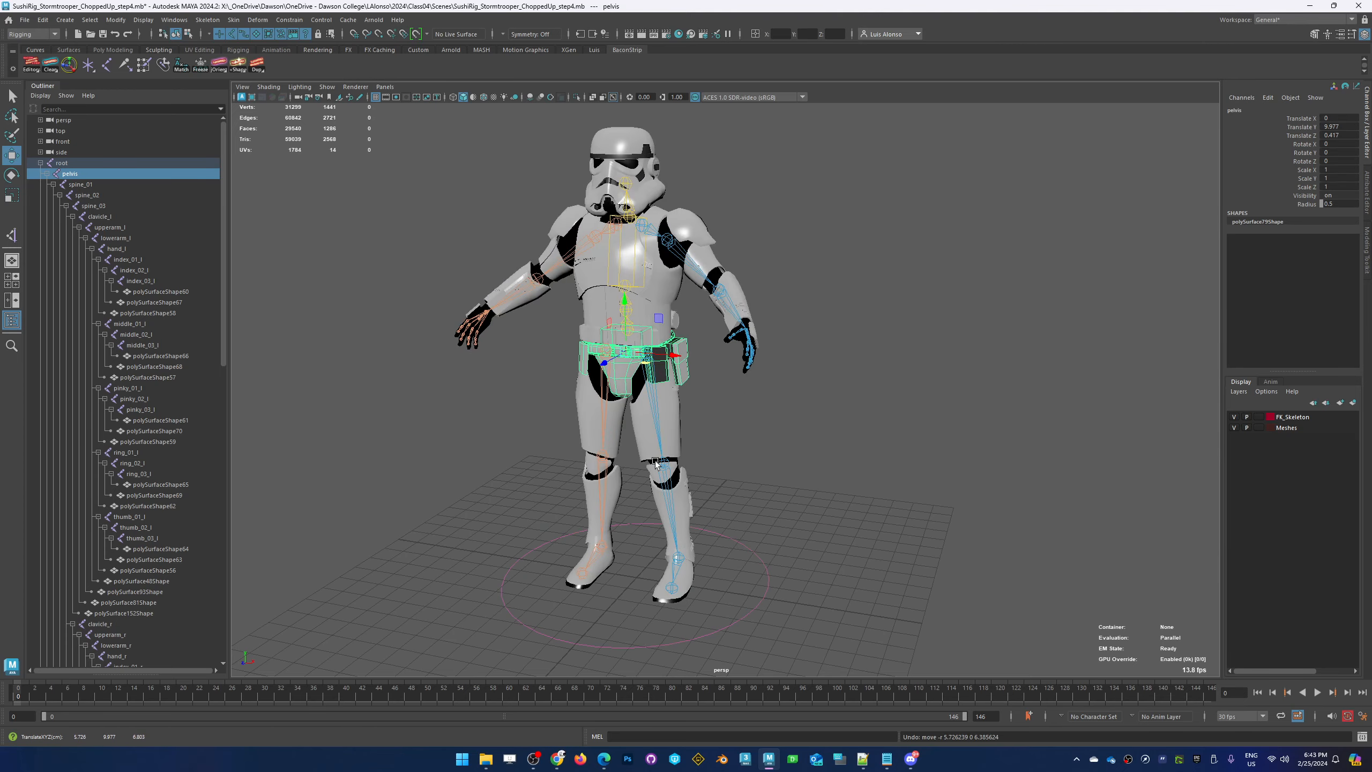
left_click_drag(622, 293, 571, 399)
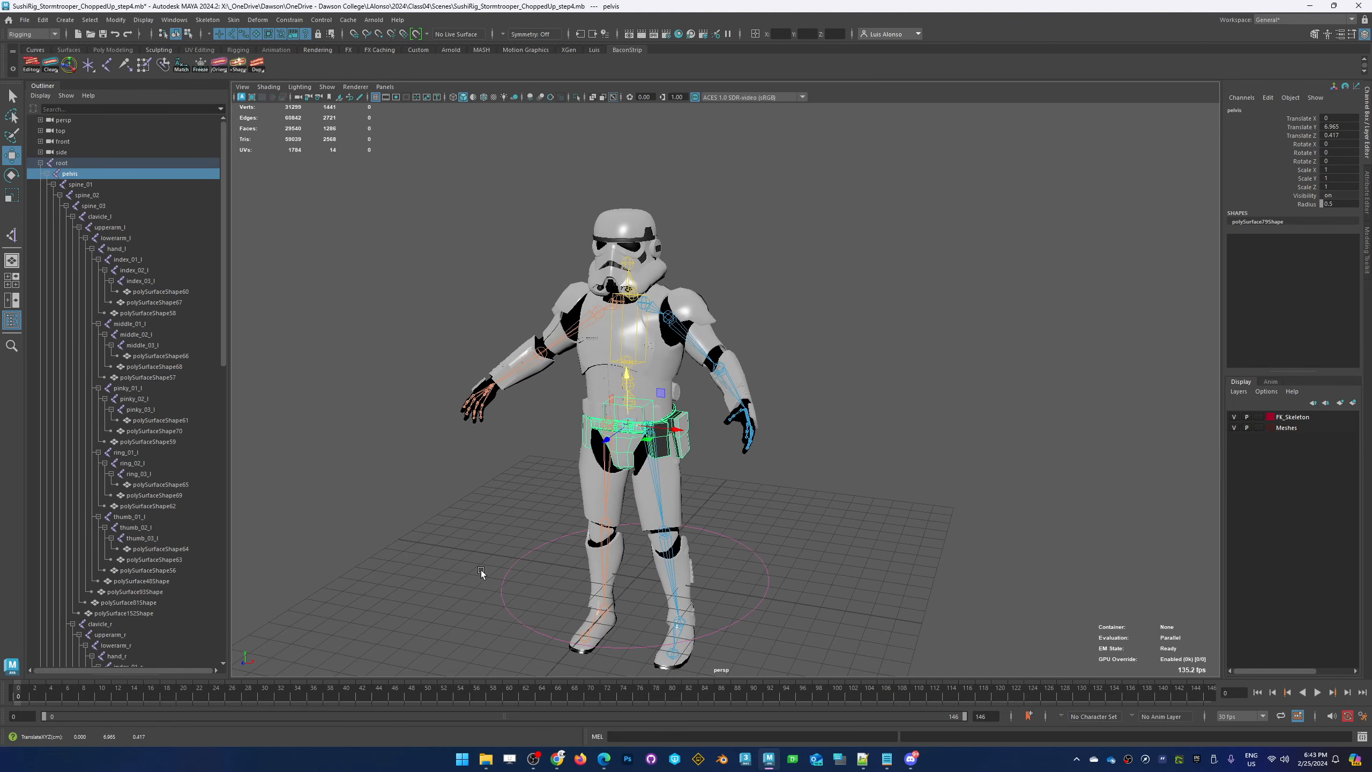
key("ctrl+z")
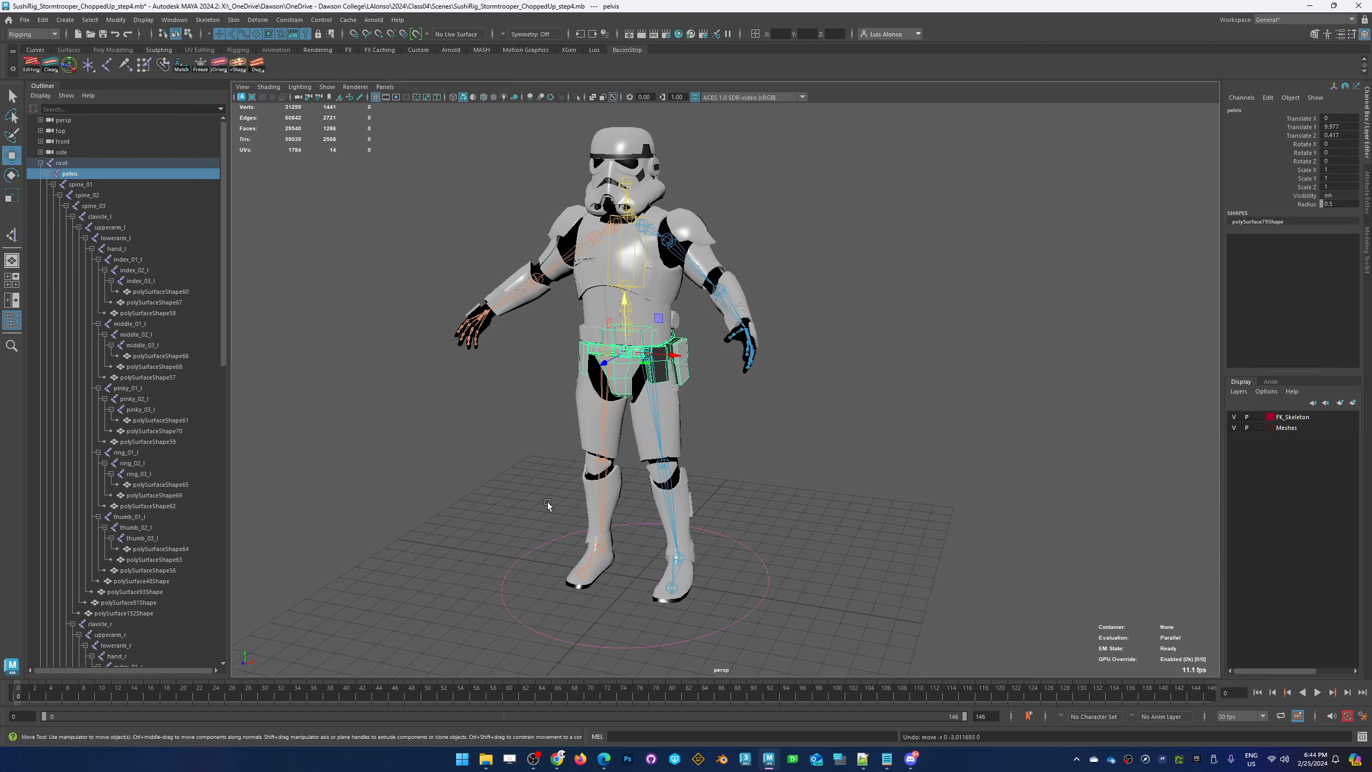
Create an IK handle on the left leg, picking the foot_l ankle joint first and the thigh_l hip joint second
right_click_drag(547, 503, 714, 405, "alt")
middle_click_drag(589, 528, 601, 301, "alt")
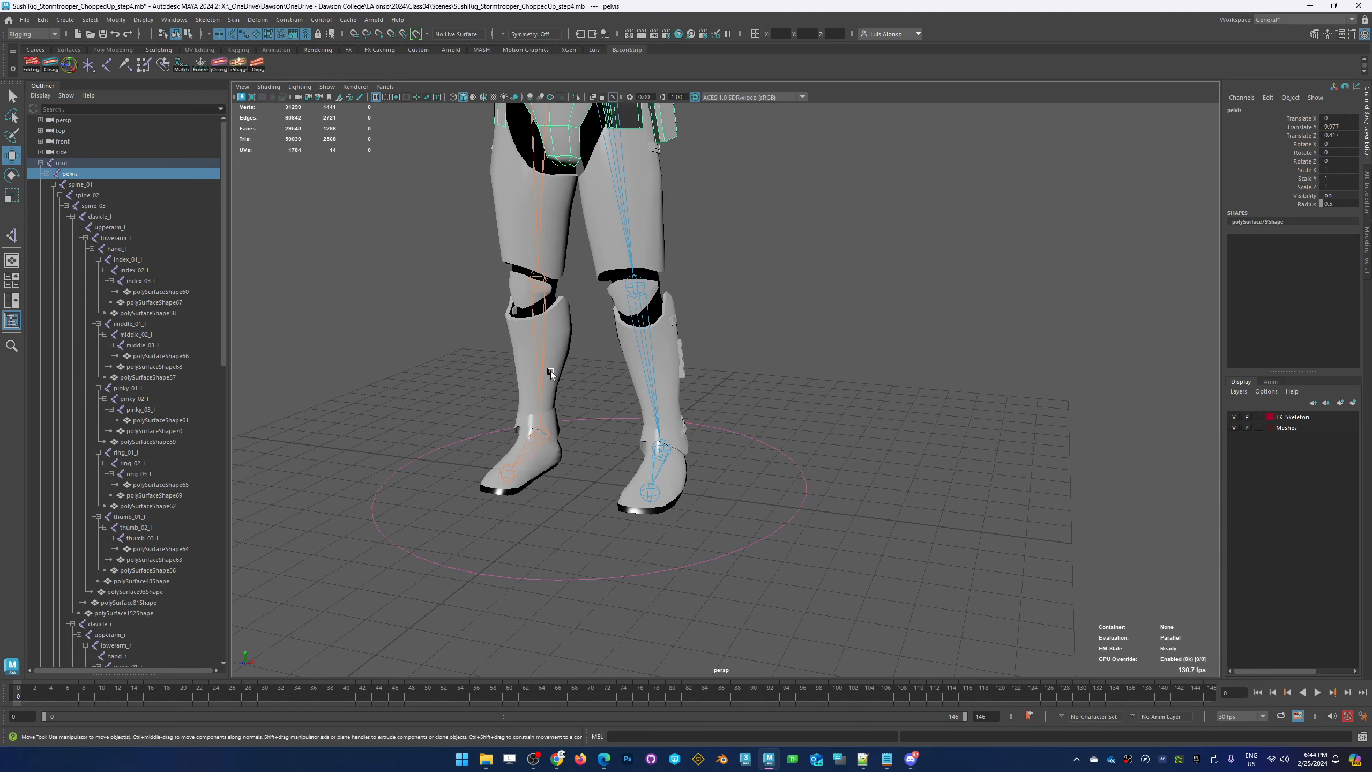
right_click_drag(551, 372, 636, 352, "alt")
middle_click_drag(637, 355, 647, 435, "alt")
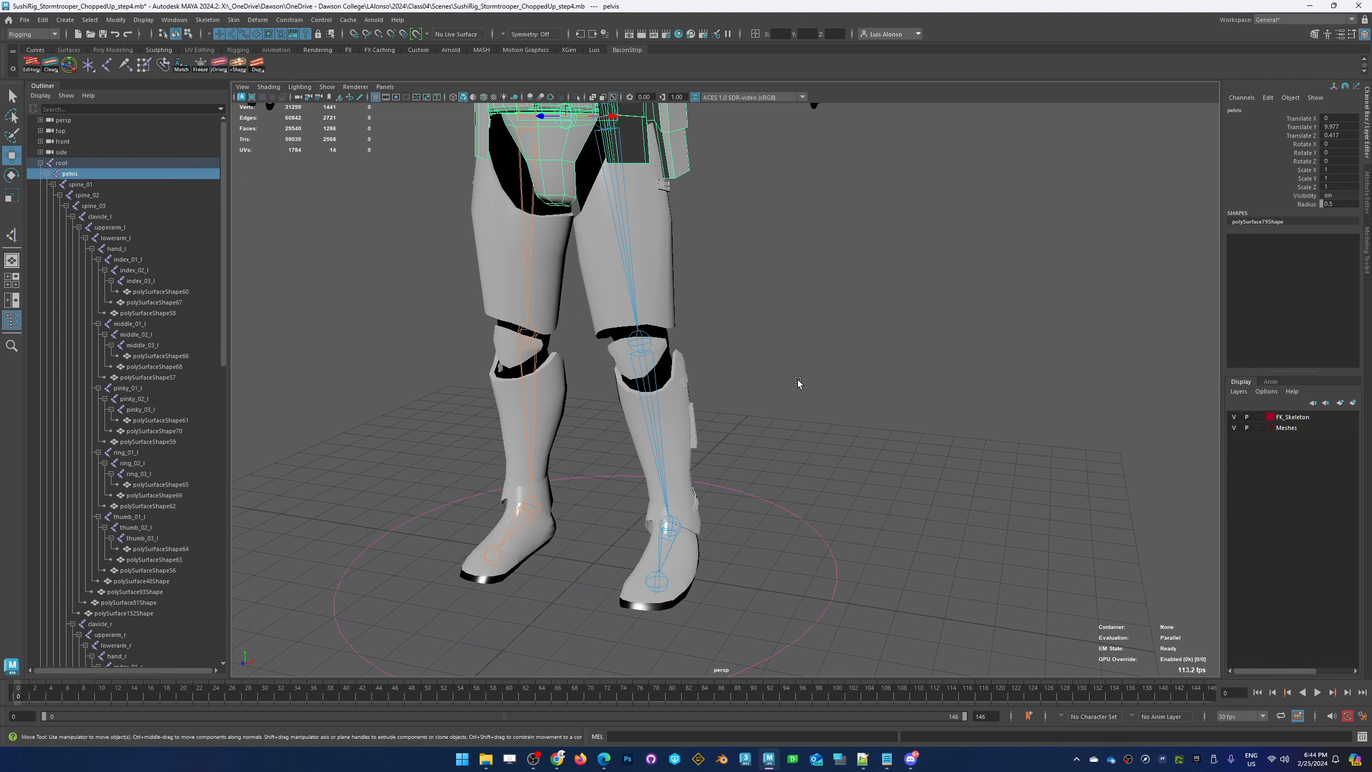
left_click(792, 406)
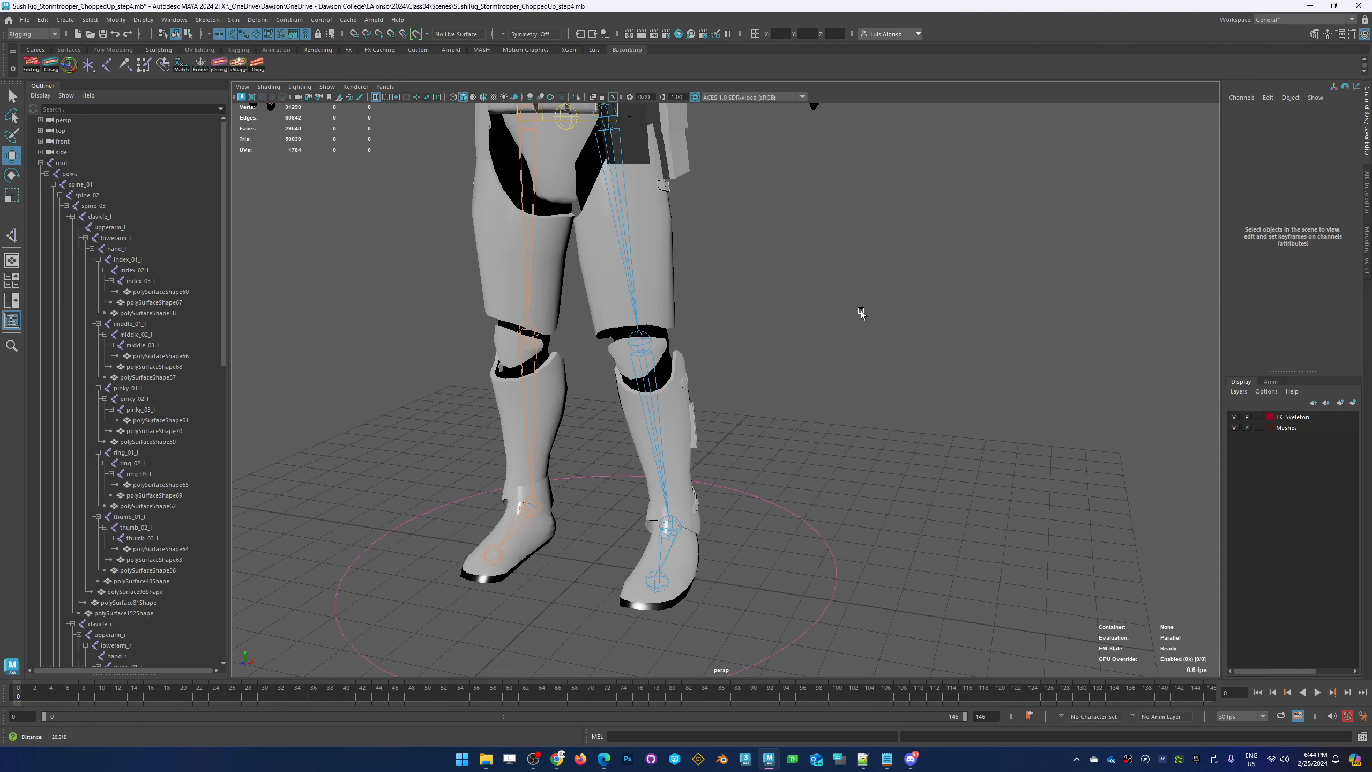
right_click_drag(861, 310, 757, 291, "alt")
middle_click_drag(760, 230, 768, 300, "alt")
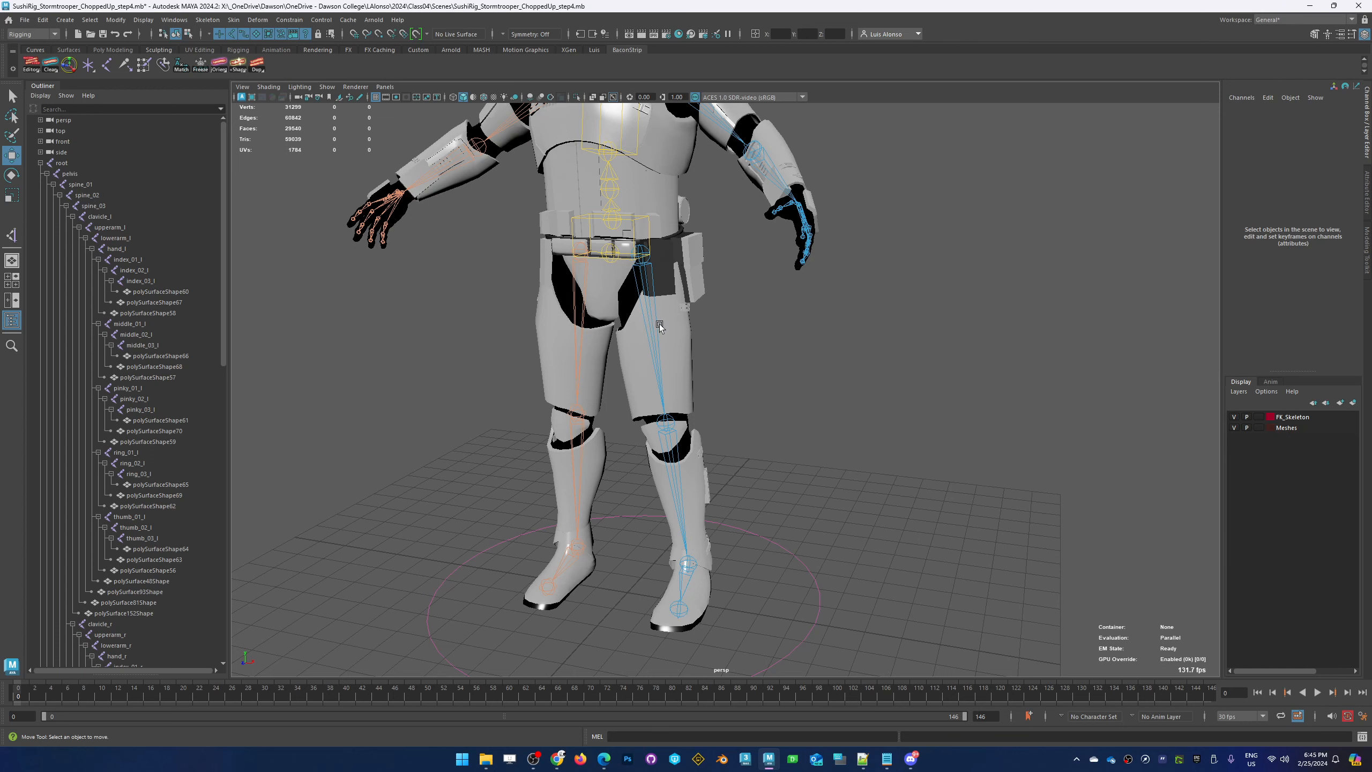
left_click(208, 19)
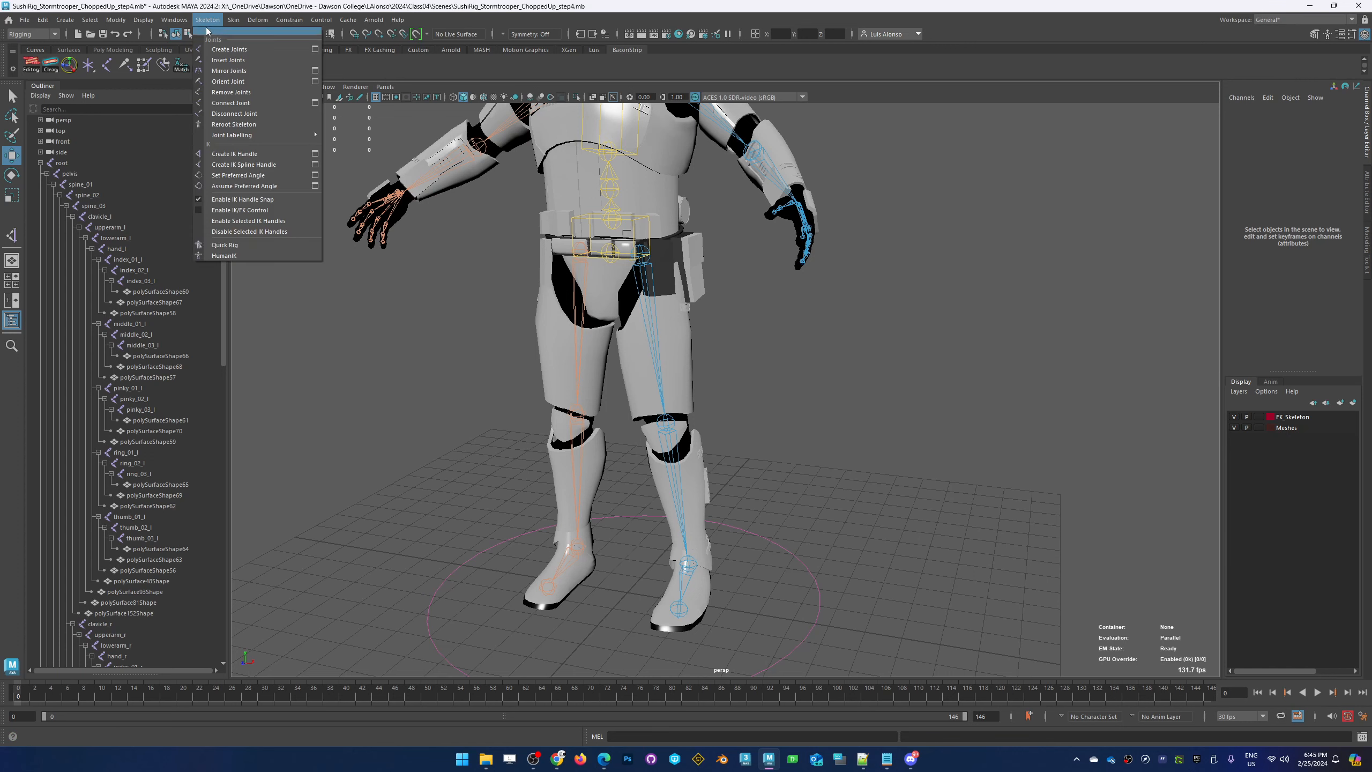
left_click(234, 154)
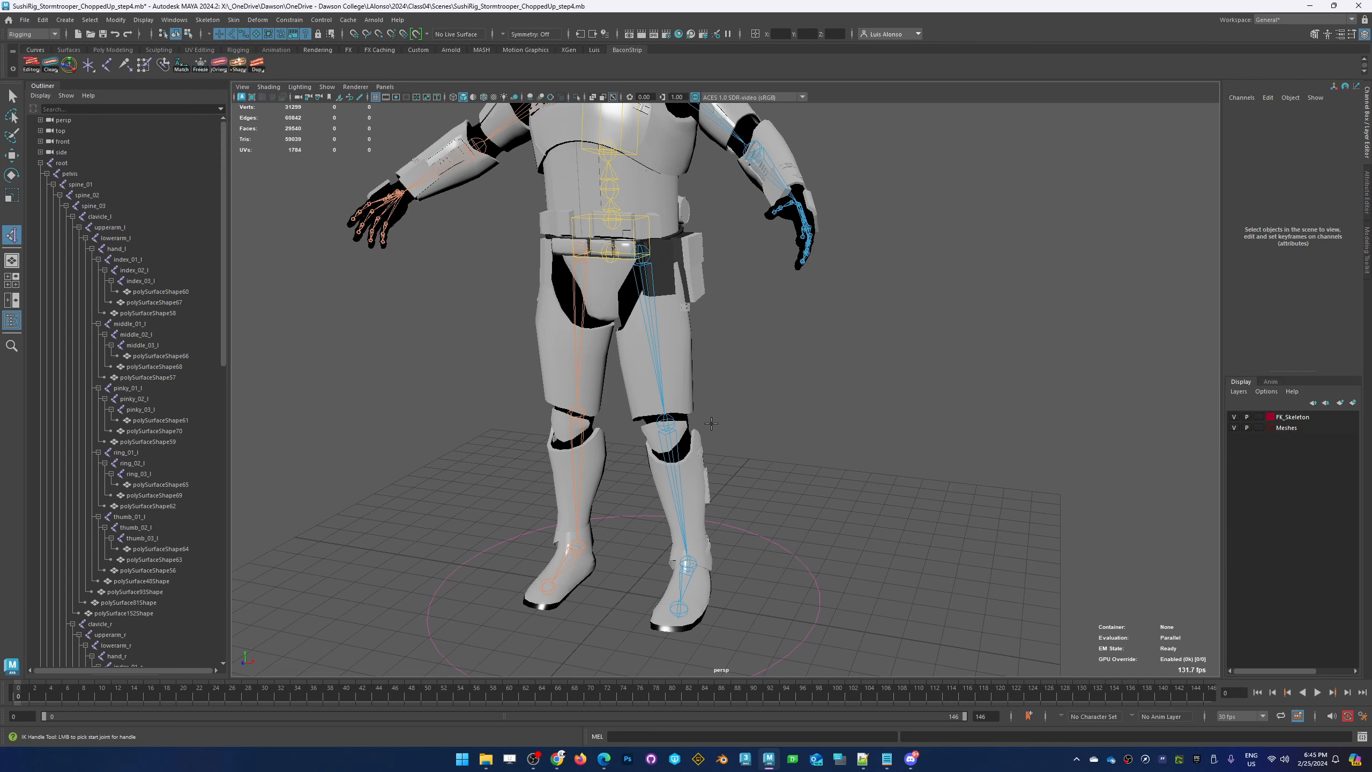
left_click(692, 561)
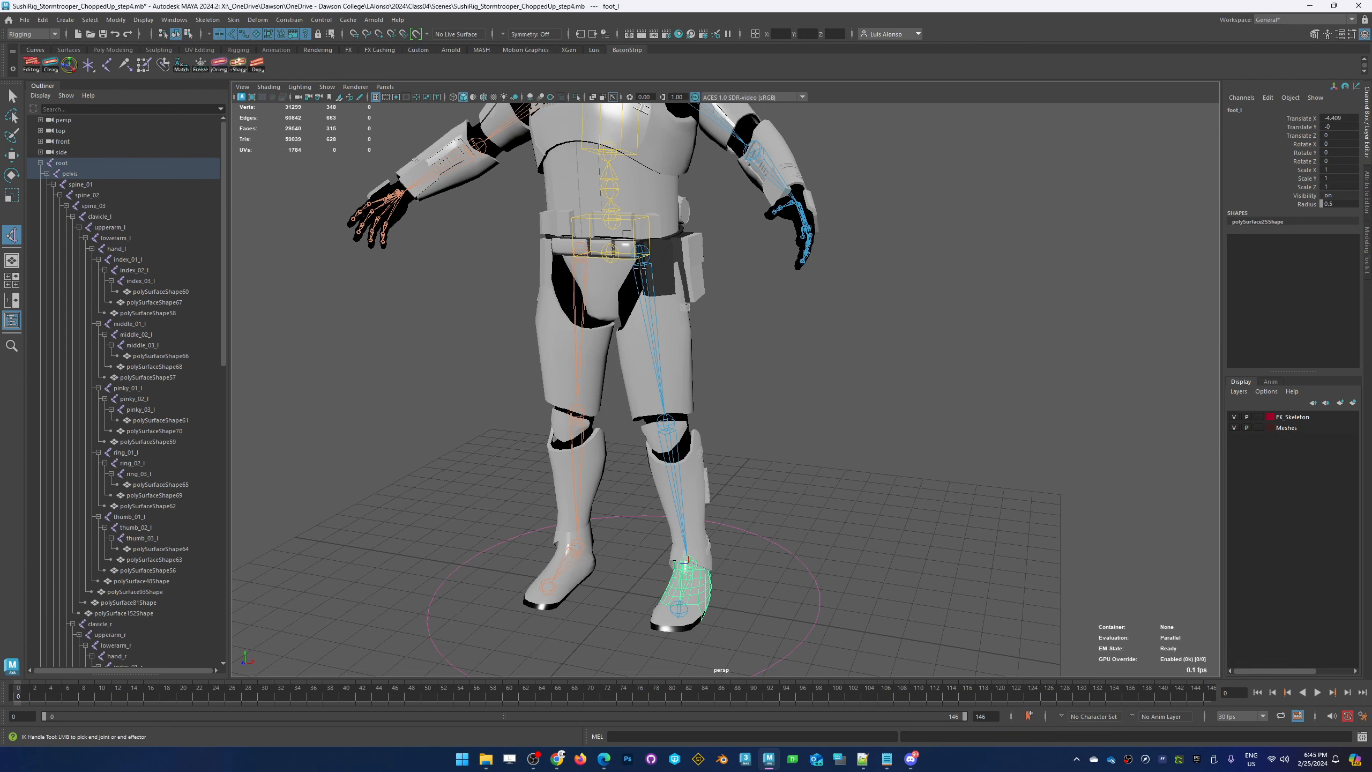
left_click(640, 274)
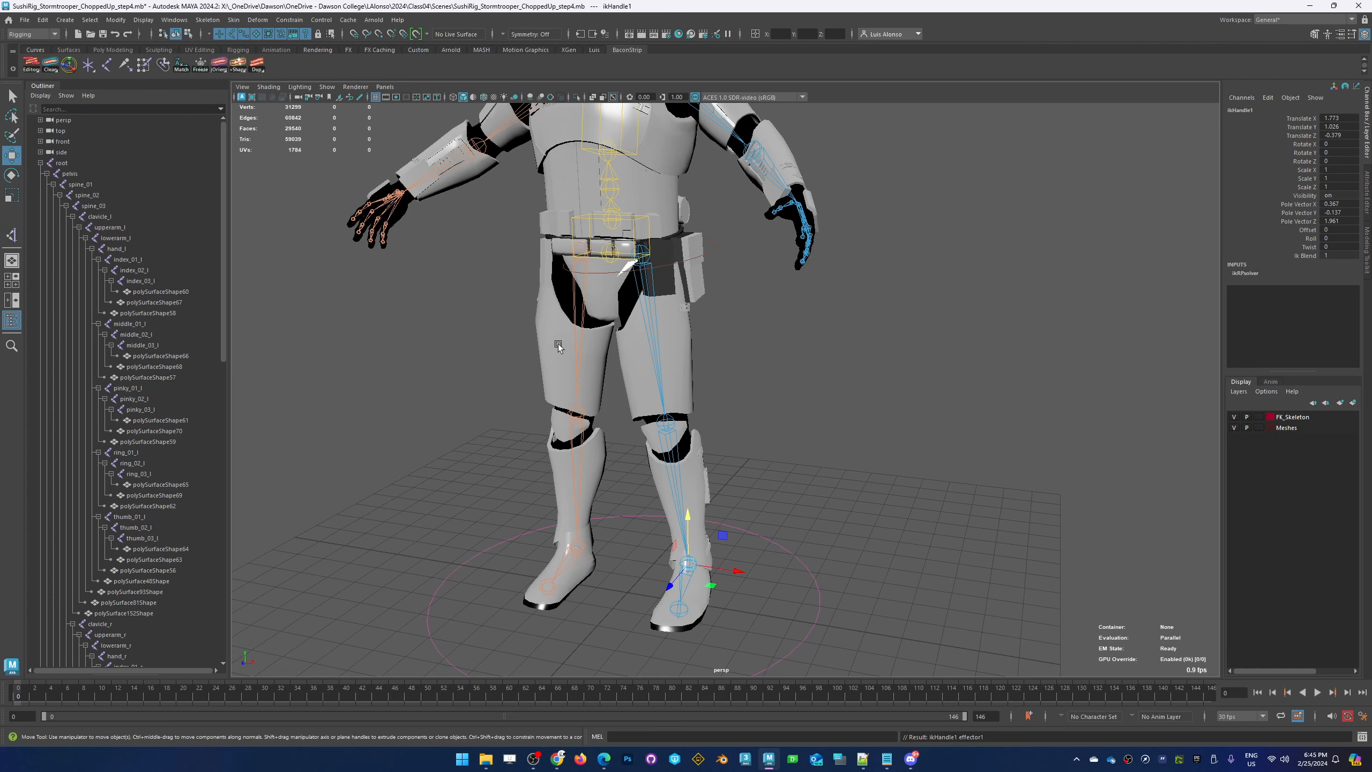
Examine the new IK handle at the left ankle from several angles, deselecting and reselecting it
left_click_drag(576, 382, 586, 406, "alt")
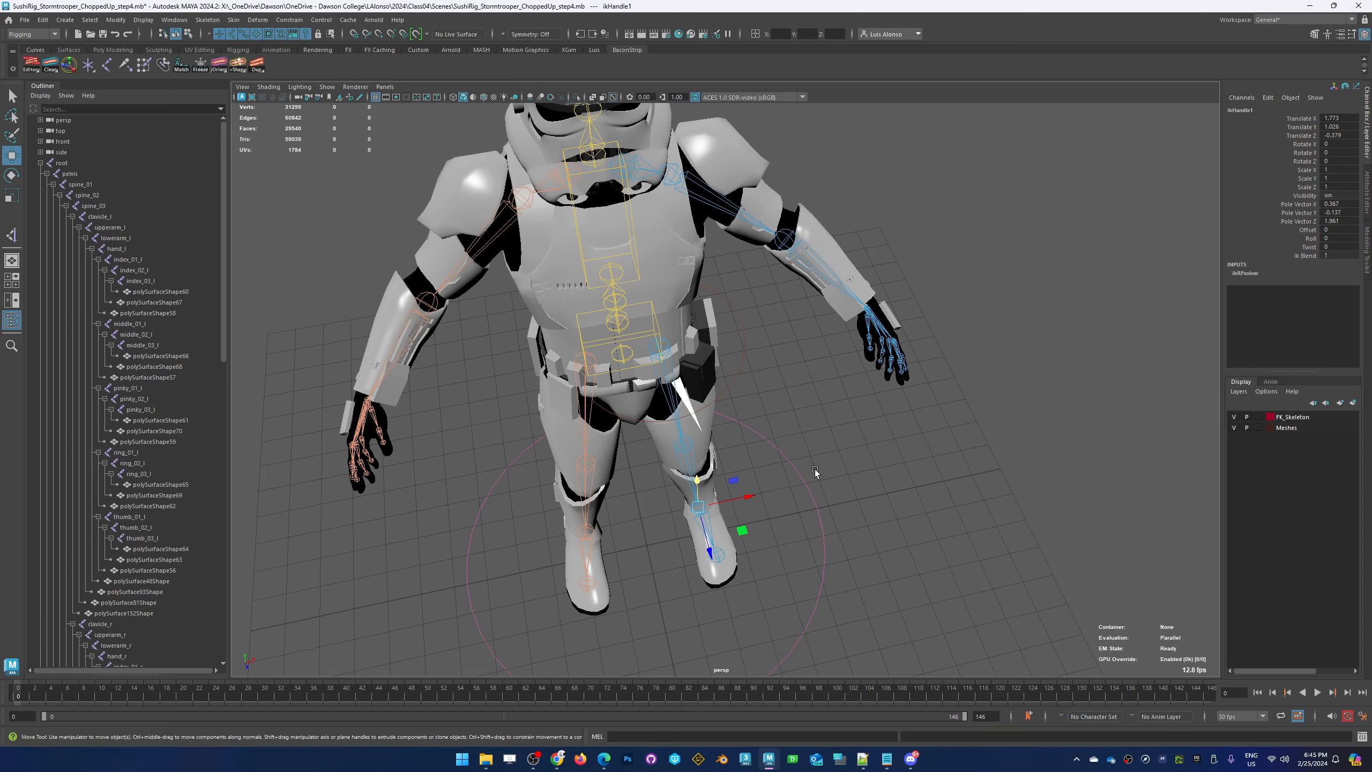
left_click_drag(815, 470, 724, 430, "alt")
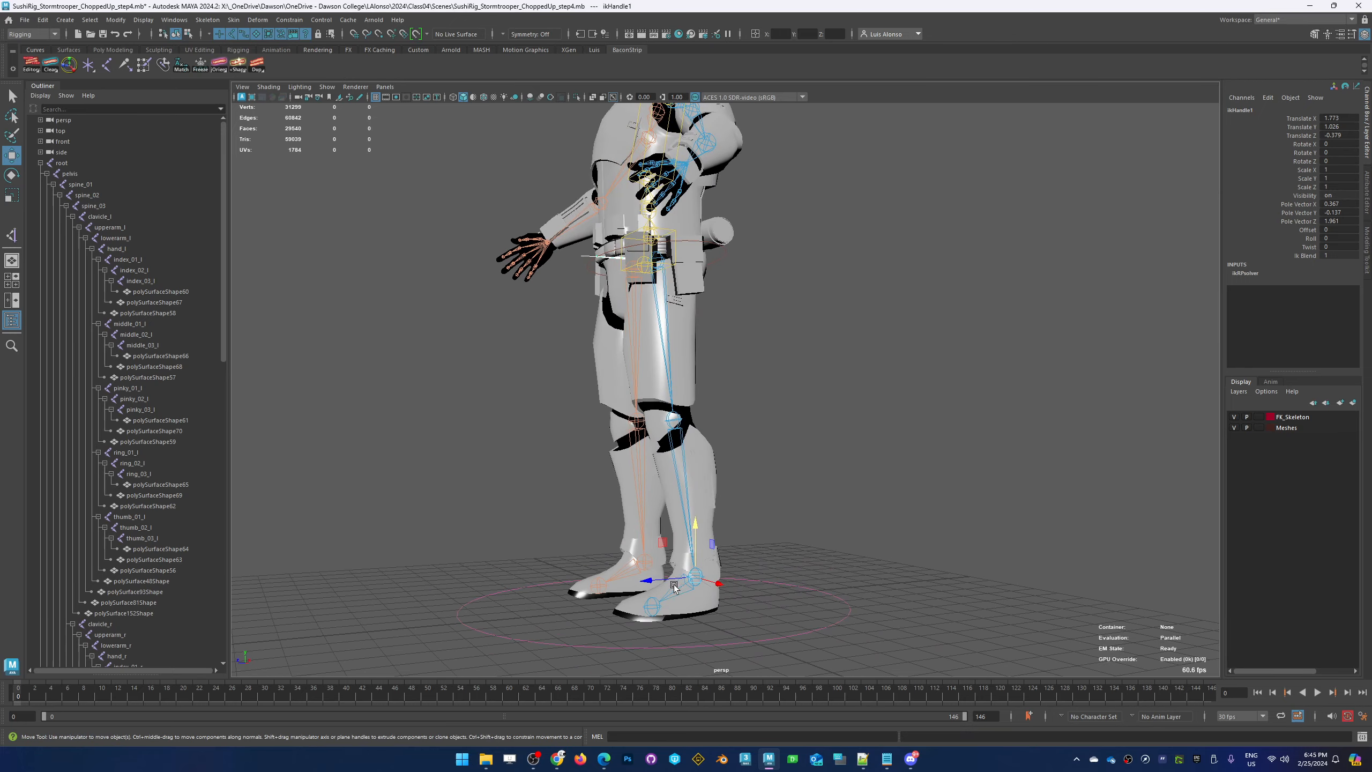
left_click_drag(733, 501, 778, 492, "alt")
right_click_drag(778, 491, 1058, 466, "alt")
middle_click_drag(687, 573, 760, 257, "alt")
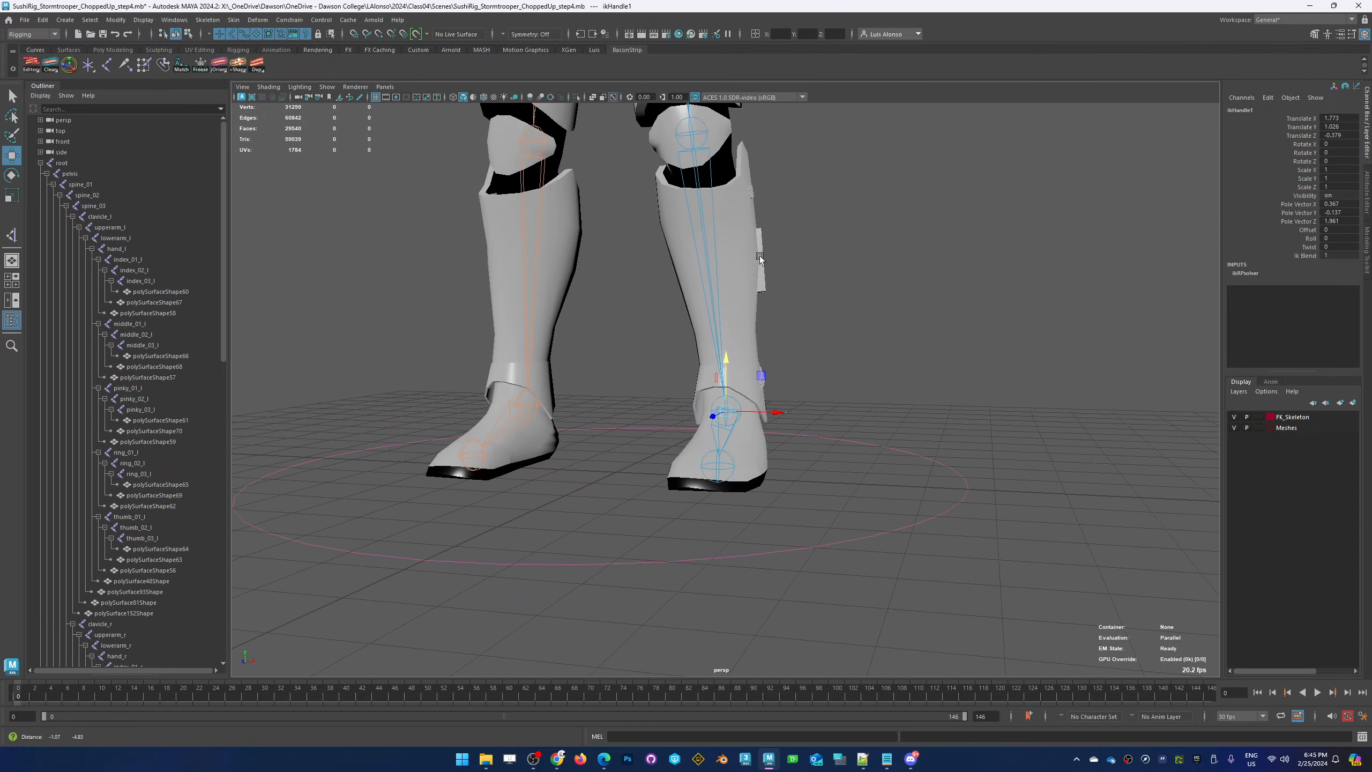
left_click_drag(760, 258, 882, 393, "alt")
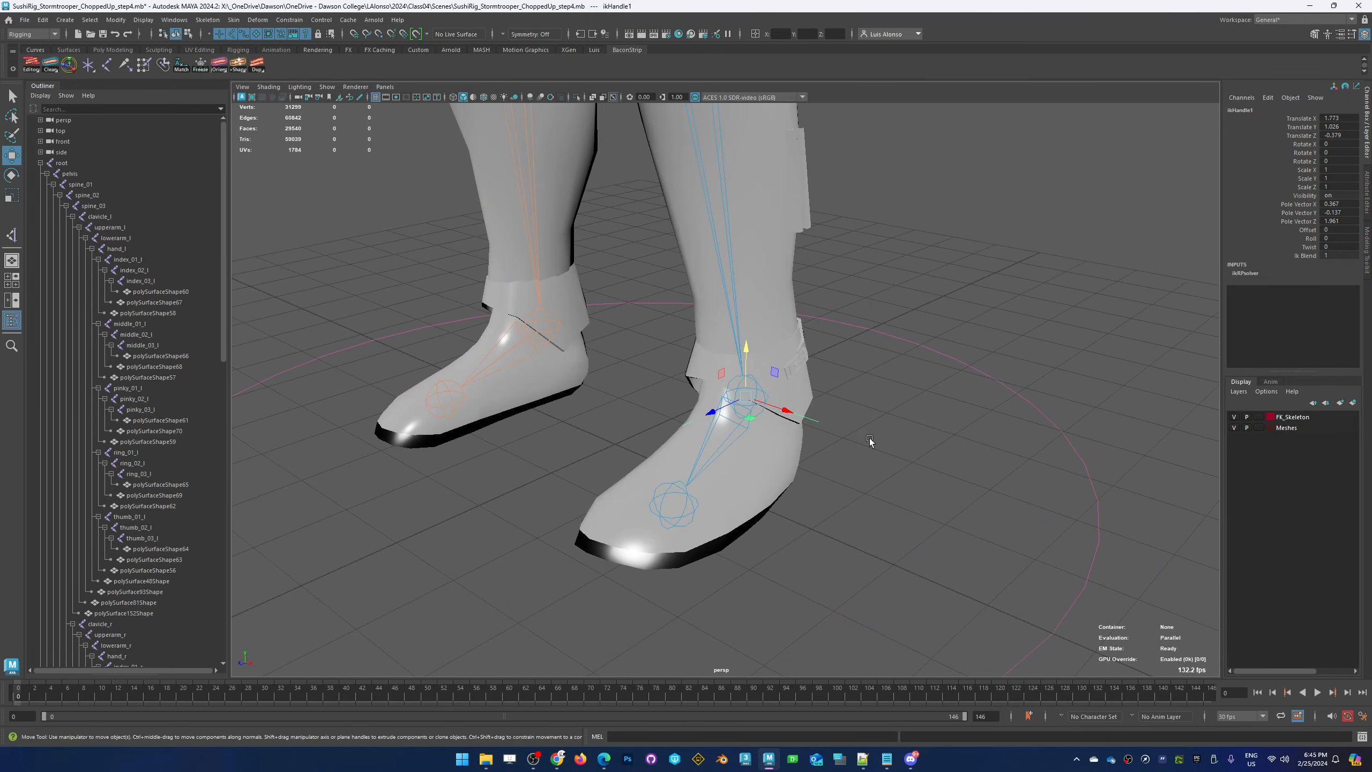
left_click(845, 465)
left_click_drag(845, 466, 810, 394, "alt")
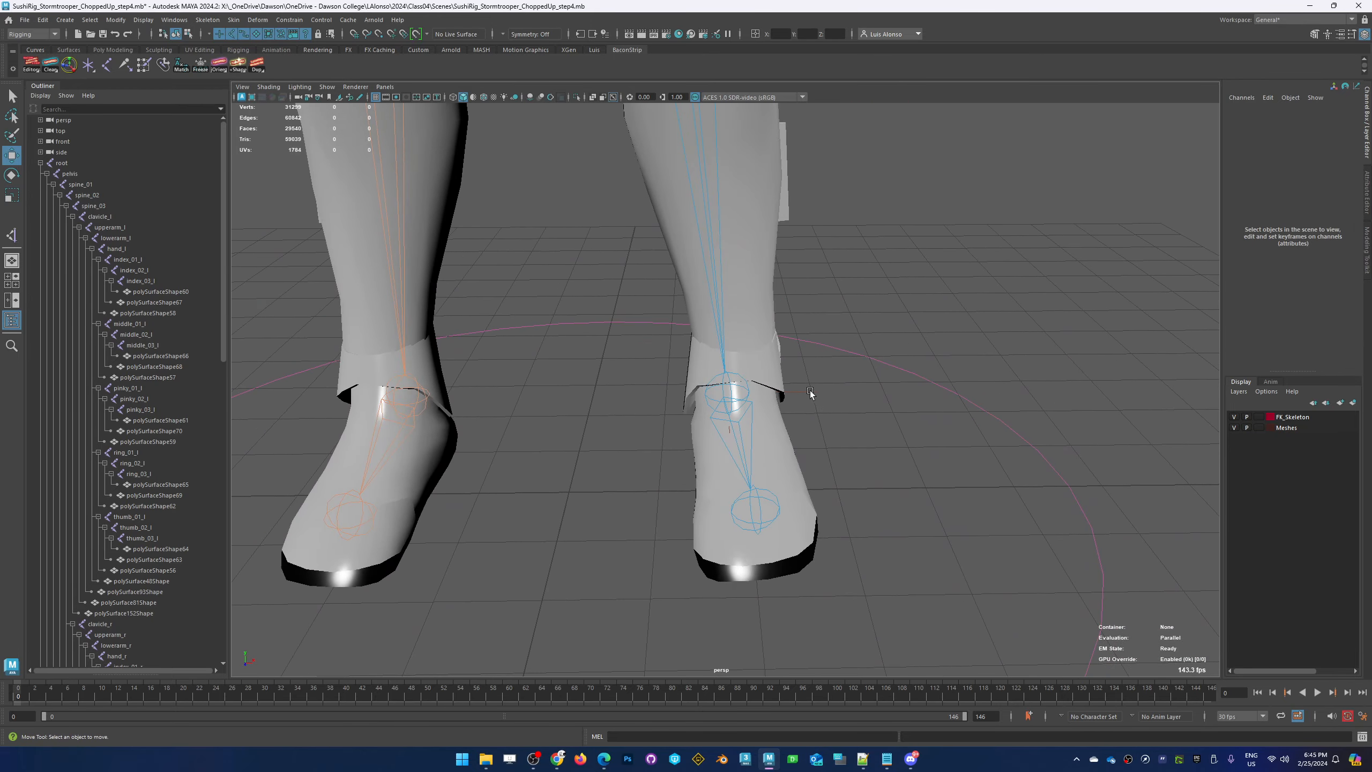
left_click(802, 389)
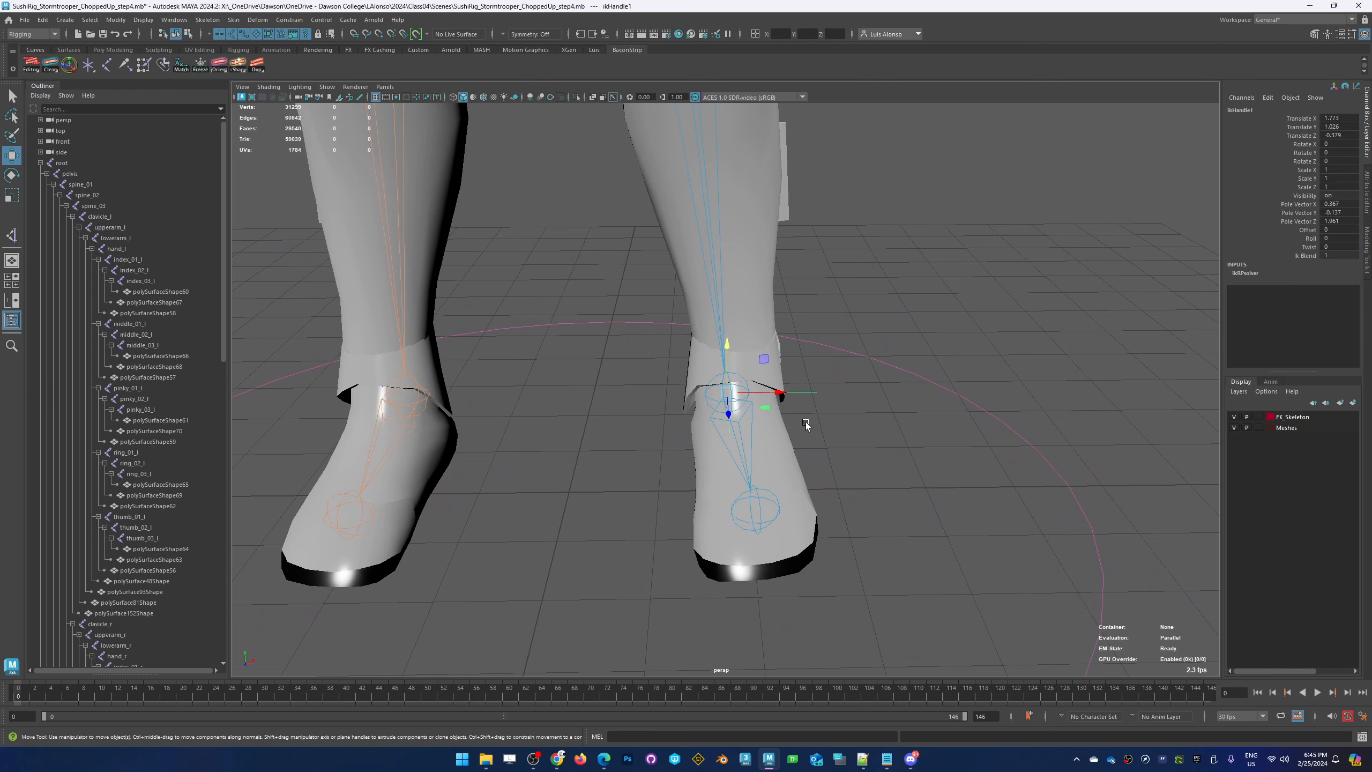
Test-move the left ankle's IK handle up and forward to bend the leg, and undo the move
right_click_drag(1068, 330, 796, 249, "alt")
left_click_drag(948, 346, 814, 329, "alt")
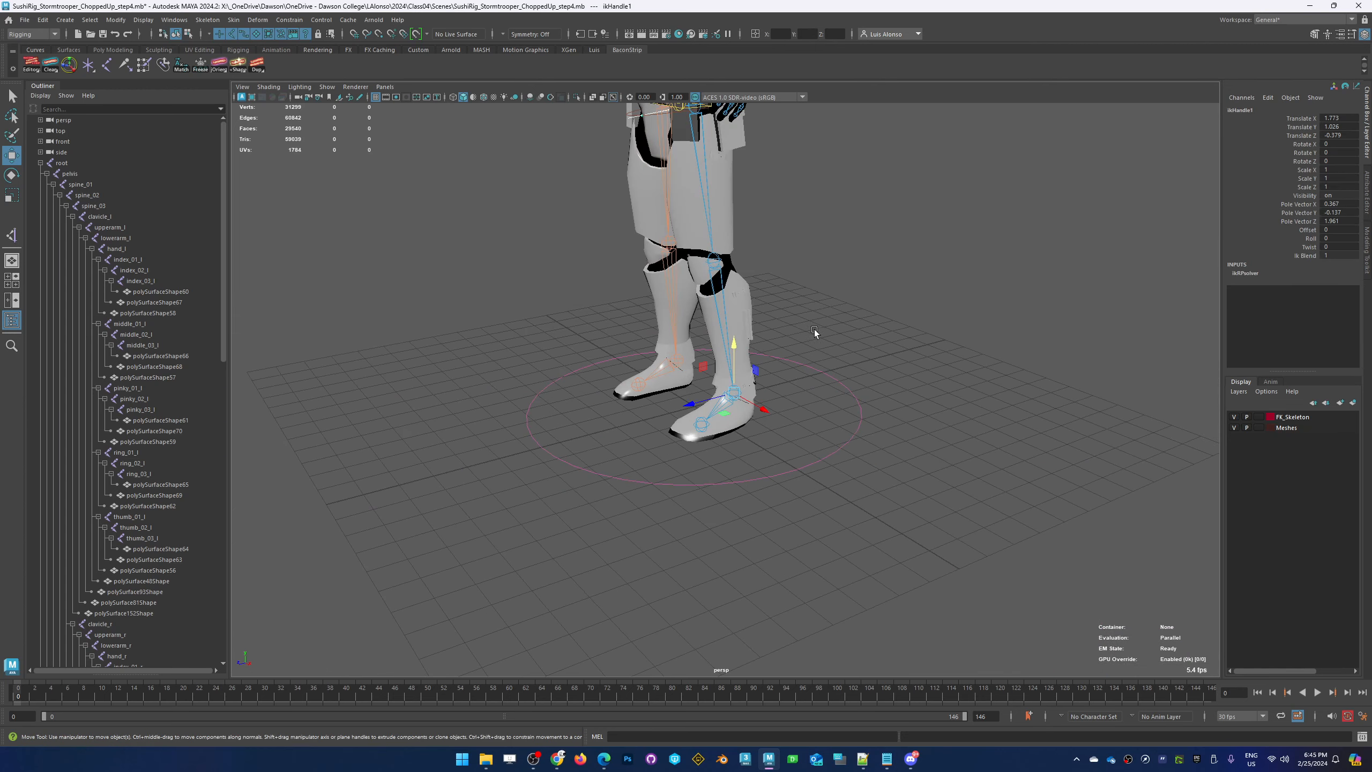
middle_click_drag(815, 329, 800, 425, "alt")
left_click_drag(679, 461, 527, 594)
key("ctrl+z")
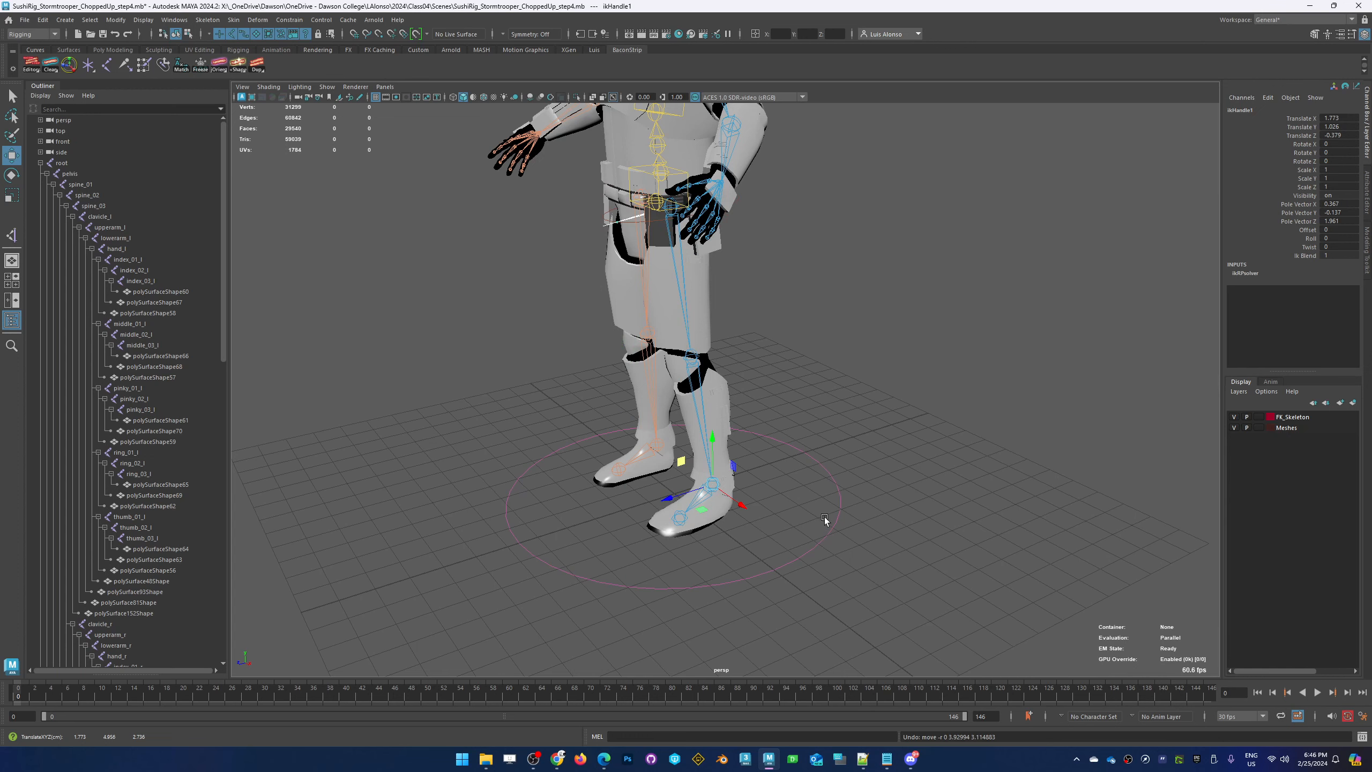
Parent the left leg's IK handle to the root joint, test-move the root along X, and undo the move
left_click_drag(817, 527, 828, 571)
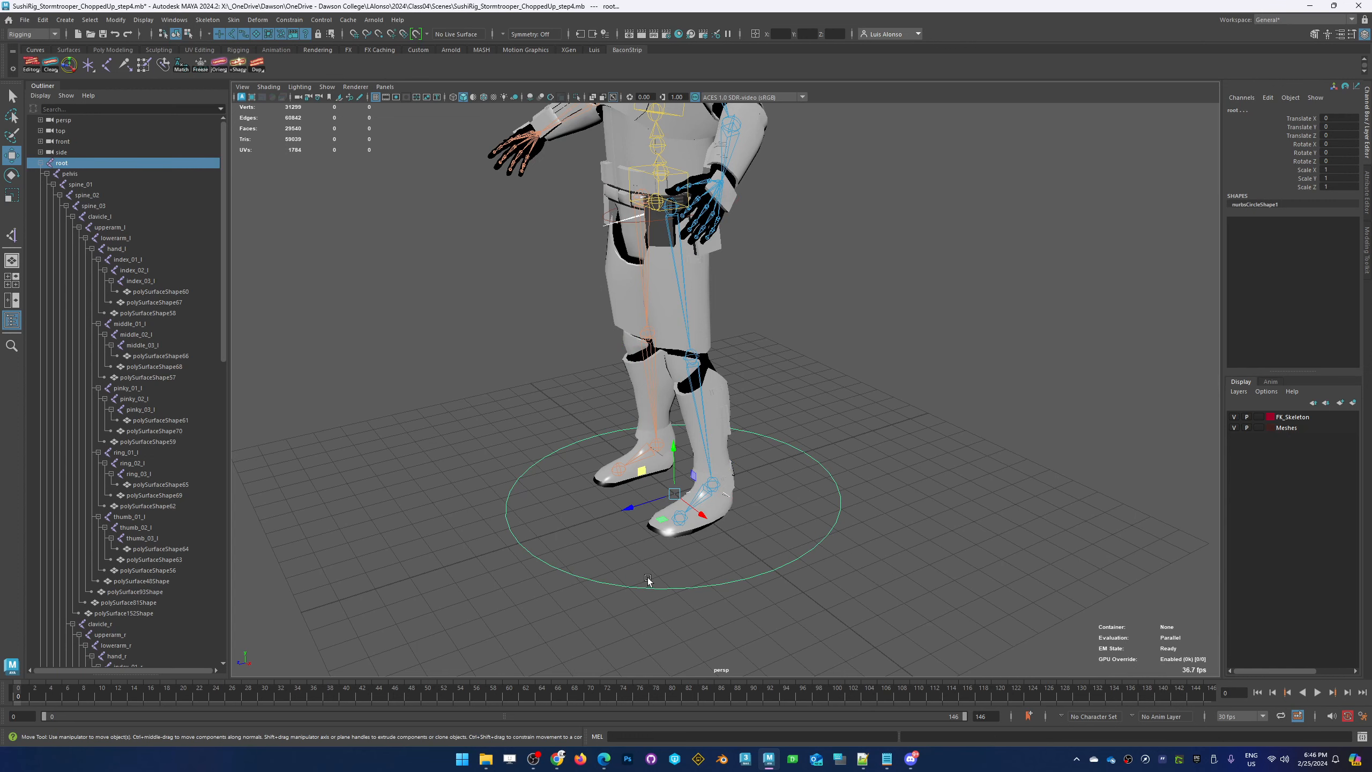
key("p")
left_click(742, 580)
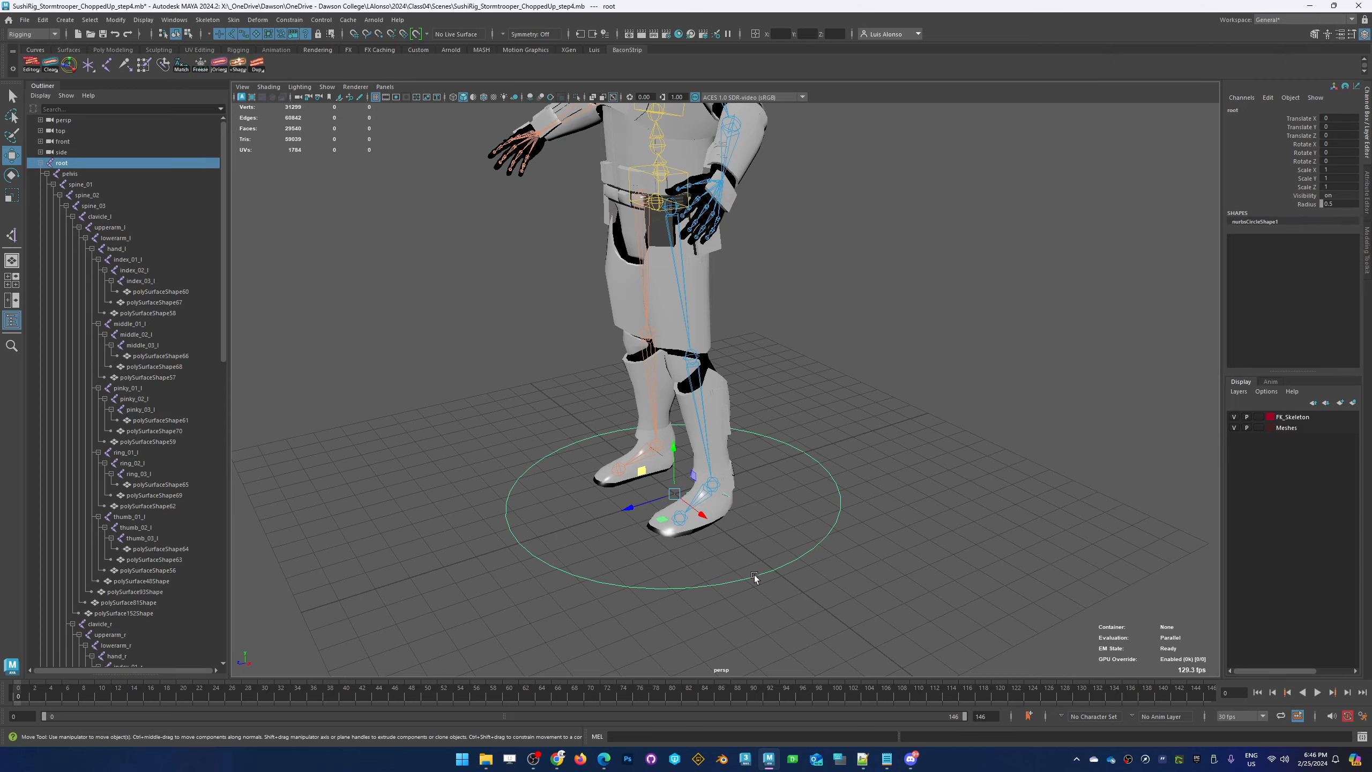
left_click_drag(685, 508, 777, 599)
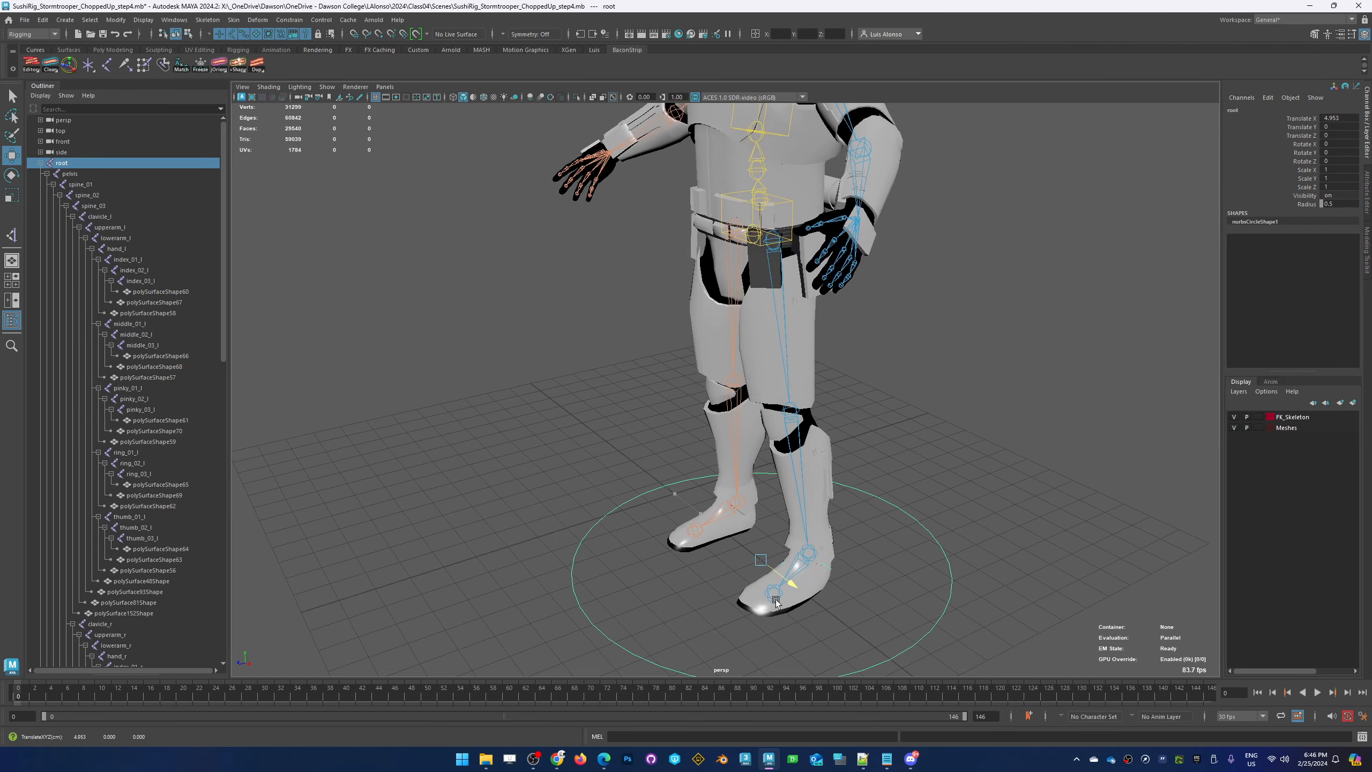
key("ctrl+z")
Test-move the pelvis down, check the left leg's IK bend from the side and front, and undo the move
left_click_drag(539, 468, 643, 428, "alt")
middle_click_drag(650, 406, 628, 474, "alt")
left_click(671, 299)
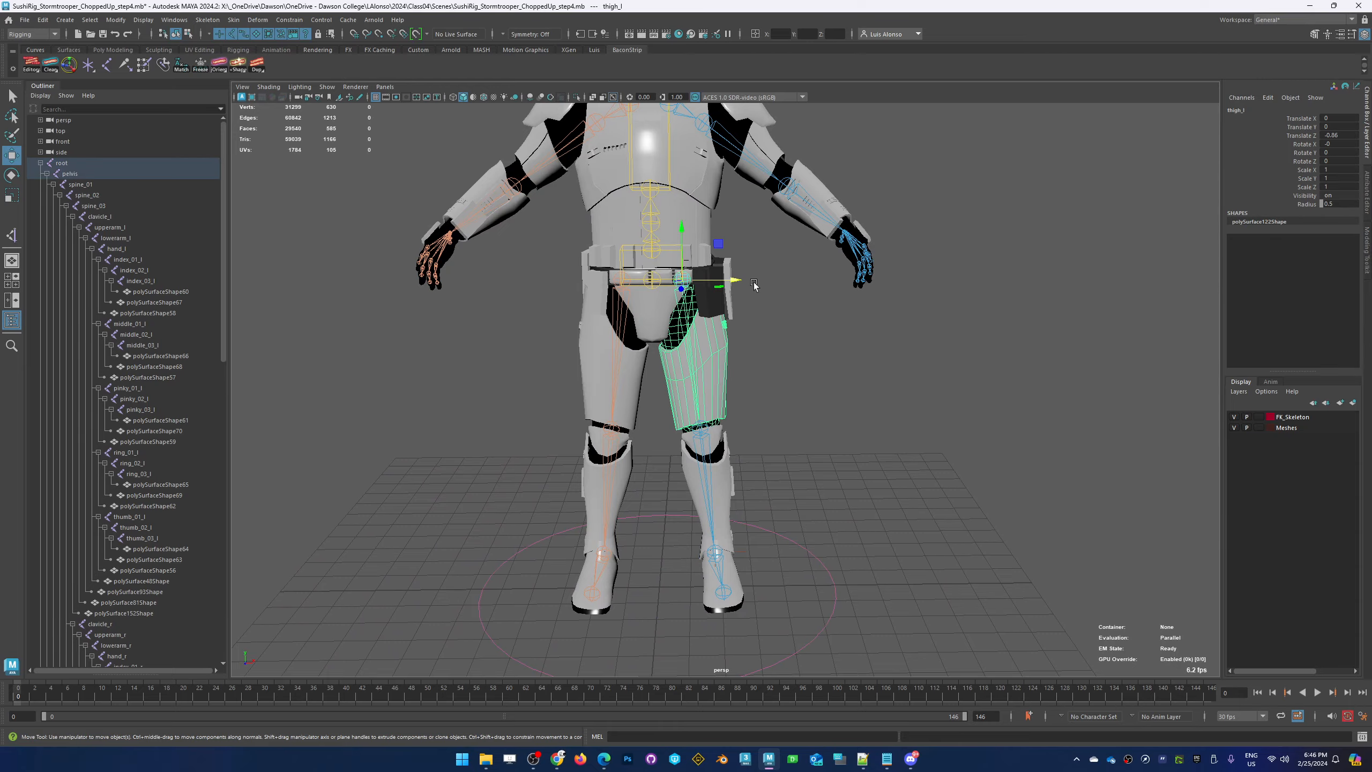
left_click(660, 292)
left_click_drag(687, 247, 698, 353)
left_click_drag(713, 490, 605, 389, "alt")
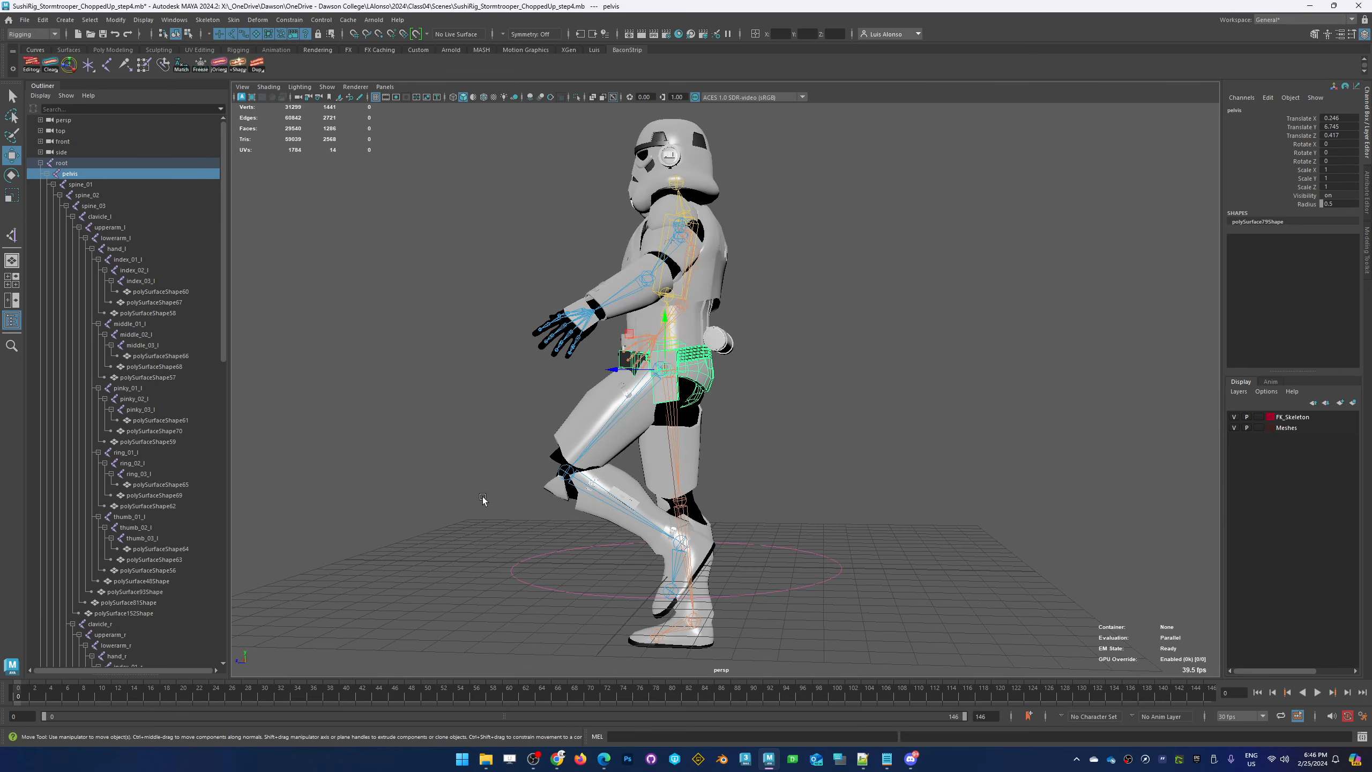
left_click_drag(481, 499, 538, 471, "alt")
middle_click_drag(538, 471, 561, 398, "alt")
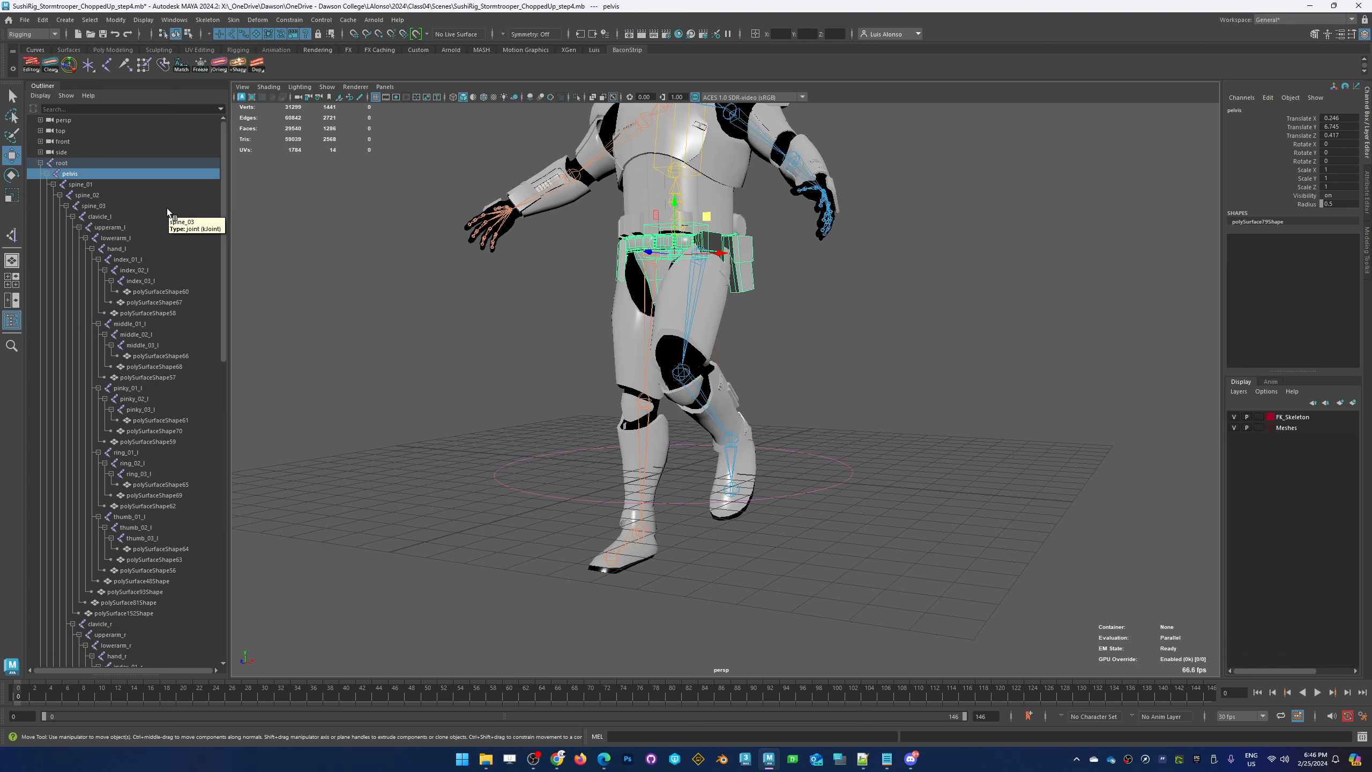
key("ctrl+z")
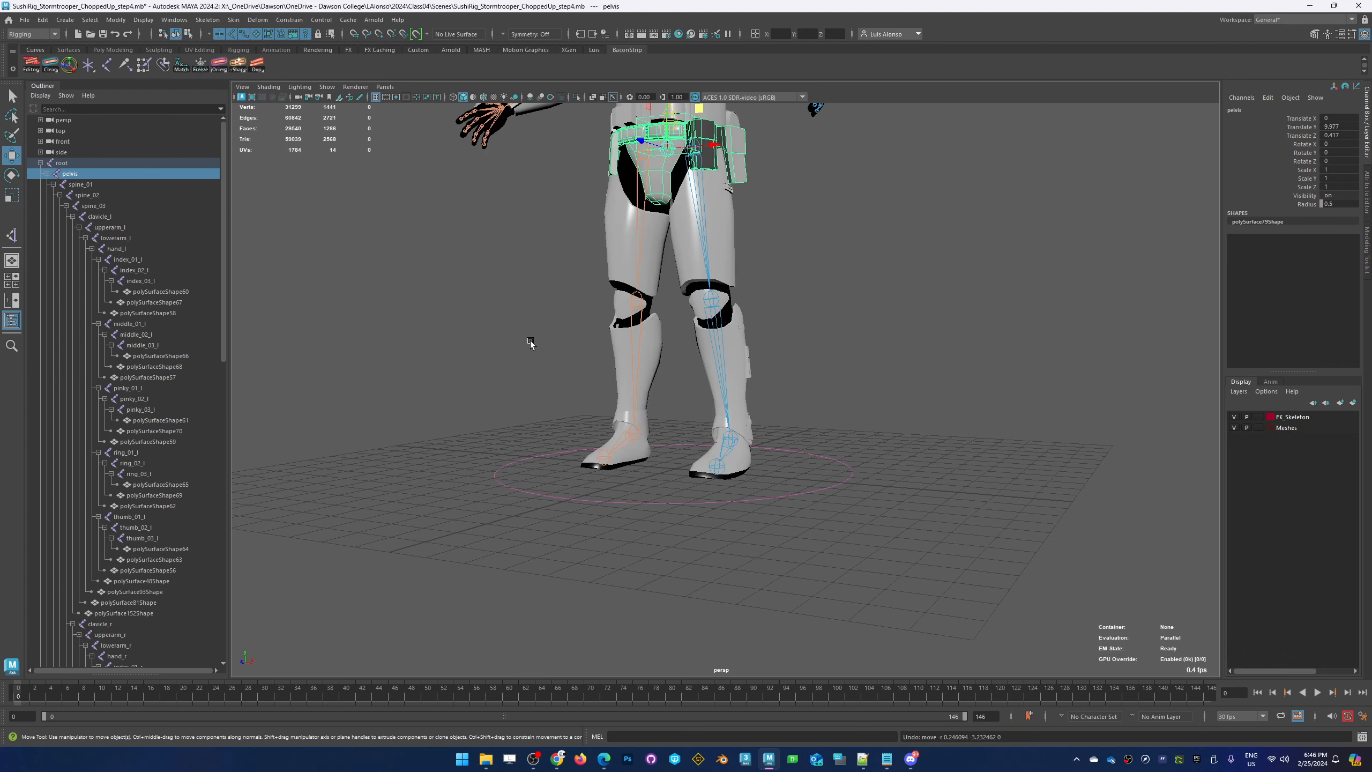
middle_click_drag(513, 272, 472, 338, "alt")
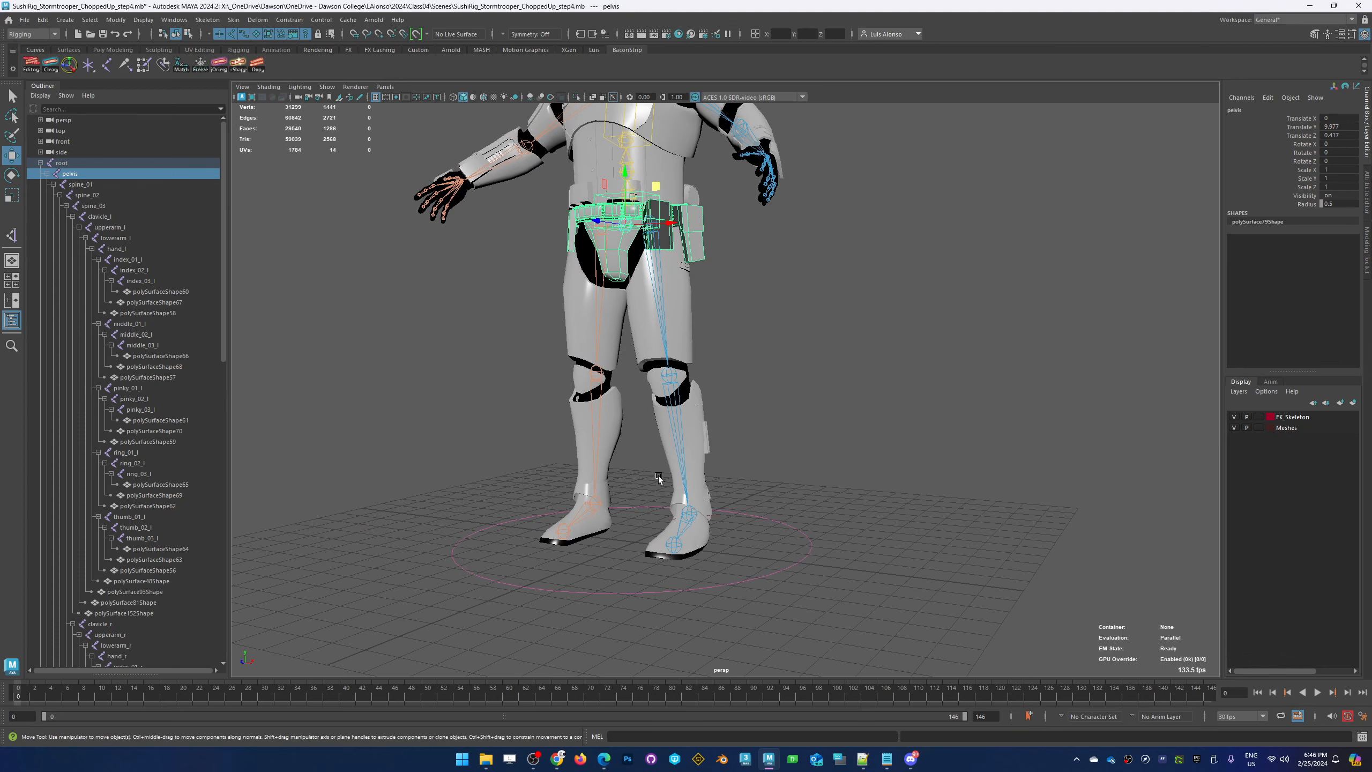
middle_click_drag(657, 476, 555, 343, "alt")
right_click_drag(556, 342, 725, 306, "alt")
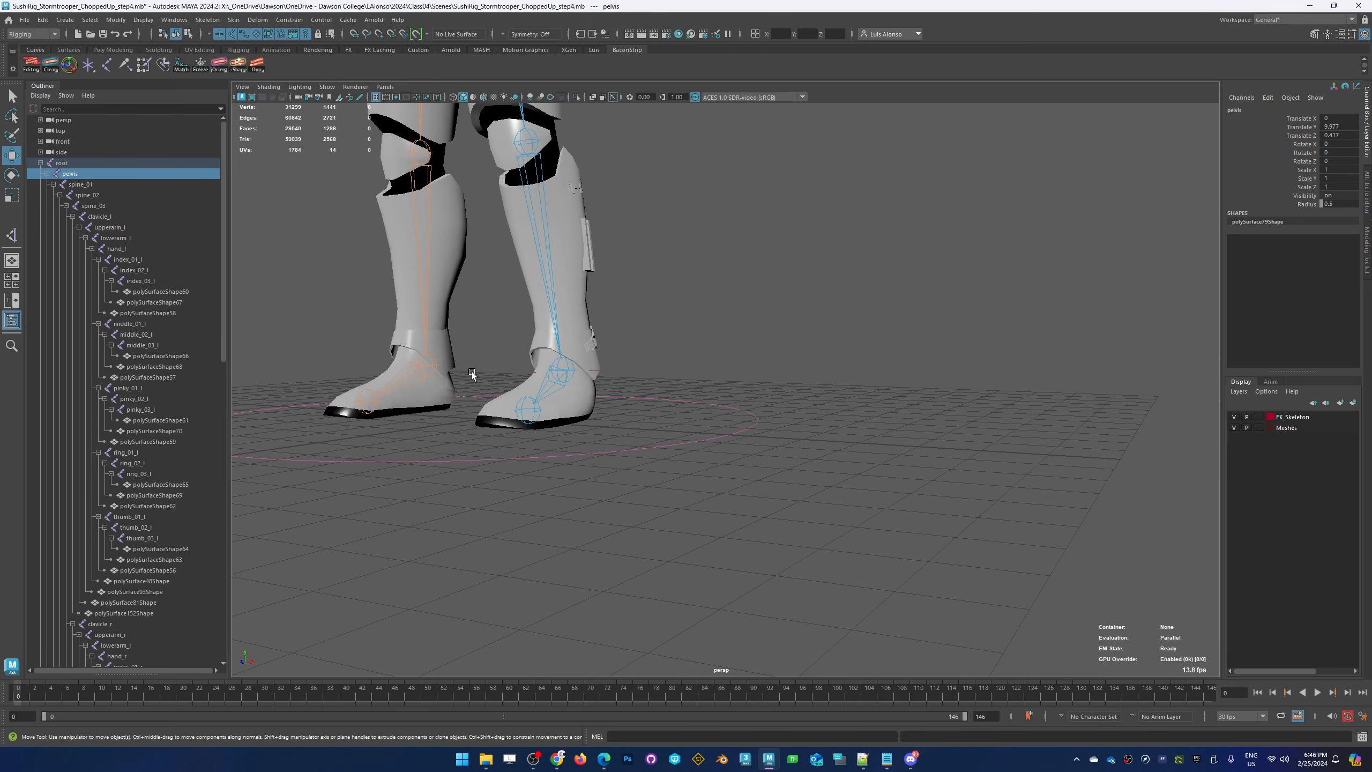
left_click_drag(471, 371, 648, 408, "alt")
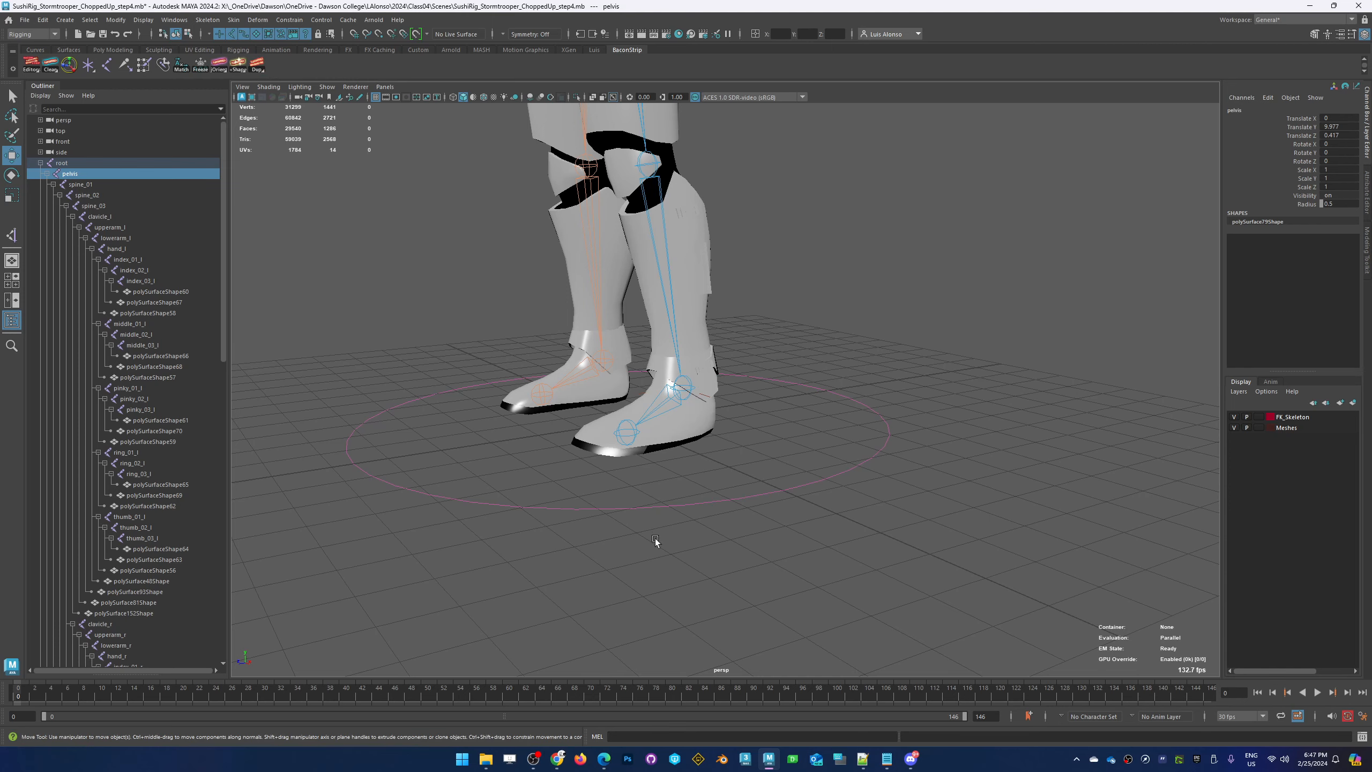
Switch to the web browser and copy the "Parent Mesh (slolam)" script from Rigonomicon's Scripts page
left_click(606, 760)
left_click(478, 548)
scroll(478, 548, "up", 4)
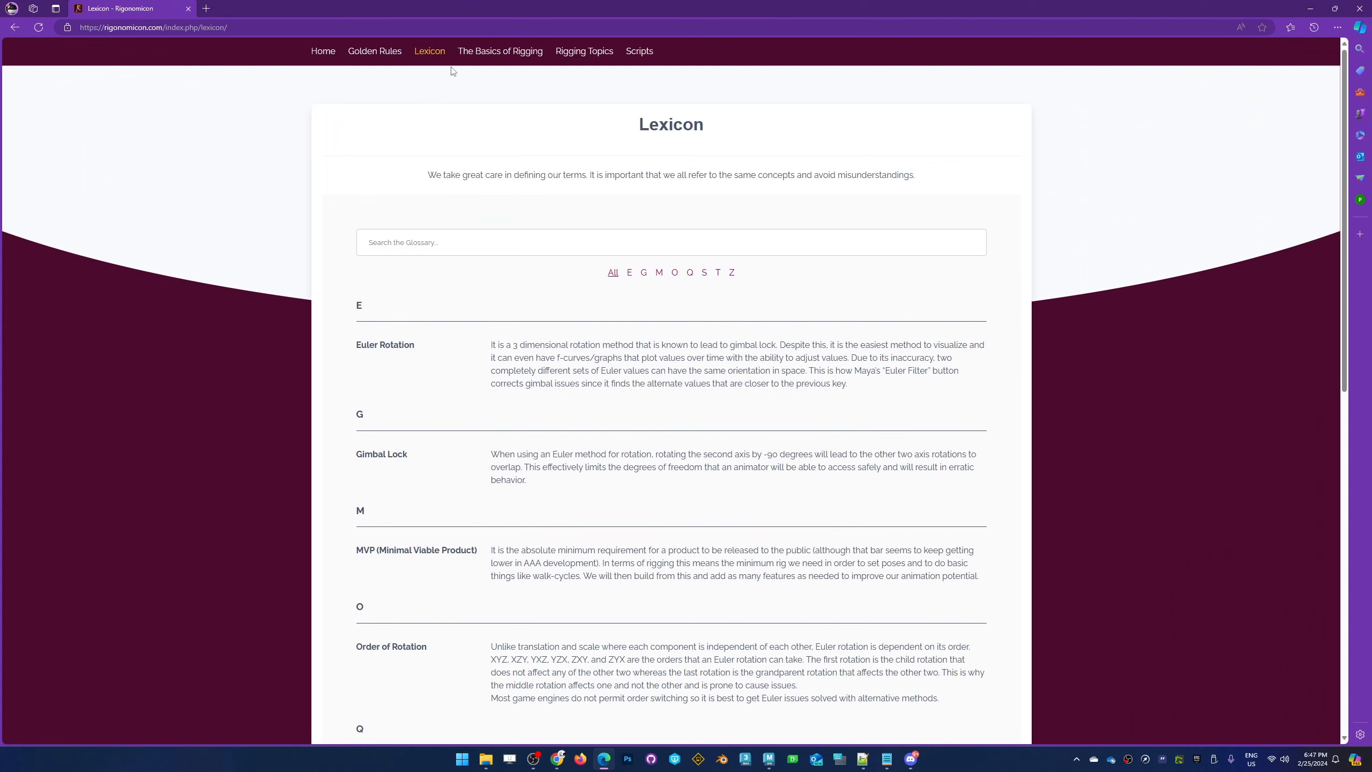
left_click(641, 63)
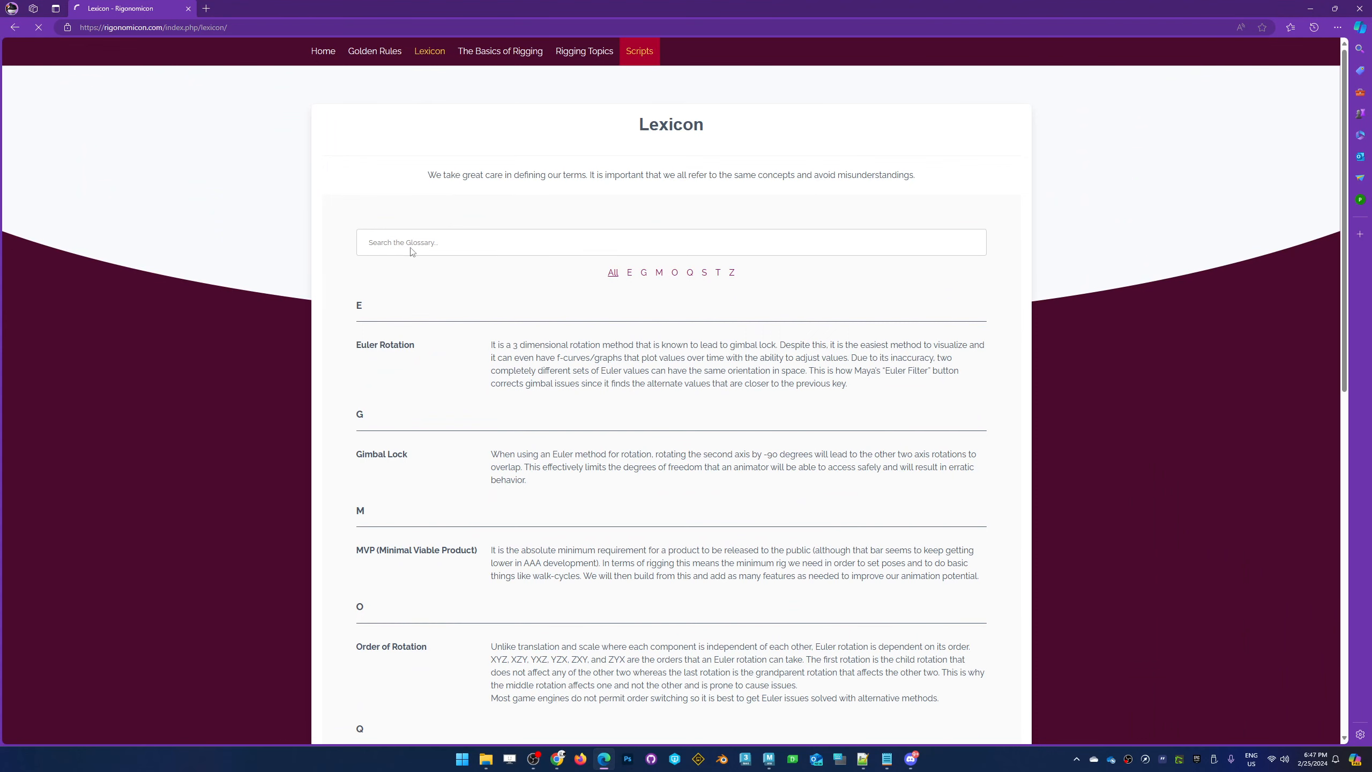
middle_click(245, 268)
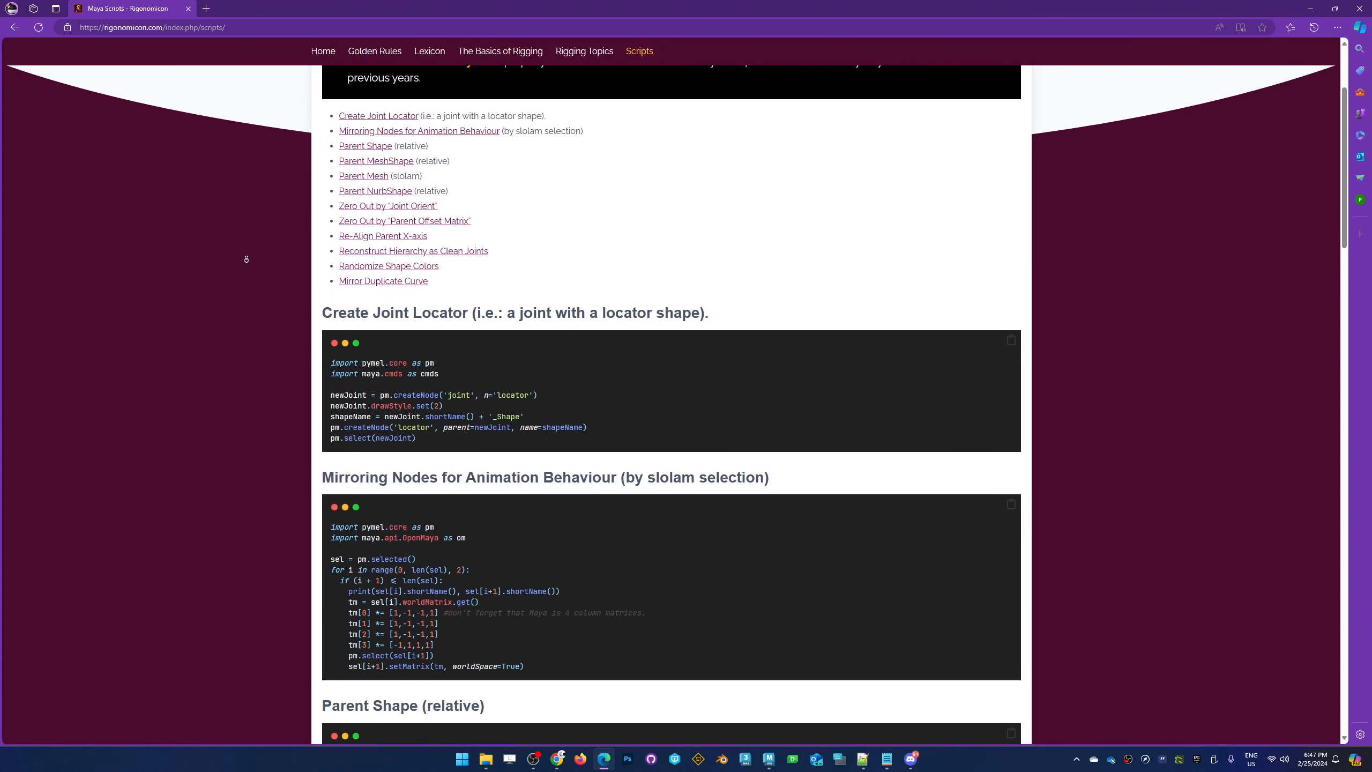
middle_click(245, 204)
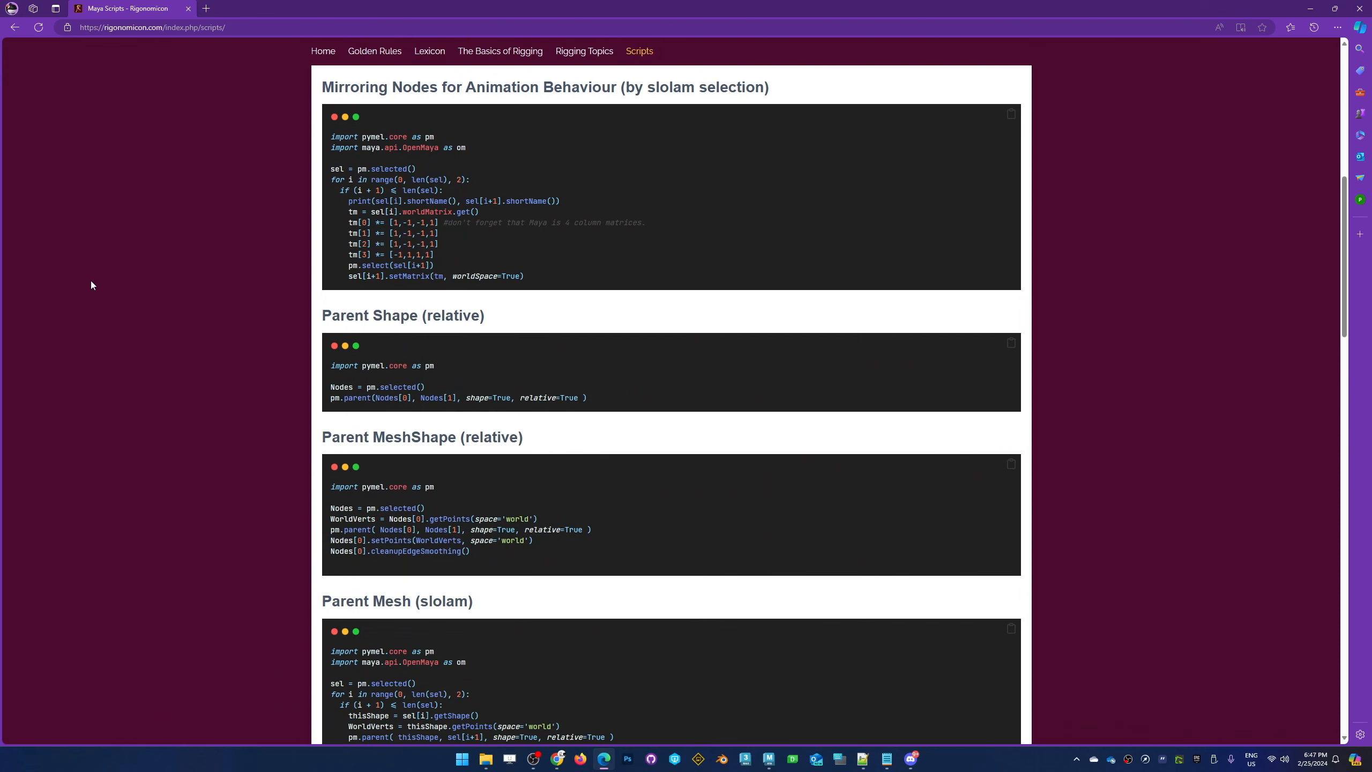
scroll(147, 208, "down", 8)
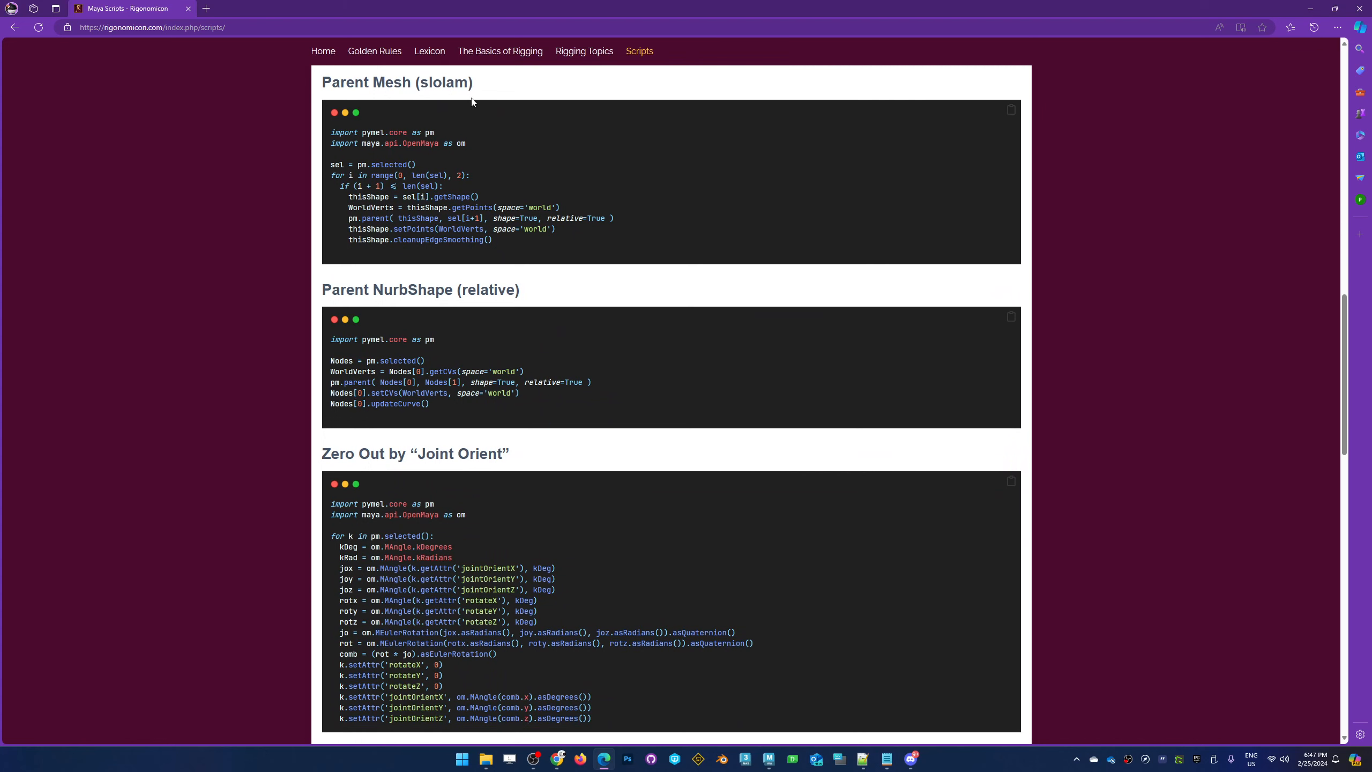
left_click(1012, 112)
left_click(1310, 8)
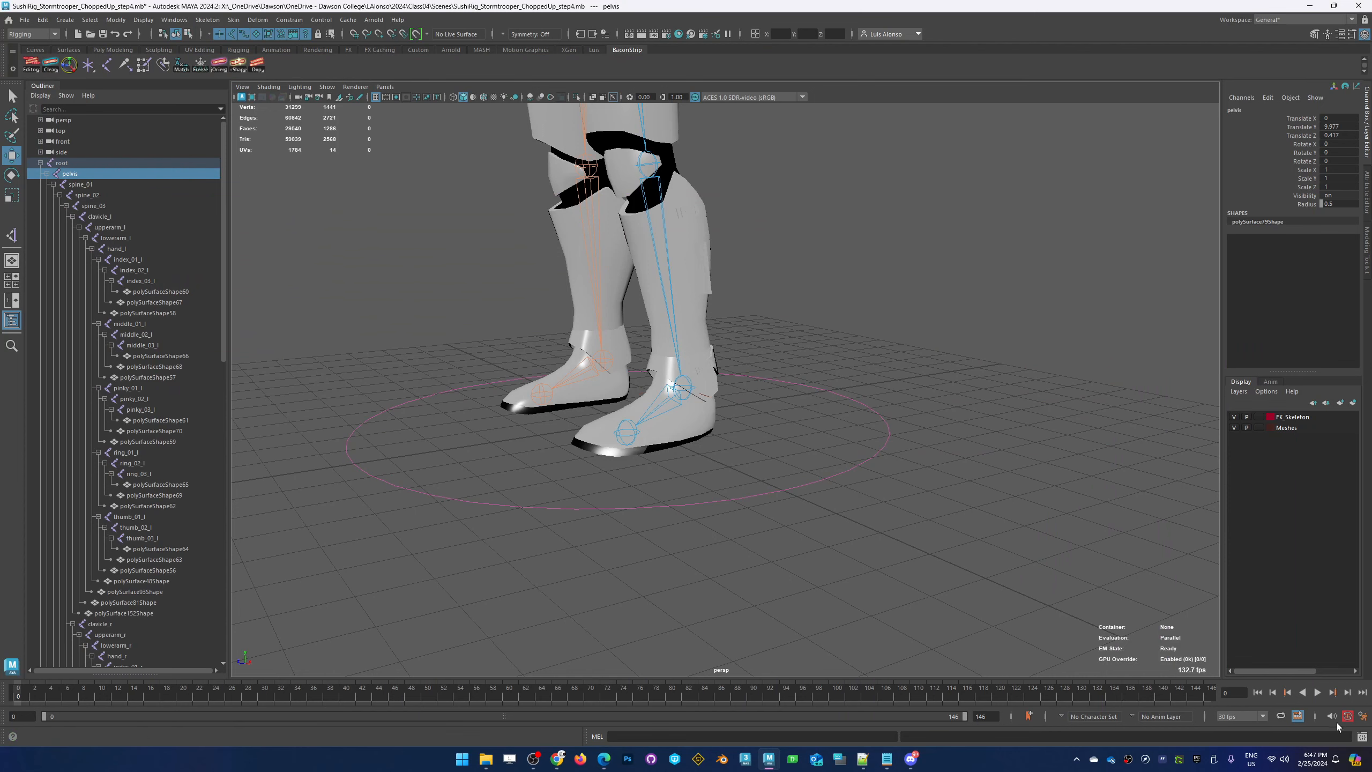
Paste the copied script into a new Python tab of Maya's Script Editor and minimize the editor
left_click(1361, 737)
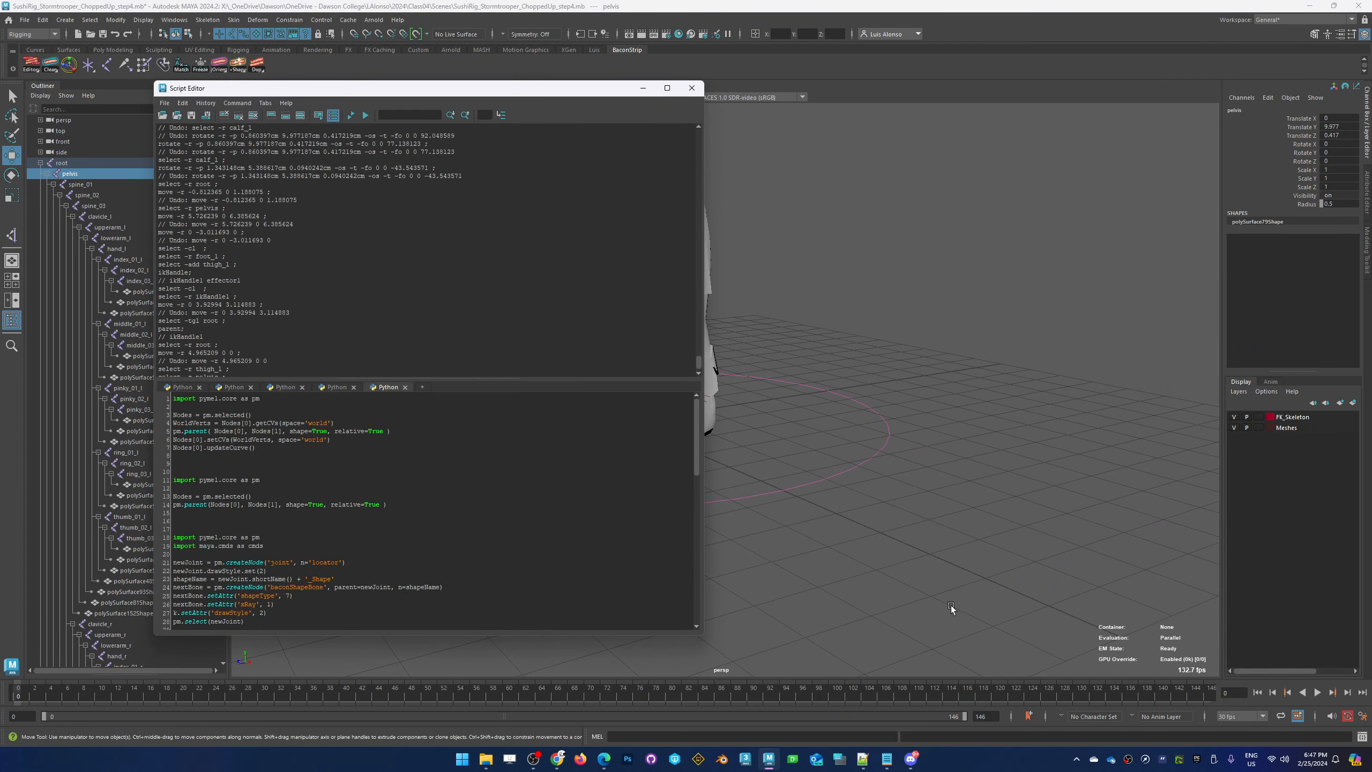
left_click(423, 387)
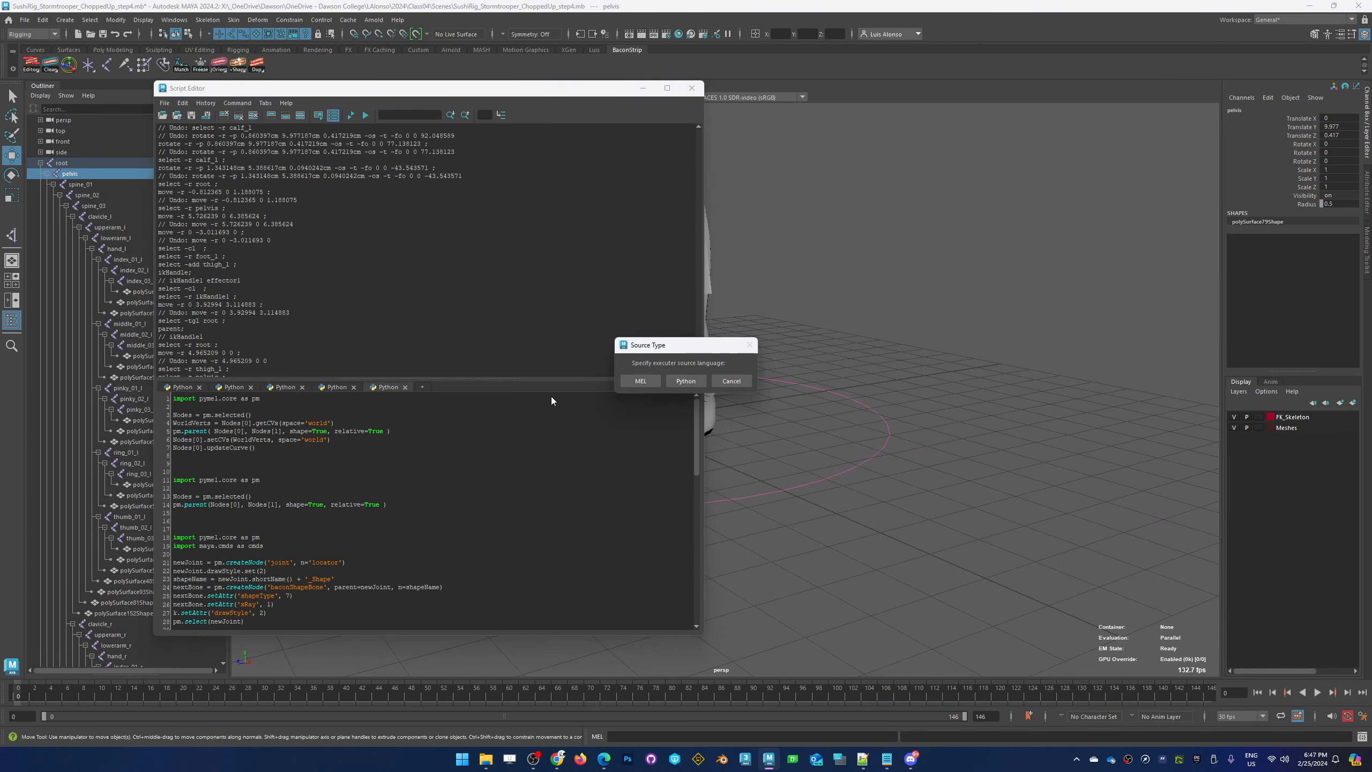
left_click(678, 380)
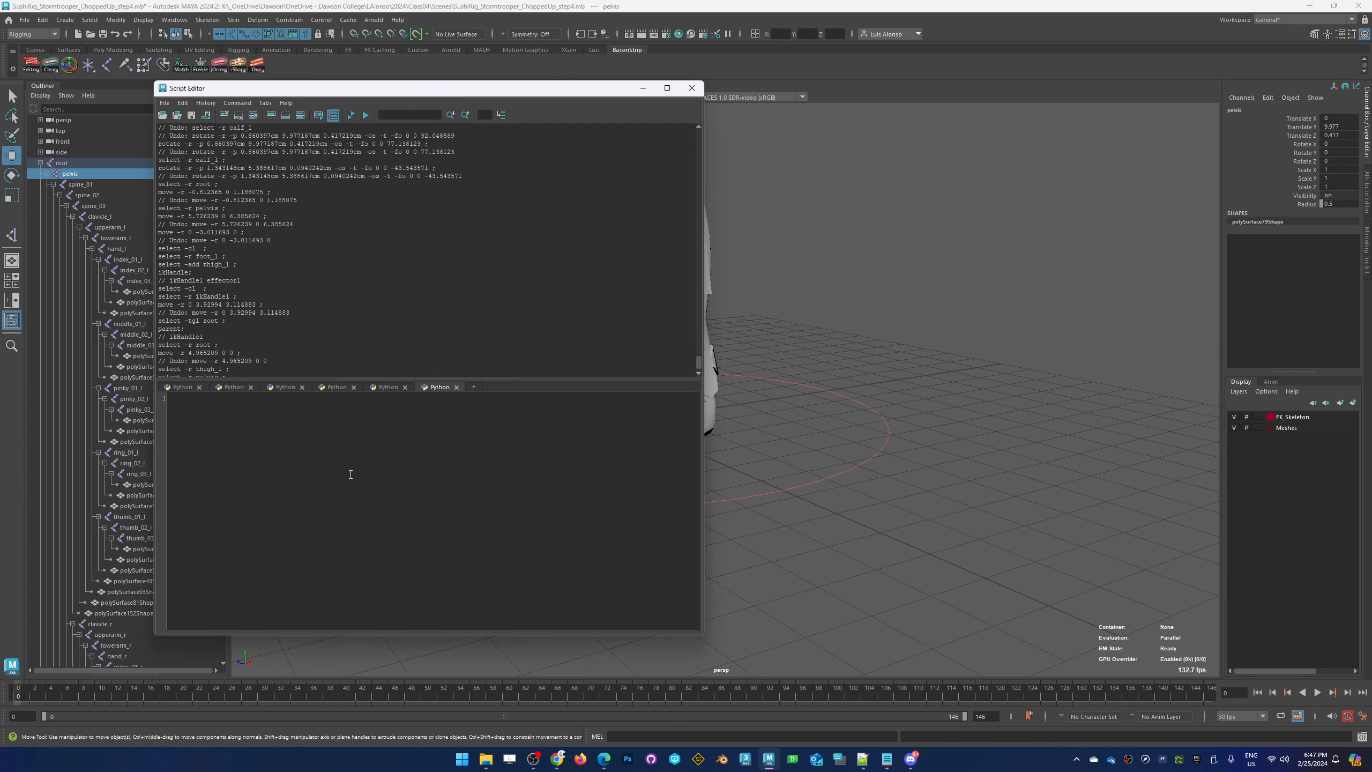
key("ctrl+v")
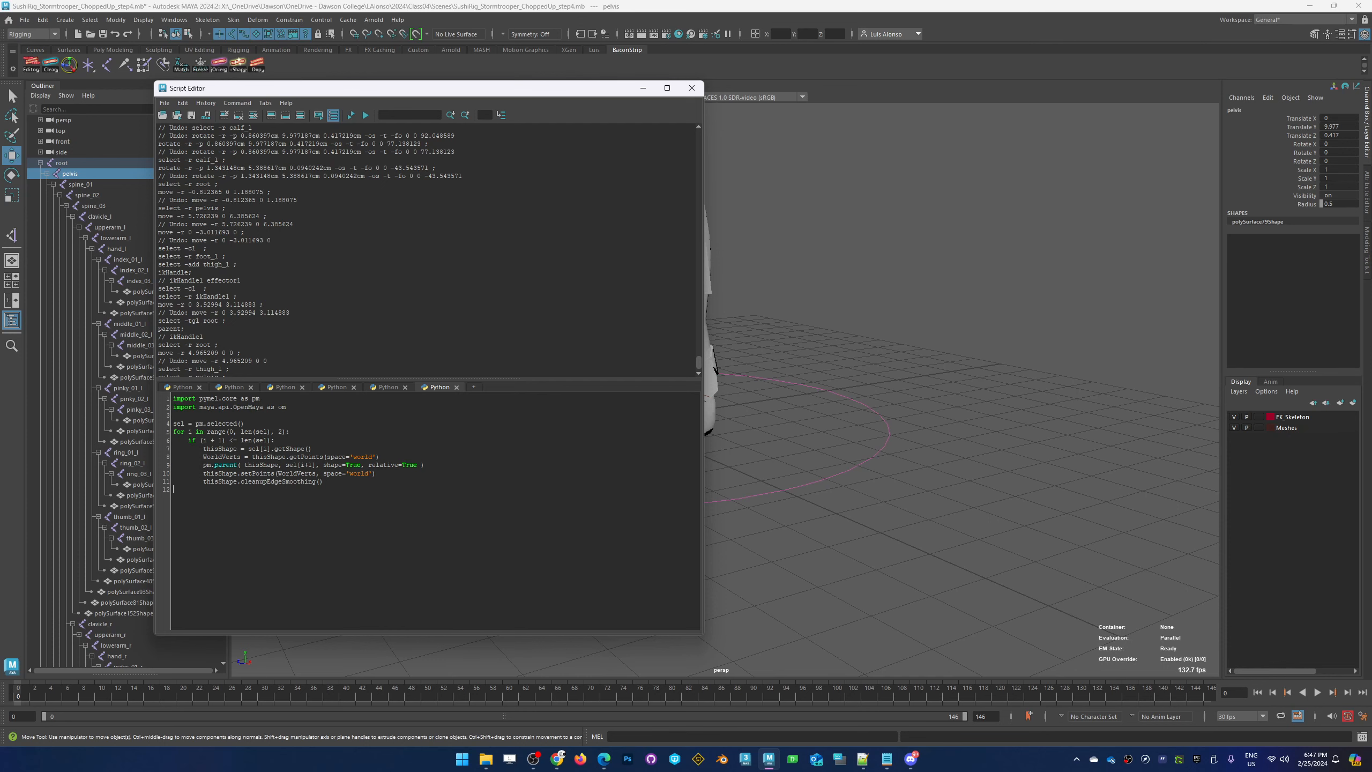
left_click(643, 88)
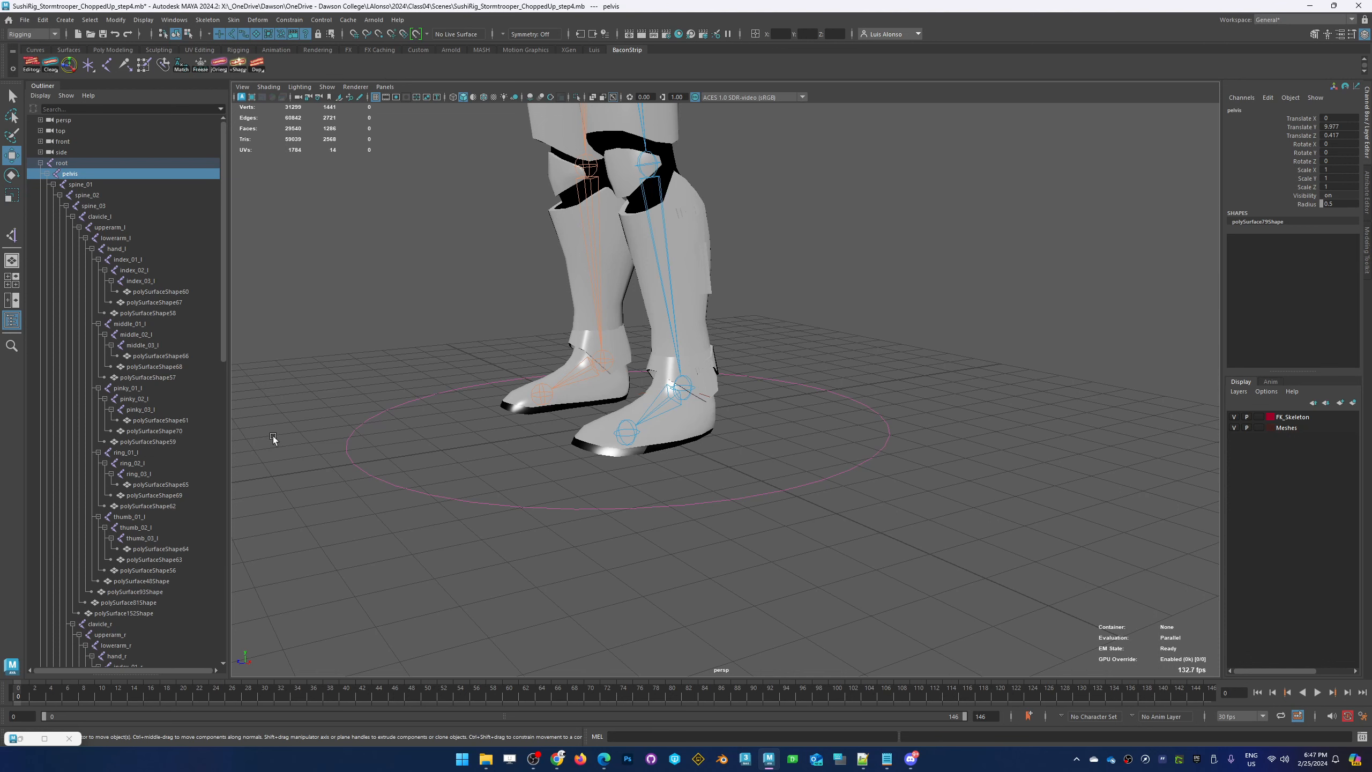
Create a Bacon Locator and move it along X to about 2.1, near the left foot
left_click_drag(324, 348, 363, 357, "alt")
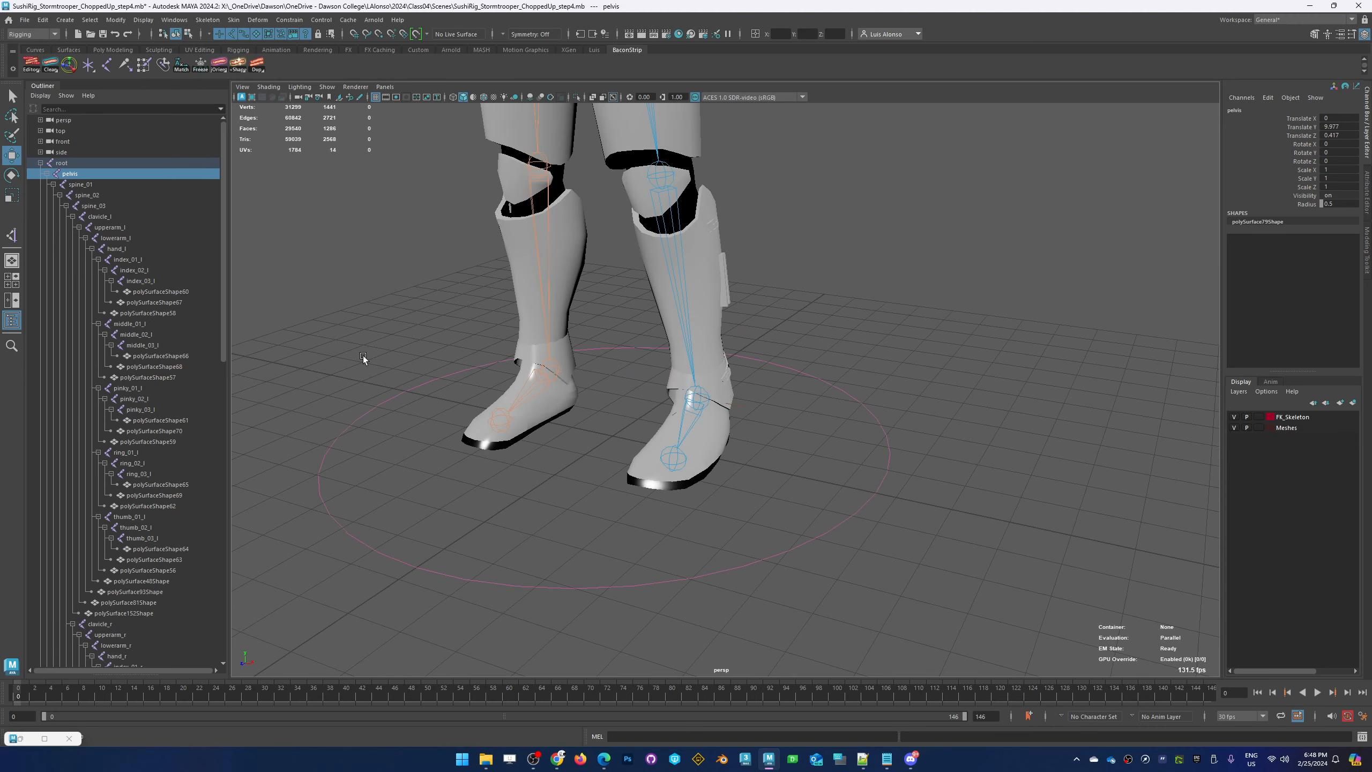
right_click(89, 67)
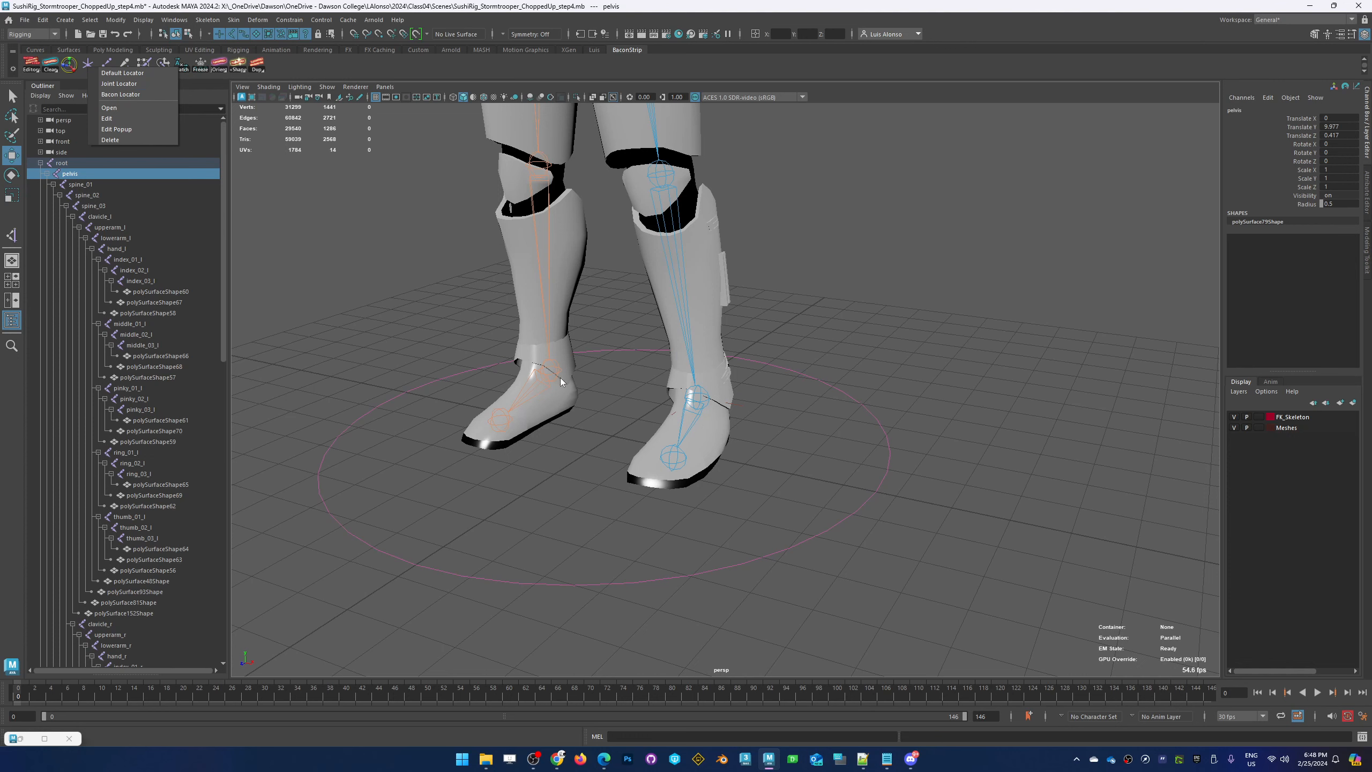
left_click(135, 94)
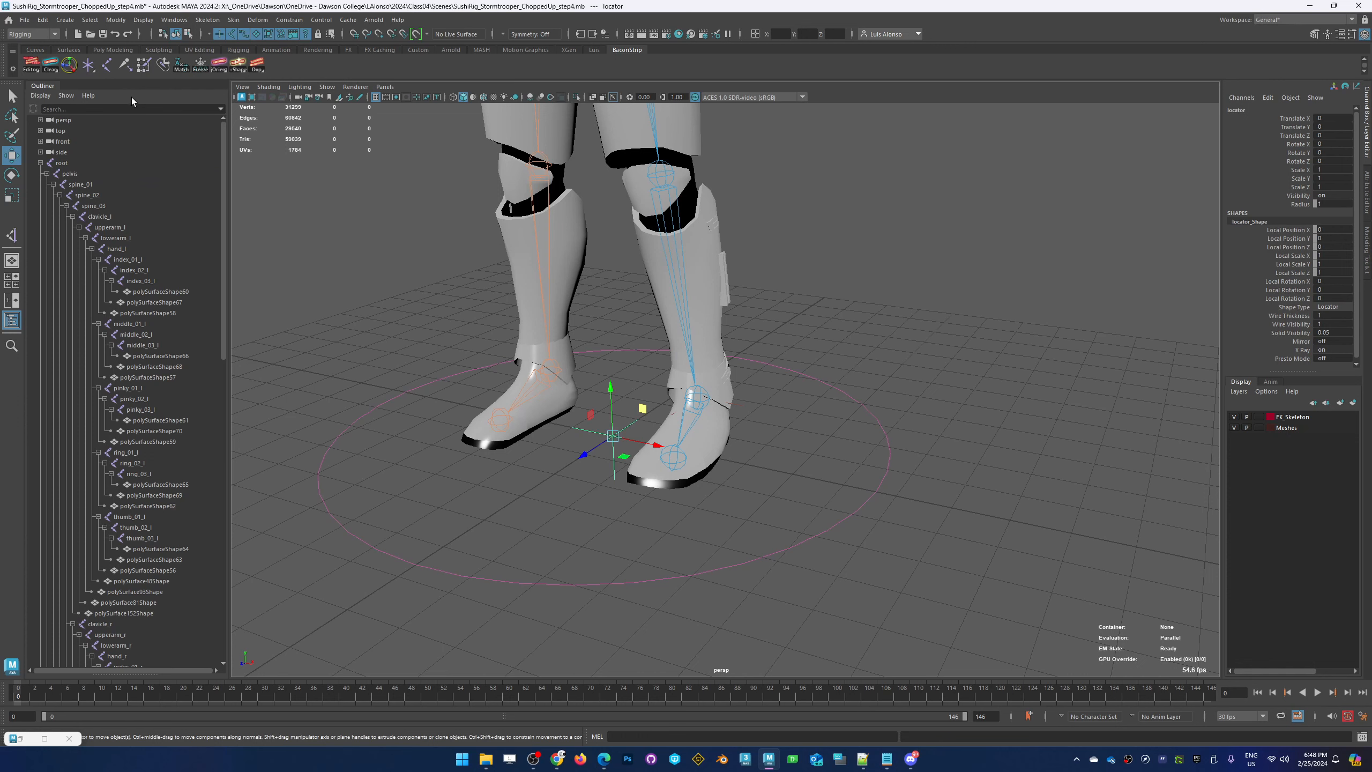
left_click(632, 445)
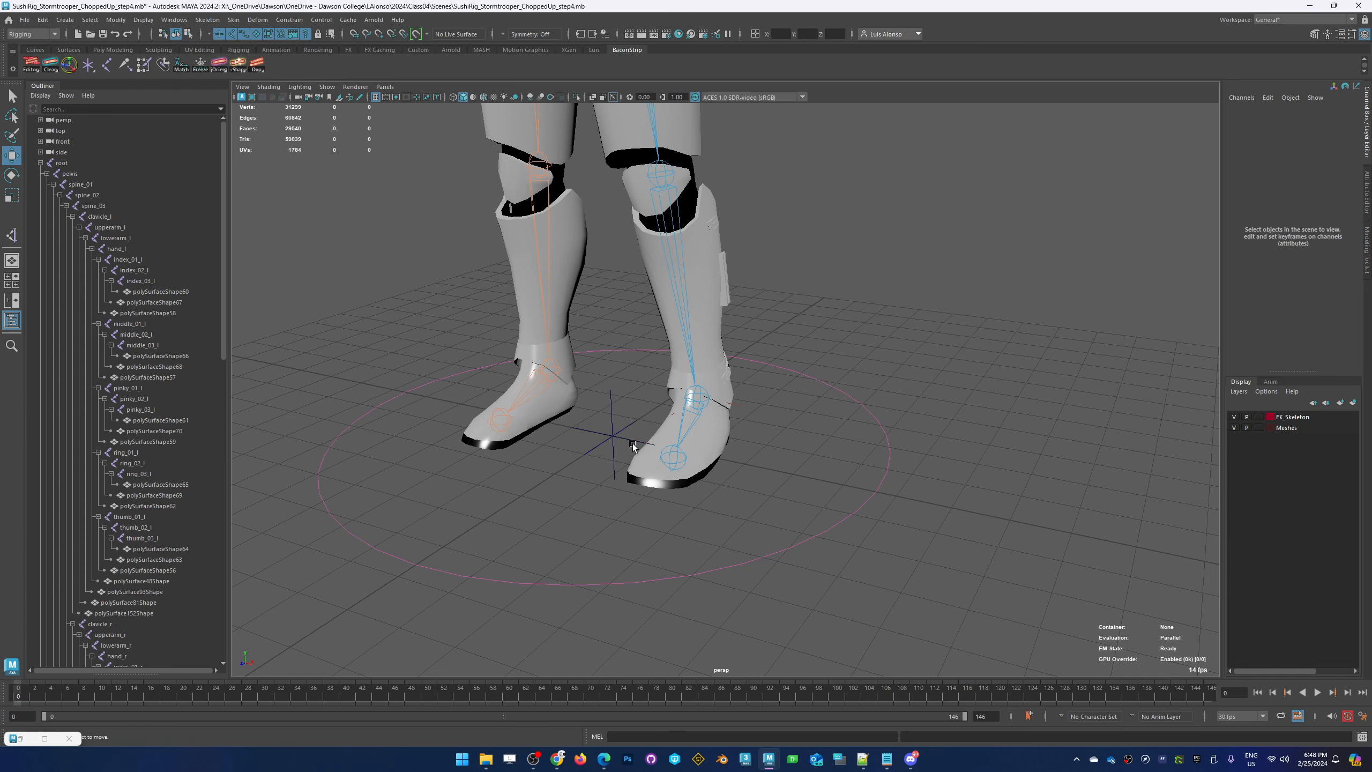
left_click(633, 440)
left_click_drag(633, 441, 750, 562)
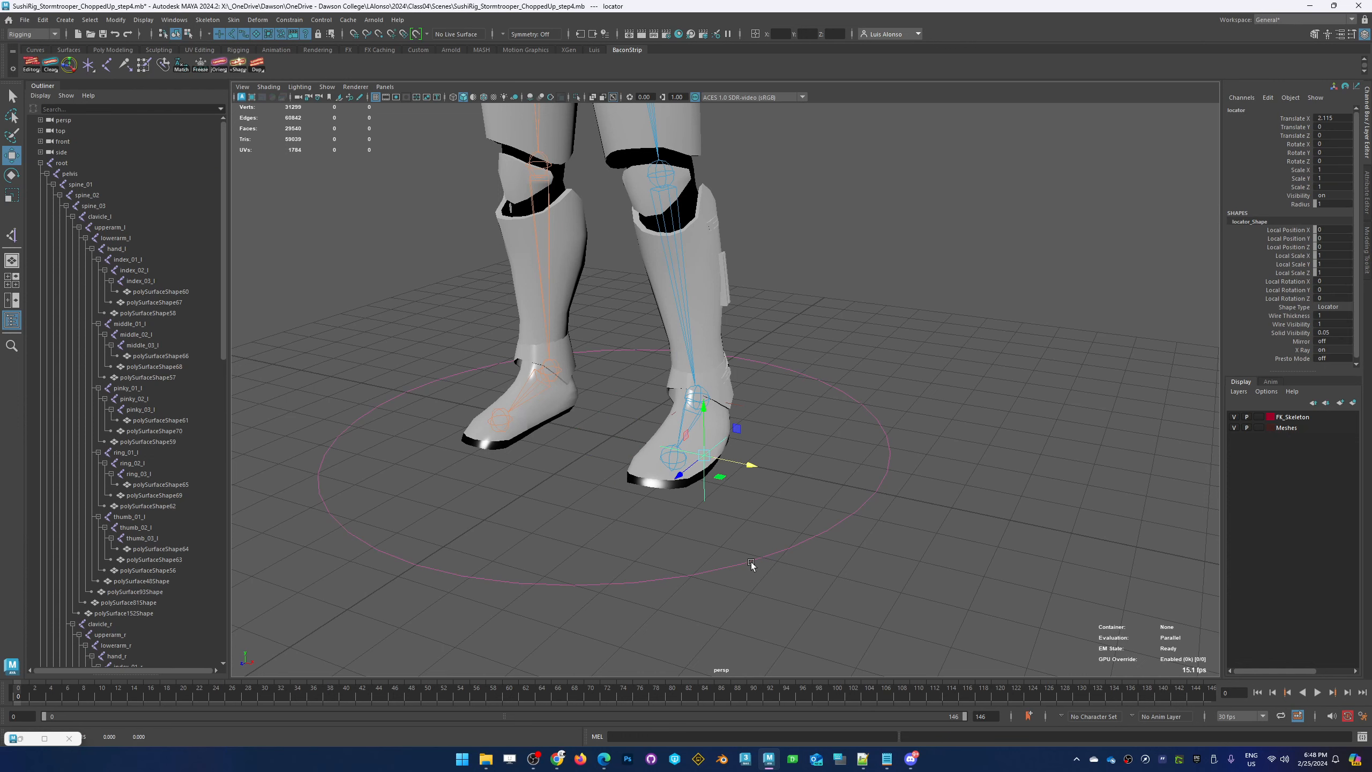
left_click(643, 522)
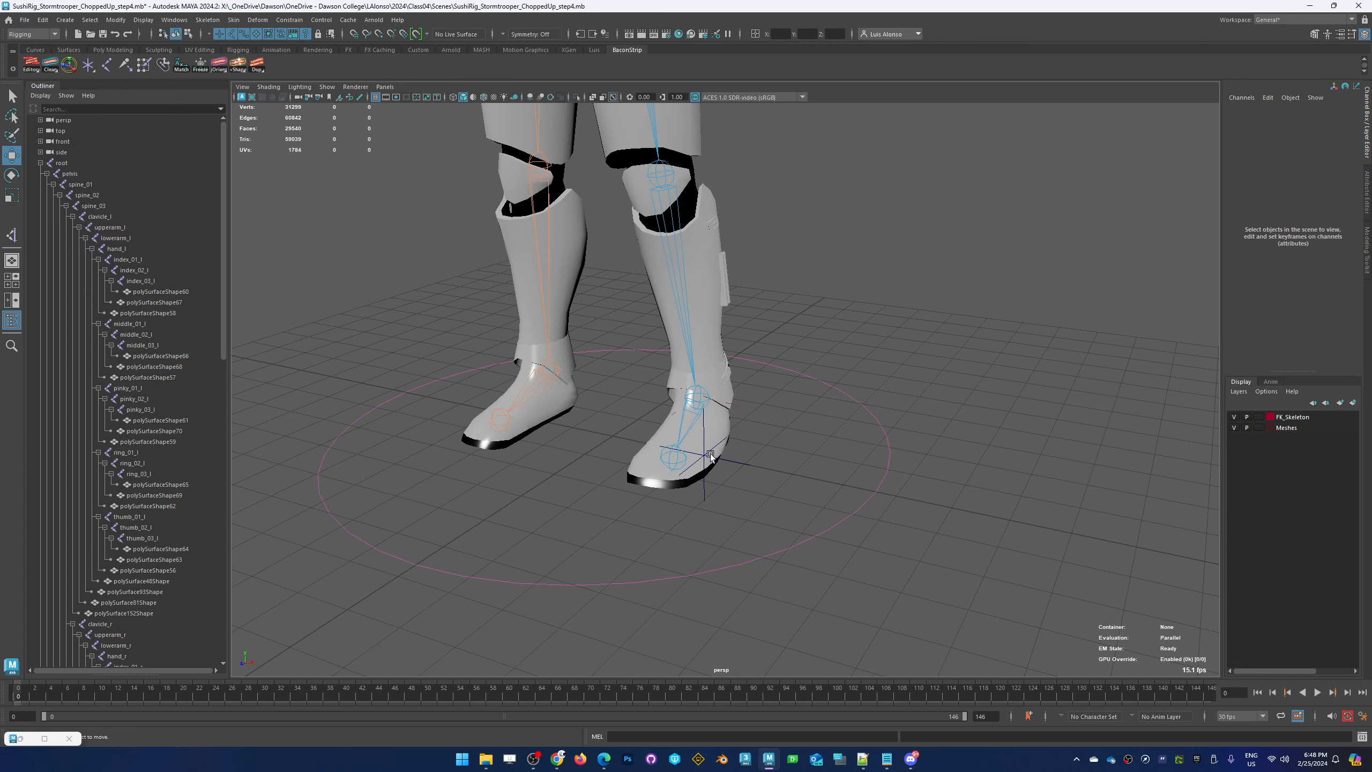
left_click(730, 464)
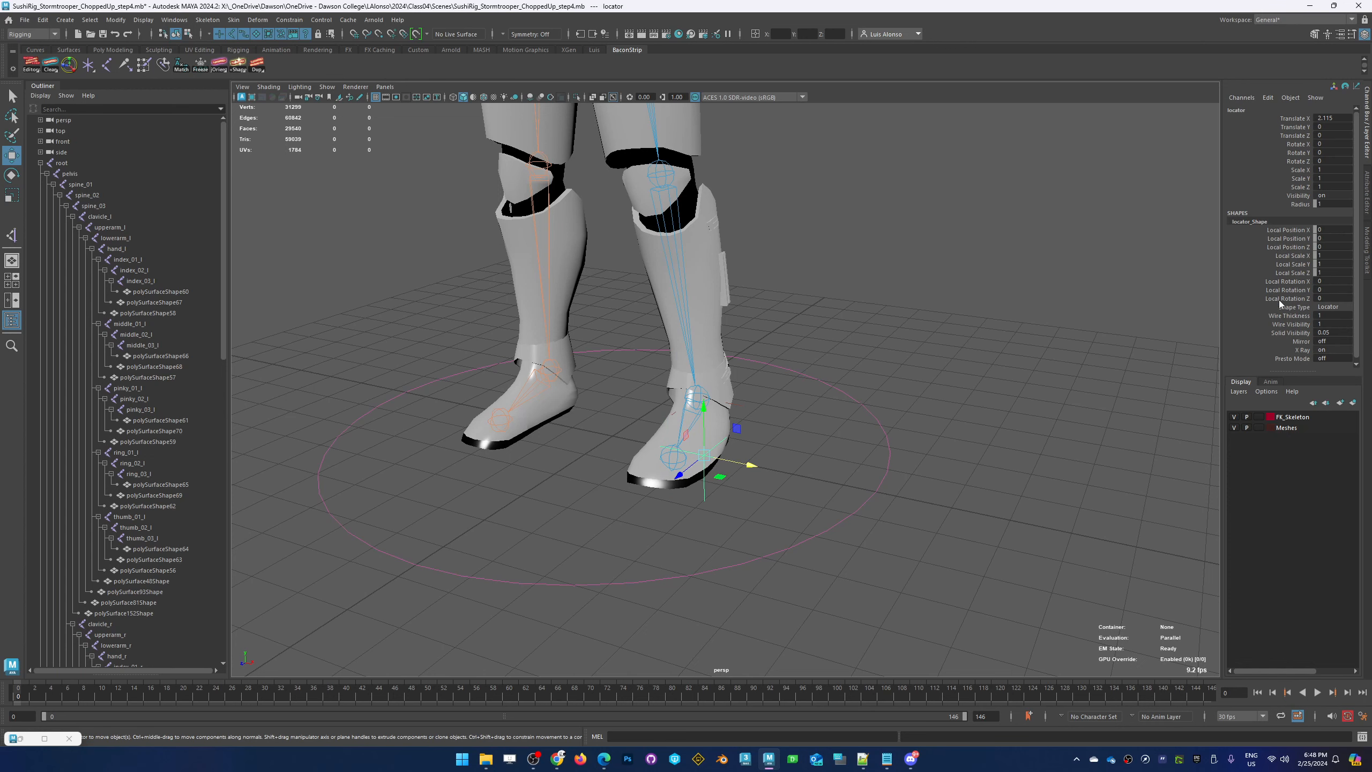
Set the locator's wire thickness to 3 and its local scale to 2 on X, Y and Z
left_click(1325, 316)
type("3")
key("Return")
left_click(886, 291)
left_click(749, 458)
left_click_drag(1293, 258, 1292, 274)
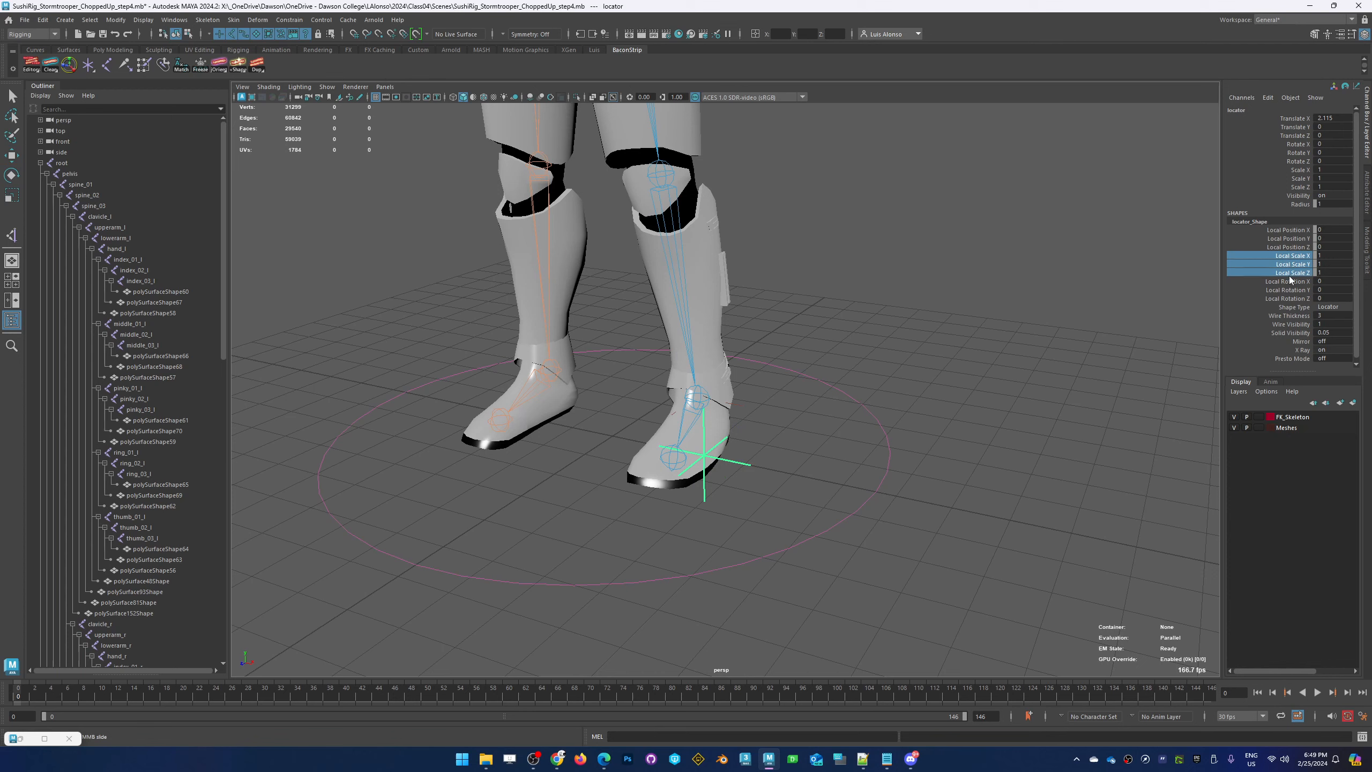
middle_click_drag(772, 386, 778, 375)
key("w")
left_click(787, 453)
left_click_drag(800, 463, 769, 485)
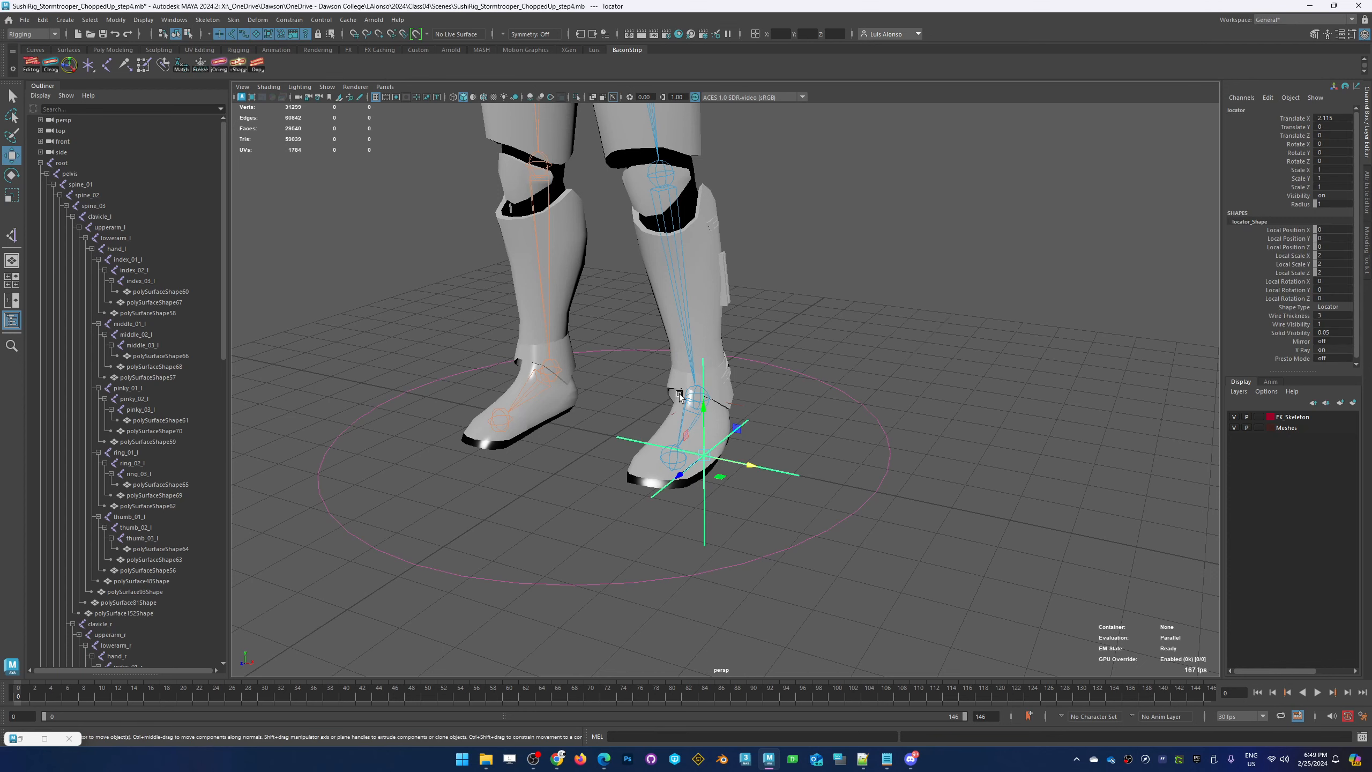
Move the locator farther out along X, clear of the left foot, to about 3.77
right_click_drag(636, 413, 806, 365, "alt")
left_click_drag(697, 432, 819, 519, "alt")
left_click(873, 450)
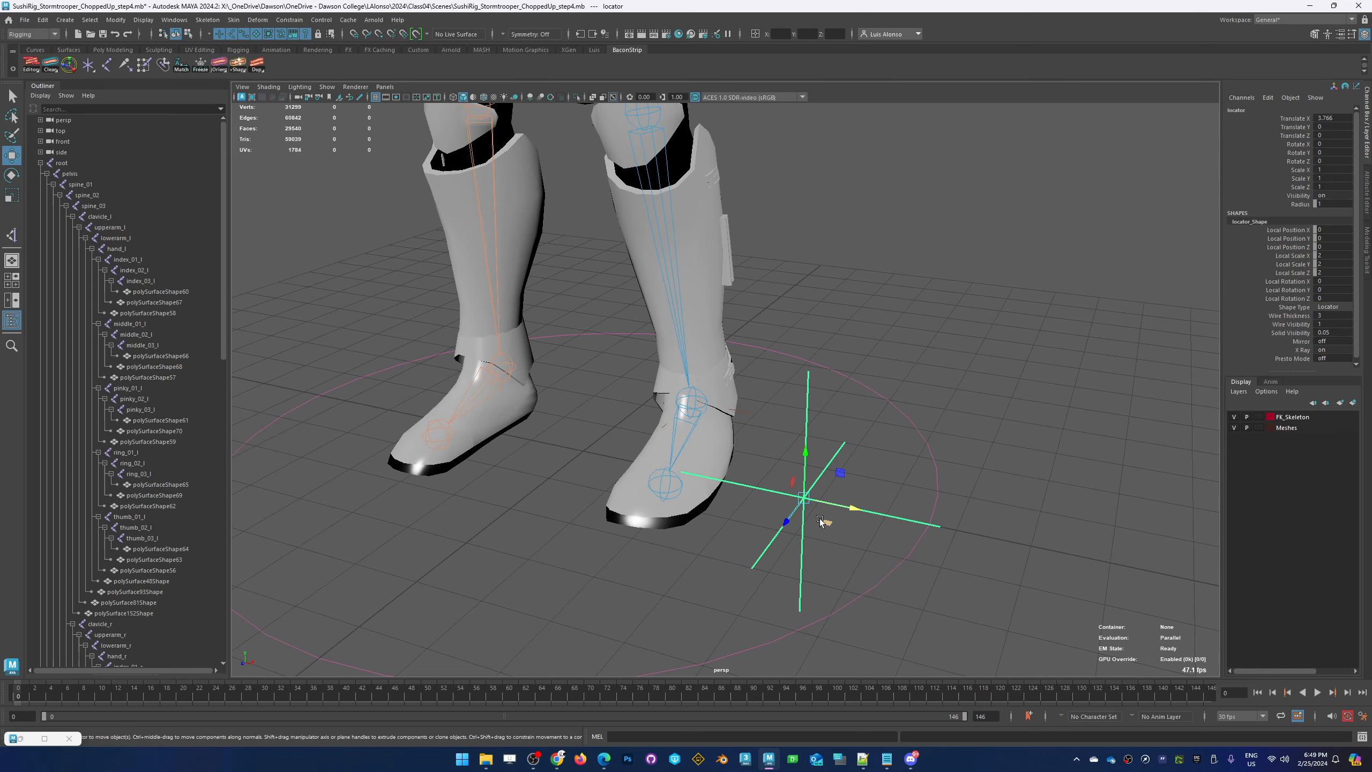
Match the locator's translation and rotation, without scale, to the left foot joint, and apply a rotation-only match as well
left_click(687, 402)
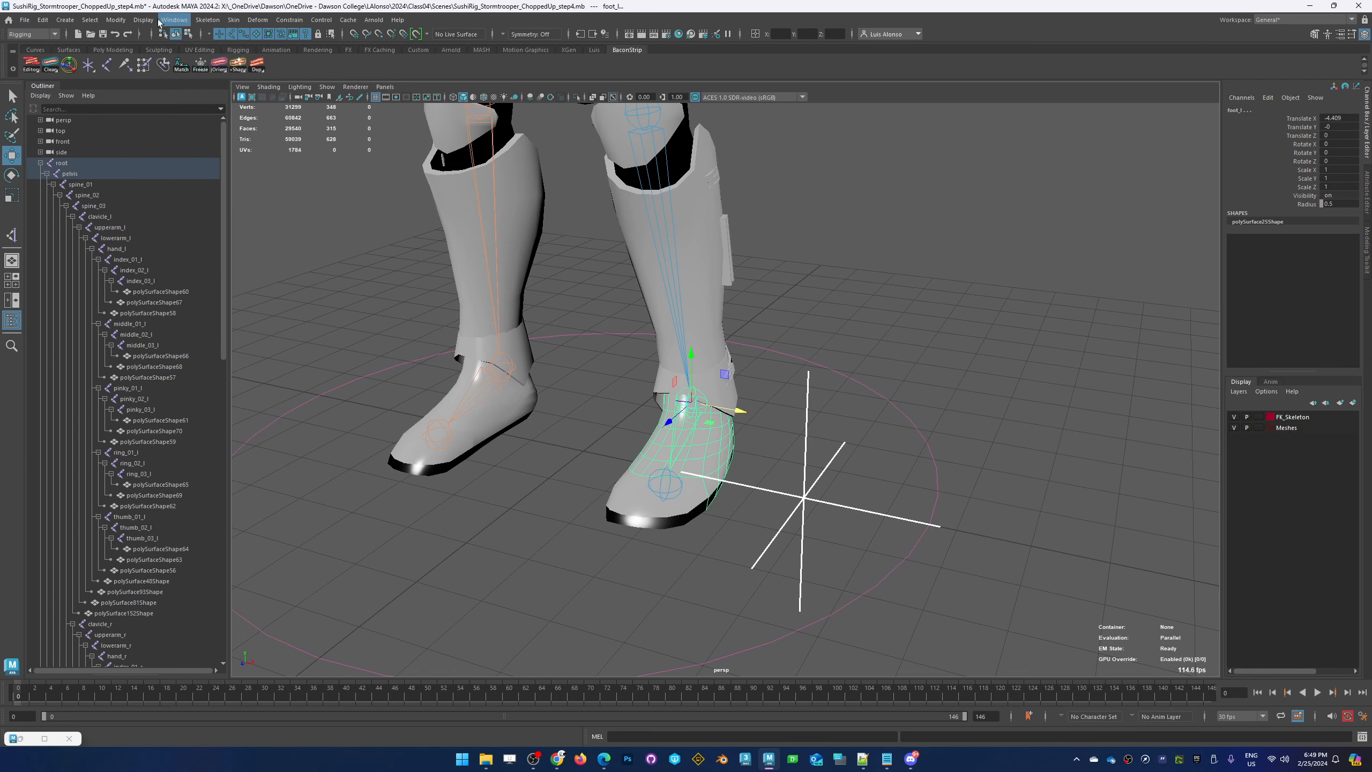
left_click(115, 20)
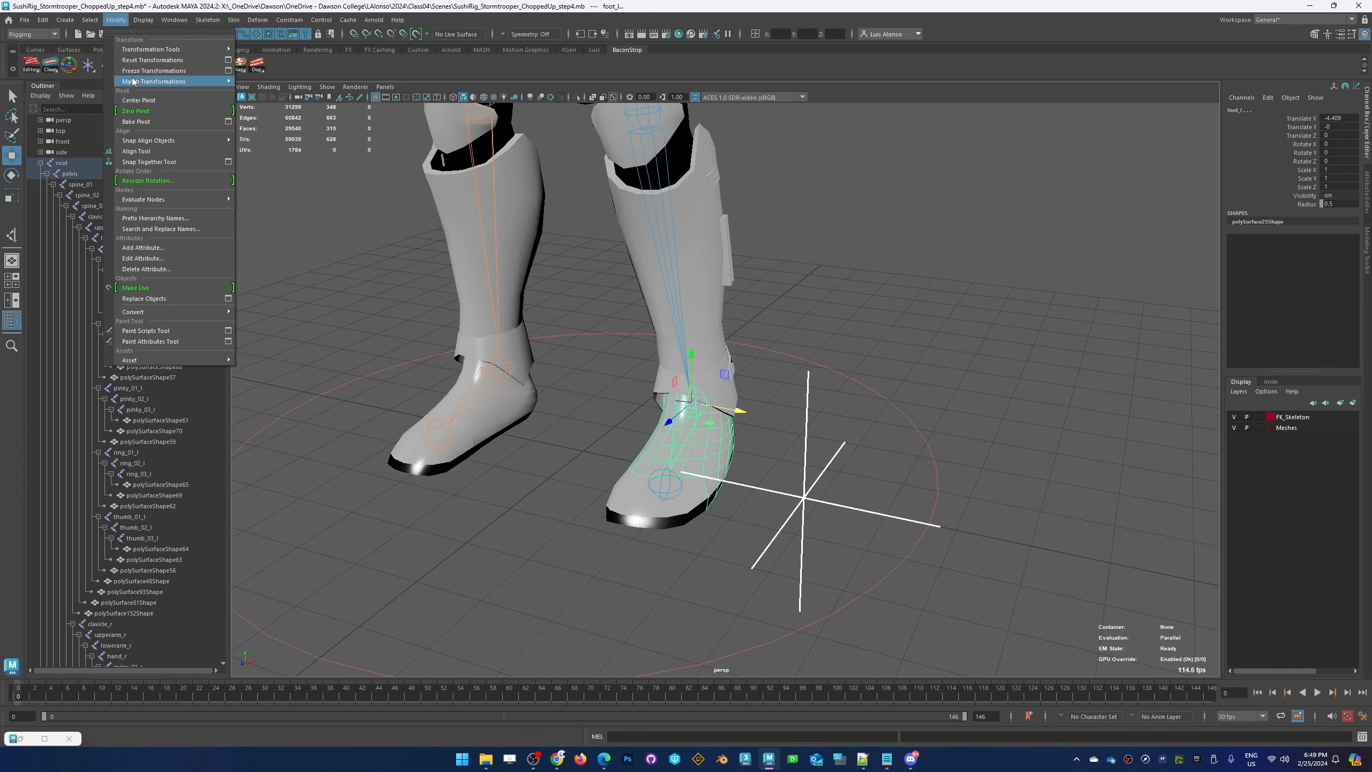
left_click(295, 19)
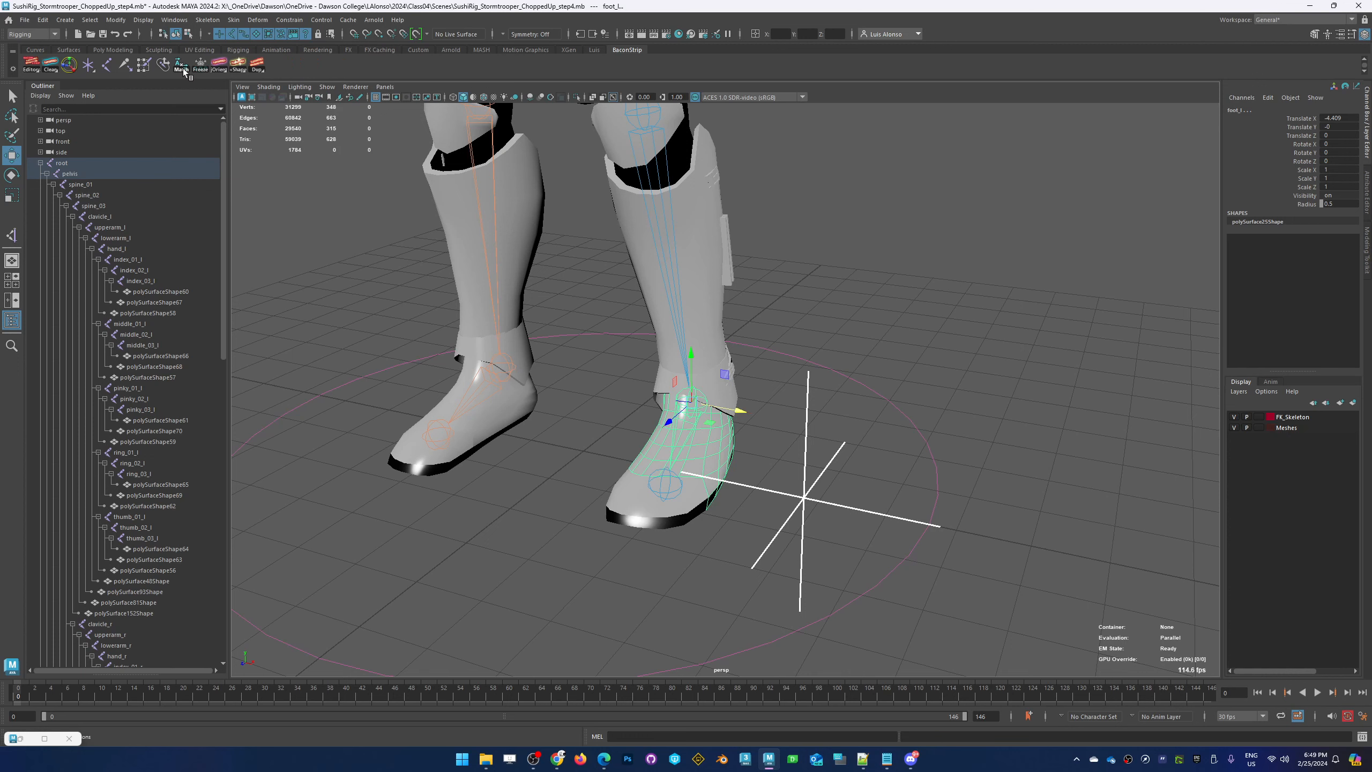
double_click(183, 66)
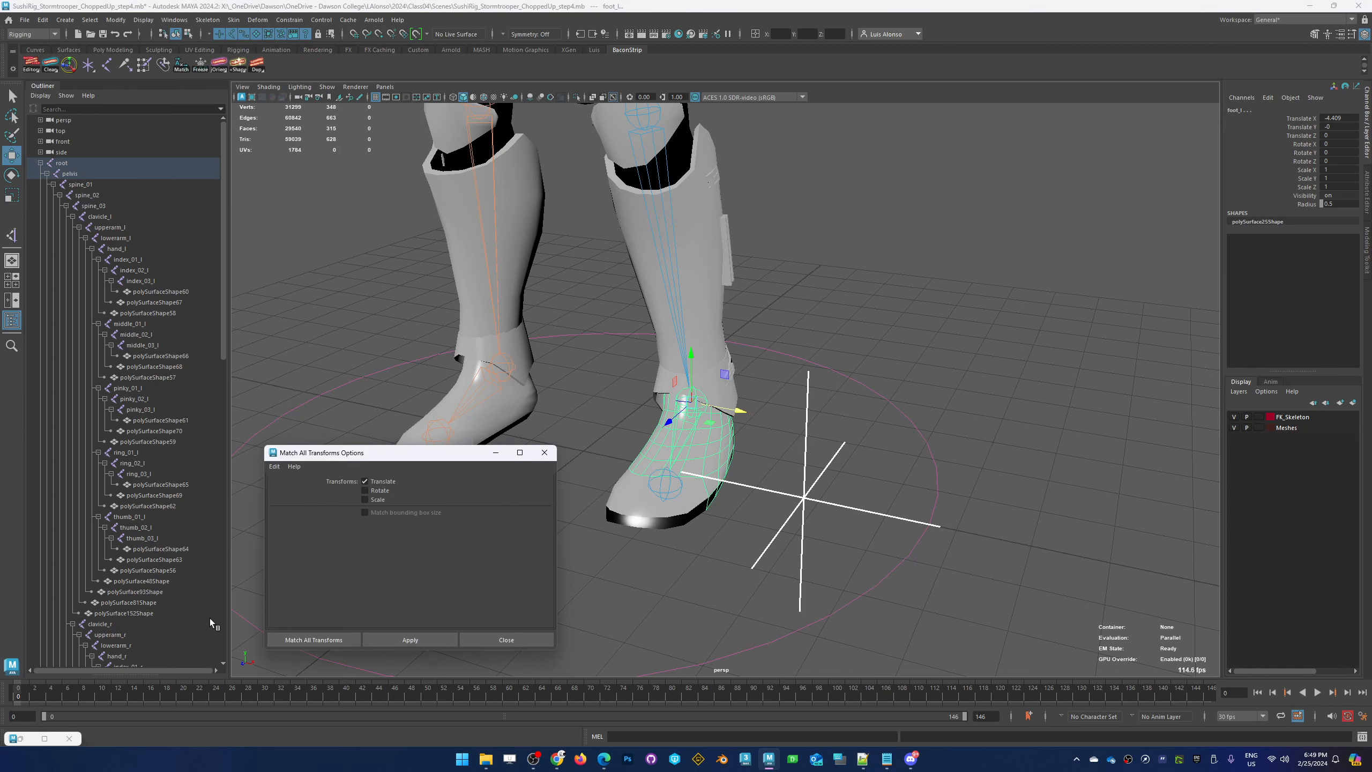
left_click(364, 499)
left_click(365, 490)
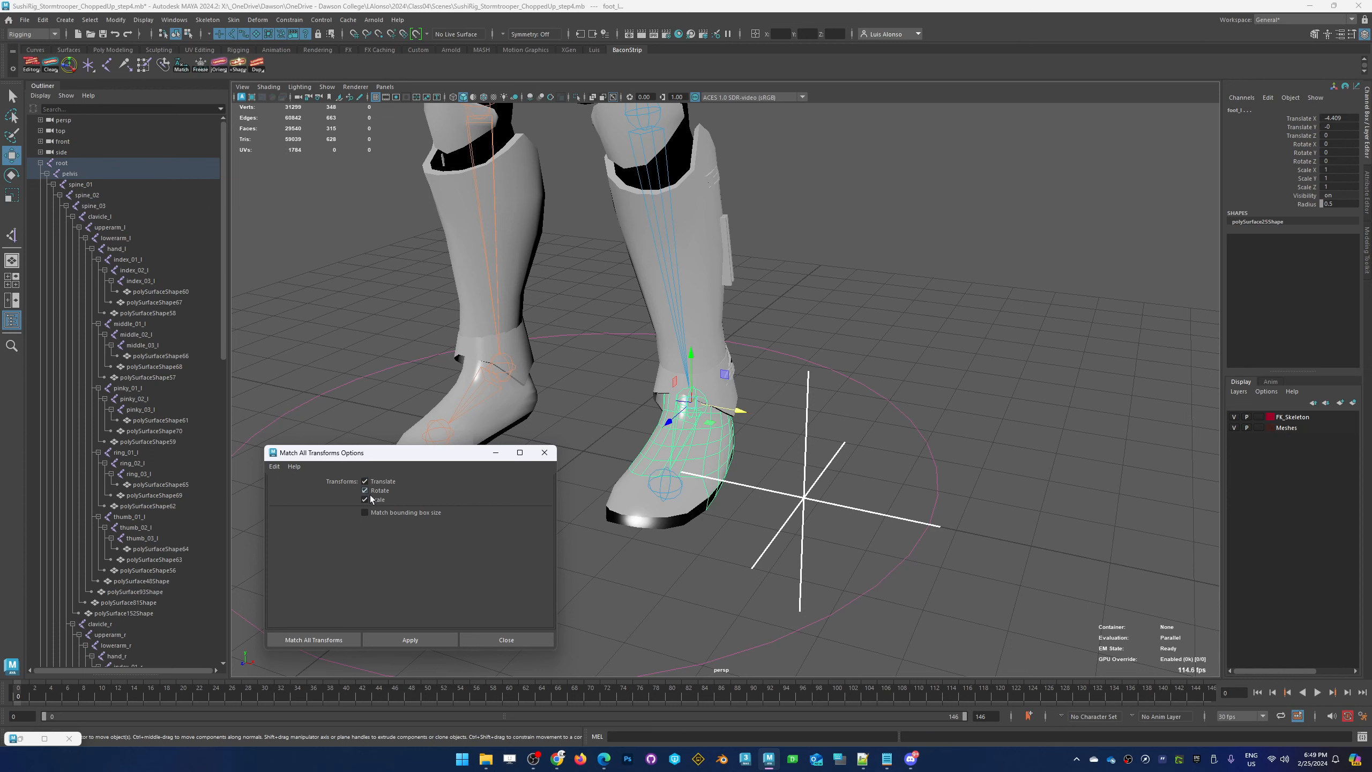
left_click(365, 500)
left_click(410, 640)
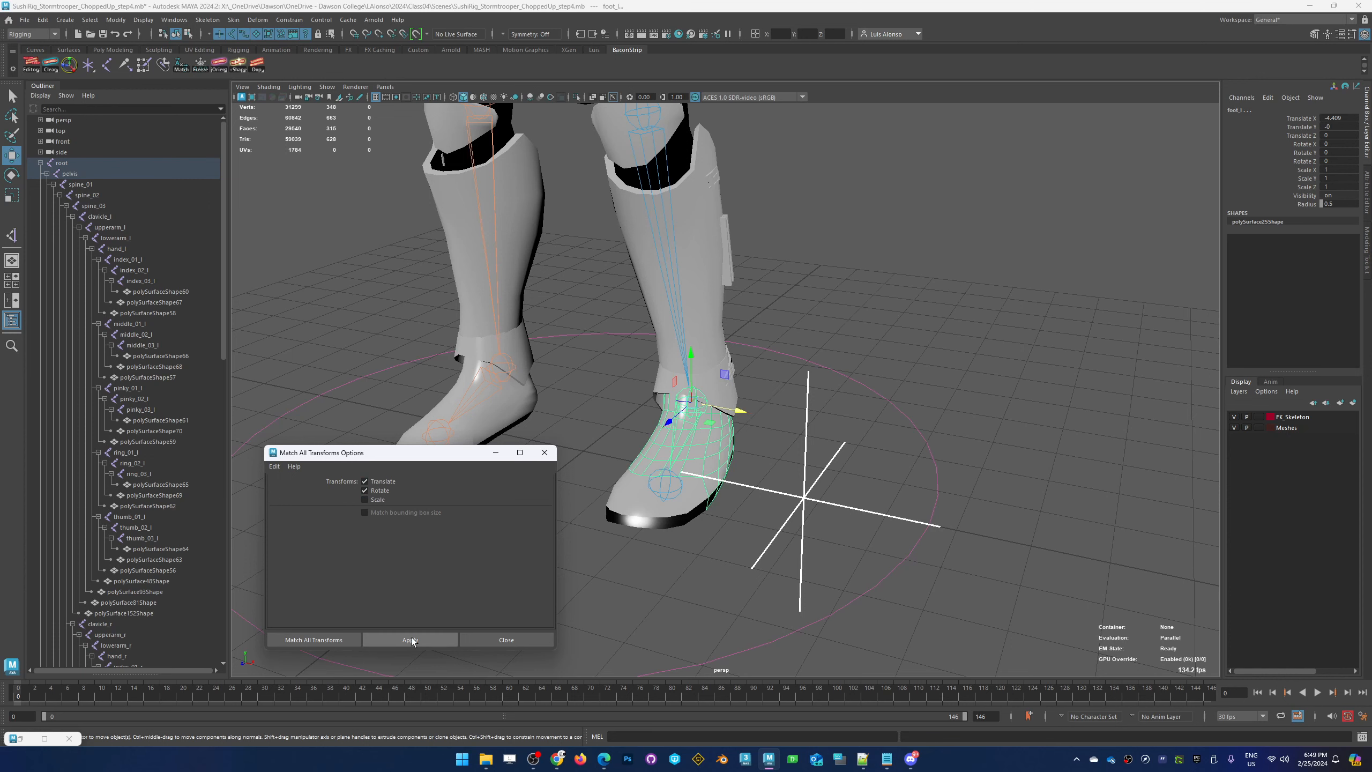
left_click(384, 480)
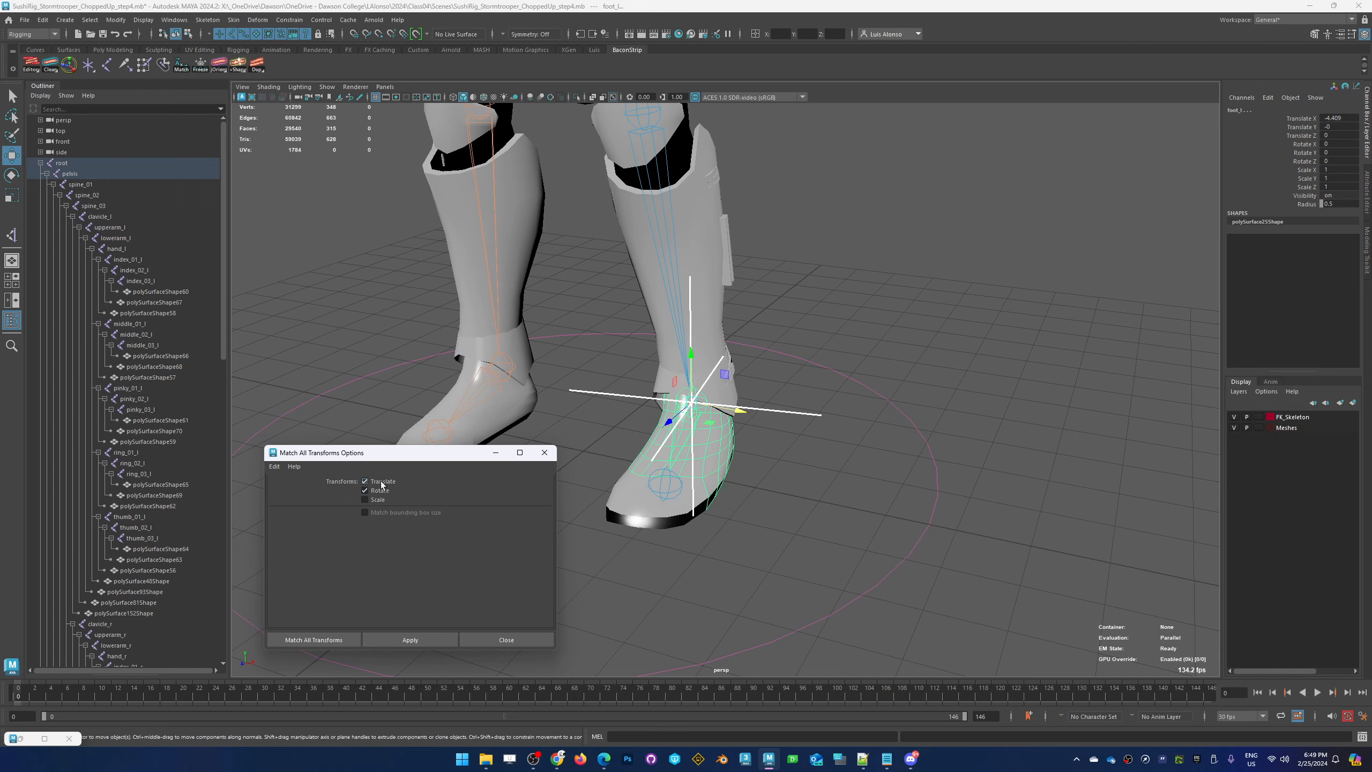
left_click(398, 639)
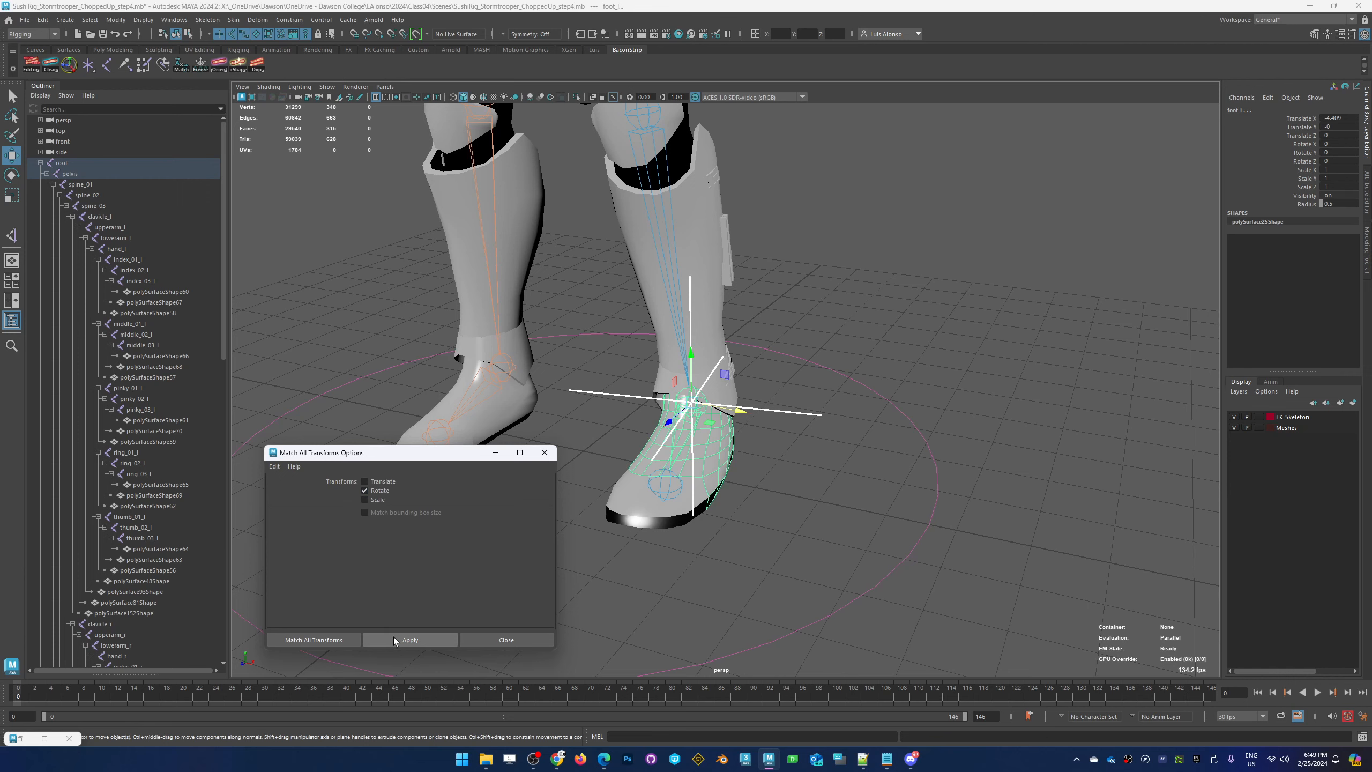
Examine the locator's placement and orientation at the left ankle from several angles, selecting the locator and foot joint in turn
left_click_drag(774, 509, 727, 511, "alt")
right_click_drag(757, 378, 864, 348, "alt")
middle_click_drag(627, 326, 769, 362, "alt")
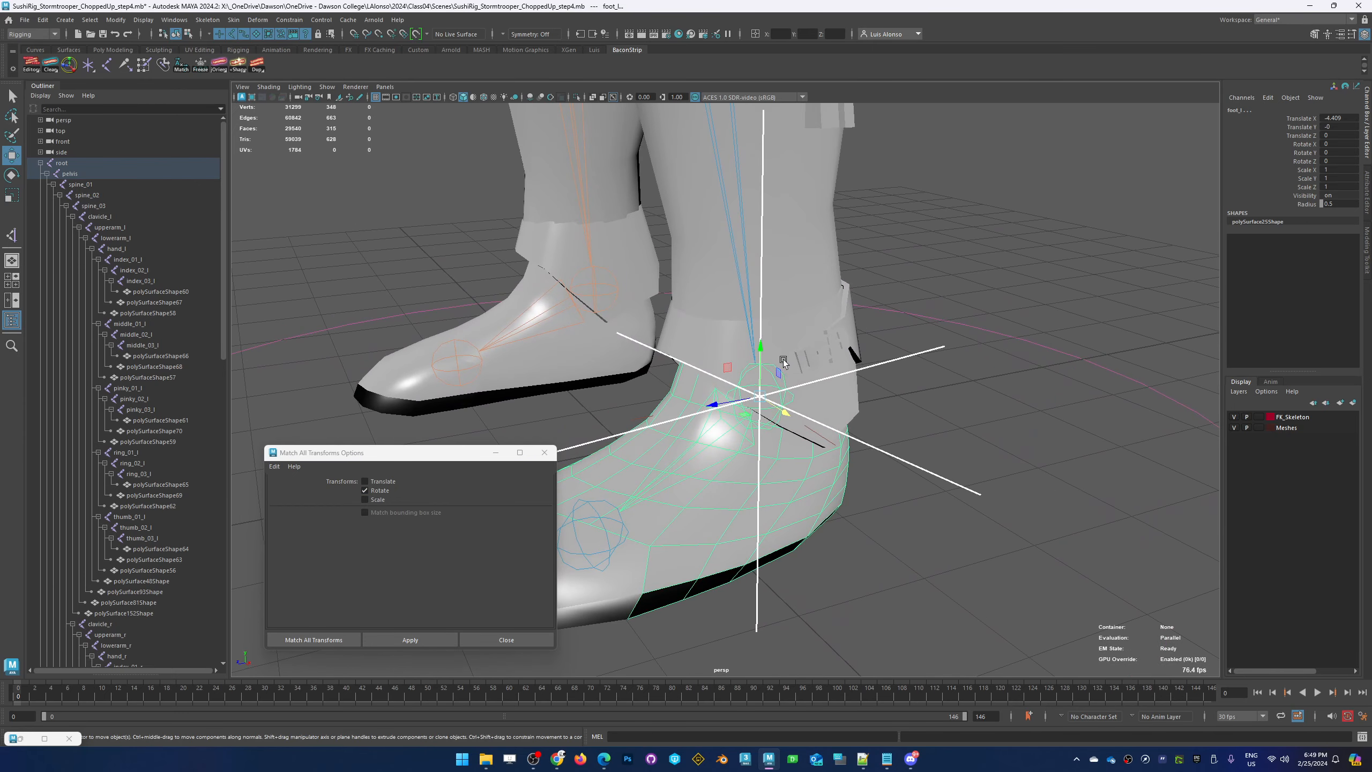
left_click(935, 406)
left_click(793, 400)
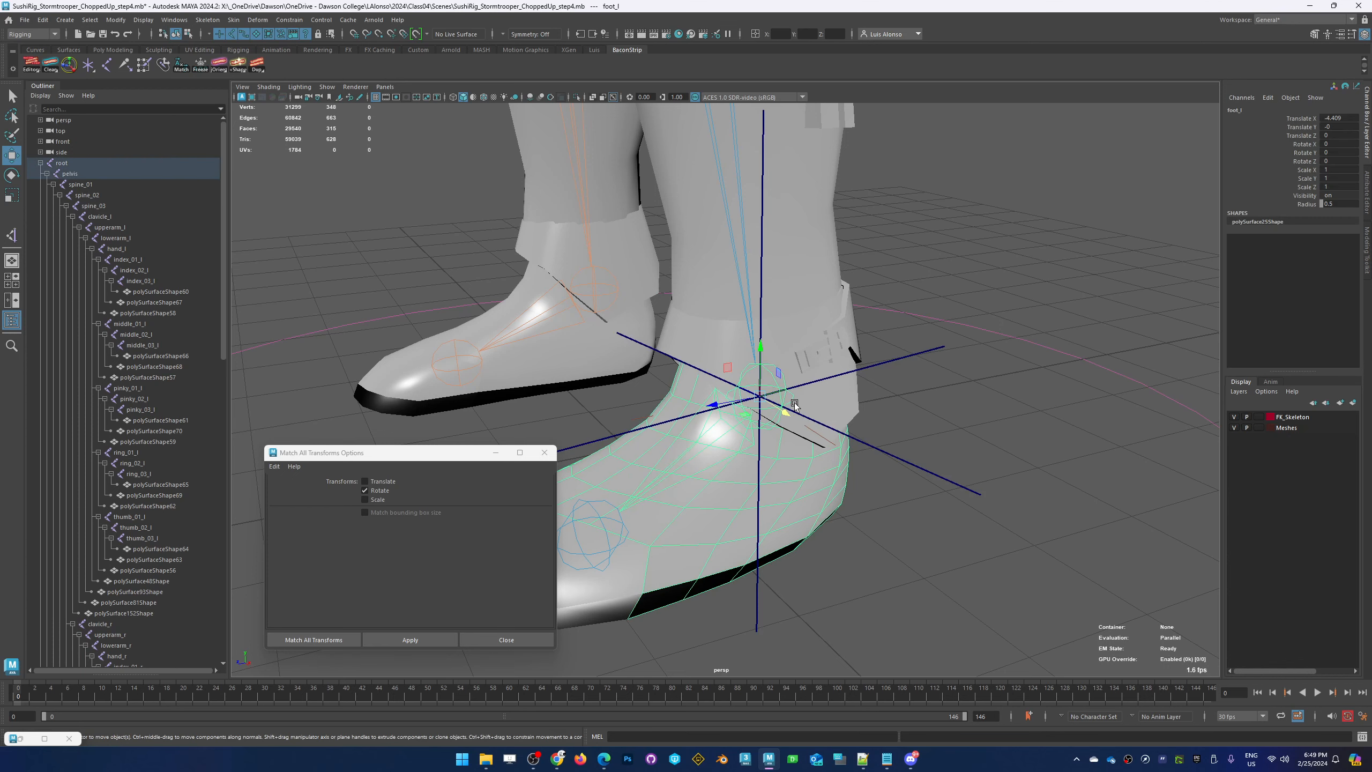
right_click_drag(794, 404, 581, 339, "alt")
left_click_drag(581, 339, 646, 352, "alt")
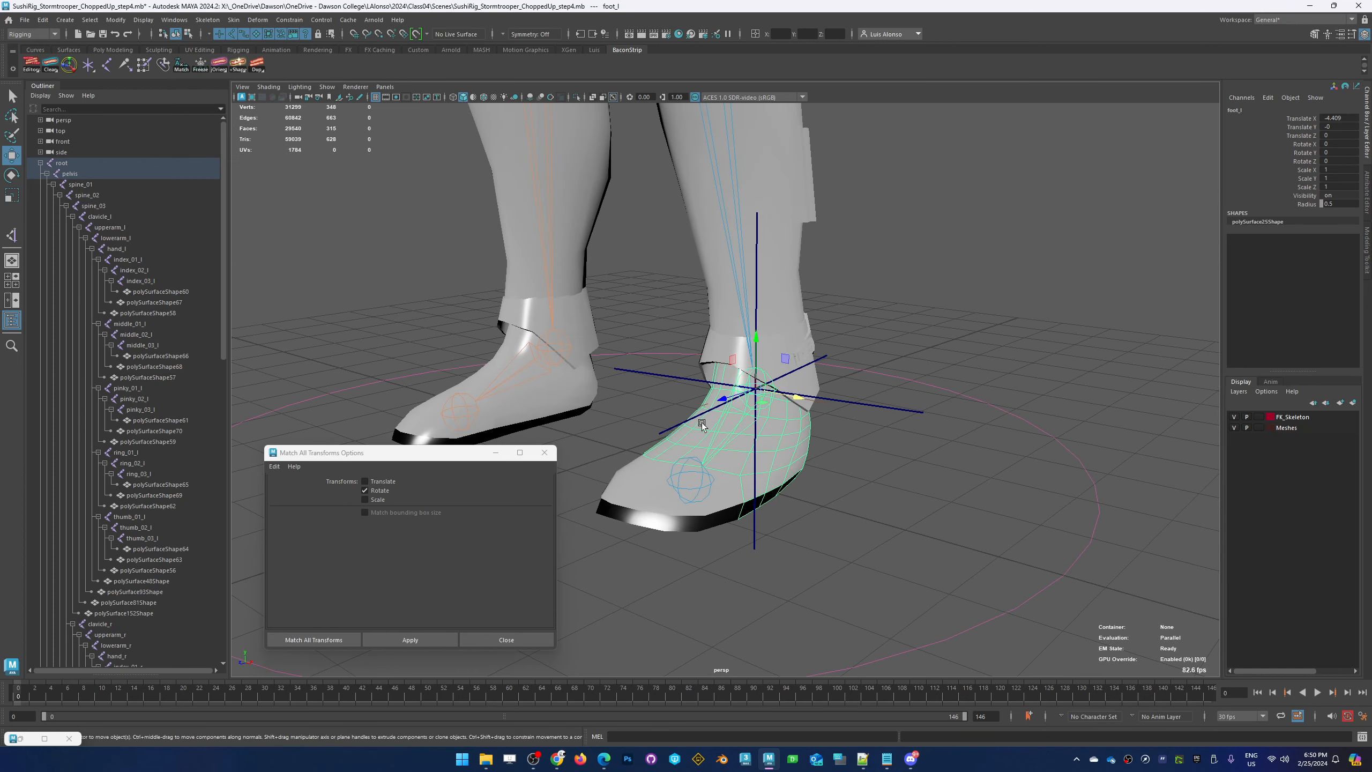
left_click(877, 456)
left_click(886, 400)
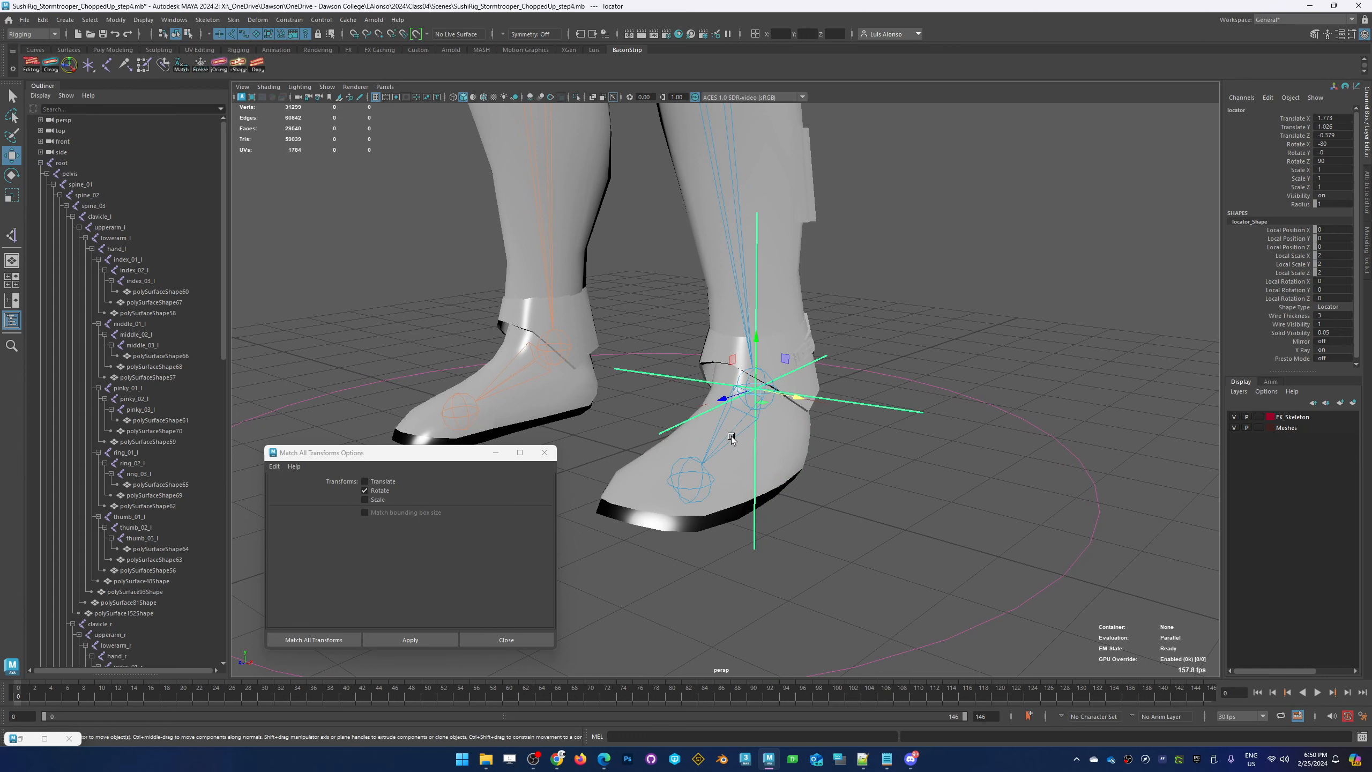
left_click(724, 453)
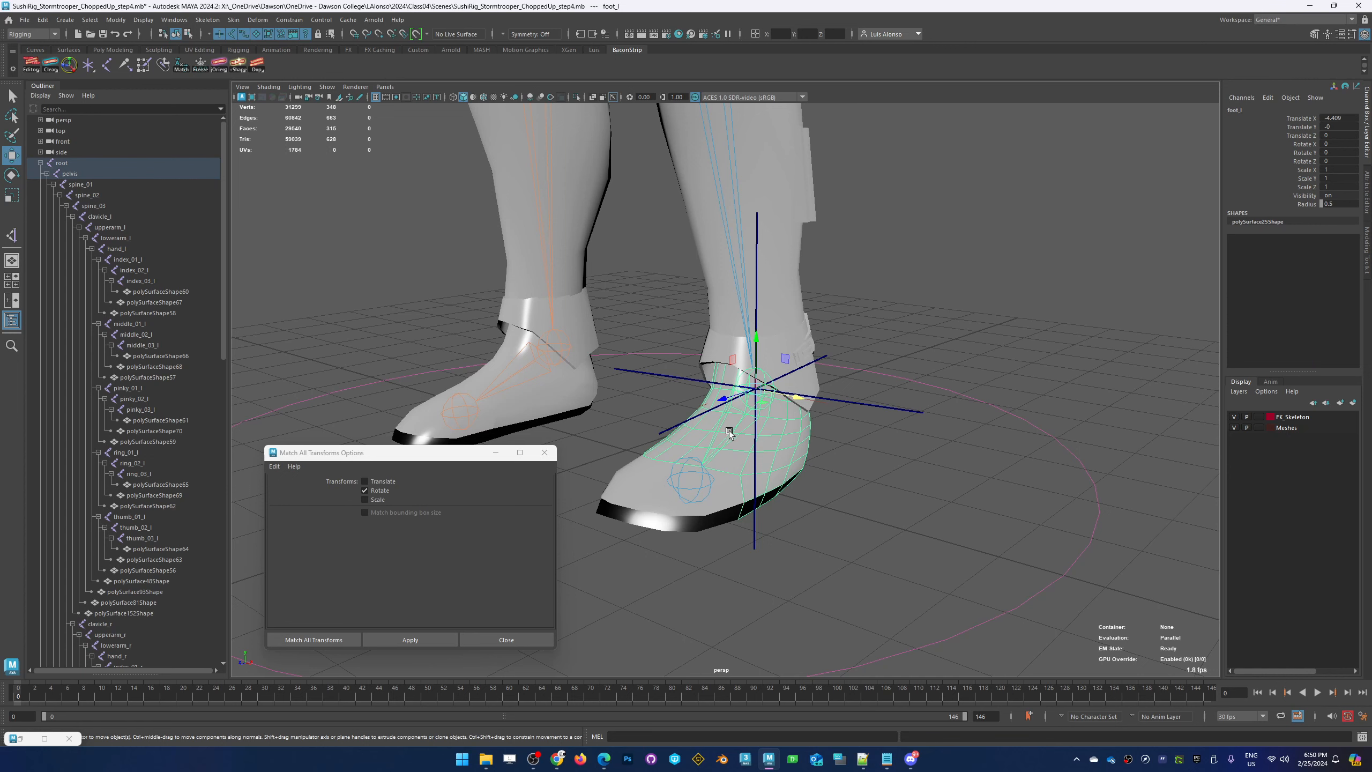
left_click(876, 464)
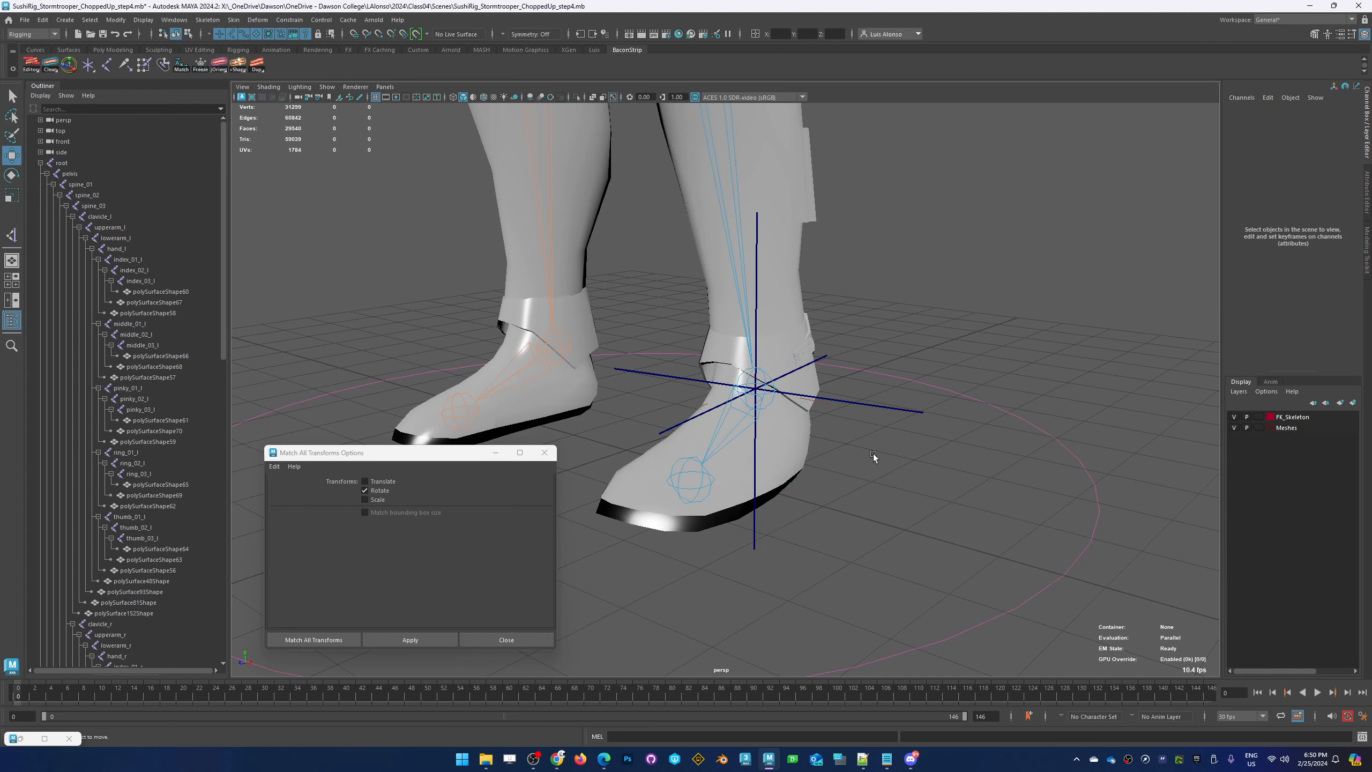
Add an orient constraint from the locator to the left foot joint with Maintain Offset off and all axes constrained
left_click(545, 451)
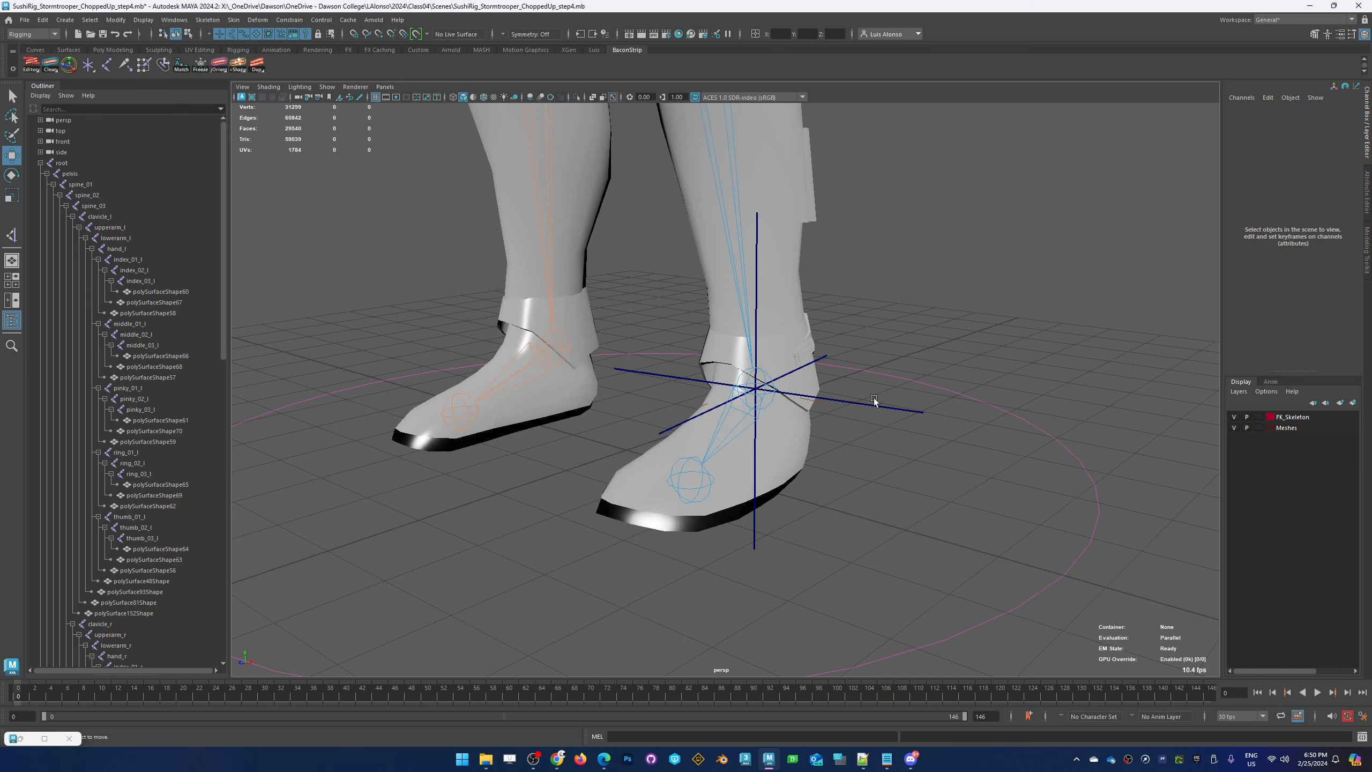
left_click(878, 426)
left_click(714, 436, "shift")
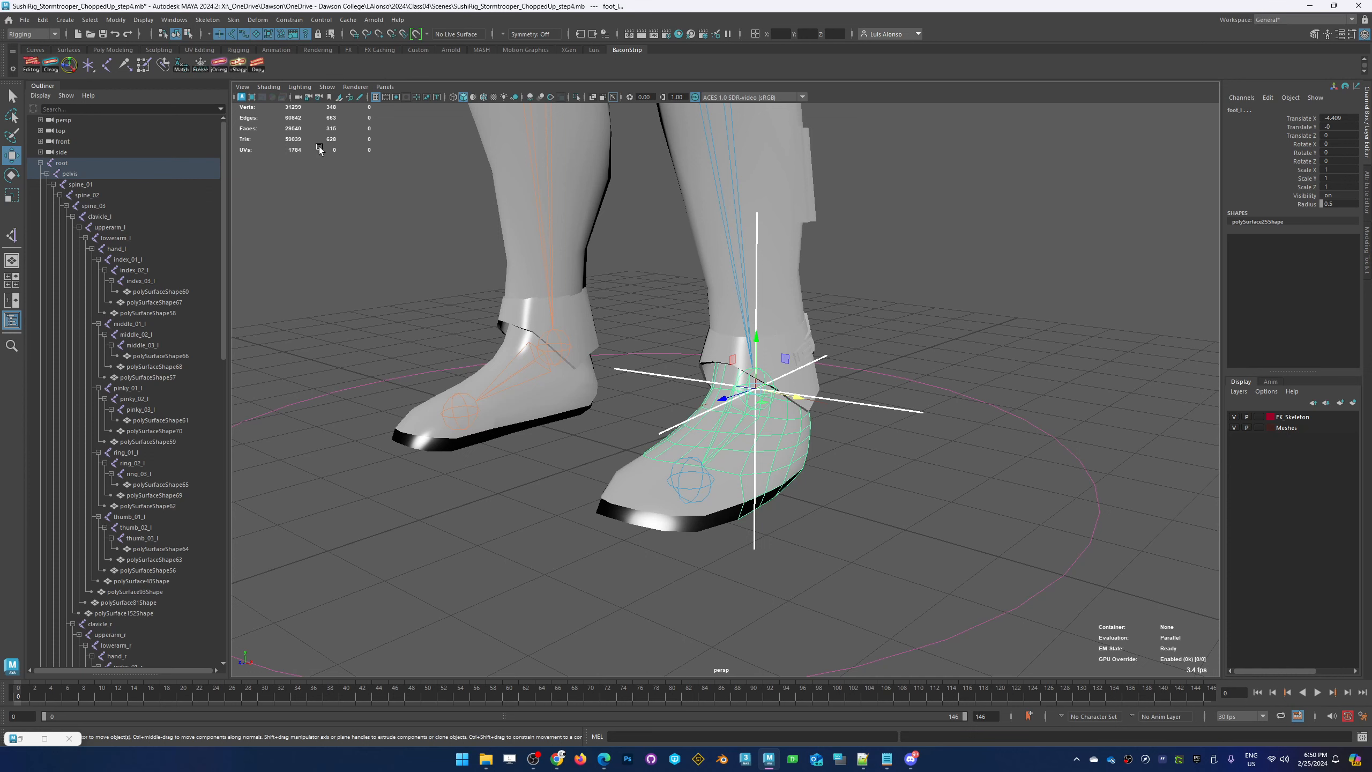
left_click(290, 20)
left_click(337, 24)
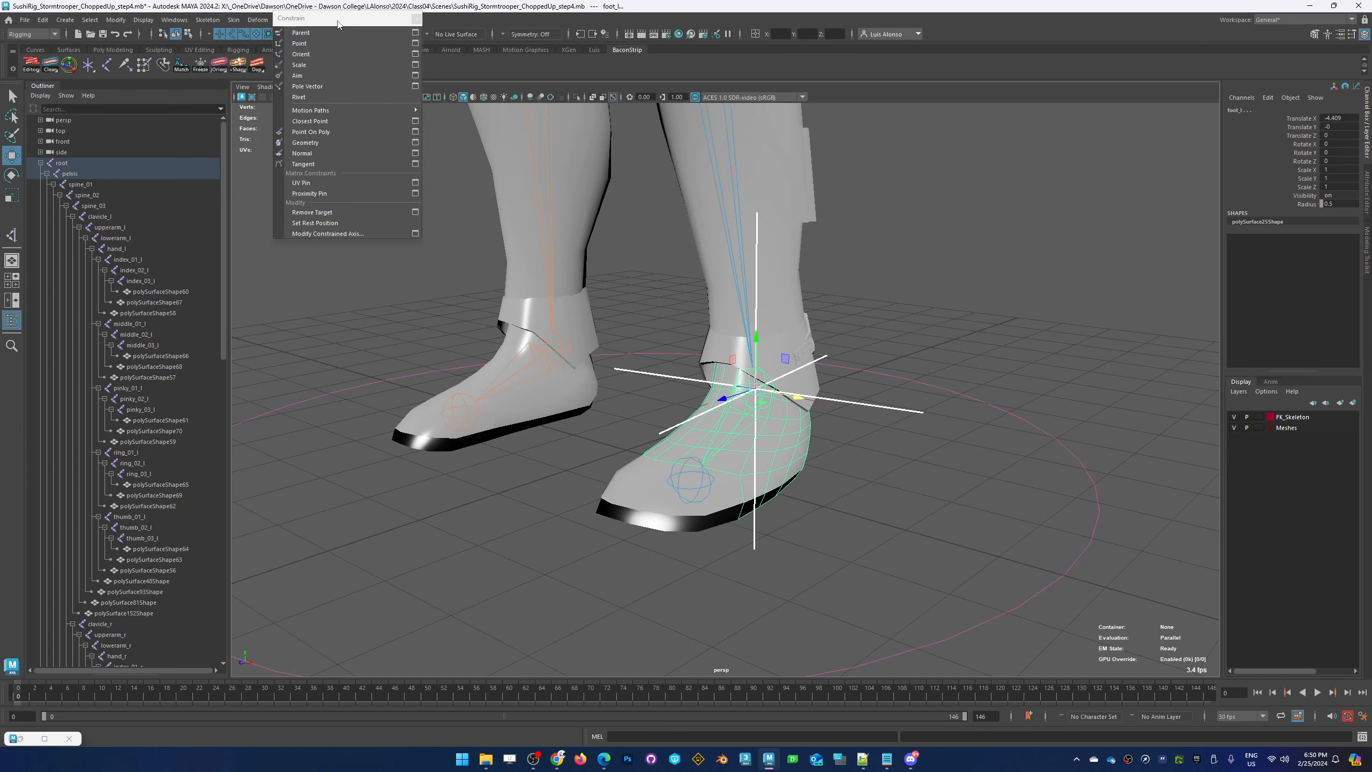
left_click_drag(338, 24, 322, 408)
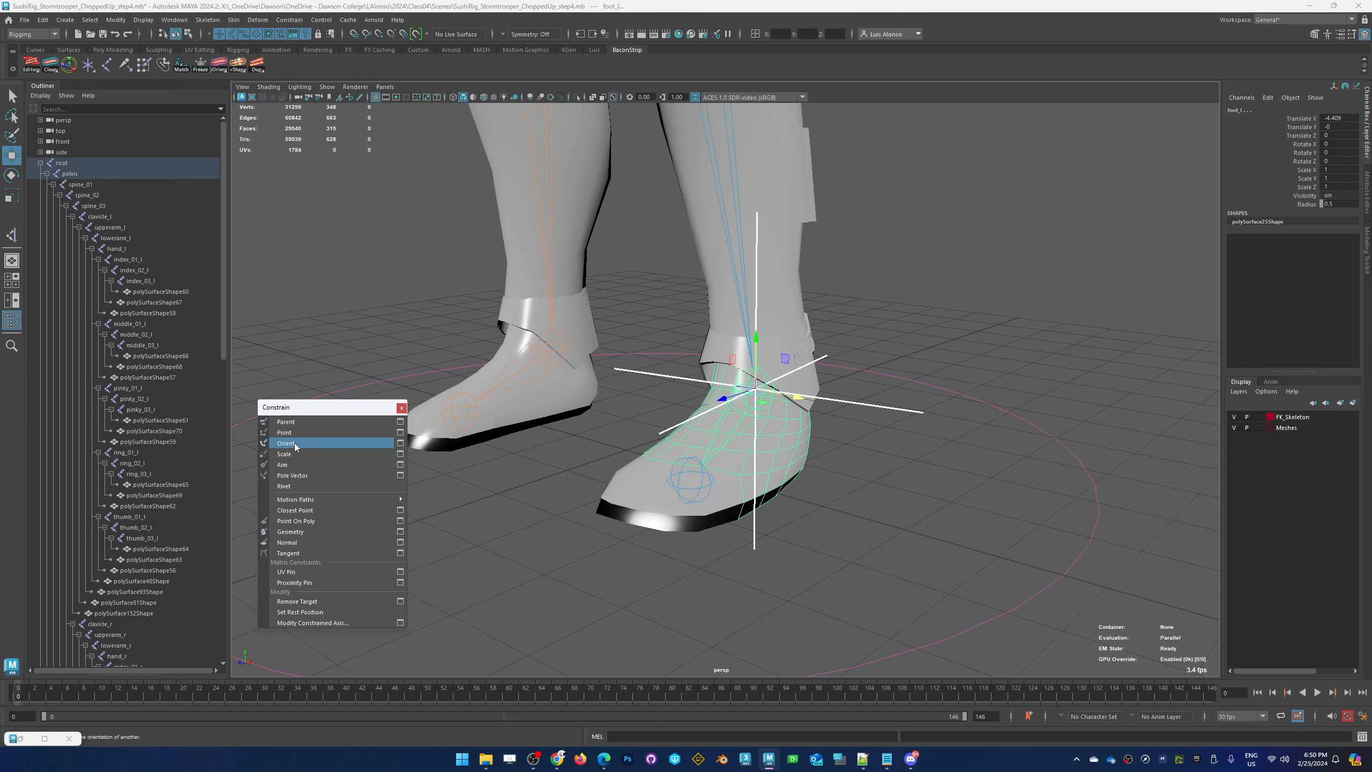
left_click(400, 443)
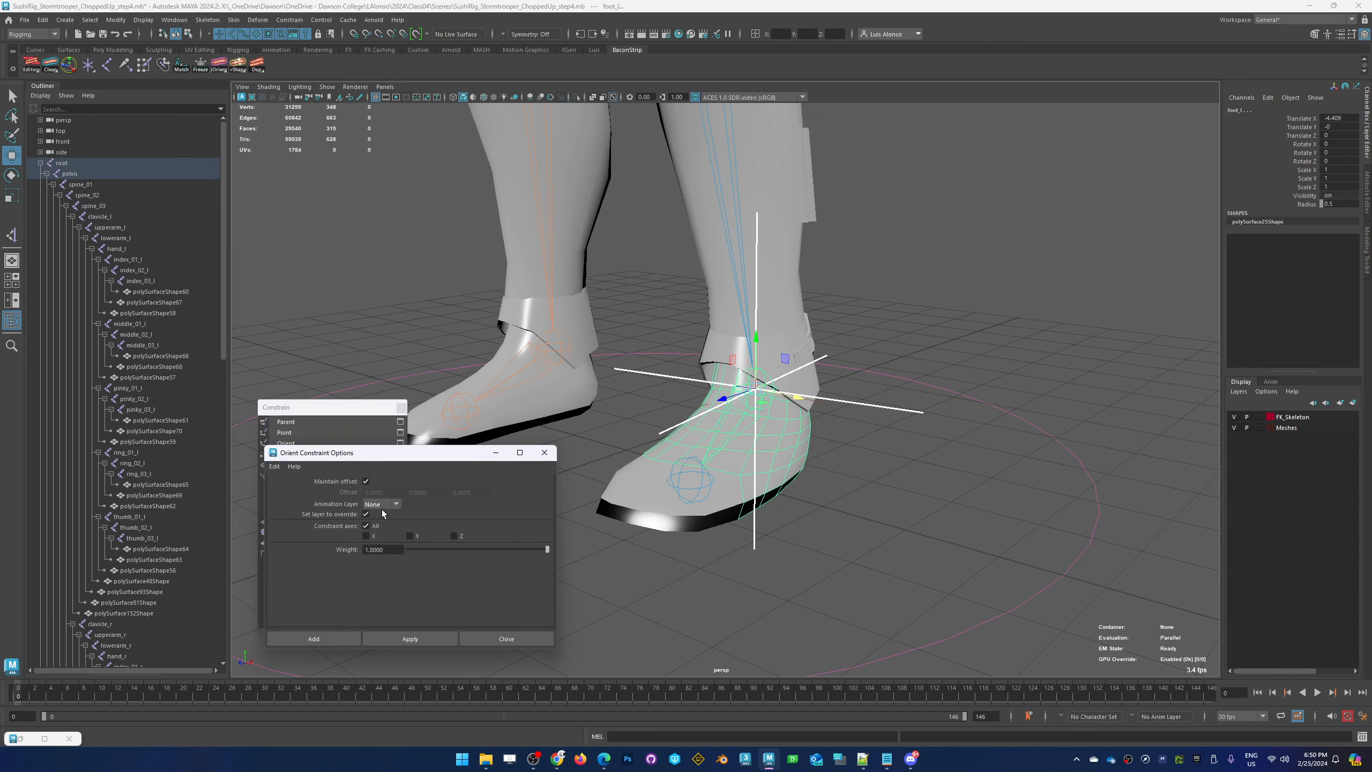
left_click(366, 481)
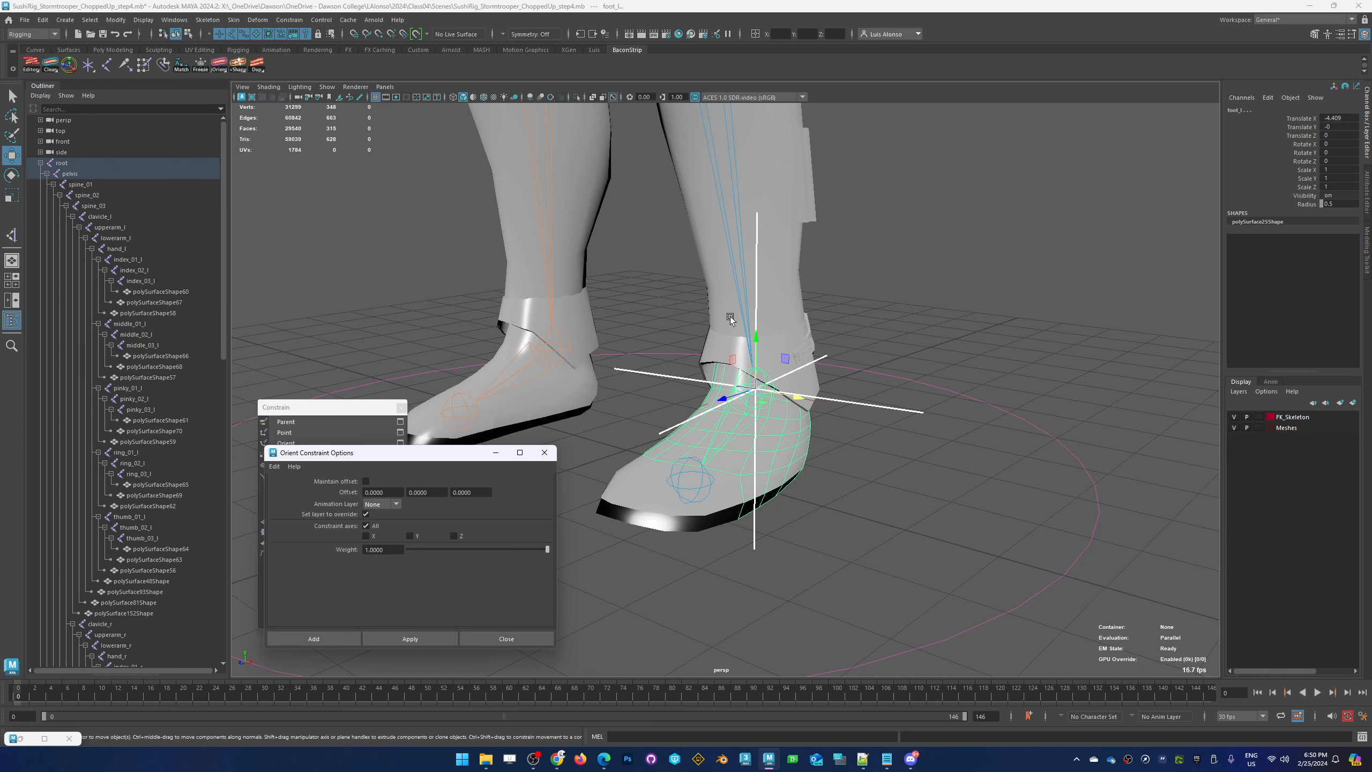
left_click(409, 643)
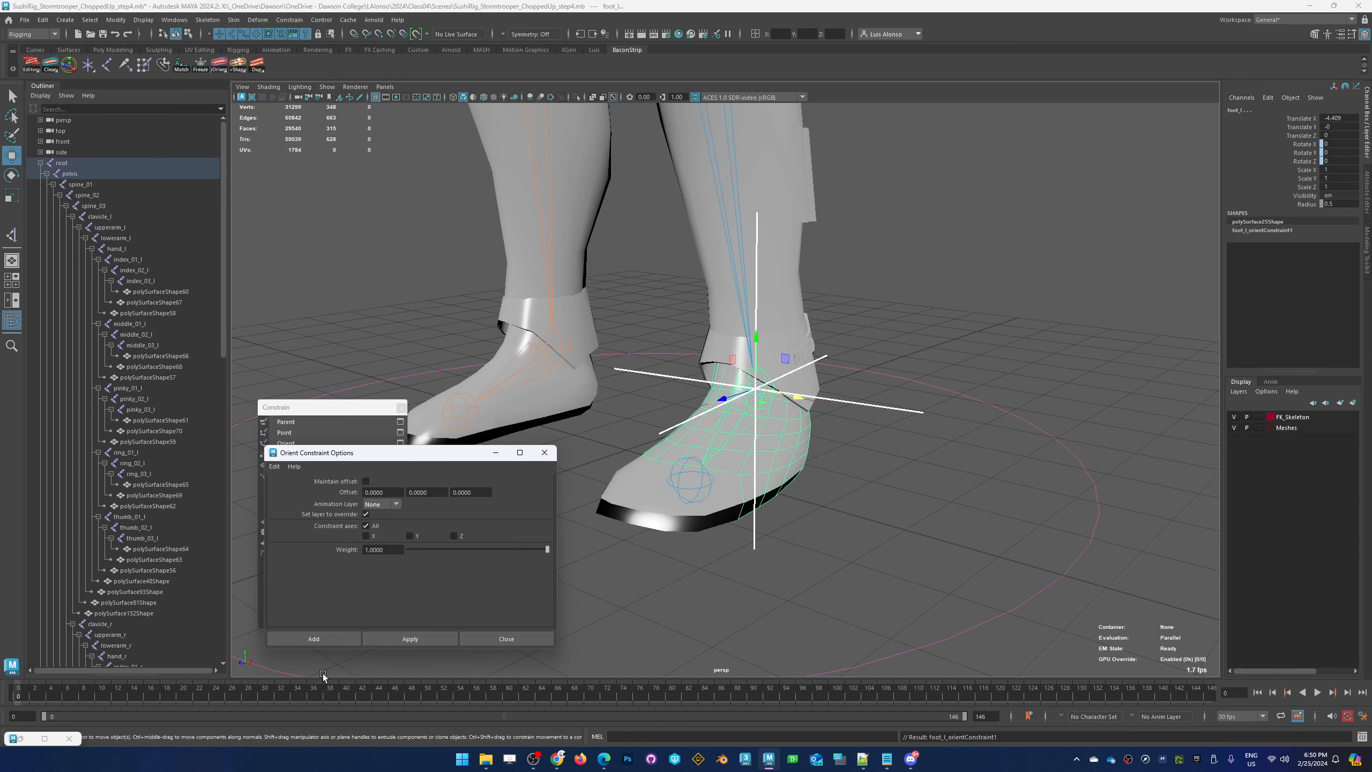
left_click(544, 453)
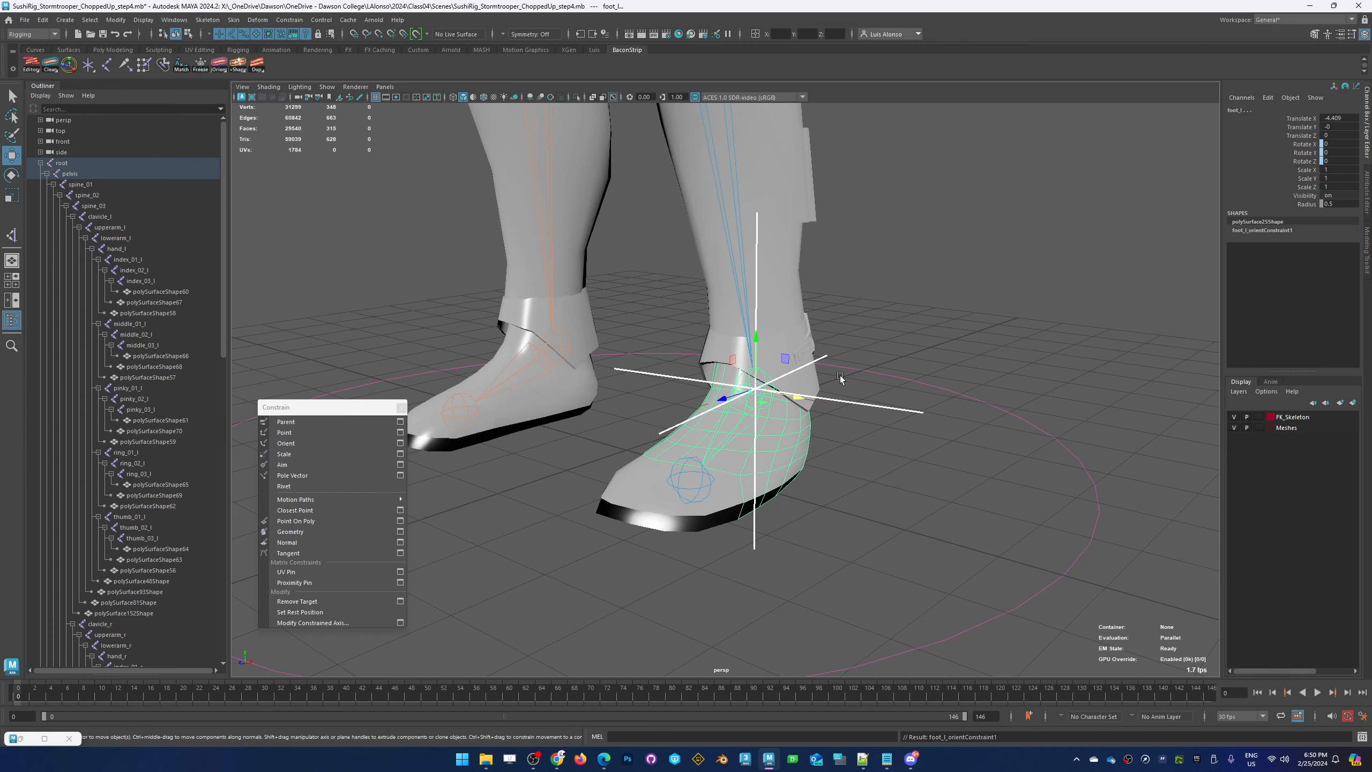
Try rotating the ankle locator to test the left foot's orient constraint, and undo the rotation
left_click(846, 461)
left_click(864, 400)
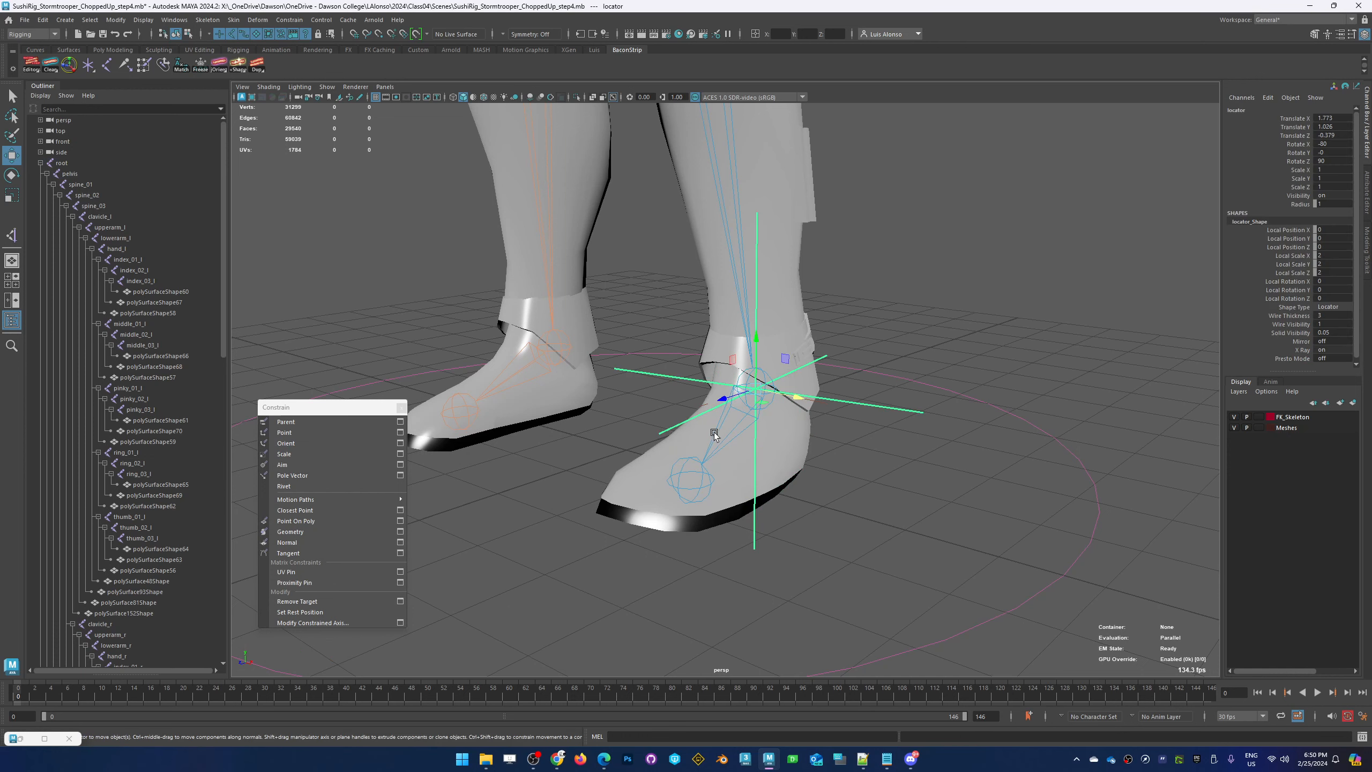
key("e")
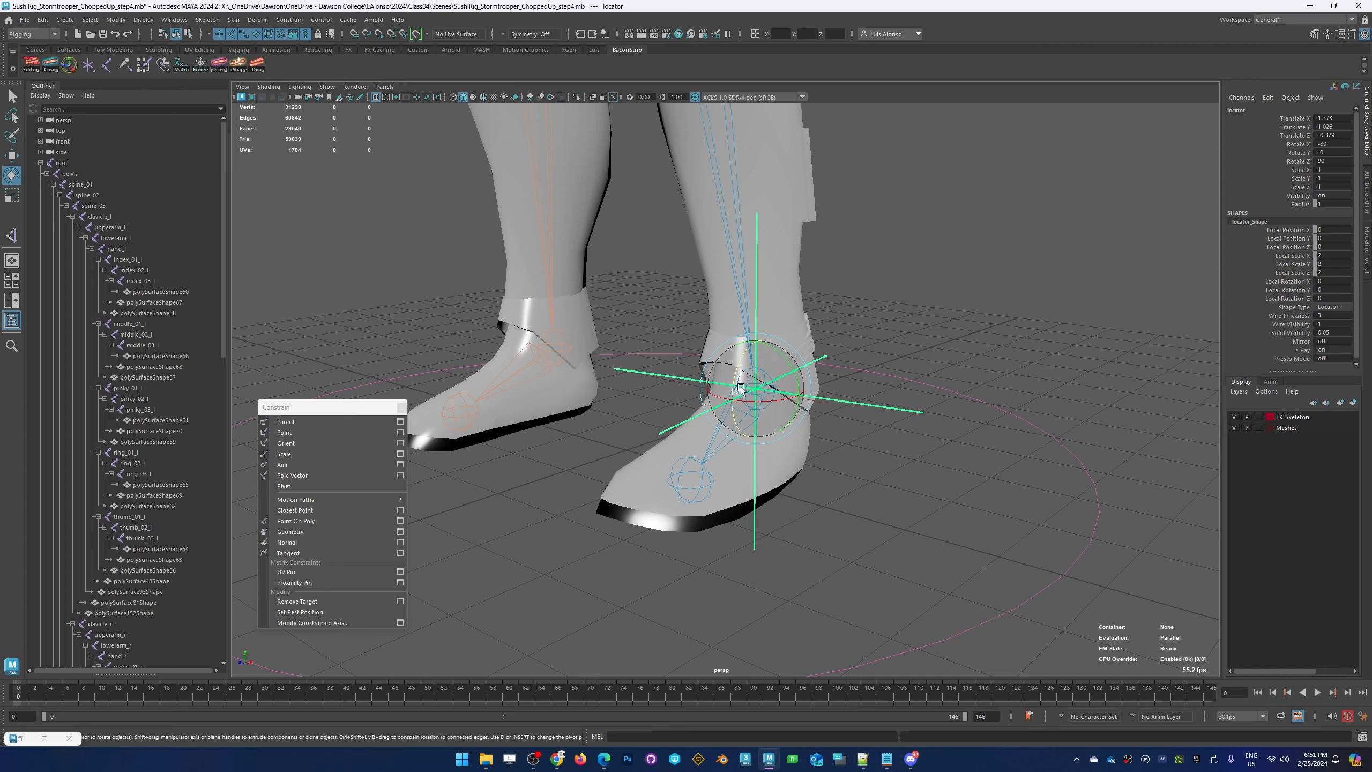
left_click_drag(746, 385, 753, 388)
key("ctrl+z")
key("ctrl+z")
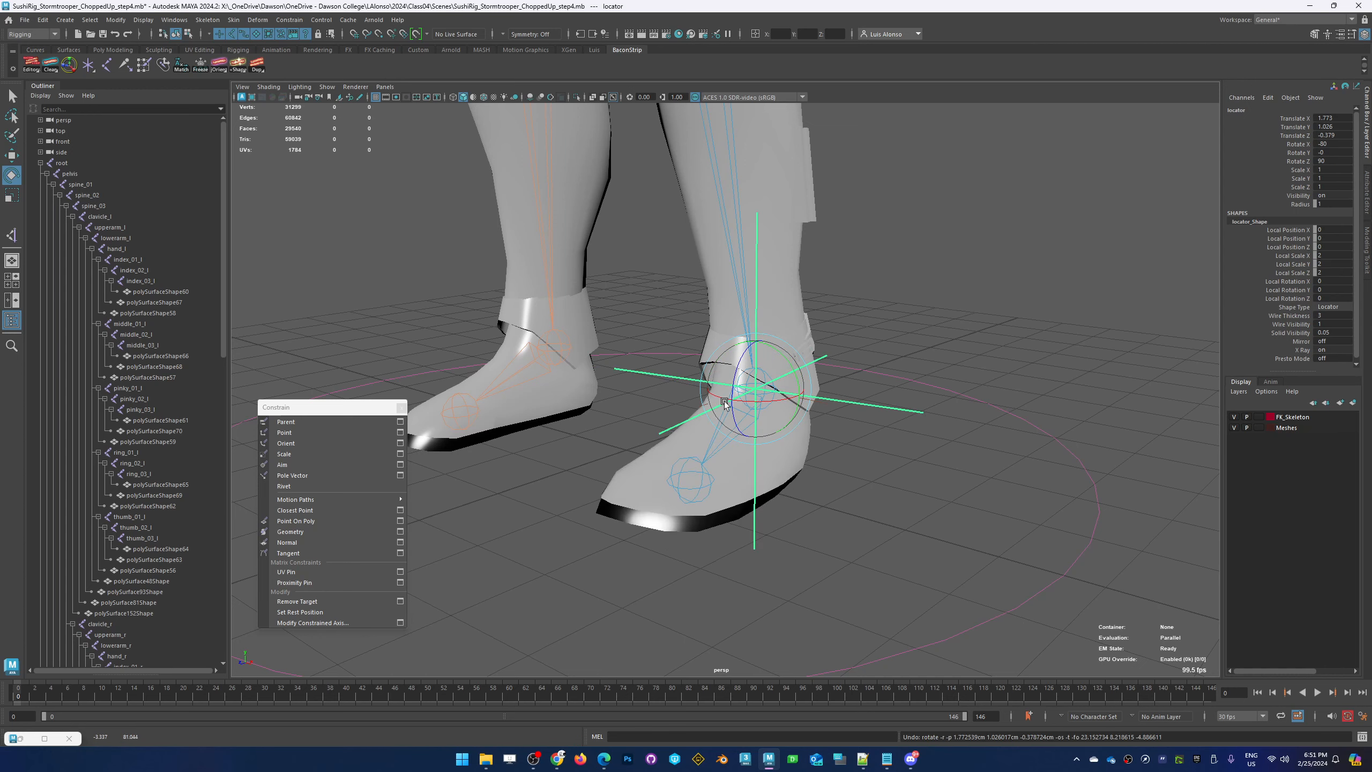
Try lowering the pelvis joint to test how the left leg and foot respond, and undo the move
right_click_drag(900, 463, 369, 463, "alt")
middle_click_drag(589, 335, 578, 472, "alt")
left_click(864, 395)
left_click(665, 295)
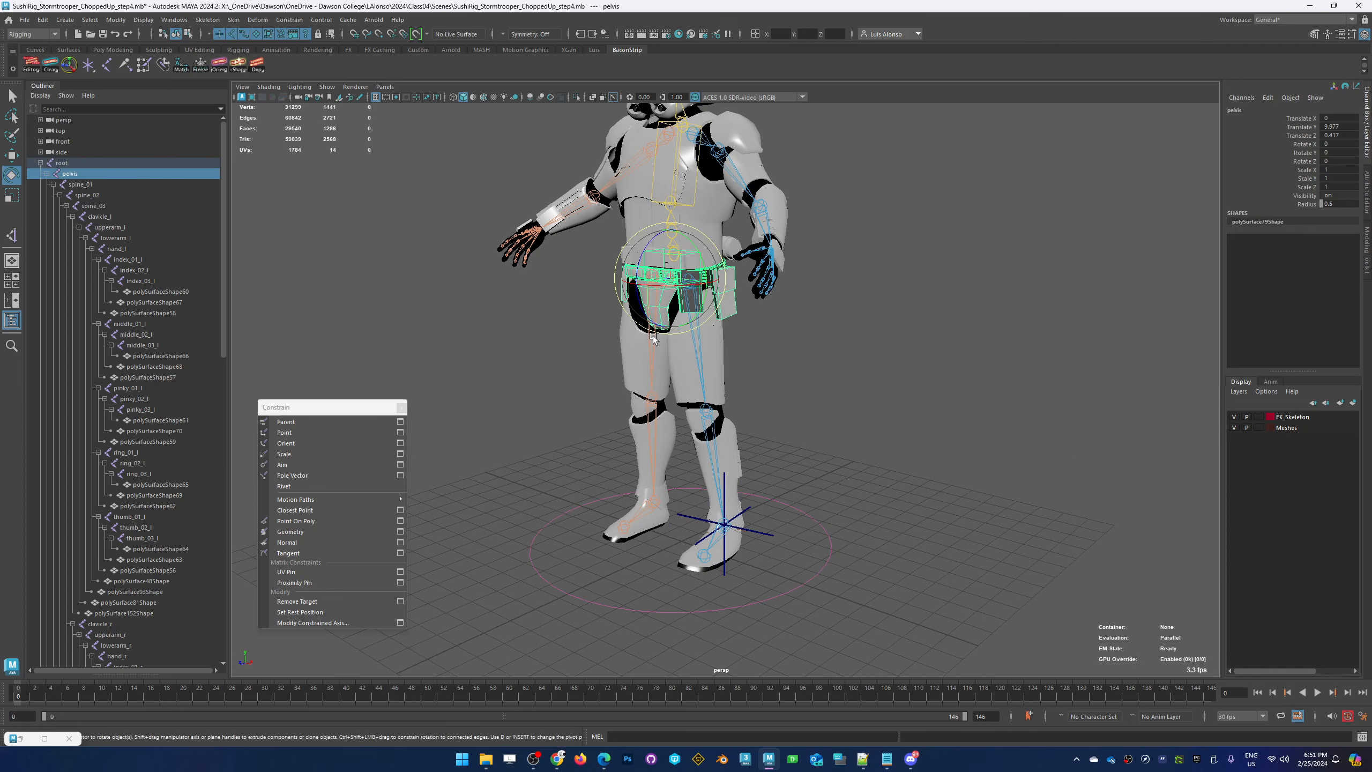
key("w")
left_click_drag(672, 251, 695, 343)
key("ctrl+z")
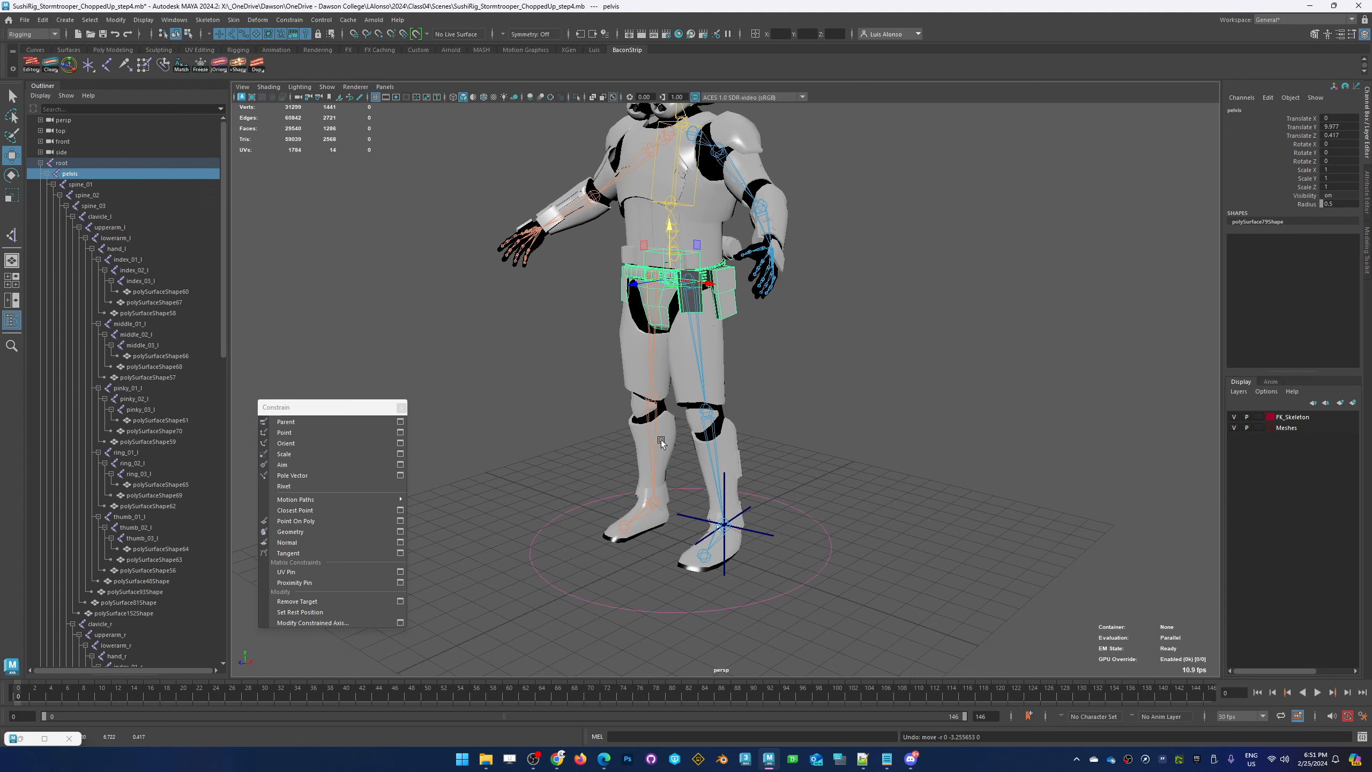
Try changing the ankle locator's Local Rotation X, and undo the change
right_click_drag(581, 490, 930, 419, "alt")
middle_click_drag(666, 536, 675, 331, "alt")
left_click_drag(775, 540, 800, 546, "alt")
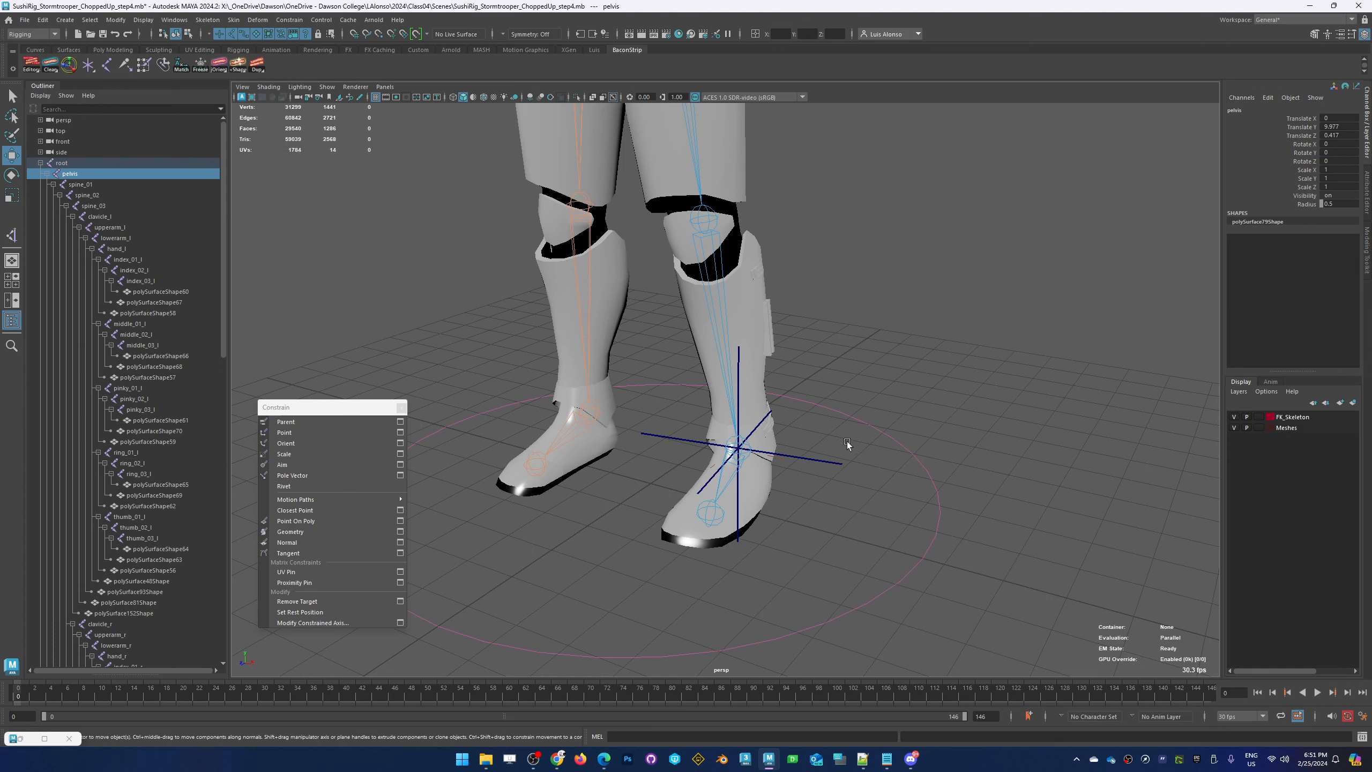
left_click_drag(847, 442, 767, 547)
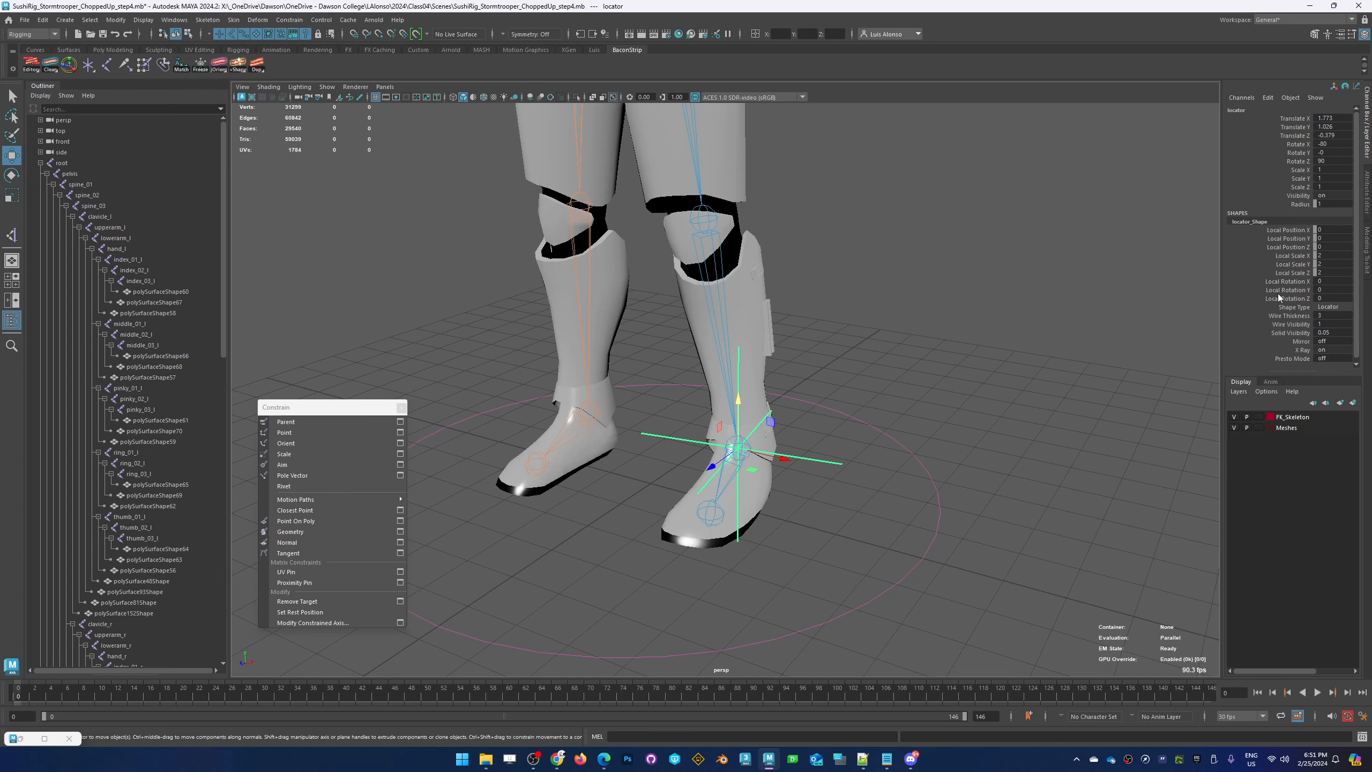
left_click(1288, 280)
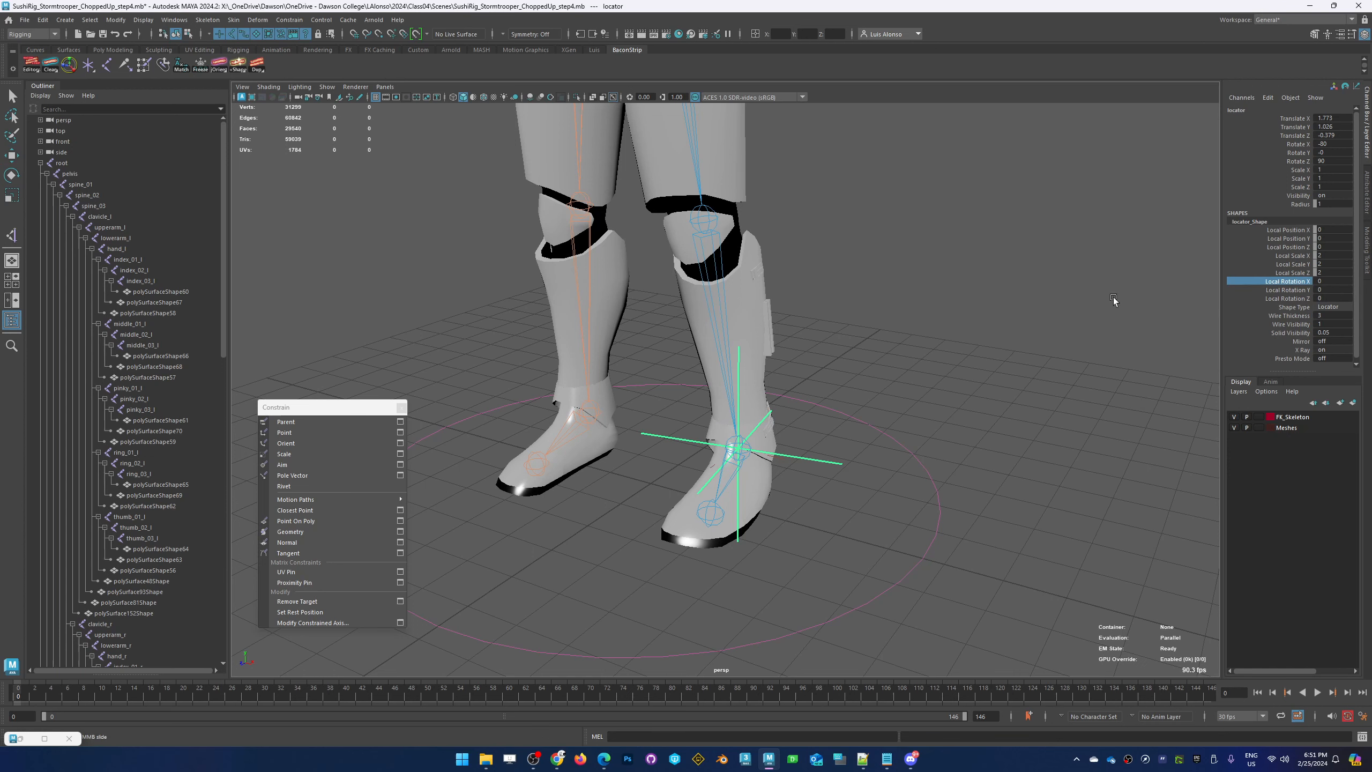
middle_click_drag(1113, 298, 1084, 314)
key("ctrl+z")
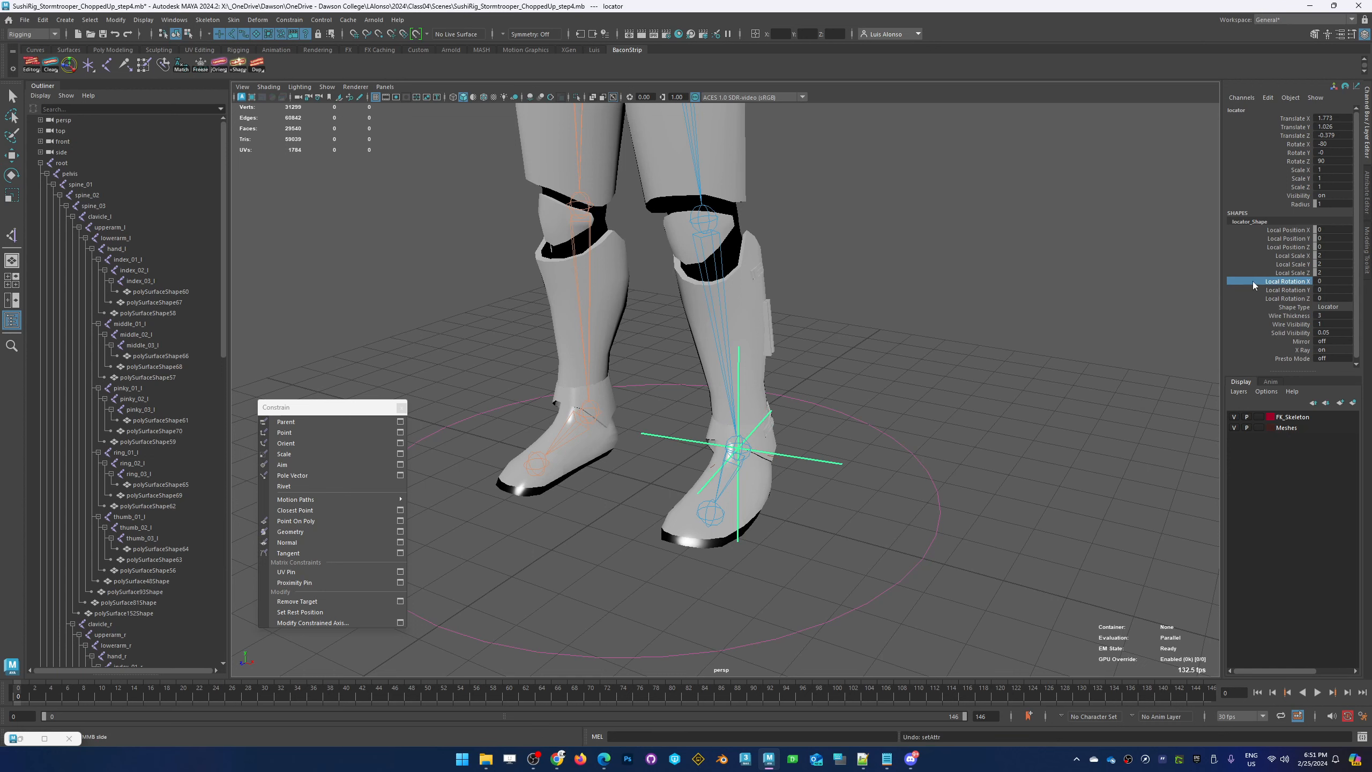
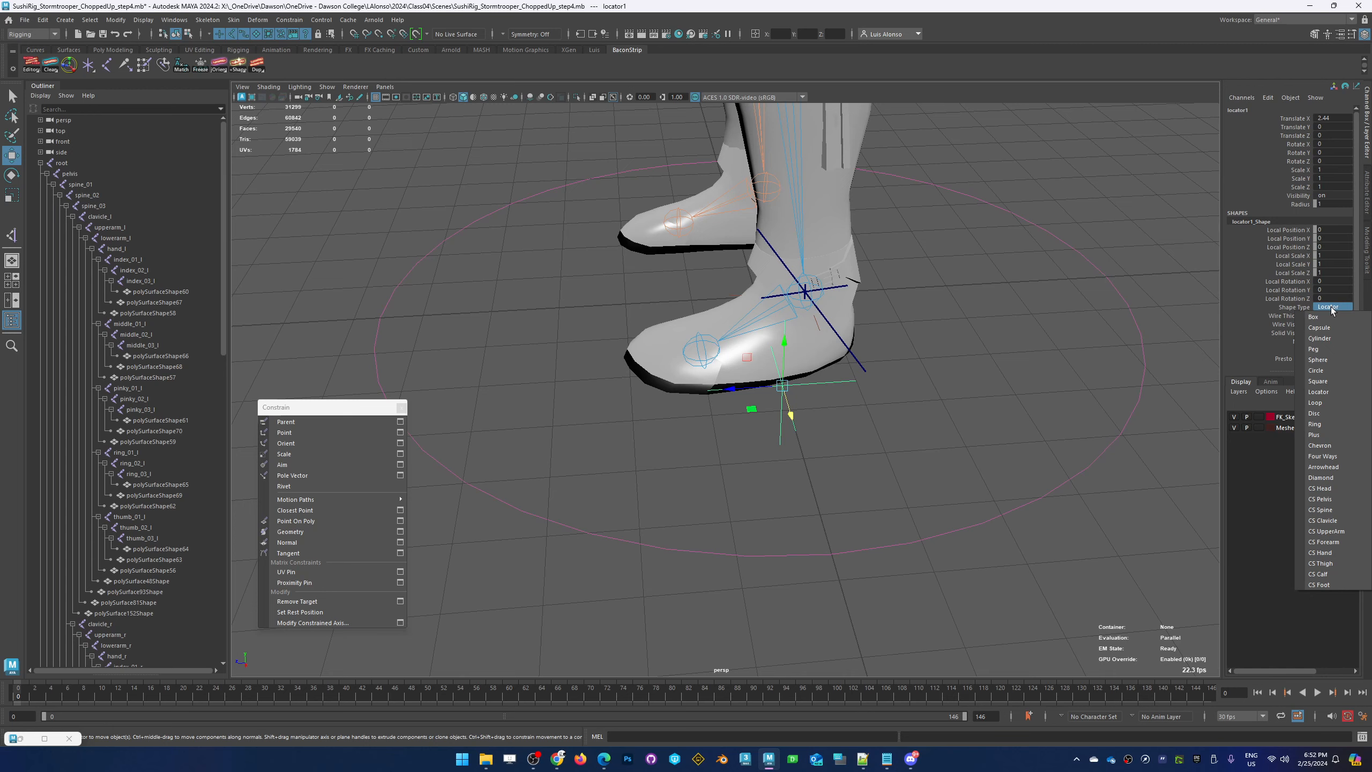
Change the new locator's shape type to Box and place it at the left heel, about 1.74 on X and -1.03 on Z
left_click(1316, 318)
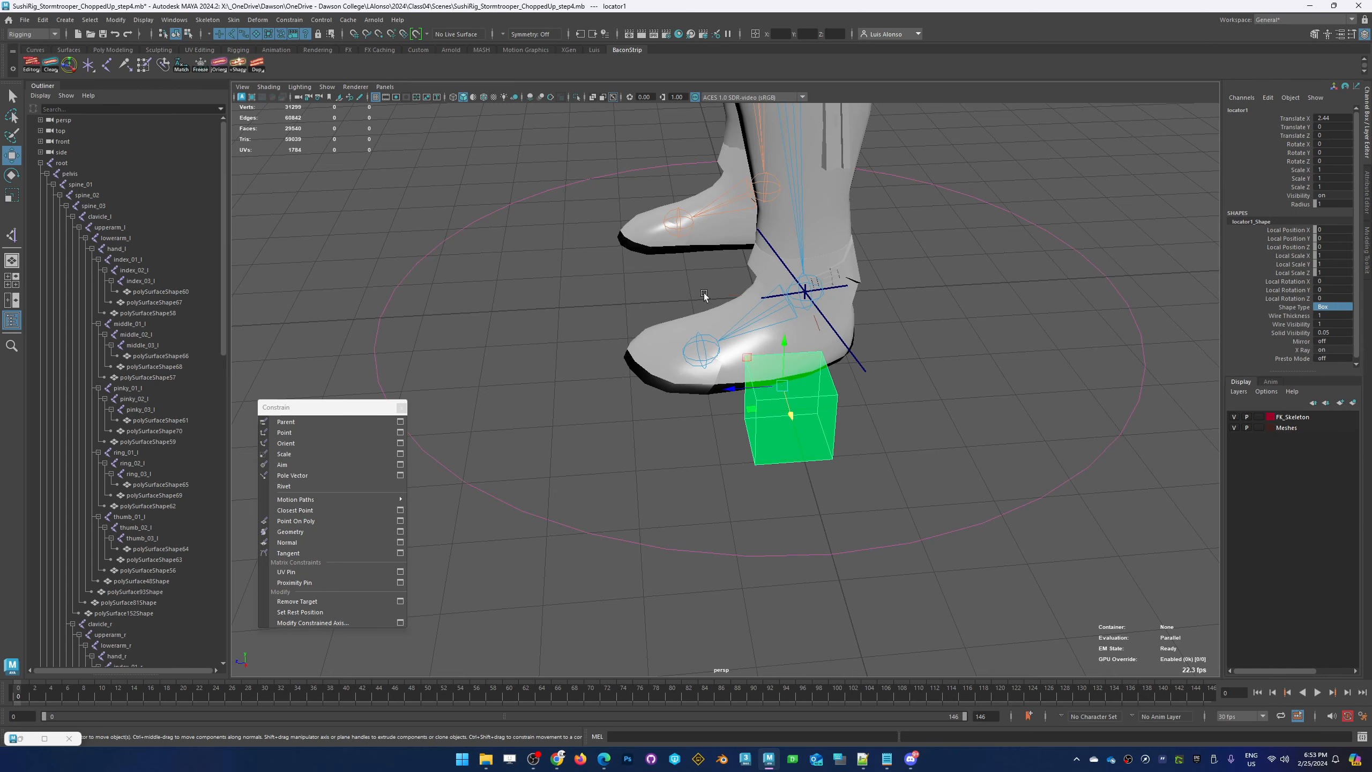
left_click_drag(874, 382, 886, 408, "alt")
left_click_drag(988, 438, 899, 466, "alt")
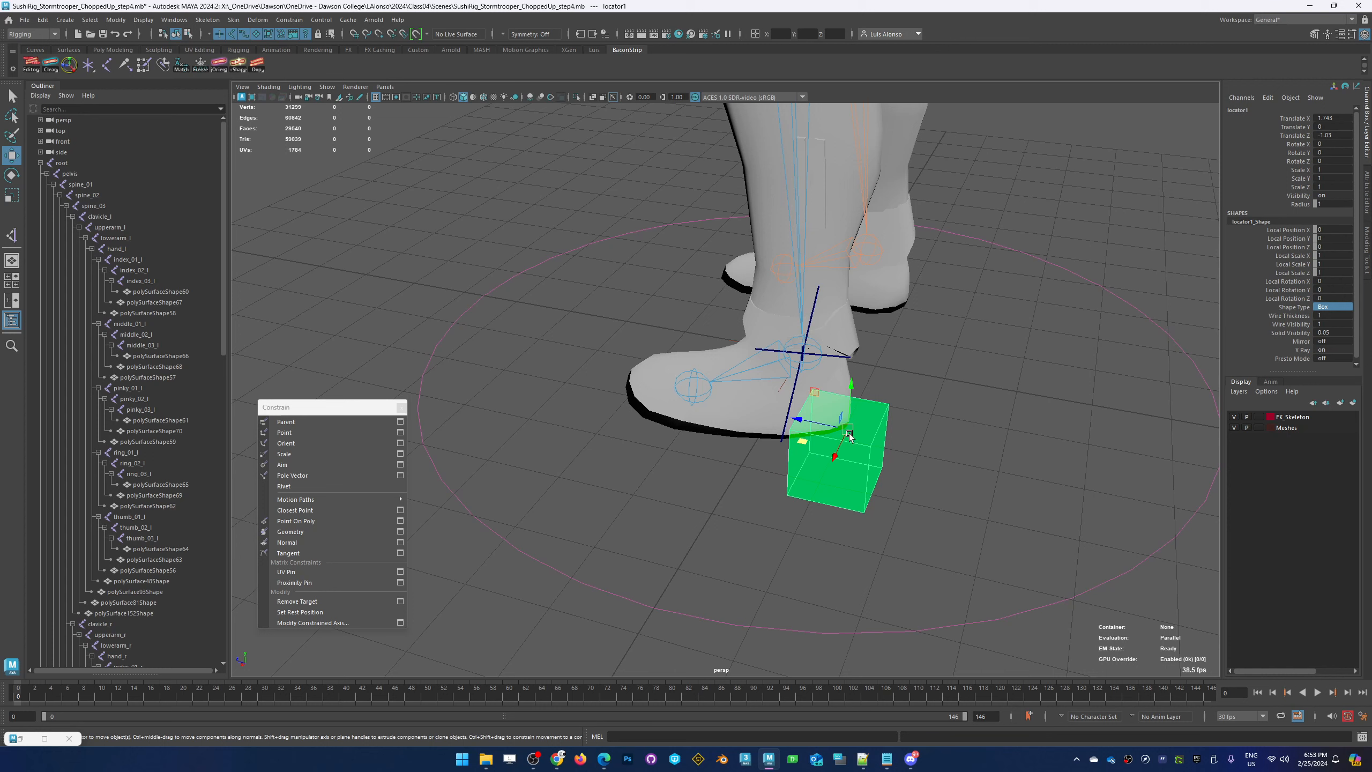
Set the box locator's Local Rotation Y to -90
left_click(1287, 281)
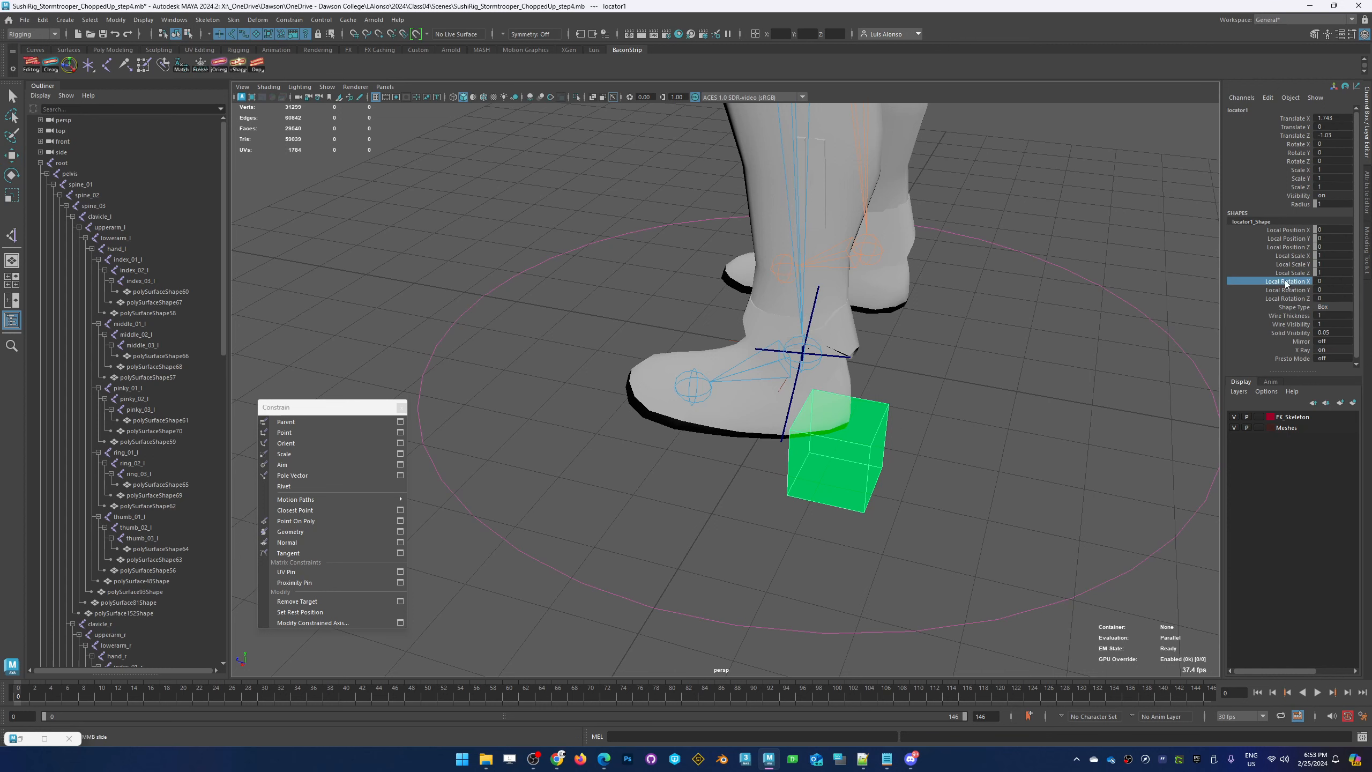
left_click(1287, 290)
middle_click_drag(1288, 290, 1328, 300)
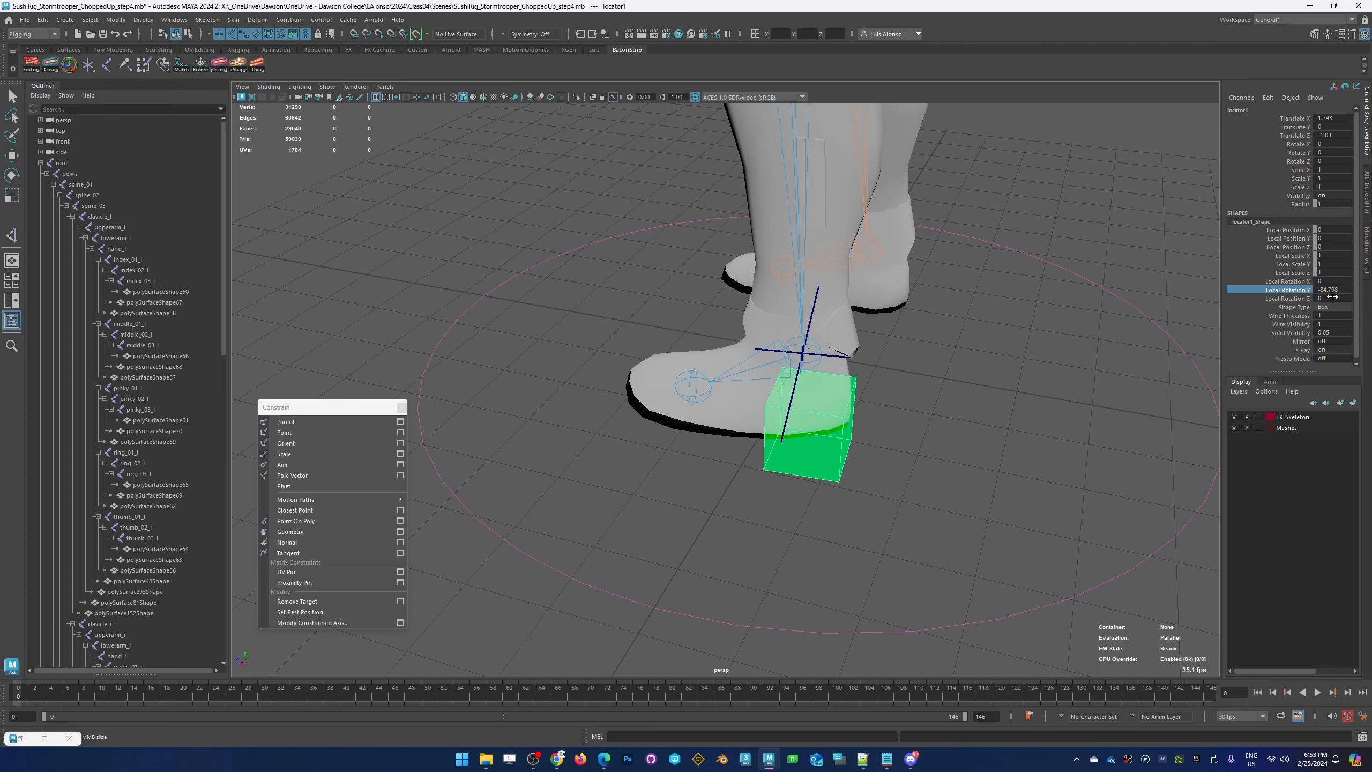
left_click(1329, 291)
type("-90")
key("Return")
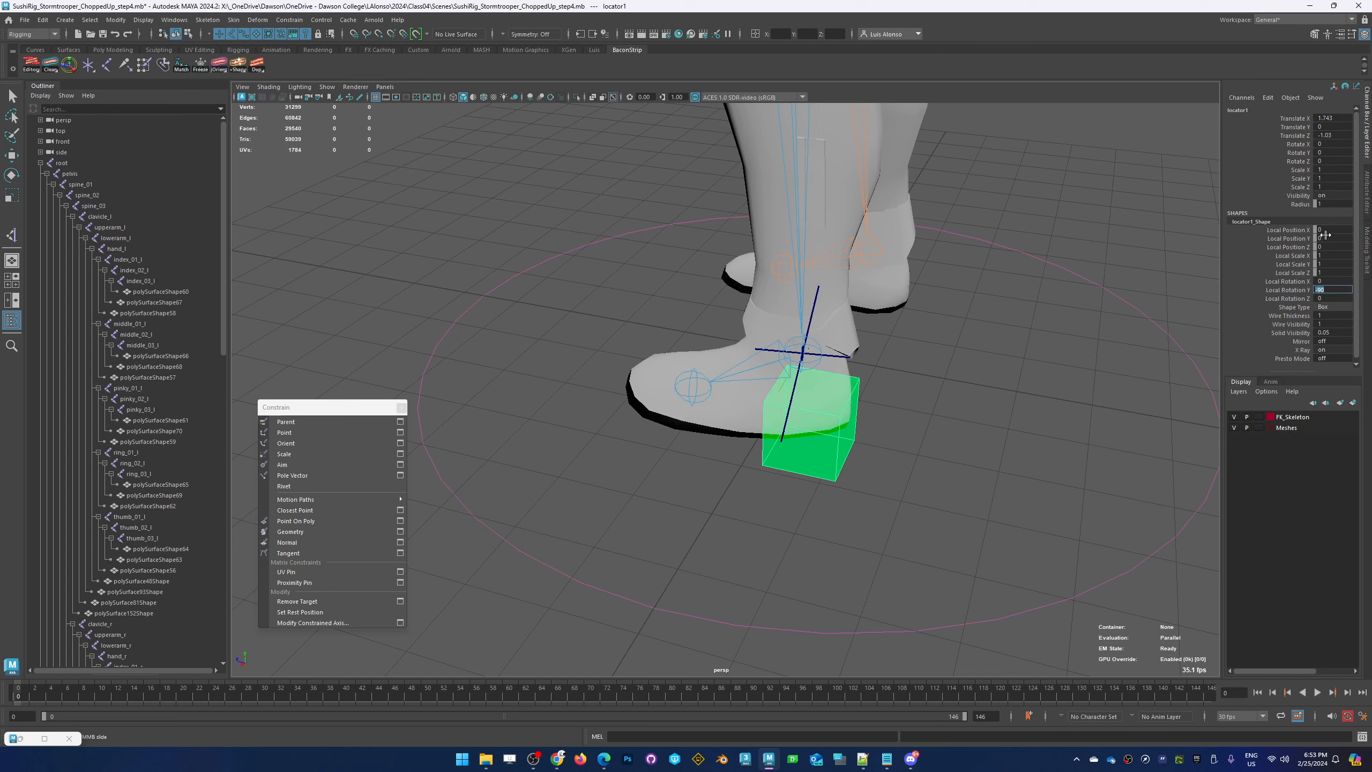
Lengthen the box locator to a Local Scale X of about 2.9 and set its Local Scale Y to 0.2
left_click(1291, 258)
mouse_move(918, 341)
middle_mouse_down()
mouse_move(954, 341)
mouse_move(933, 345)
middle_mouse_up()
left_click_drag(933, 346, 1030, 356, "alt")
left_click(1283, 266)
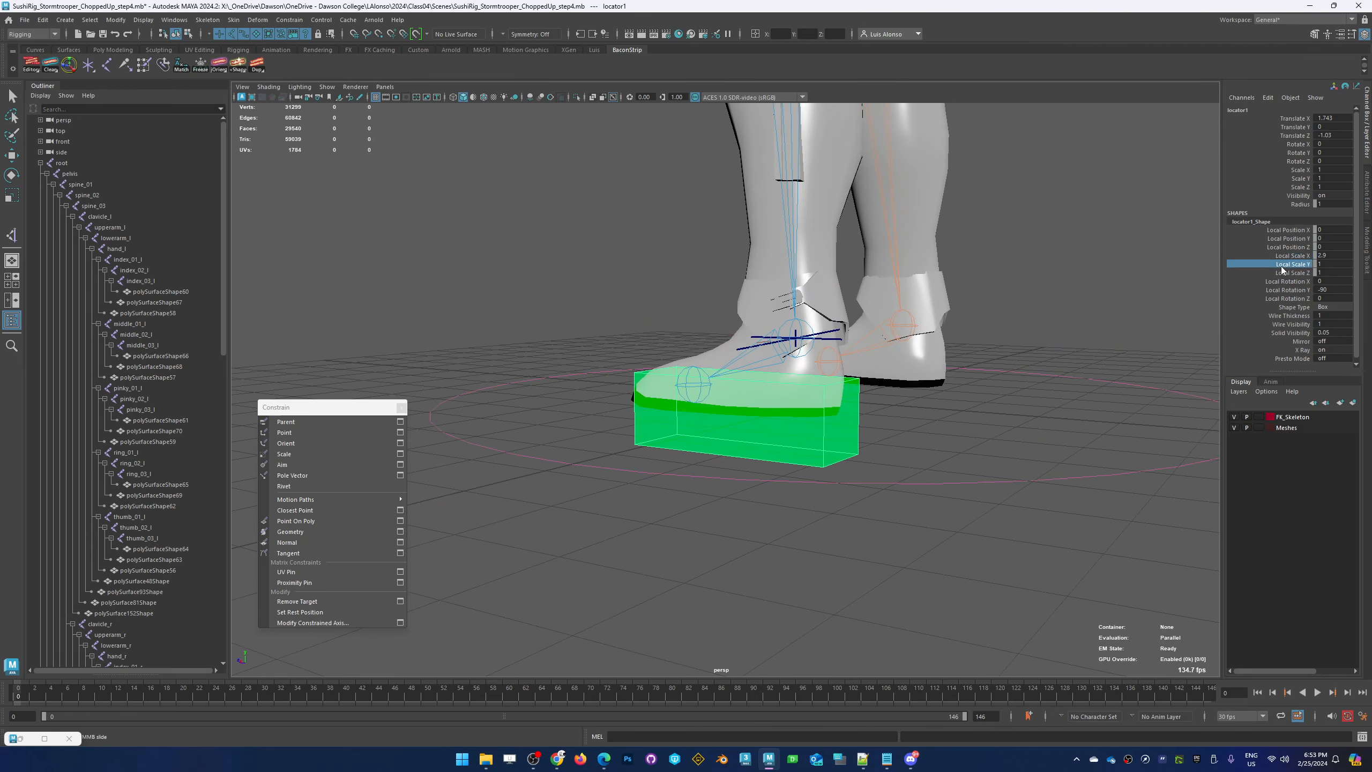
middle_click_drag(1059, 353, 1055, 347)
key("ctrl+z")
middle_click_drag(937, 386, 987, 369)
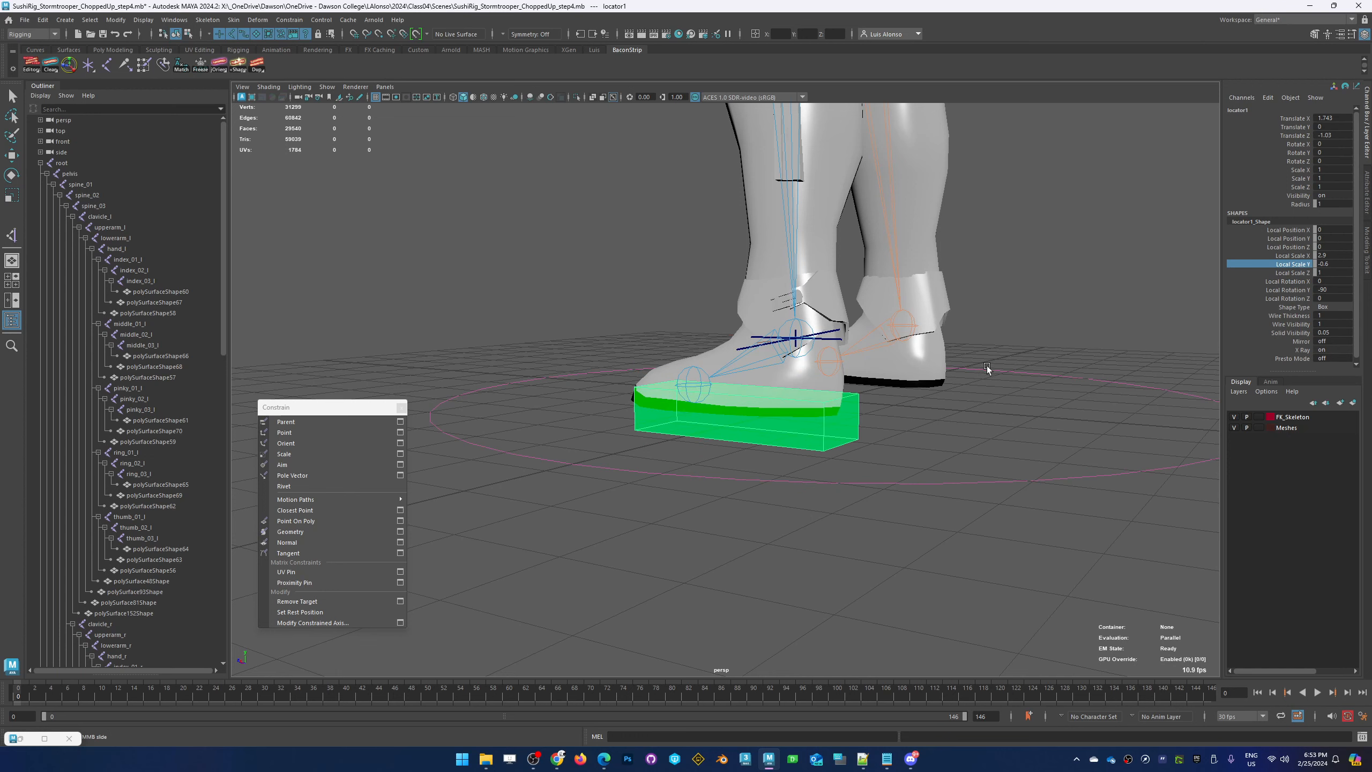
double_click(1341, 265)
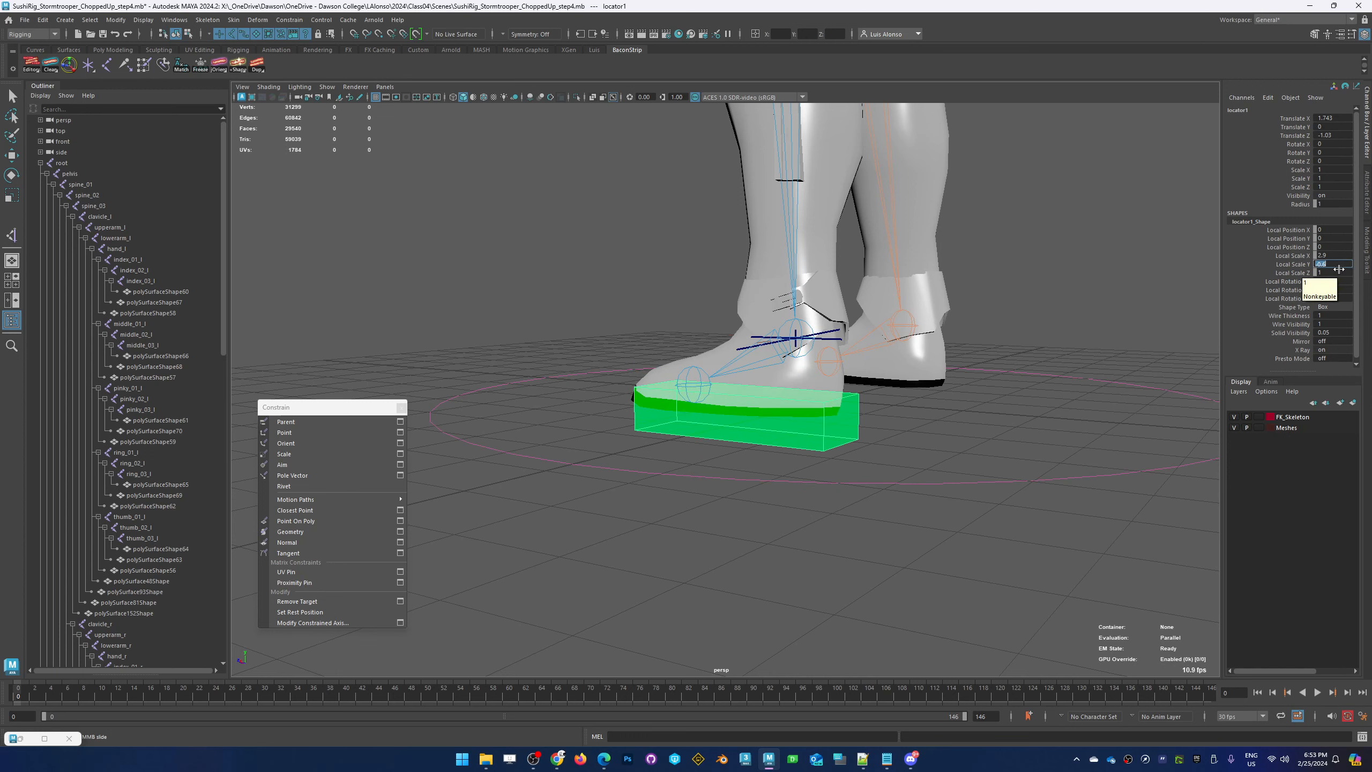
type("0.2")
key("Return")
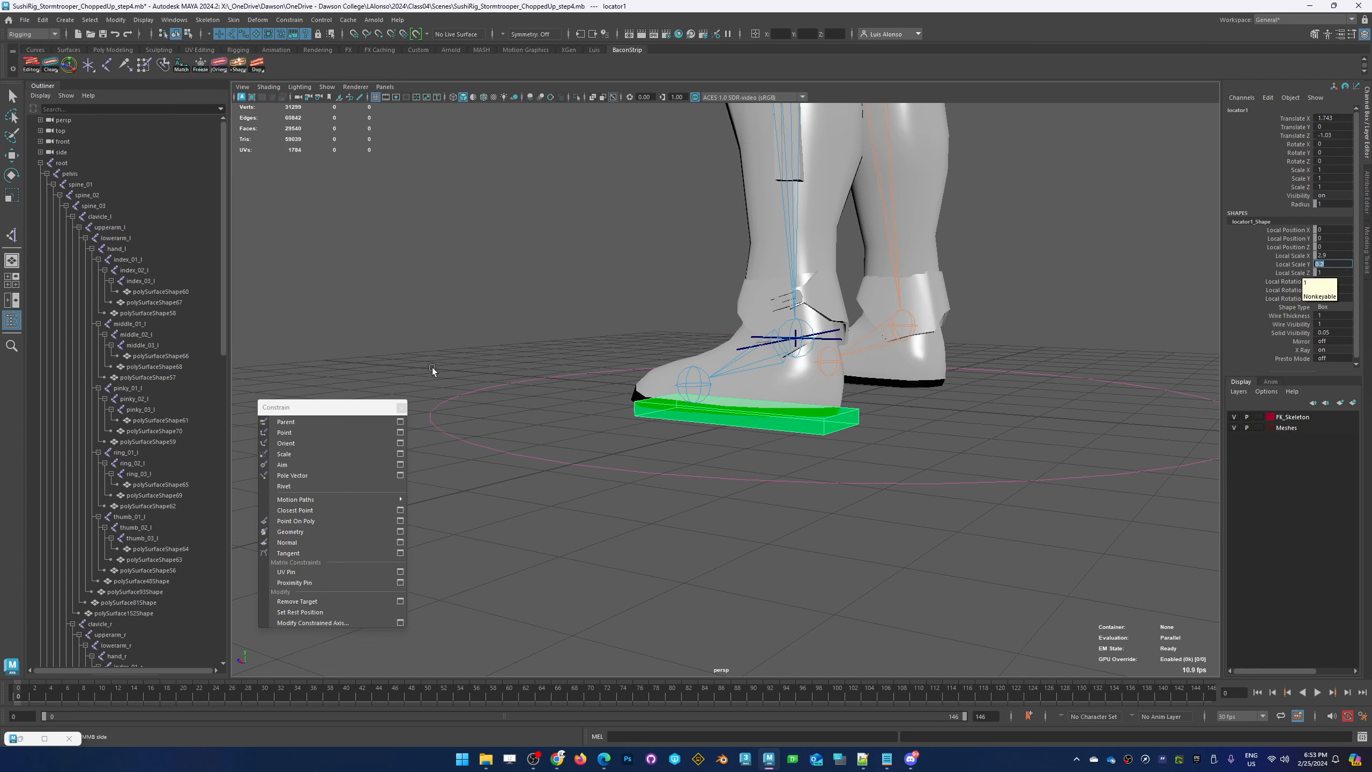
Increase the box locator's Local Scale X to about 3.3 and its Local Scale Z to about 1.78 to cover the foot
left_click_drag(643, 238, 702, 394, "alt")
left_click_drag(958, 376, 944, 354, "alt")
left_click(1292, 256)
middle_click_drag(979, 347, 989, 346)
left_click_drag(935, 462, 850, 421, "alt")
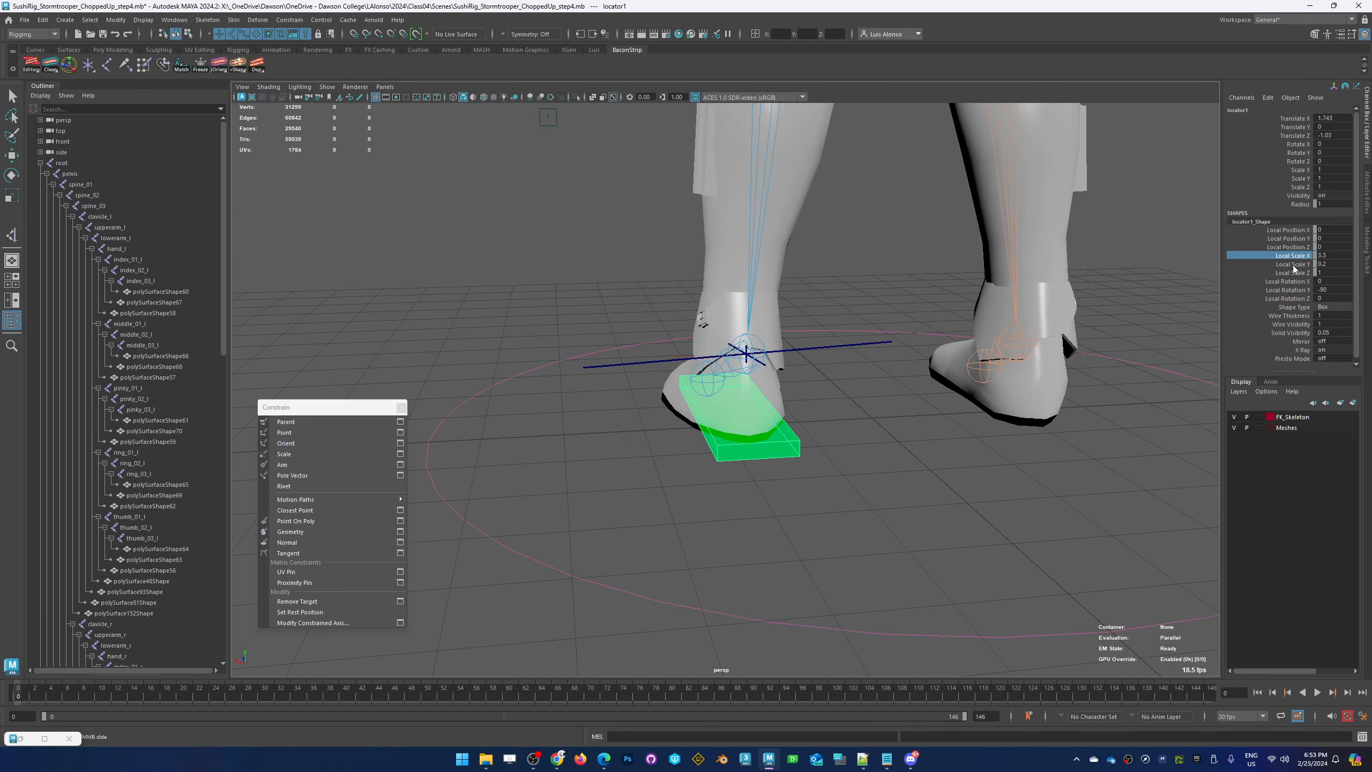
left_click(1293, 271)
middle_click_drag(953, 413, 981, 412)
left_click_drag(698, 527, 805, 509, "alt")
key("w")
left_click(851, 424)
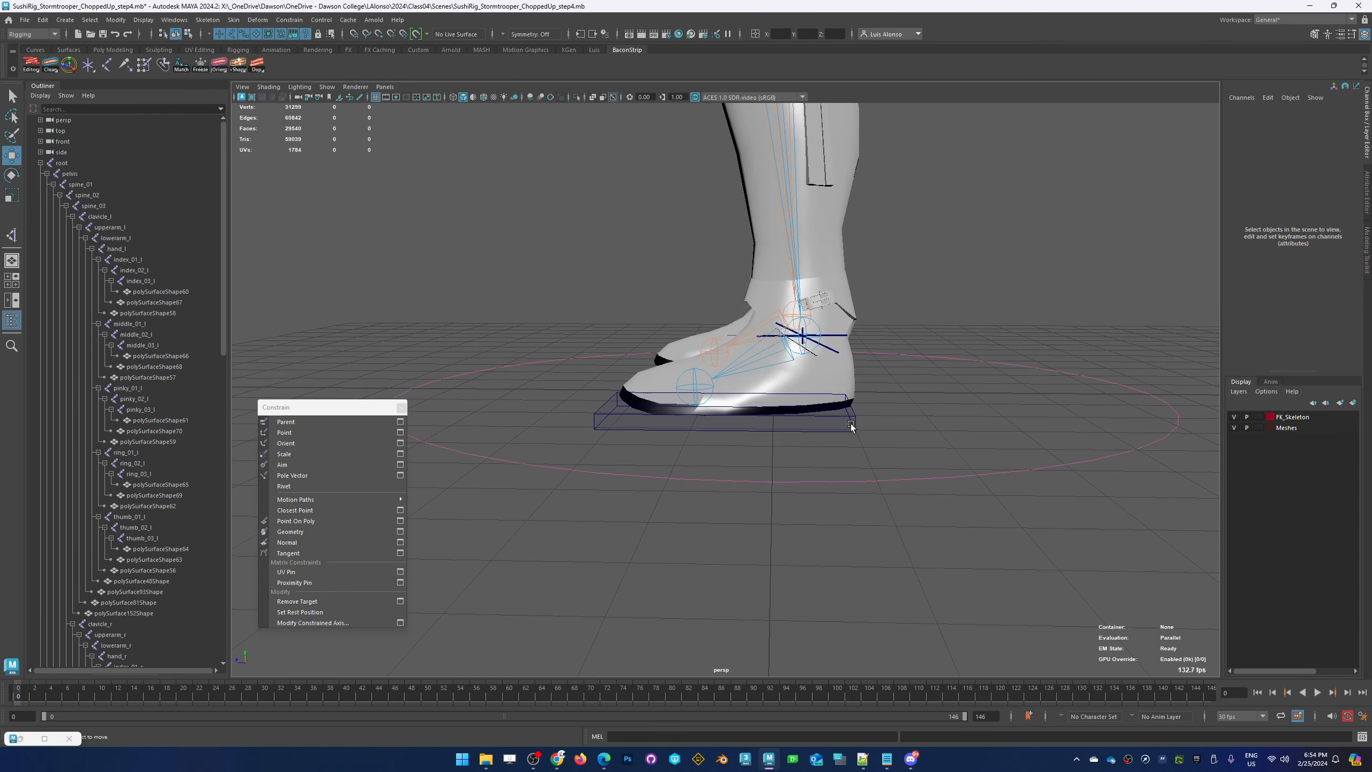
left_click(852, 424)
left_click_drag(881, 442, 777, 433, "alt")
right_click_drag(731, 404, 1140, 381, "alt")
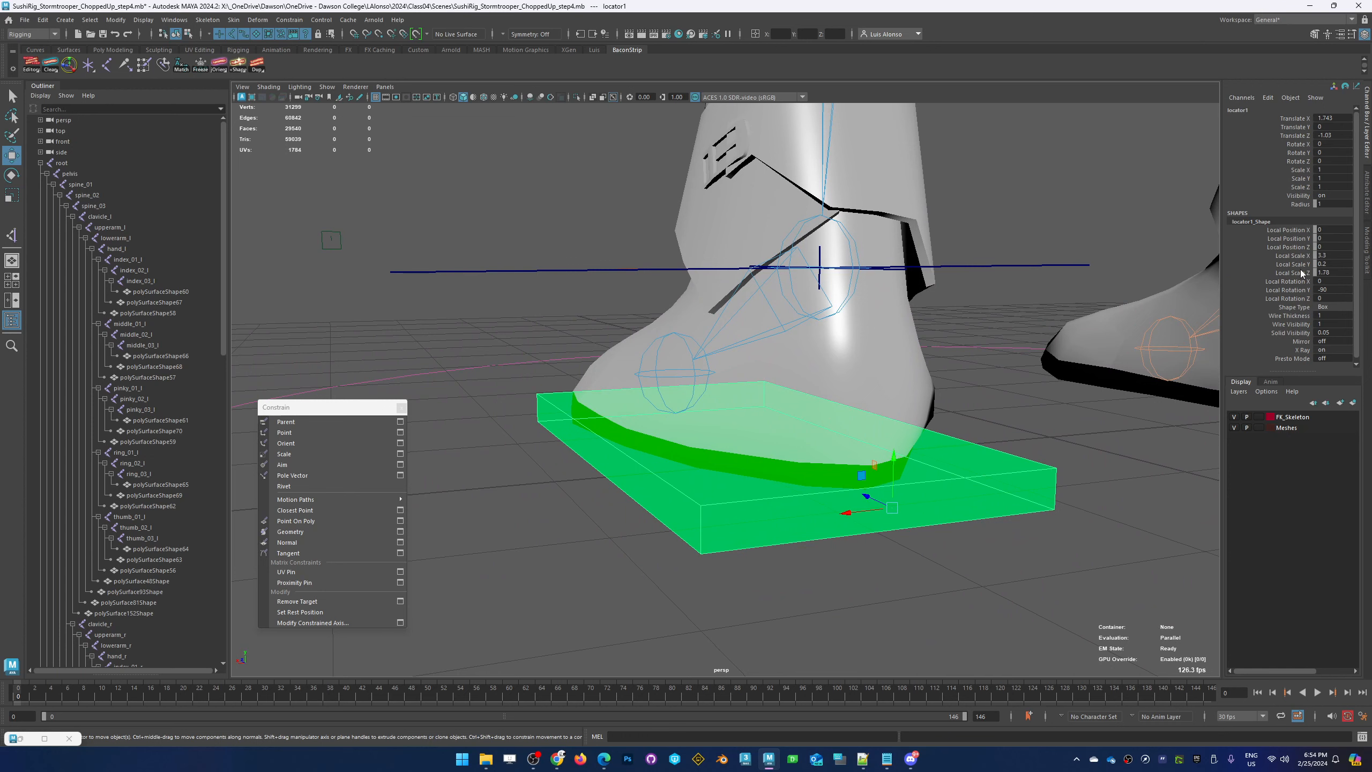
double_click(1340, 264)
double_click(1322, 231)
type("0.2")
key("Return")
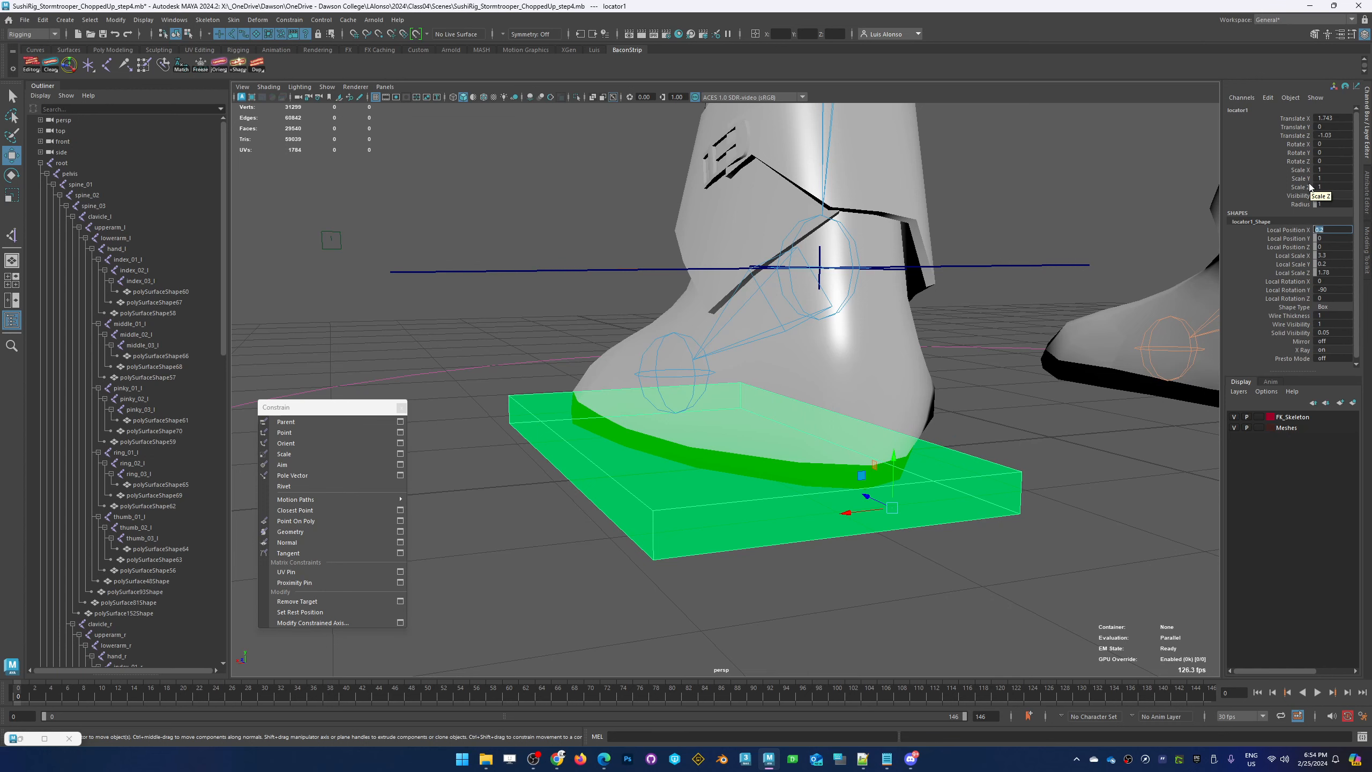
key("Return")
Set the box locator's Local Position Y to 0.1, after trying 0.2
key("Tab")
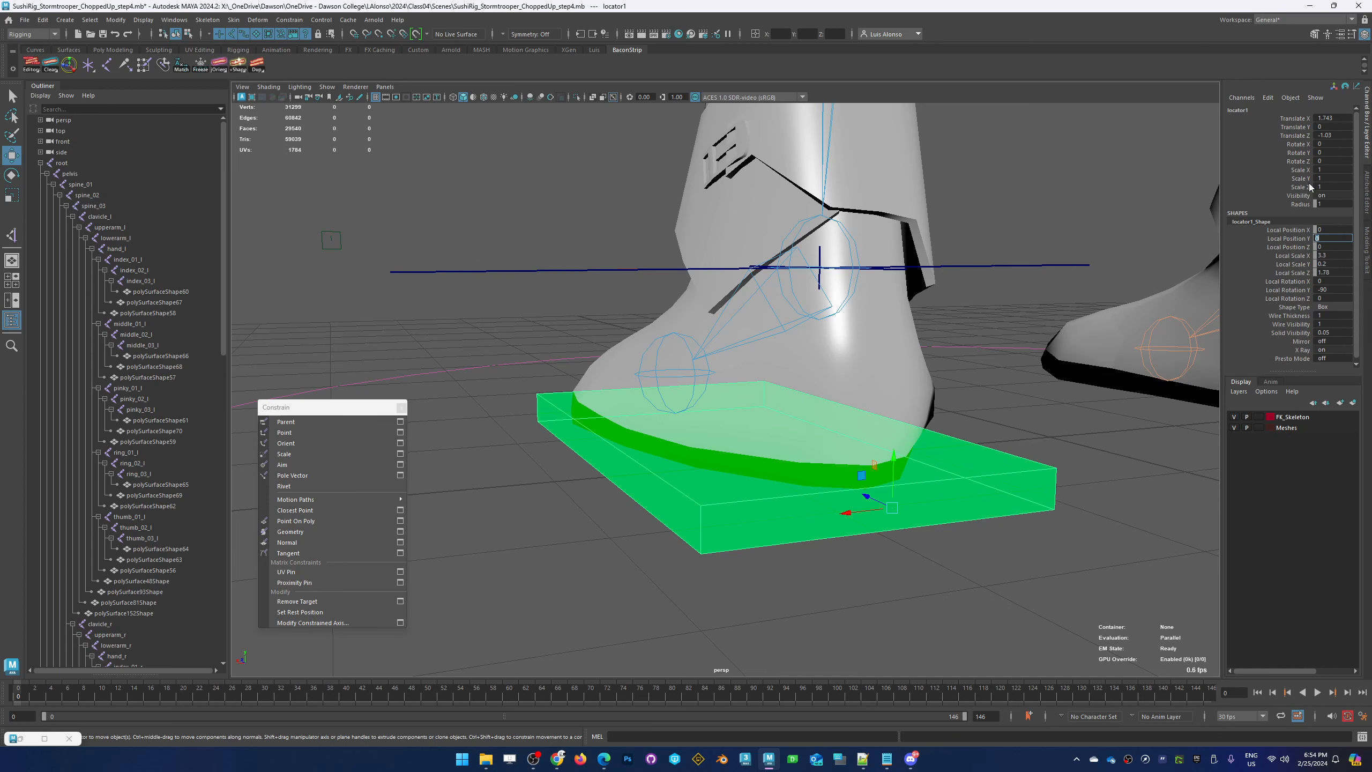
type("0.2")
key("Return")
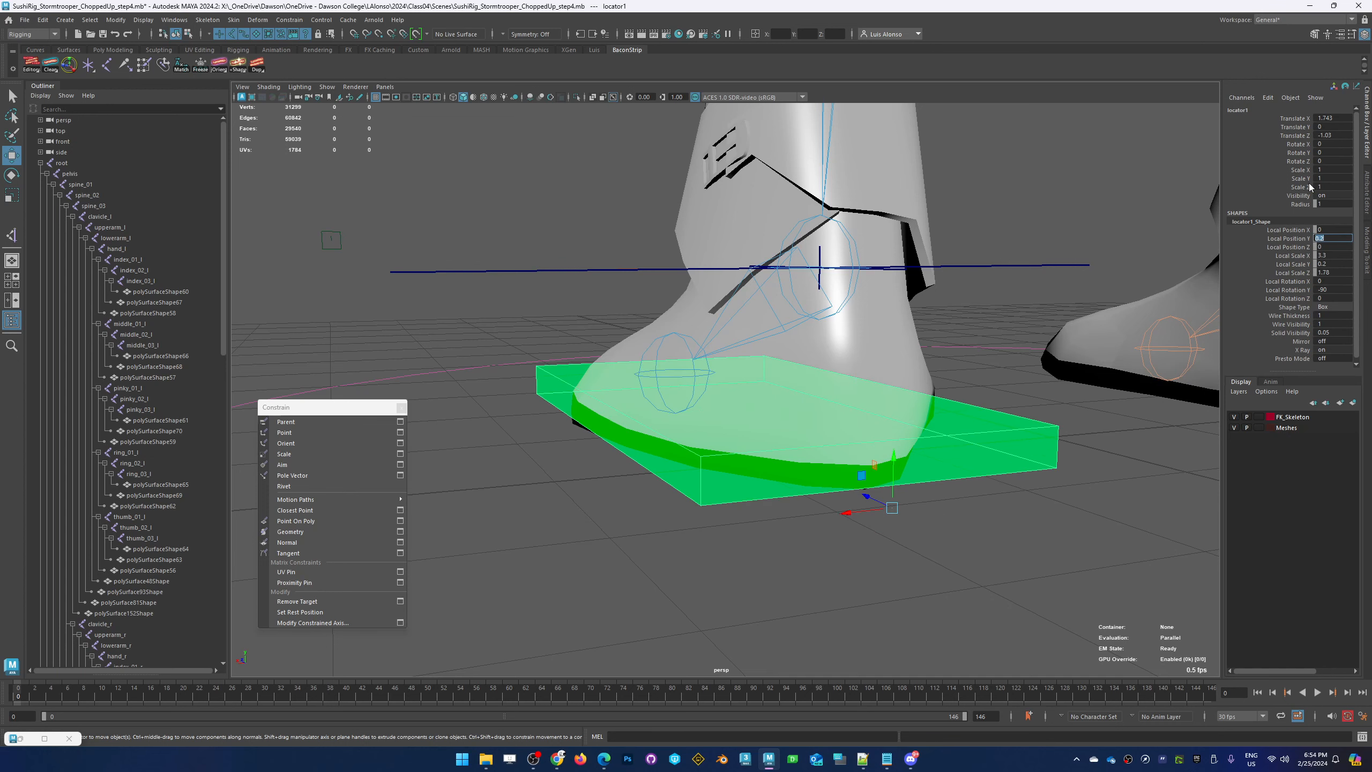
type("0.1")
key("Return")
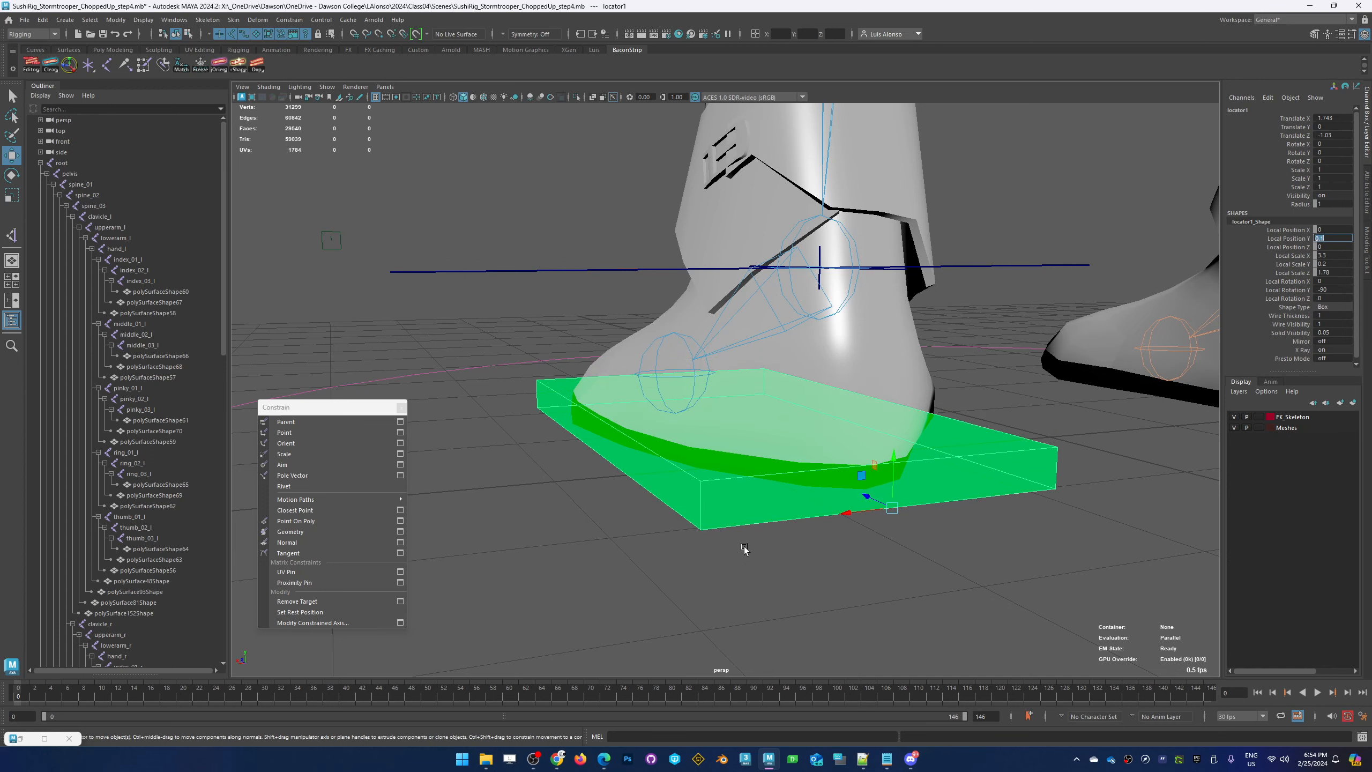
double_click(1343, 265)
double_click(1345, 237)
Shift the box locator along X to about 1.85 so it centers around the left foot
left_click(910, 545)
left_click(1002, 475)
left_click_drag(1002, 475, 794, 236, "alt")
left_click_drag(929, 307, 722, 436, "alt")
left_click_drag(691, 506, 738, 529)
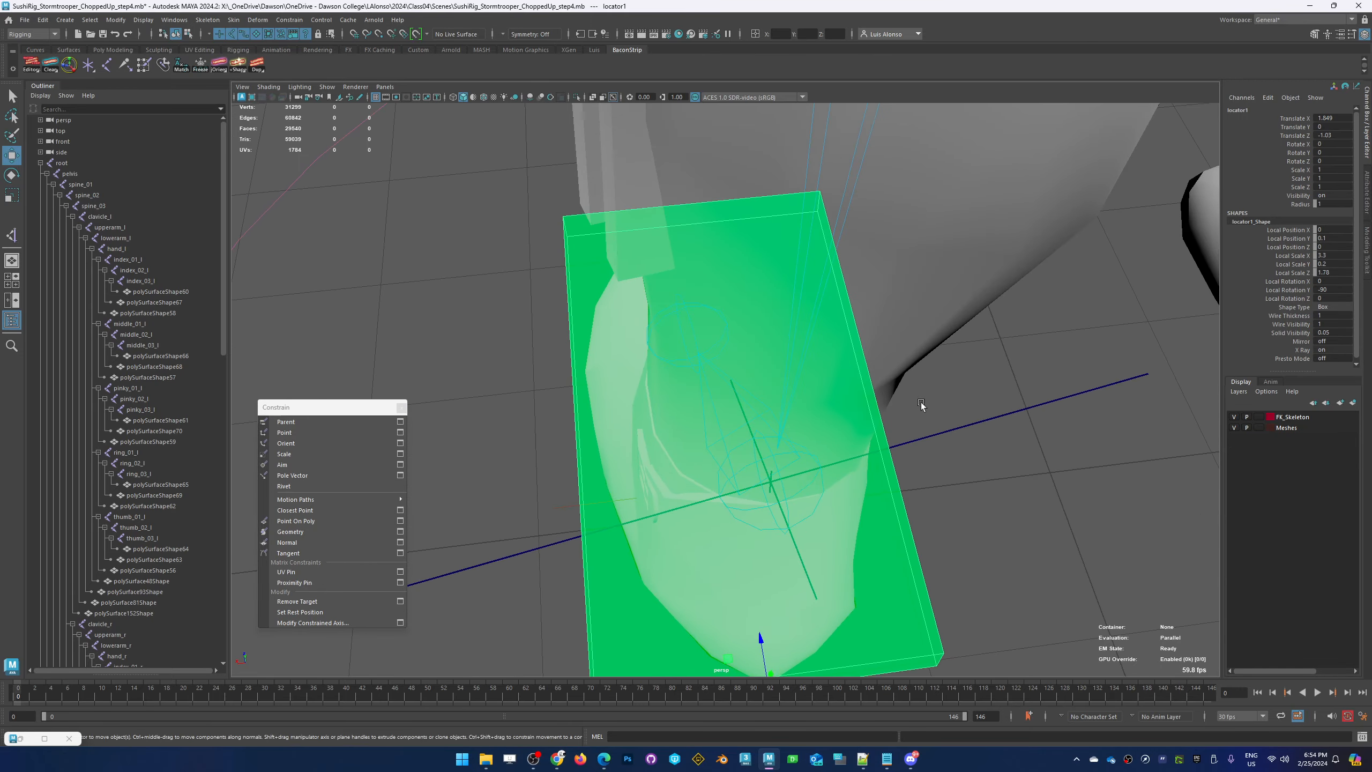
Turn off X Ray display for the box locator under the left foot
right_click_drag(921, 402, 619, 363, "alt")
left_click(1293, 349)
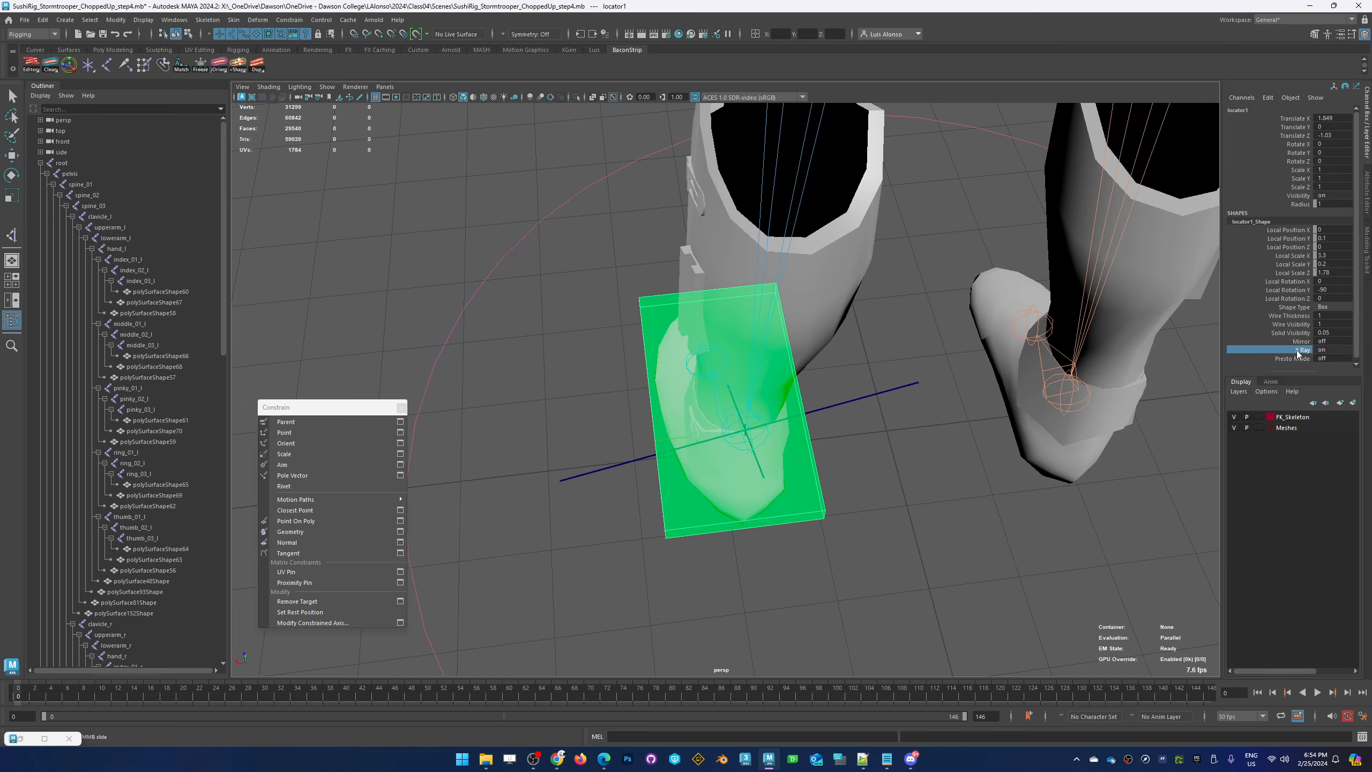
middle_click_drag(965, 466, 884, 468)
left_click_drag(685, 589, 920, 567, "alt")
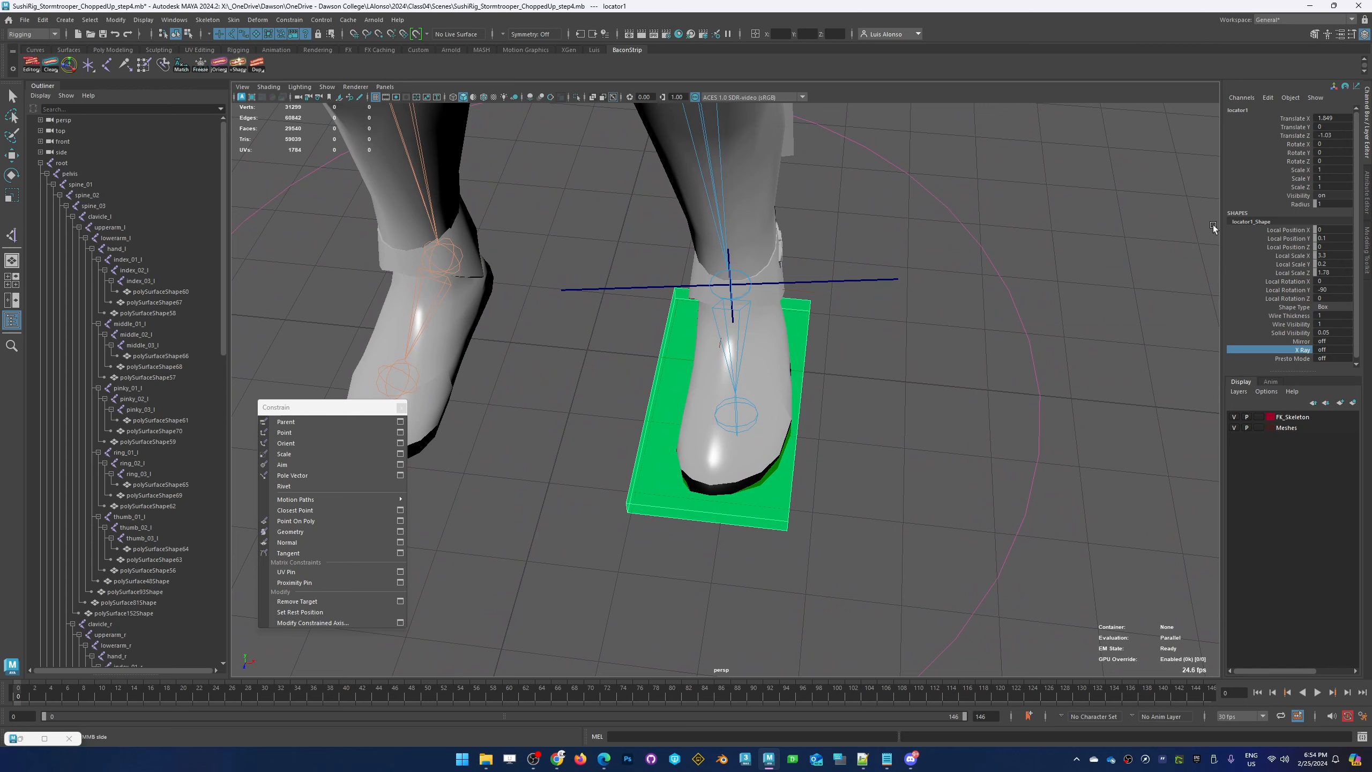
left_click_drag(1047, 296, 683, 389, "alt")
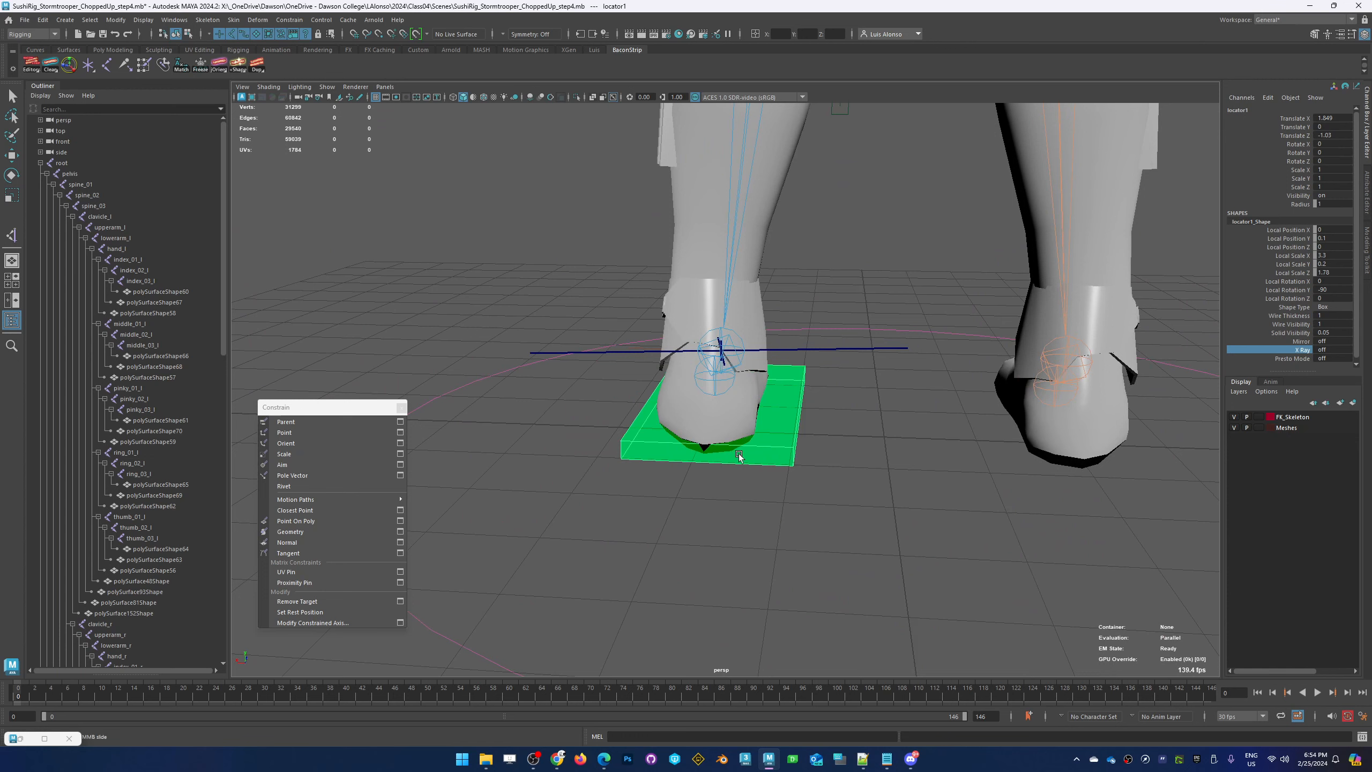
Set the box locator's Local Position X to 0.06, undoing the trial change to its Local Position Z
left_click(1289, 247)
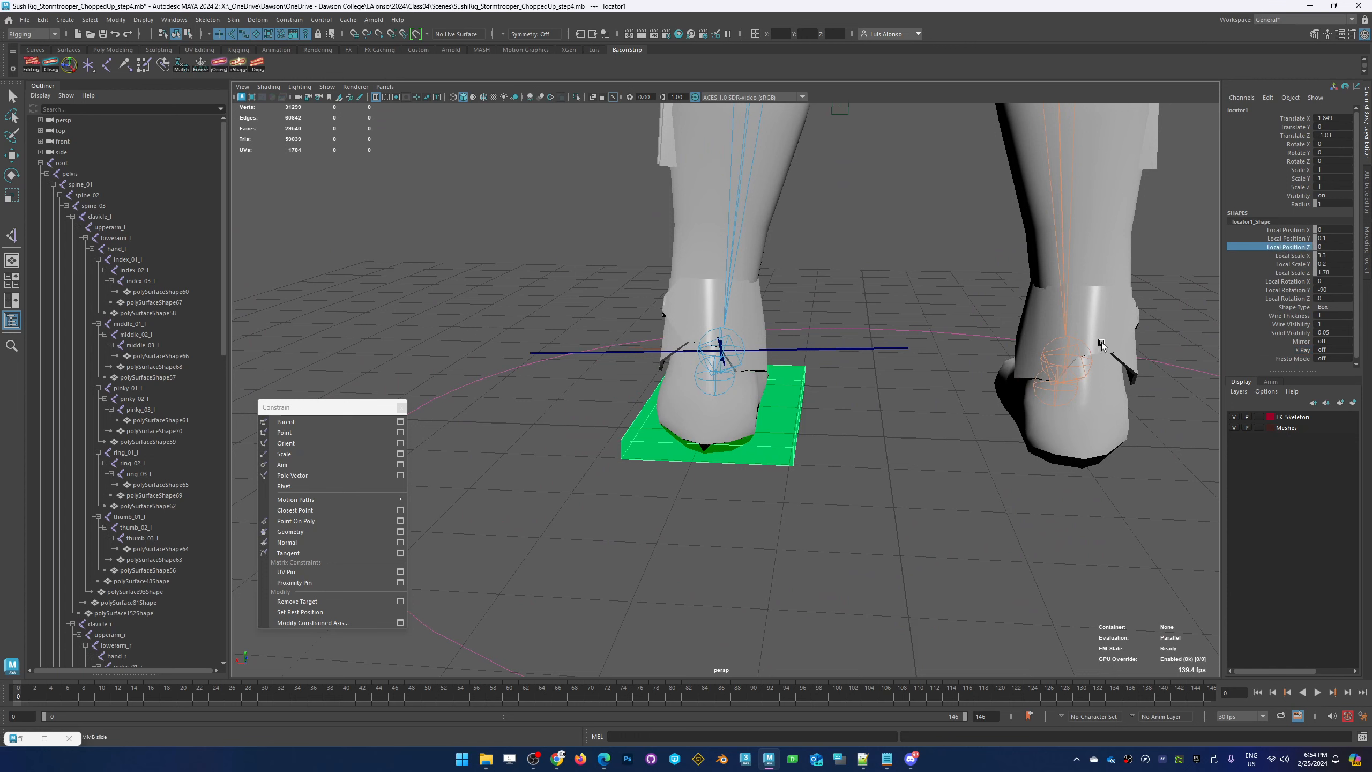
middle_click_drag(924, 413, 976, 417)
key("ctrl+z")
left_click(1290, 230)
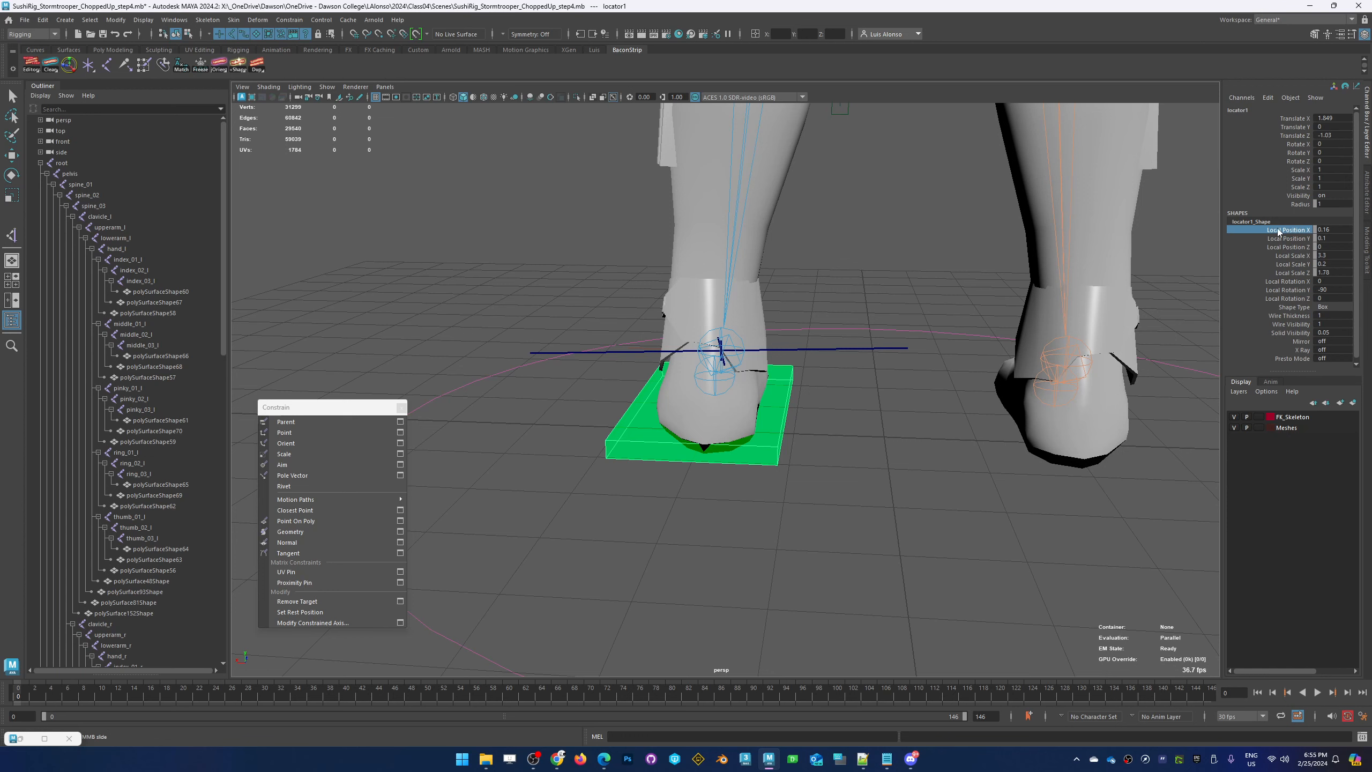
left_click_drag(759, 453, 965, 408, "alt")
middle_click_drag(966, 405, 965, 418)
key("ctrl+z")
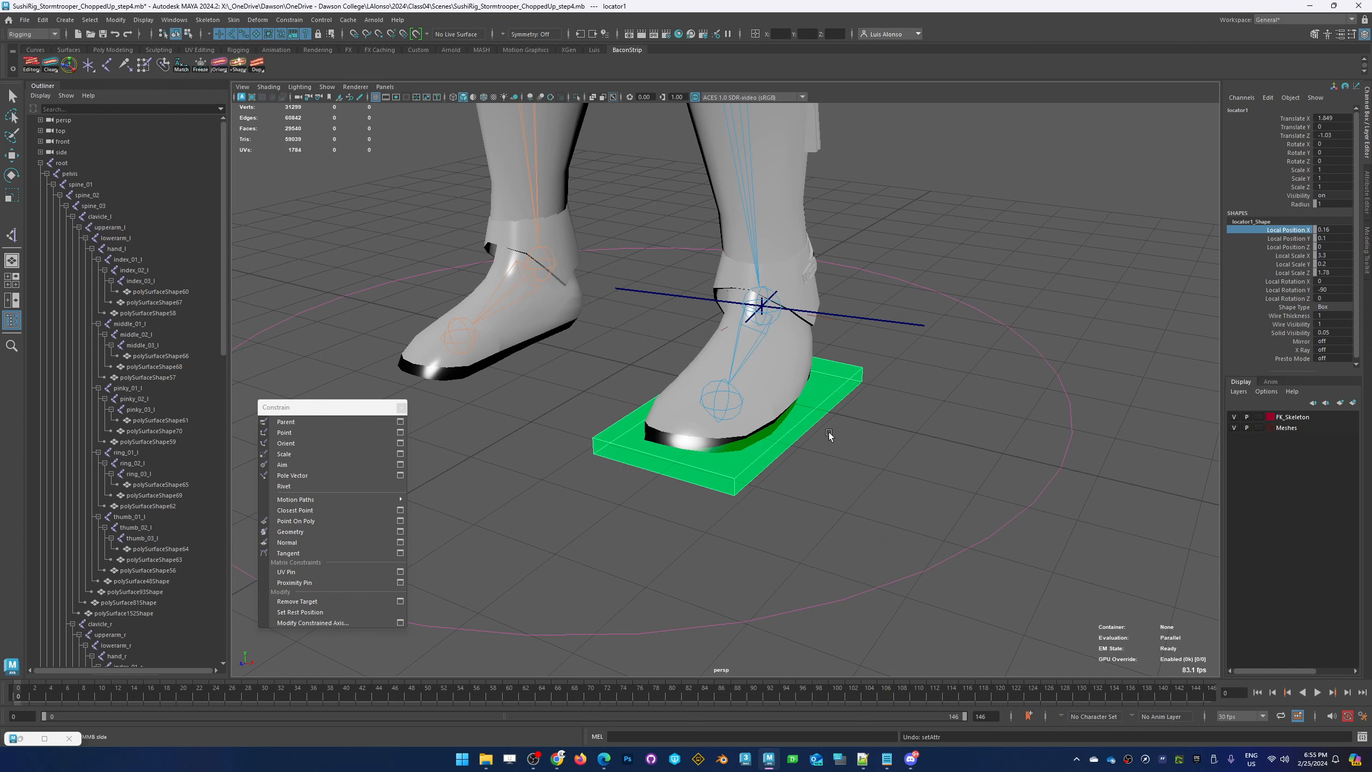
middle_click_drag(951, 411, 945, 447)
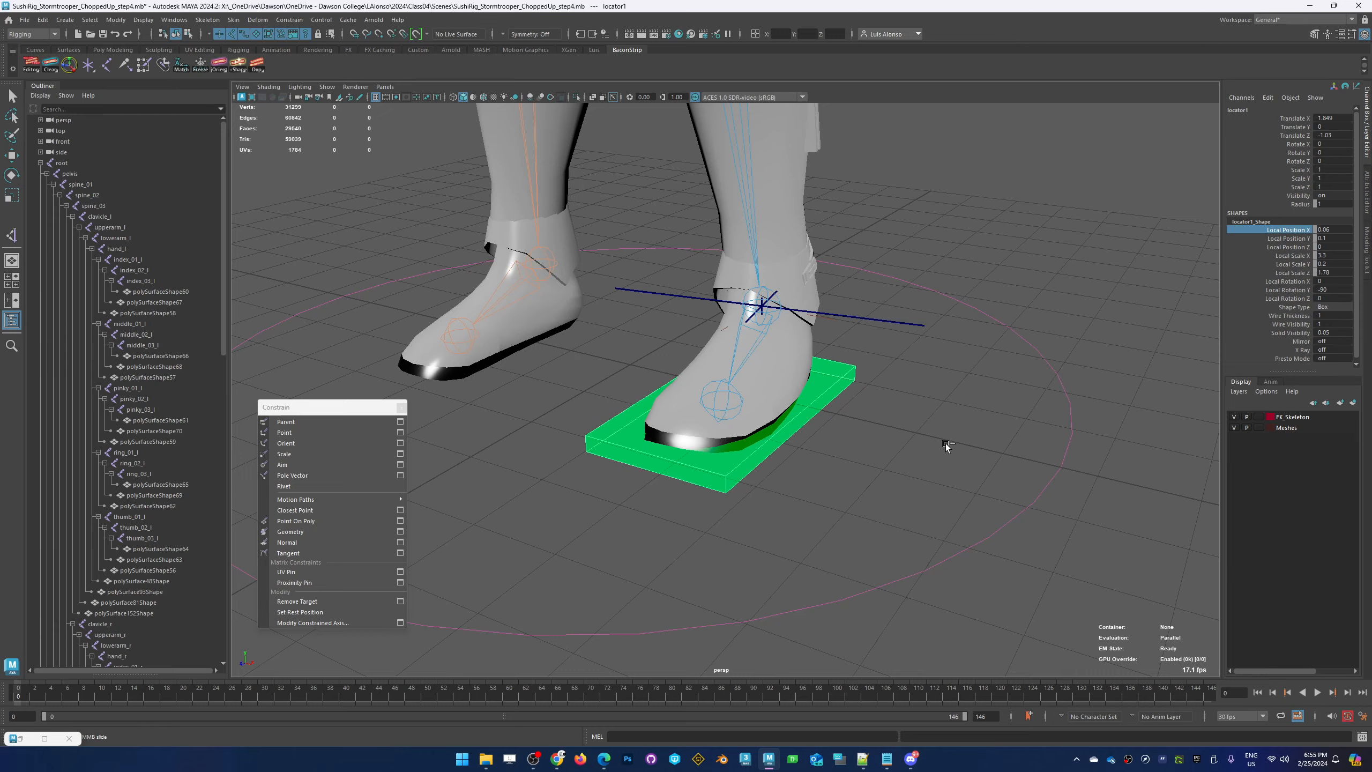
Parent the left leg's IK handle and the ankle locator to the box locator under the foot
left_click_drag(957, 437, 916, 436, "alt")
key("w")
left_click(893, 438)
scroll(852, 268, "up", 6)
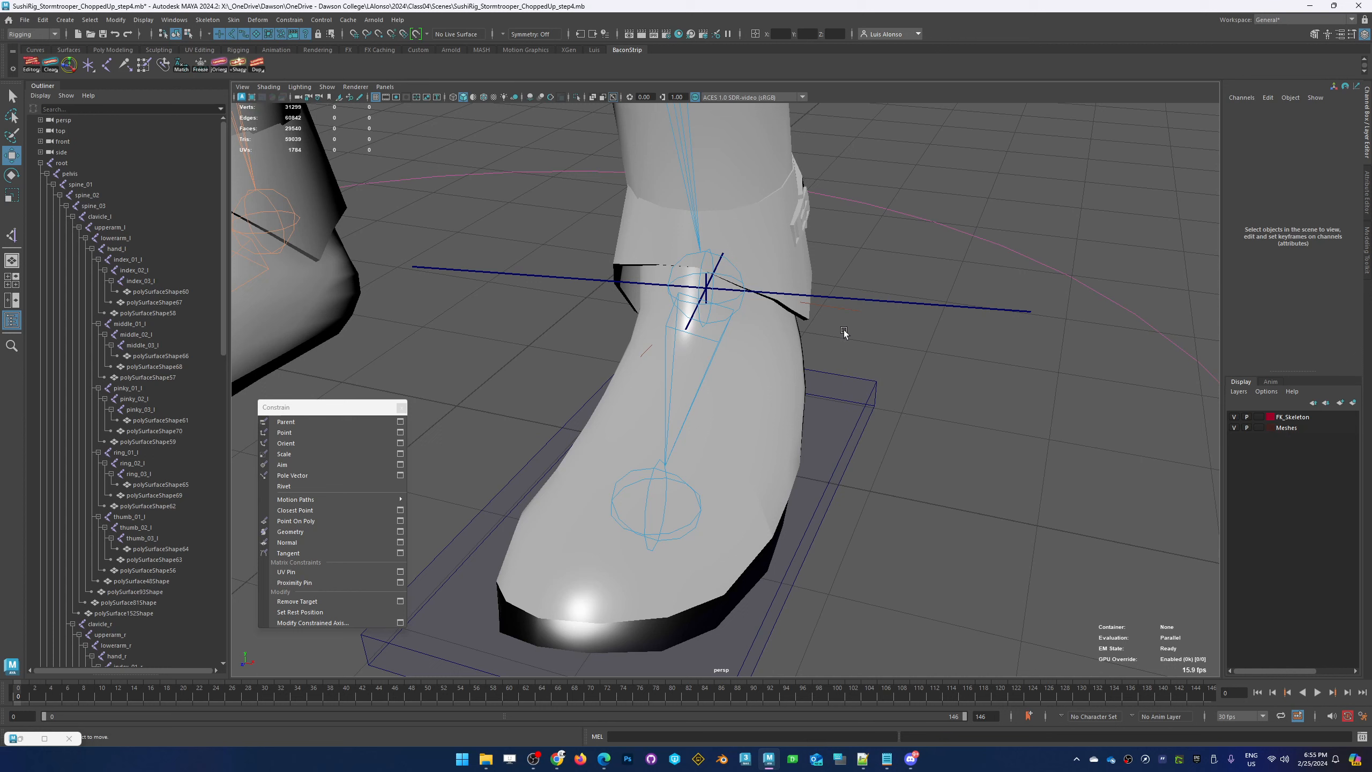
left_click(840, 309)
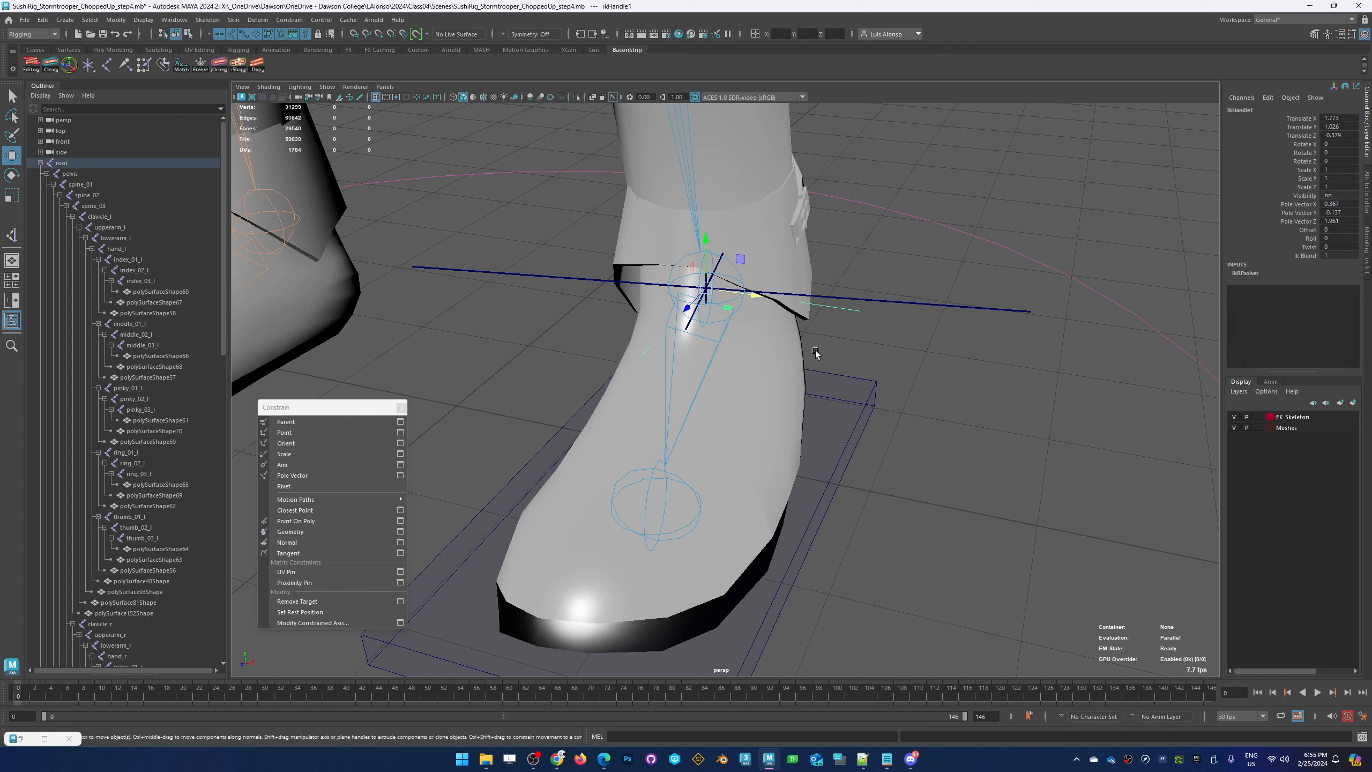
left_click_drag(921, 280, 919, 349)
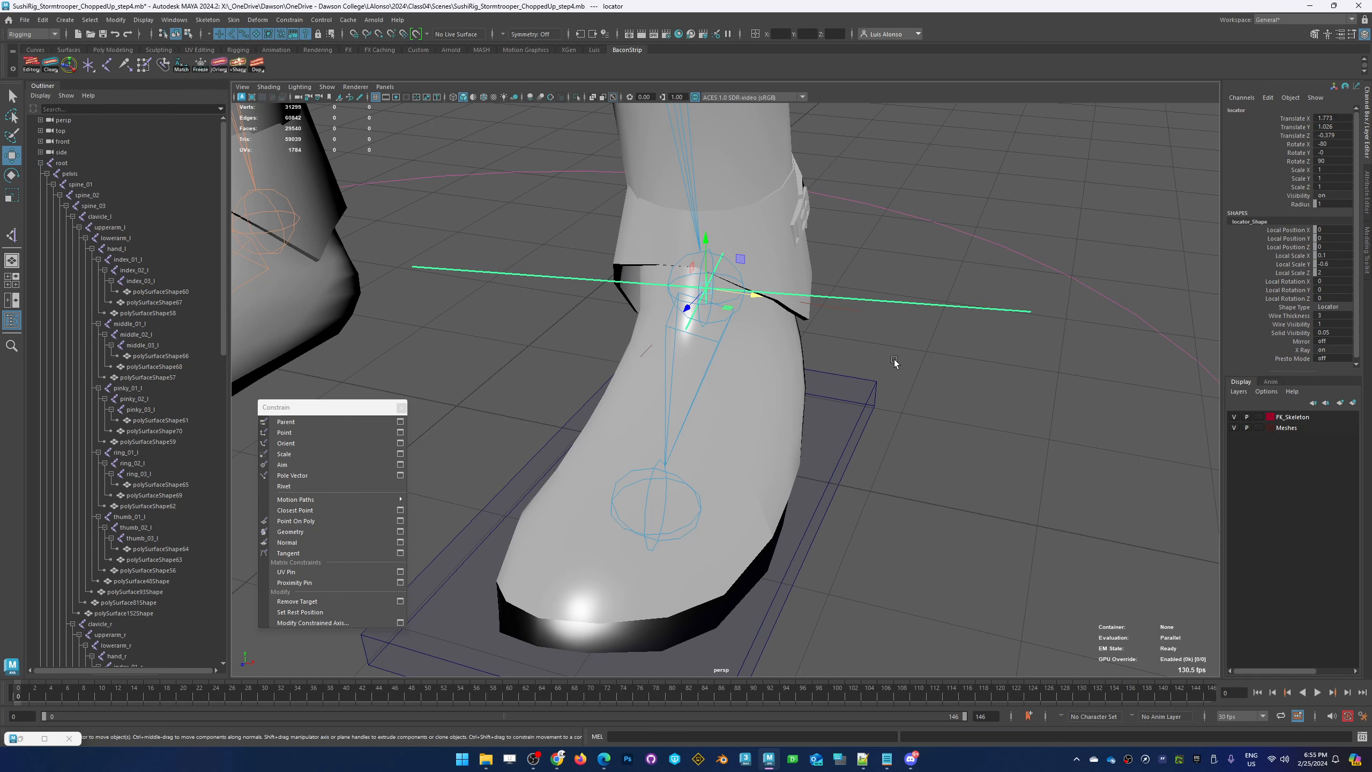
left_click(842, 334)
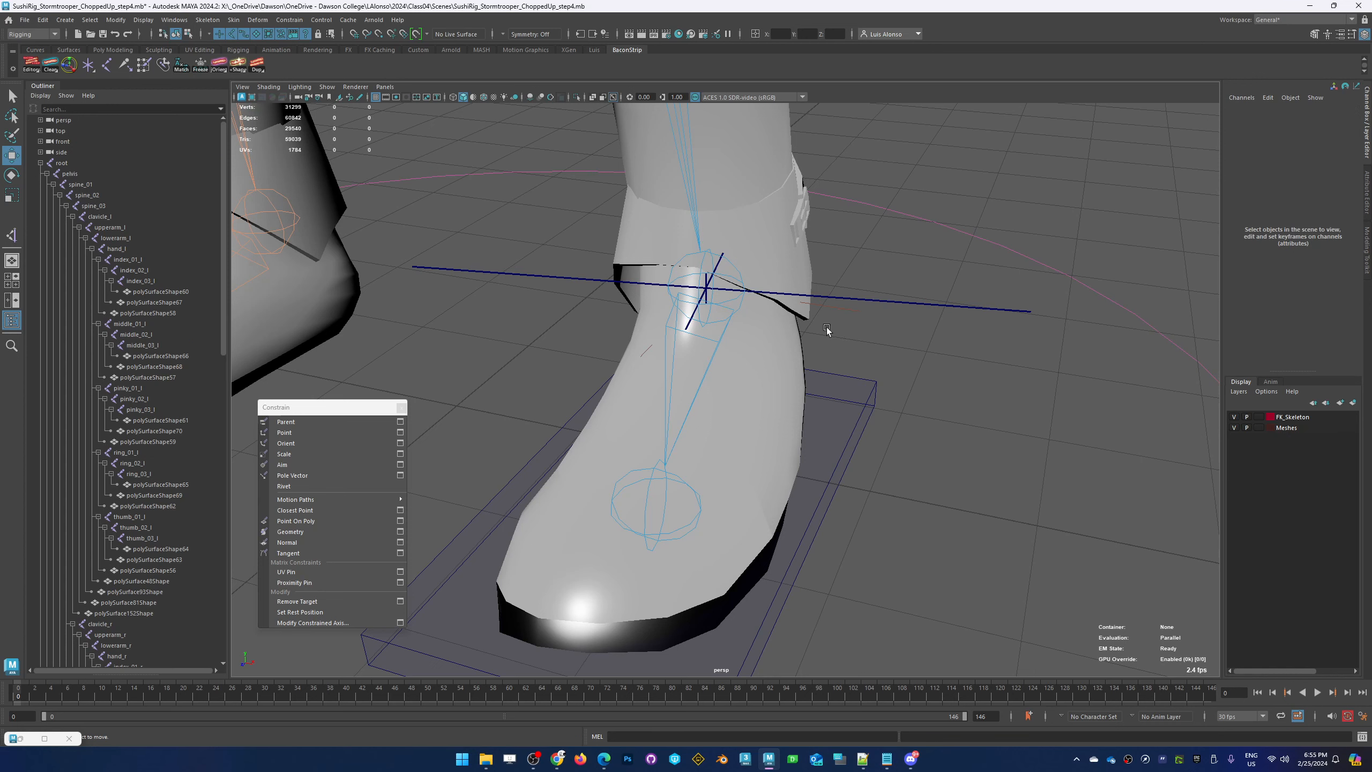
left_click(857, 310)
left_click(882, 303, "shift")
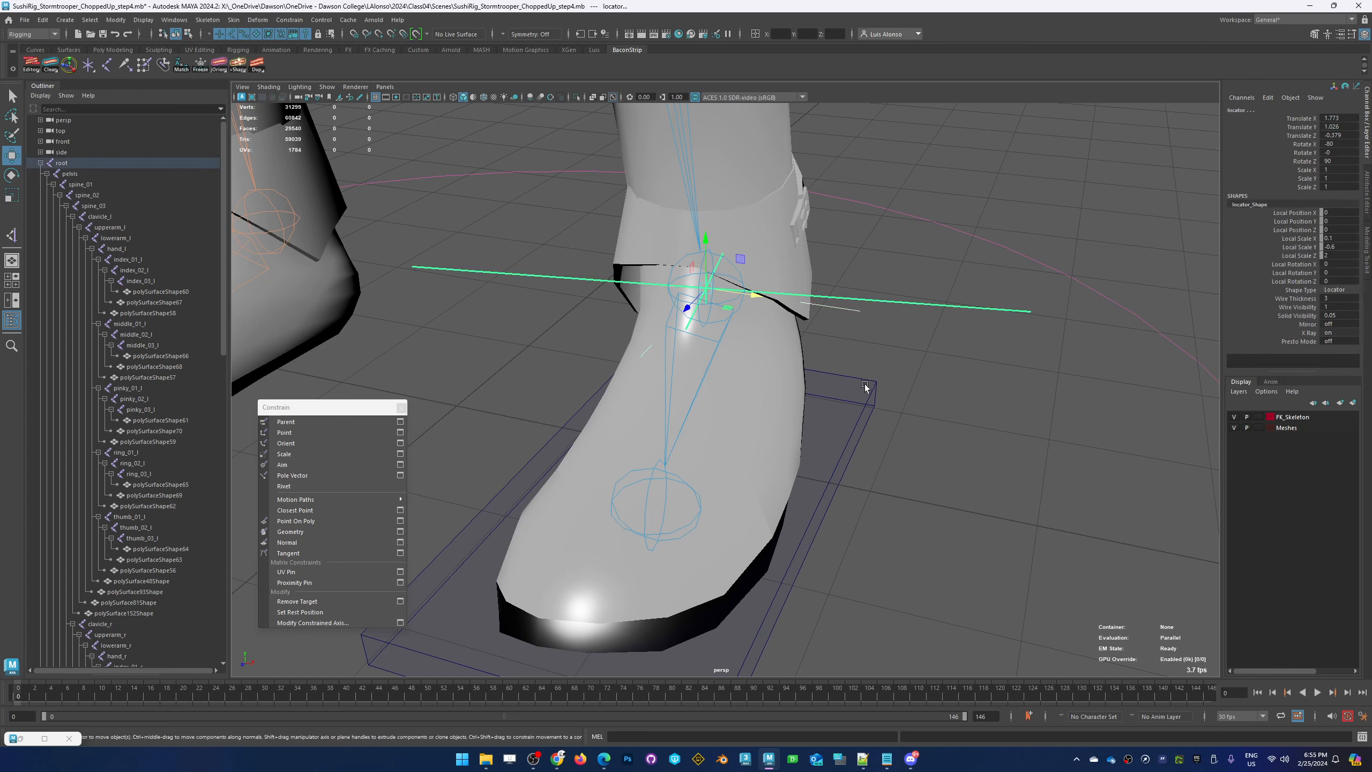
left_click(865, 386, "shift")
right_click_drag(949, 314, 722, 340, "alt")
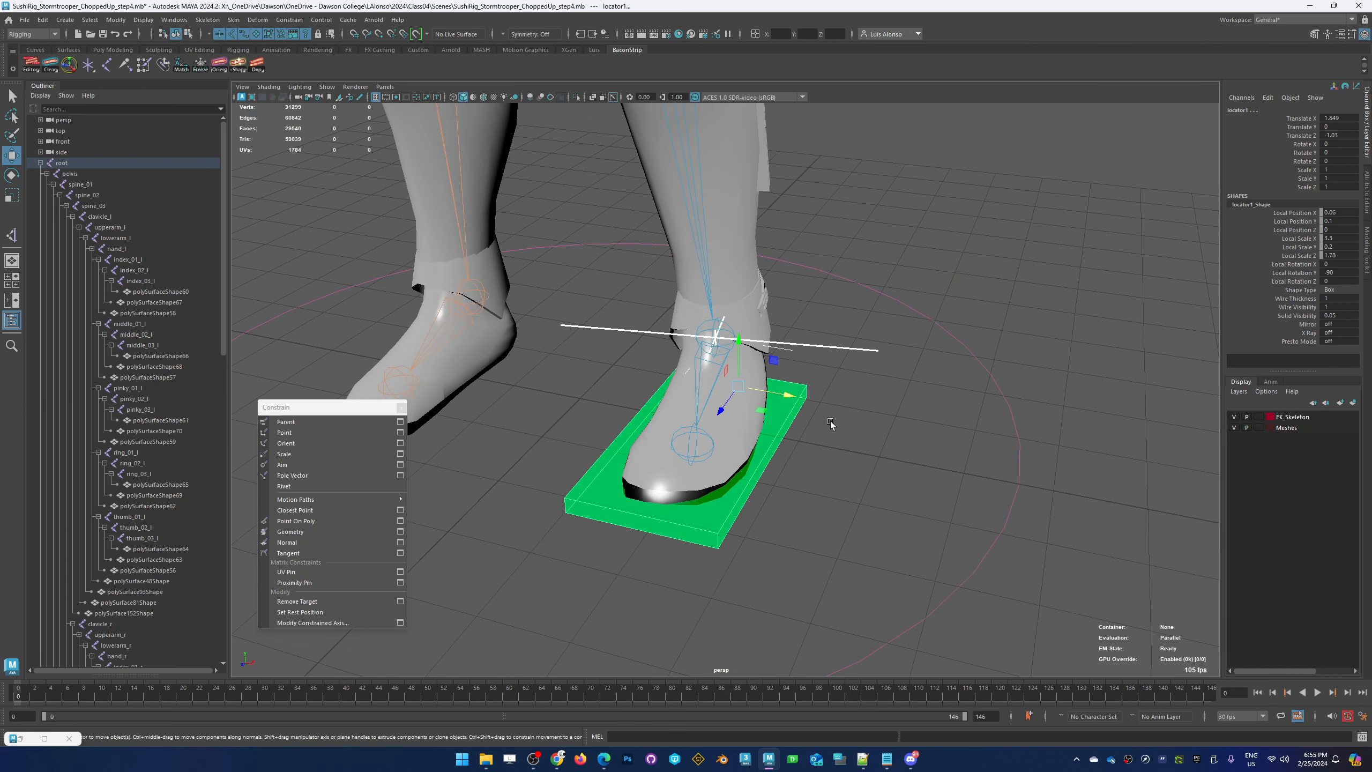
left_click_drag(830, 425, 821, 398, "alt")
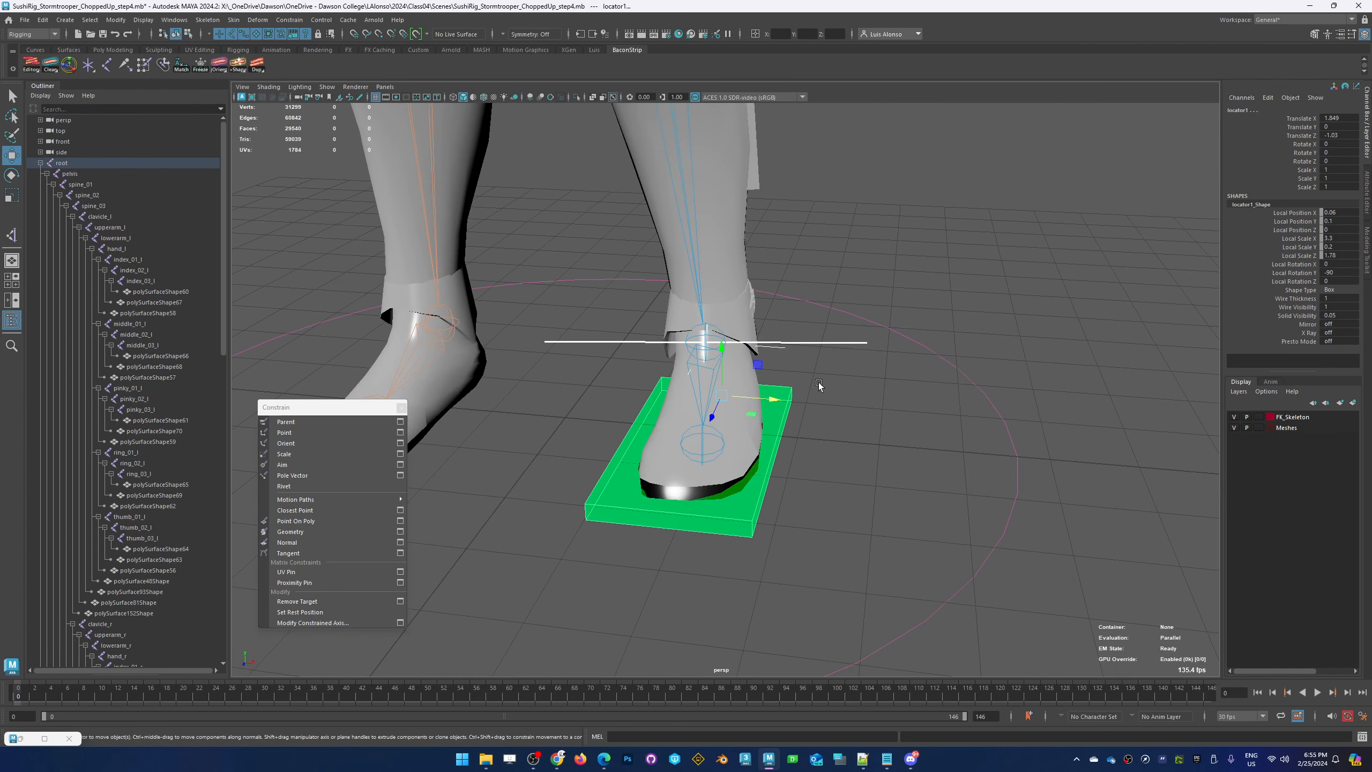
left_click(819, 384)
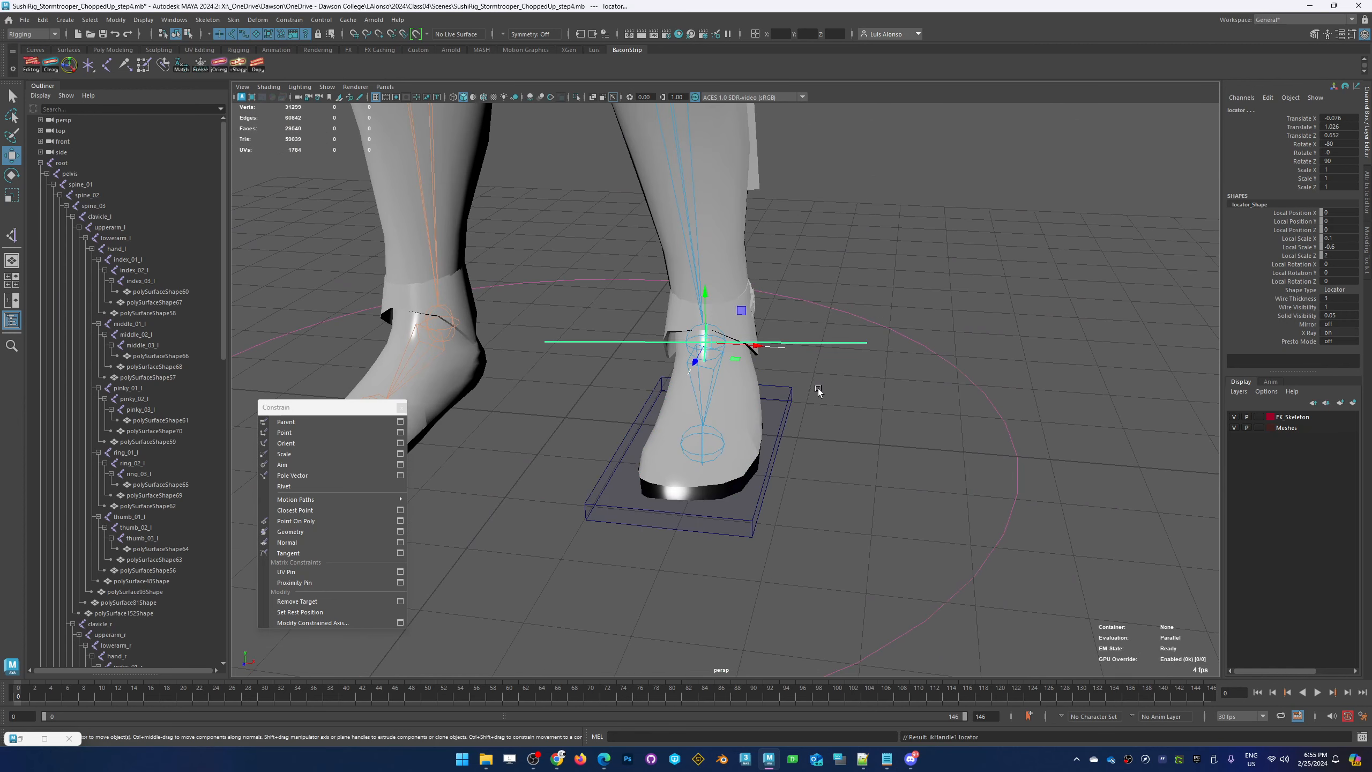
Test the box foot control by moving and rotating it, undoing each trial transformation
left_click(785, 394)
left_click_drag(840, 401, 651, 326, "alt")
key("ctrl+z")
right_click_drag(928, 294, 593, 311, "alt")
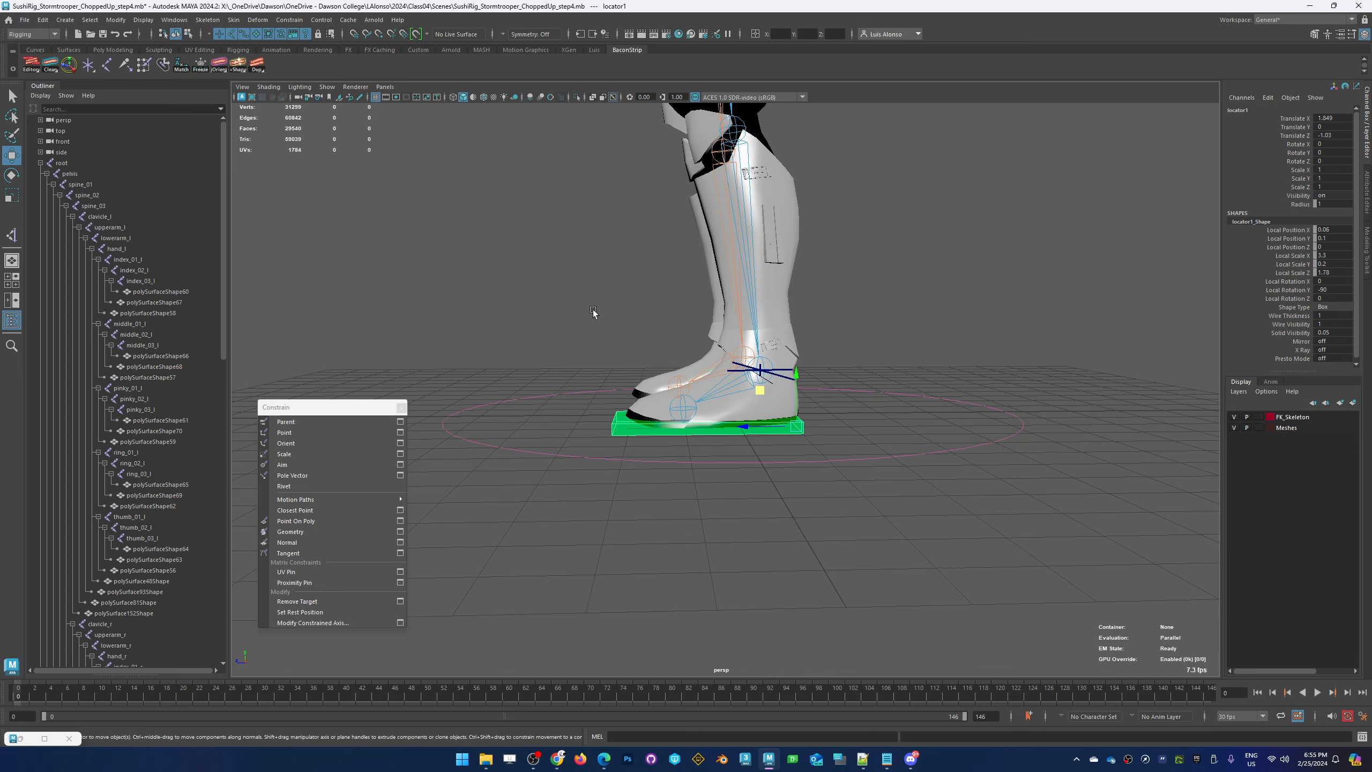
left_click_drag(593, 312, 606, 320, "alt")
key("e")
left_click_drag(772, 370, 768, 429)
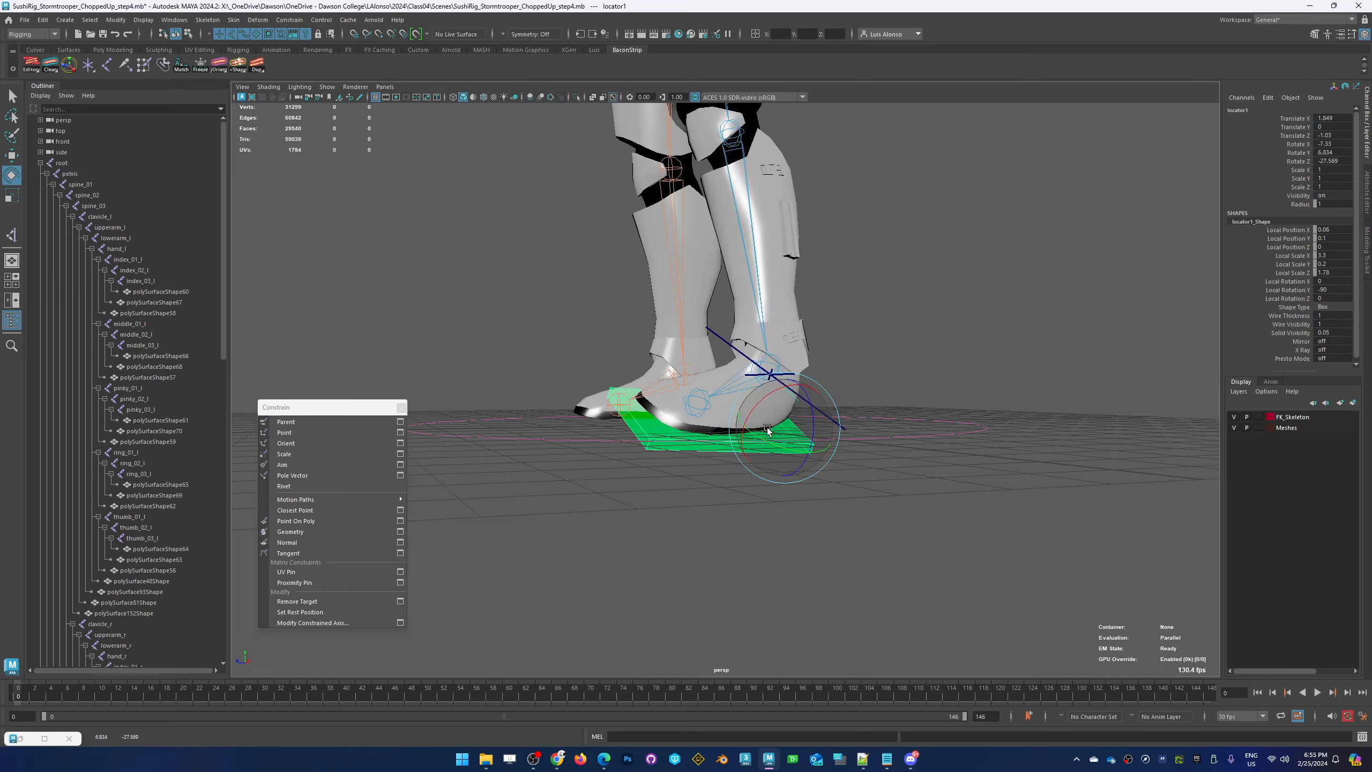
key("ctrl+z")
Inspect the box foot control and the ankle locator parented to it from several angles around the left leg
left_click_drag(685, 324, 621, 303, "alt")
right_click_drag(622, 304, 906, 264, "alt")
middle_click_drag(686, 271, 698, 241, "alt")
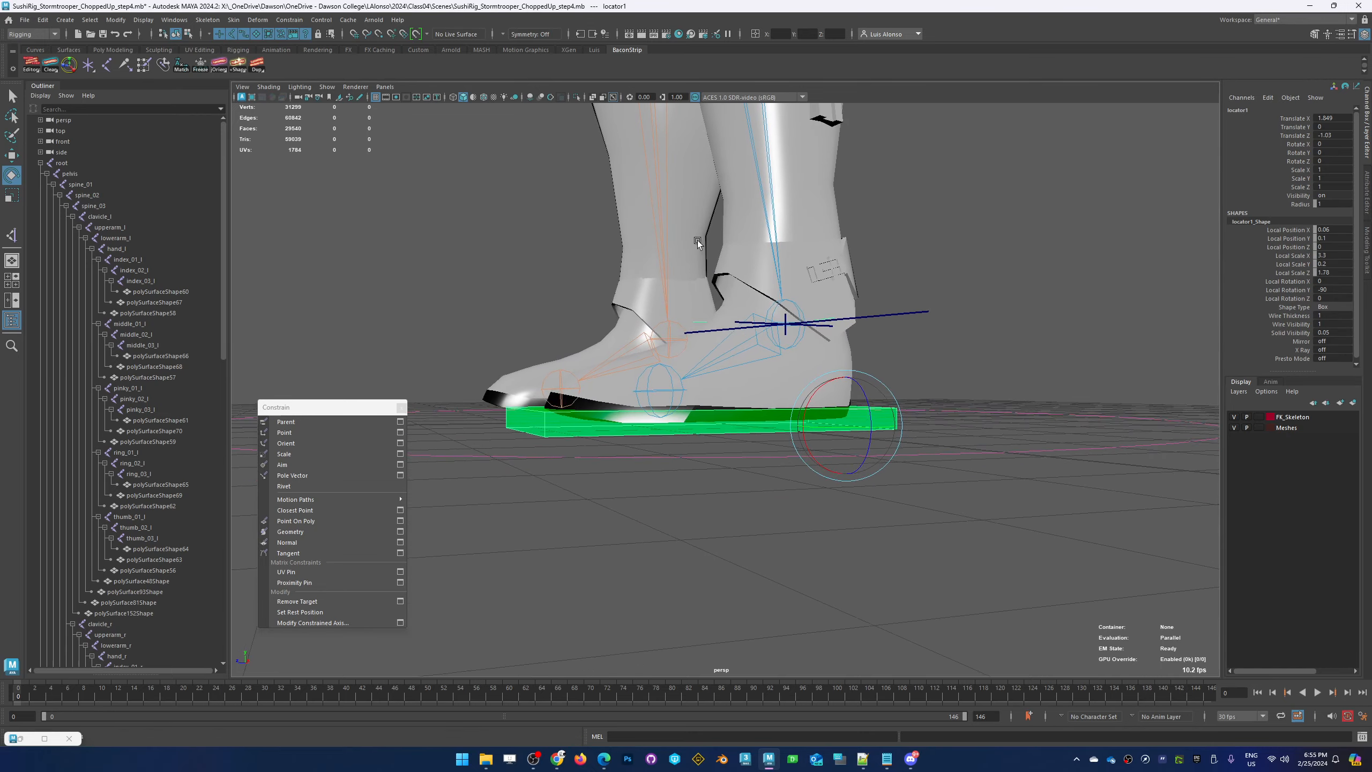
left_click_drag(697, 244, 685, 374, "alt")
right_click_drag(684, 375, 502, 350, "alt")
left_click_drag(608, 325, 636, 381, "alt")
key("w")
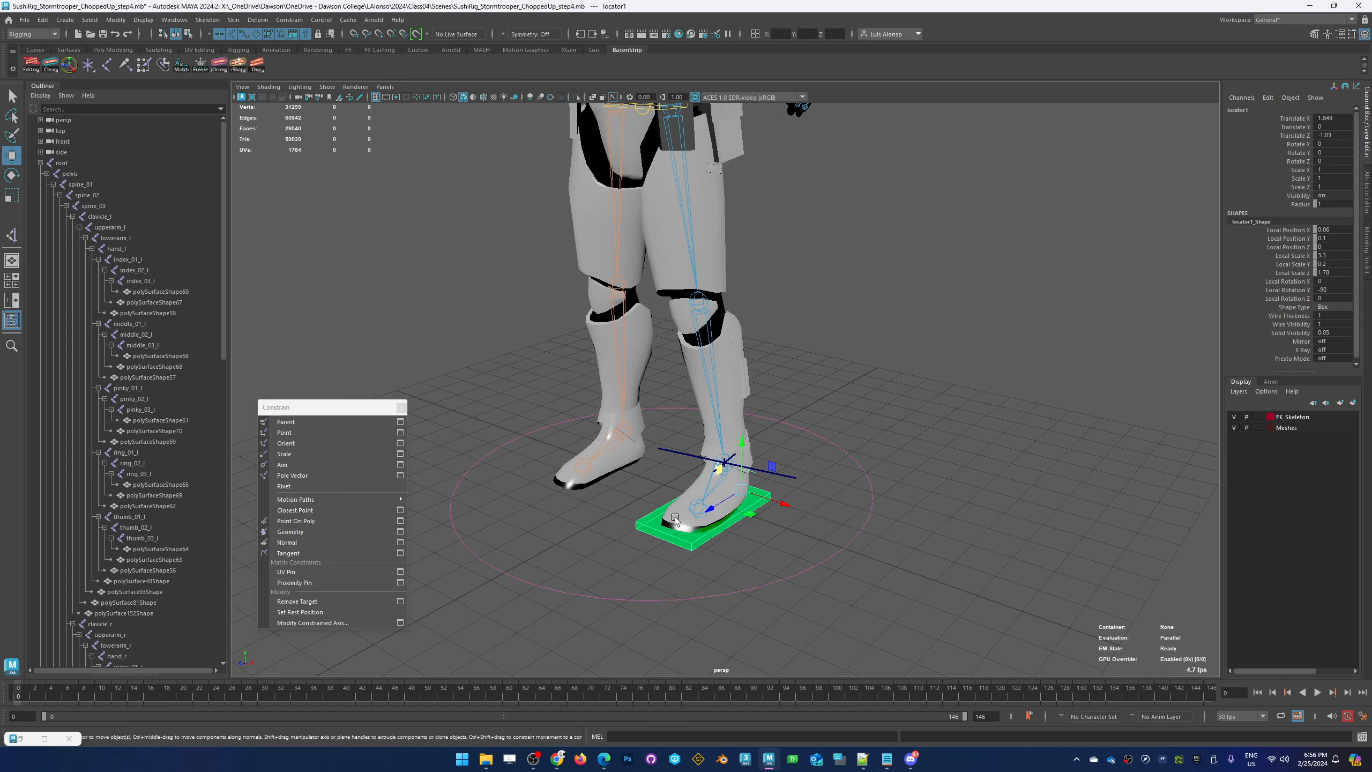
left_click_drag(683, 451, 615, 533, "alt")
left_click_drag(548, 475, 641, 490, "alt")
right_click_drag(570, 476, 815, 399, "alt")
middle_click_drag(602, 491, 623, 394, "alt")
left_click(739, 552)
left_click(728, 532)
left_click(854, 489)
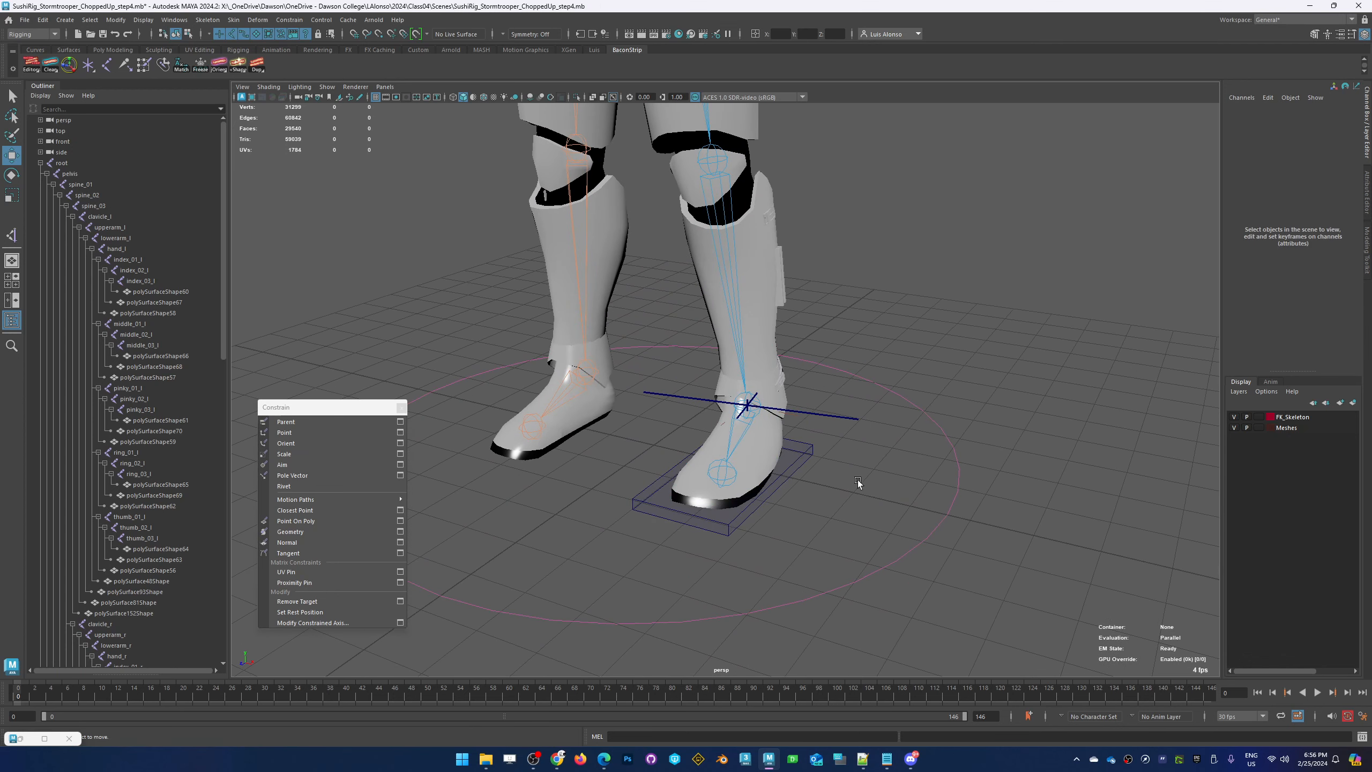
left_click(859, 416)
left_click_drag(833, 472, 1099, 398, "alt")
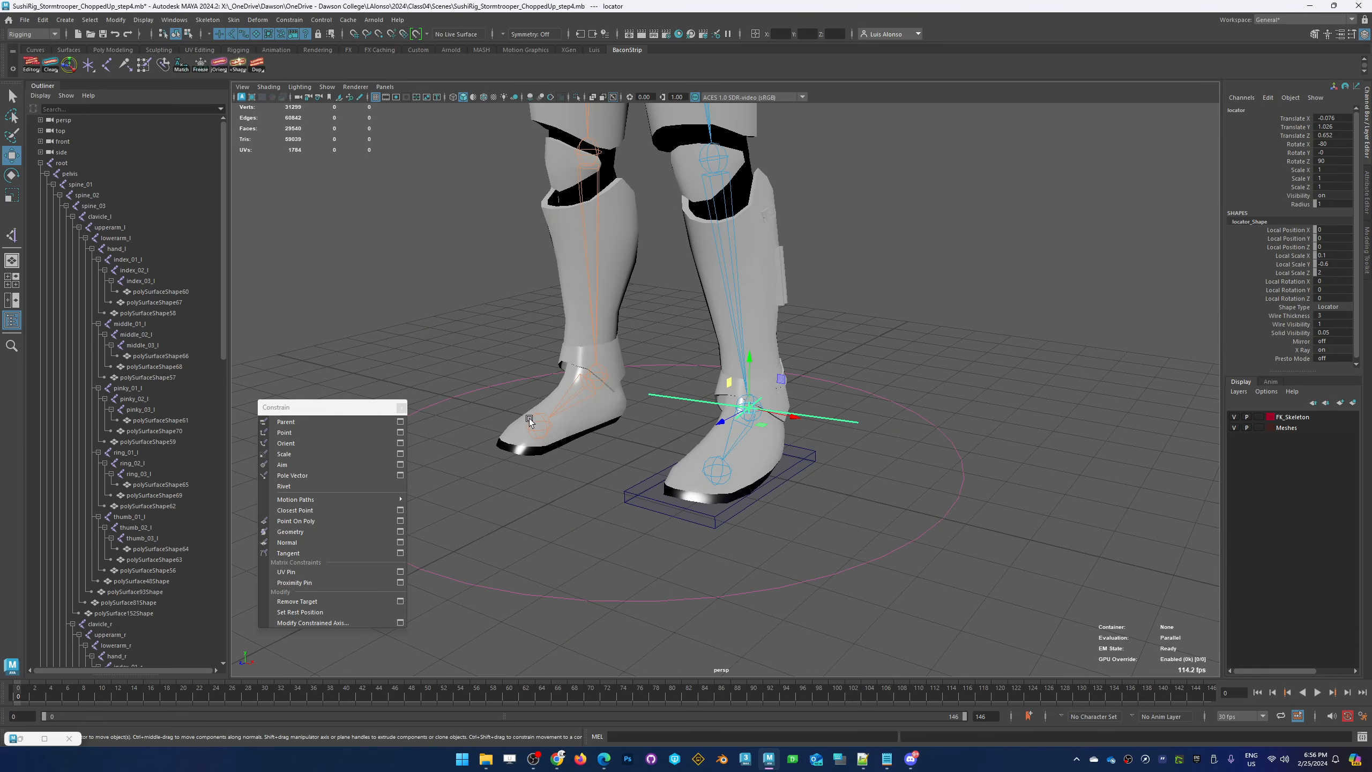
left_click_drag(826, 458, 856, 489, "alt")
left_click(855, 489)
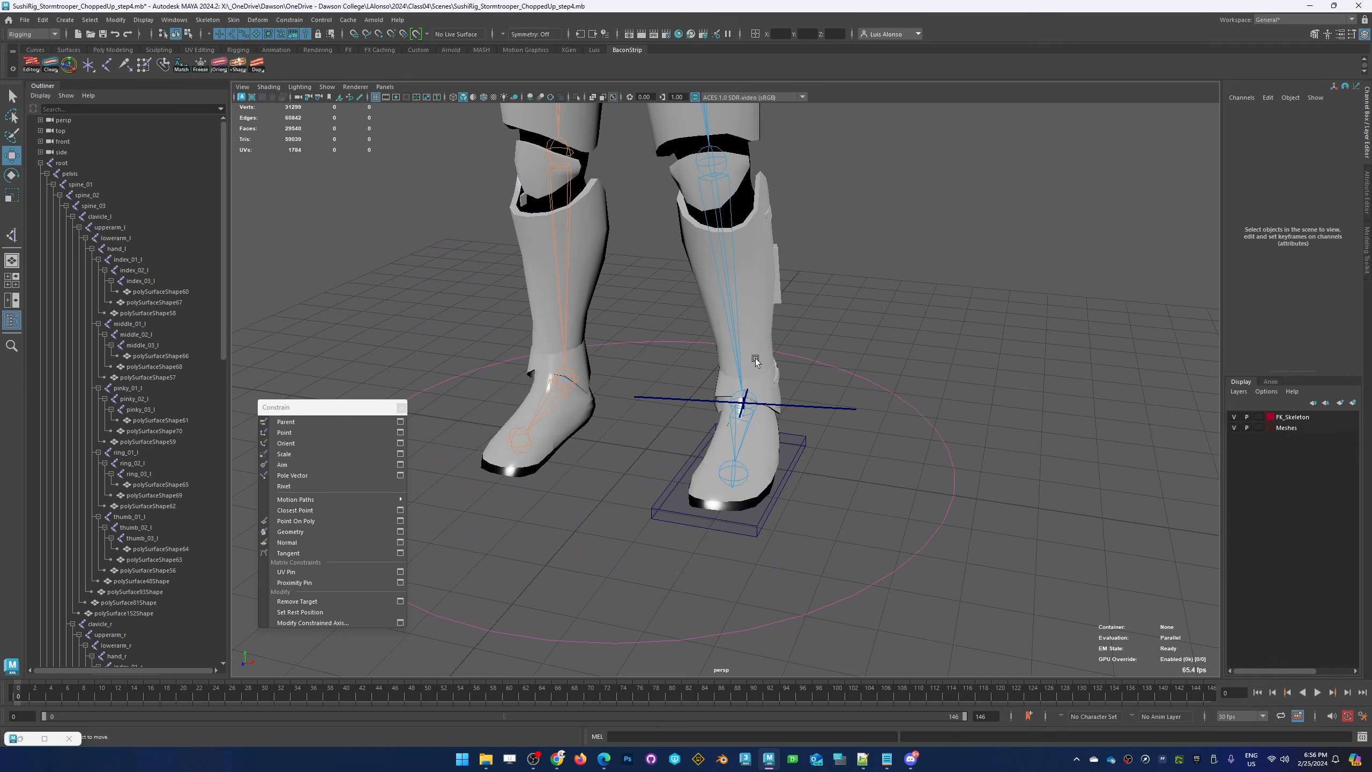
Lower the pelvis joint to Translate Y of about 7.47 to test the left leg's IK, and undo the move
right_click_drag(917, 325, 611, 289, "alt")
middle_click_drag(611, 289, 592, 345, "alt")
left_click(648, 264)
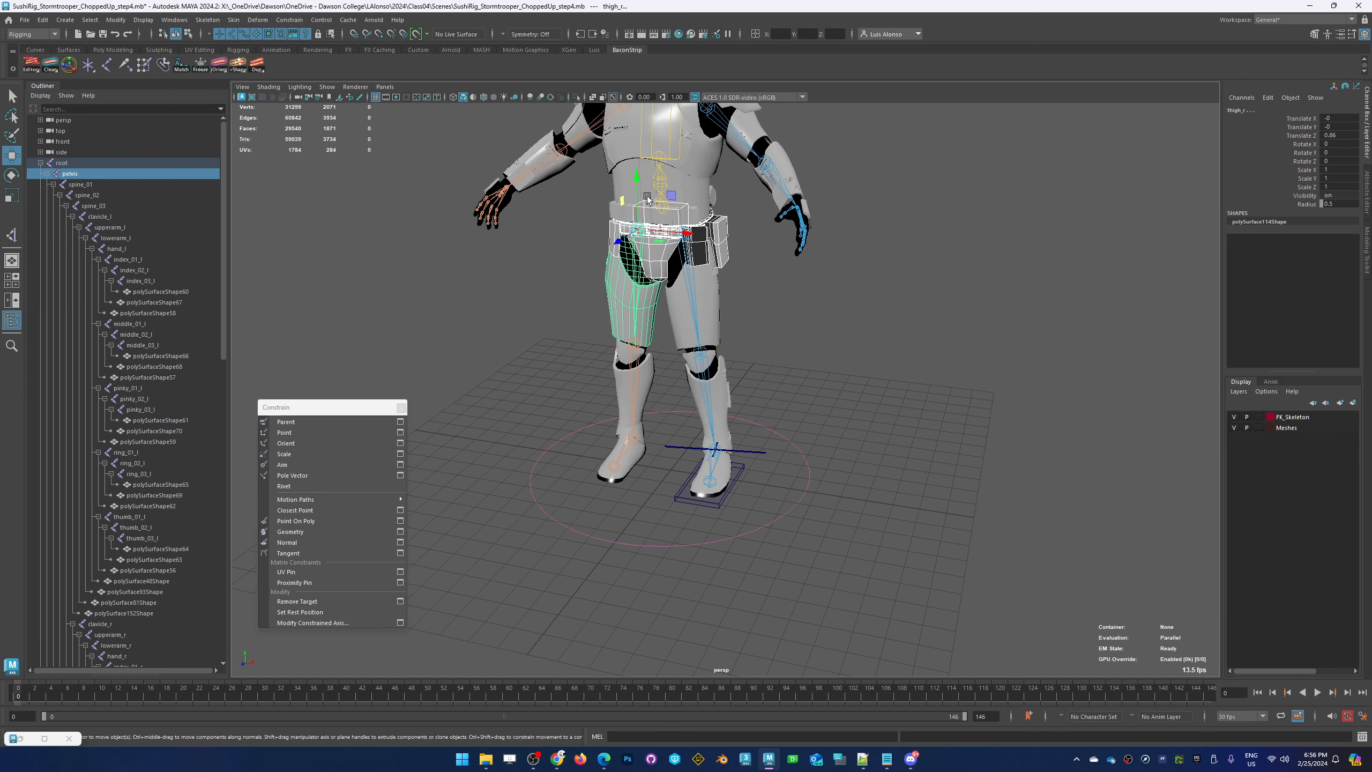
left_click(785, 323)
left_click(656, 238)
left_click_drag(656, 200, 661, 254)
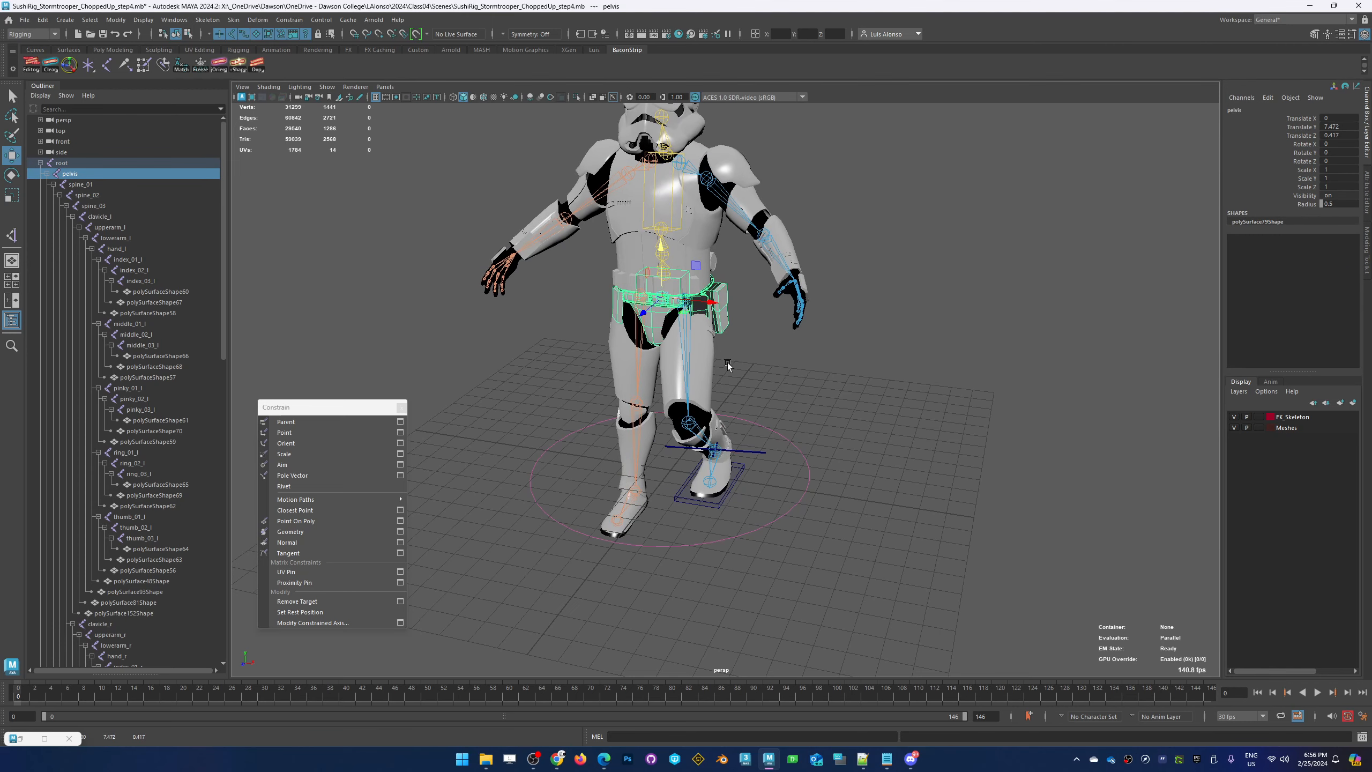
key("ctrl+z")
Raise the box foot control and move it forward to about Translate Y 1.69 and Translate Z 5.11, and undo the move
left_click(718, 505)
left_click_drag(908, 497, 564, 456, "alt")
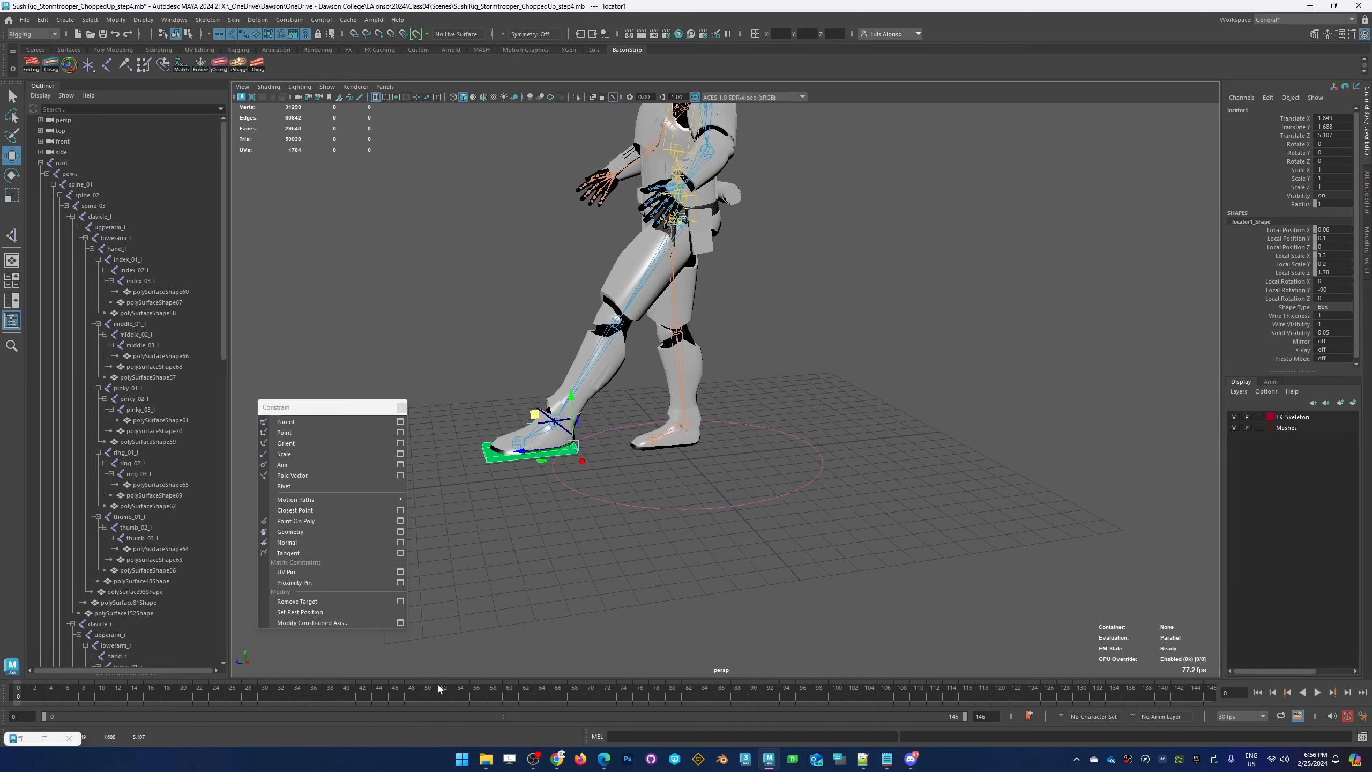
key("ctrl+z")
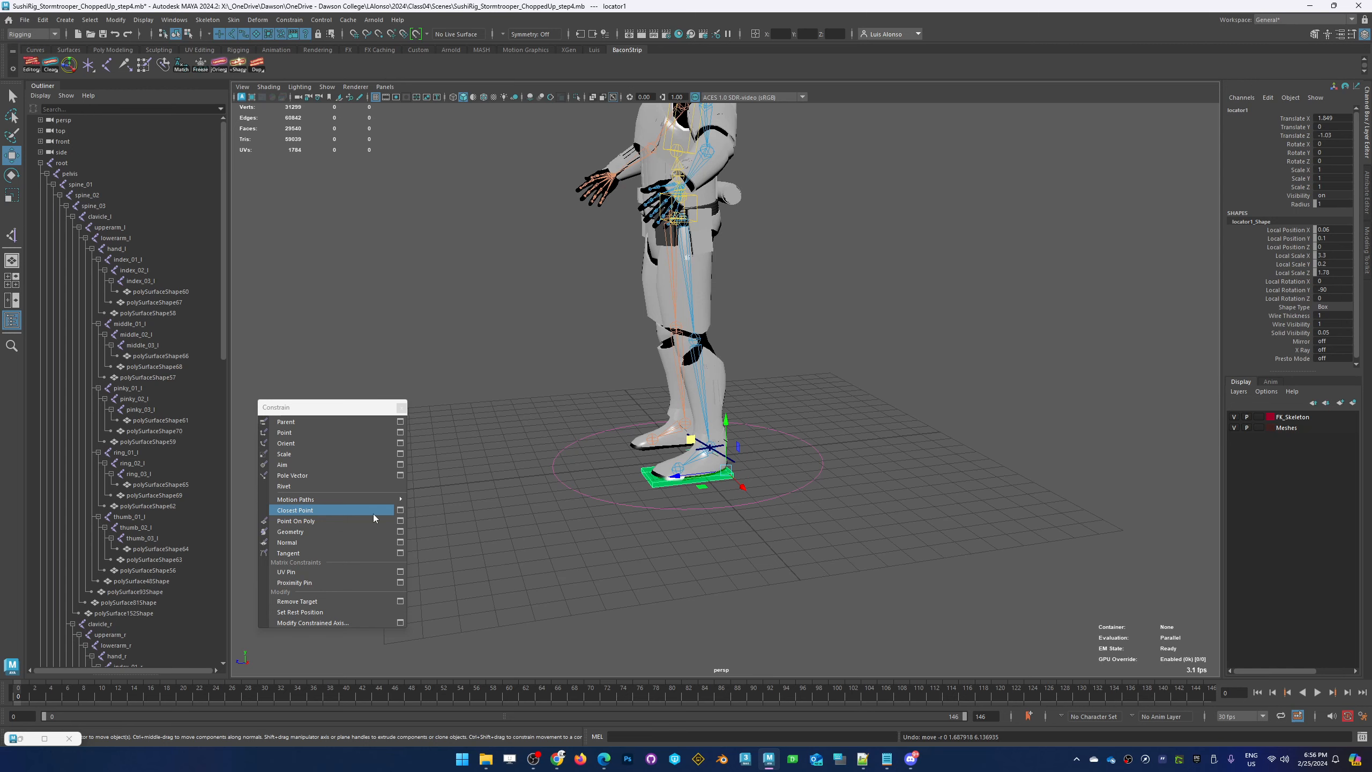
Examine the left foot's ball joint in relation to the ankle locator and the box foot control
scroll(577, 469, "up", 5)
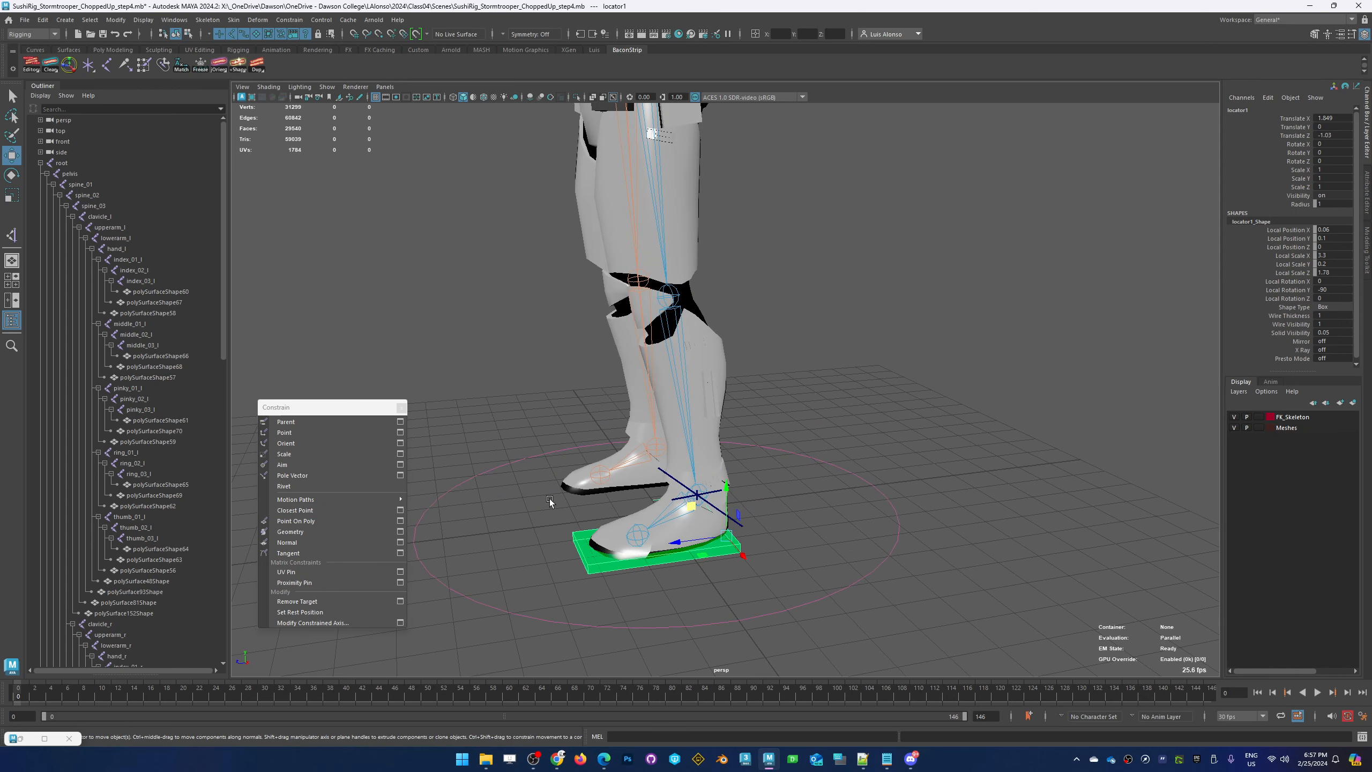
left_click_drag(663, 521, 661, 543, "alt")
left_click(638, 519)
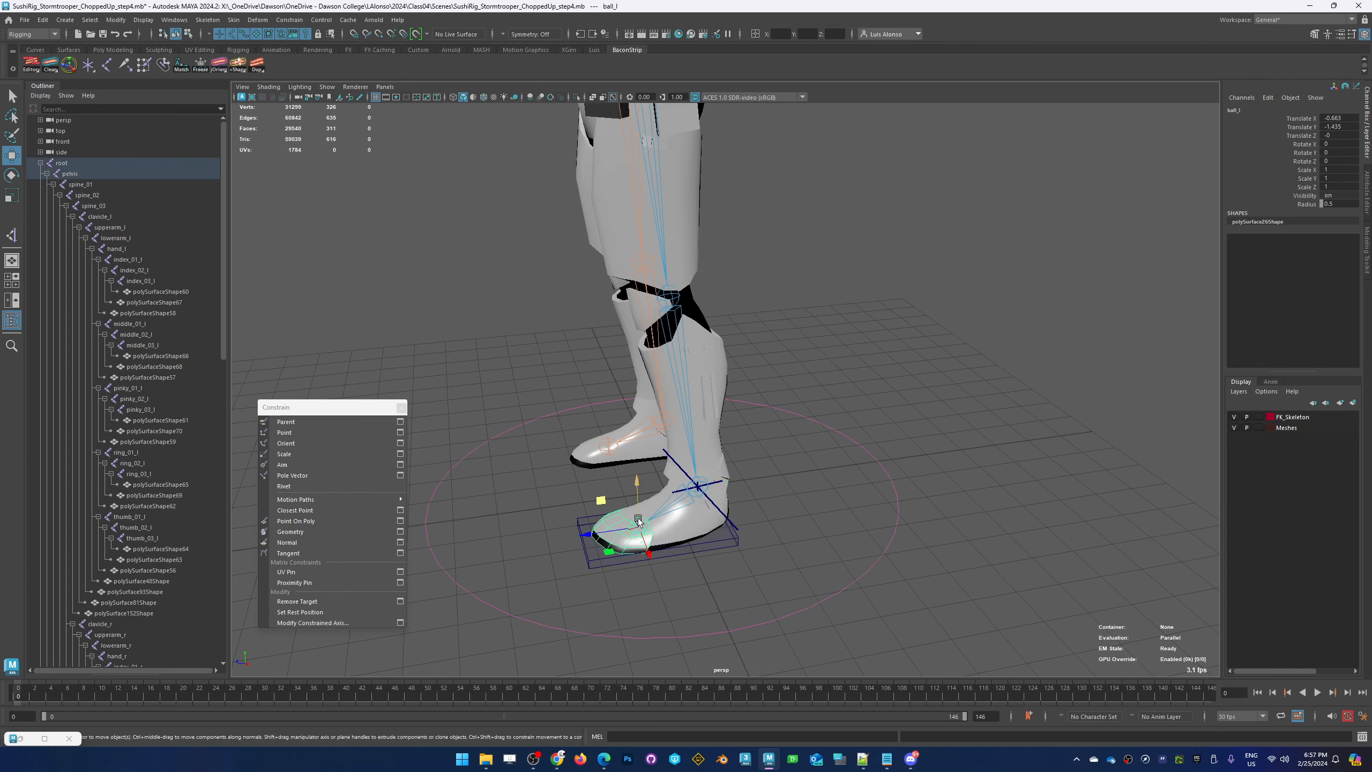
left_click(639, 584)
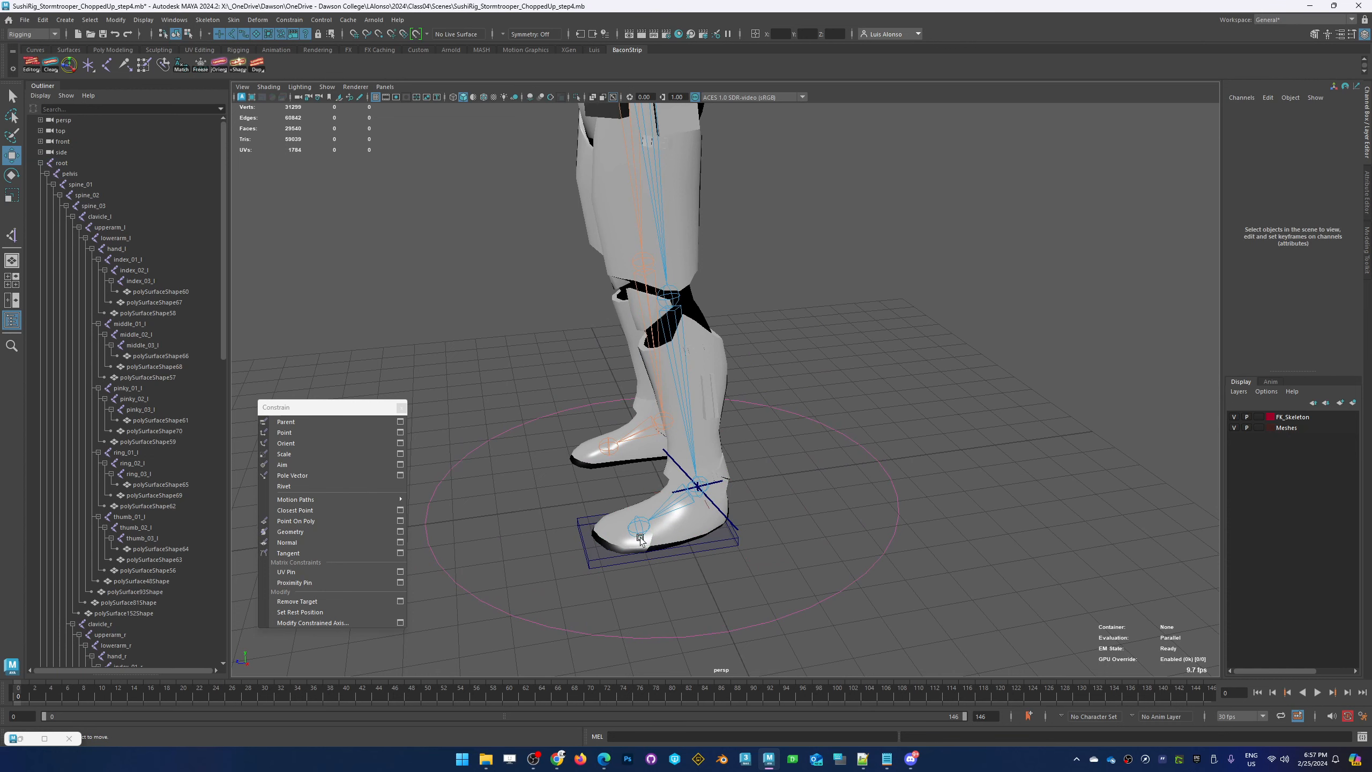
left_click(636, 520)
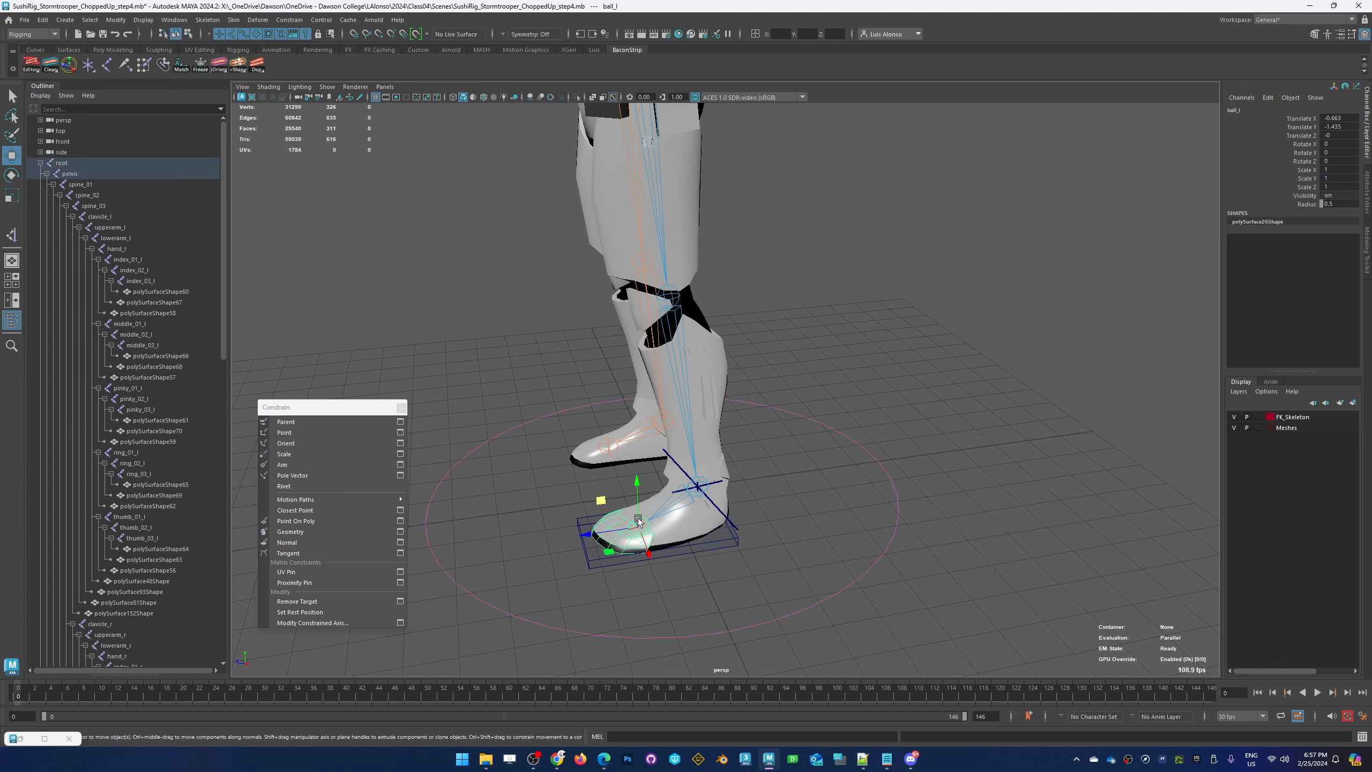
left_click_drag(699, 586, 637, 535, "alt")
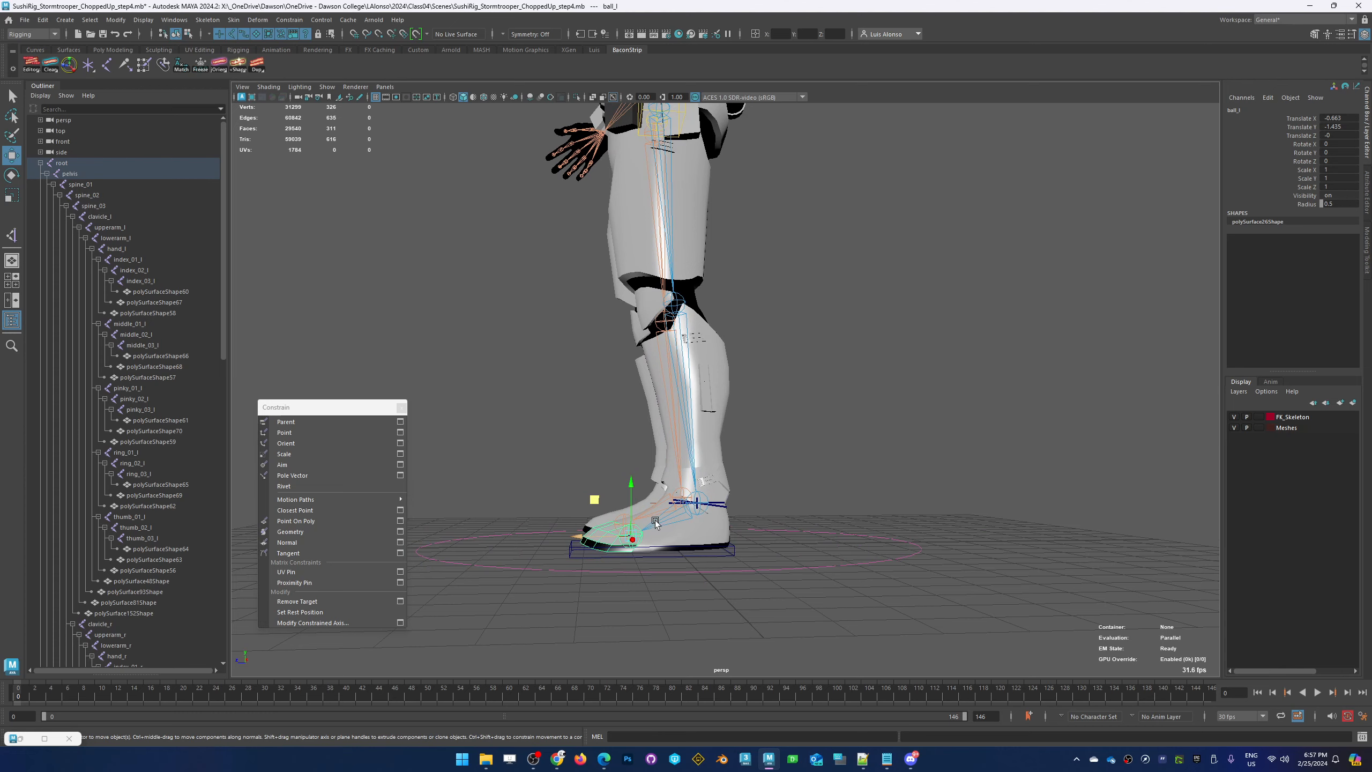
left_click_drag(627, 578, 703, 592, "alt")
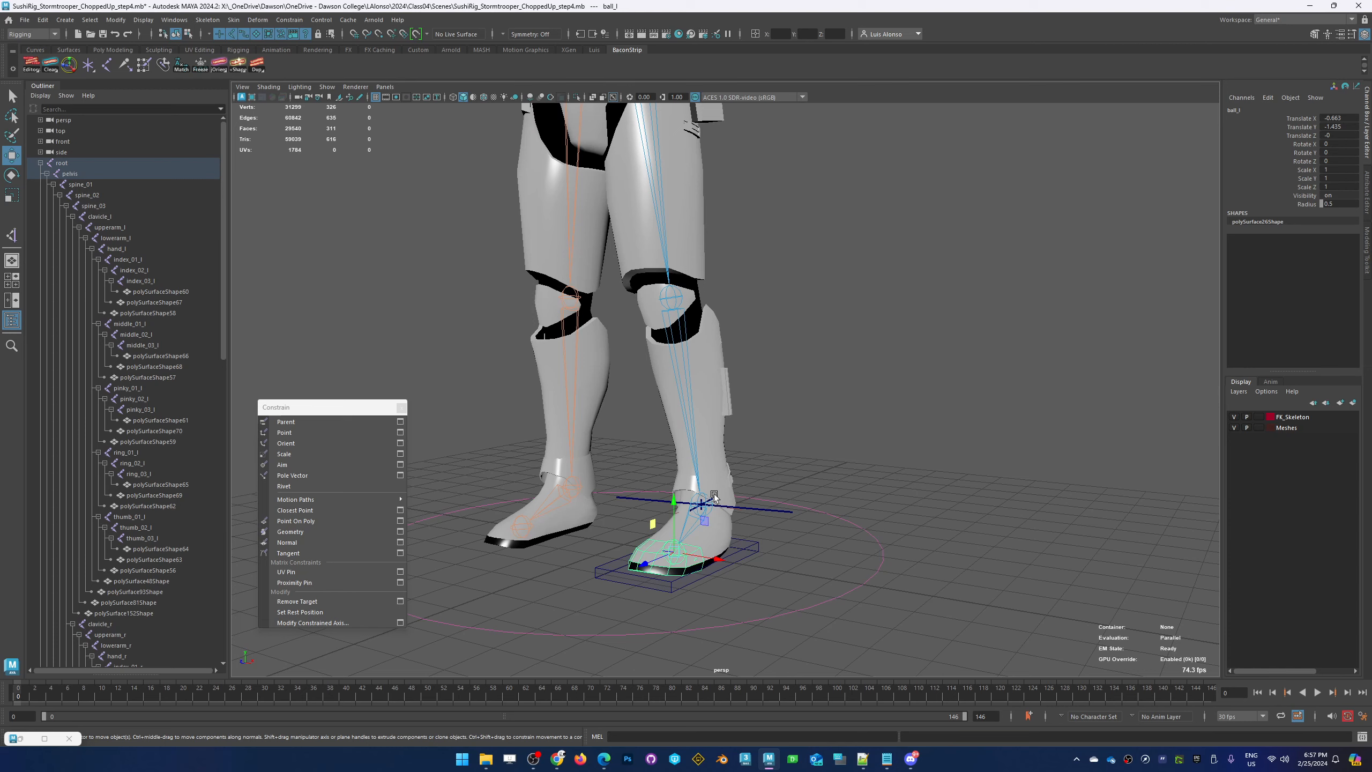
left_click_drag(833, 444, 676, 522, "alt")
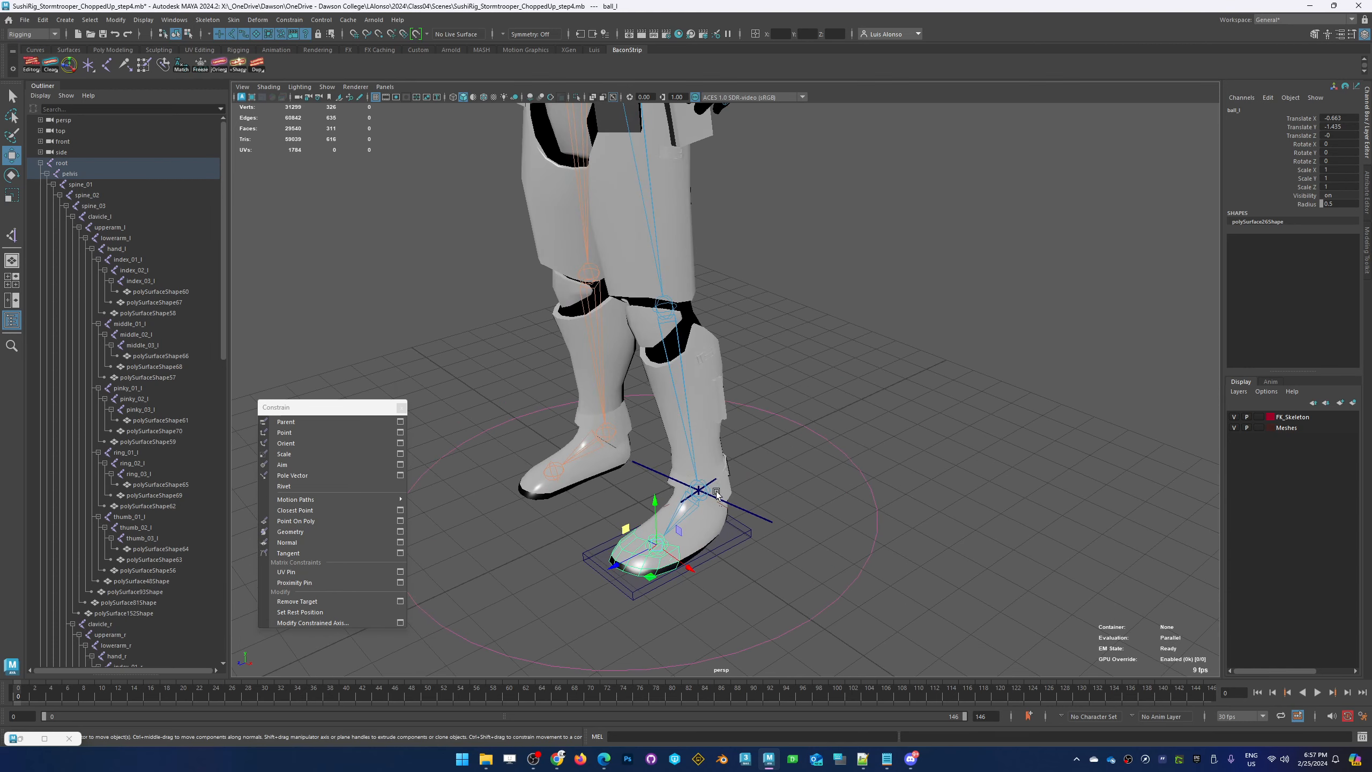
left_click_drag(658, 454, 680, 546, "alt")
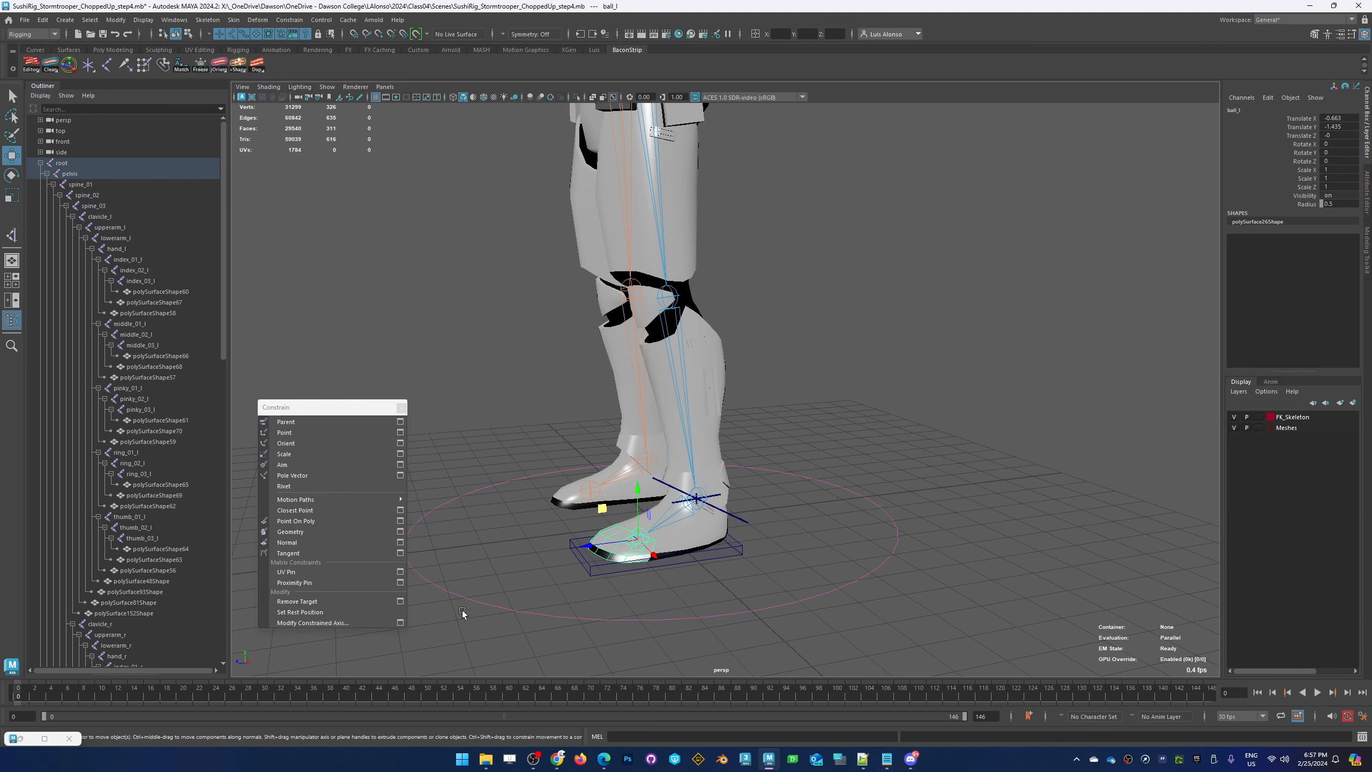
mouse_move(574, 512)
left_mouse_down("alt")
mouse_move(519, 511)
mouse_move(551, 514)
left_mouse_up("alt")
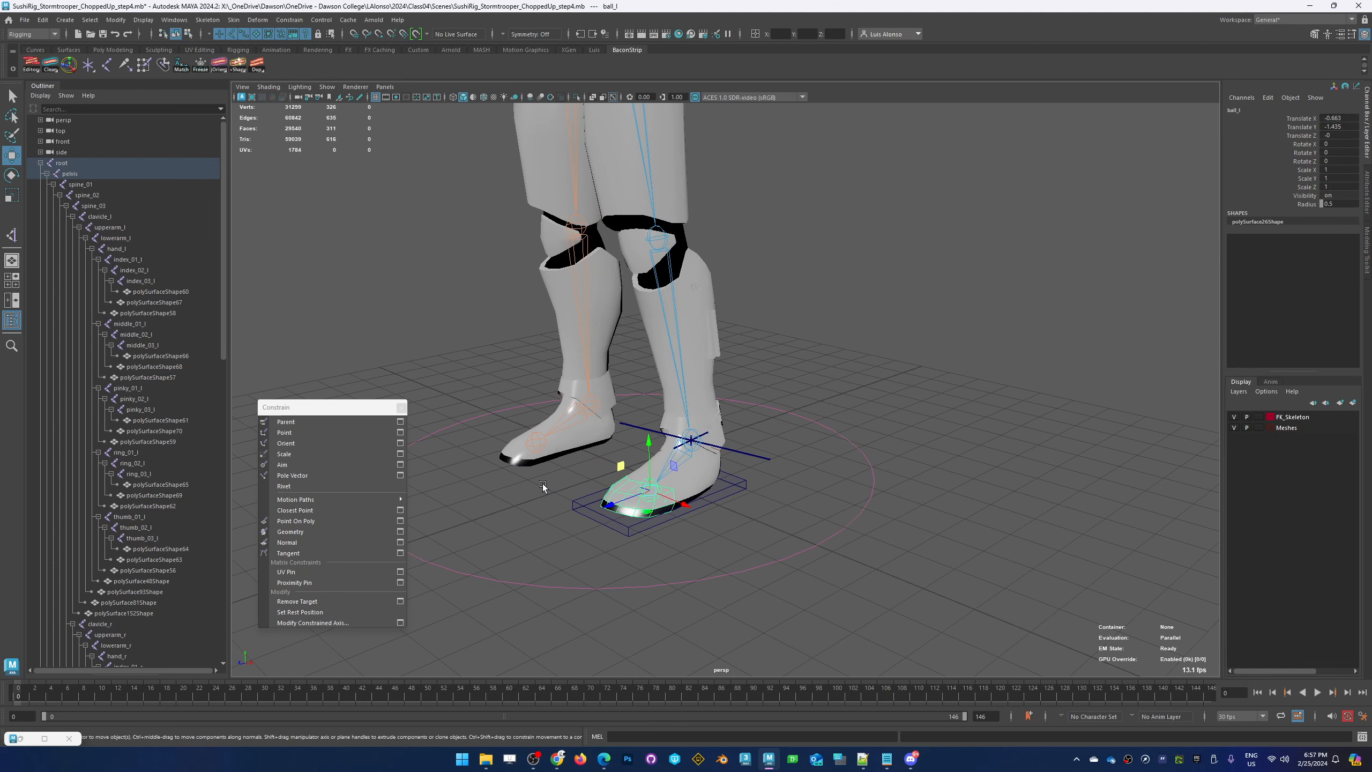
Duplicate the ankle locator and move the copy in front of the left foot, to about Translate Y 0.13 and Translate Z 4.10
left_click(763, 457)
left_click_drag(708, 502, 675, 470, "alt")
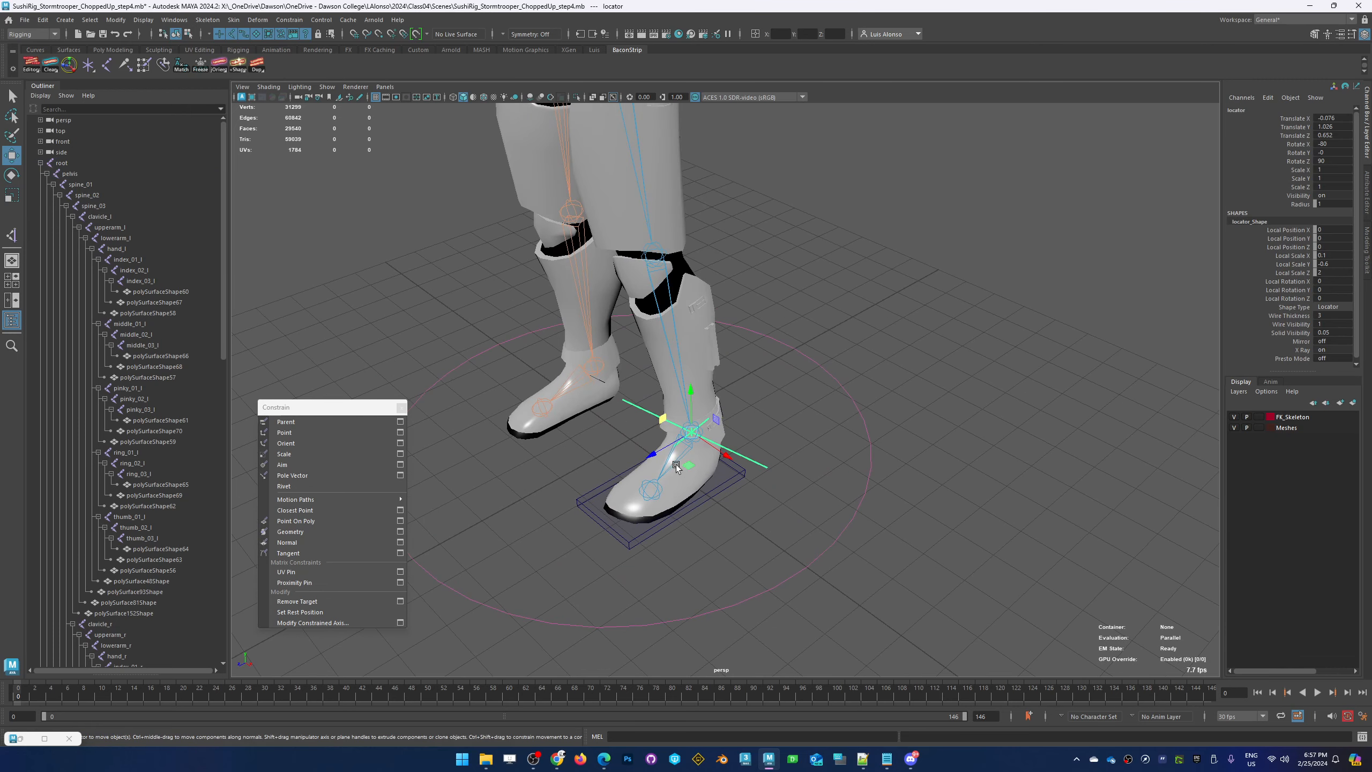
mouse_move(666, 421)
left_mouse_down("shift")
mouse_move(600, 521)
mouse_move(547, 550)
left_mouse_up("shift")
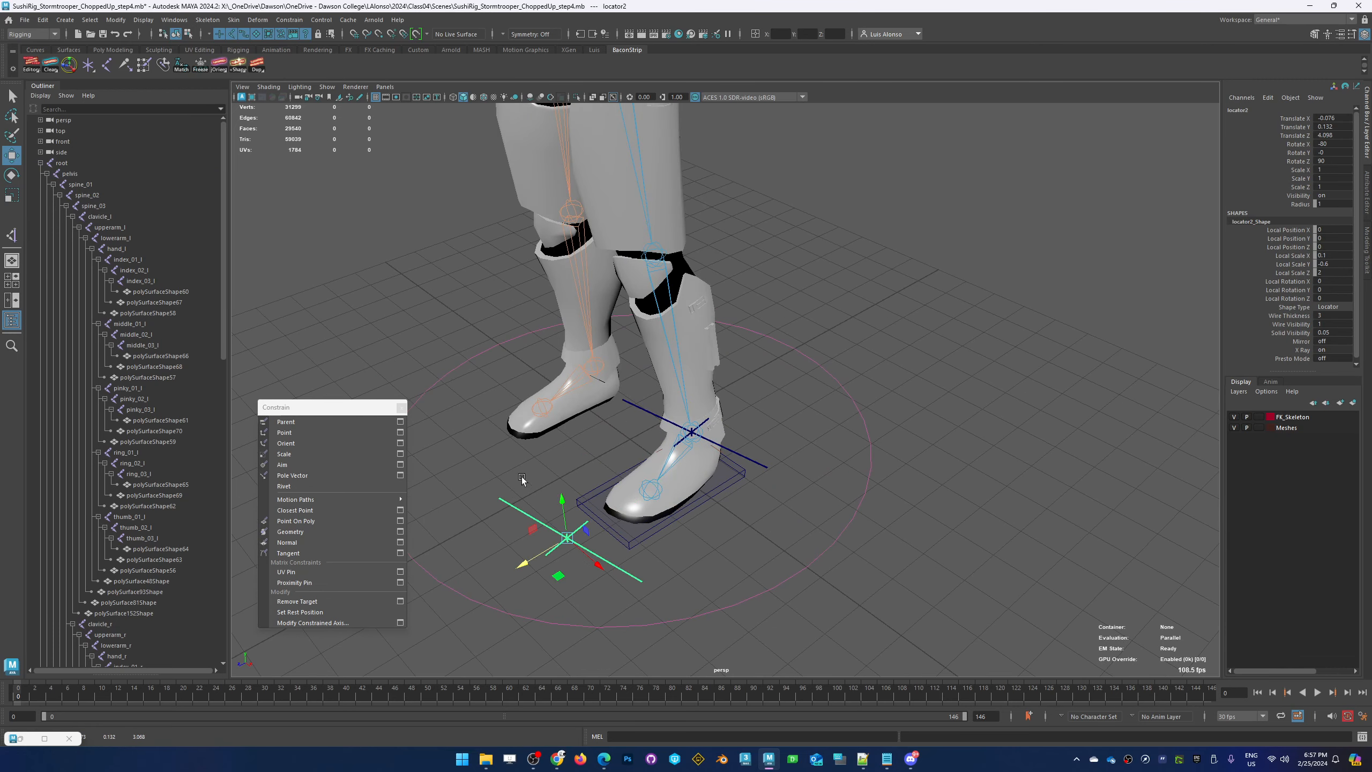
Match the duplicated locator's translation and rotation to the left foot's ball joint with Match All Transforms, leaving scale out
right_click_drag(509, 489, 508, 514, "alt")
right_click_drag(582, 404, 590, 457, "alt")
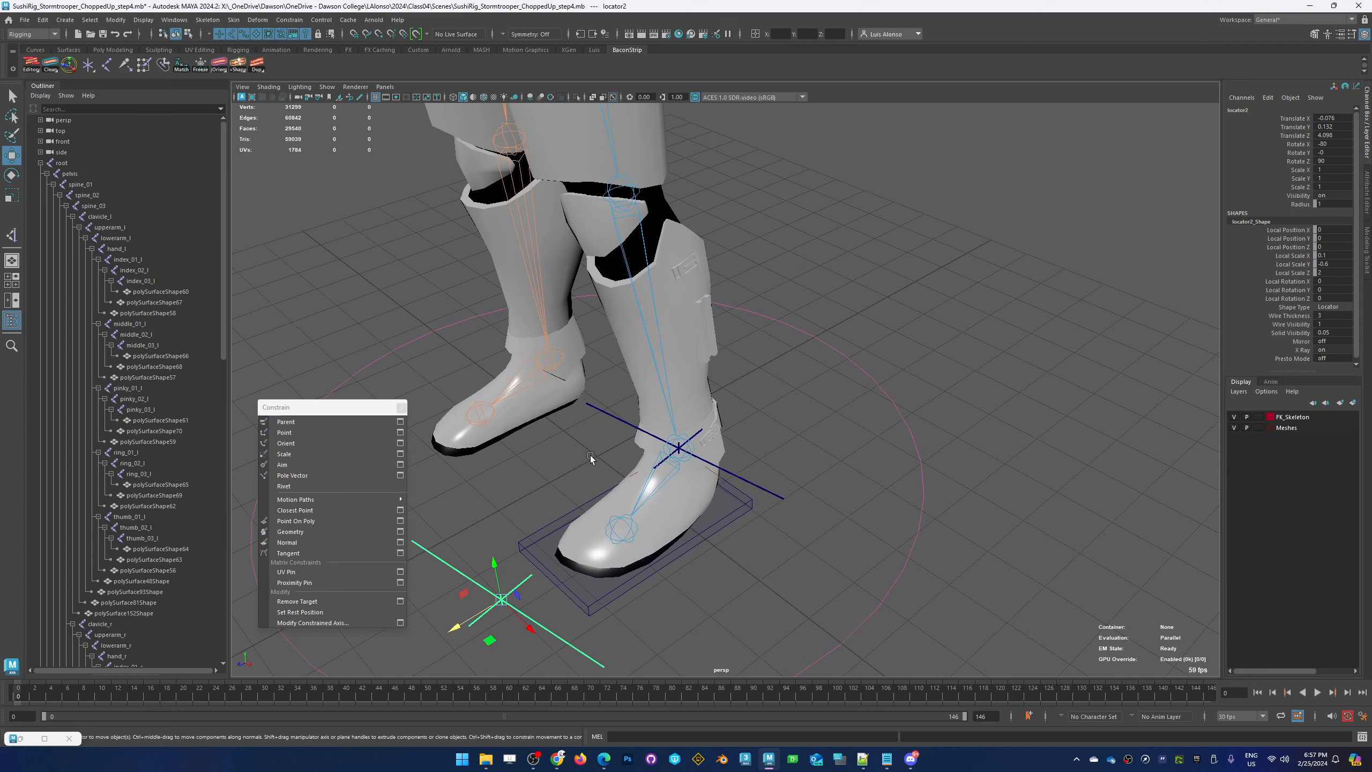
left_click(615, 521)
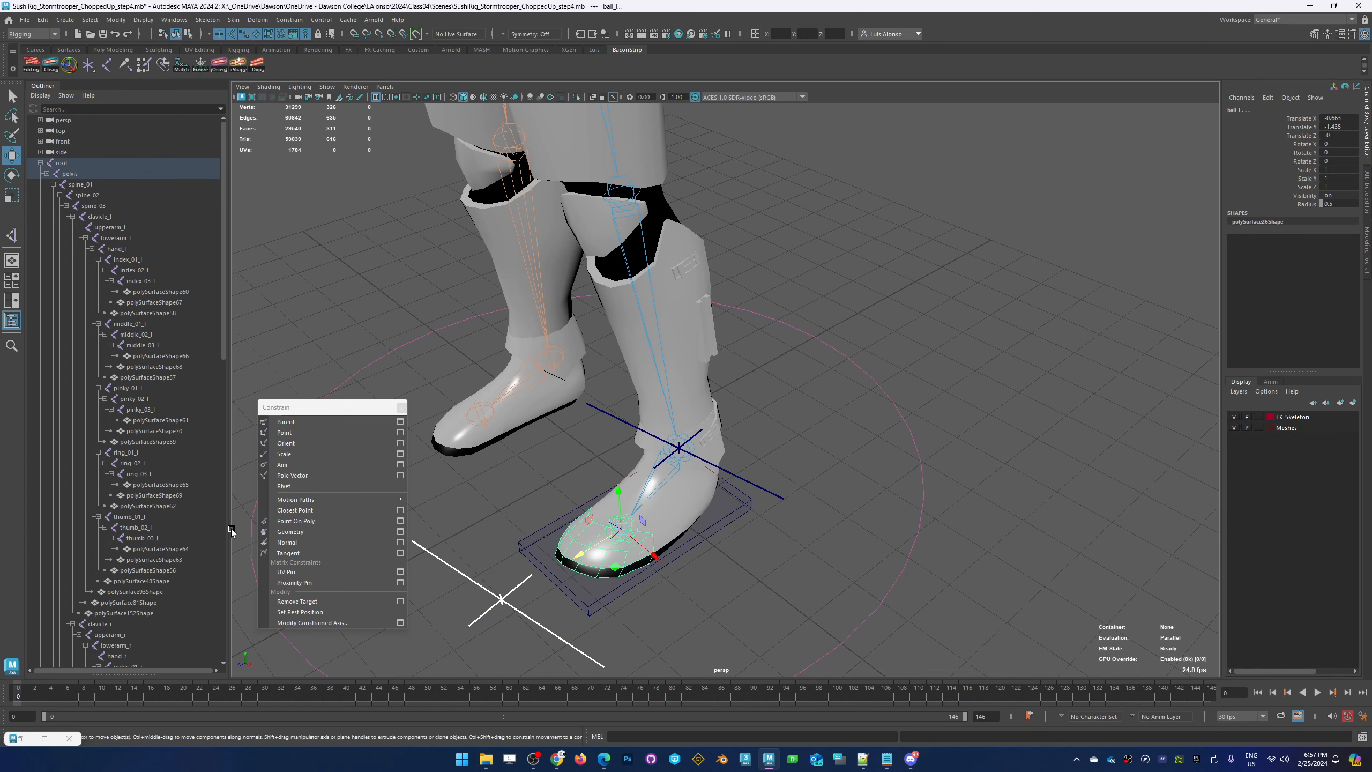
double_click(182, 66)
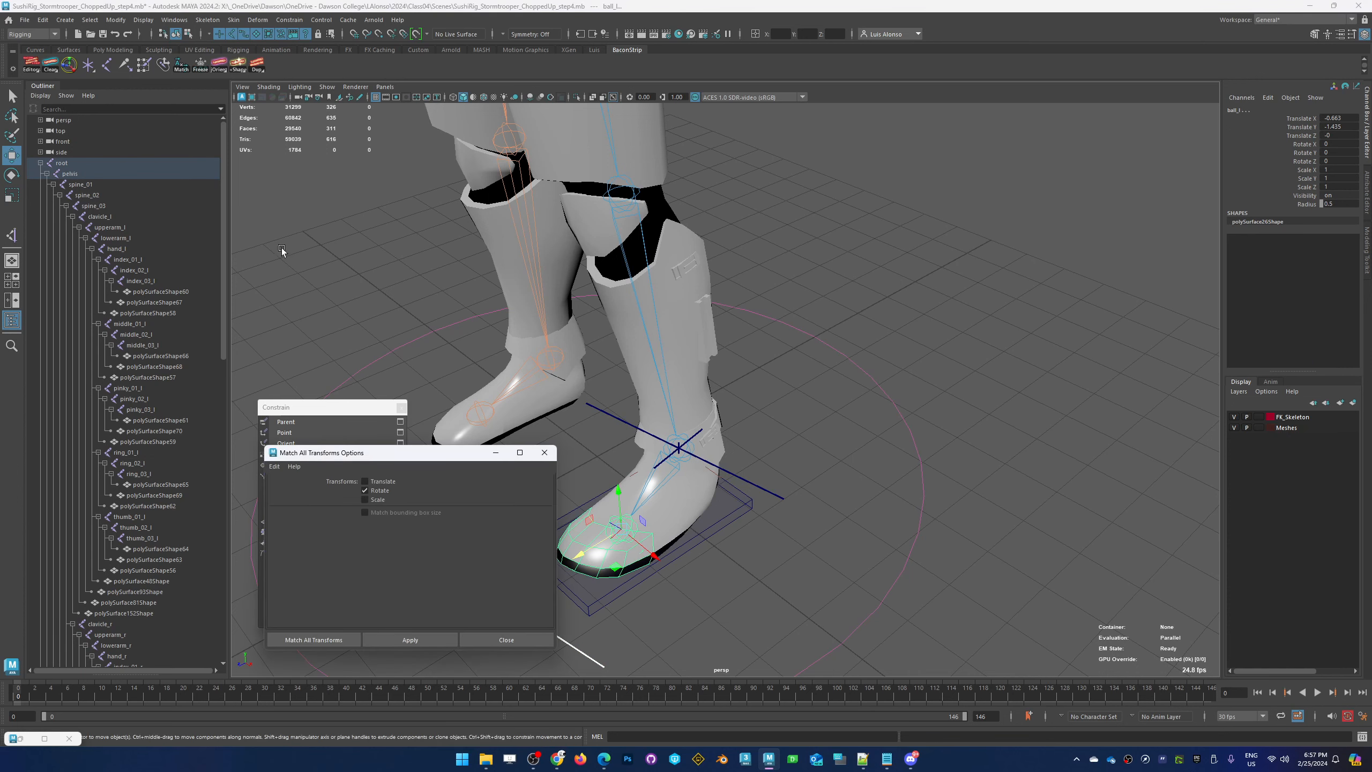
left_click(384, 481)
left_click(403, 639)
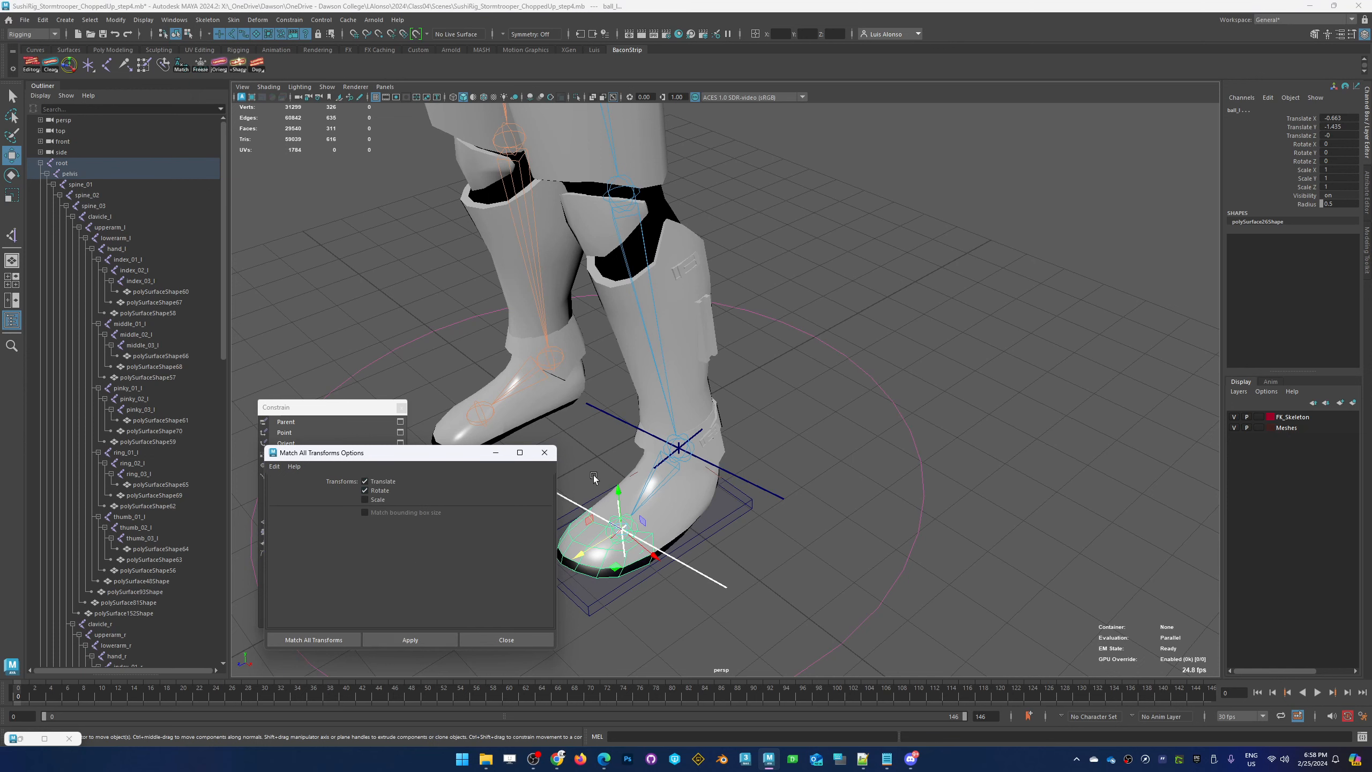
left_click(547, 454)
left_click(601, 438)
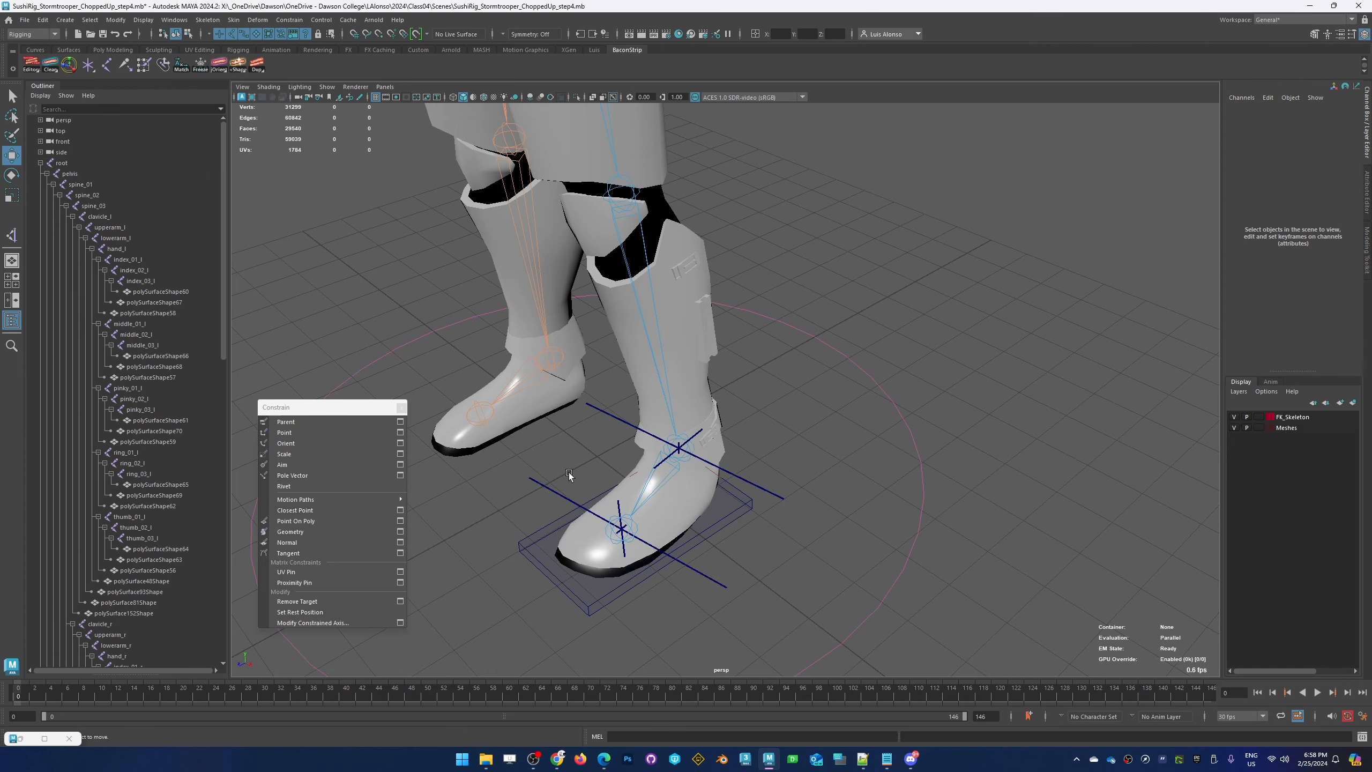
Rotate the ball locator to about 75, -47.9 and -78.8 degrees in X, Y and Z as a test, and undo the rotation
left_click(545, 487)
left_click_drag(476, 528, 607, 600, "alt")
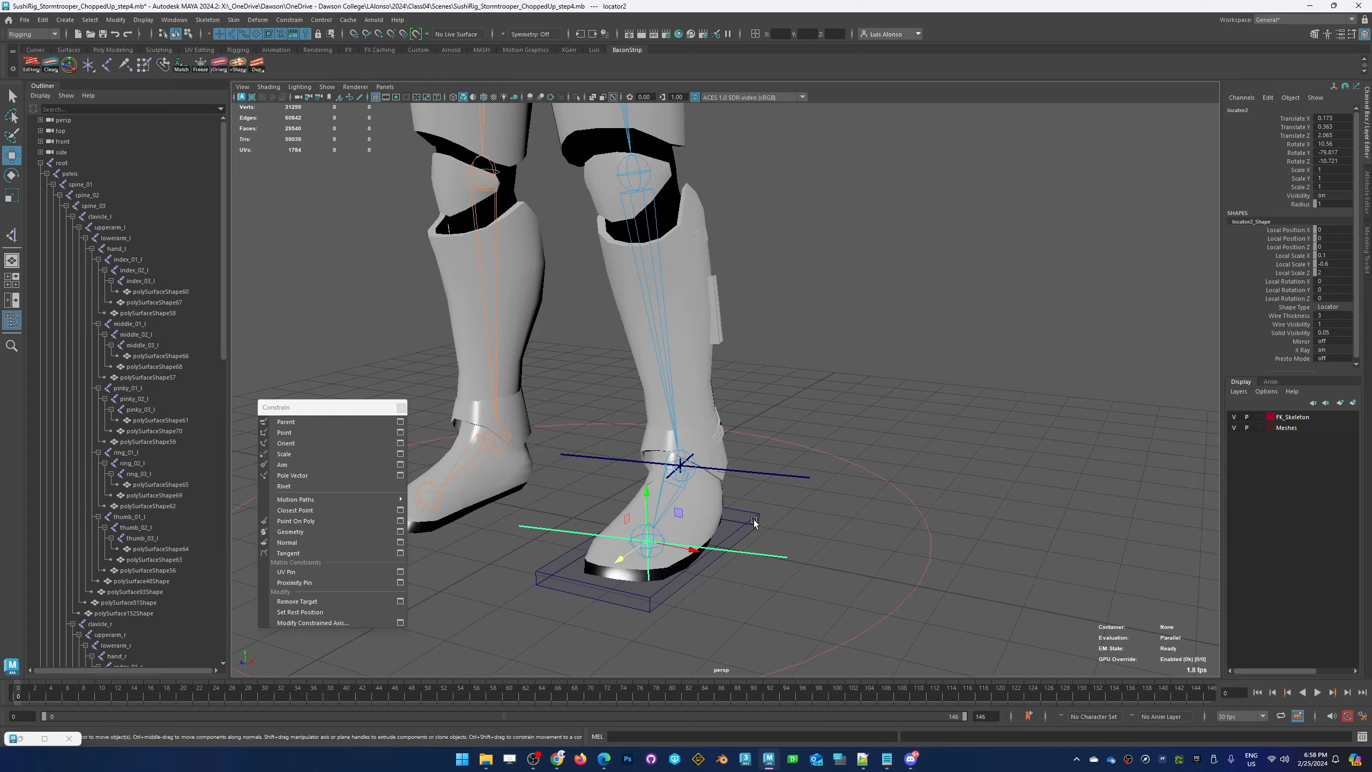
left_click_drag(753, 519, 692, 516, "alt")
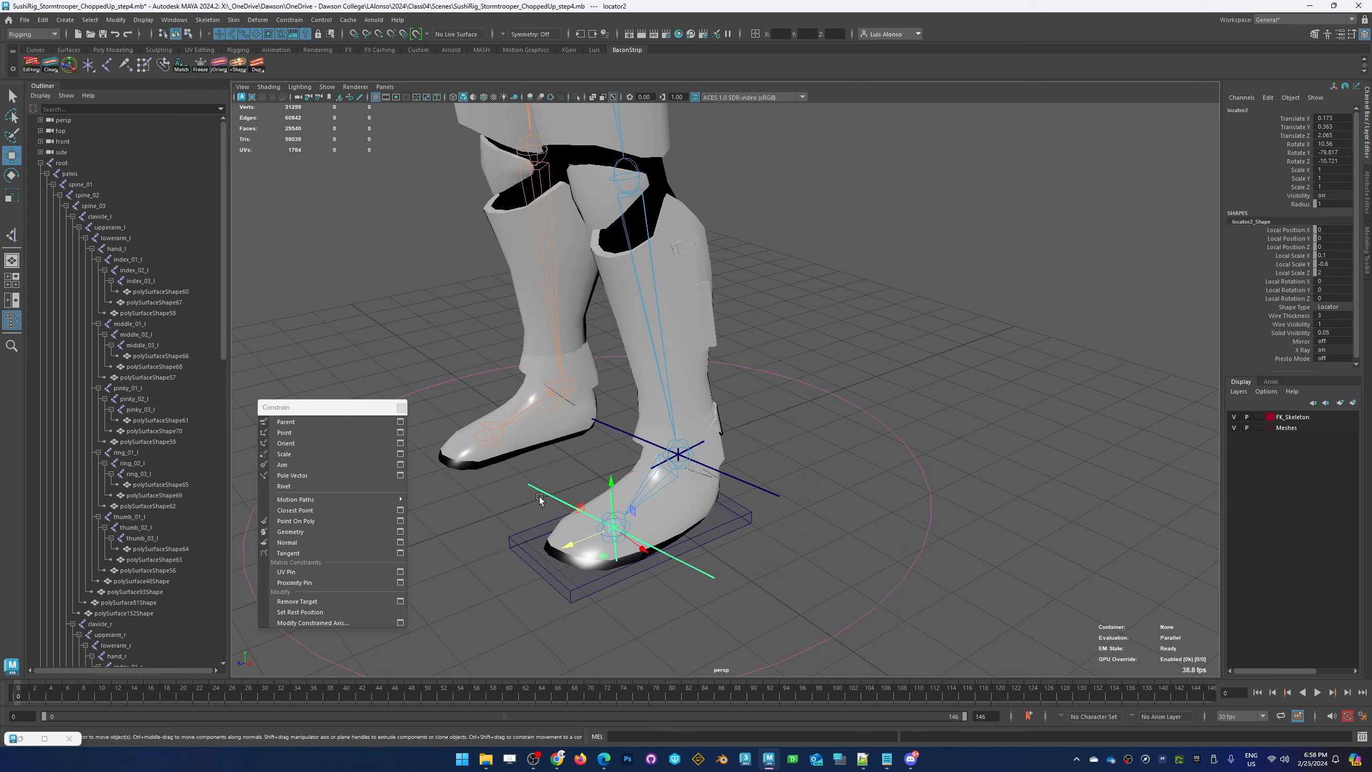
right_click_drag(539, 498, 685, 475, "alt")
middle_click_drag(628, 502, 732, 428, "alt")
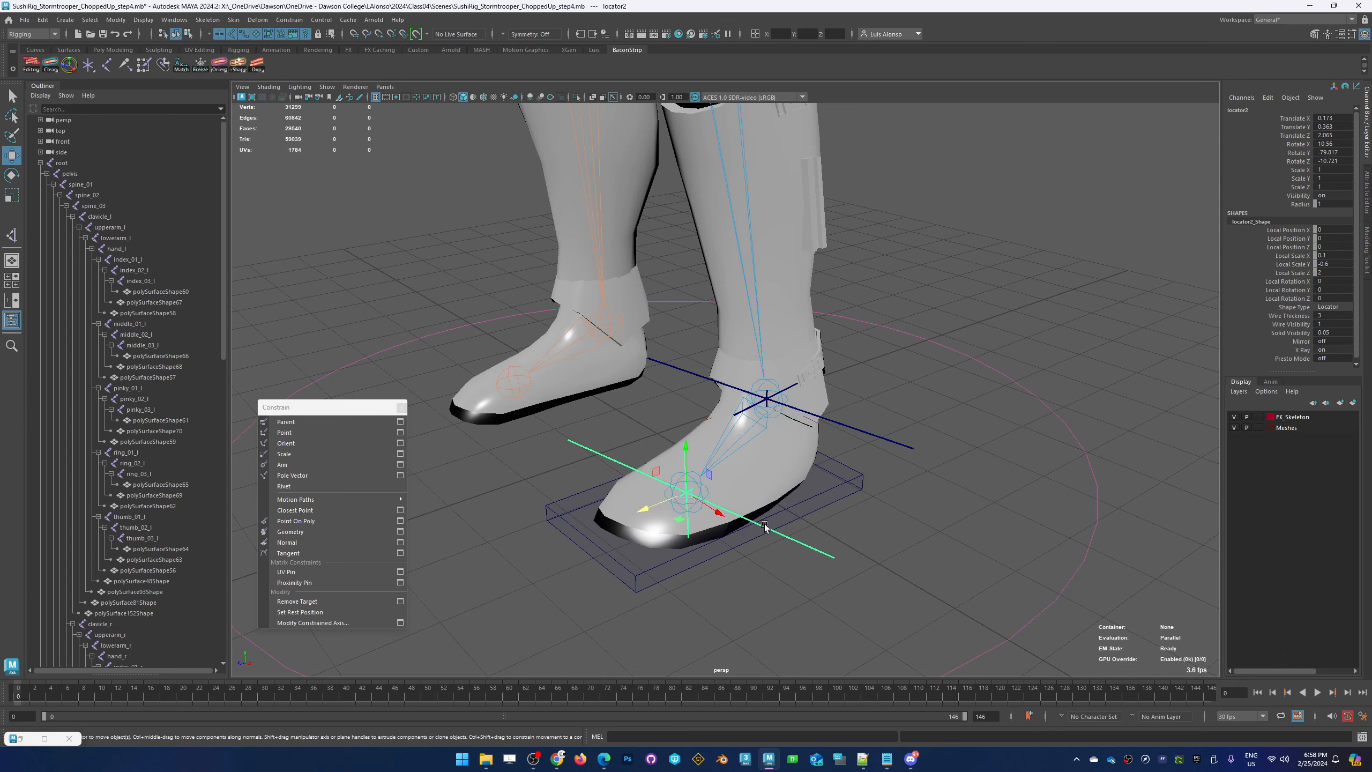
left_click(817, 582)
key("ctrl+z")
key("e")
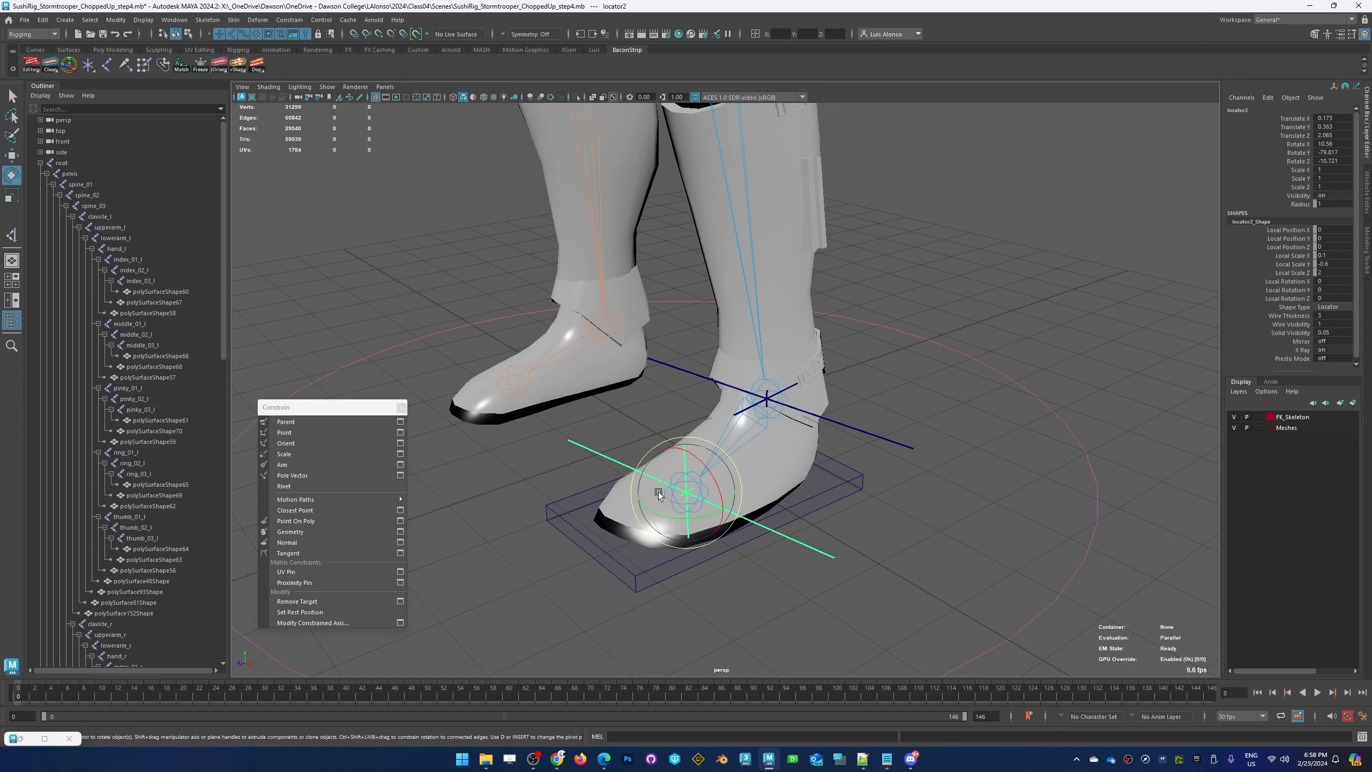
mouse_move(659, 492)
left_mouse_down()
mouse_move(670, 462)
mouse_move(652, 495)
left_mouse_up()
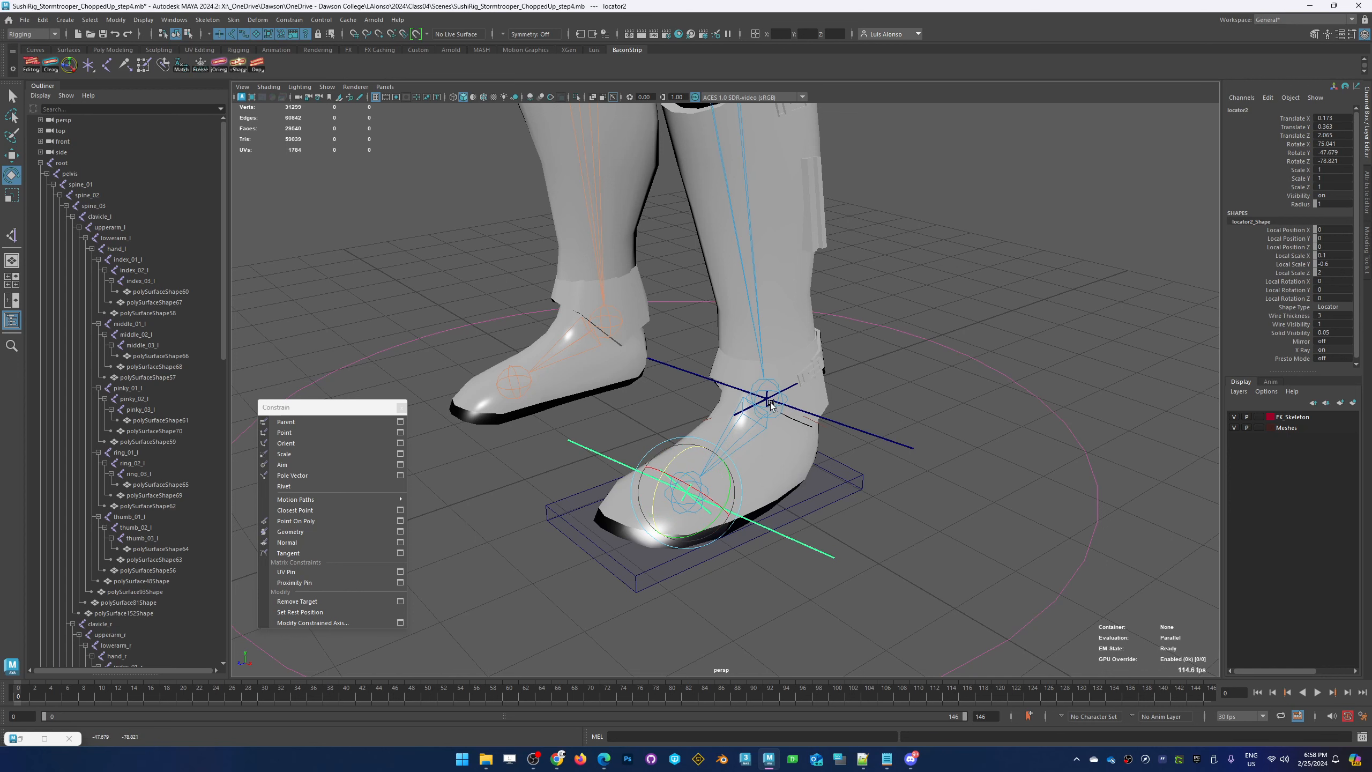
key("ctrl+z")
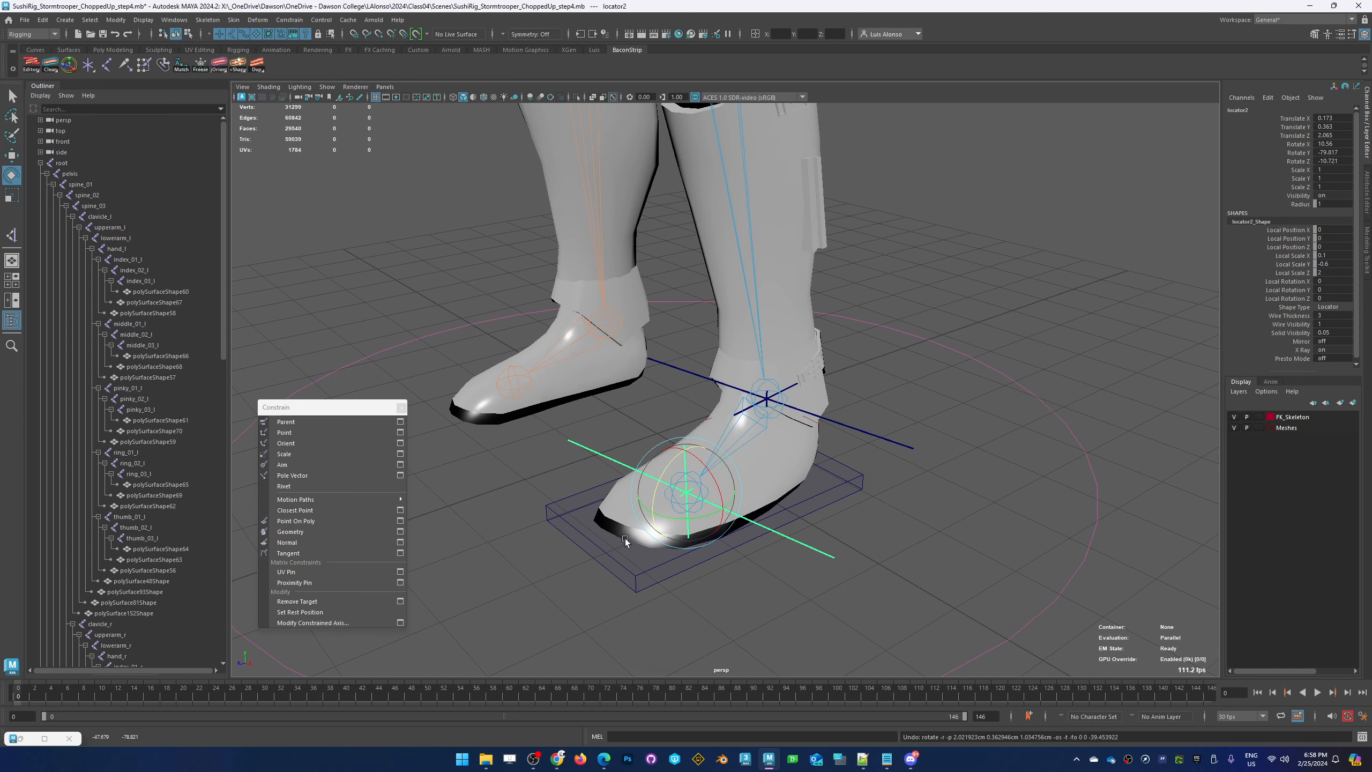
Compare the ankle locator and the ball locator around the left foot, including the IK handle at the ankle
left_click_drag(817, 440, 841, 389, "alt")
left_click(822, 408)
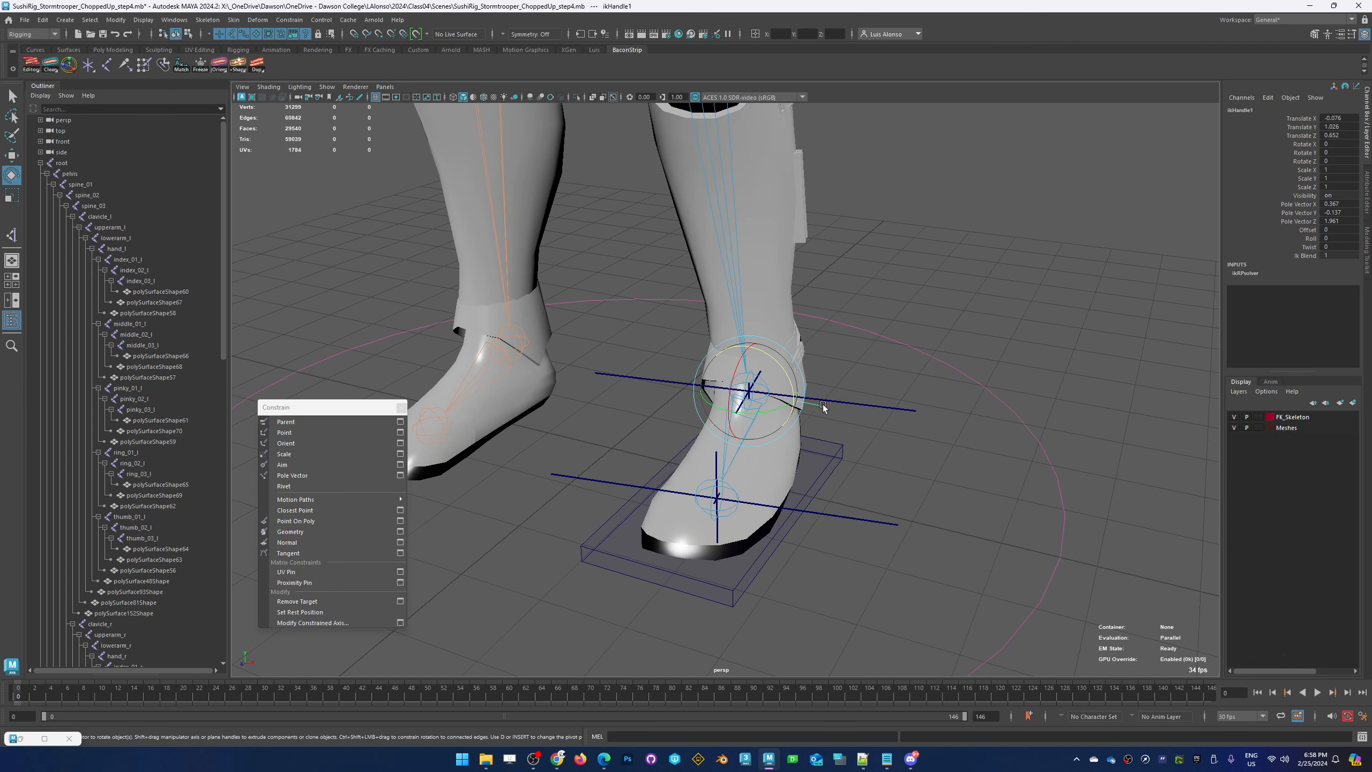
left_click(858, 403)
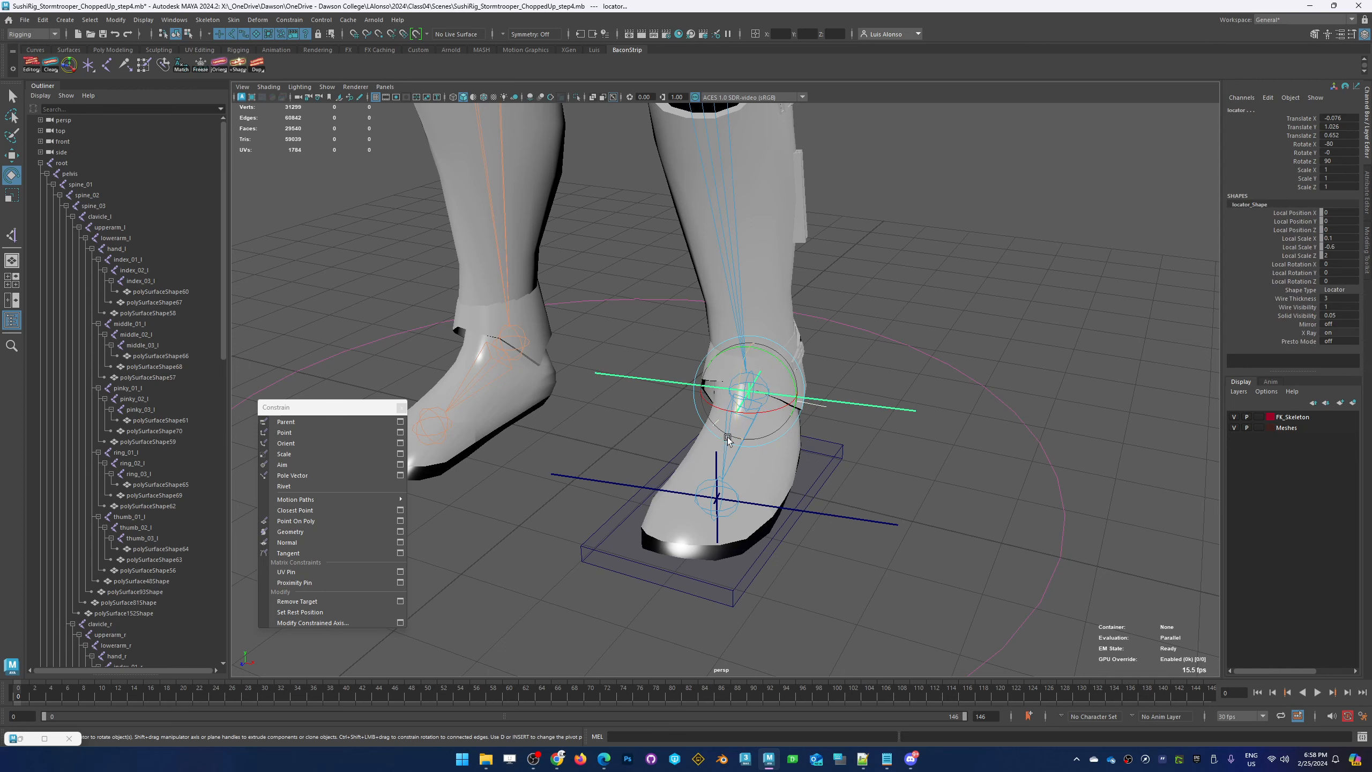
left_click_drag(935, 467, 792, 515, "alt")
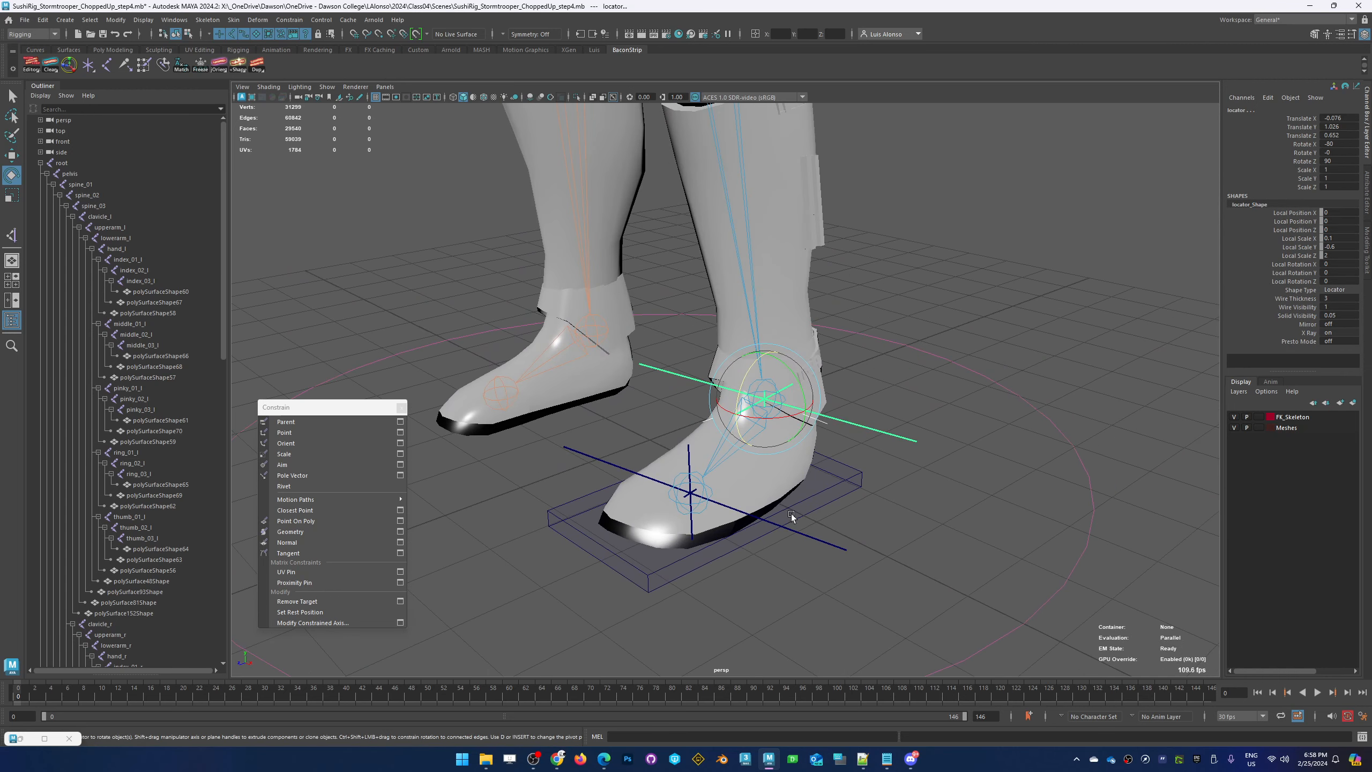
left_click_drag(865, 542, 781, 580)
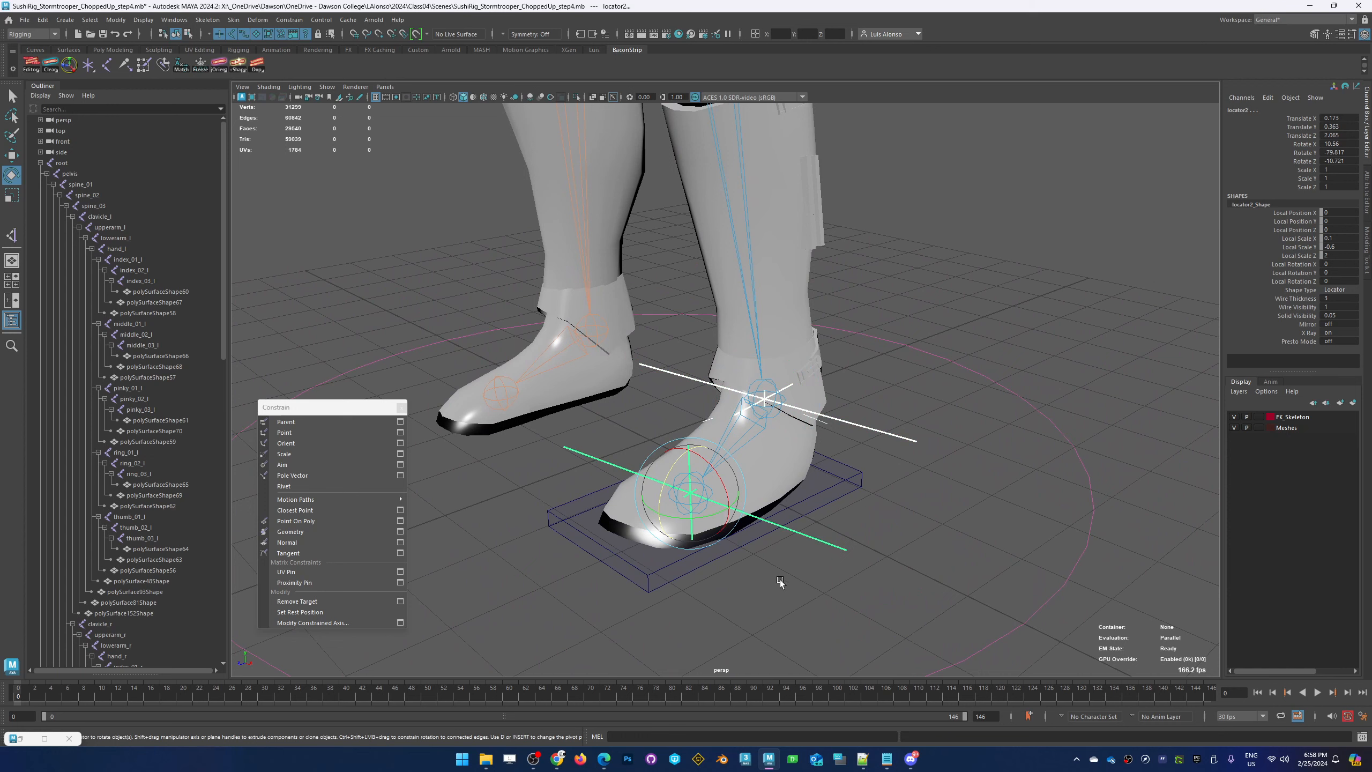
left_click(678, 564)
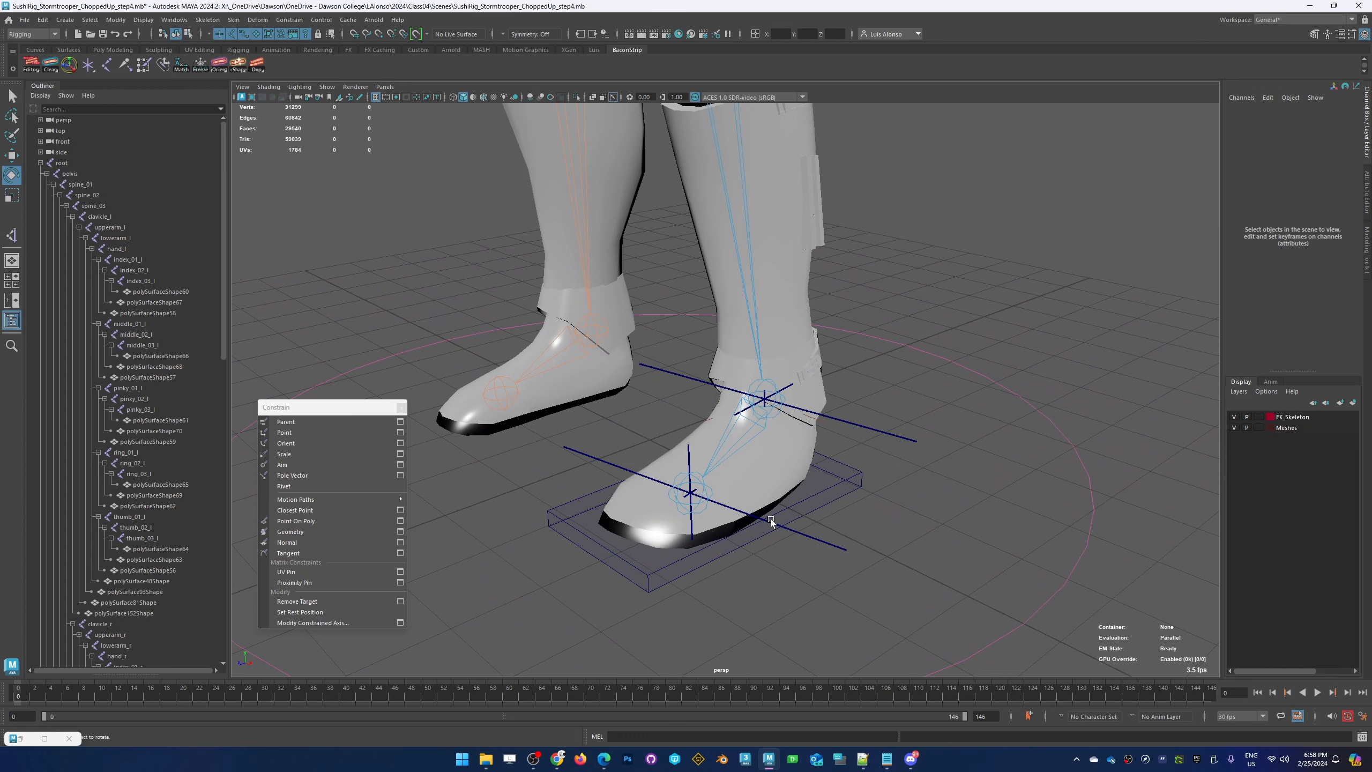
Try to parent the ball locator under the box-shaped foot control
left_click_drag(879, 468, 840, 513)
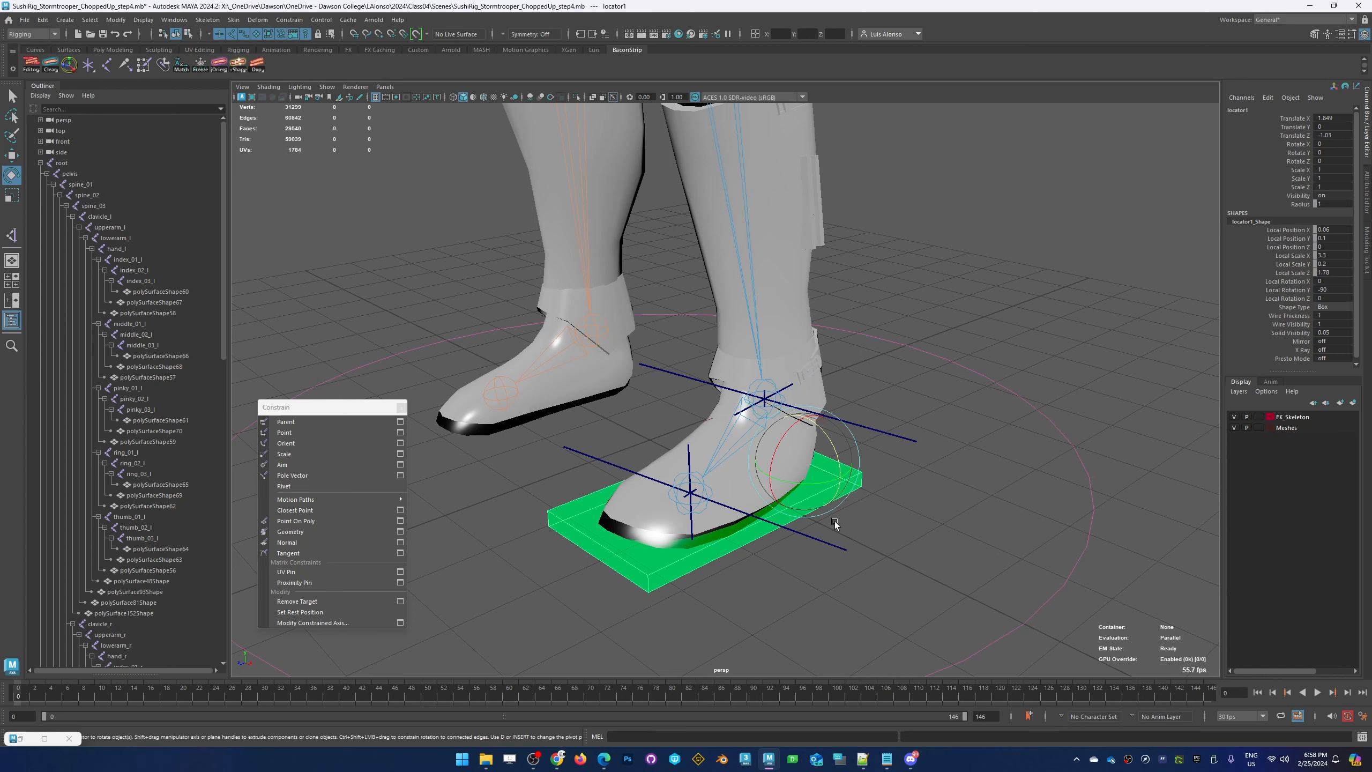
left_click(859, 539)
left_click_drag(853, 540, 829, 555)
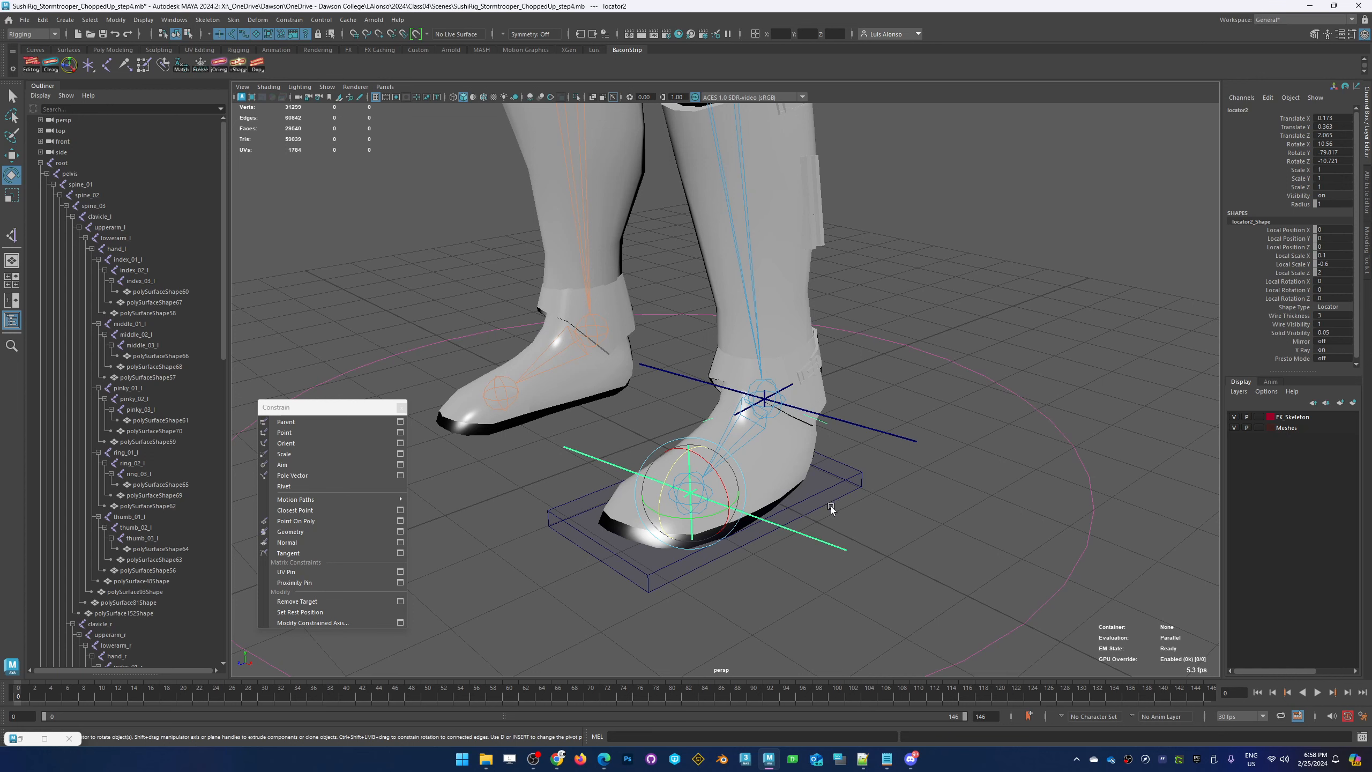
left_click_drag(836, 489, 831, 514)
key("p")
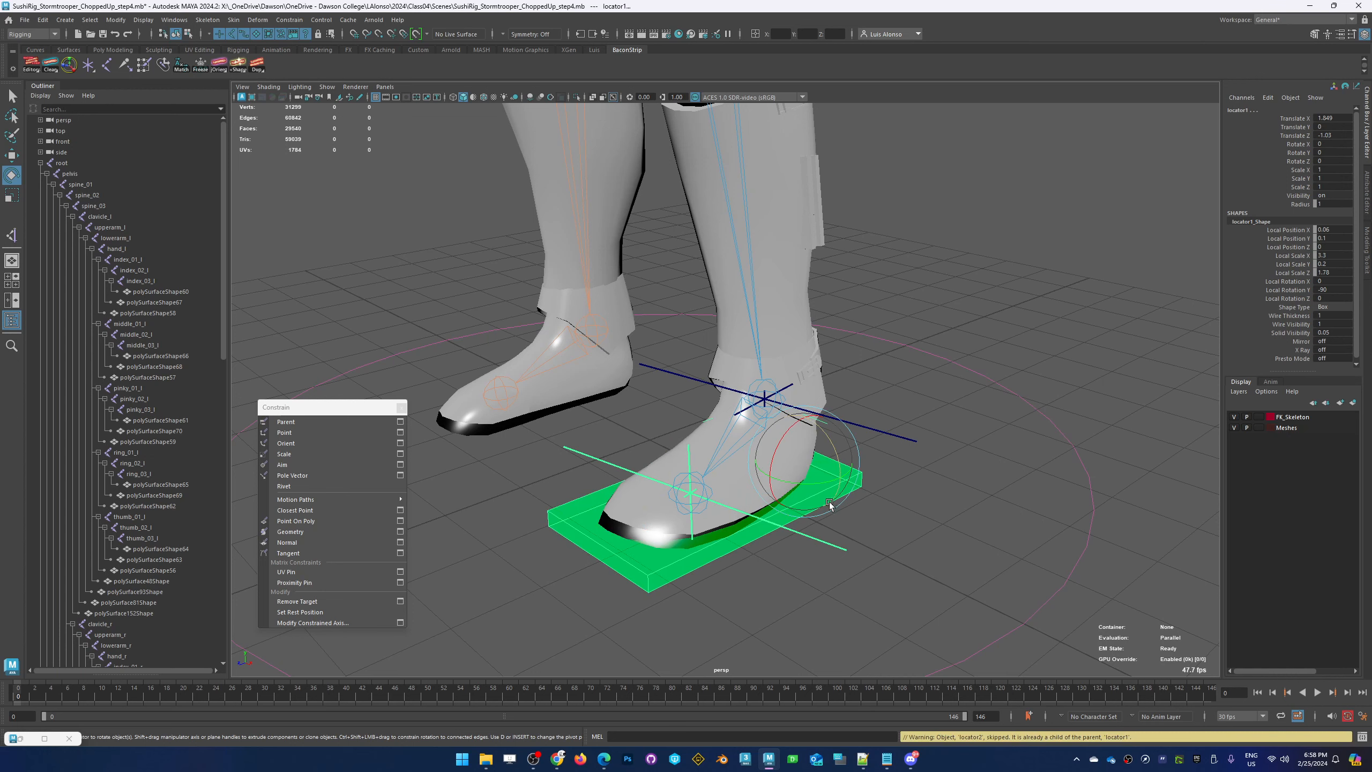
left_click(834, 554)
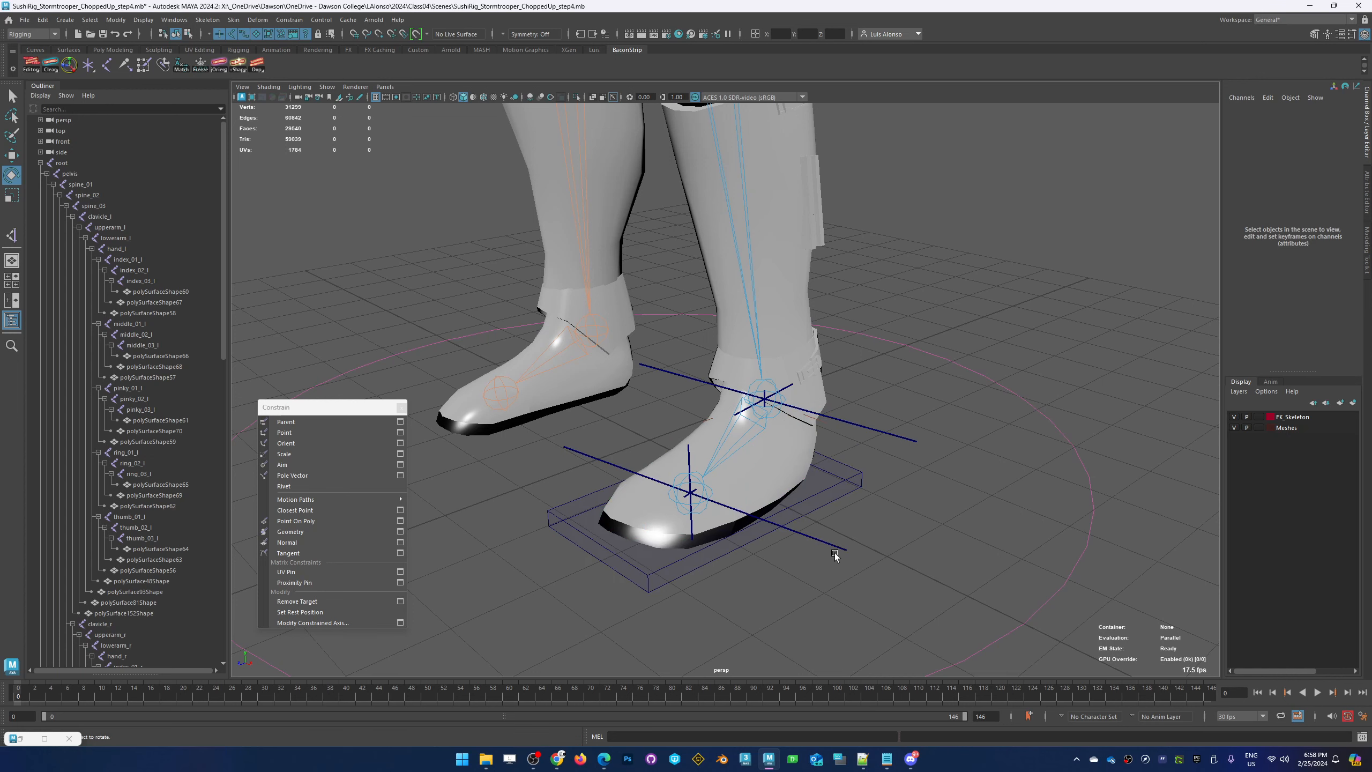
Test moving and rotating the box foot control with its child locators, and undo the changes
left_click_drag(843, 540, 810, 562)
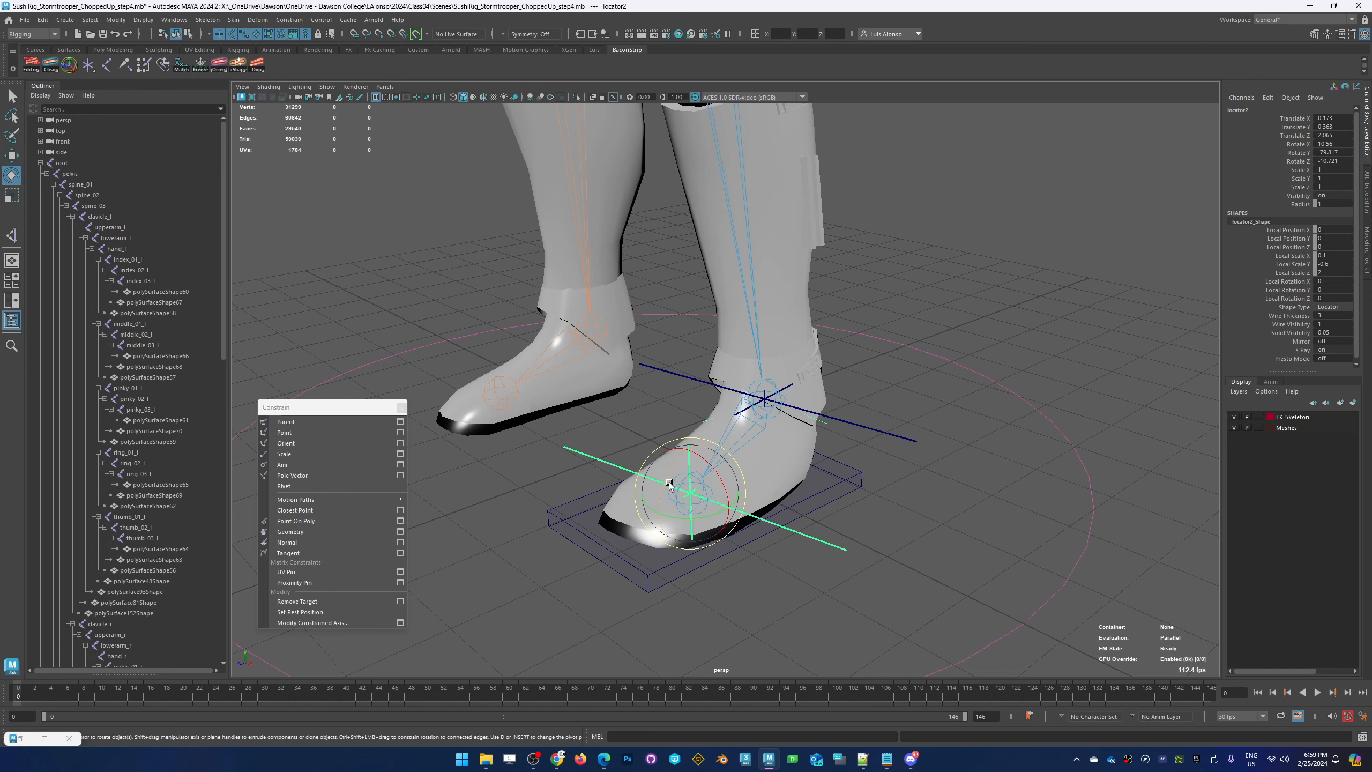
left_click_drag(675, 461, 879, 470)
left_click(837, 498)
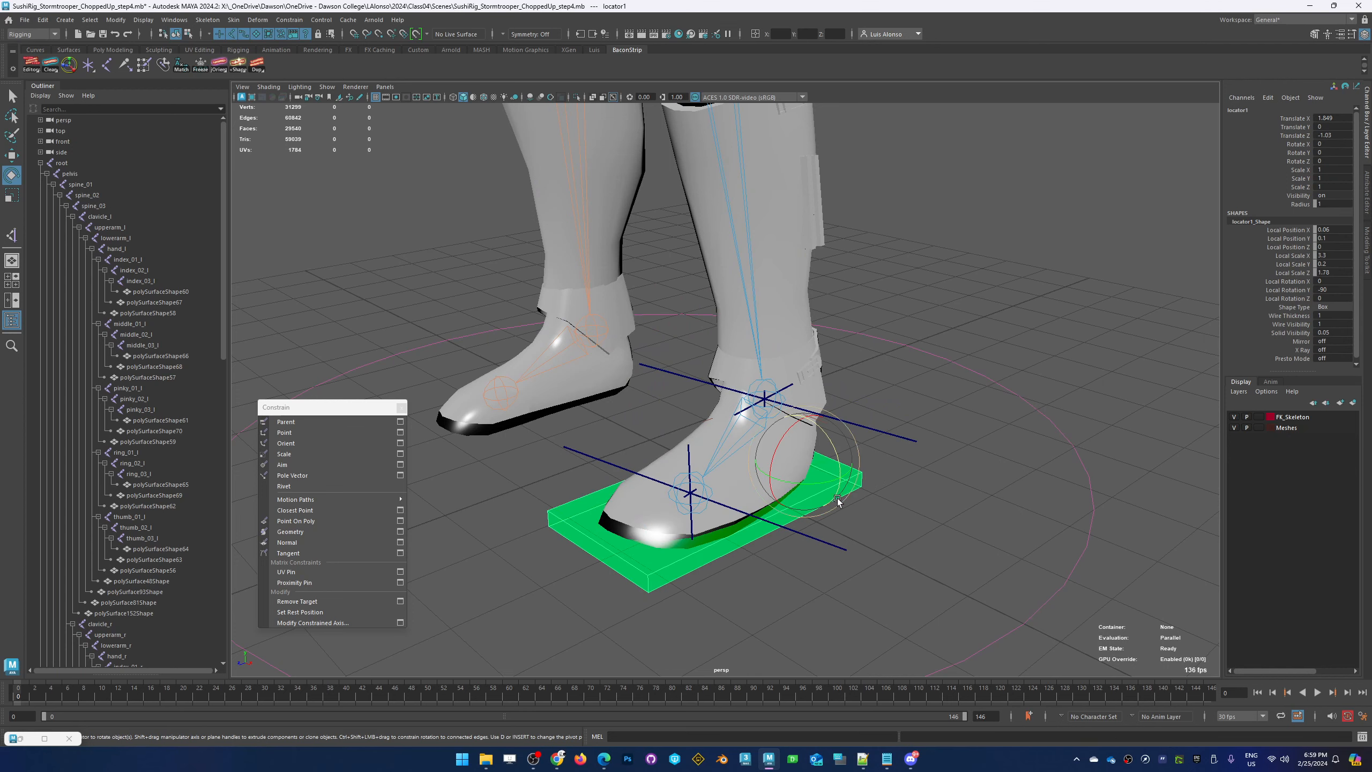
key("w")
mouse_move(777, 439)
left_mouse_down()
mouse_move(693, 354)
mouse_move(718, 416)
mouse_move(814, 459)
mouse_move(783, 449)
left_mouse_up()
key("ctrl+z")
key("e")
key("ctrl+z")
Rotate the ball locator by about -62.8 degrees around its Z axis to test the toe pivot, and undo the rotation
middle_click_drag(635, 462, 656, 409, "alt")
right_click_drag(656, 410, 693, 433, "alt")
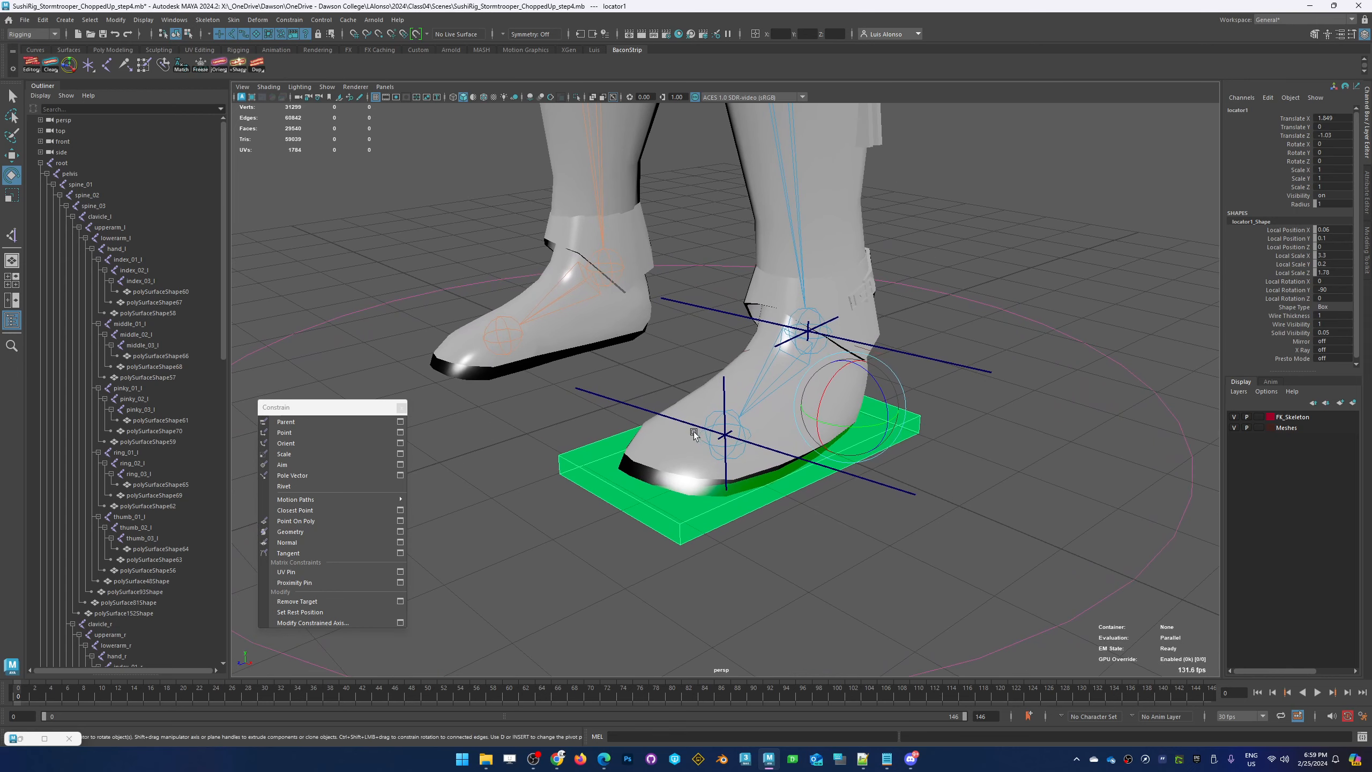
left_click(633, 405)
left_click_drag(709, 405, 733, 591)
key("ctrl+z")
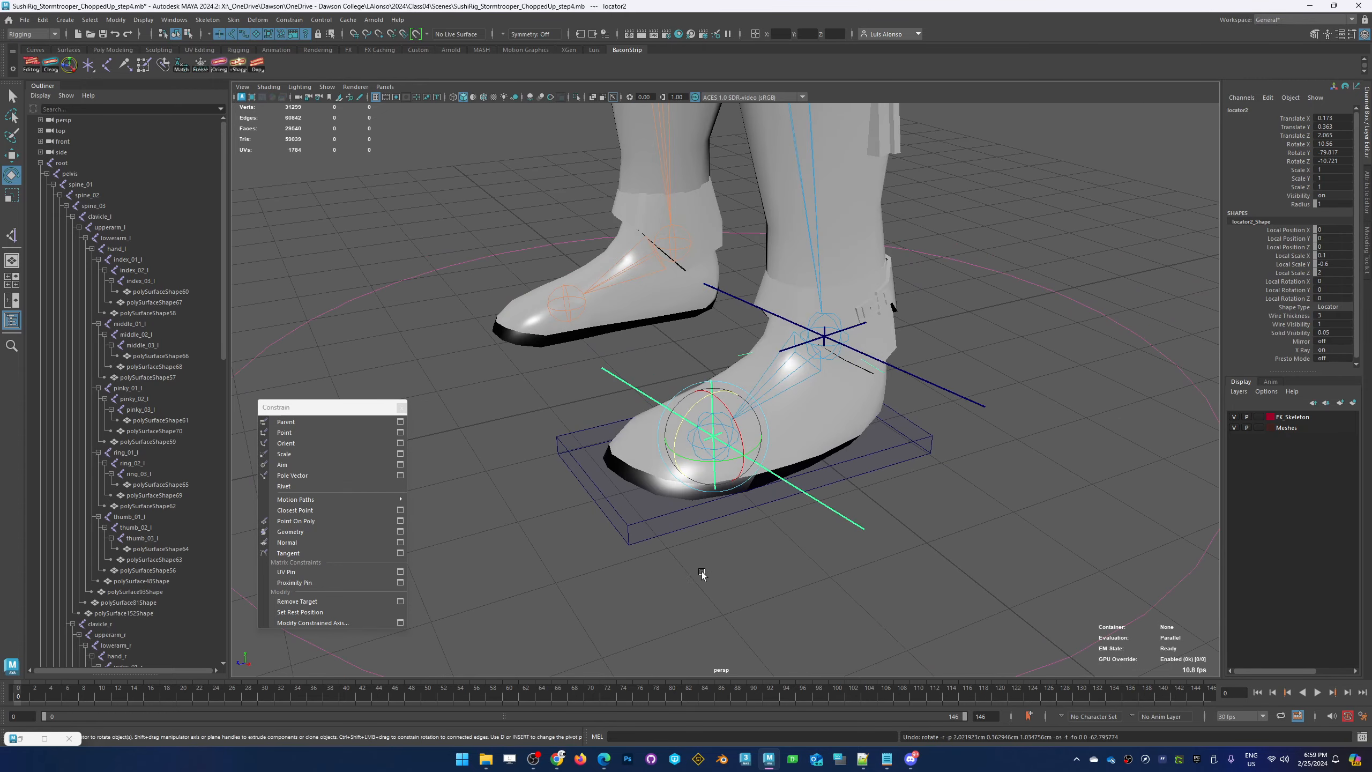
Duplicate the ball locator forward past the toe tip to about Translate Z 3.32, and undo the duplication
left_click_drag(708, 596, 773, 621, "alt")
left_click(773, 621)
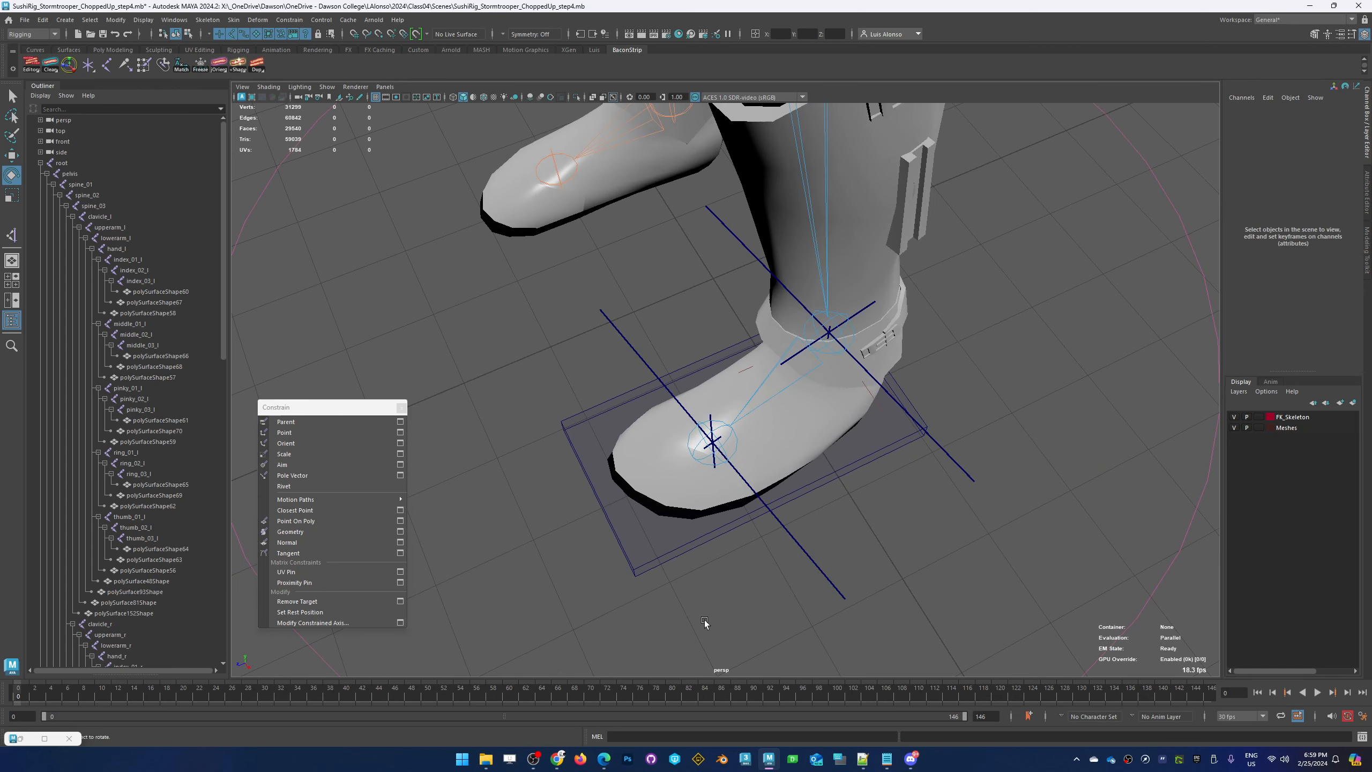
left_click(828, 579)
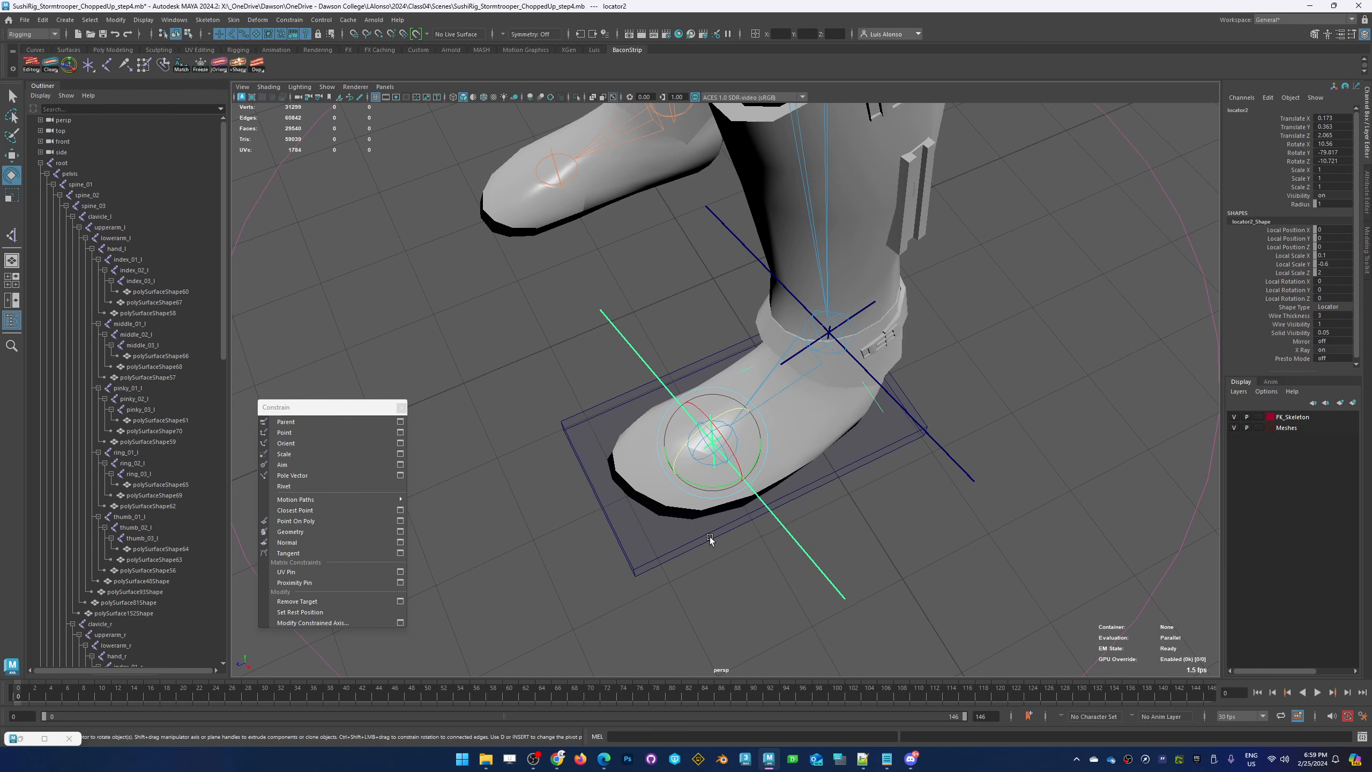
key("w")
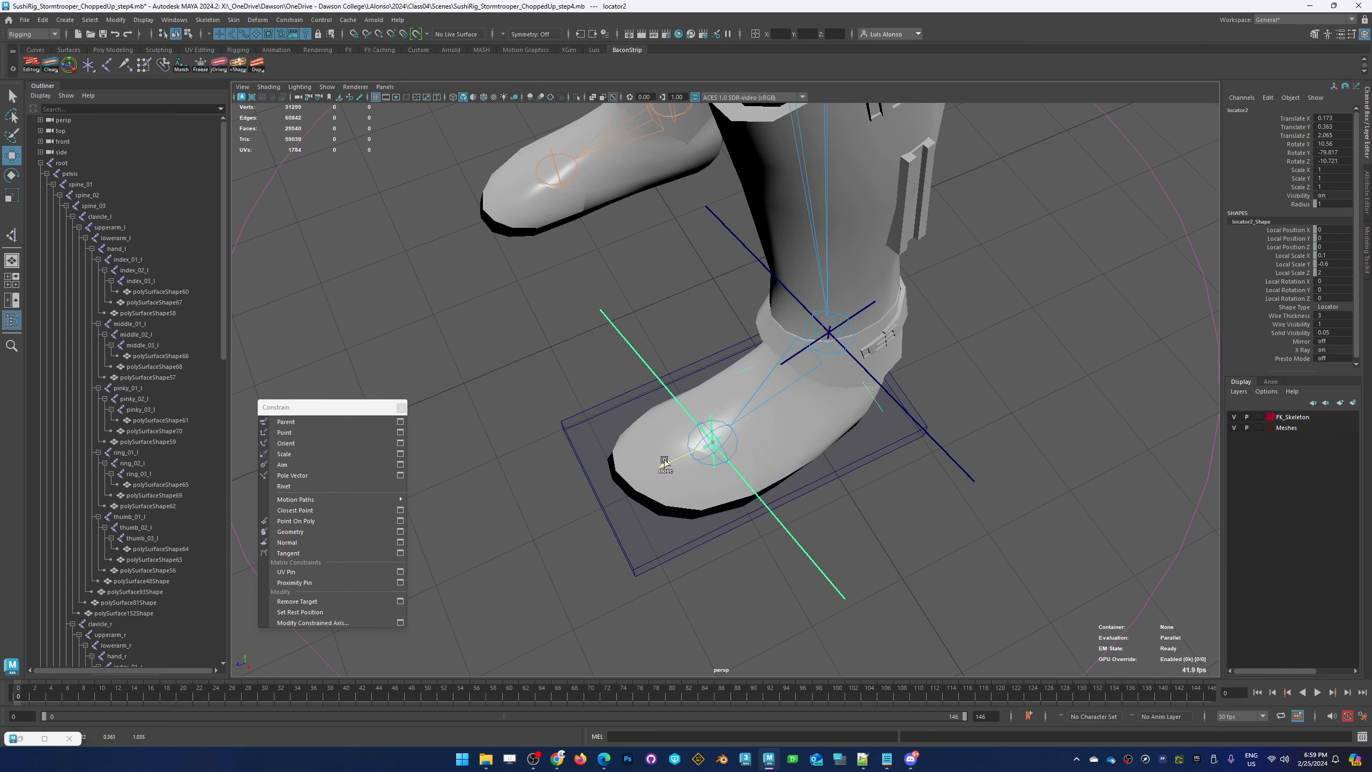
left_click_drag(664, 461, 558, 502, "shift")
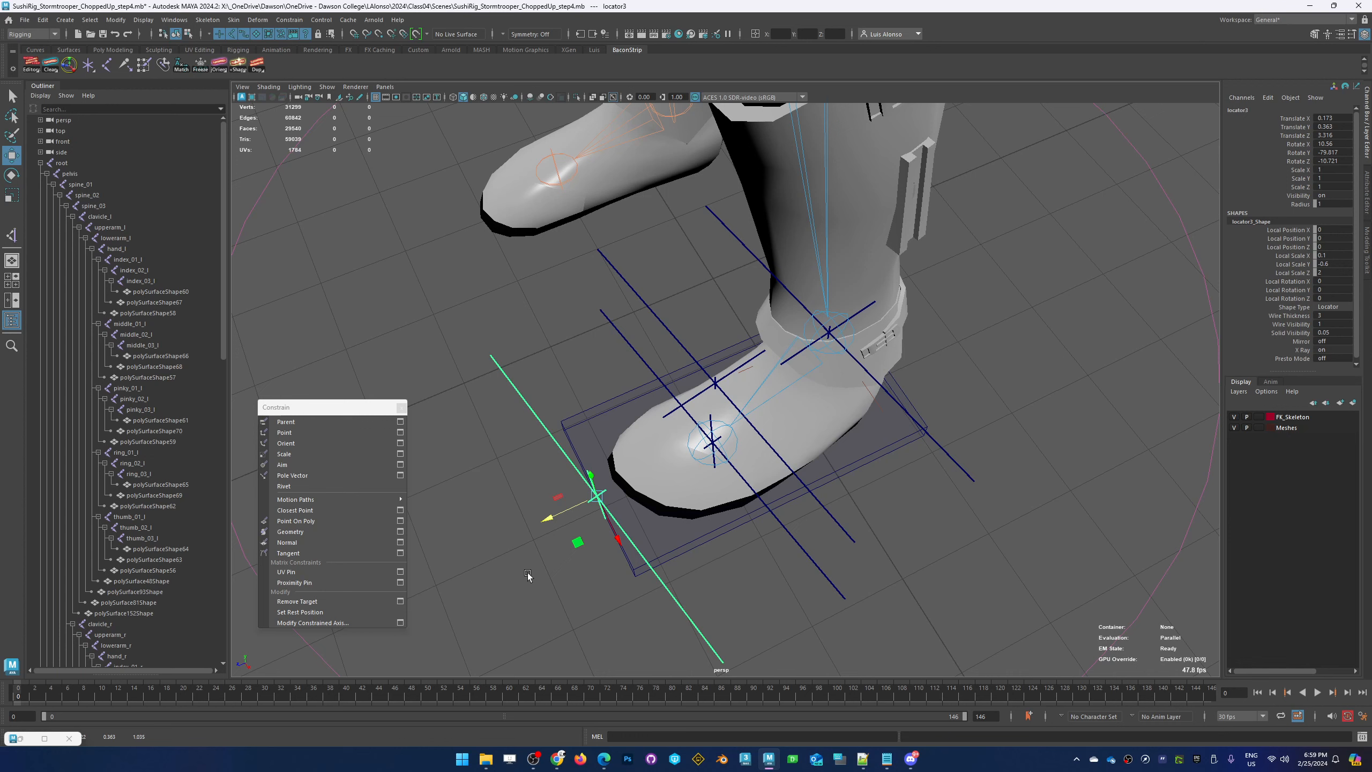
key("ctrl+z")
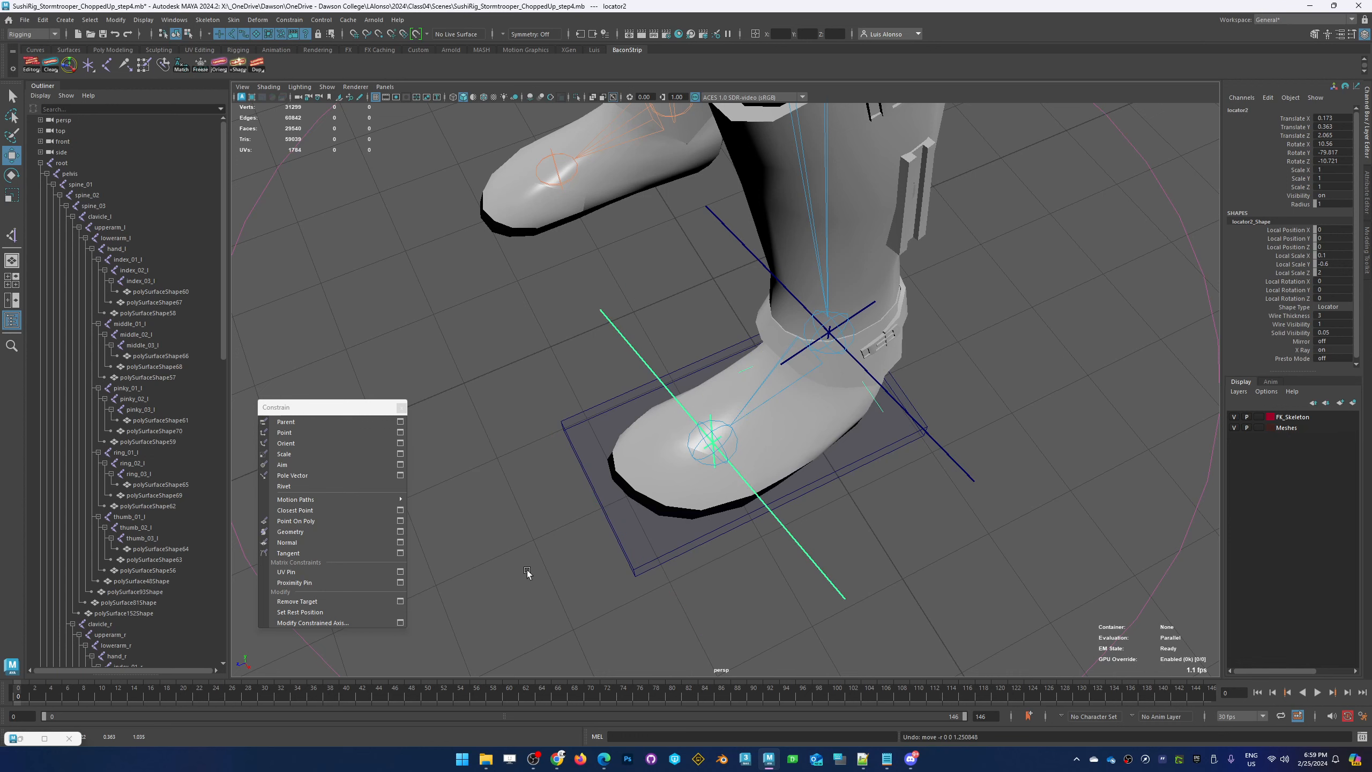
key("w")
Examine the ball locator's placement relative to the ankle locator and the box control from the front of the left foot
left_click_drag(711, 610, 733, 590, "alt")
left_click(886, 486)
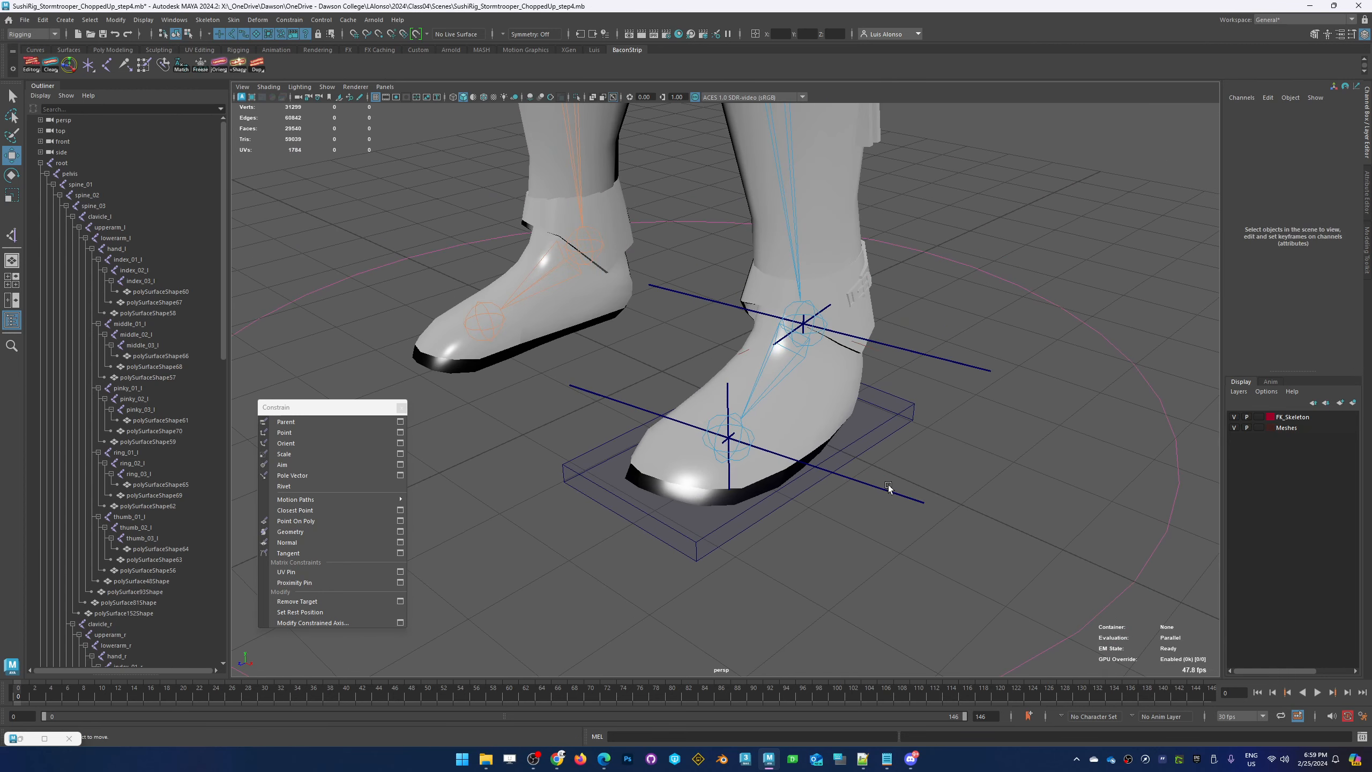
left_click(883, 495)
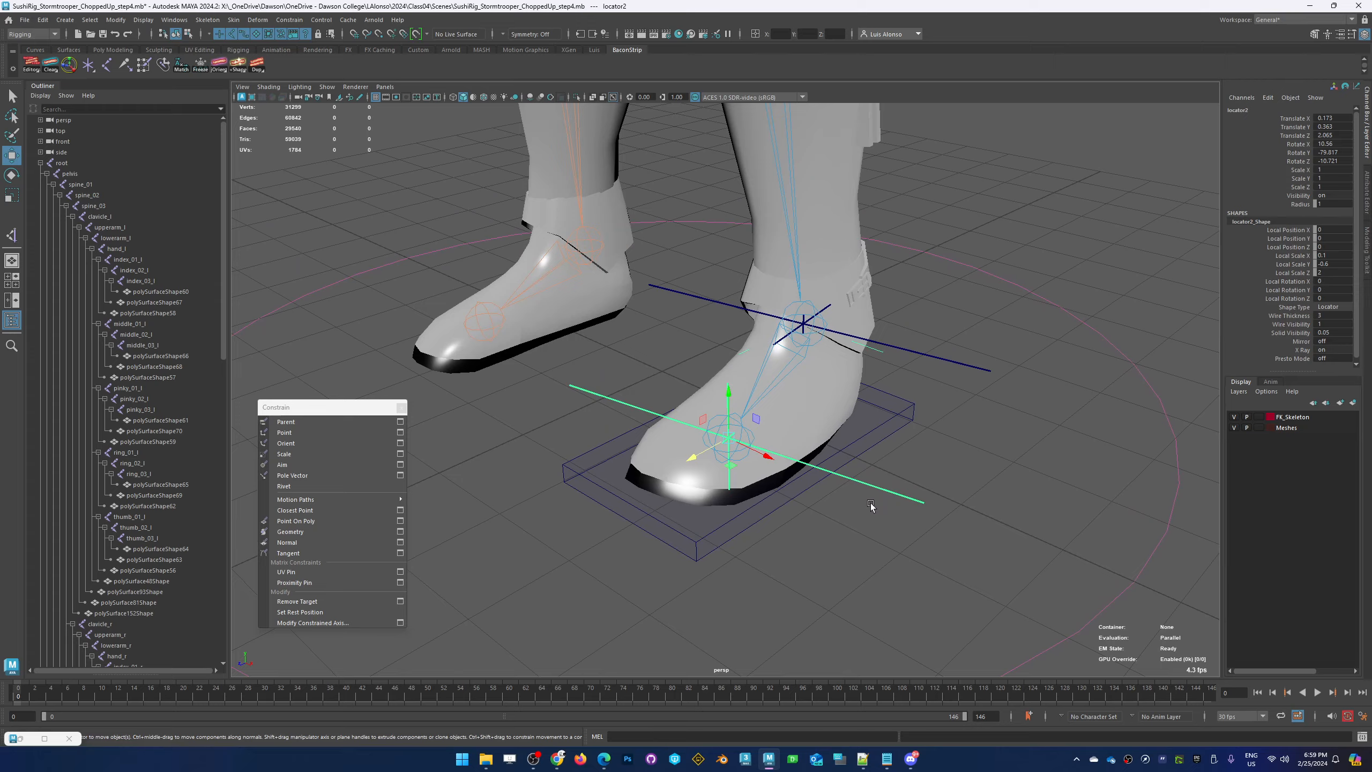
mouse_move(828, 548)
left_mouse_down("alt")
mouse_move(772, 555)
mouse_move(772, 535)
mouse_move(778, 558)
mouse_move(750, 564)
mouse_move(782, 545)
mouse_move(837, 552)
left_mouse_up("alt")
left_click(843, 550)
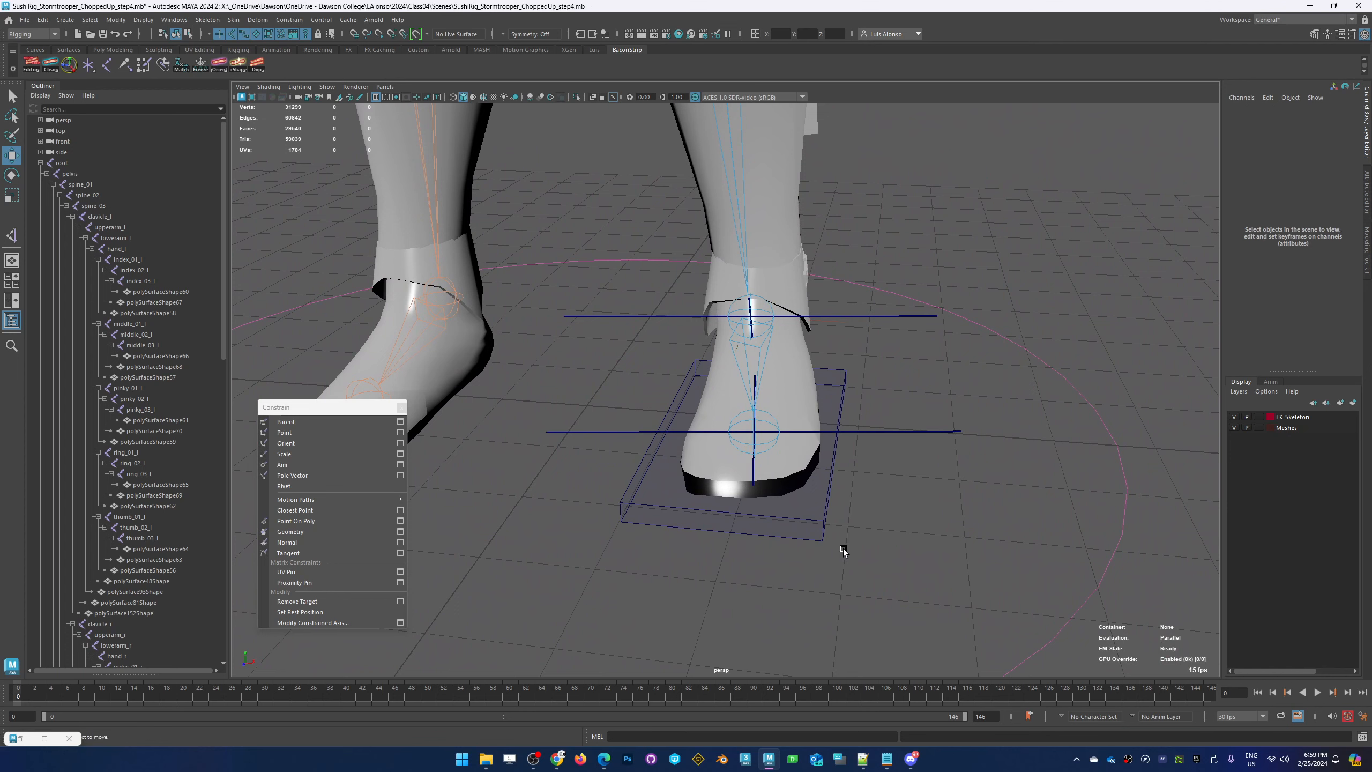
left_click(909, 432)
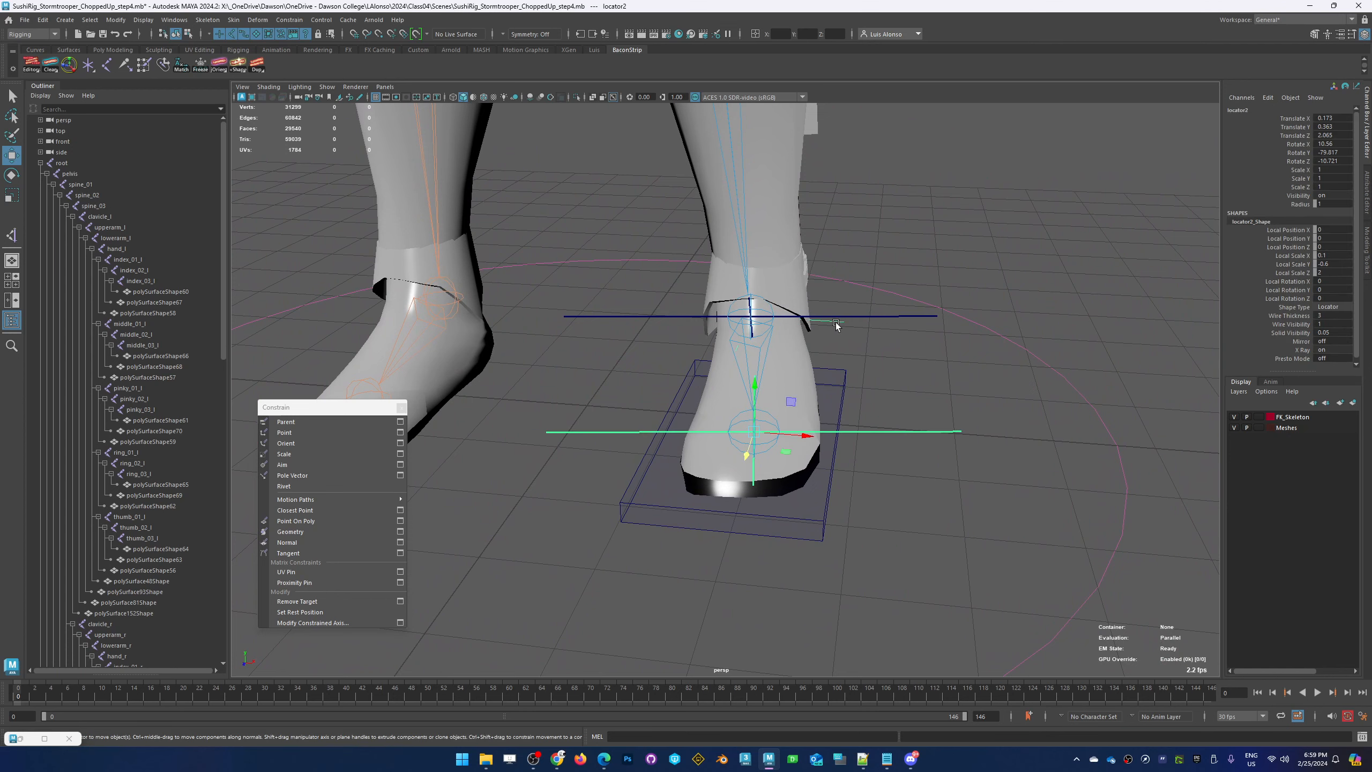
Create a Bacon Locator and set its Shape Type to Box
left_click_drag(860, 376, 829, 383, "alt")
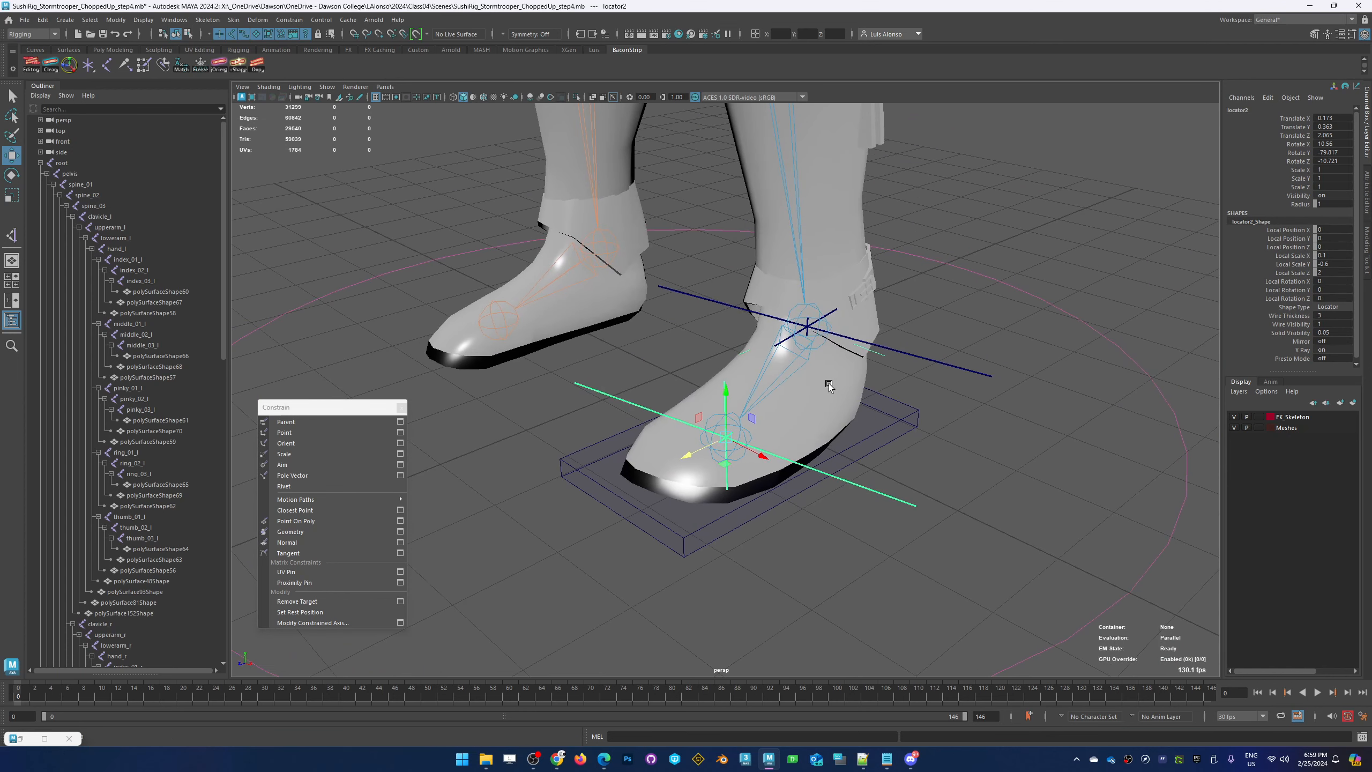
left_click(739, 534)
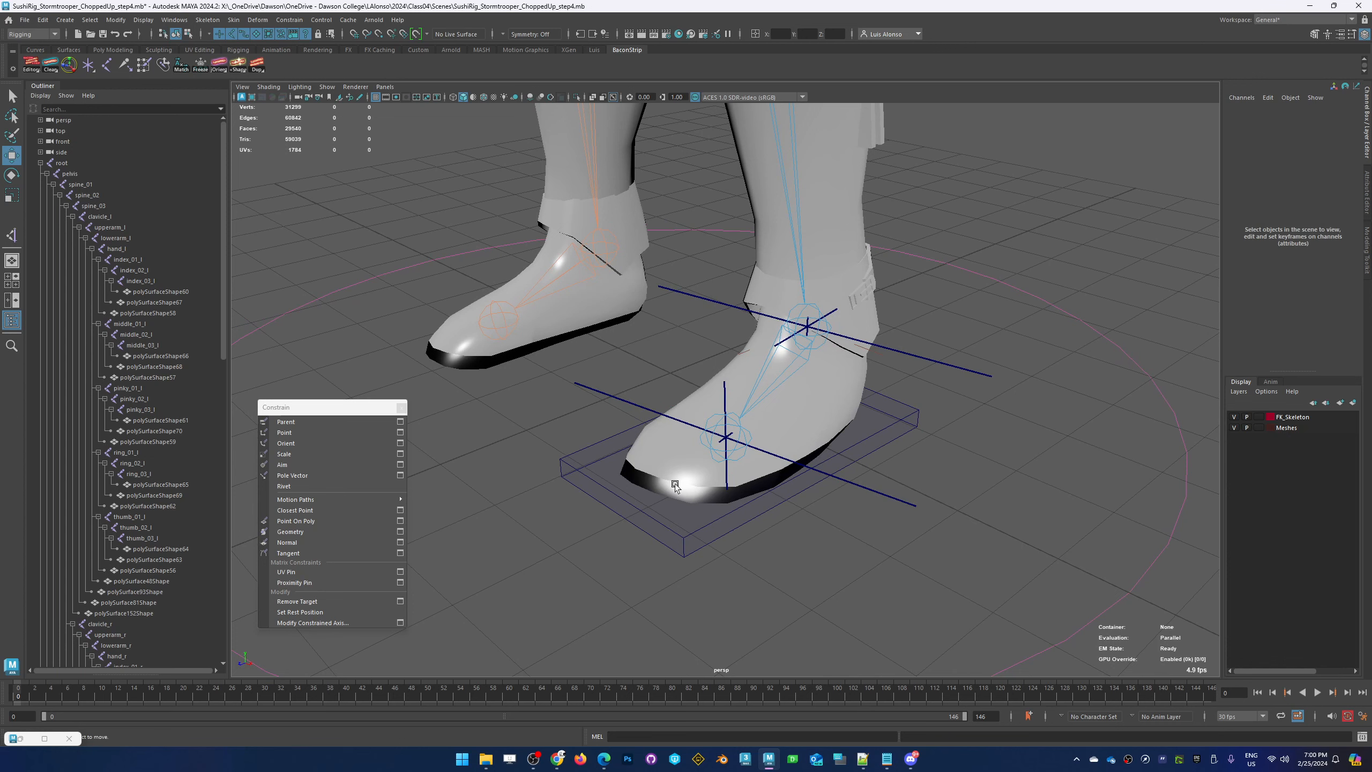
right_click(88, 65)
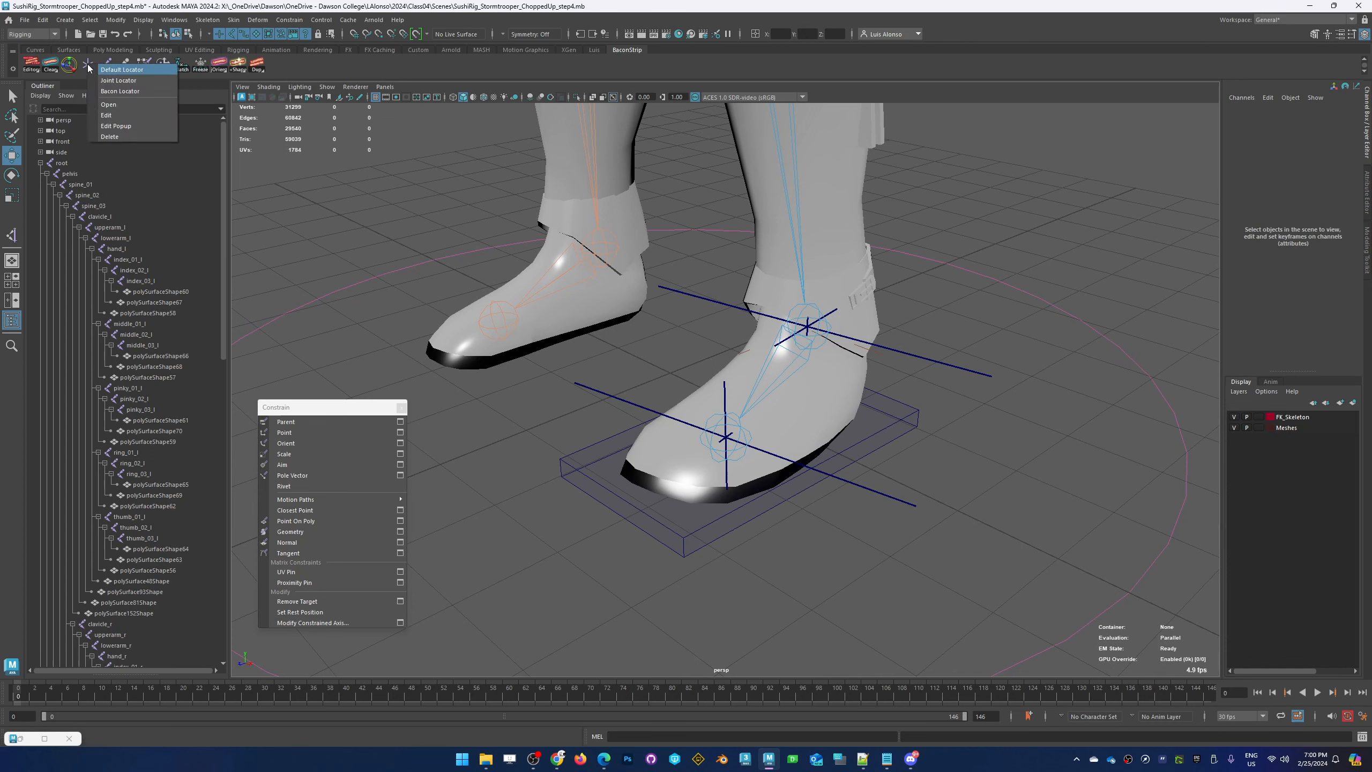
left_click(119, 91)
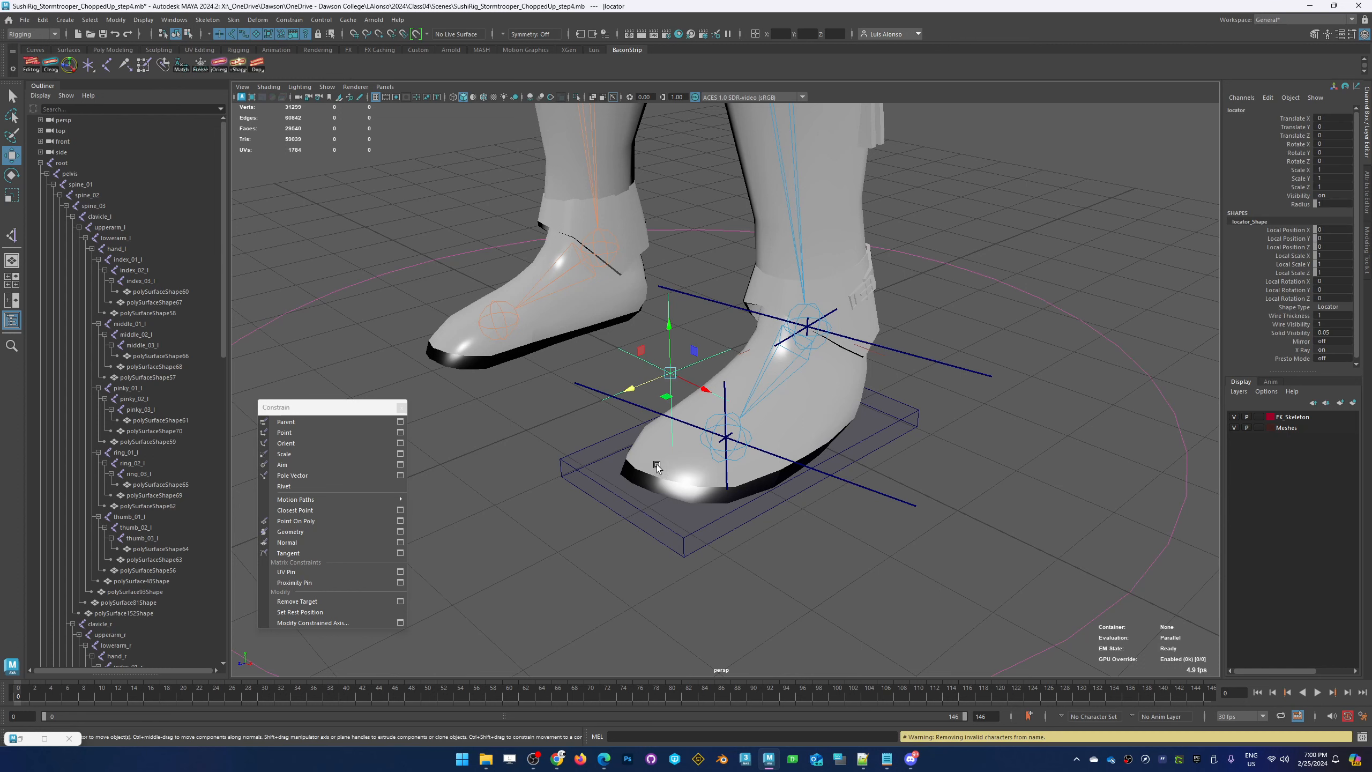
left_click(1329, 307)
left_click(1319, 321)
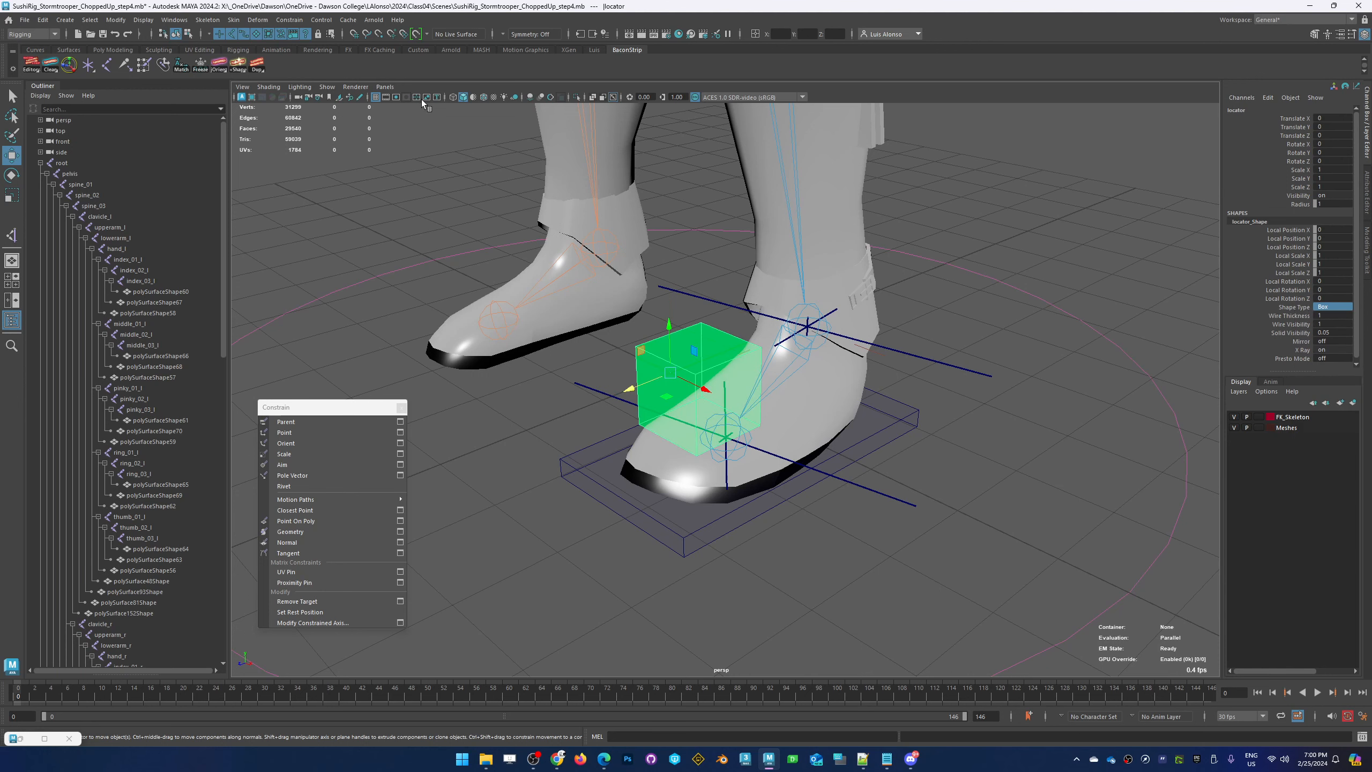
Match the new box locator to the left ball joint with Match All Transforms, using Translate and Rotate
left_click(743, 459)
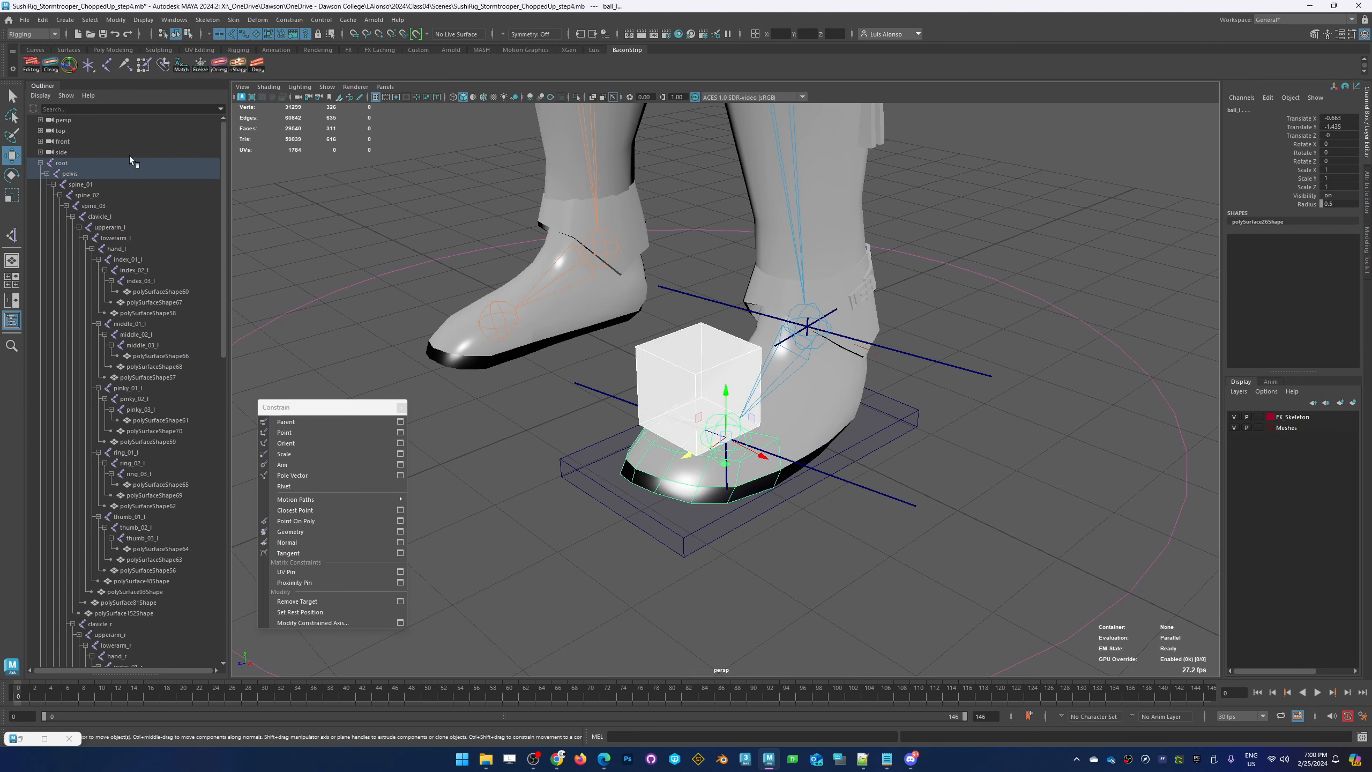
double_click(182, 65)
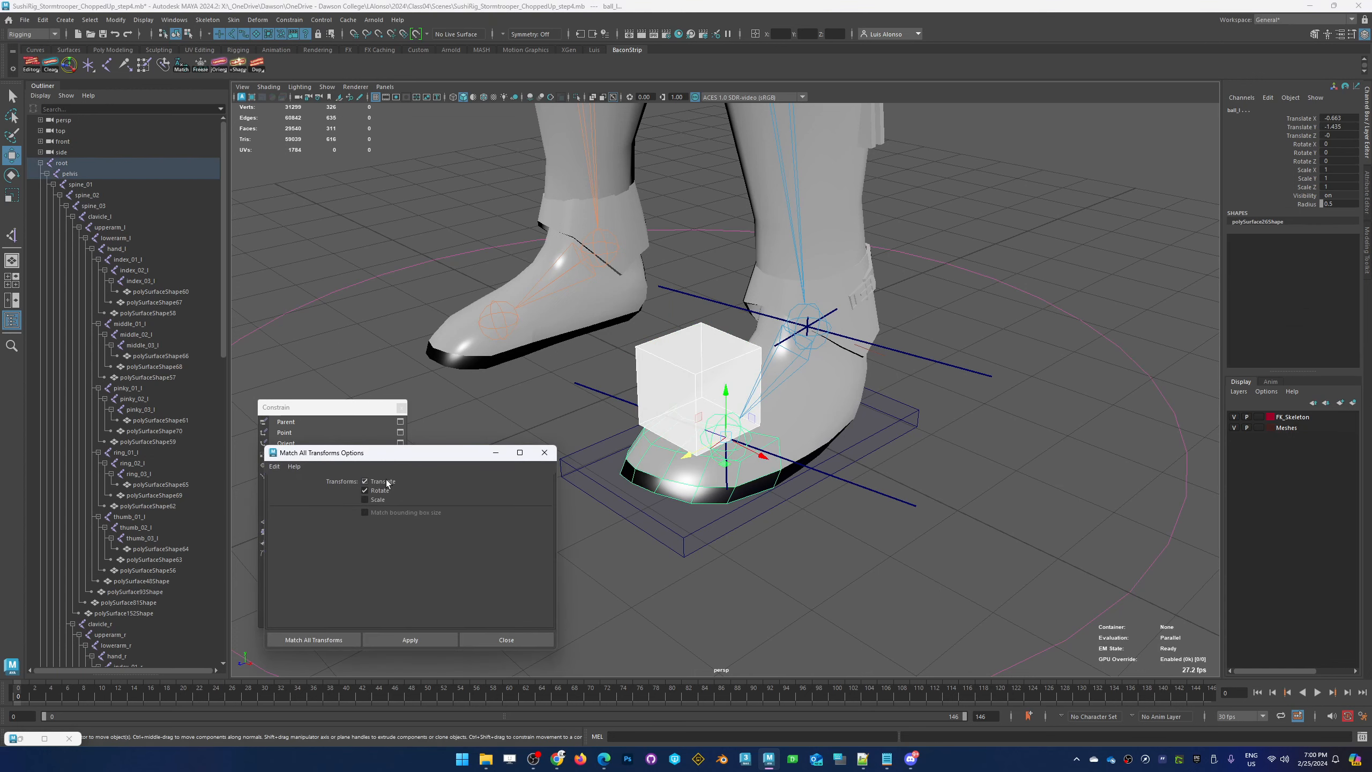
left_click(408, 640)
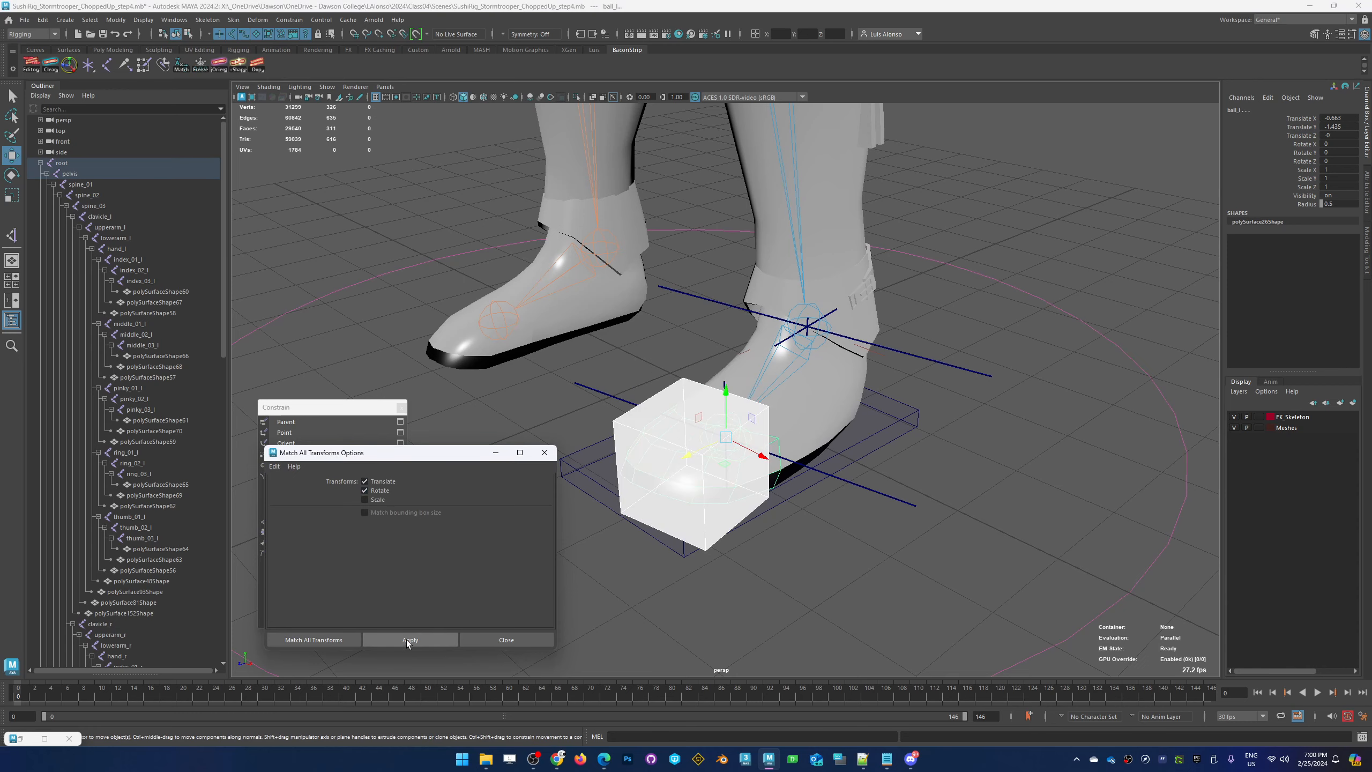
left_click_drag(817, 552, 783, 583, "alt")
left_click(782, 584)
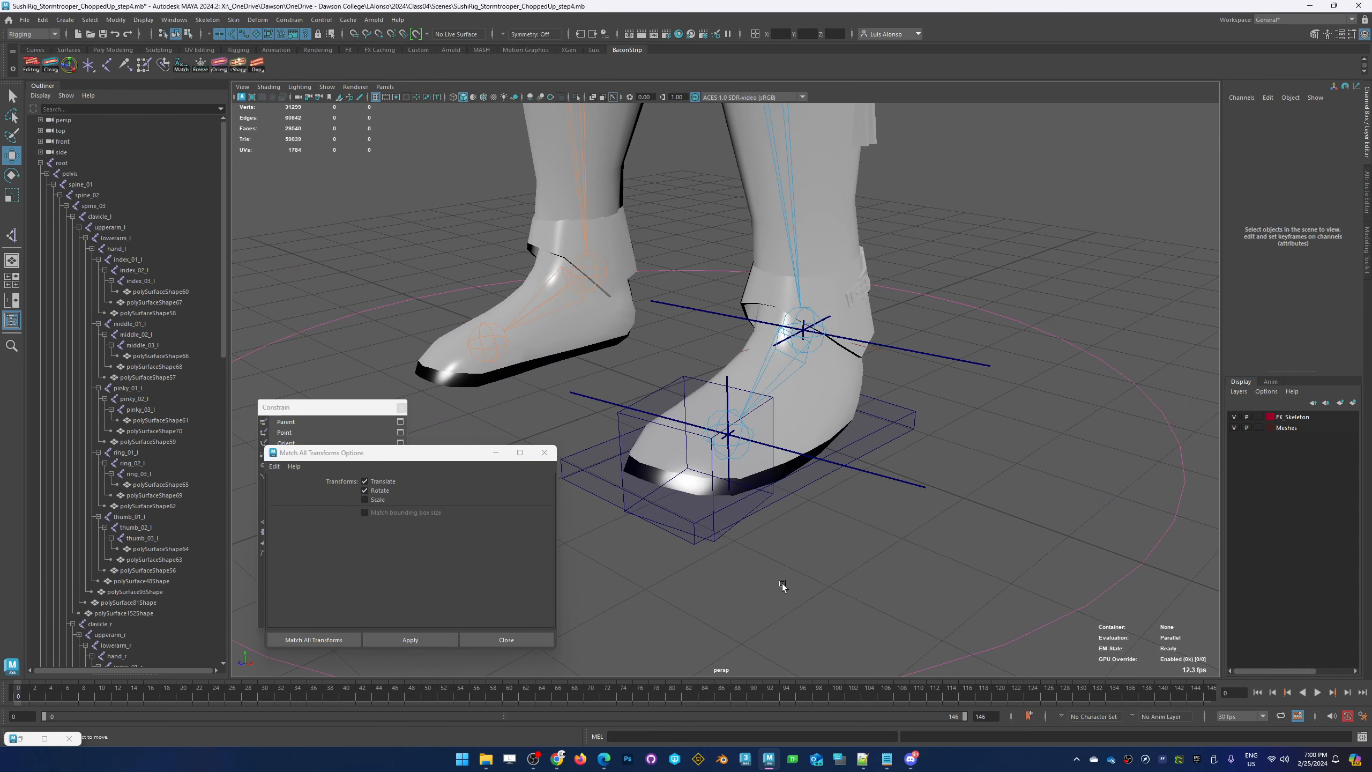
Try a Local Rotation Z of about 4.9 on the toe box locator's shape, and undo it
left_click(717, 538)
left_click_drag(681, 600, 714, 651, "alt")
left_click_drag(1153, 278, 860, 400, "alt")
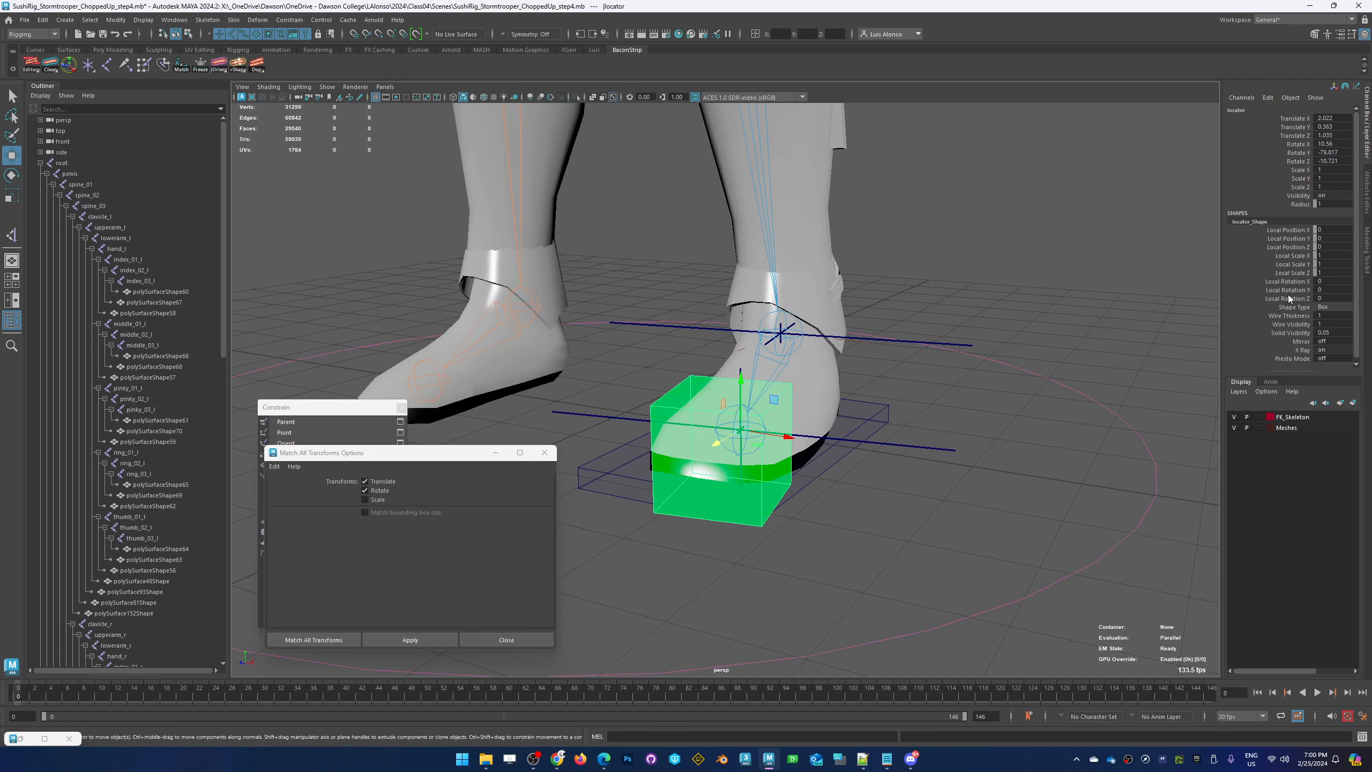
left_click_drag(1158, 328, 1066, 349, "alt")
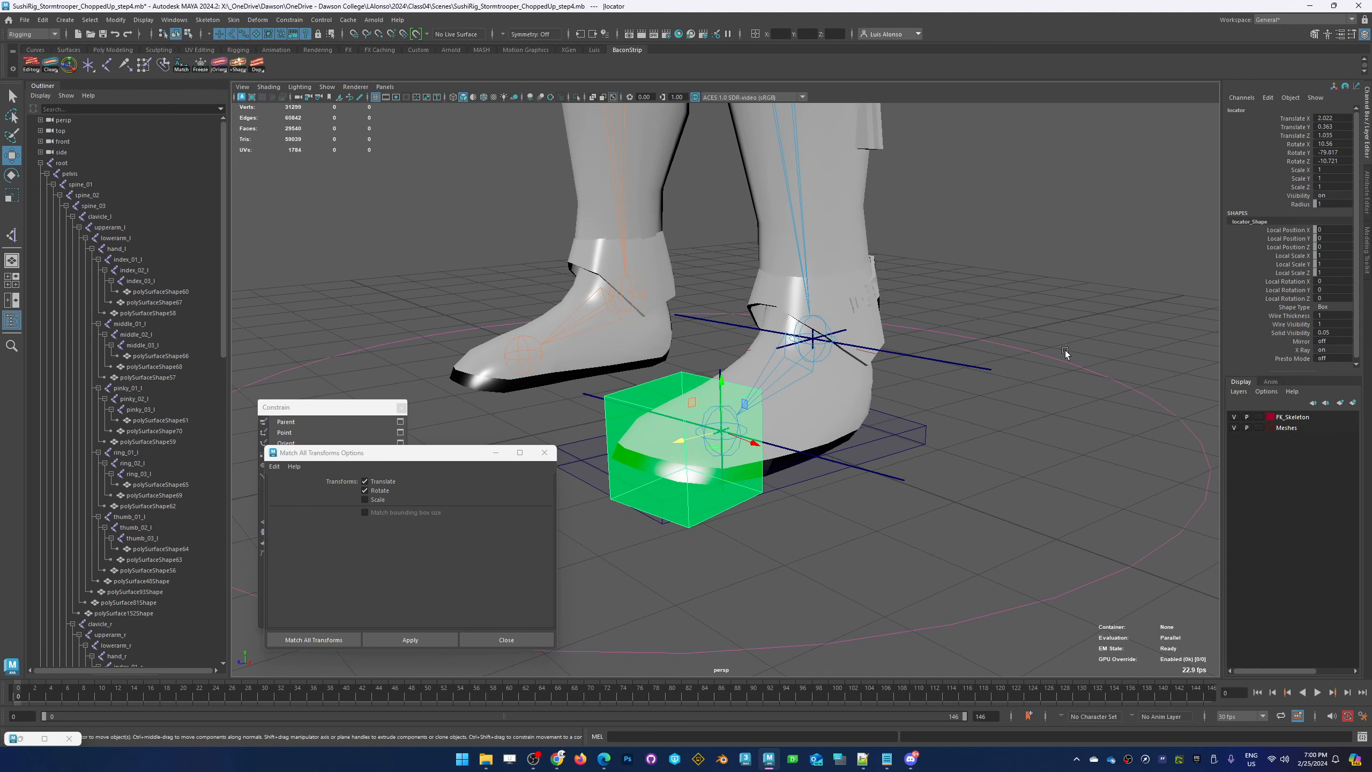
left_click(1278, 298)
middle_click_drag(1003, 396, 1022, 398)
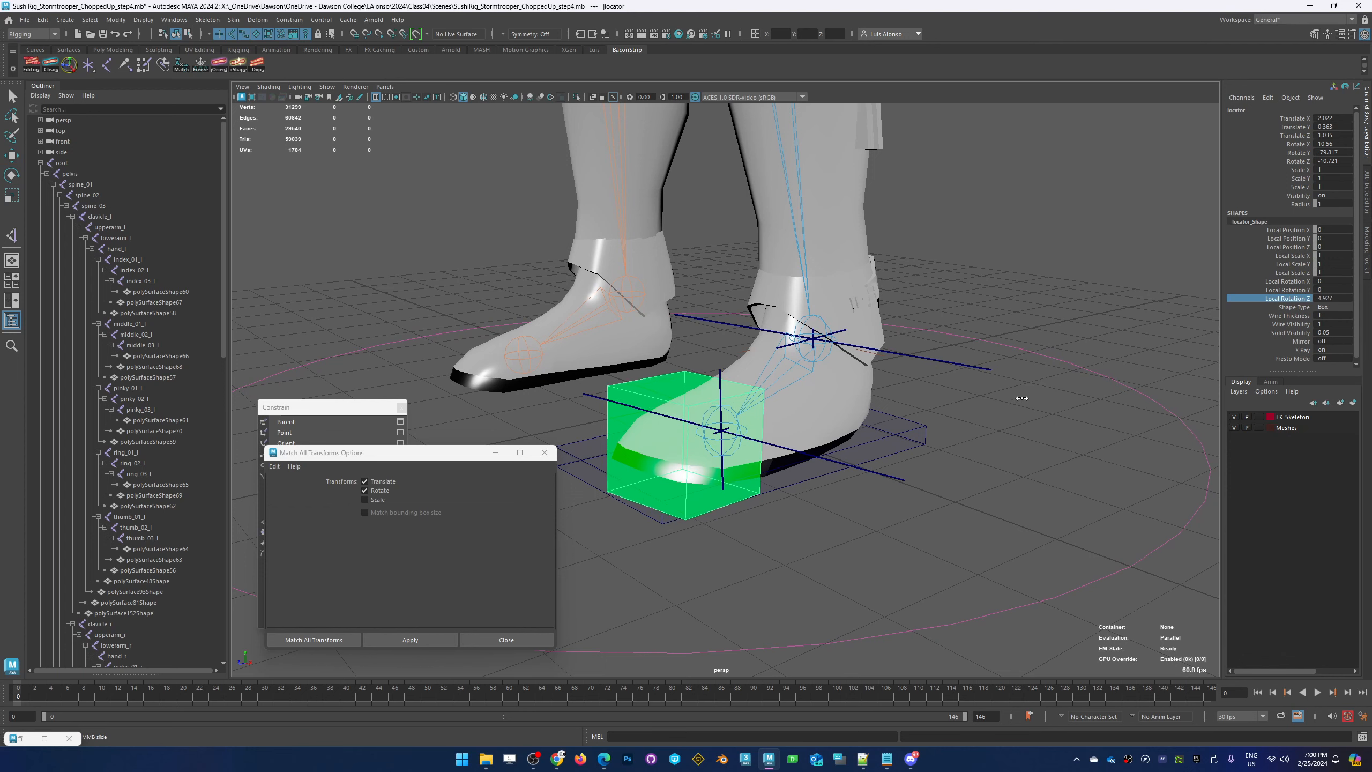
key("ctrl+z")
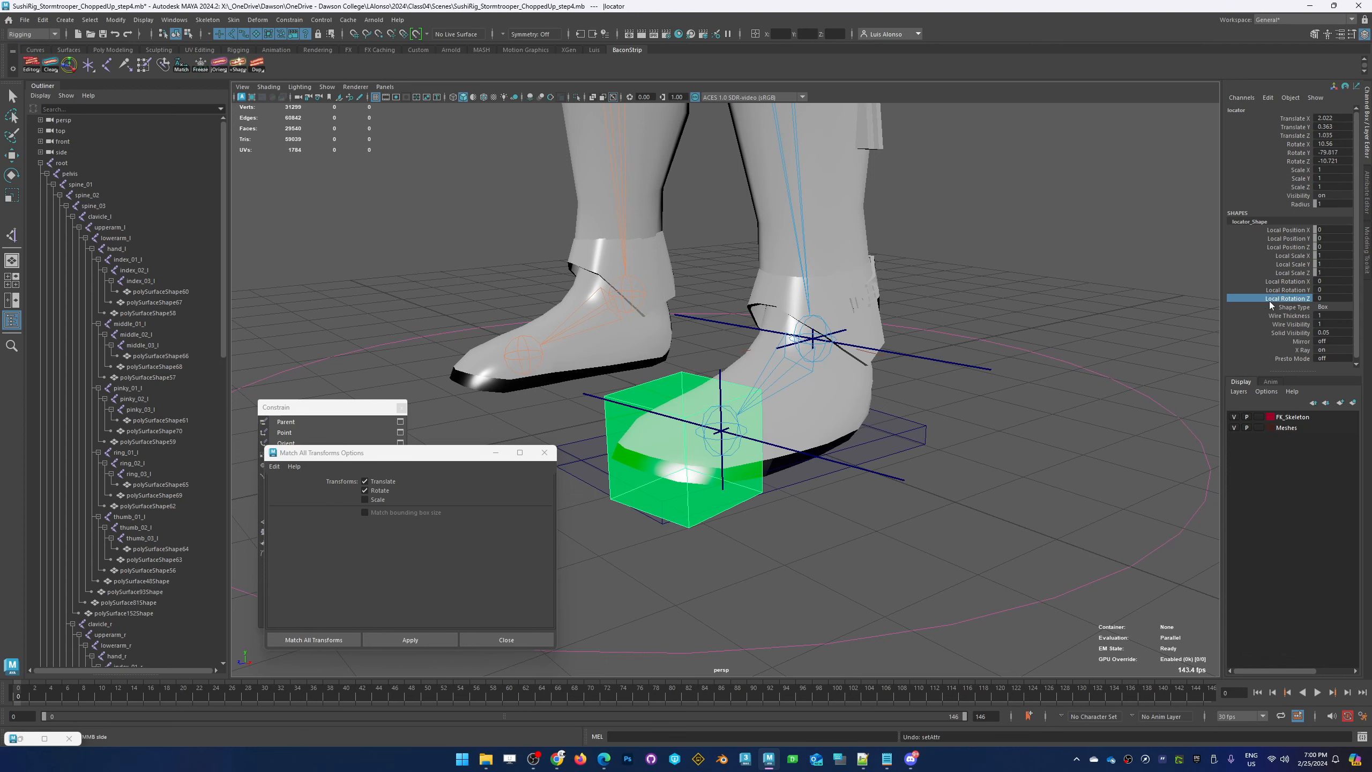
Resize the toe box locator to fit around the toe, with Local Scale Y 0.5 and Local Scale Z 1.23
left_click(1292, 273)
middle_click_drag(967, 376, 958, 396)
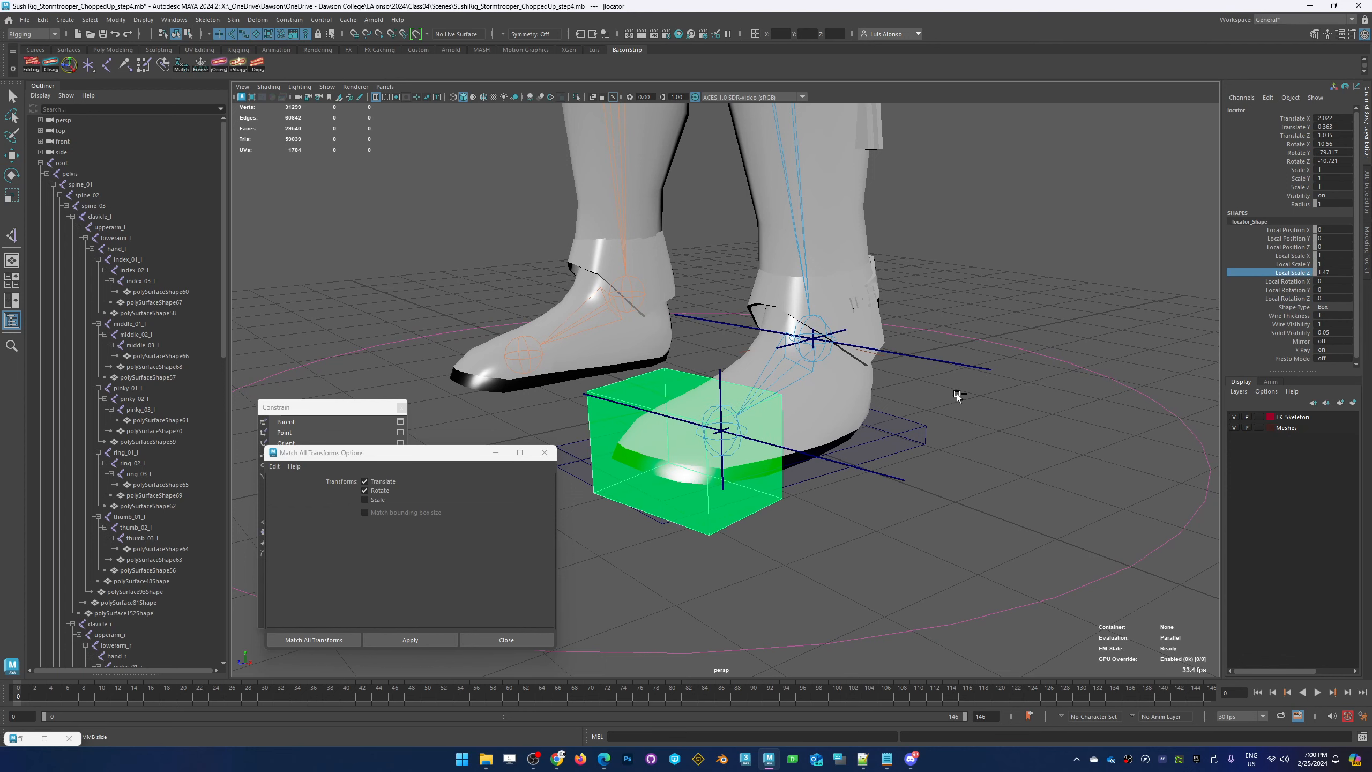
left_click_drag(888, 417, 963, 415, "alt")
left_click(1293, 265)
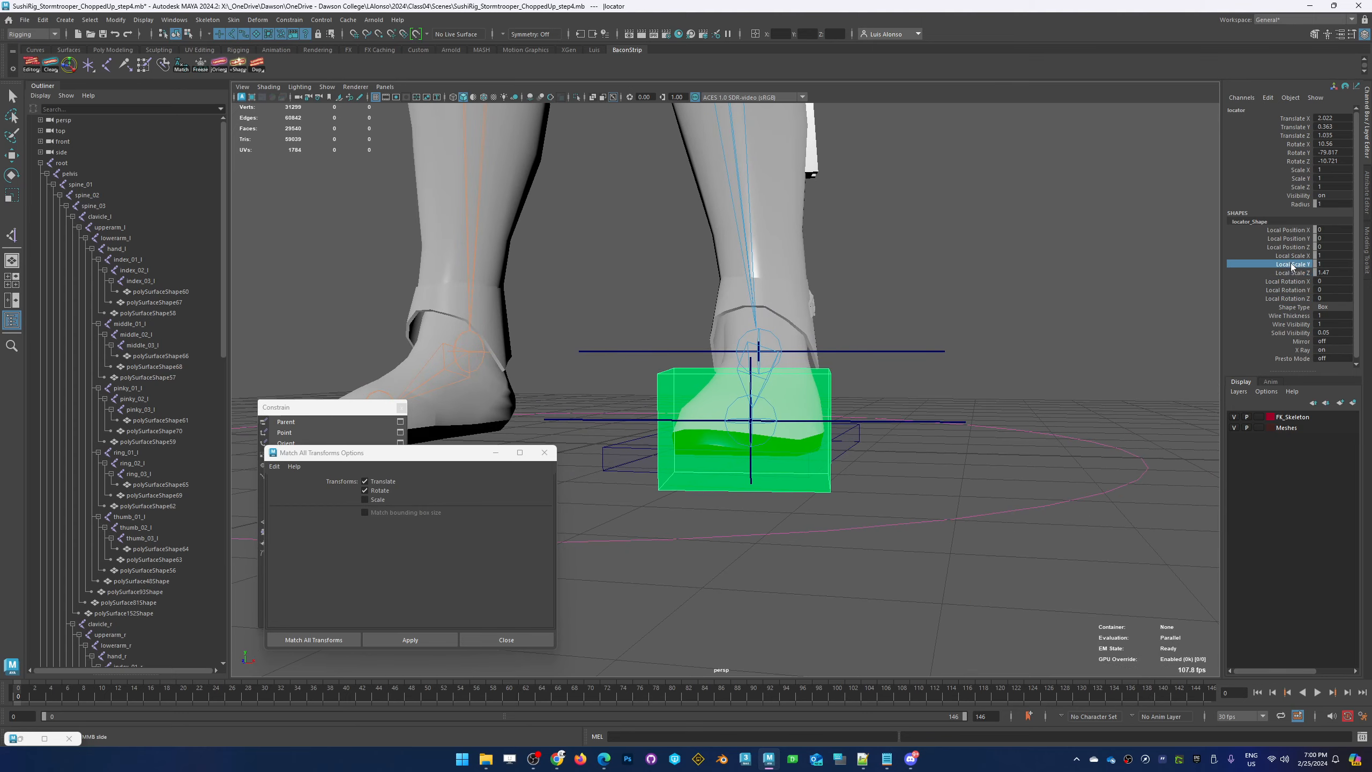
middle_click_drag(1027, 355, 988, 355)
left_click_drag(989, 355, 822, 487, "alt")
left_click(1298, 273)
middle_click_drag(1102, 341, 1079, 346)
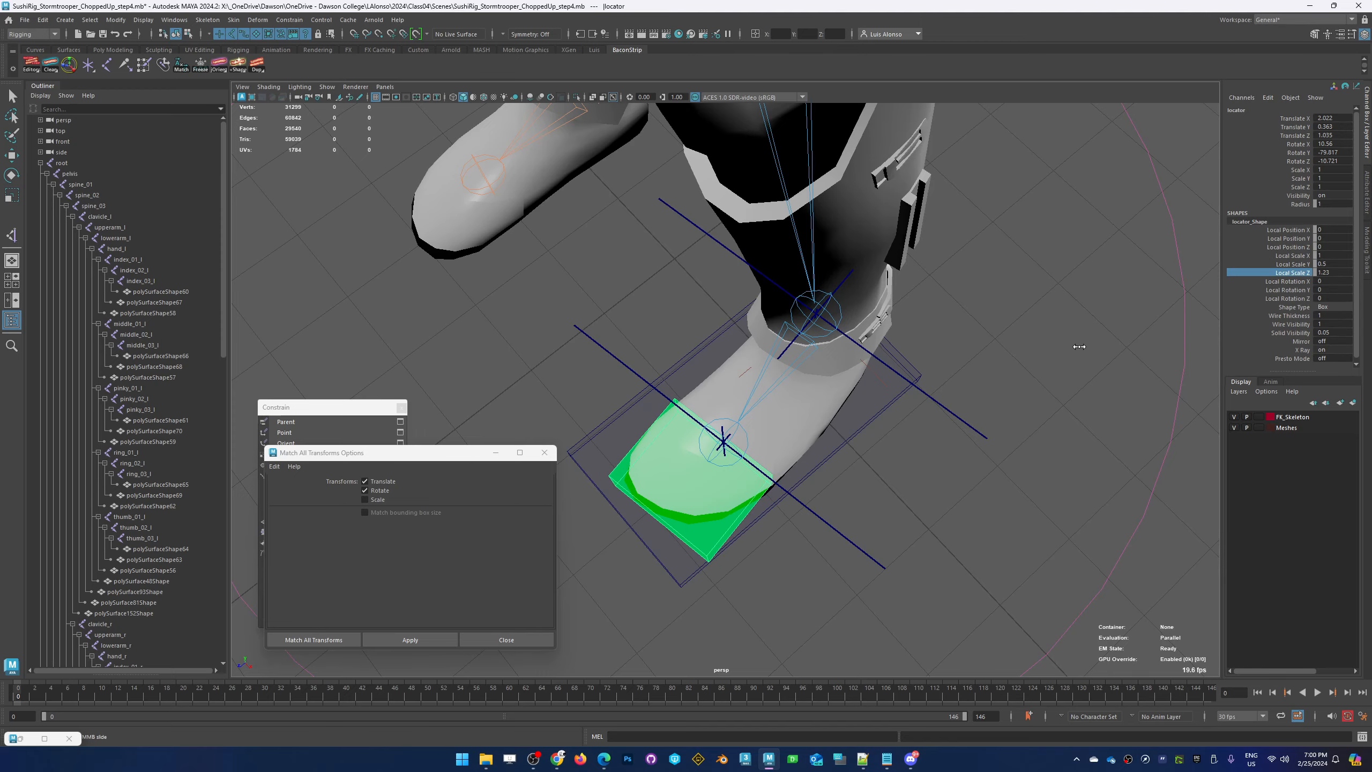
Set the toe box locator's X Ray to off to compare its display, and set it back to on
left_click_drag(869, 516, 976, 476, "alt")
left_click(1006, 417)
left_click_drag(967, 383, 1000, 377, "alt")
left_click_drag(918, 443, 789, 505, "alt")
left_click(788, 470)
left_click_drag(690, 500, 736, 541, "alt")
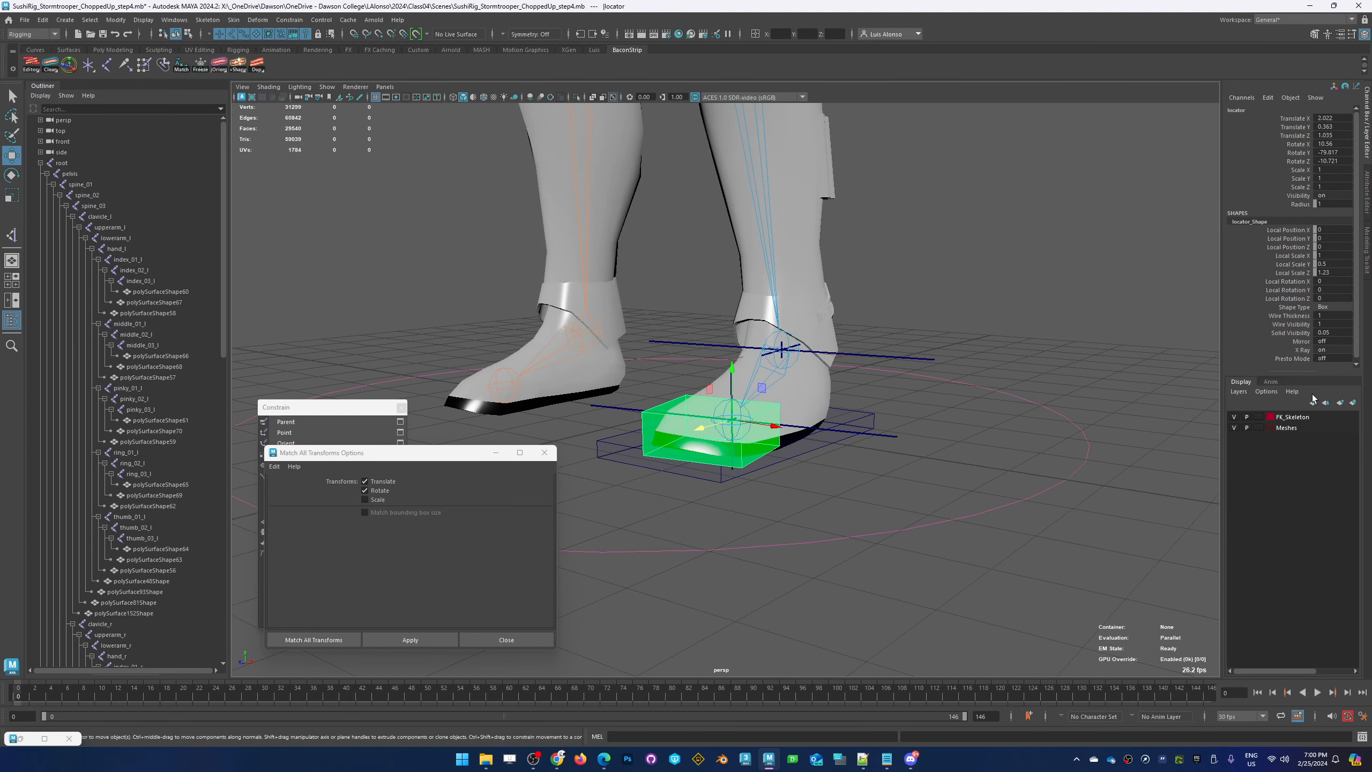
left_click(1294, 350)
middle_click_drag(1129, 387, 1059, 395)
left_click_drag(960, 425, 913, 535, "alt")
left_click(854, 569)
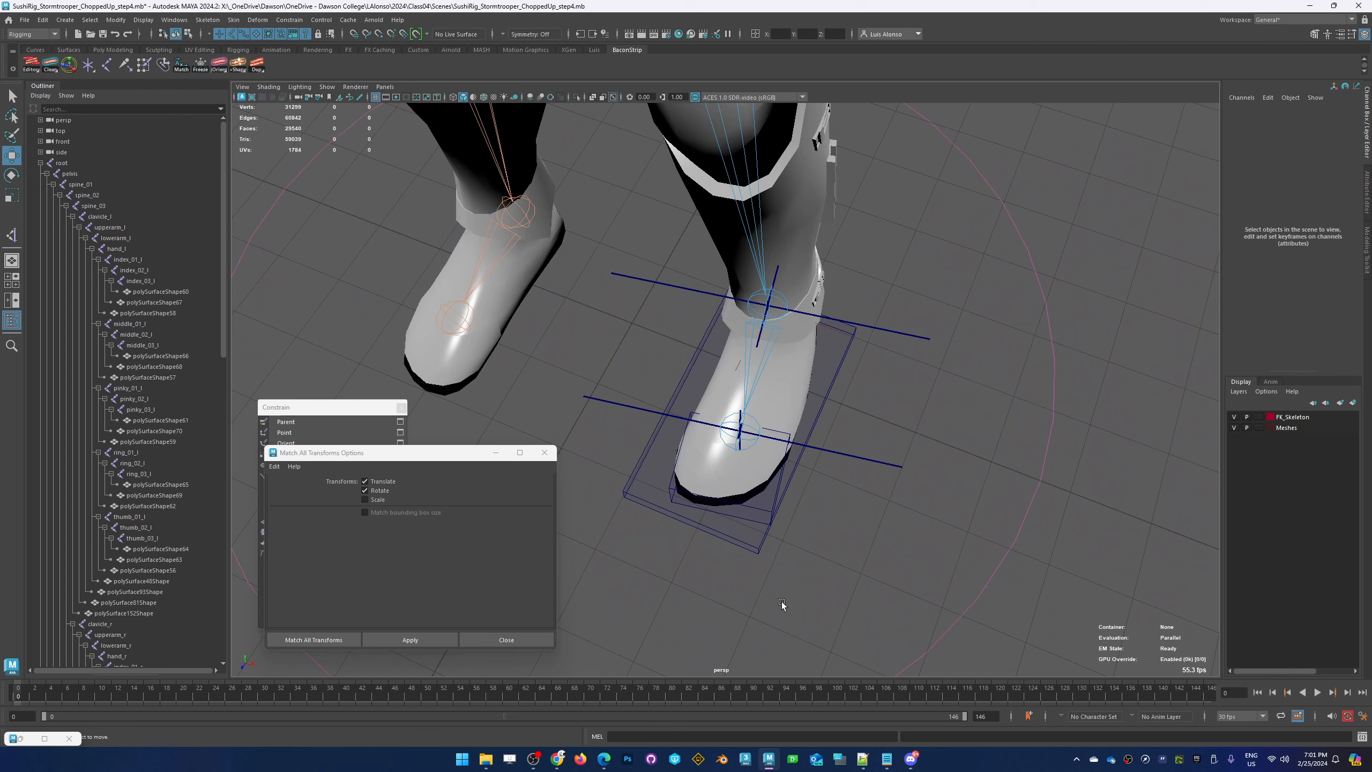
left_click(769, 514)
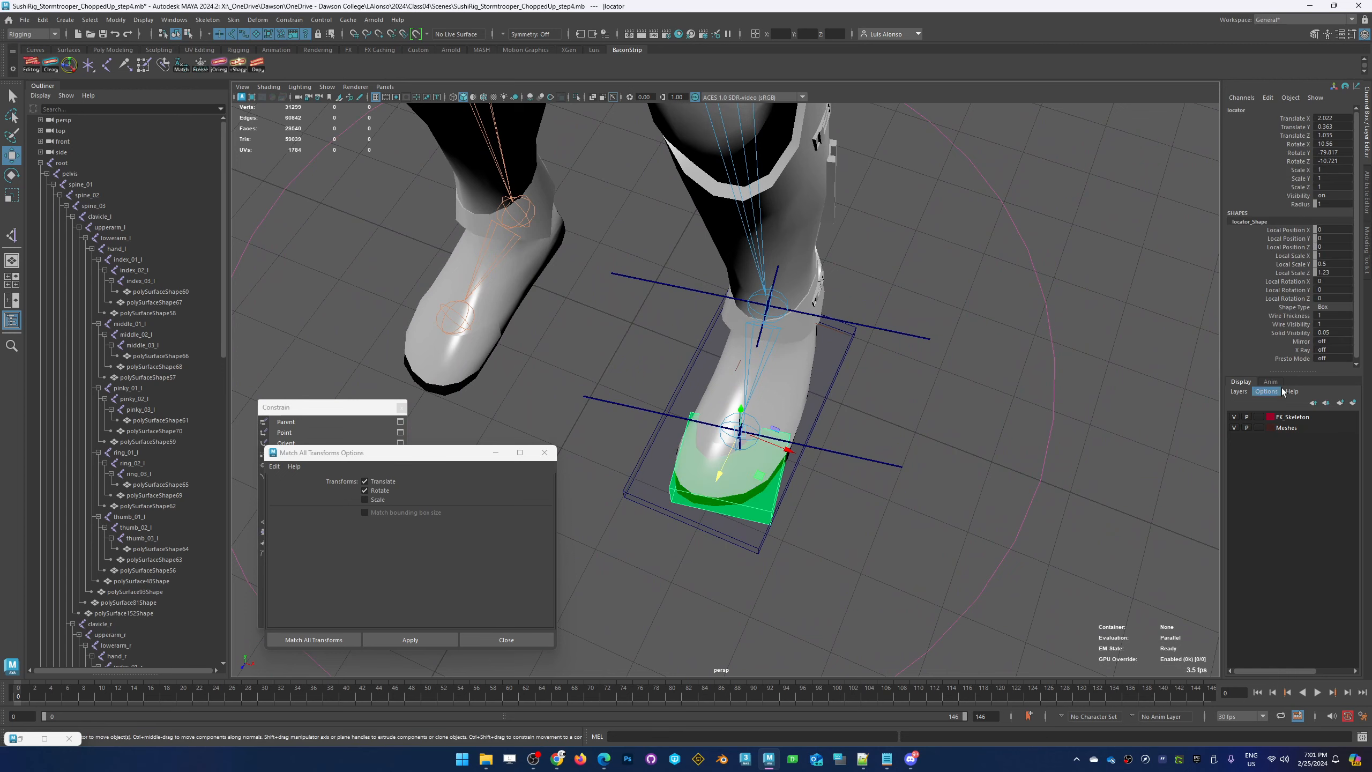
left_click(1286, 351)
middle_click_drag(905, 452, 954, 455)
left_click_drag(876, 559, 795, 502, "alt")
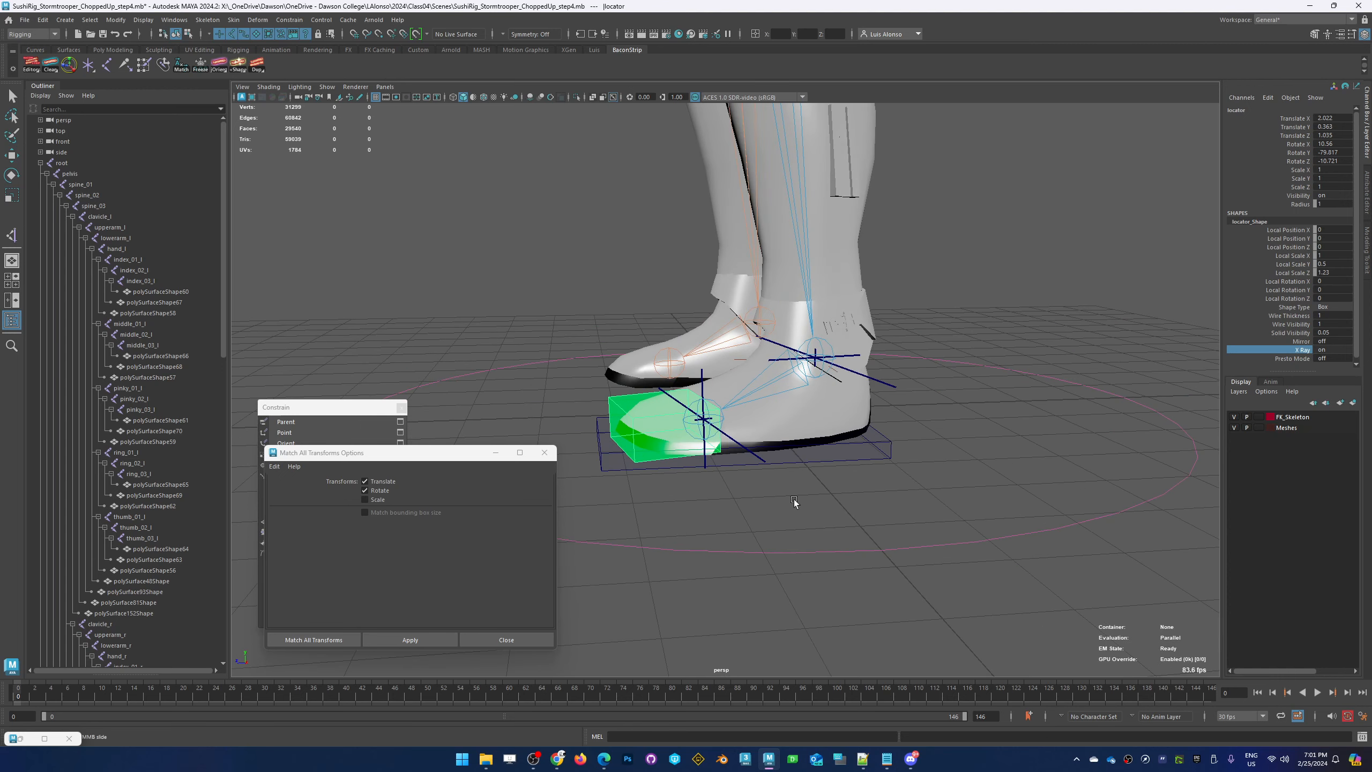
Parent the toe box locator under the box foot control, test moving the foot control, and undo the move
right_click_drag(605, 419, 813, 355, "alt")
middle_click_drag(675, 429, 783, 387, "alt")
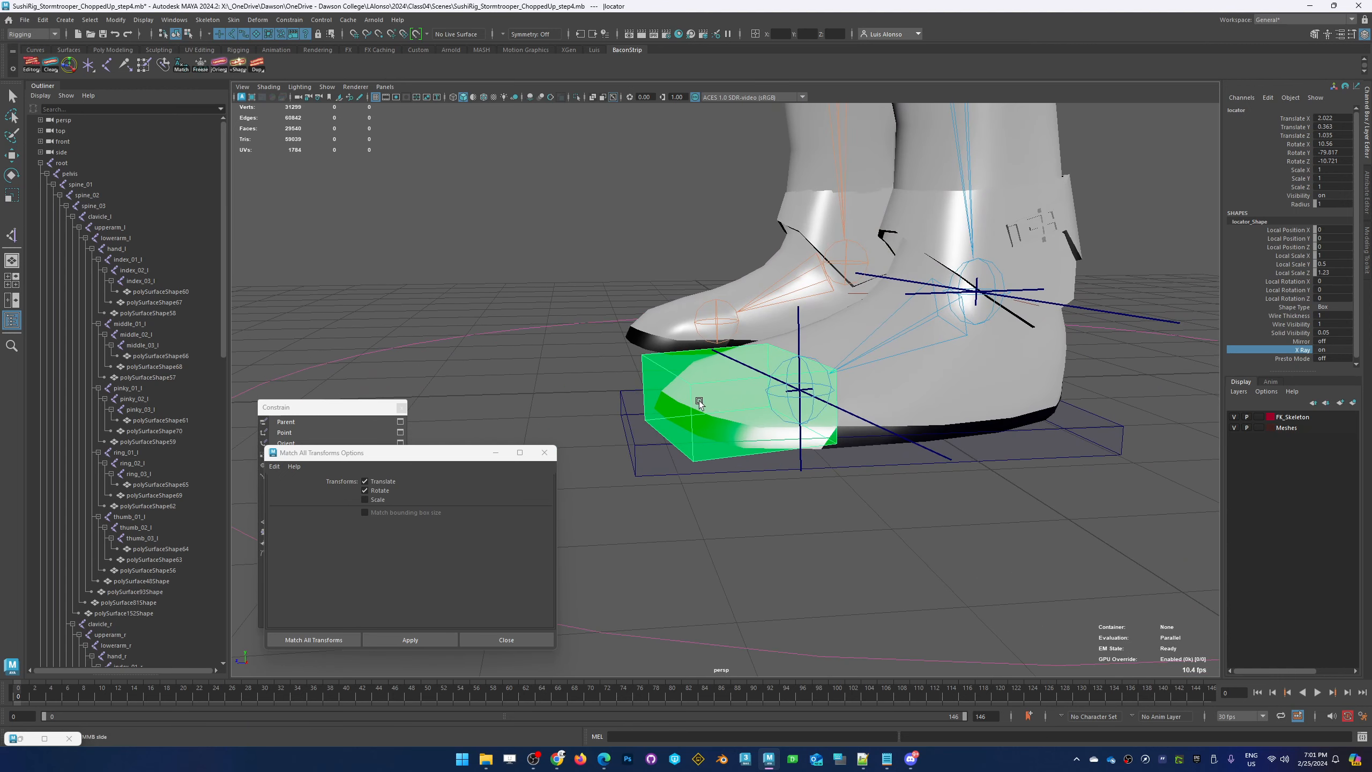
left_click(654, 469)
left_click(651, 524)
key("w")
left_click(686, 412)
left_click(651, 464)
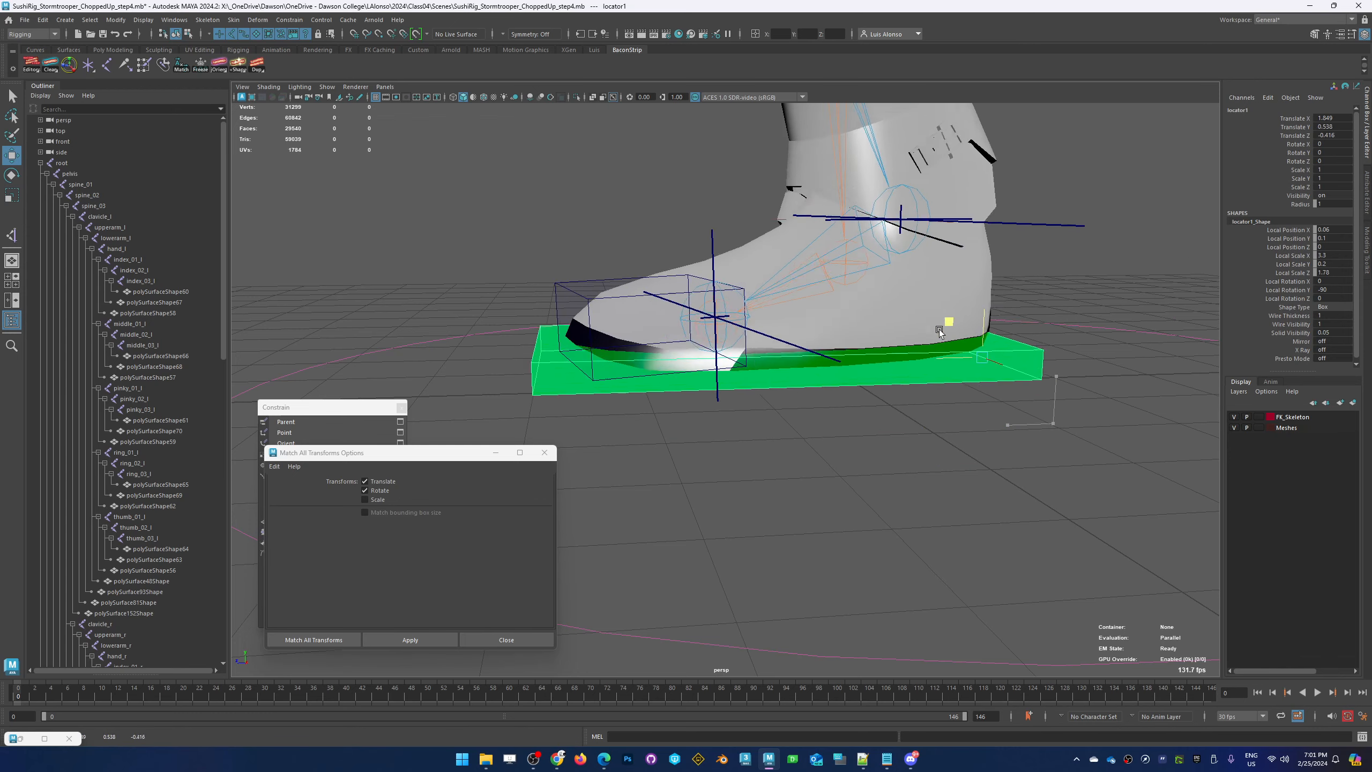
left_click(809, 526)
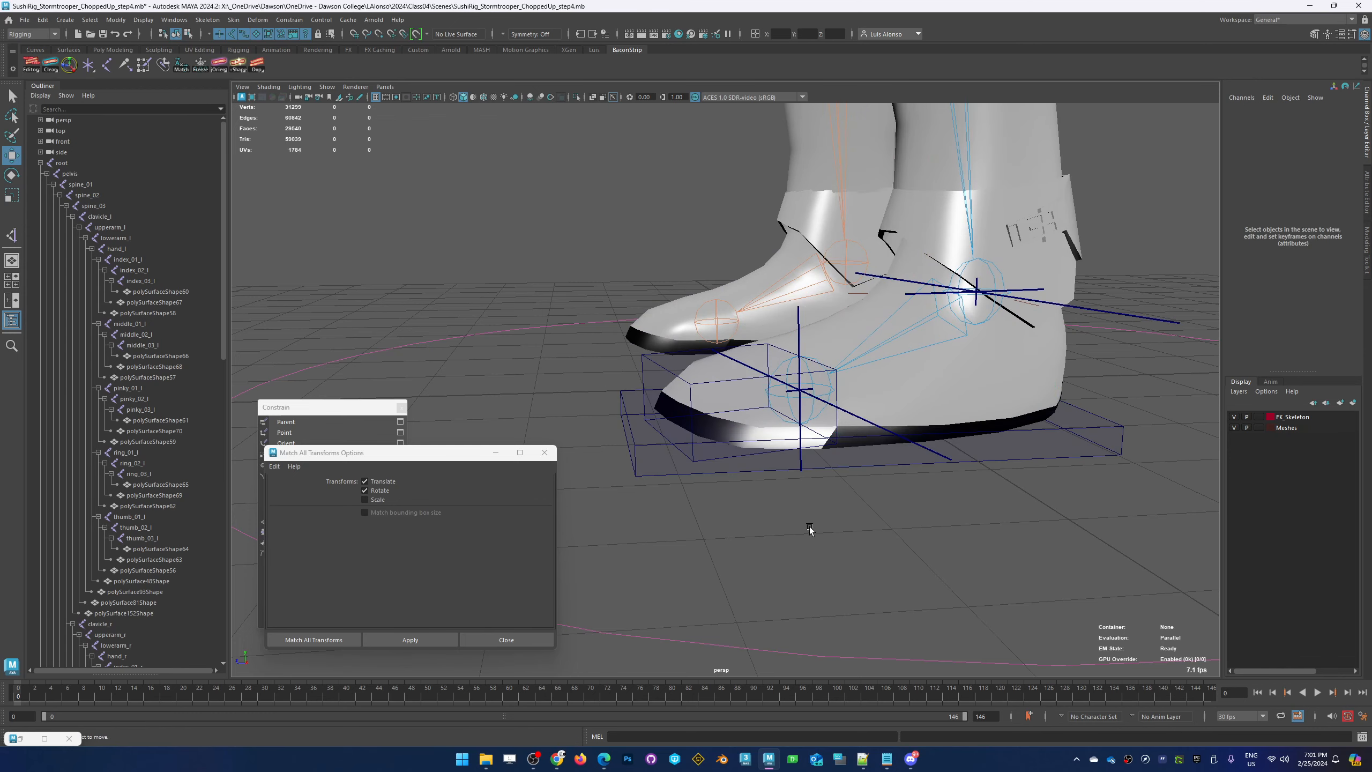
Orient-constrain the left ball joint to the toe box locator
left_click(774, 388)
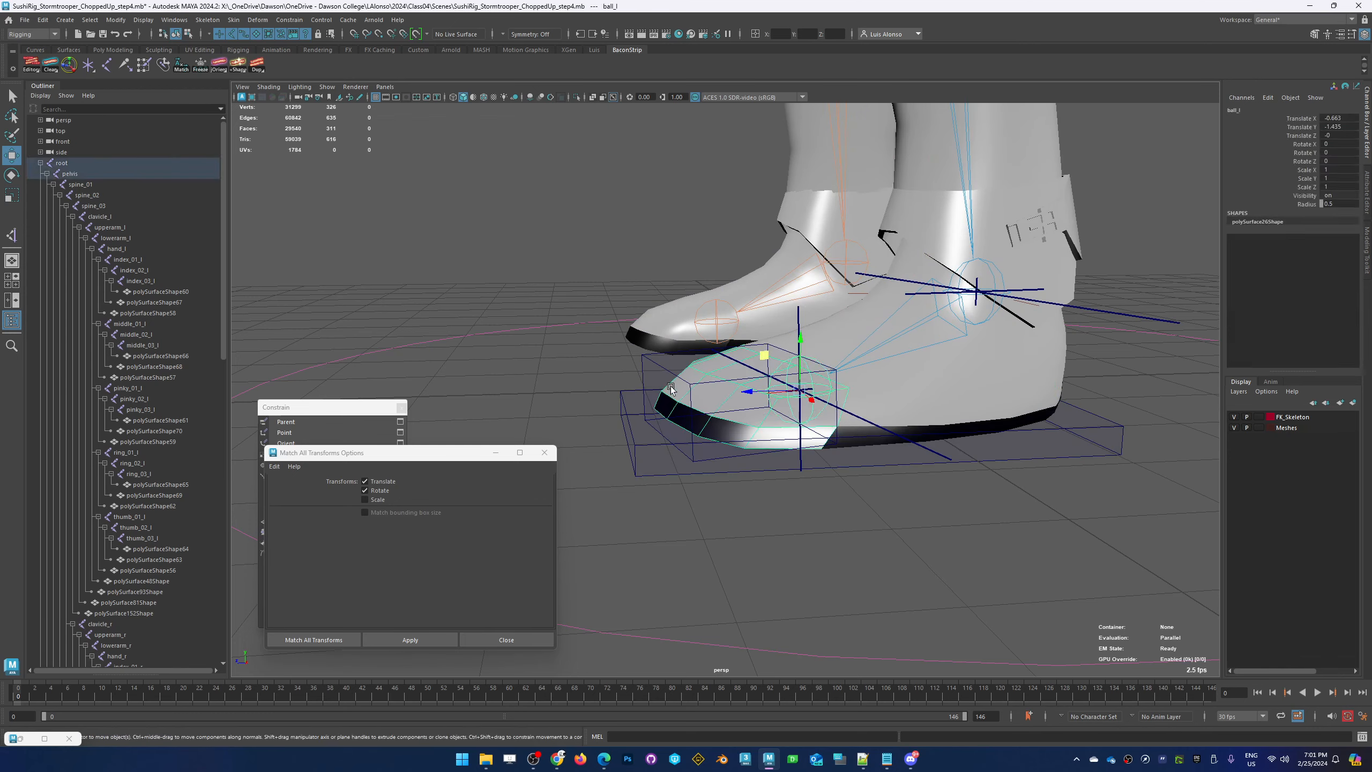
left_click(653, 361)
left_click_drag(583, 393, 588, 397, "alt")
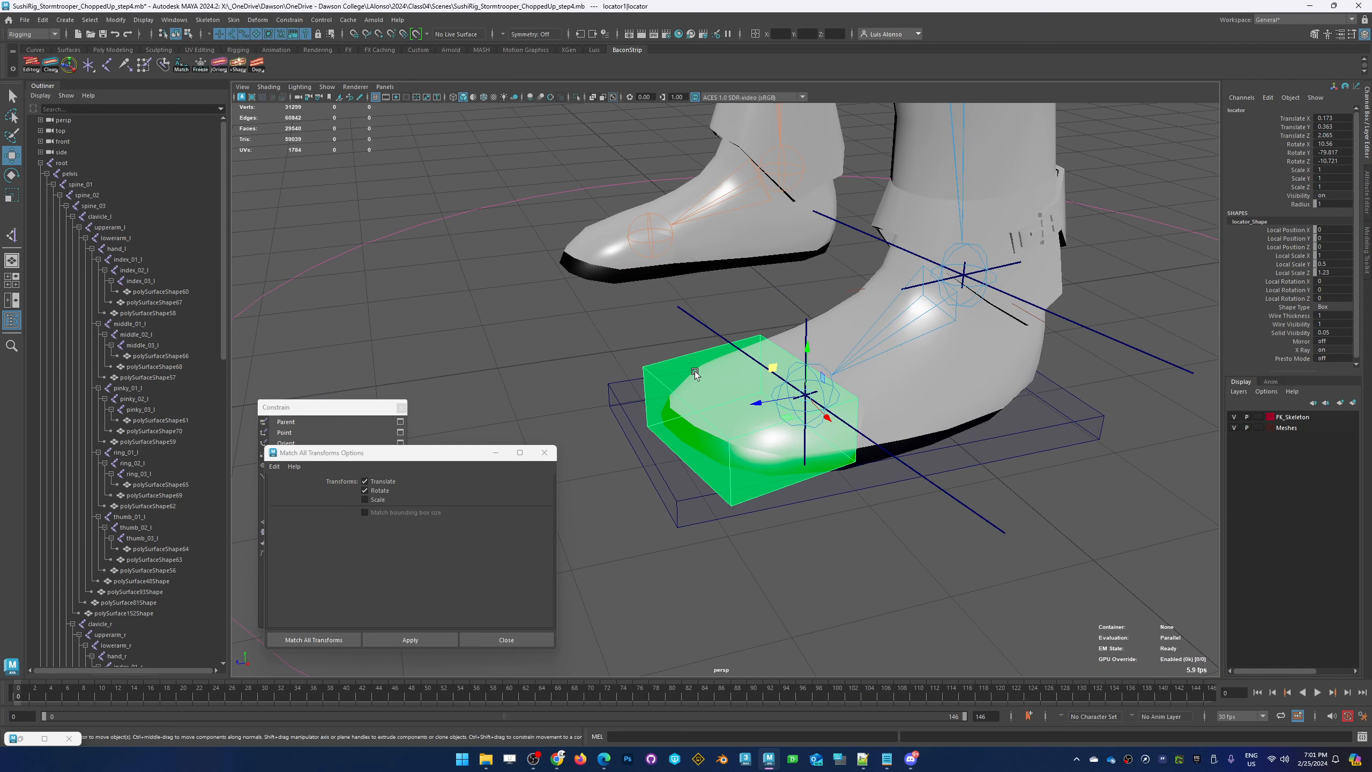
left_click(821, 545)
left_click(762, 442)
left_click_drag(1003, 469, 855, 419, "alt")
left_click(818, 377)
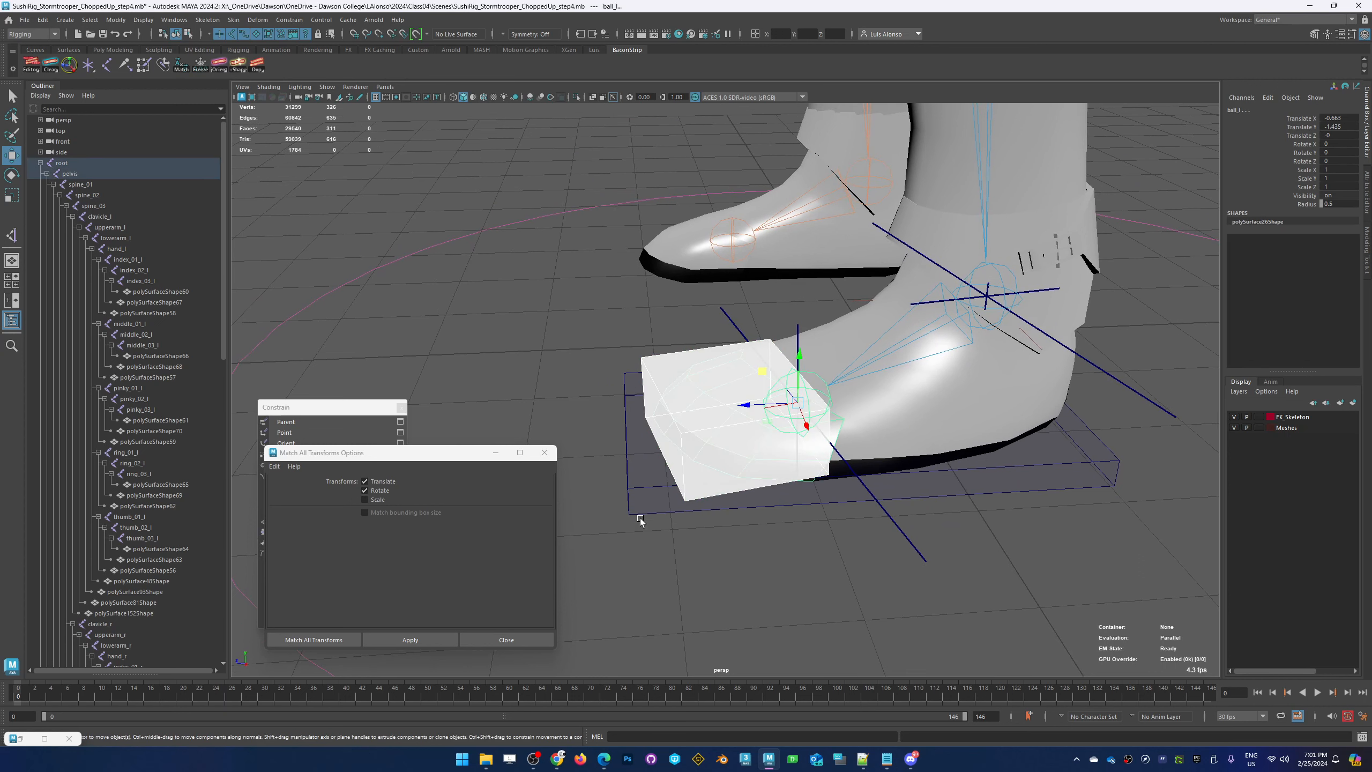
left_click(337, 409)
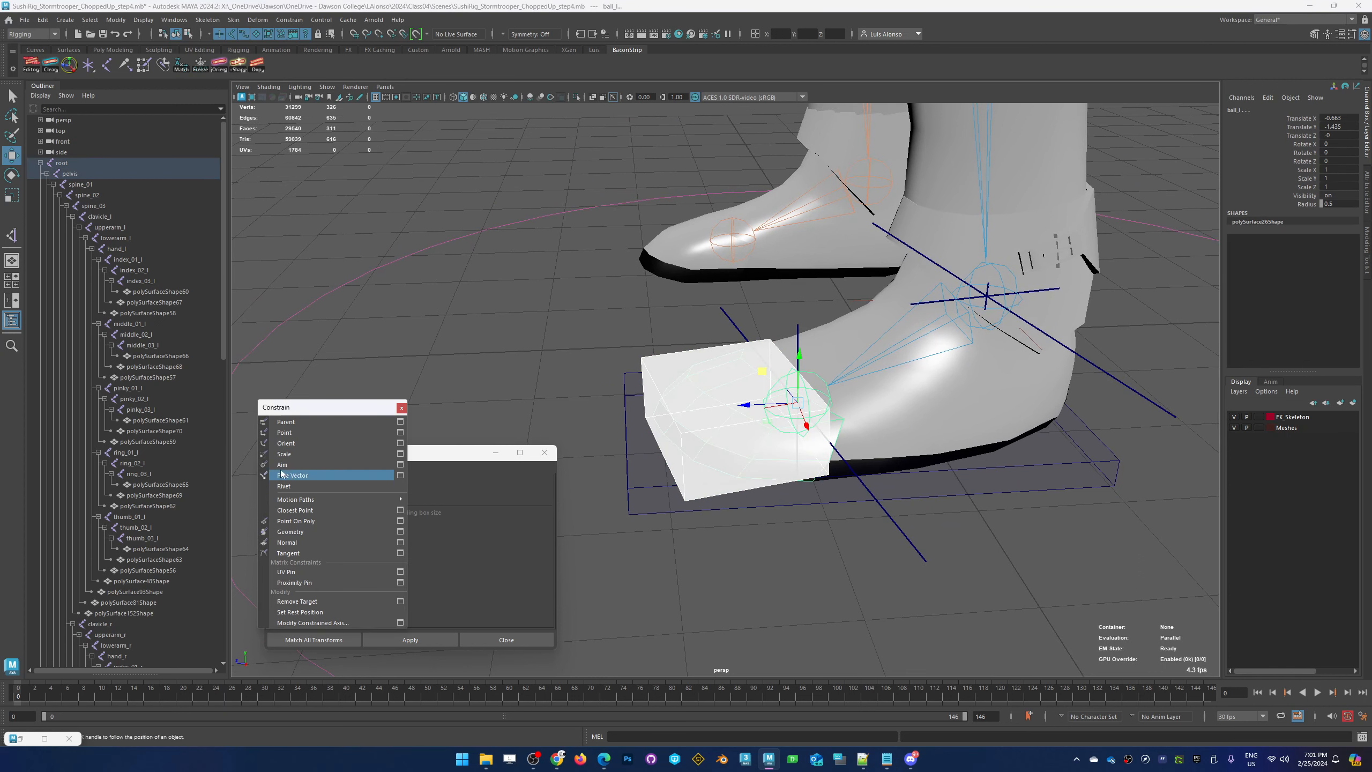
left_click(290, 447)
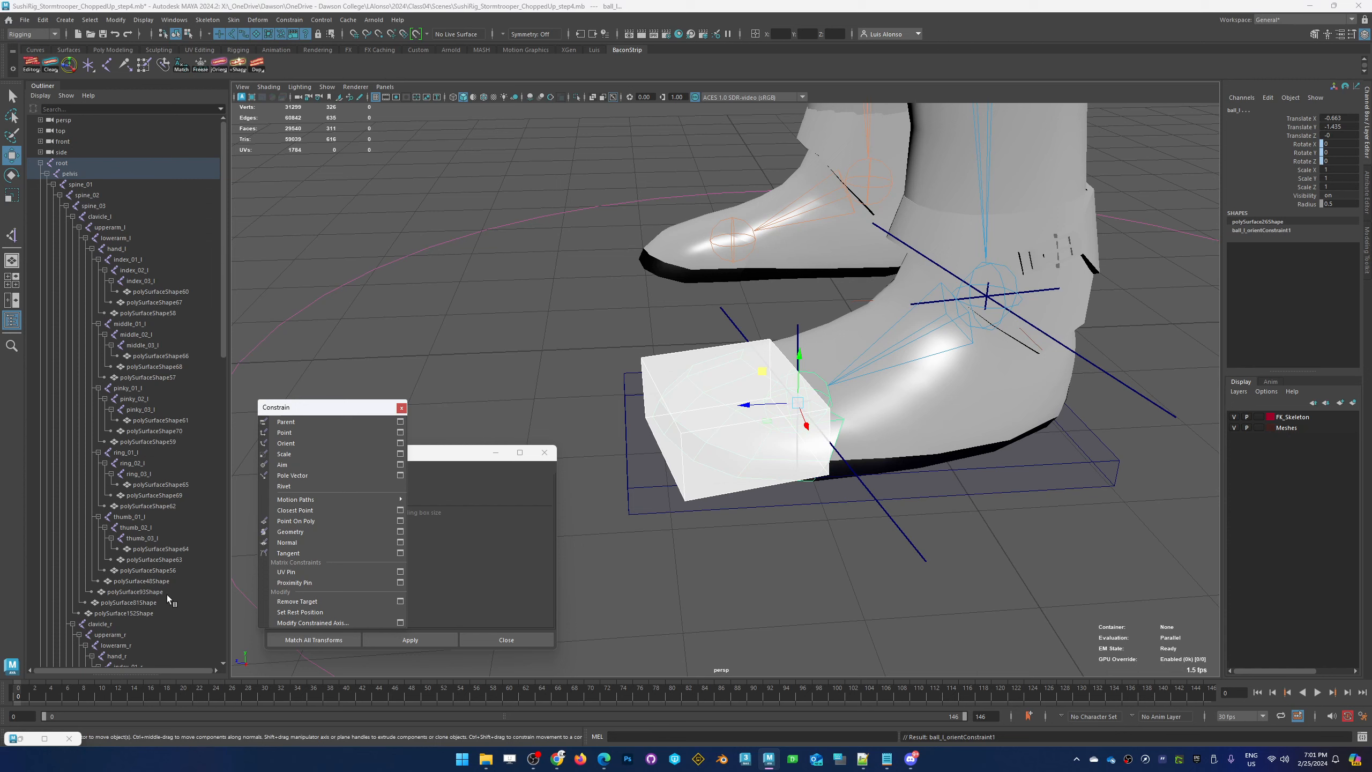
left_click(743, 573)
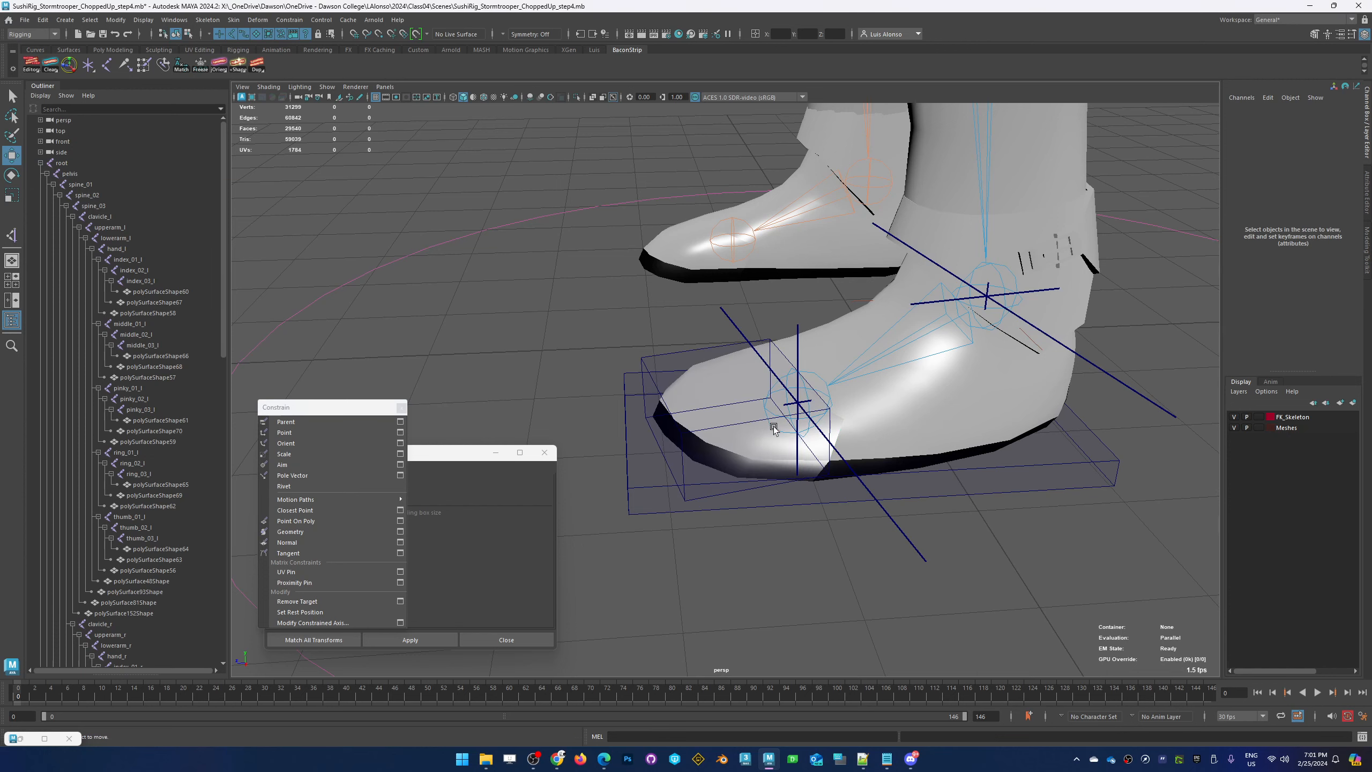
Test rotating the toe box locator to check the constrained ball joint, and undo the rotation
left_click(813, 372)
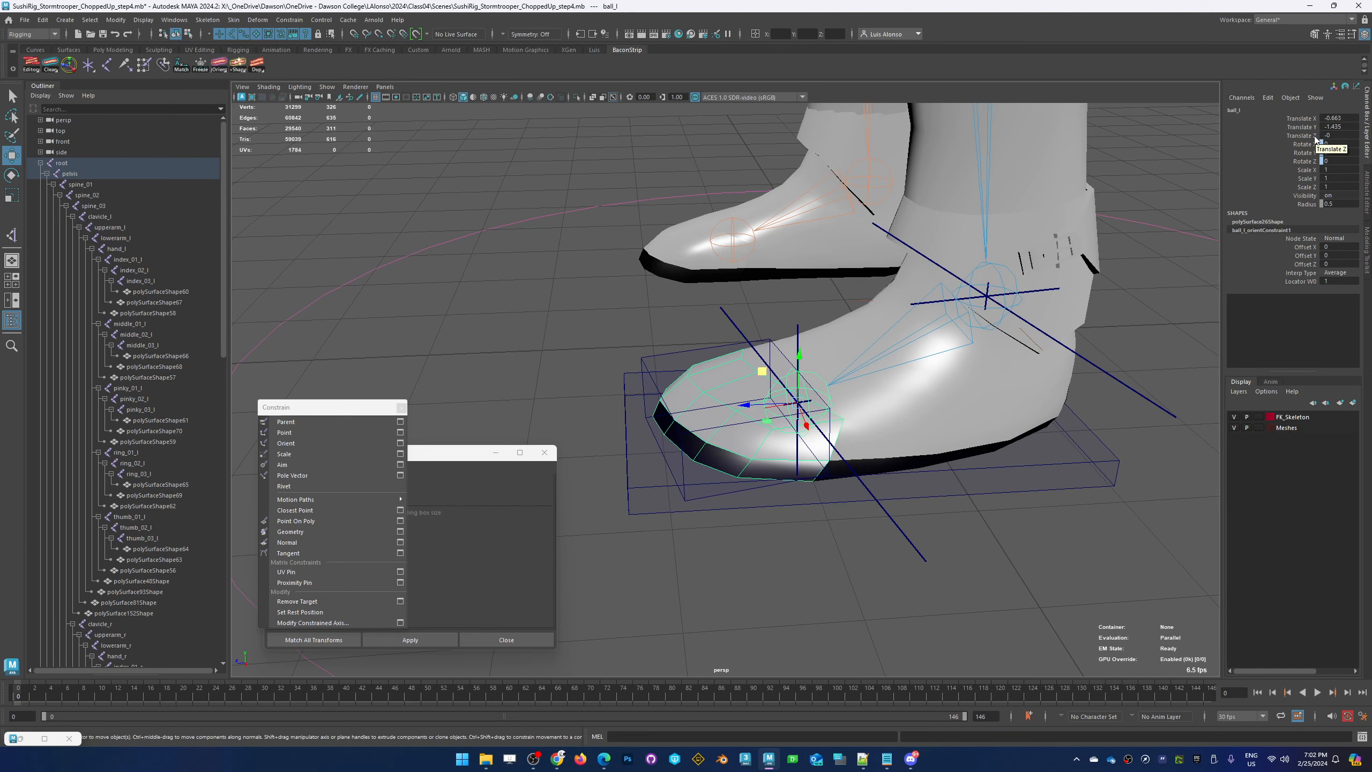
left_click(646, 294)
left_click(663, 352)
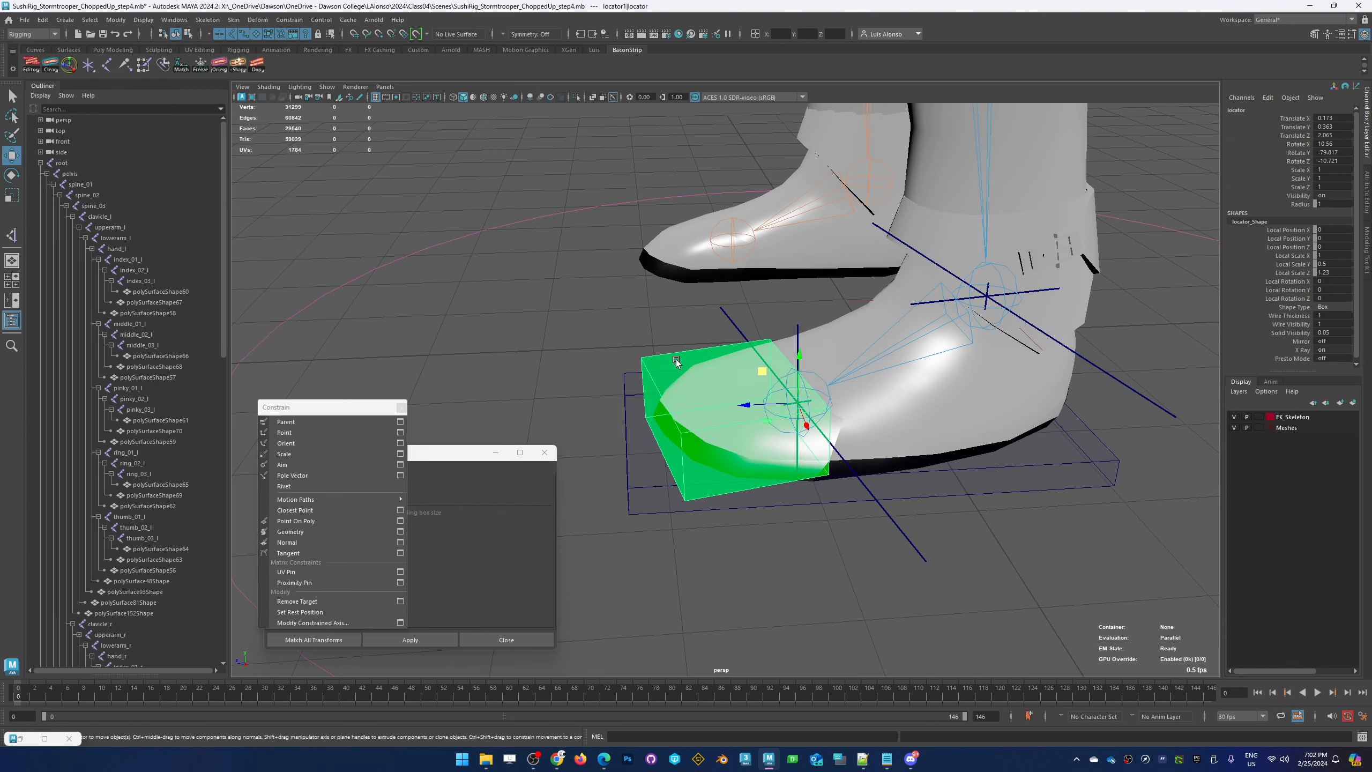
key("e")
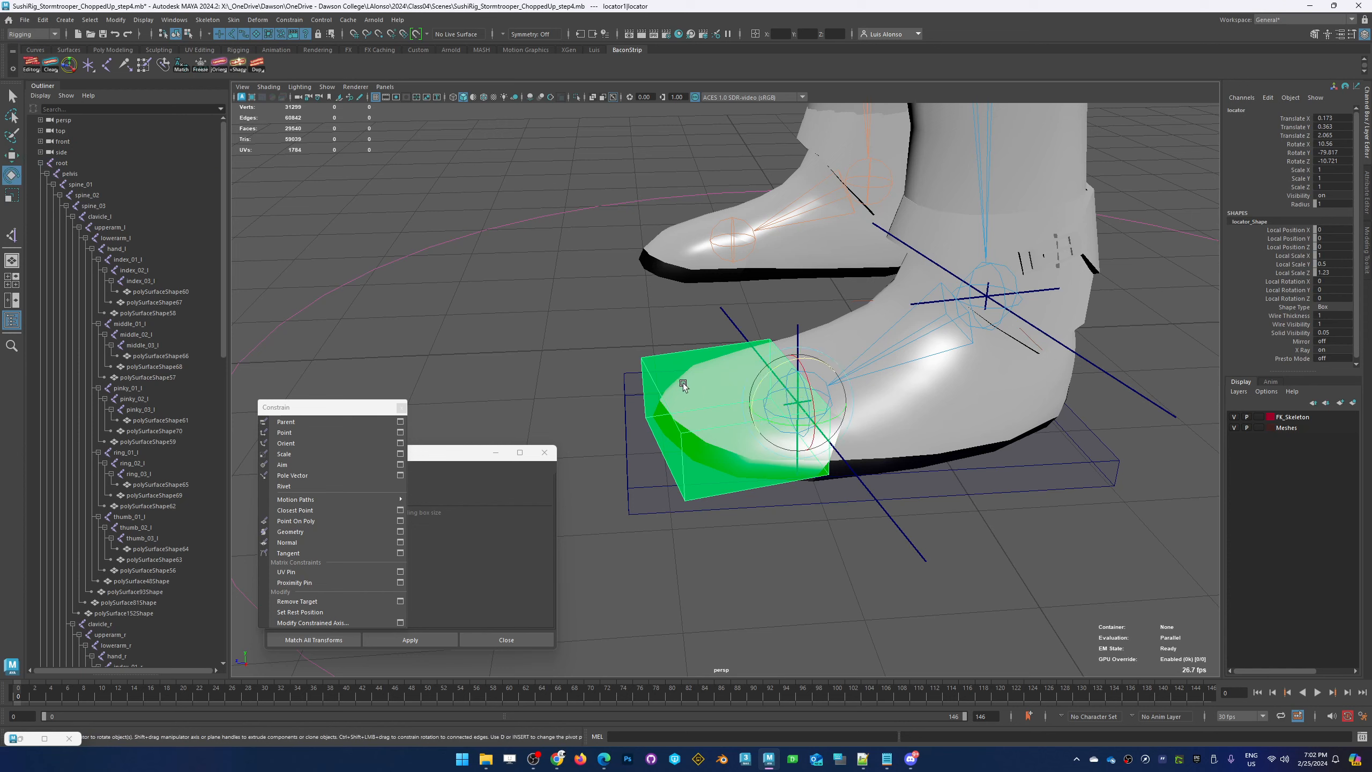
mouse_move(760, 377)
left_mouse_down()
mouse_move(751, 393)
mouse_move(758, 382)
left_mouse_up()
key("ctrl+z")
Test rotating the ball locator in both directions to check the foot and toe pivot, and undo the rotations
right_click_drag(634, 480, 786, 324, "alt")
left_click(810, 534)
left_click_drag(807, 531, 881, 501)
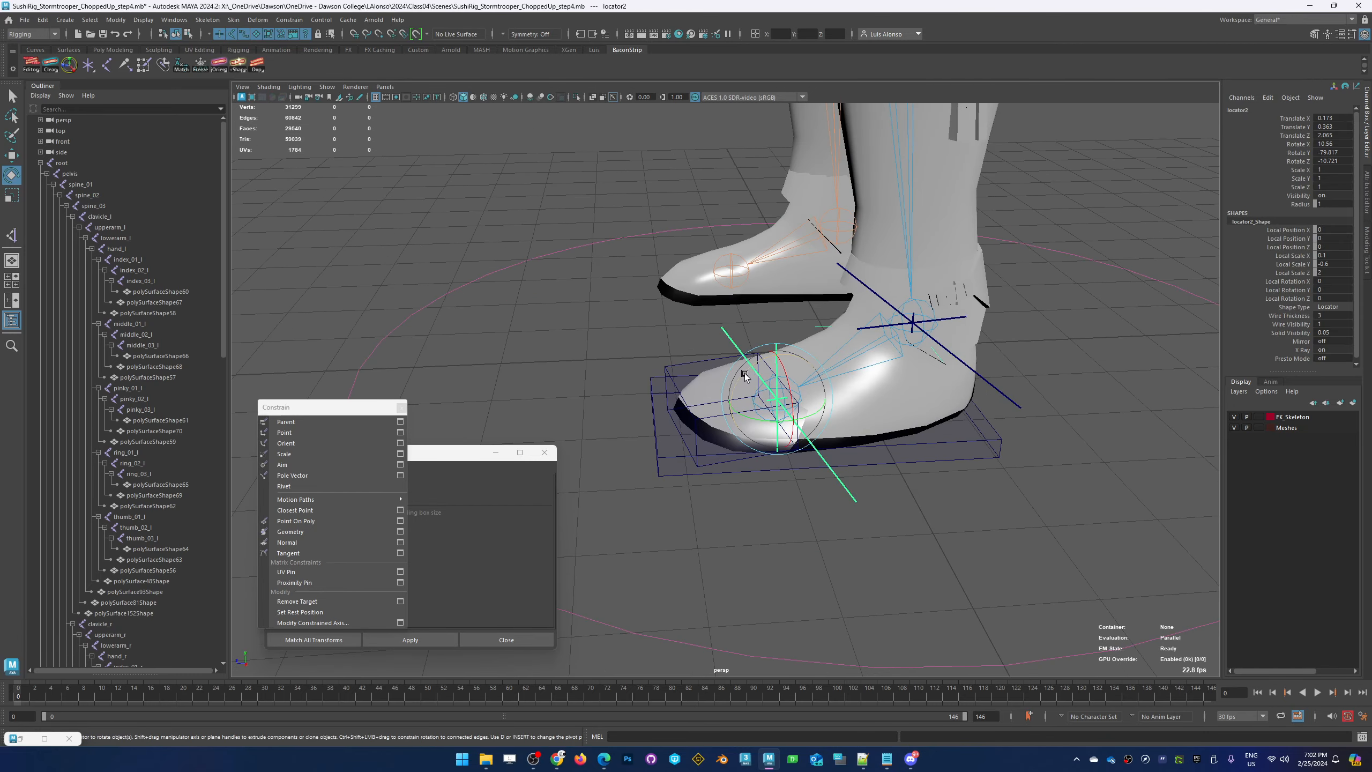
left_click_drag(744, 374, 751, 419)
key("ctrl+z")
key("ctrl+z")
key("ctrl+z")
key("ctrl+z")
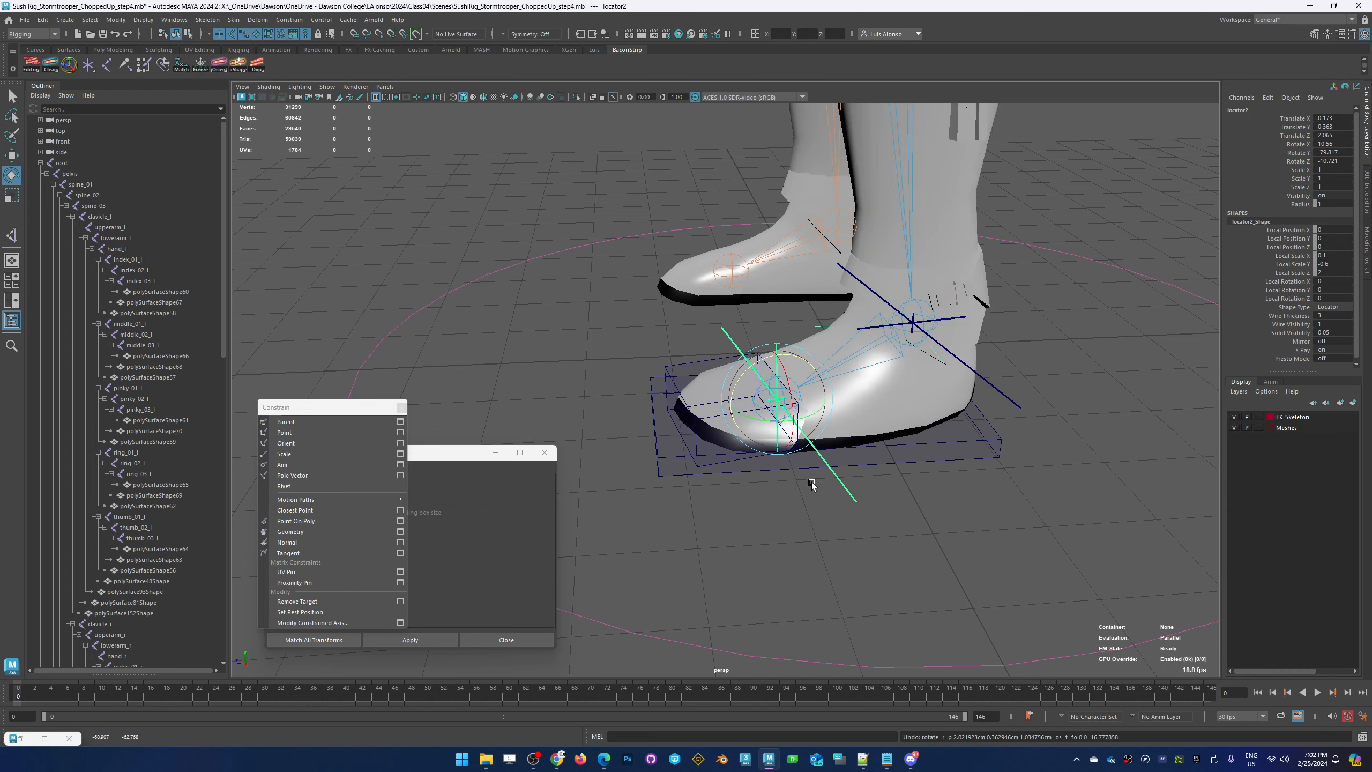
left_click_drag(739, 382, 764, 376)
key("ctrl+z")
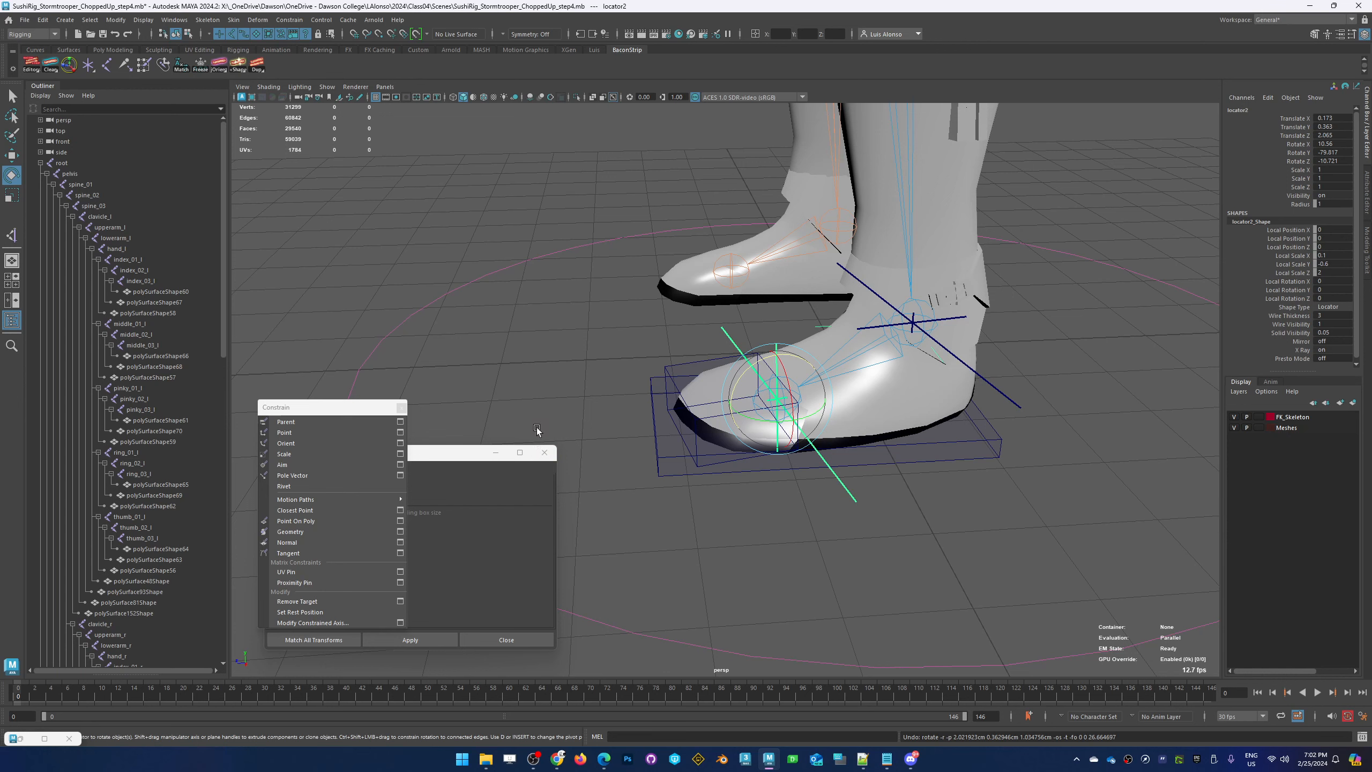
Rotate the ball locator once more to check the heel lift, and undo the rotation
left_click_drag(743, 379, 742, 436)
key("ctrl+z")
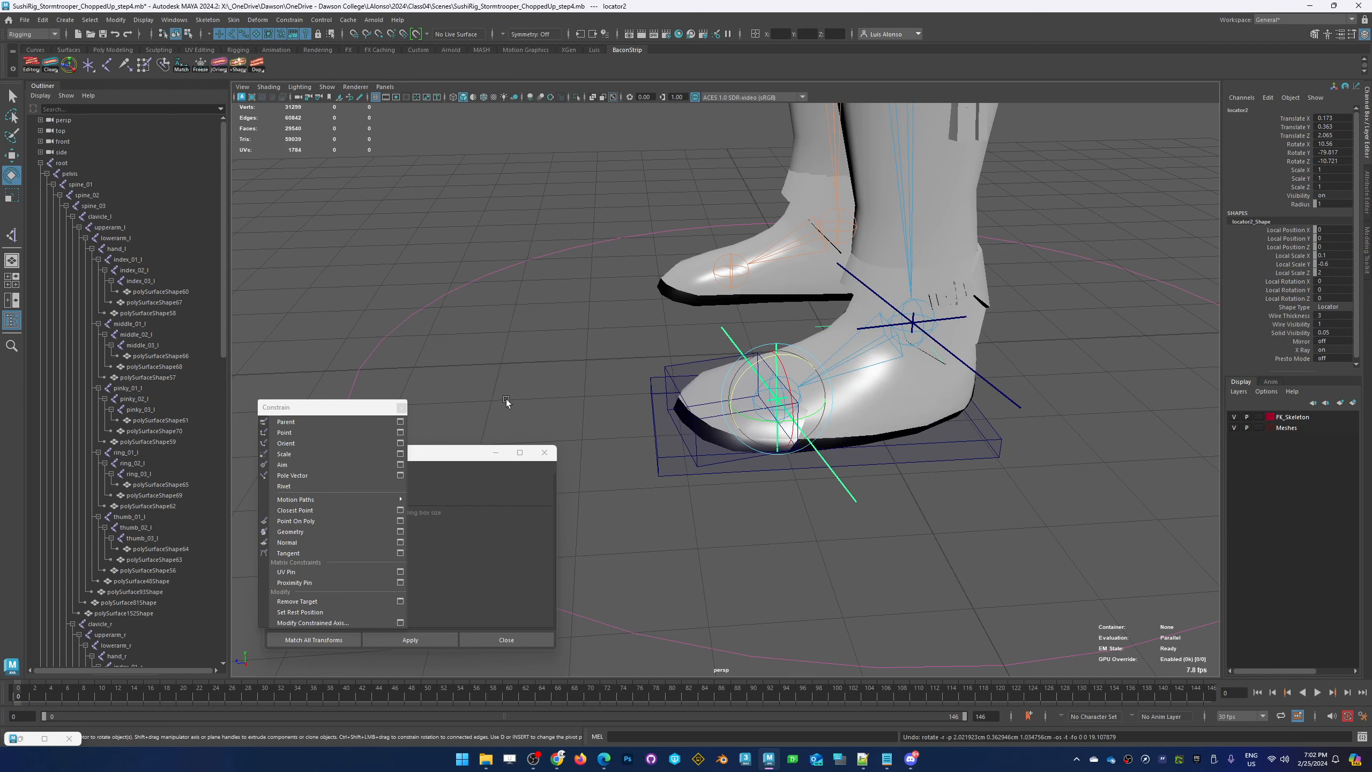
left_click_drag(556, 419, 702, 424, "alt")
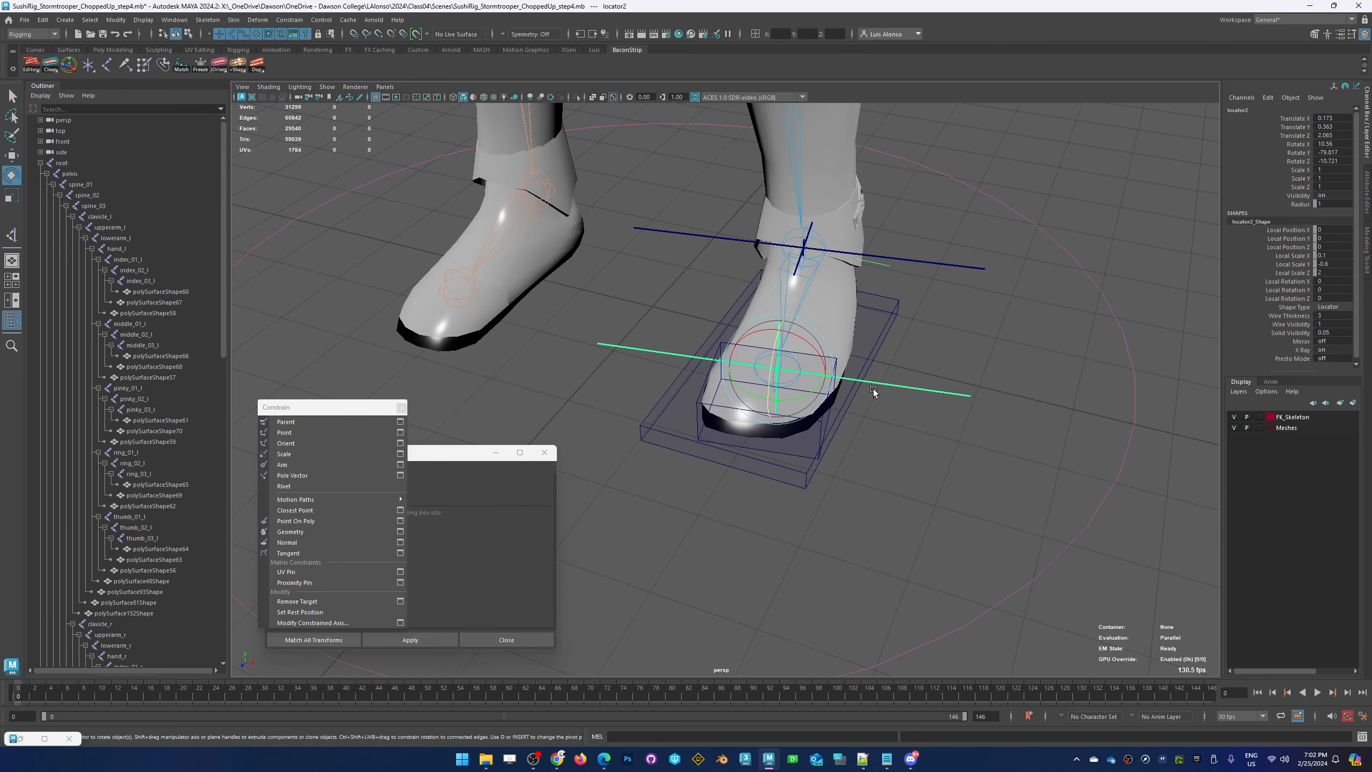
Test moving the box foot control of the left foot, and undo the move
right_click_drag(862, 391, 633, 419, "alt")
left_click(923, 349)
left_click(838, 343)
left_click_drag(956, 407, 718, 284, "alt")
key("w")
key("ctrl+z")
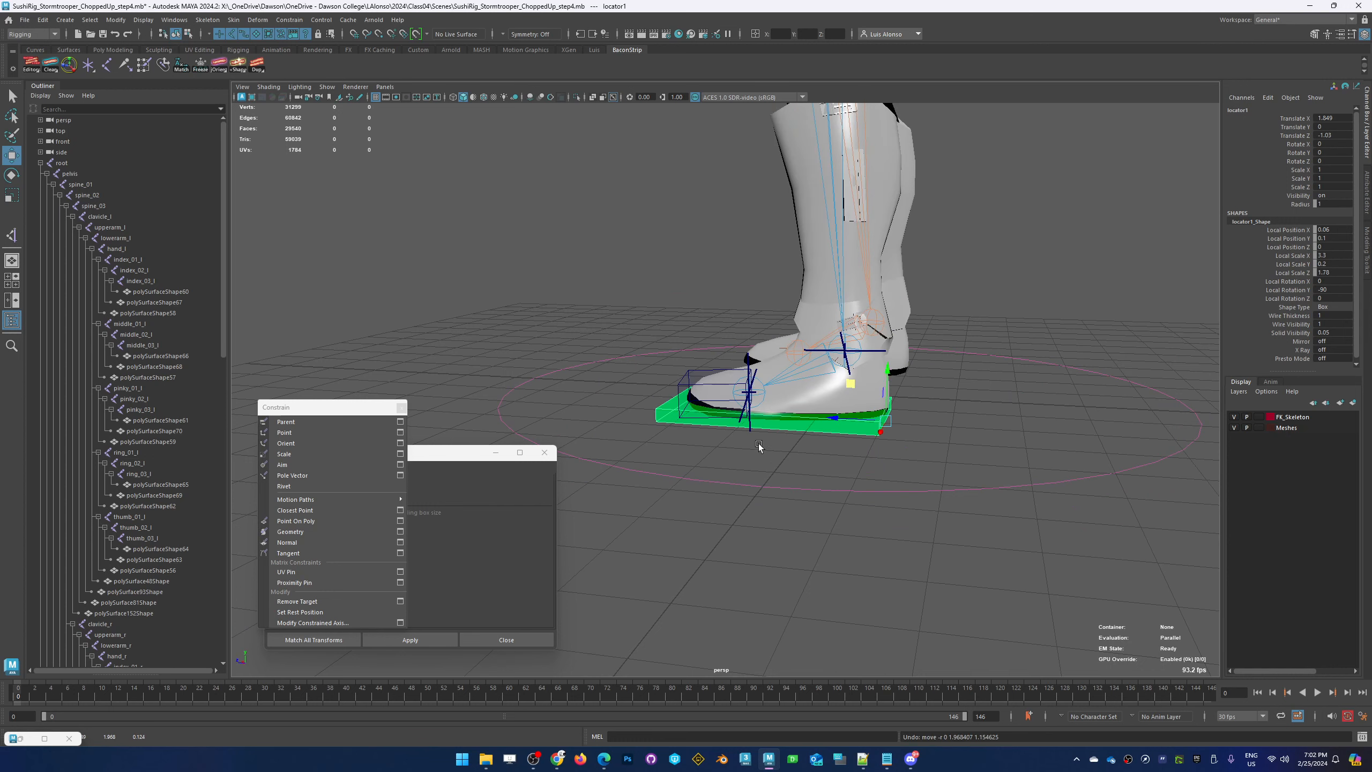
Test rotating the box foot control about the heel, restore its rotation, and deselect it
left_click(832, 438)
left_click(866, 422)
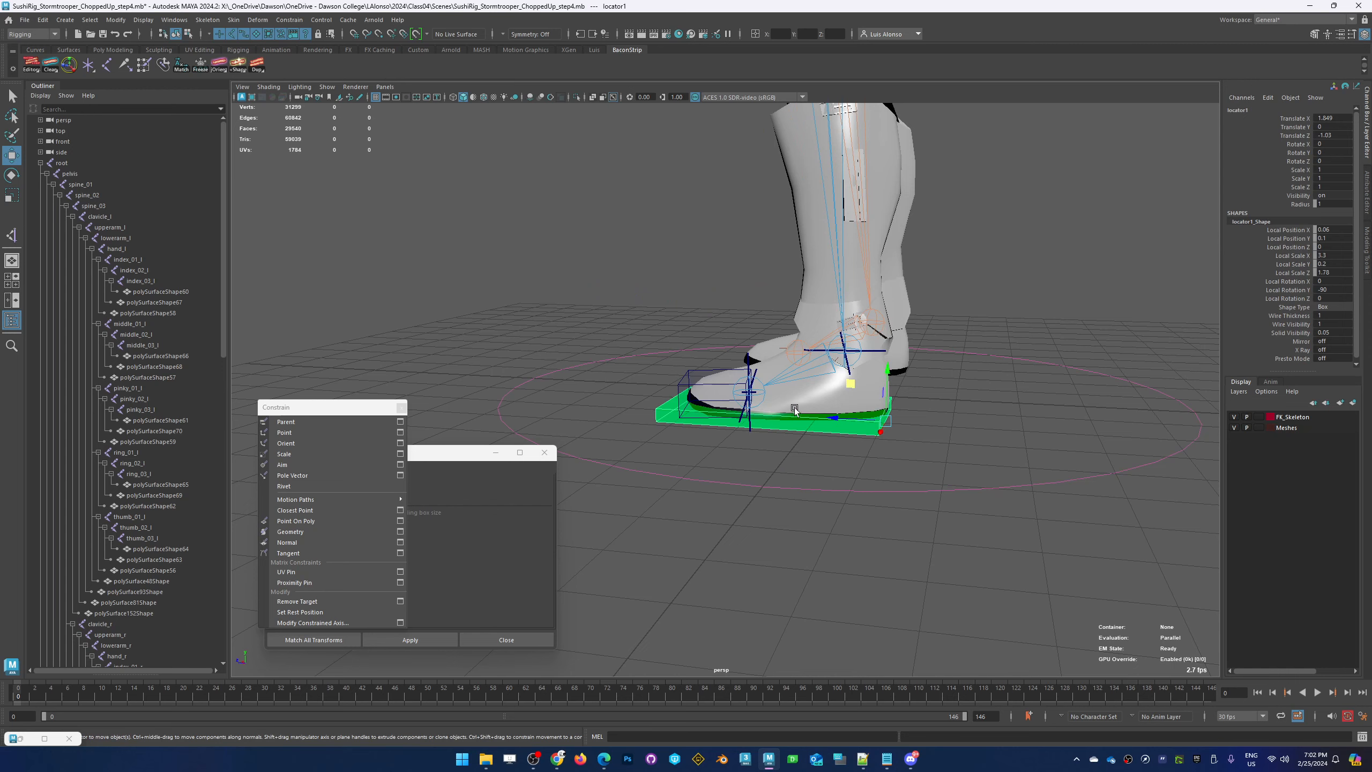
key("e")
left_click_drag(878, 432, 866, 374)
left_click_drag(871, 371, 849, 383)
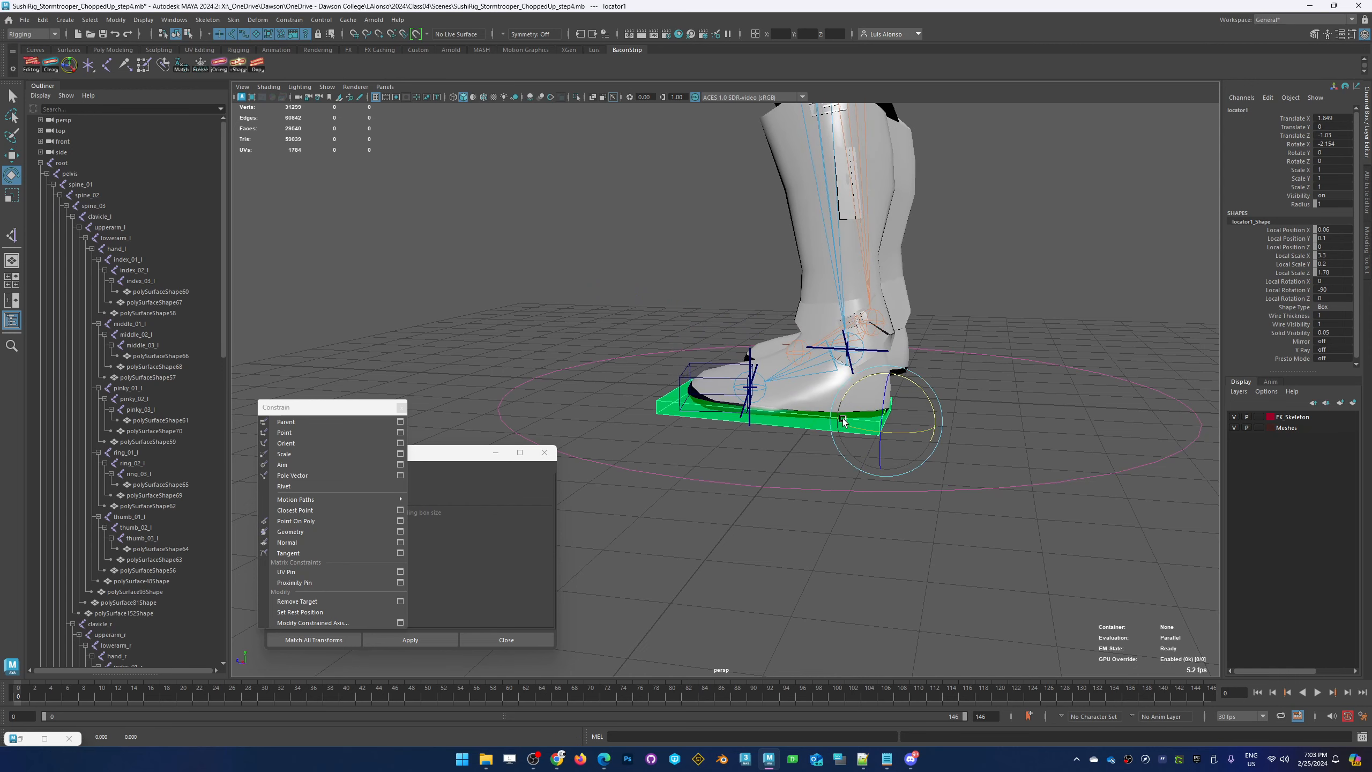
left_click(744, 450)
left_click_drag(746, 462, 760, 466, "alt")
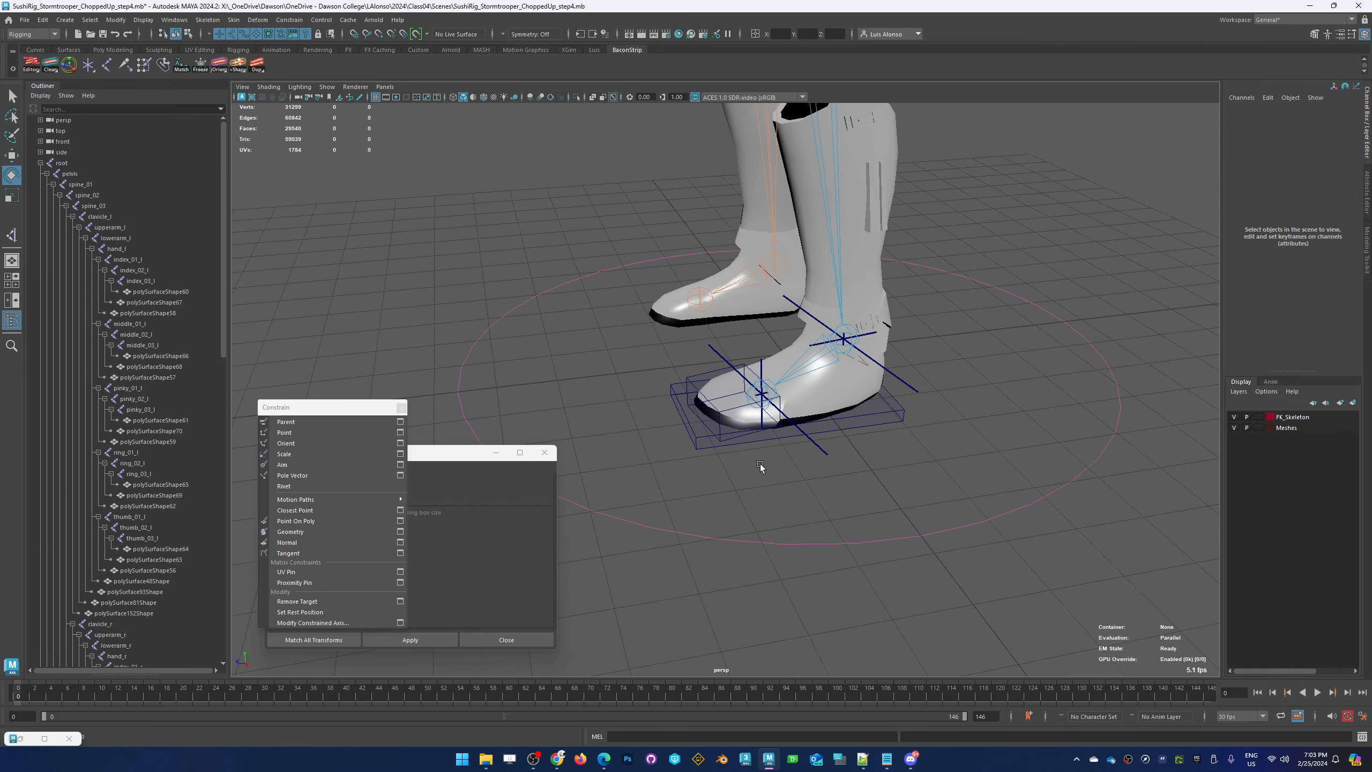
Test a large rotation of the ball locator to lift the heel, undo it, and deselect the locator
left_click(823, 450)
left_click_drag(747, 371, 705, 444)
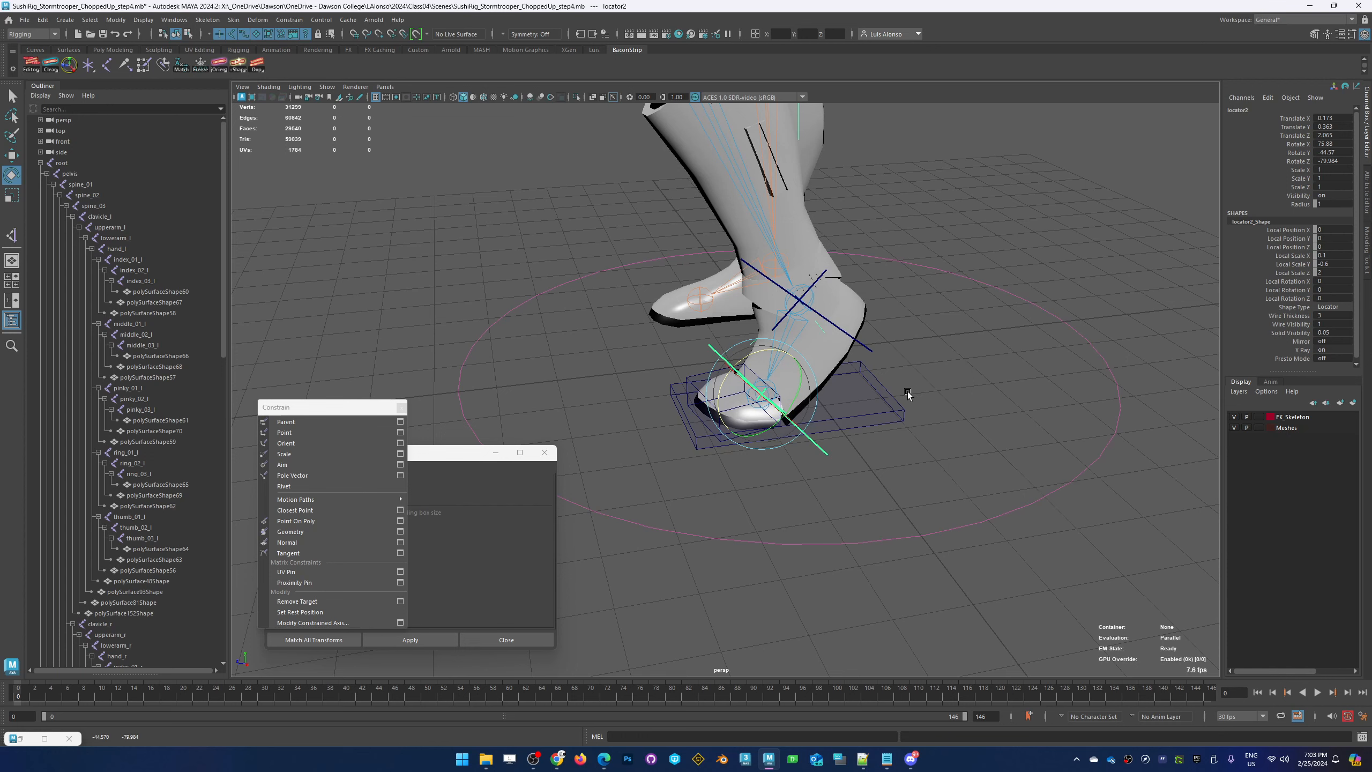
key("ctrl+z")
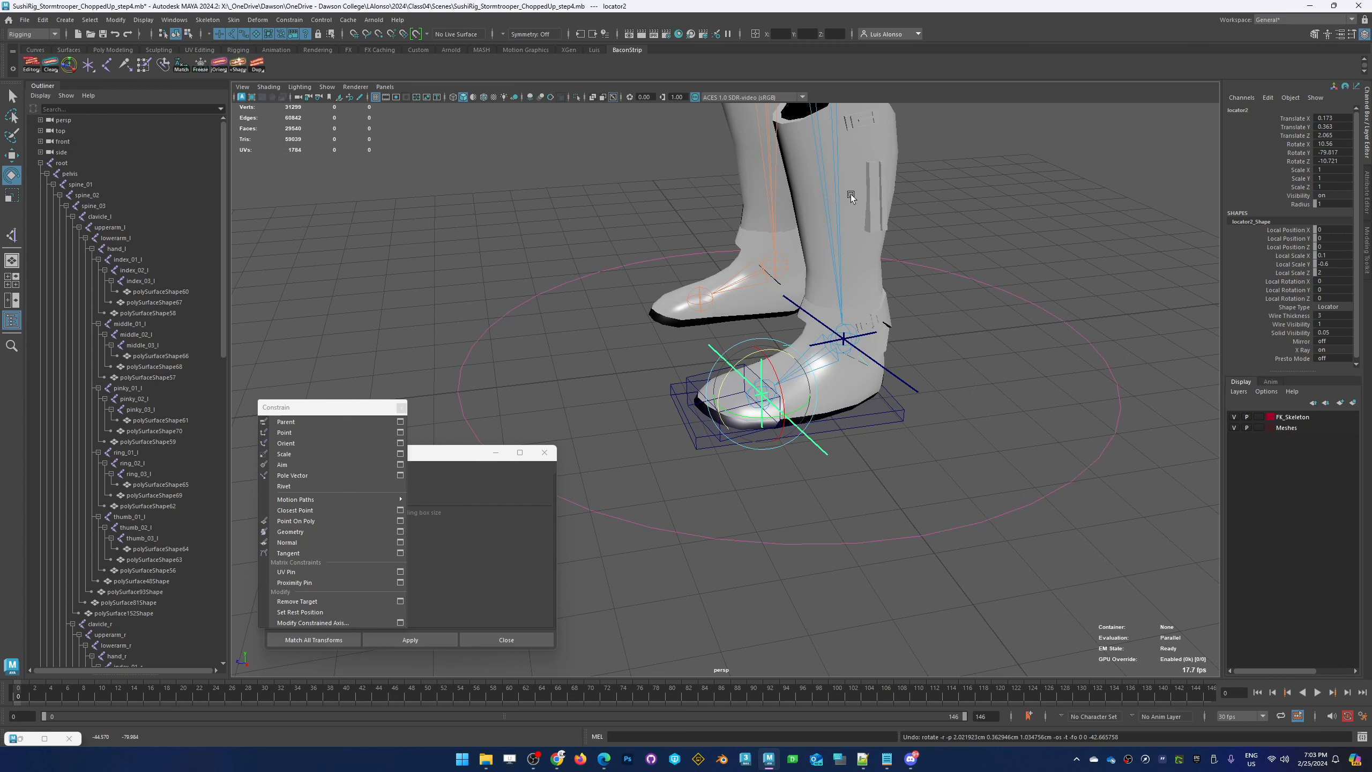
left_click(571, 290)
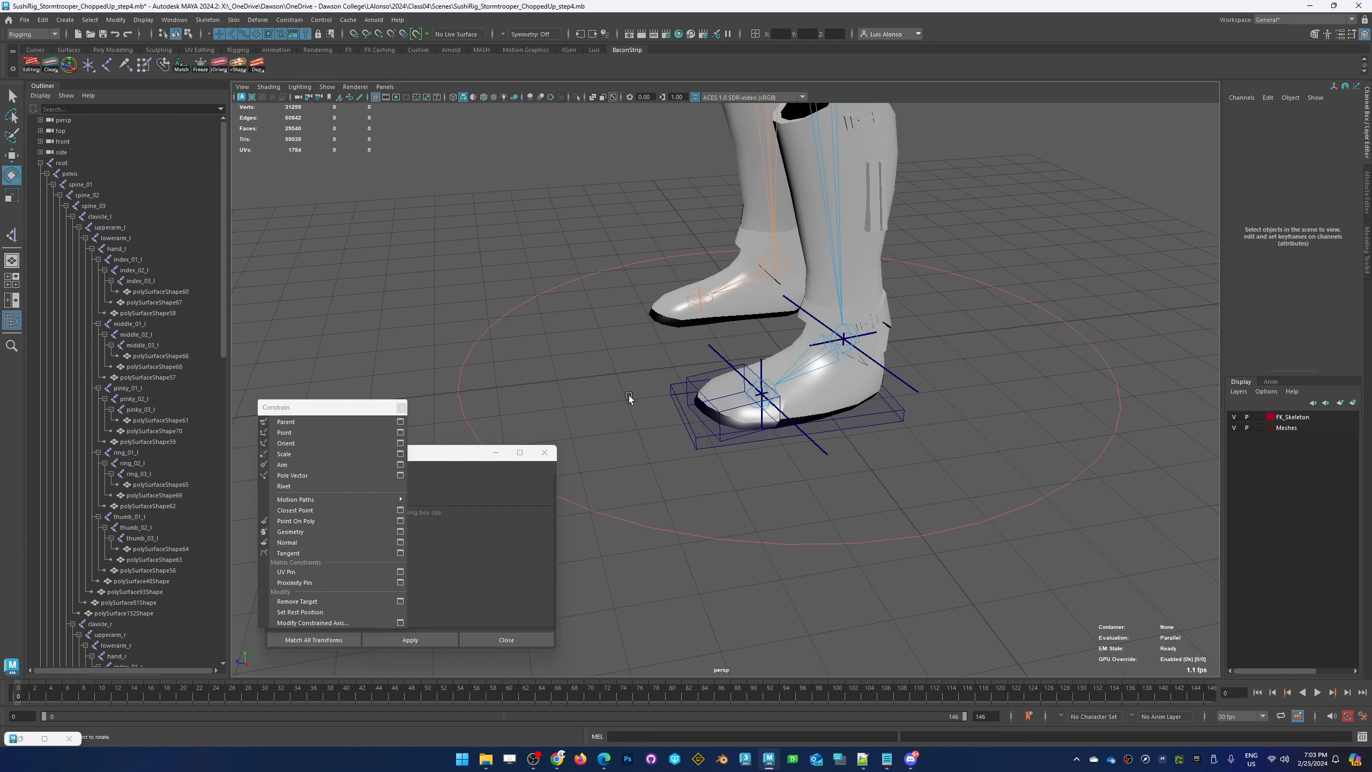
Select the ankle locator, examine it from closer up around the left foot, and deselect it
left_click(907, 382)
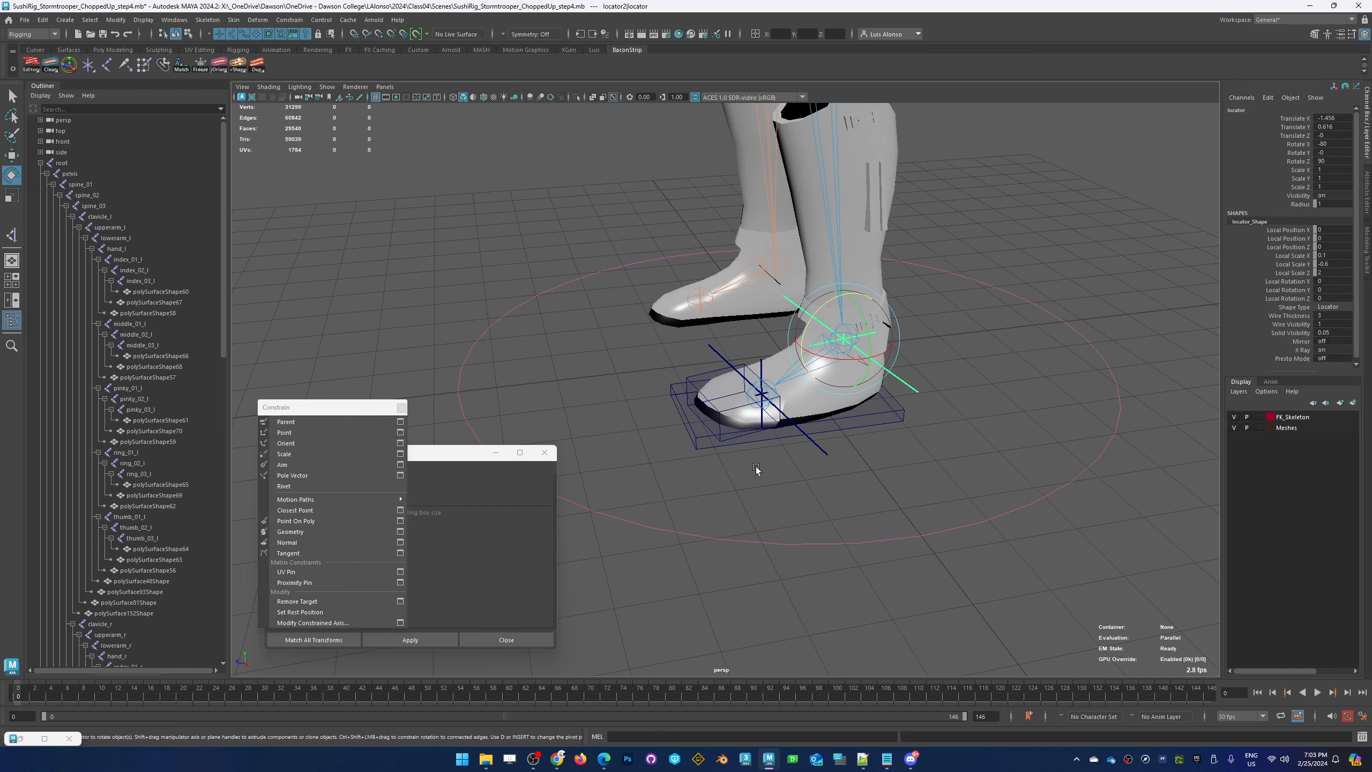
left_click_drag(671, 397, 708, 368, "alt")
right_click_drag(689, 305, 885, 242, "alt")
middle_click_drag(887, 320, 841, 302, "alt")
left_click_drag(841, 303, 830, 412, "alt")
left_click(787, 488)
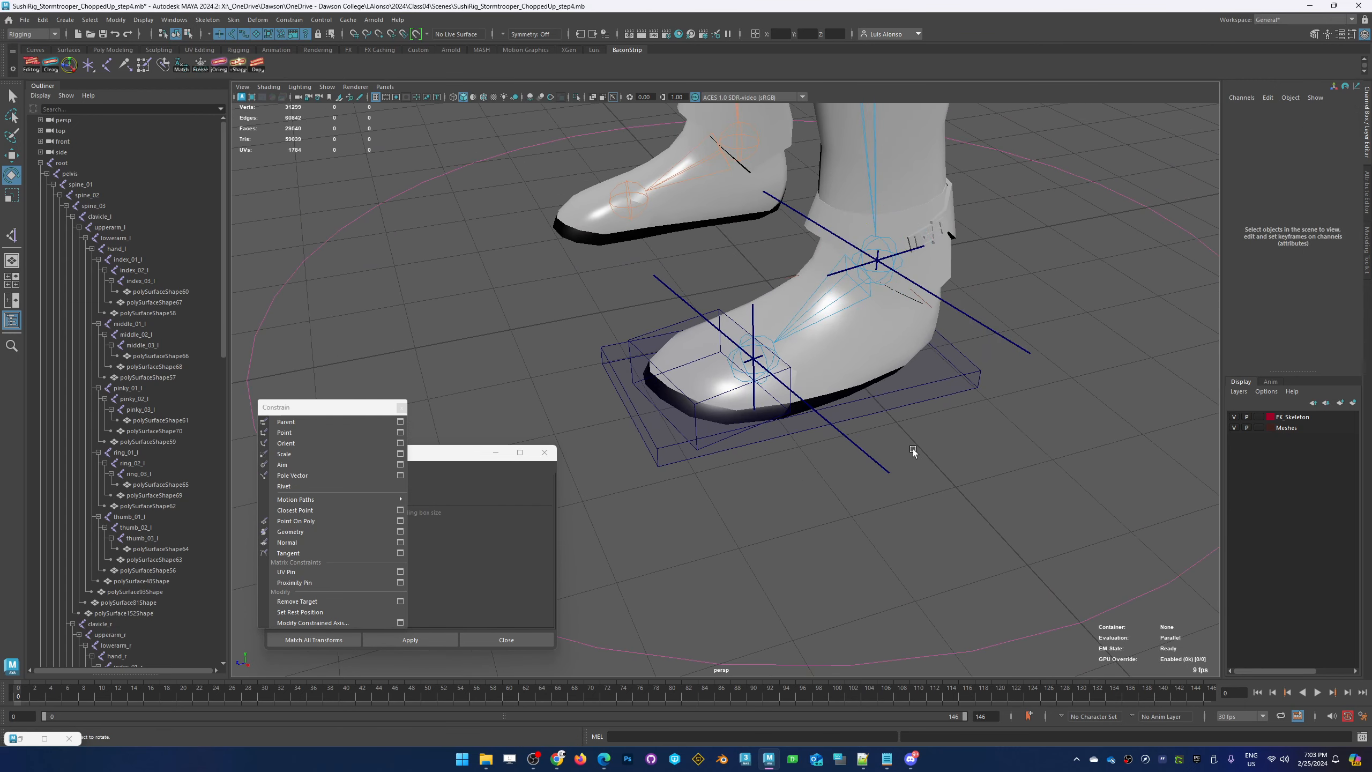
Test rotating the ball locator of the left foot again, and undo the rotations
left_click_drag(913, 450, 851, 497)
left_click_drag(729, 346, 697, 366)
key("ctrl+z")
key("ctrl+z")
key("ctrl+z")
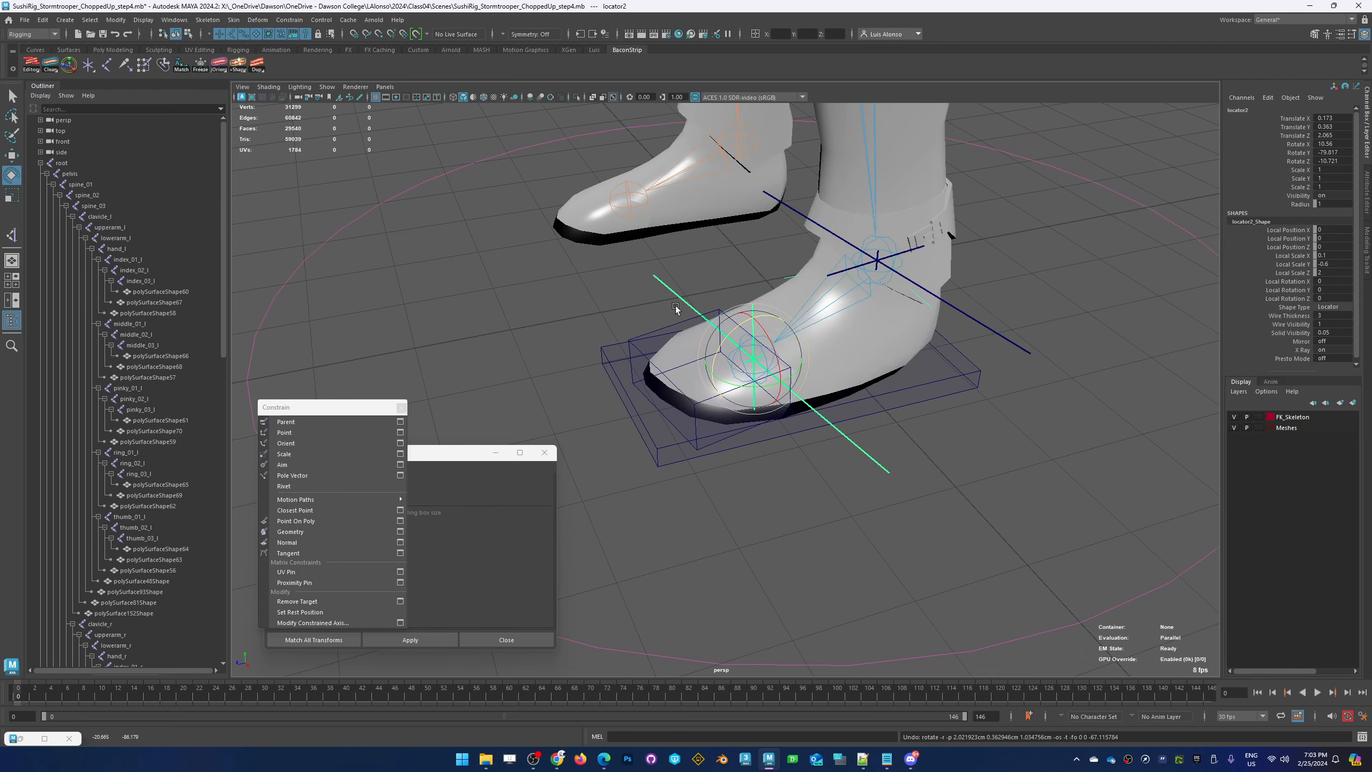
left_click_drag(635, 513, 716, 390, "alt")
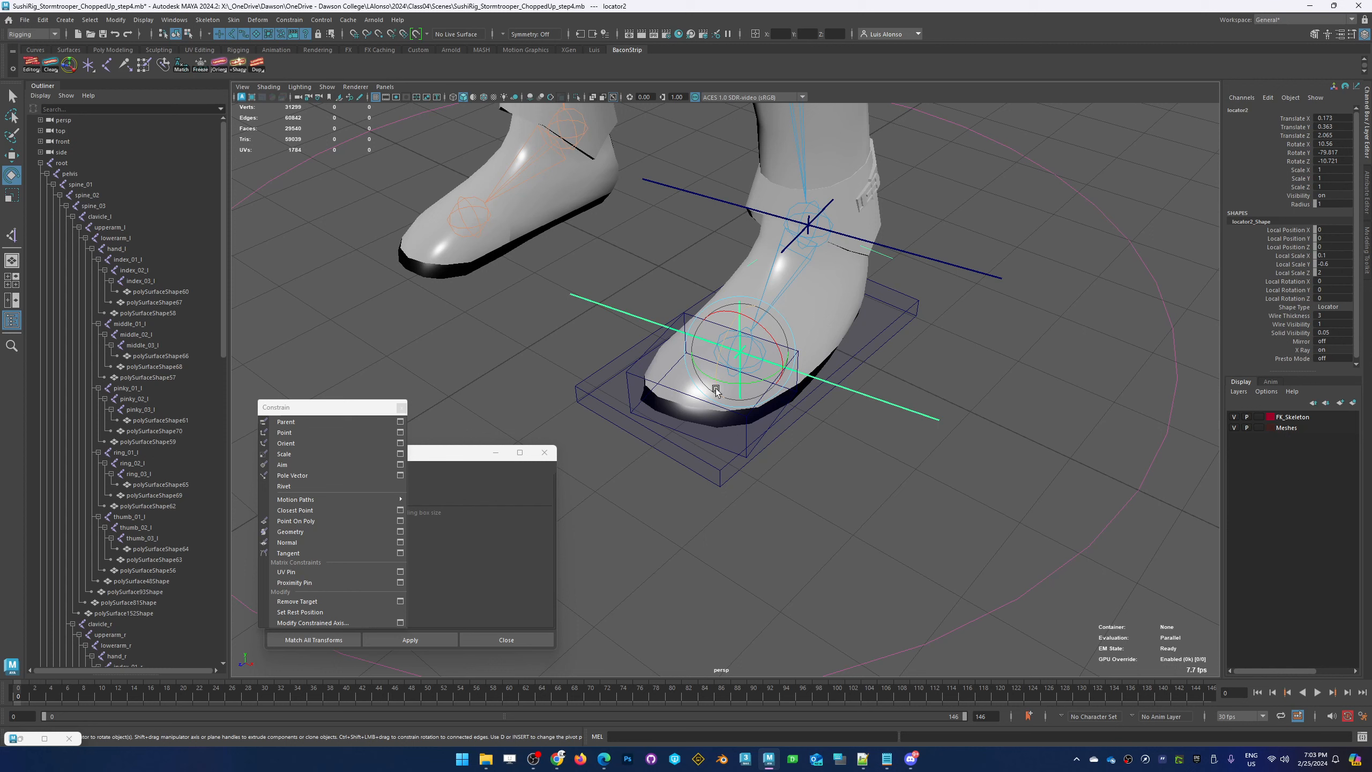
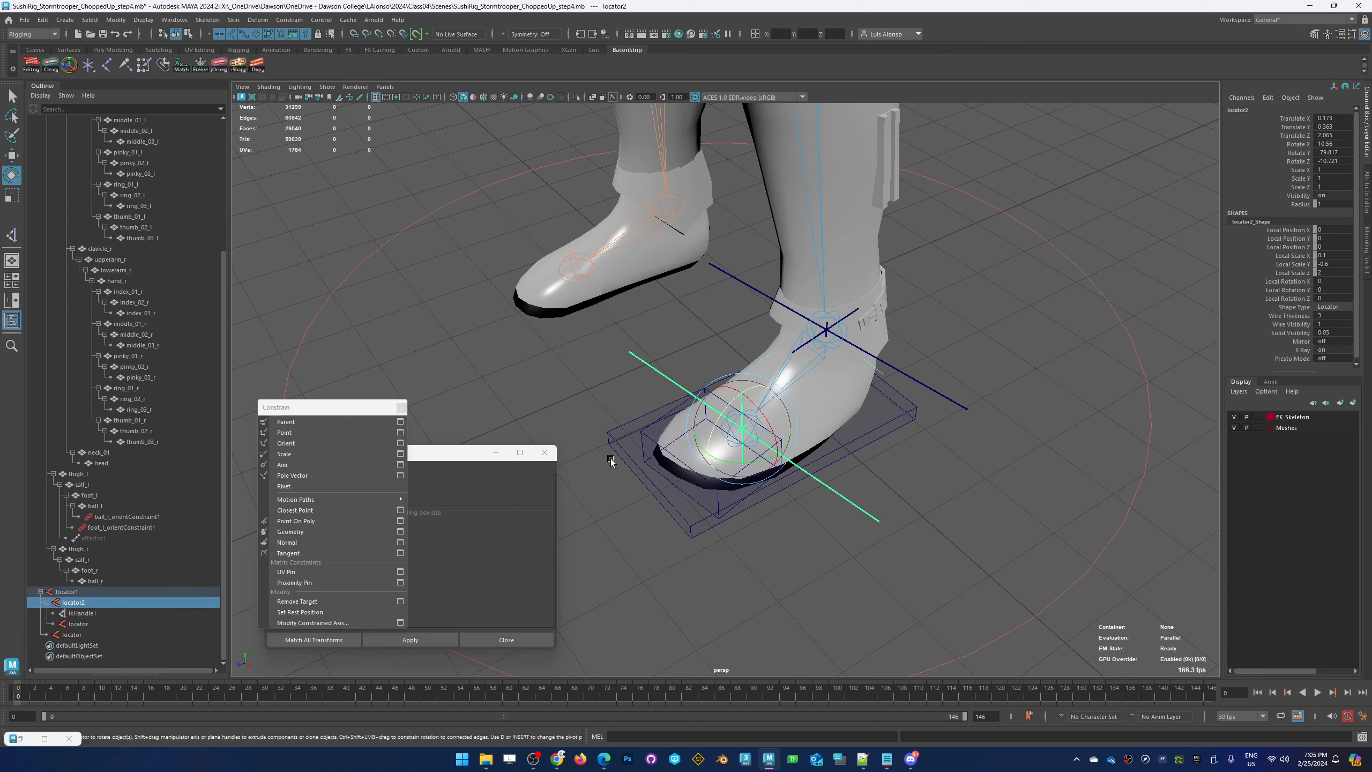
Change the ball locator's shape type to Box and stretch its local X scale back toward the heel
left_click(1331, 306)
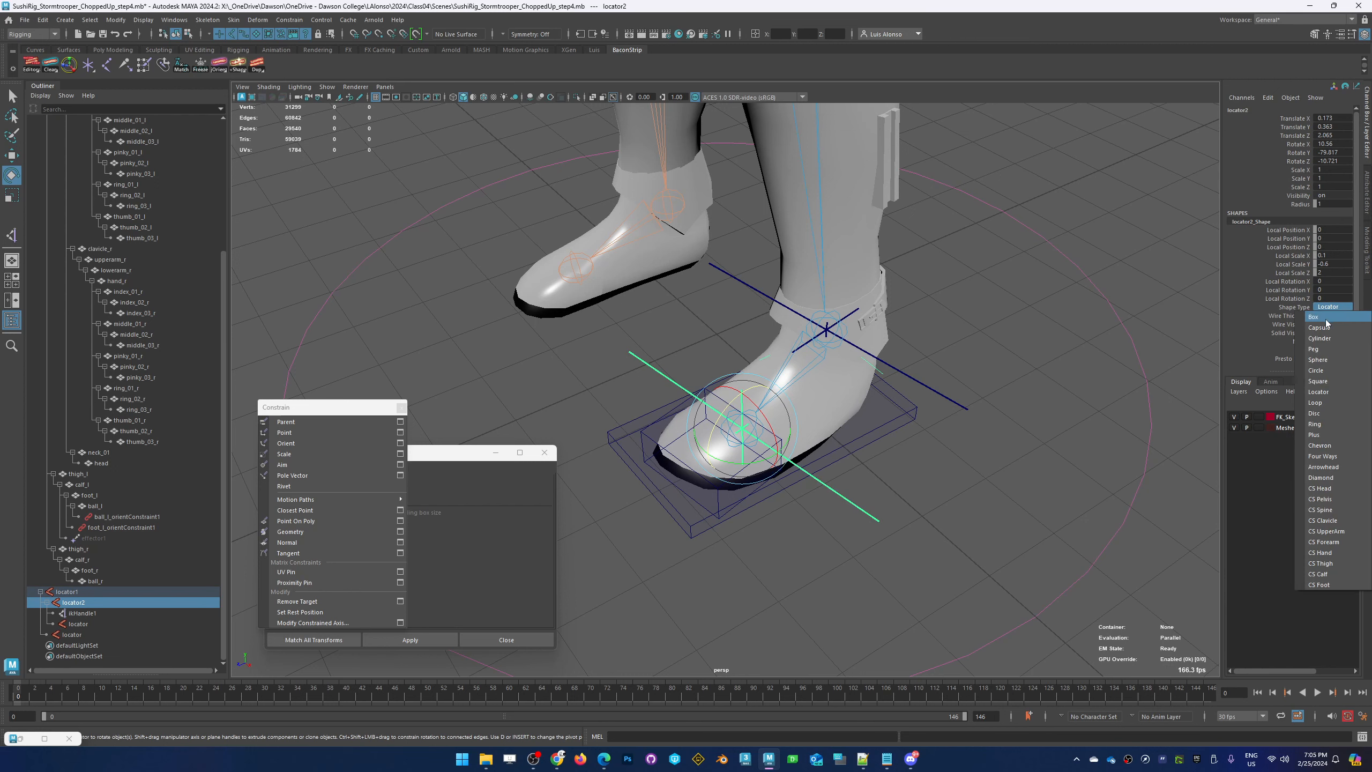
left_click(1325, 318)
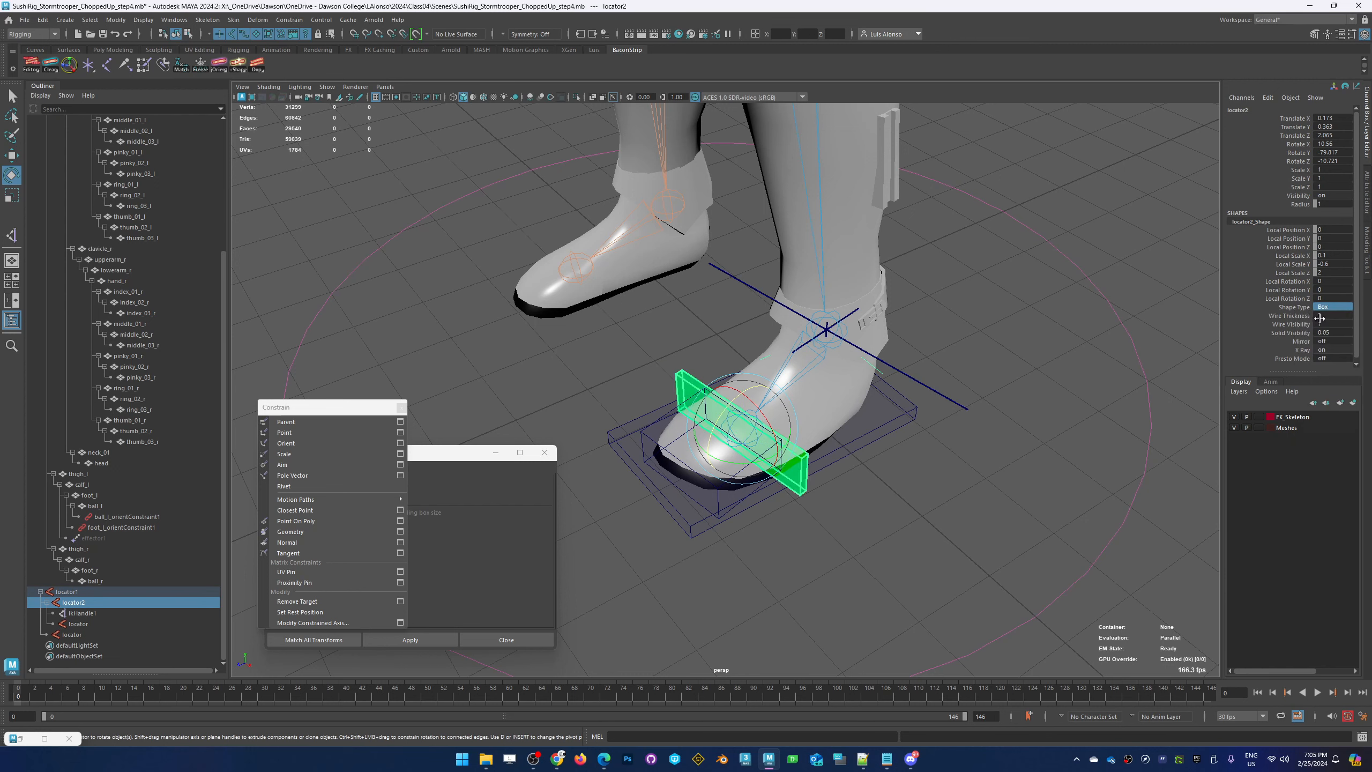
left_click(1285, 256)
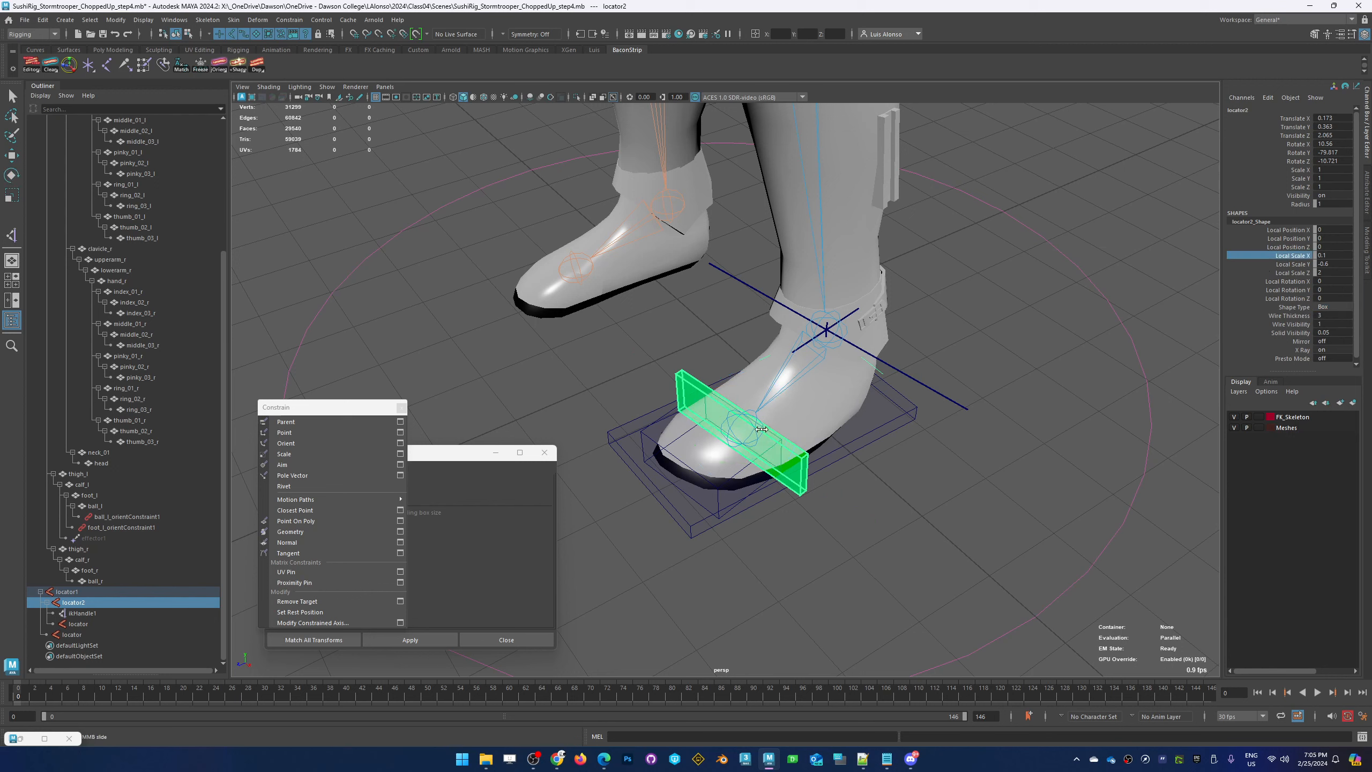
middle_click_drag(762, 430, 791, 422)
left_click_drag(791, 422, 848, 448, "alt")
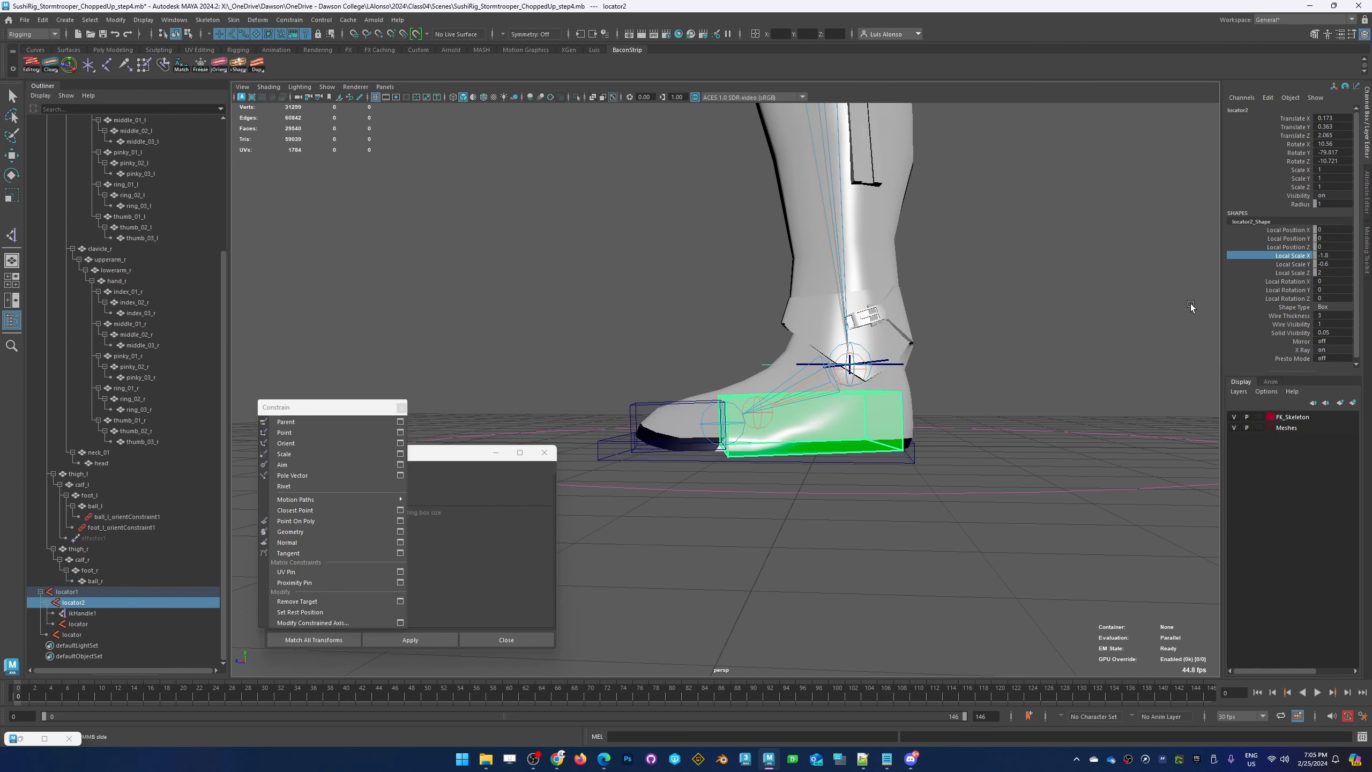
Tilt the ball control's box along the instep with a local Z rotation of about -22.918
left_click(1298, 299)
middle_click_drag(842, 476, 800, 476)
left_click_drag(800, 481, 928, 558, "alt")
Fit the ball control's box to the instep with local scale X about -1.58, Y about -0.71 and Z about 1.09
left_click(1296, 257)
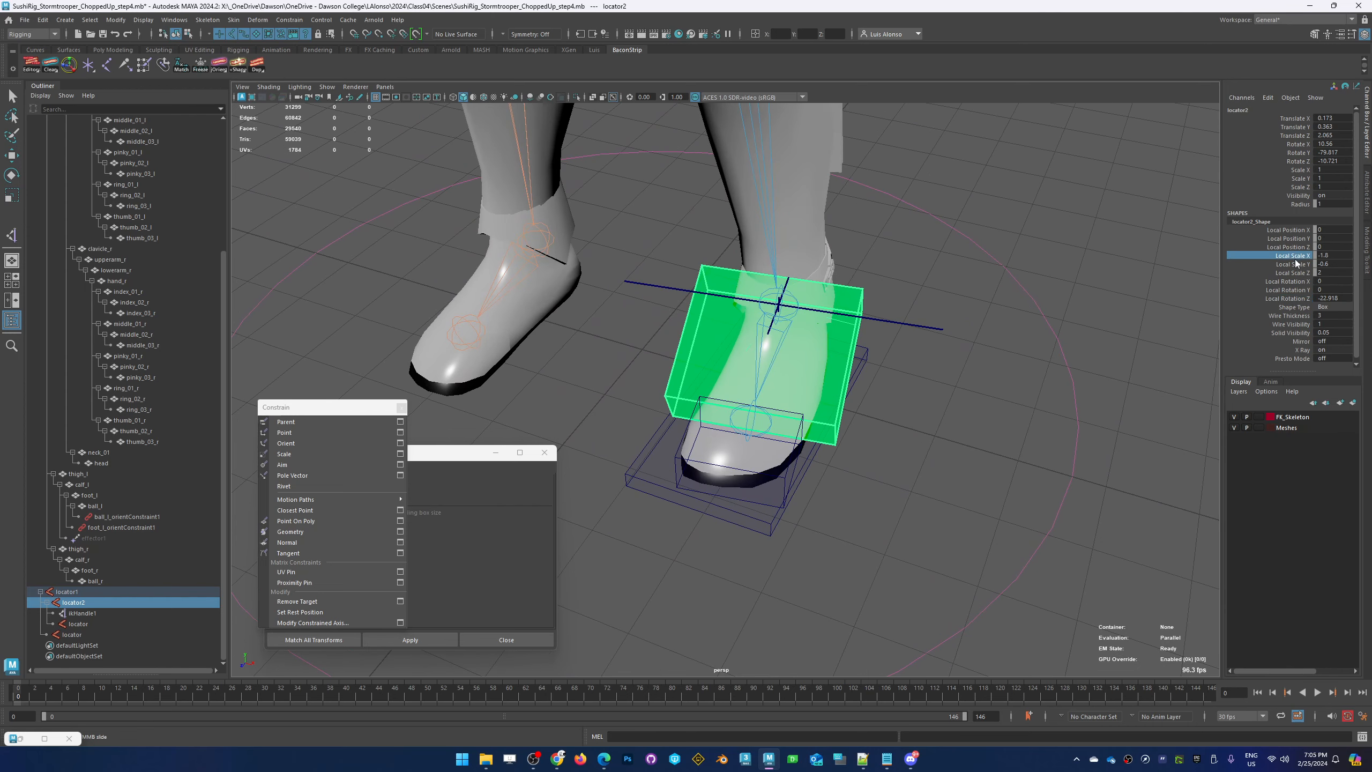
middle_click_drag(1033, 394, 1023, 388, "alt")
middle_click_drag(916, 405, 929, 402)
left_click(1297, 273)
middle_click_drag(1061, 373, 1015, 369)
key("e")
left_click(887, 486)
Inspect the new ball box control around the left foot, test rotating it, and undo the rotation
left_click_drag(870, 505, 821, 481, "alt")
left_click(713, 375)
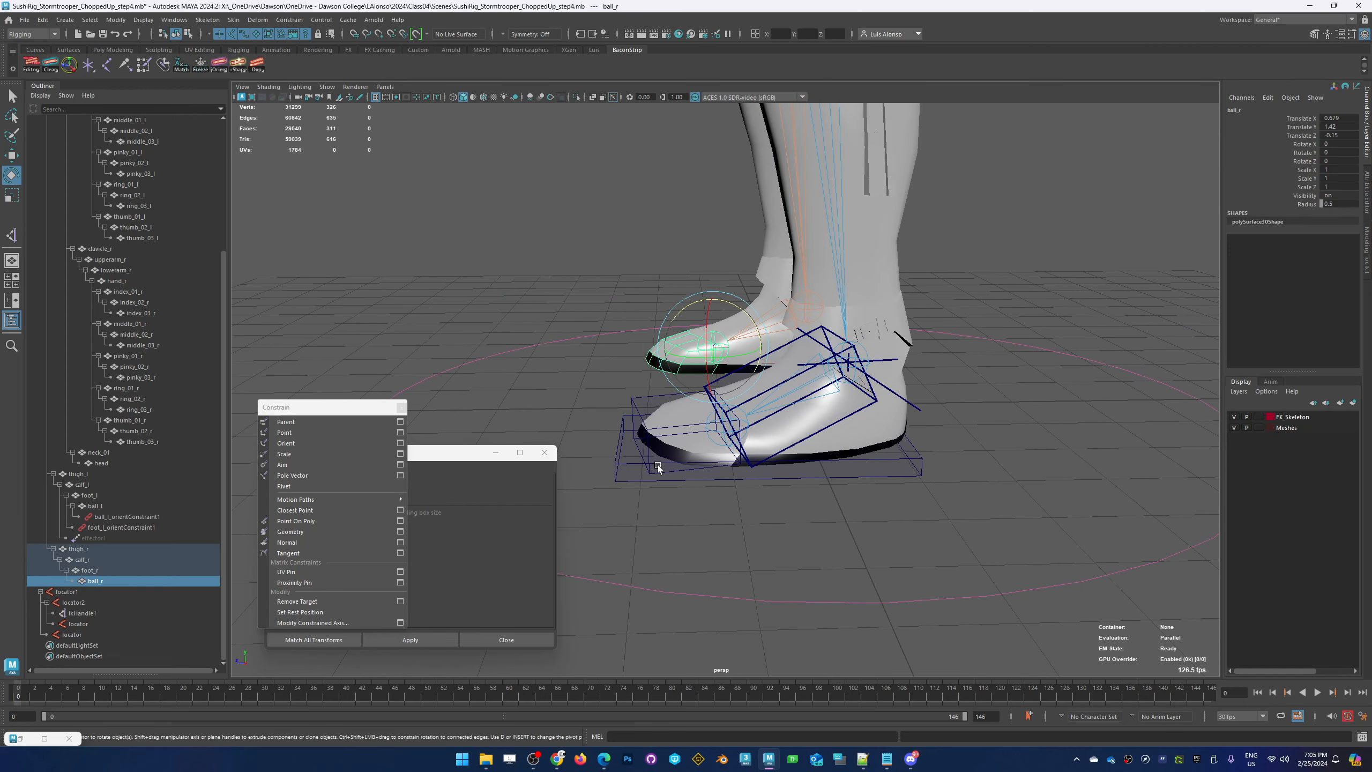
left_click(749, 526)
left_click_drag(748, 525, 800, 502, "alt")
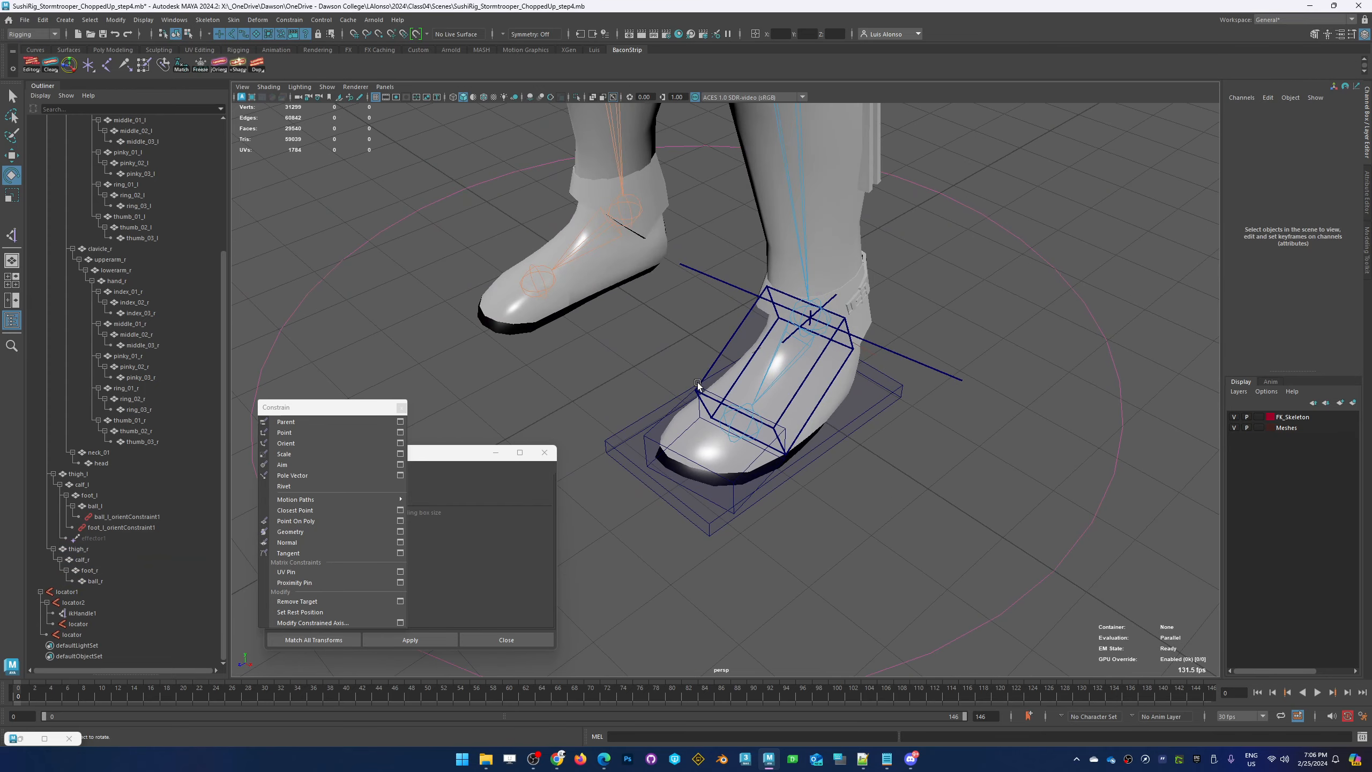
left_click_drag(697, 384, 743, 350, "alt")
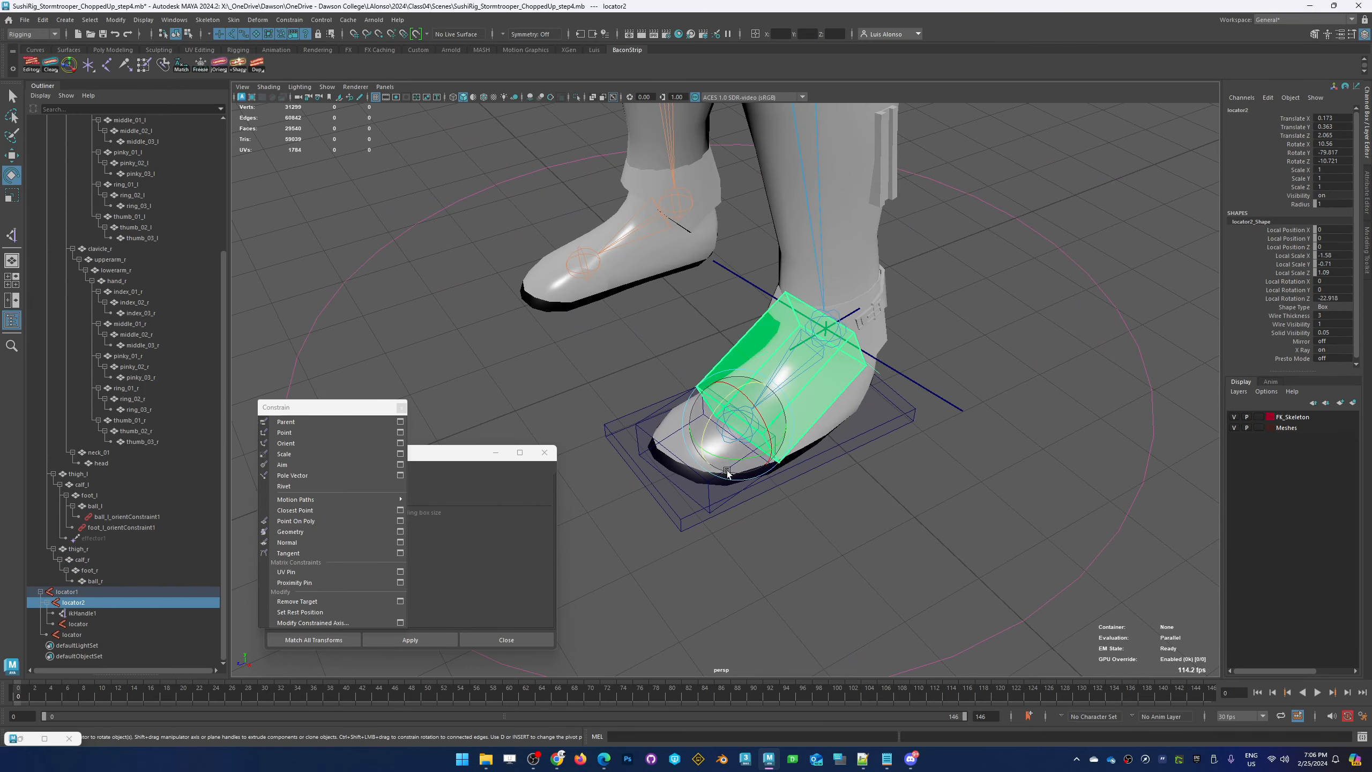
left_click(774, 522)
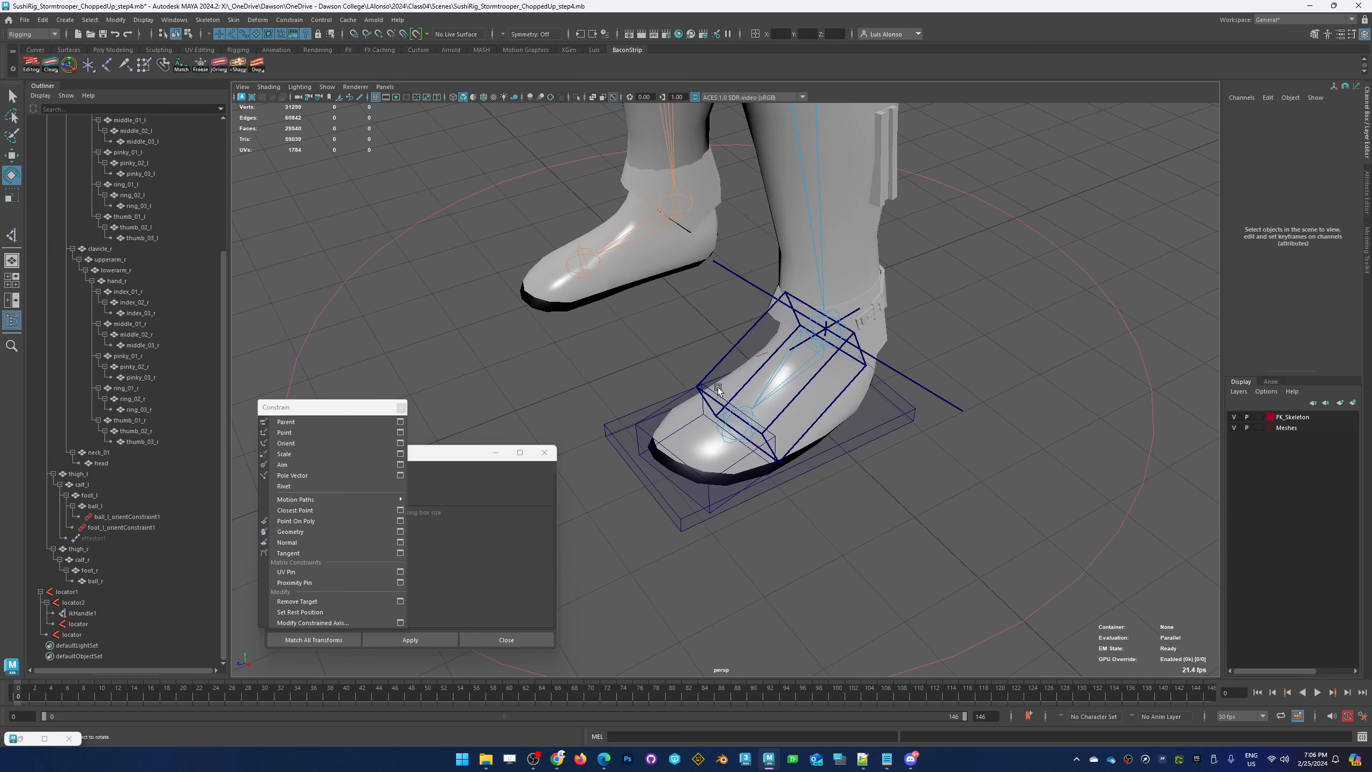
left_click(729, 403)
left_click_drag(729, 403, 704, 448, "alt")
key("ctrl+z")
Select the ankle locator and the box foot control in turn to review the control setup
left_click_drag(969, 390, 934, 420)
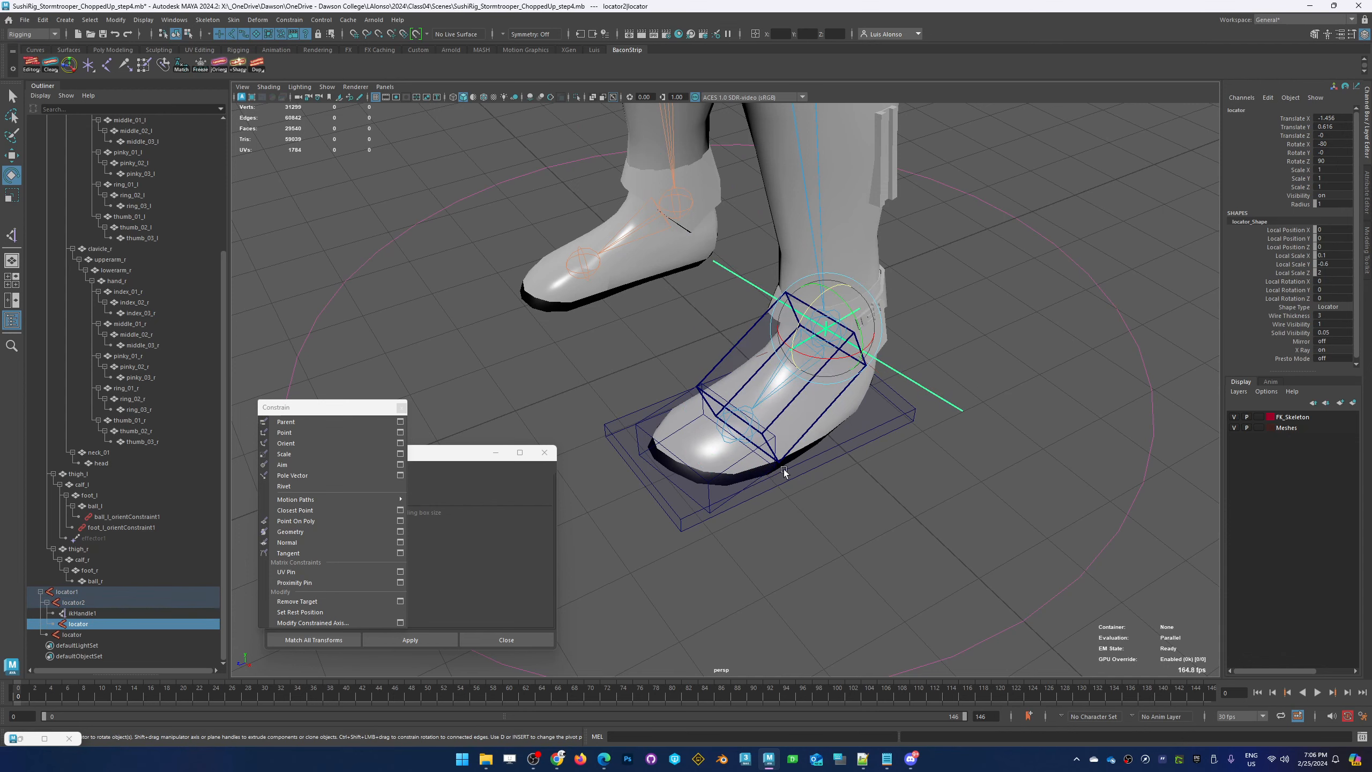
left_click_drag(706, 523, 915, 487, "alt")
left_click(778, 509)
left_click(915, 487)
key("w")
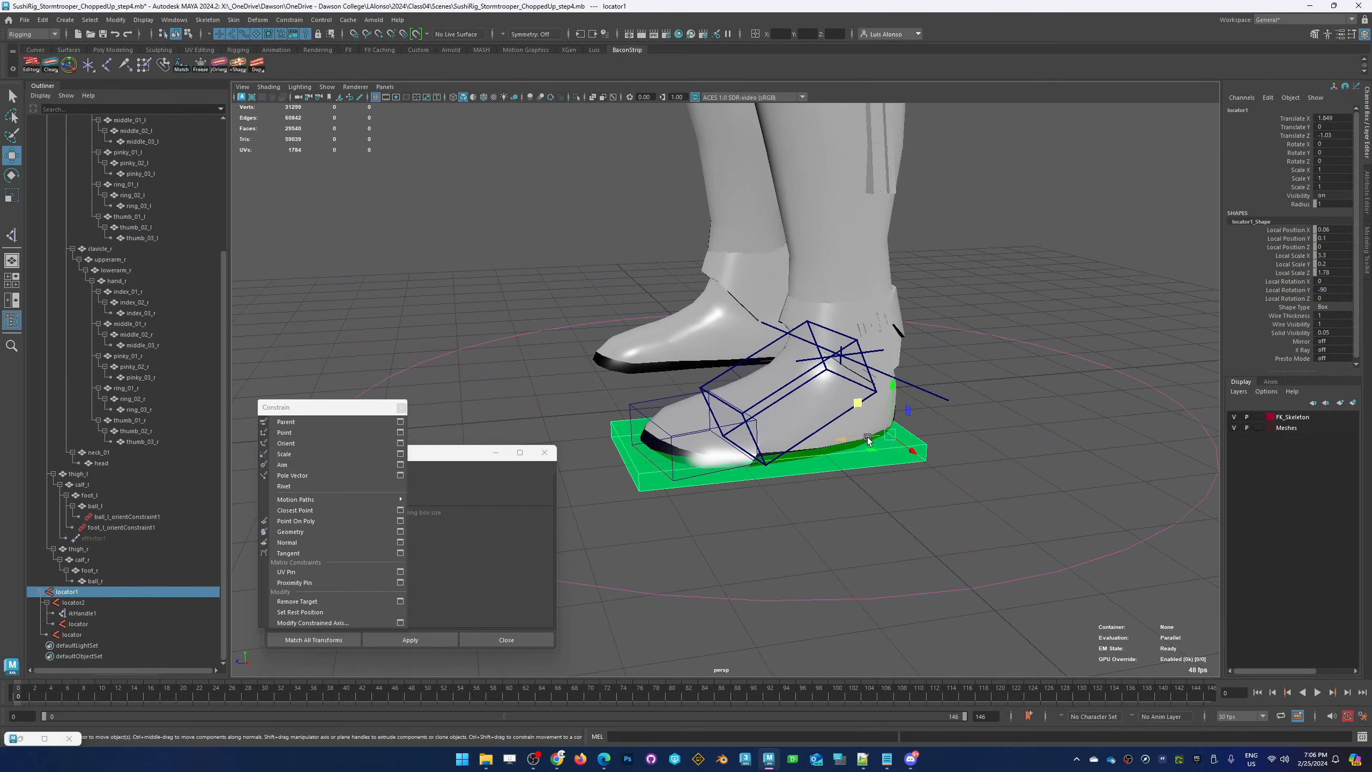
Test rotating the ball box control to lift the heel, undo the rotation, and deselect it
left_click(826, 425)
key("e")
left_click_drag(707, 384, 666, 517)
key("ctrl+z")
left_click(643, 419)
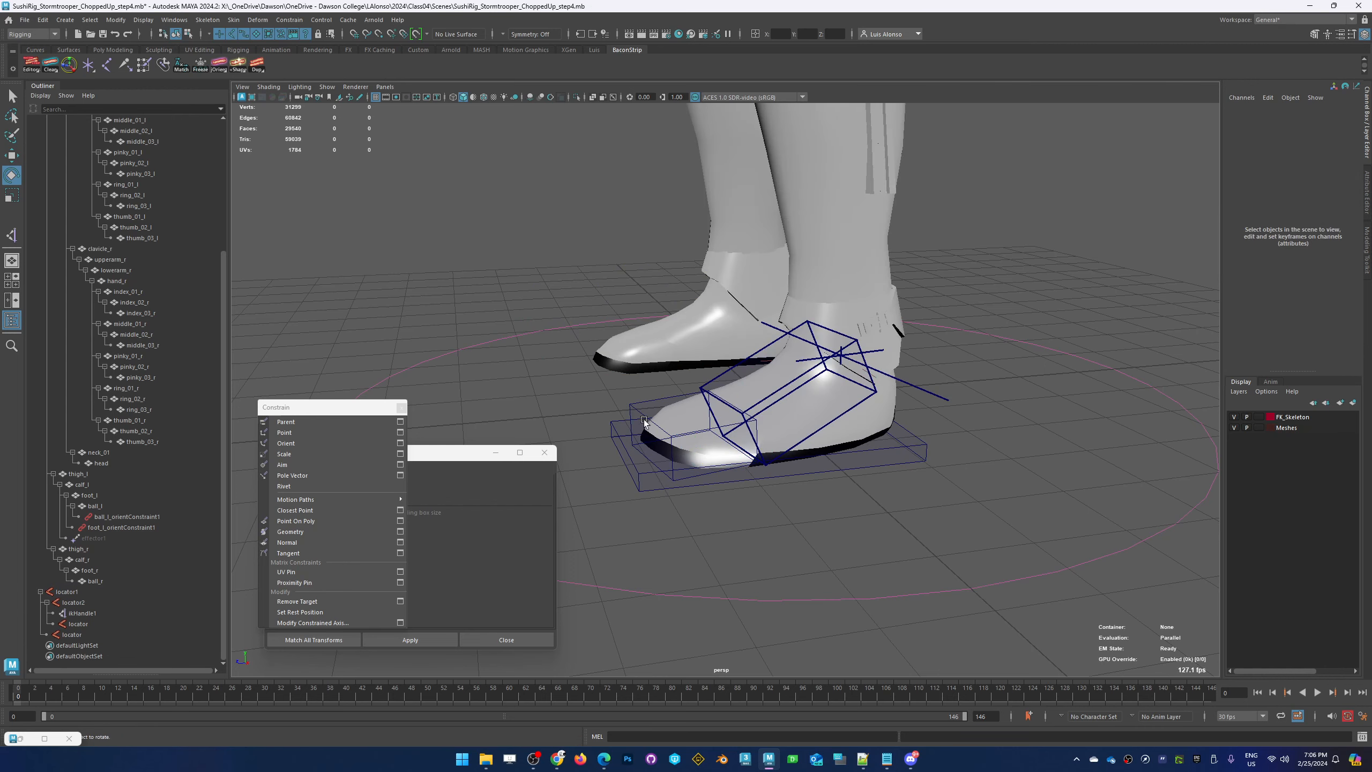
Test rotating the toe box control, undo the rotation, and deselect it
left_click(635, 406)
left_click_drag(684, 462, 687, 526)
key("ctrl+z")
left_click(686, 526)
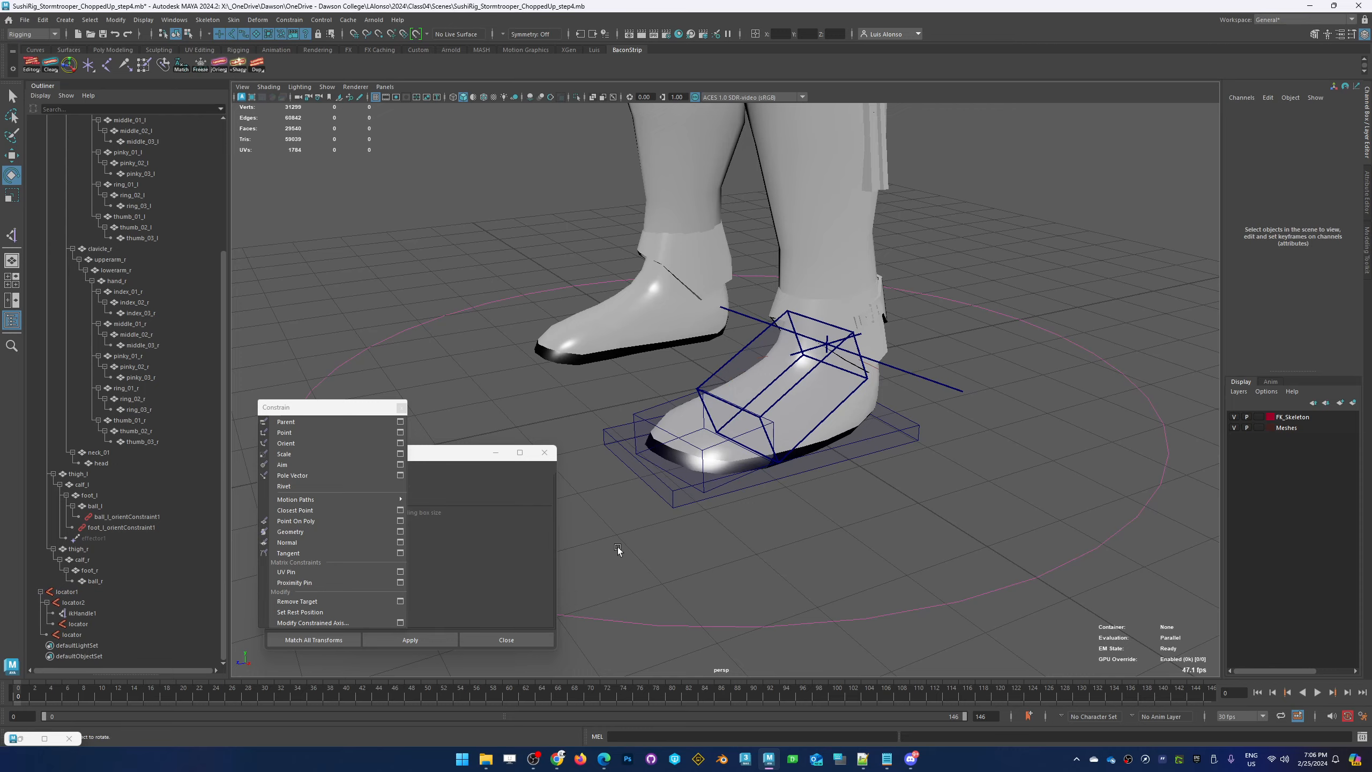
Test rotating the box foot control from the heel, and undo the rotation
left_click_drag(618, 505, 573, 478, "alt")
left_click(890, 466)
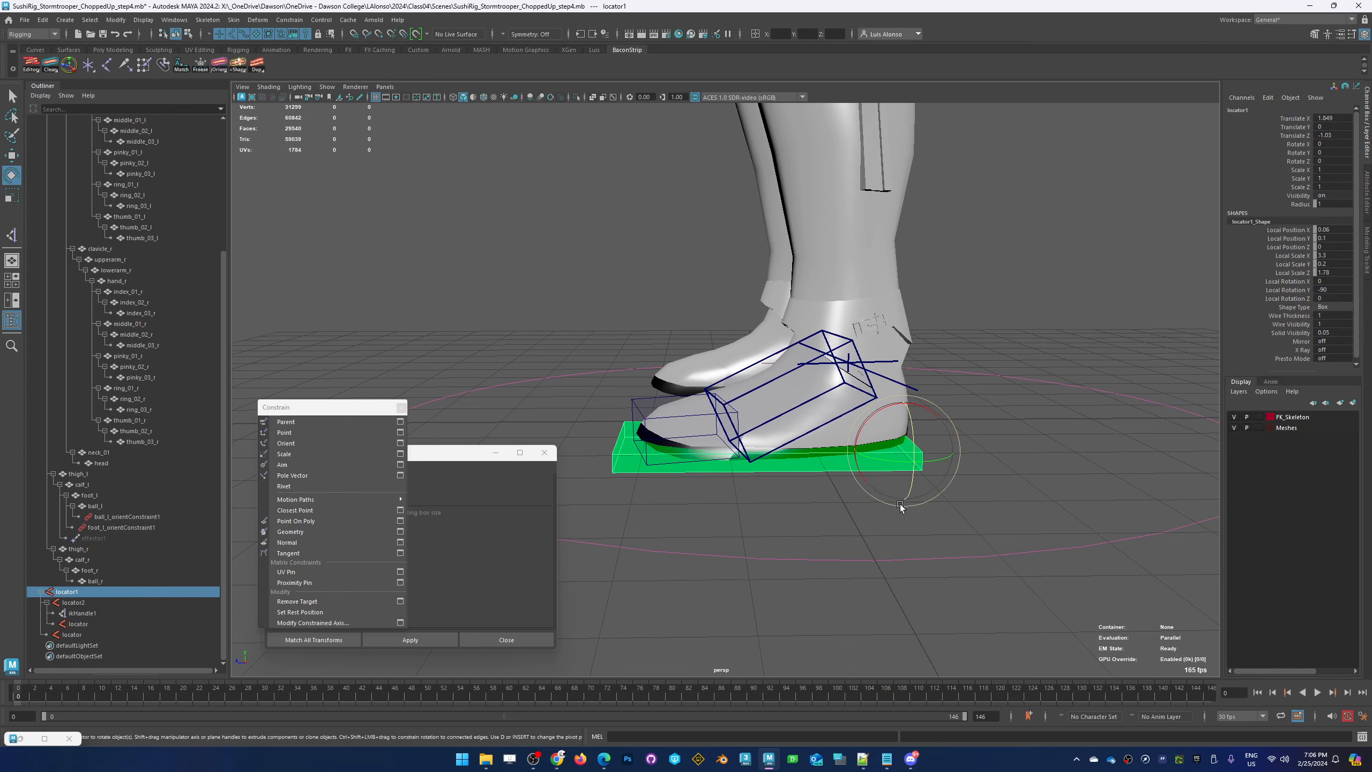
mouse_move(873, 416)
left_mouse_down()
mouse_move(891, 412)
mouse_move(871, 422)
left_mouse_up()
key("ctrl+z")
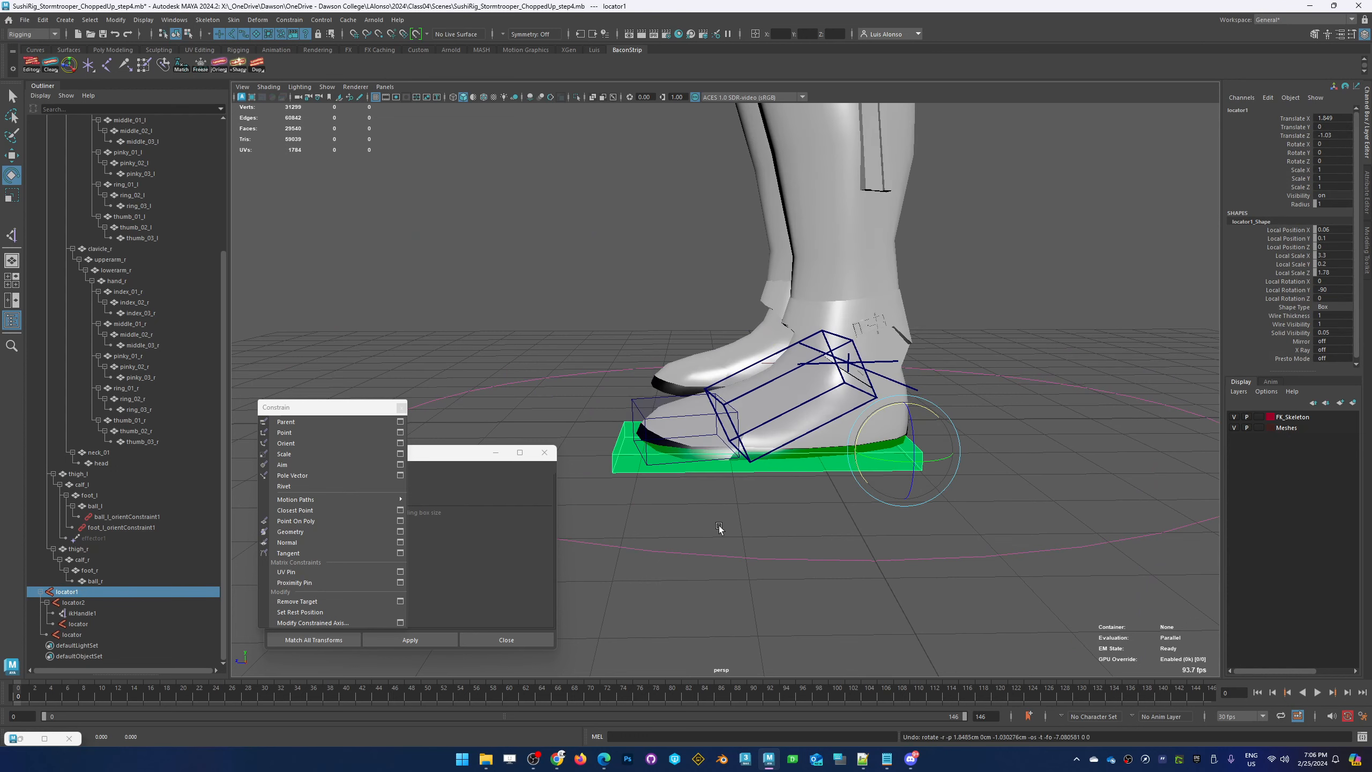
Test rotating the instep box of the ball control, and undo the rotation
left_click(718, 526)
left_click(757, 366)
left_click(744, 390)
left_click_drag(705, 401, 759, 490)
key("ctrl+z")
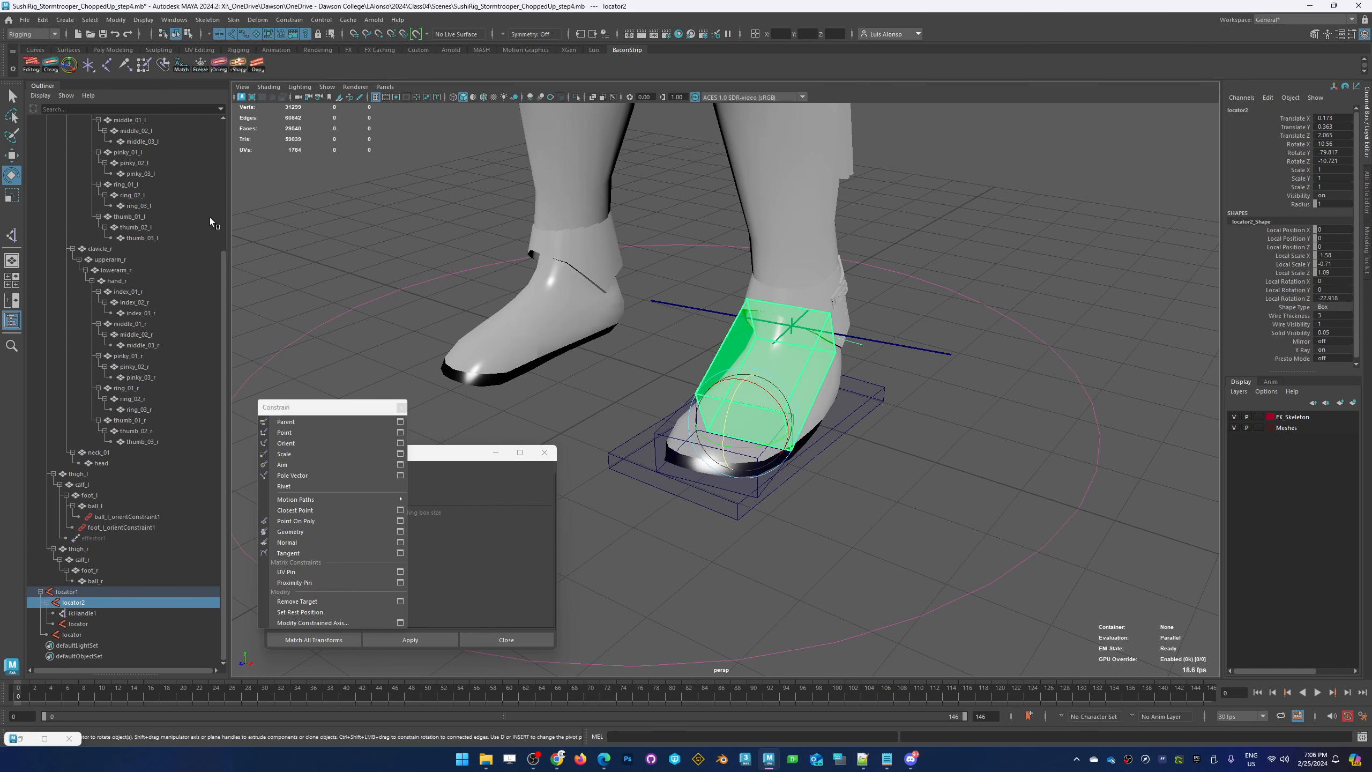
Create a Bacon locator and move it under the left toe tip, to about X 1.864 and Z 1.986
right_click(88, 65)
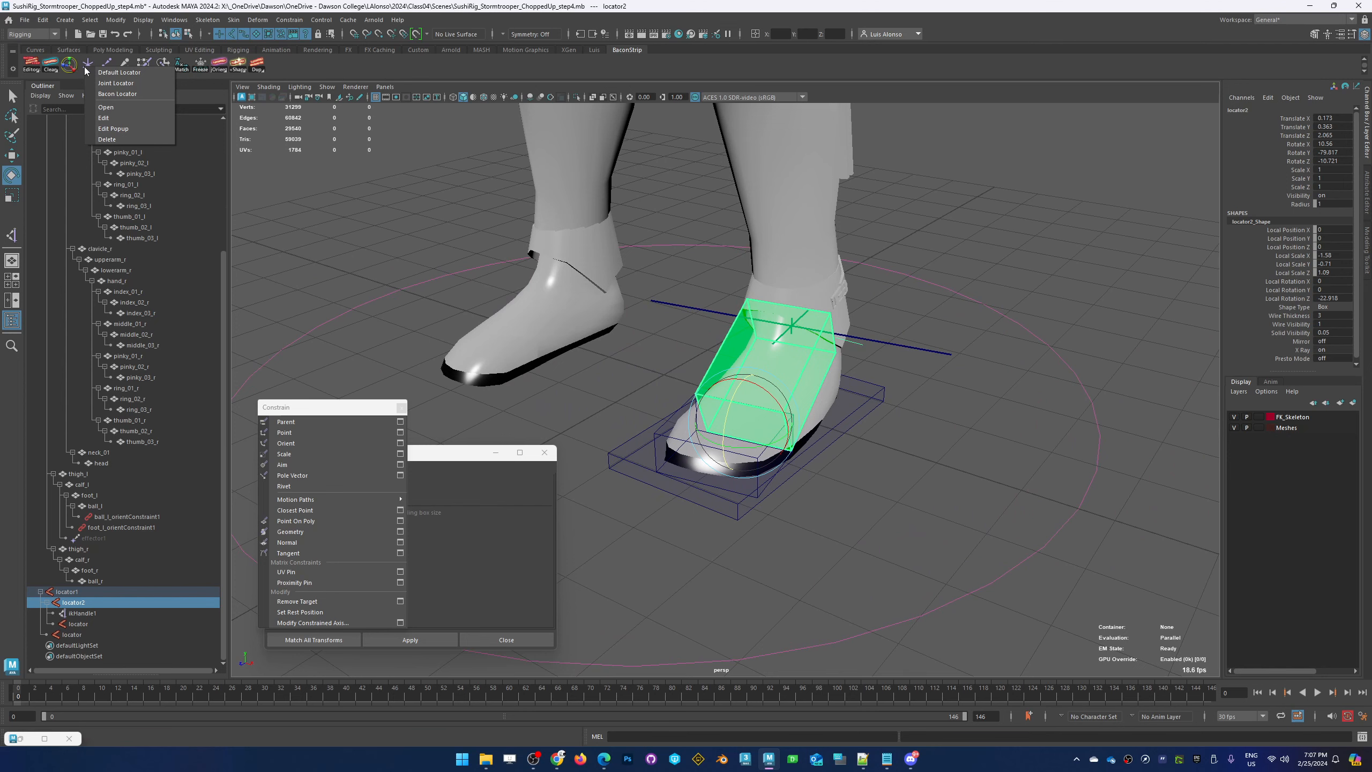
left_click(115, 94)
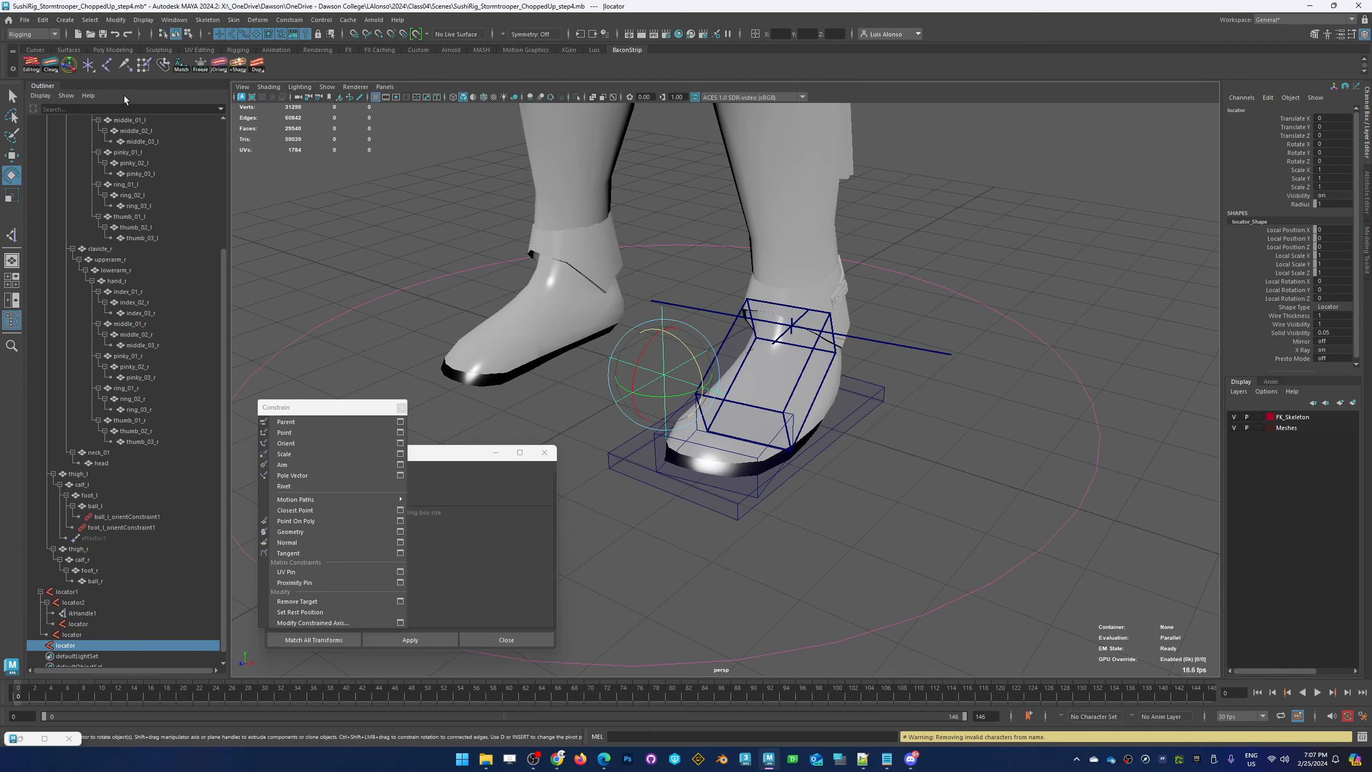
left_click_drag(567, 373, 576, 401, "alt")
key("w")
left_click_drag(661, 364, 703, 525)
Refine the new locator's position at the left toe tip to about X 1.982, Y 0.158, Z 1.997, leaving it selected
left_click_drag(748, 601, 656, 502, "alt")
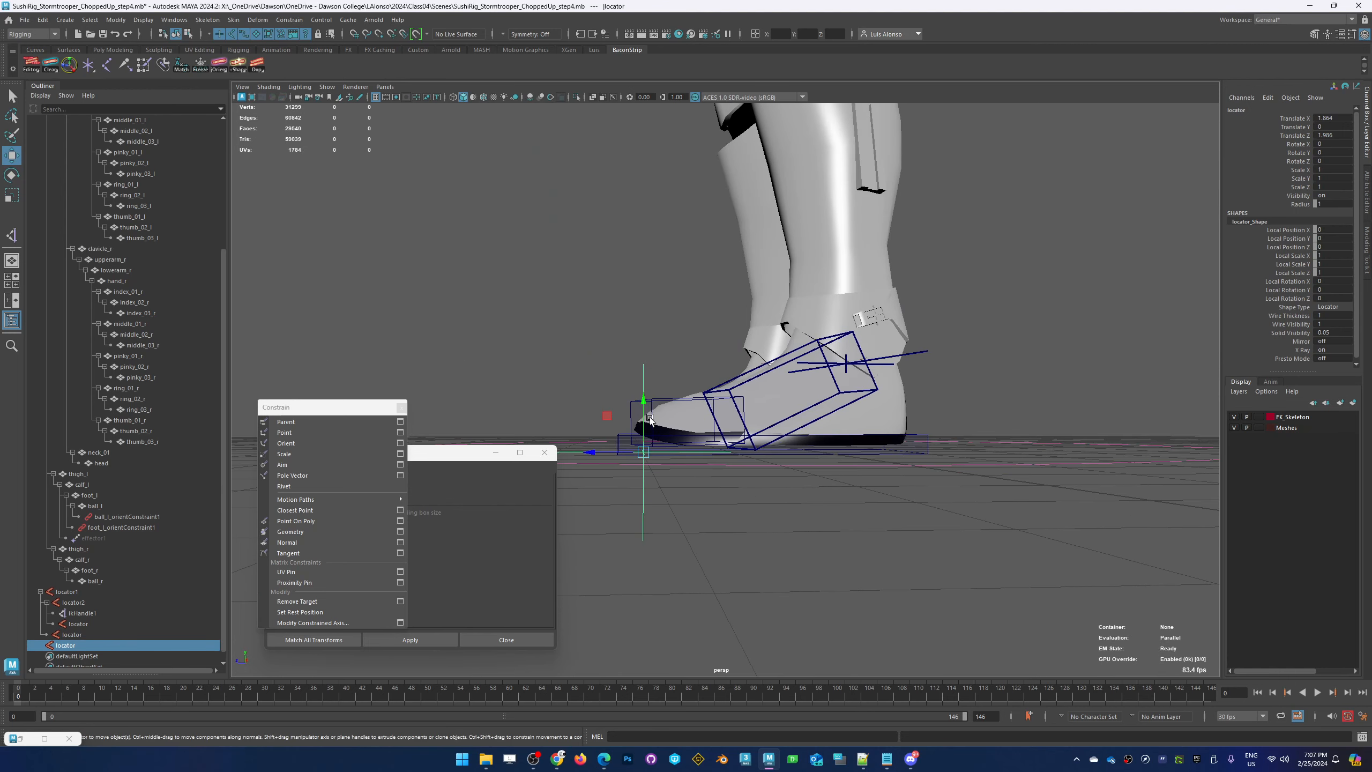
left_click_drag(643, 405, 758, 468)
left_click(914, 463)
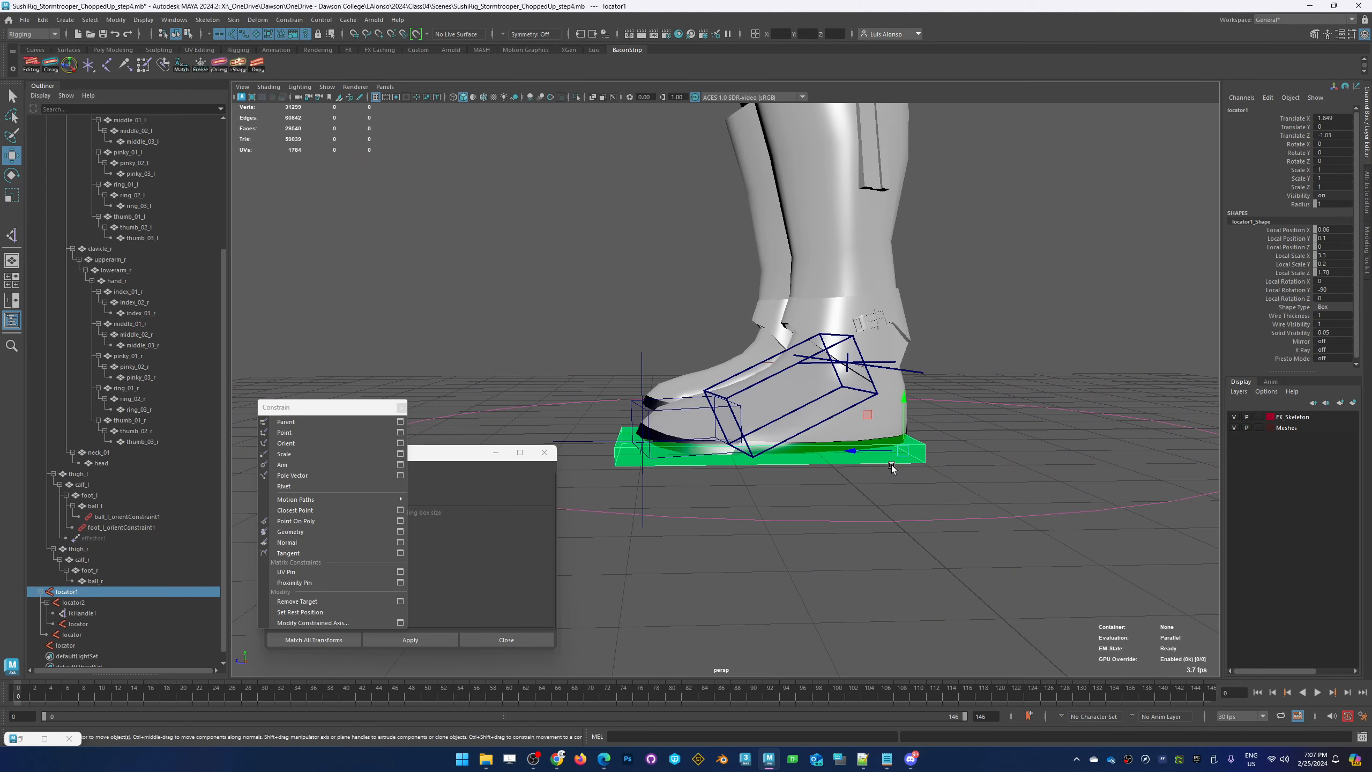
left_click(641, 368)
left_click(641, 368)
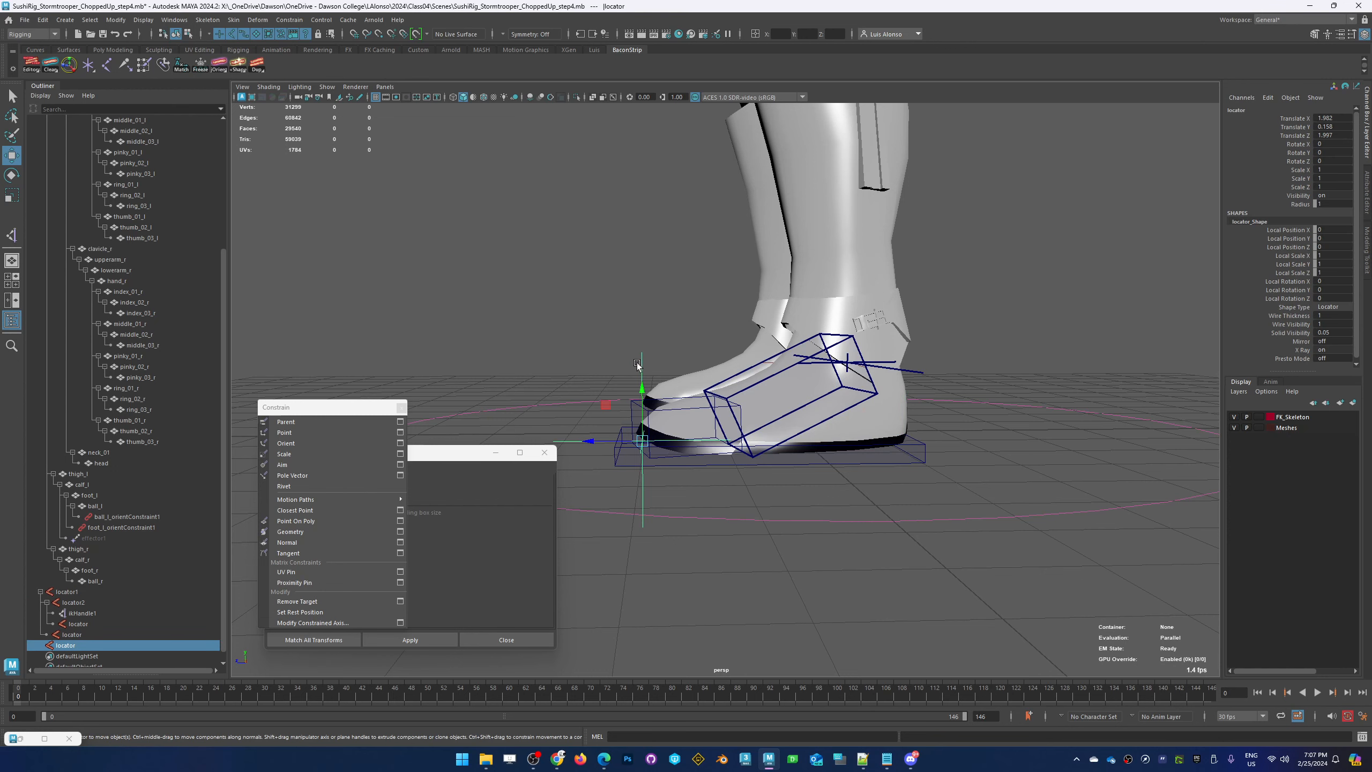
Rename the flat box foot control under the left foot as foot_c_l
left_click(915, 461)
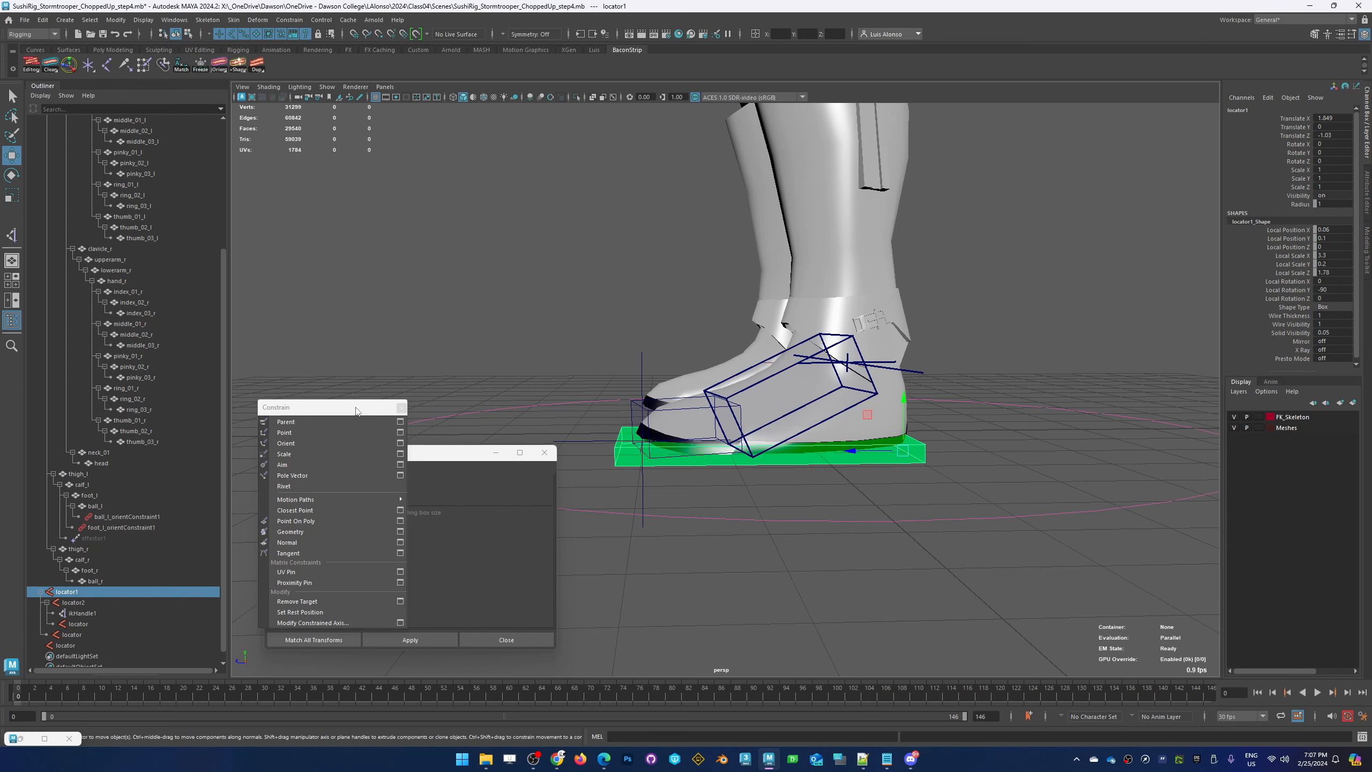
left_click(47, 602)
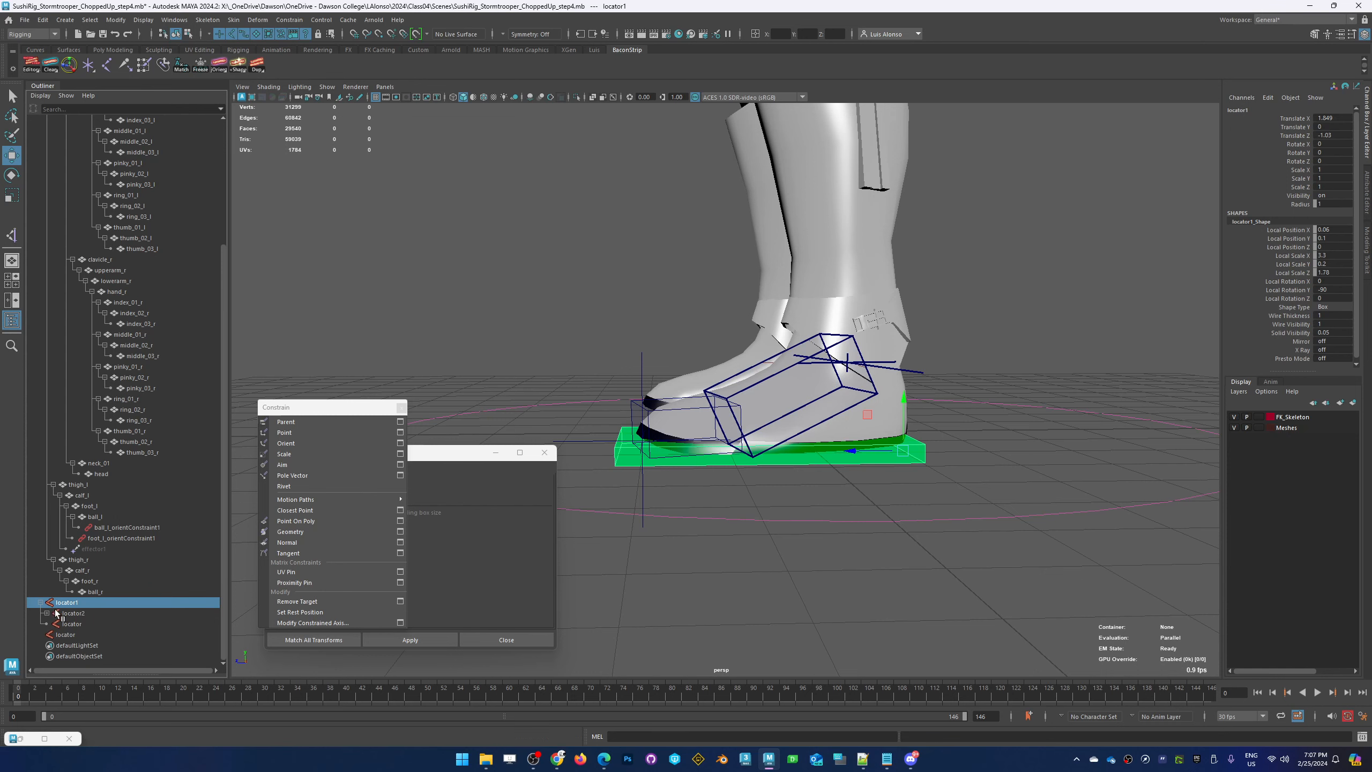
double_click(71, 603)
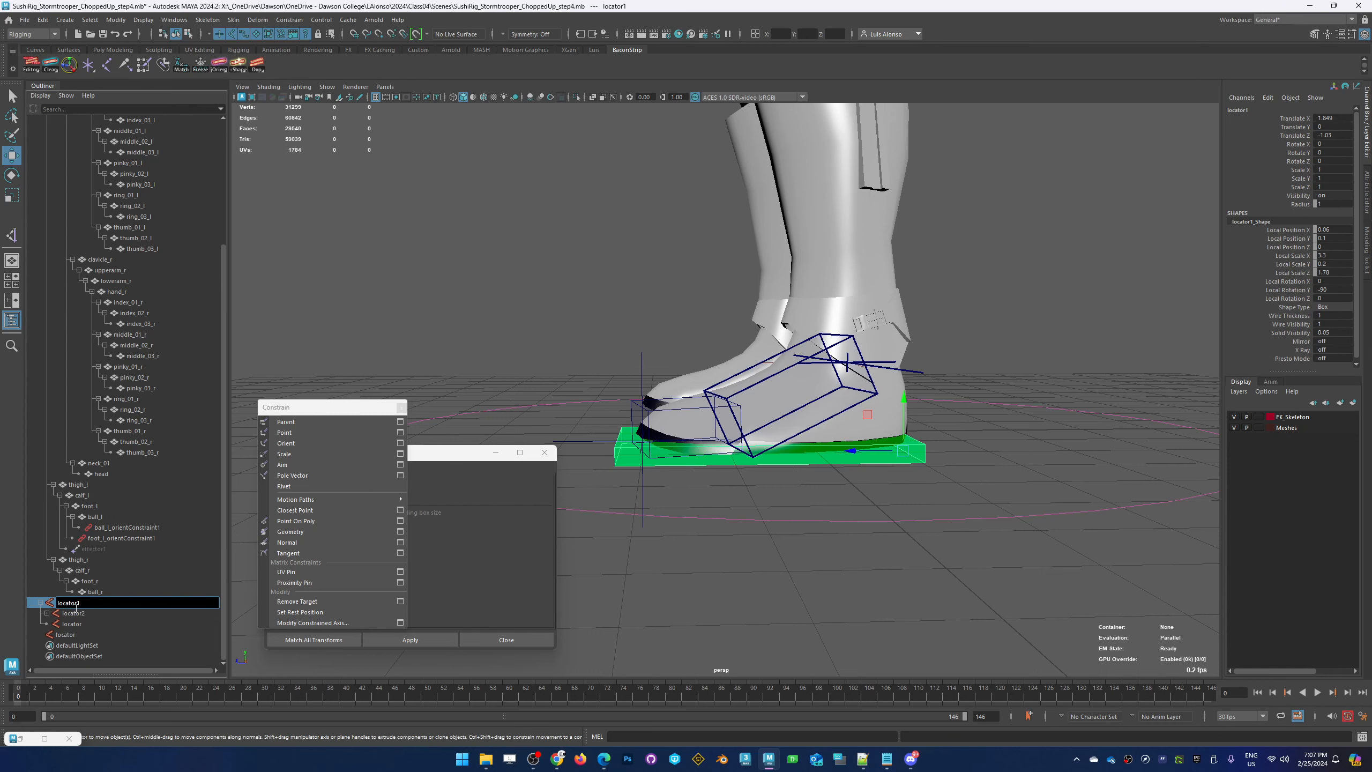
type("Foot_")
key("Home")
key("Delete")
type("f")
key("Return")
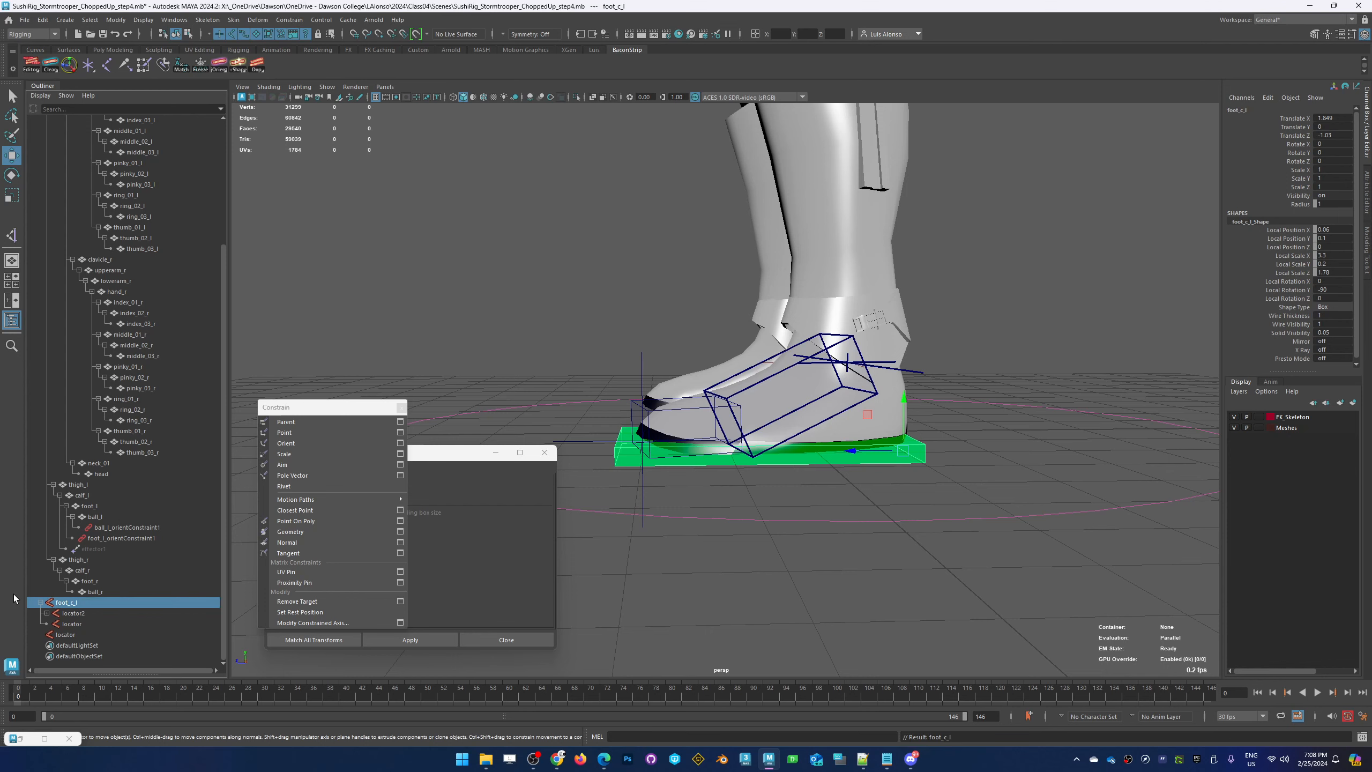
Parent the toe-tip locator under the foot_c_l control
left_click_drag(601, 539, 633, 566, "alt")
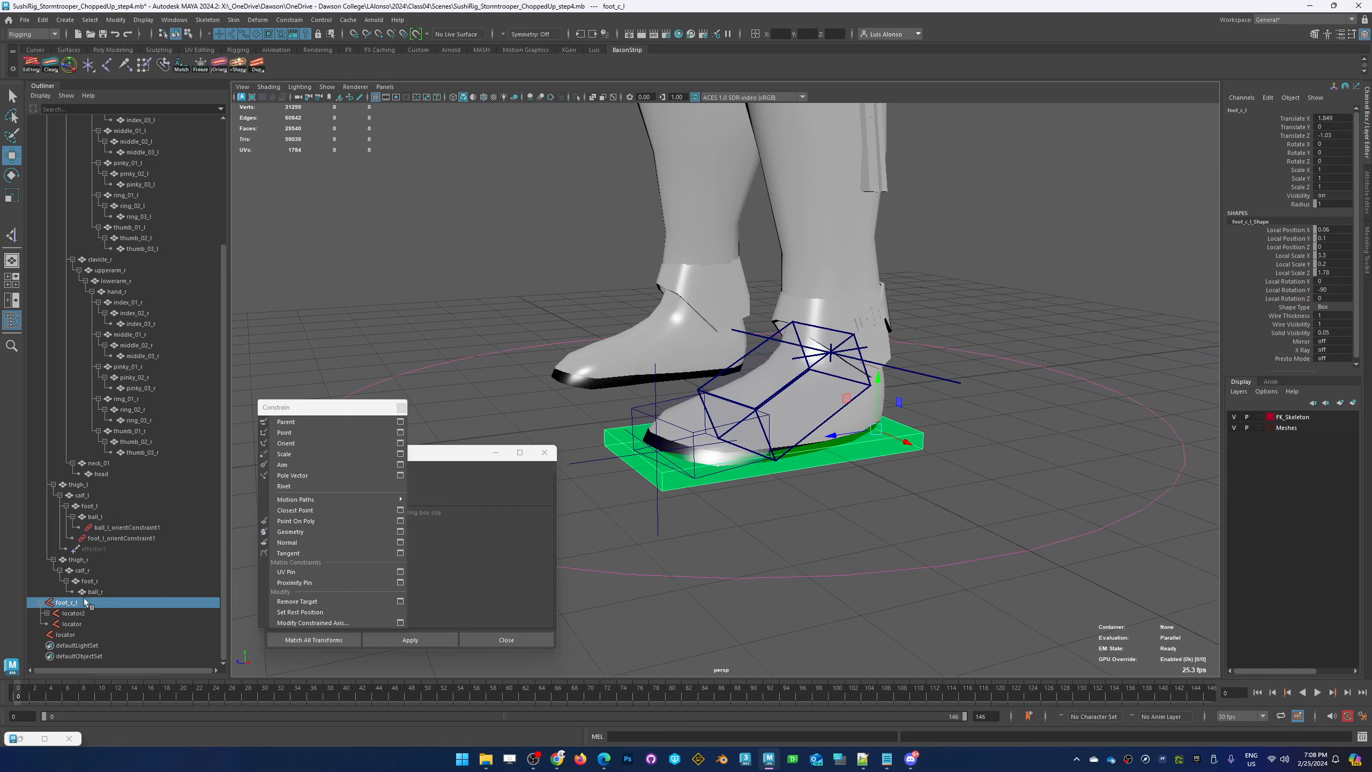
left_click(72, 615)
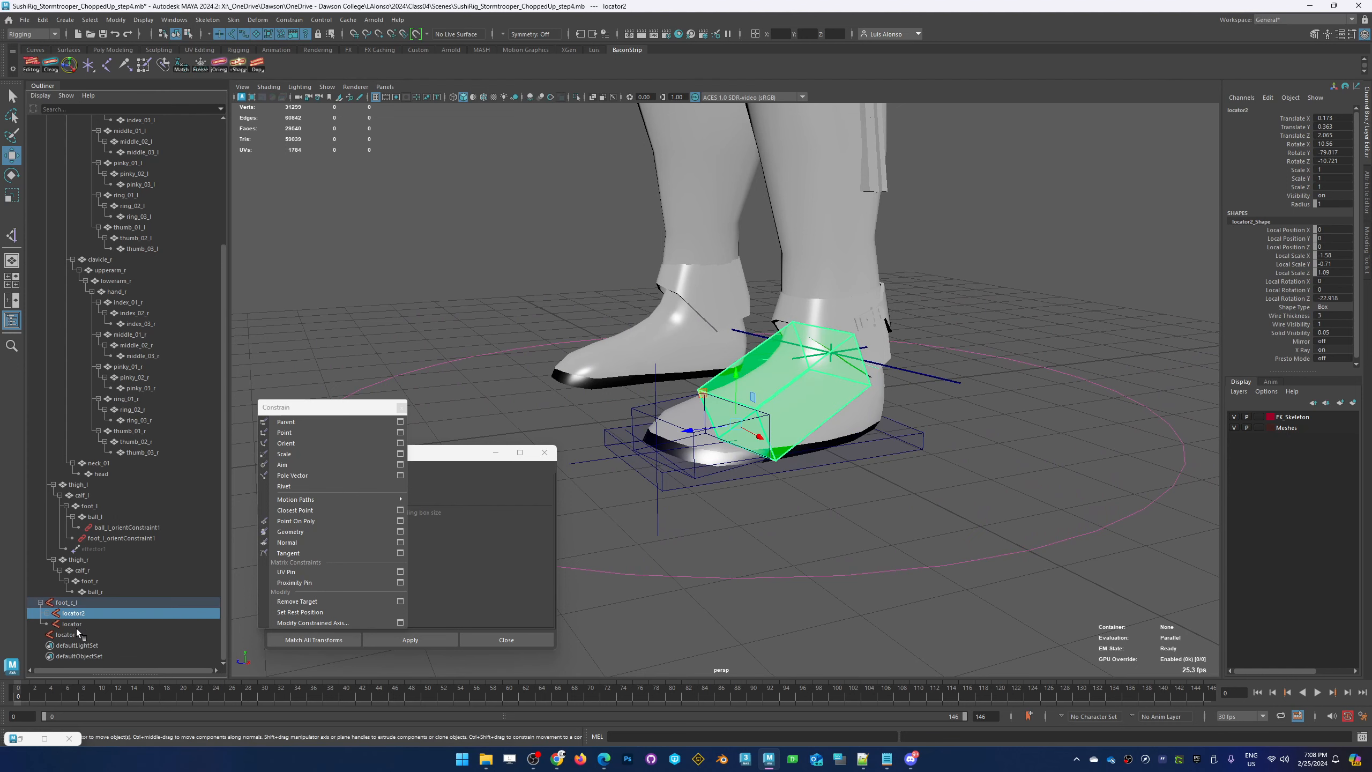
left_click(72, 625, "ctrl")
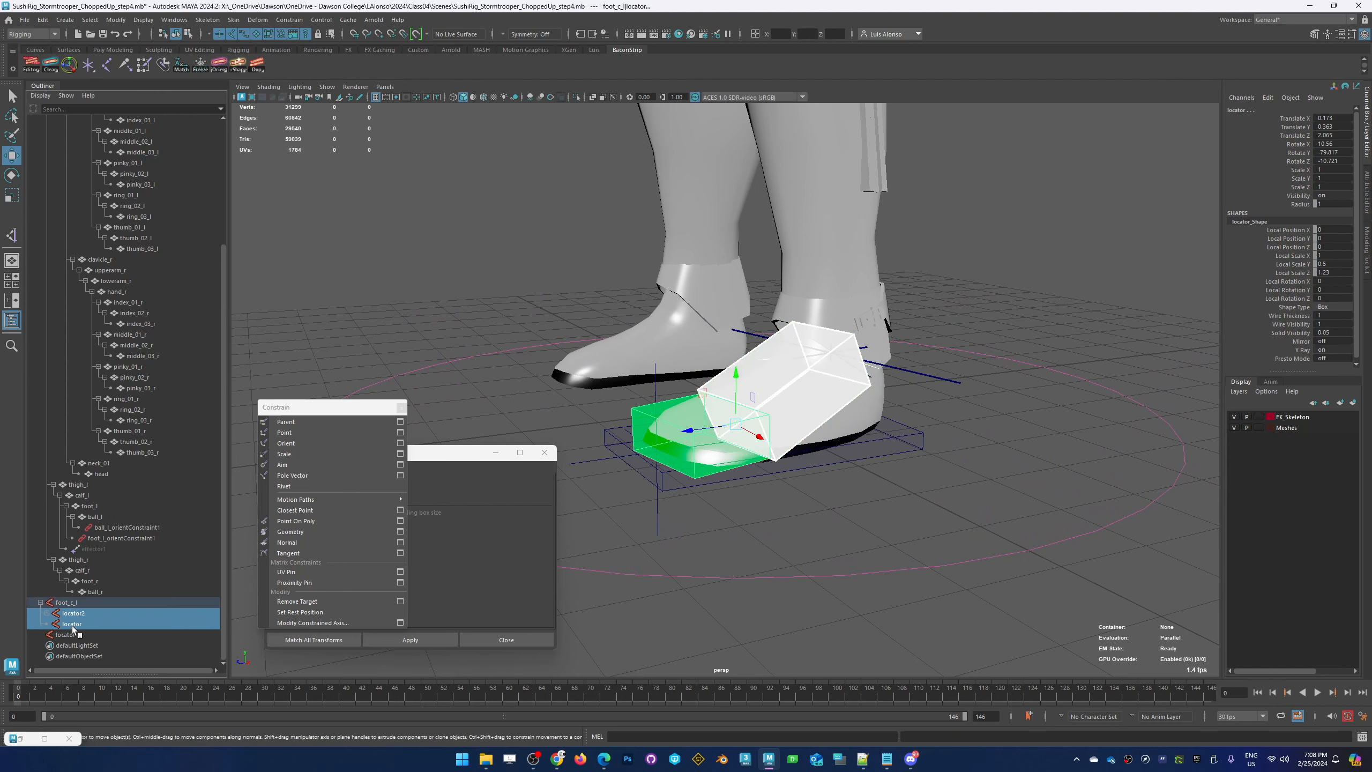
left_click(69, 636)
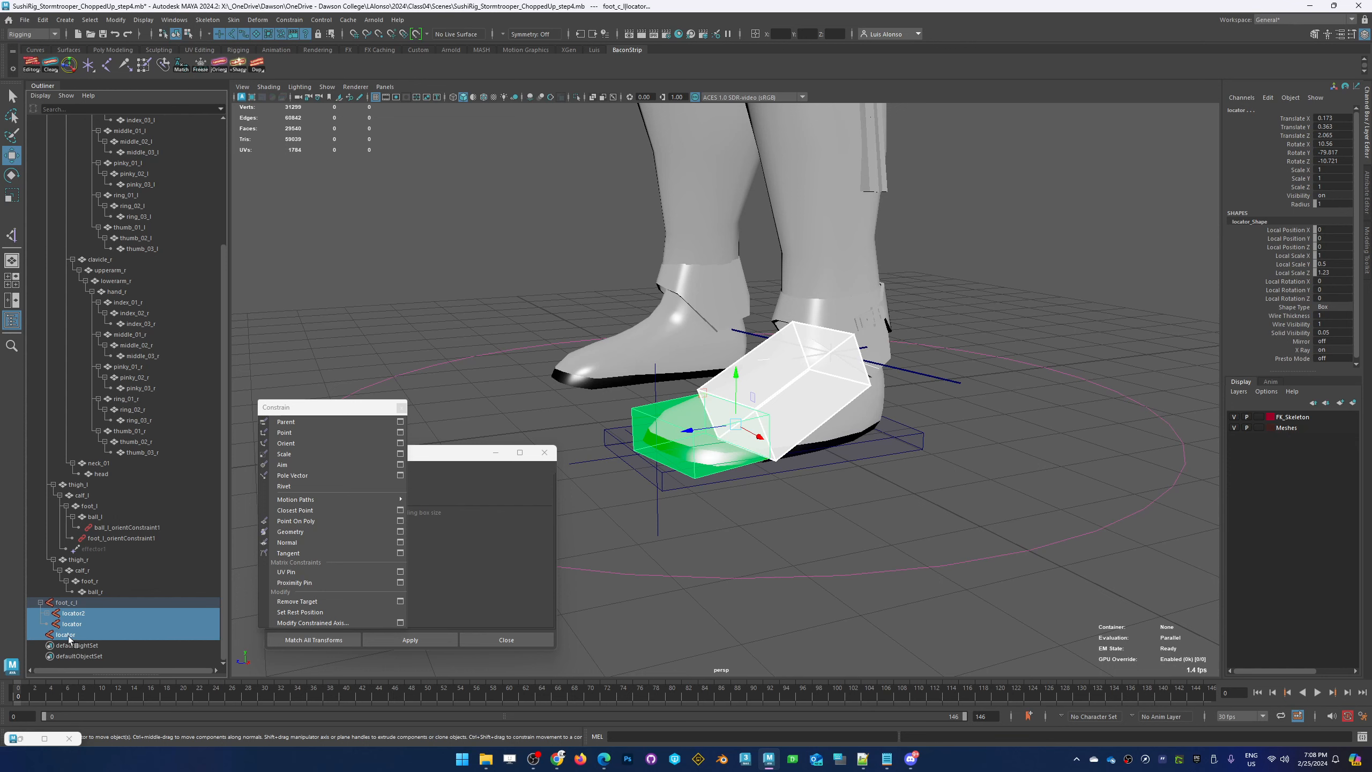
left_click_drag(69, 635, 68, 604)
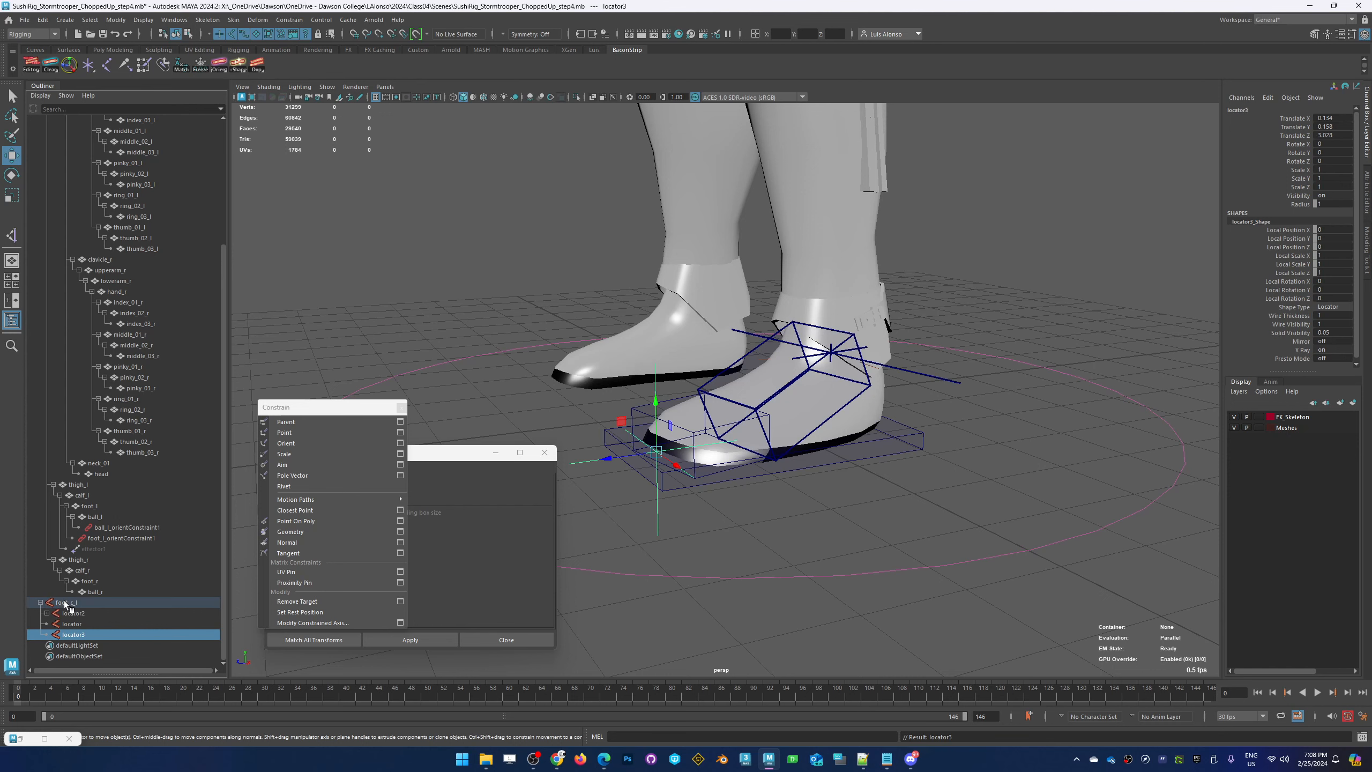
Rename the toe-tip locator as toe_lift_c_l
double_click(76, 635)
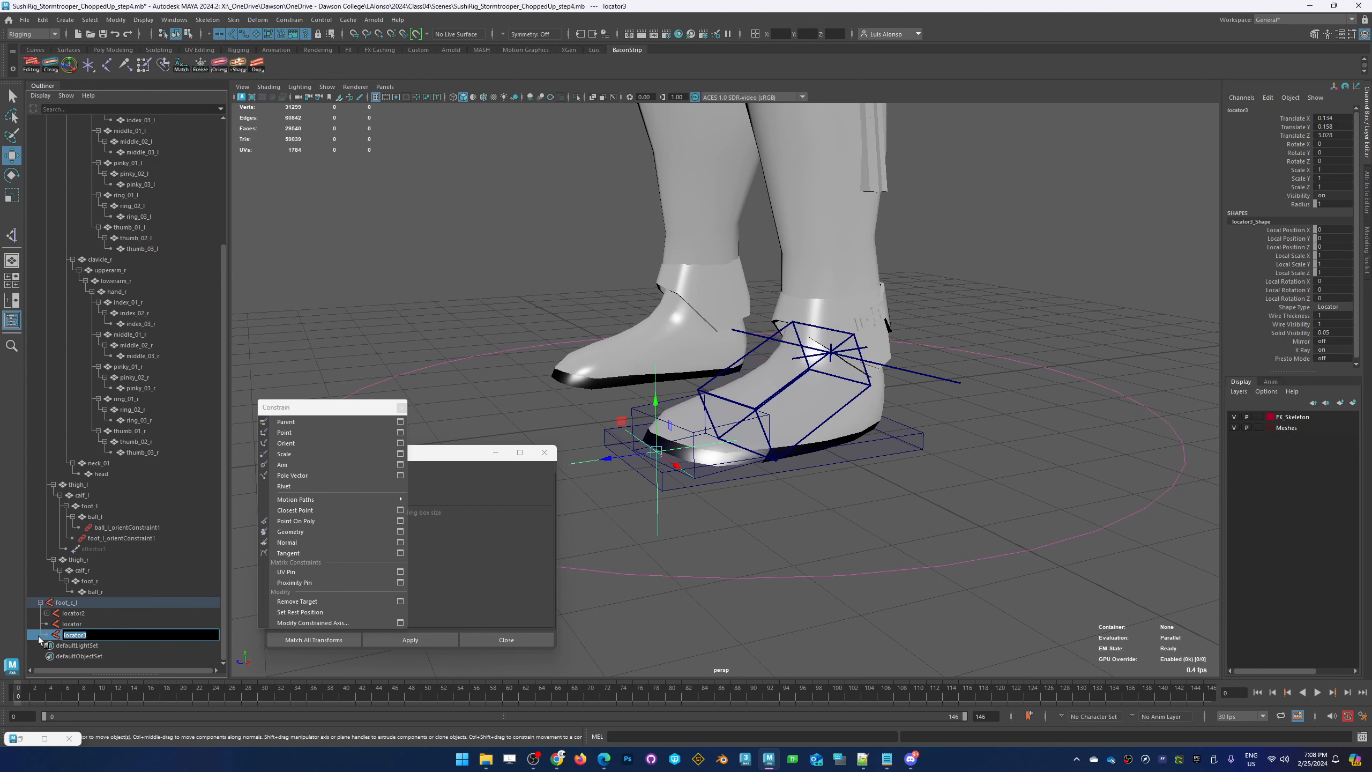
type("toe_")
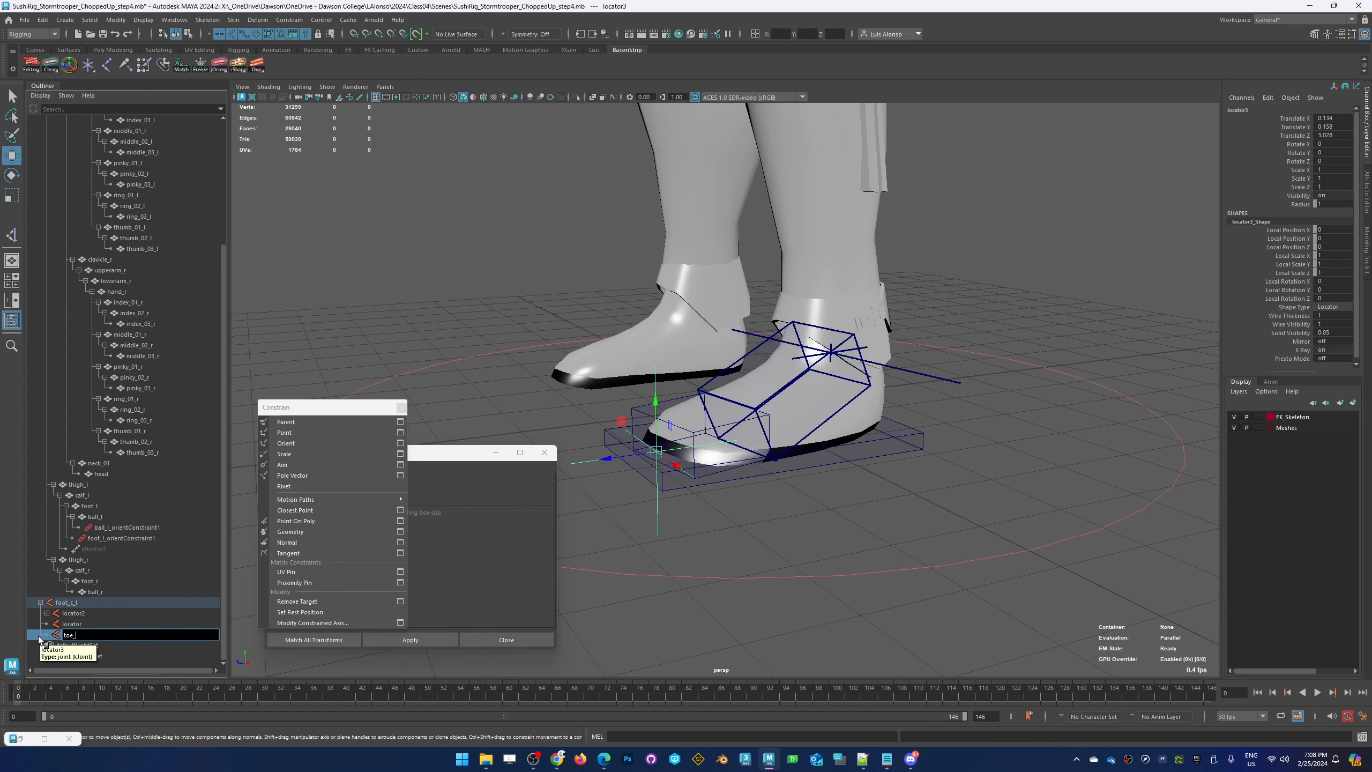
key("BackSpace")
key("BackSpace")
type("_lifteLi")
key("Return")
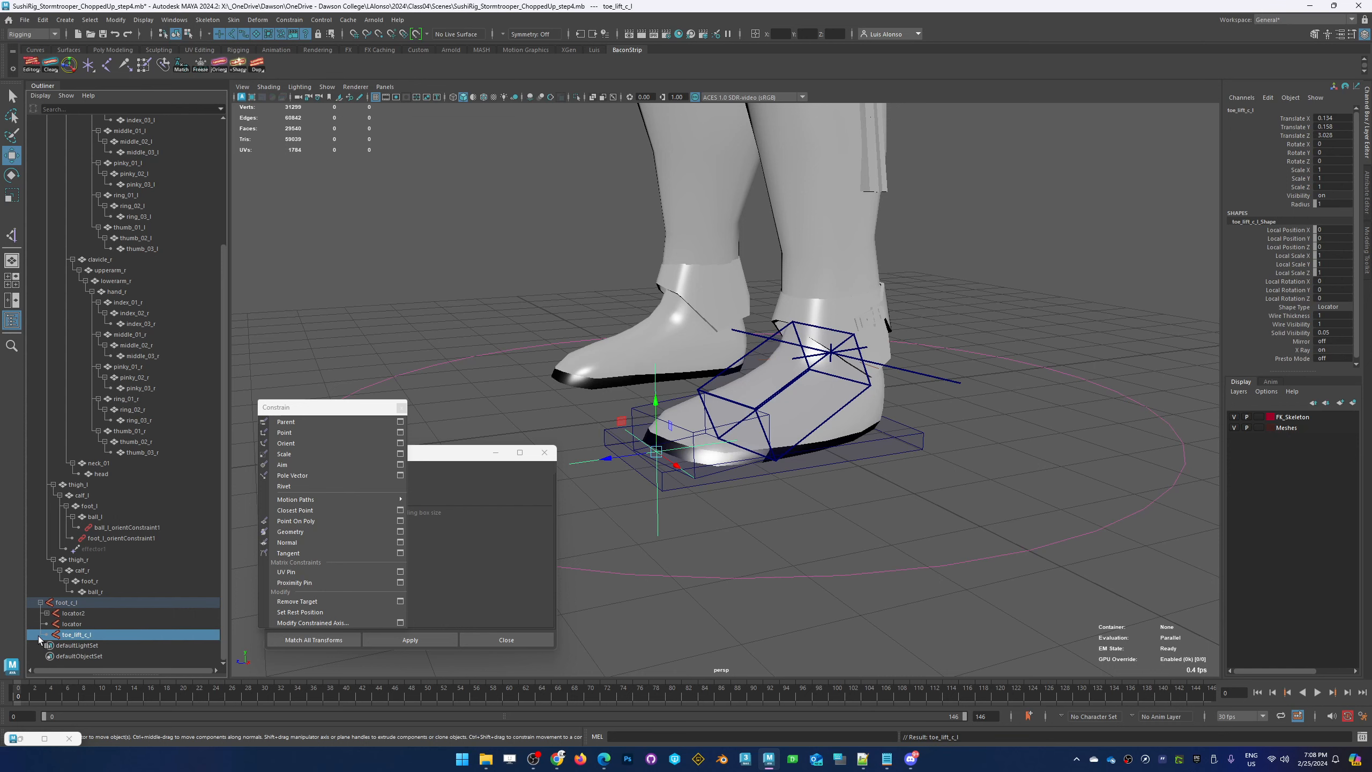
Parent both the instep ball control locator2 and the toe box locator under toe_lift_c_l, expand its hierarchy, and clear the selection
left_click(73, 614)
left_click(71, 624, "ctrl")
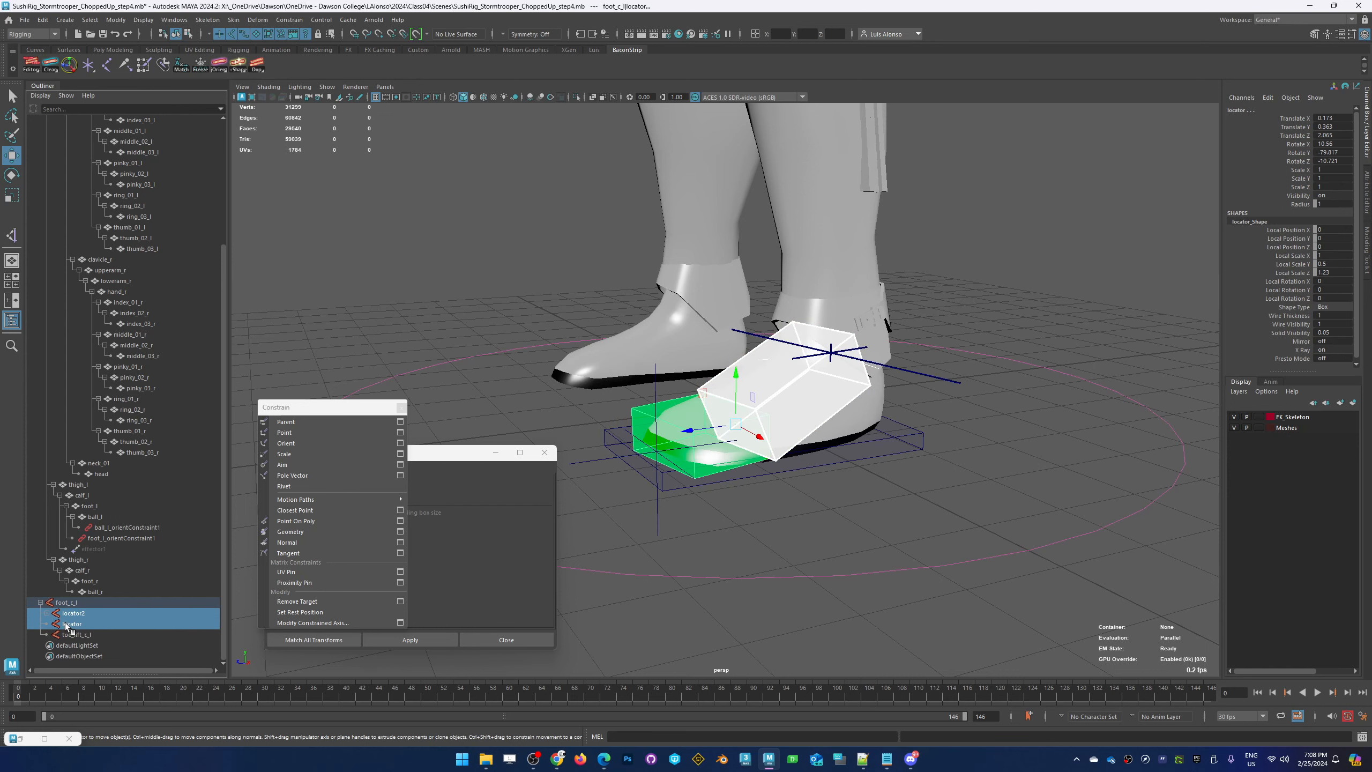
middle_click_drag(72, 633, 70, 640)
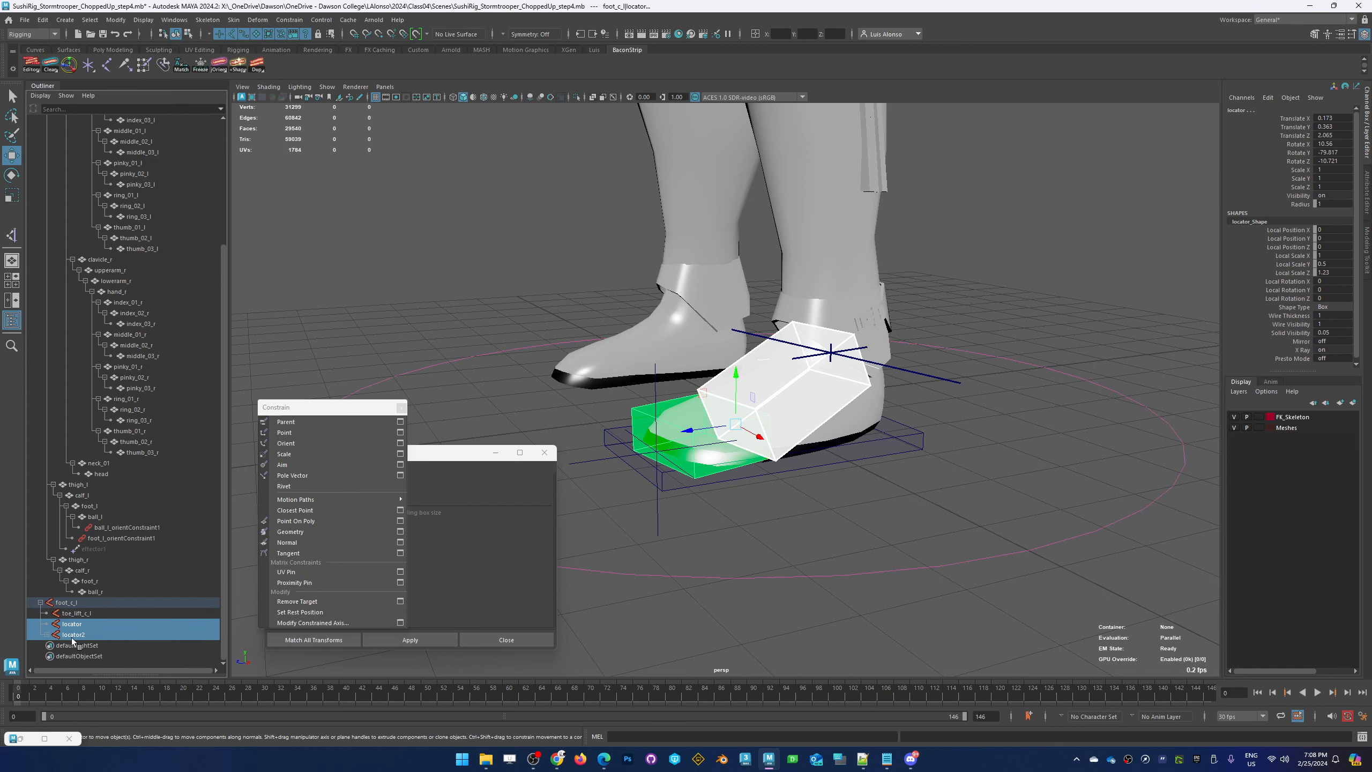
key("ctrl+z")
middle_click_drag(73, 624, 73, 636)
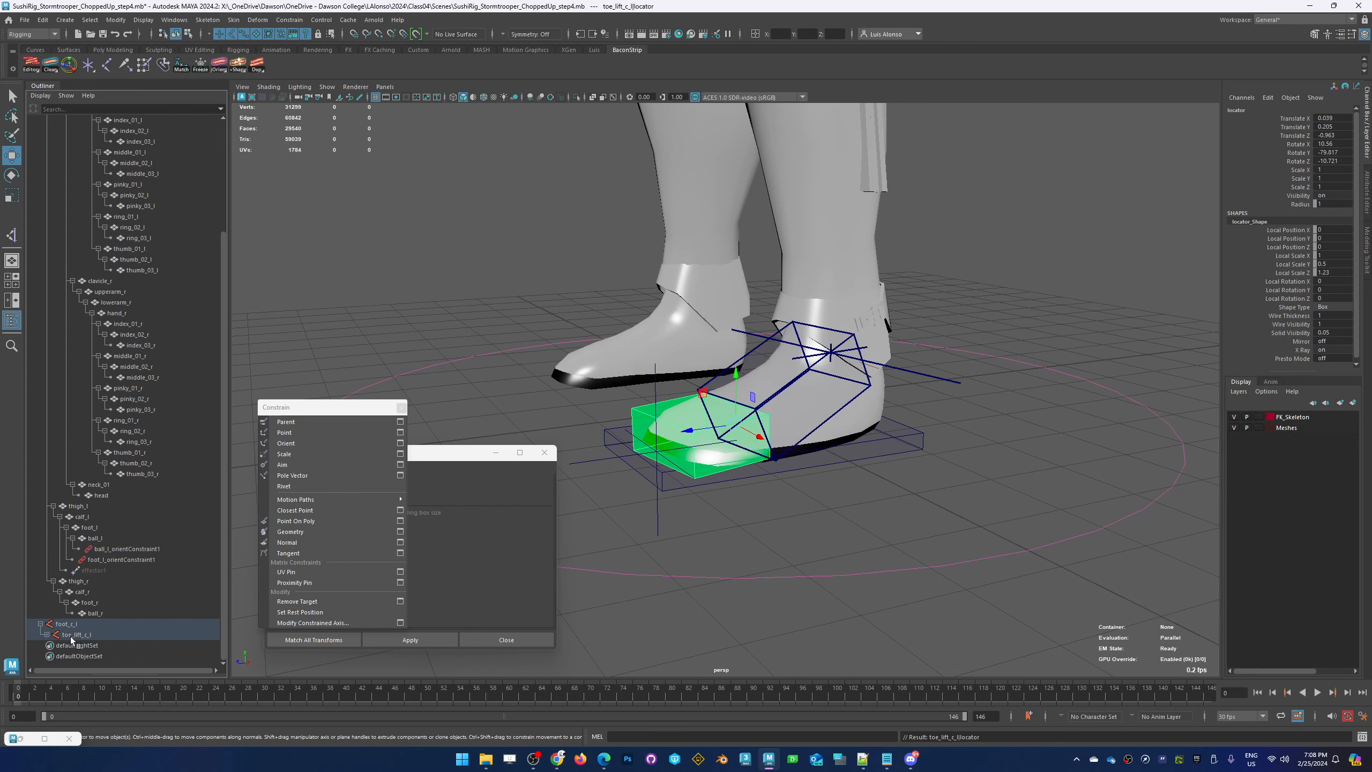
left_click(47, 635)
scroll(221, 614, "down", 2)
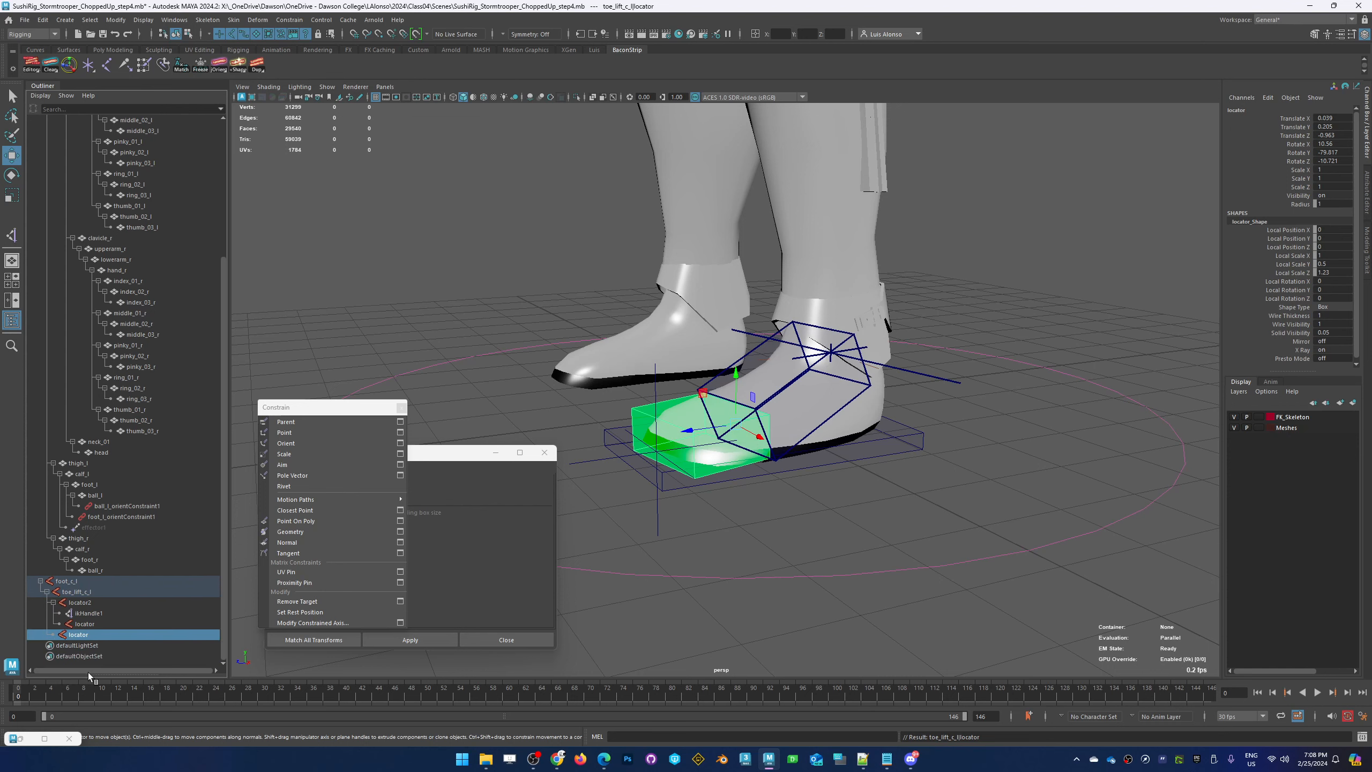
left_click(720, 527)
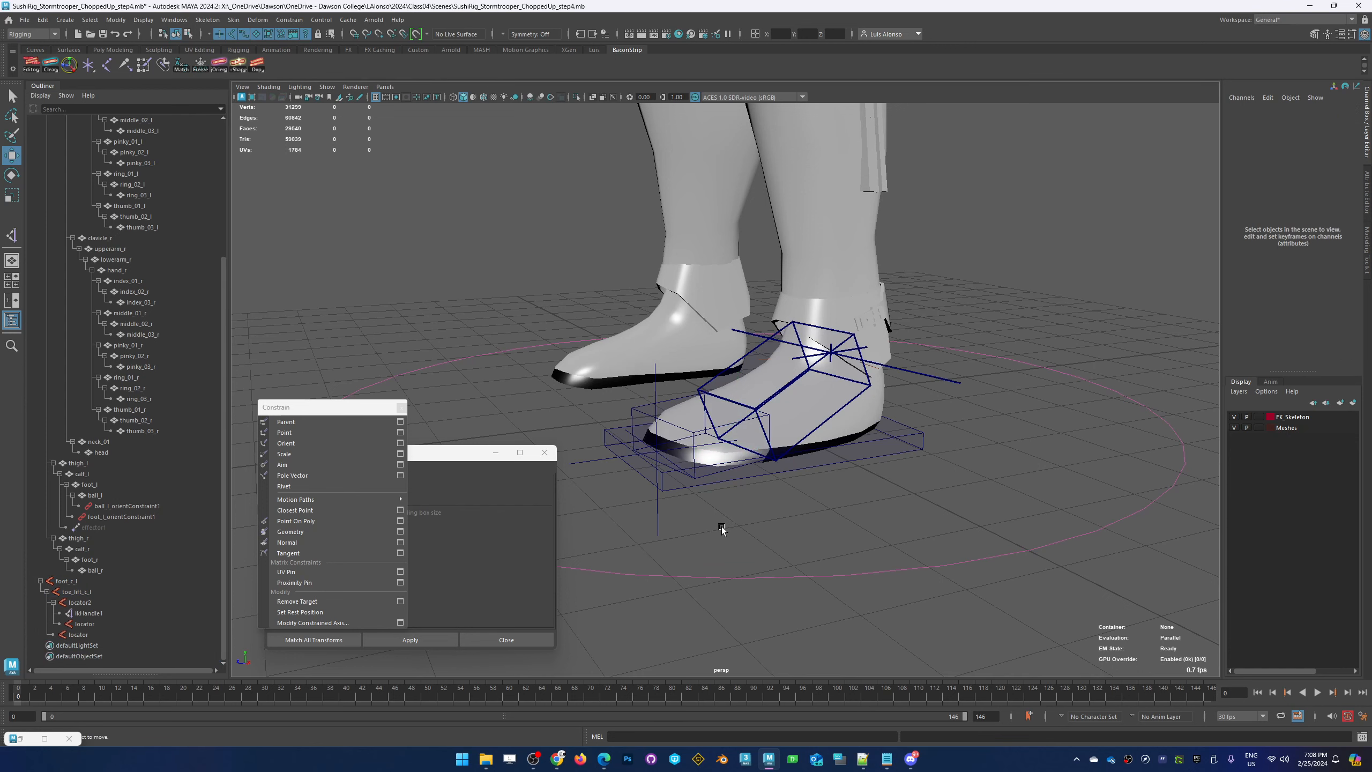
Test rotating toe_lift_c_l about 34 degrees around X to lift the foot from the toe tip, undo the rotation, and clear the selection
left_click(75, 592)
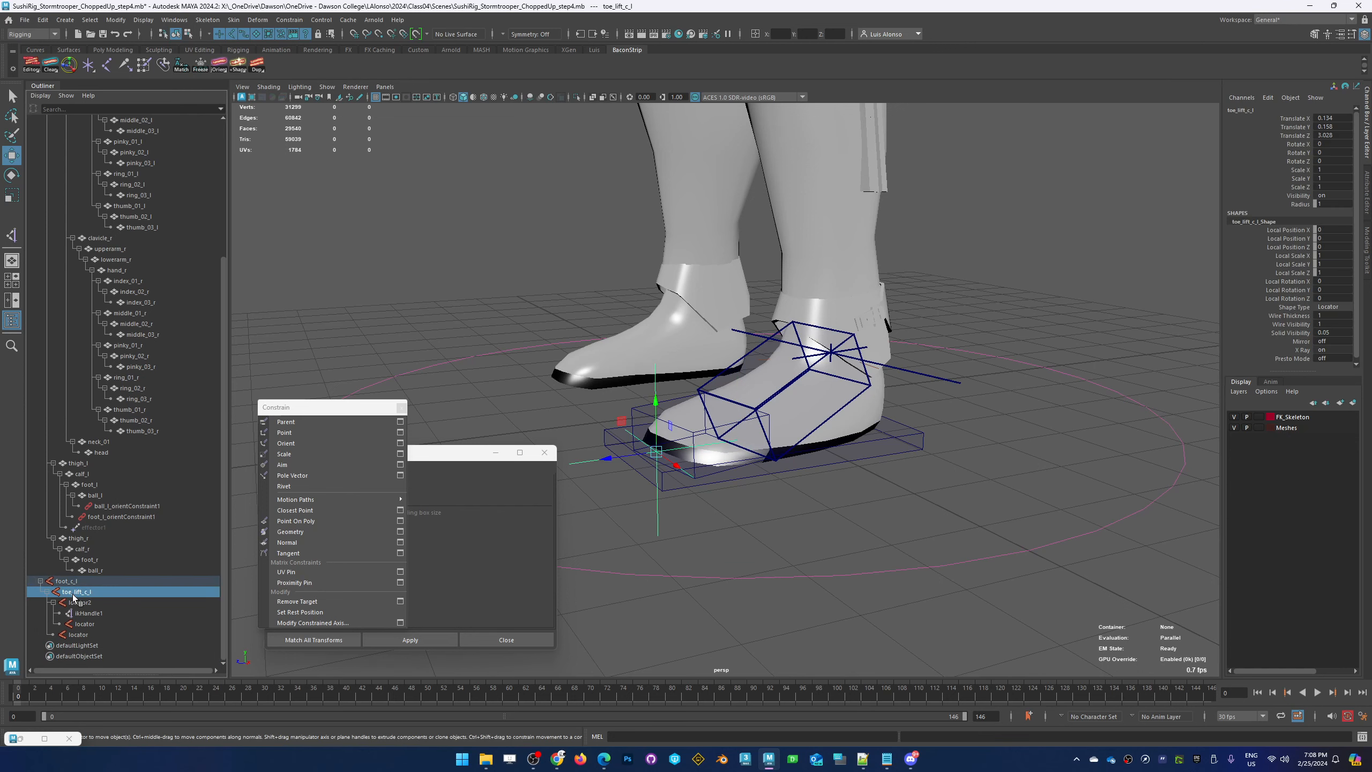
left_click(67, 582)
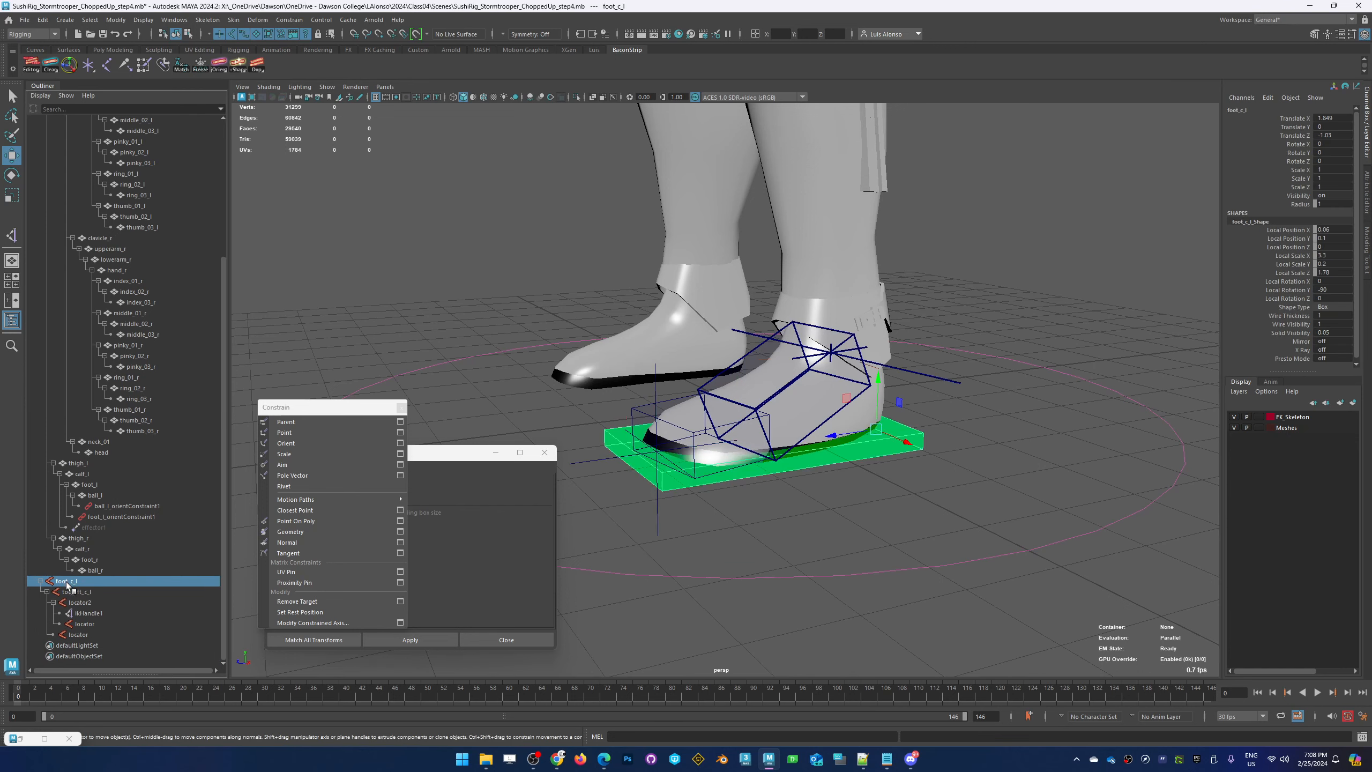
left_click(75, 593)
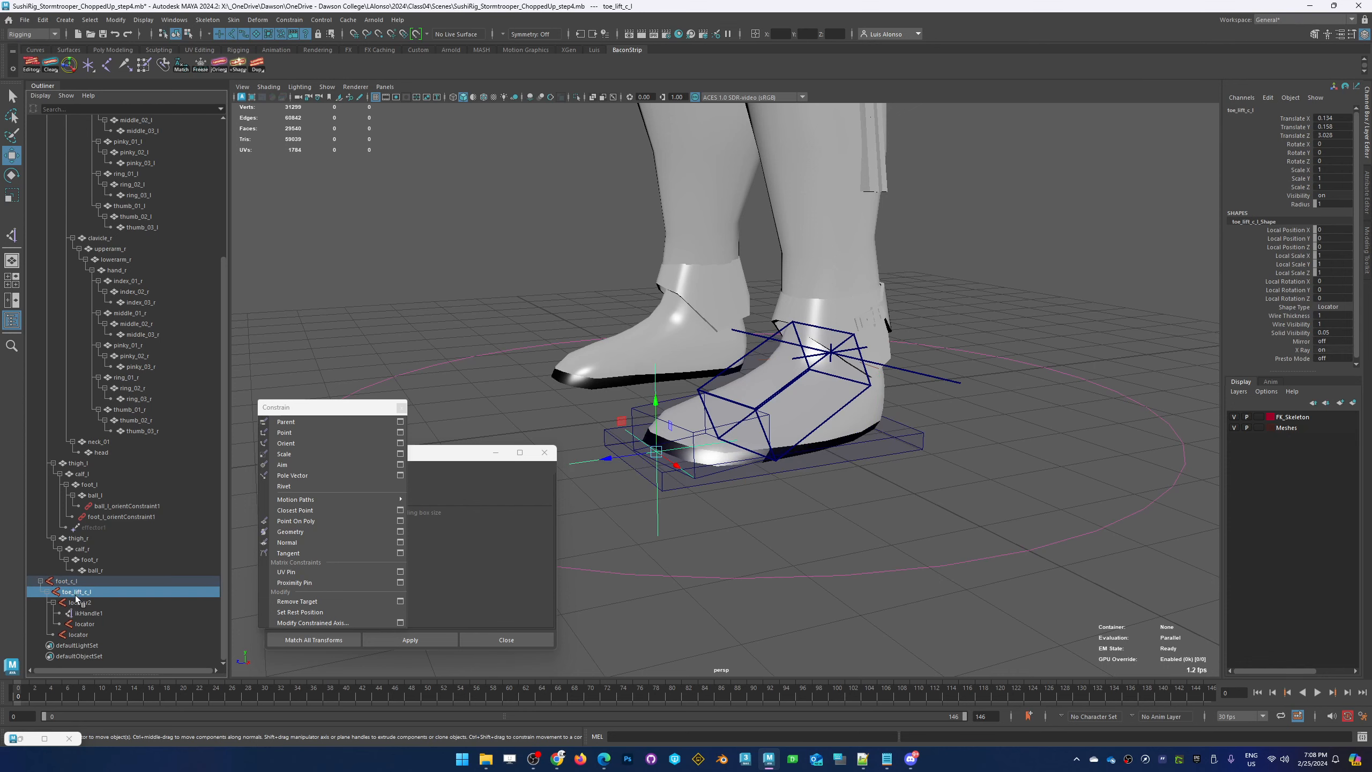
key("e")
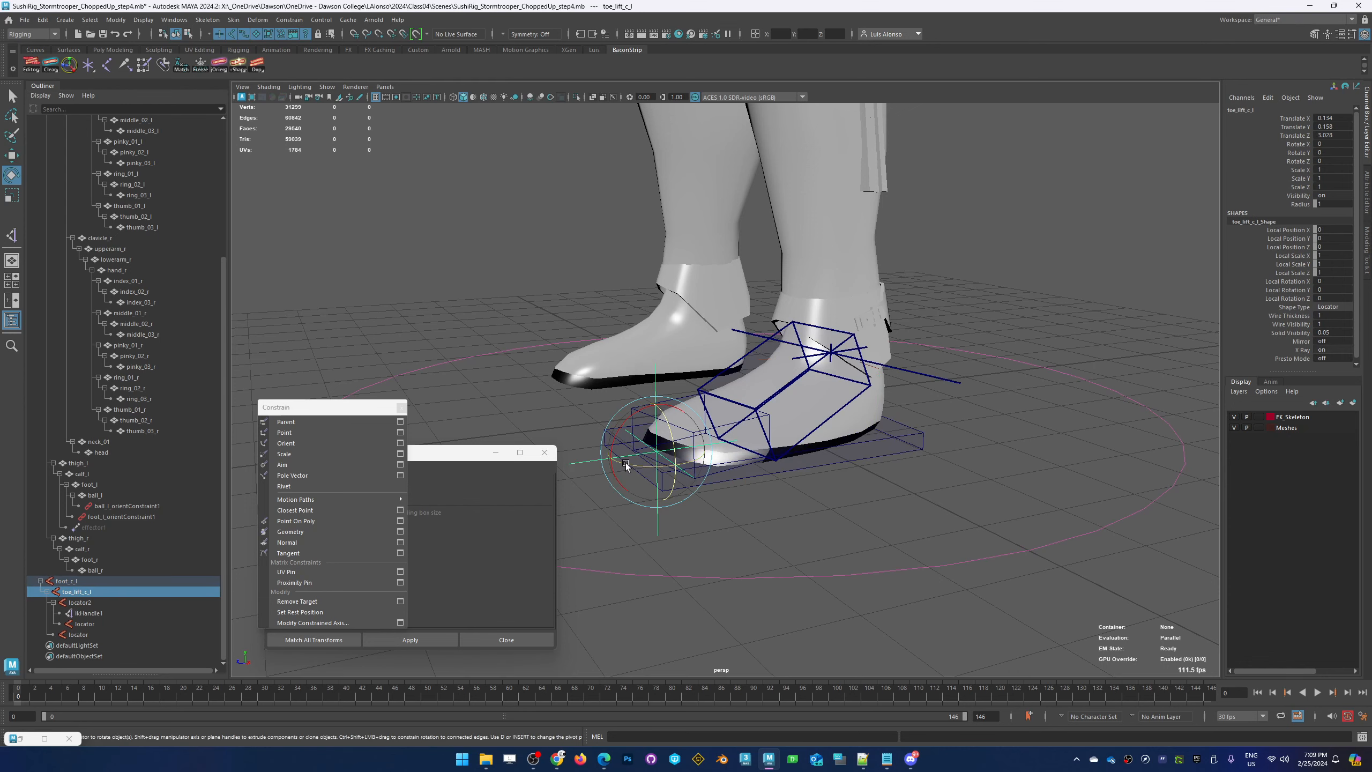
left_click_drag(624, 423, 633, 458)
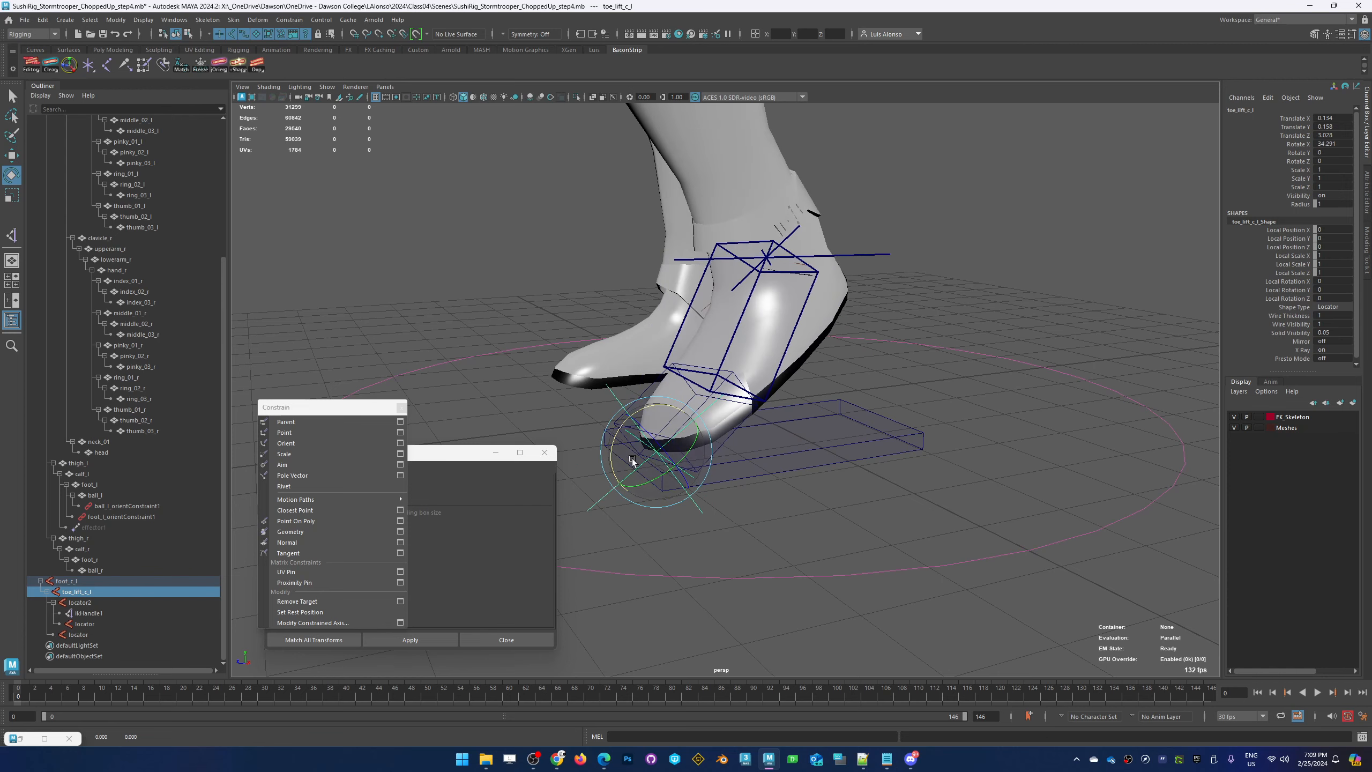
key("ctrl+z")
left_click(863, 465)
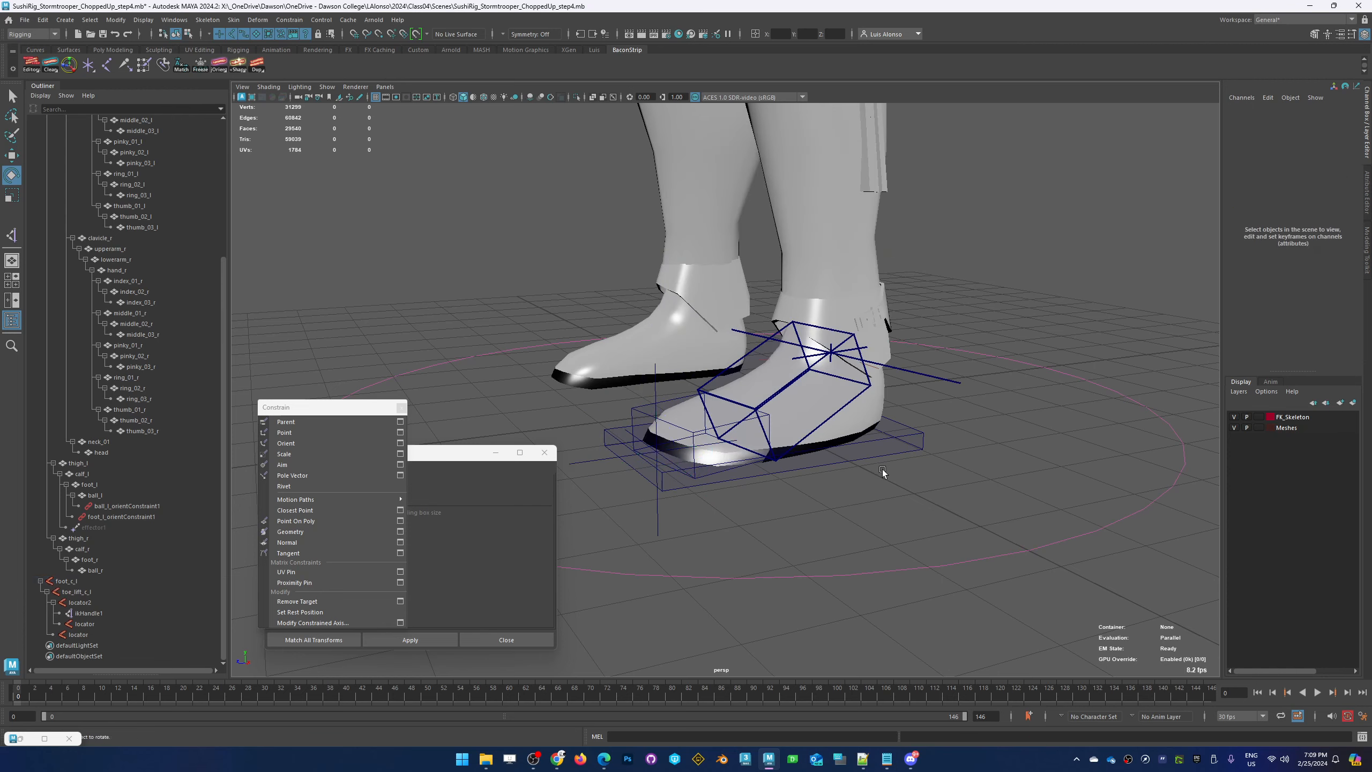
Test-rotate the foot_c_l box control under the foot, and undo the rotation
left_click(894, 481)
left_click_drag(849, 423, 853, 478)
key("ctrl+z")
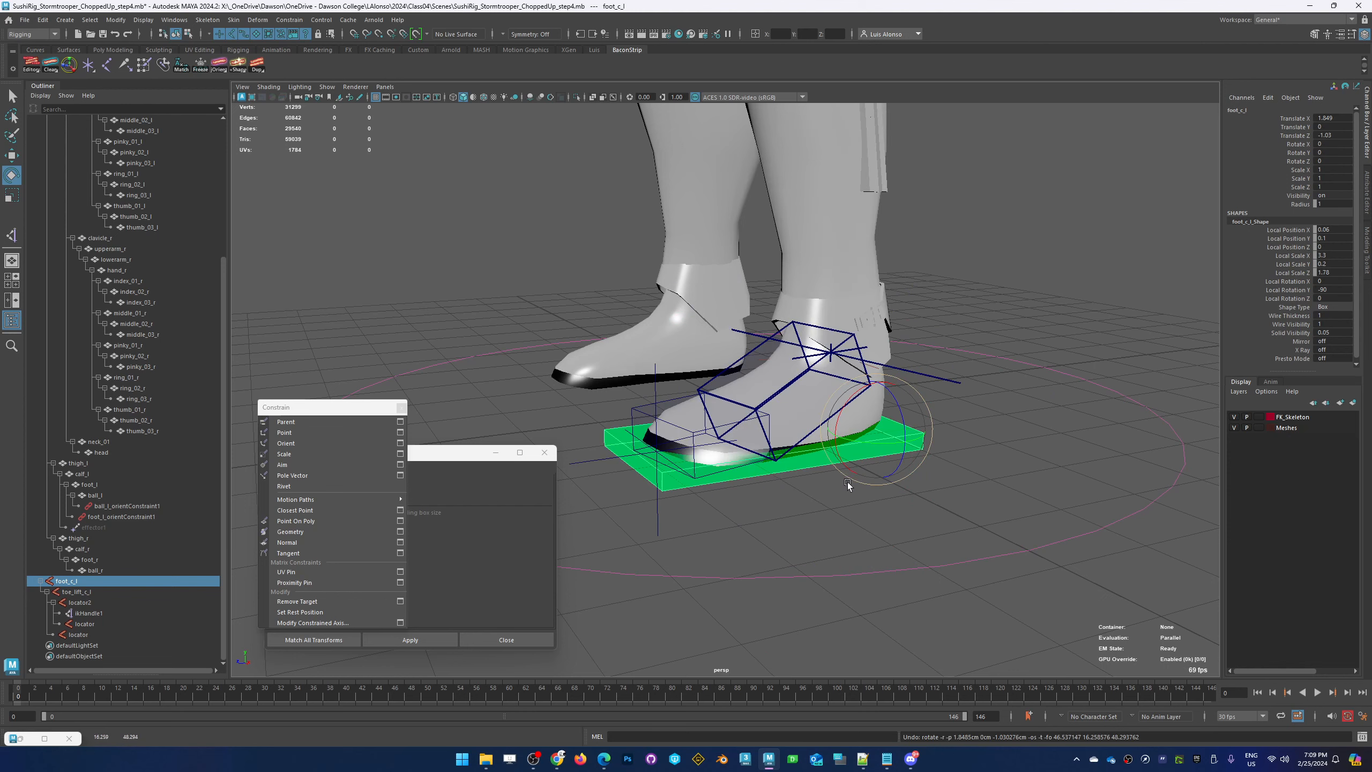
Change the toe_lift_c_l control's shape type to Sphere and reduce its local scale X, Y and Z to 0.29
left_click(655, 527)
left_click_drag(805, 524, 741, 527, "alt")
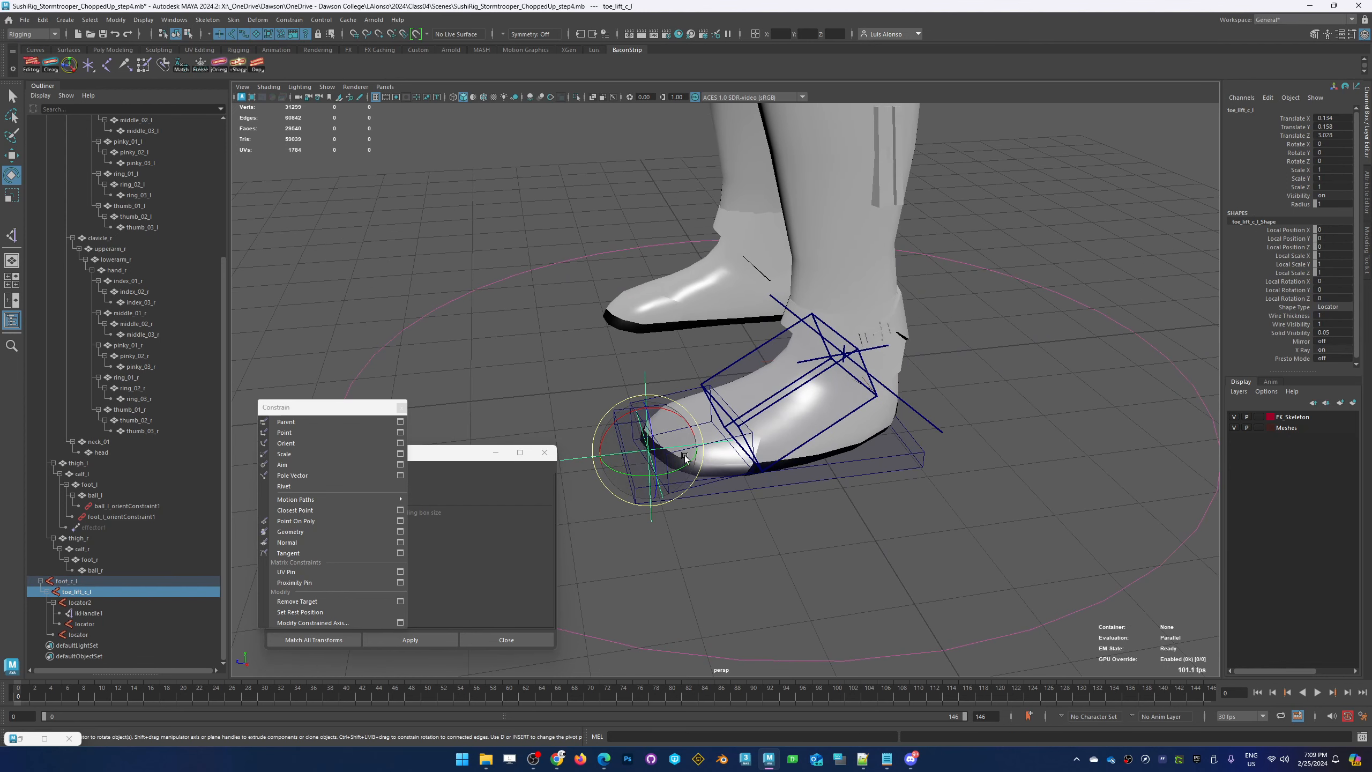
left_click(1333, 307)
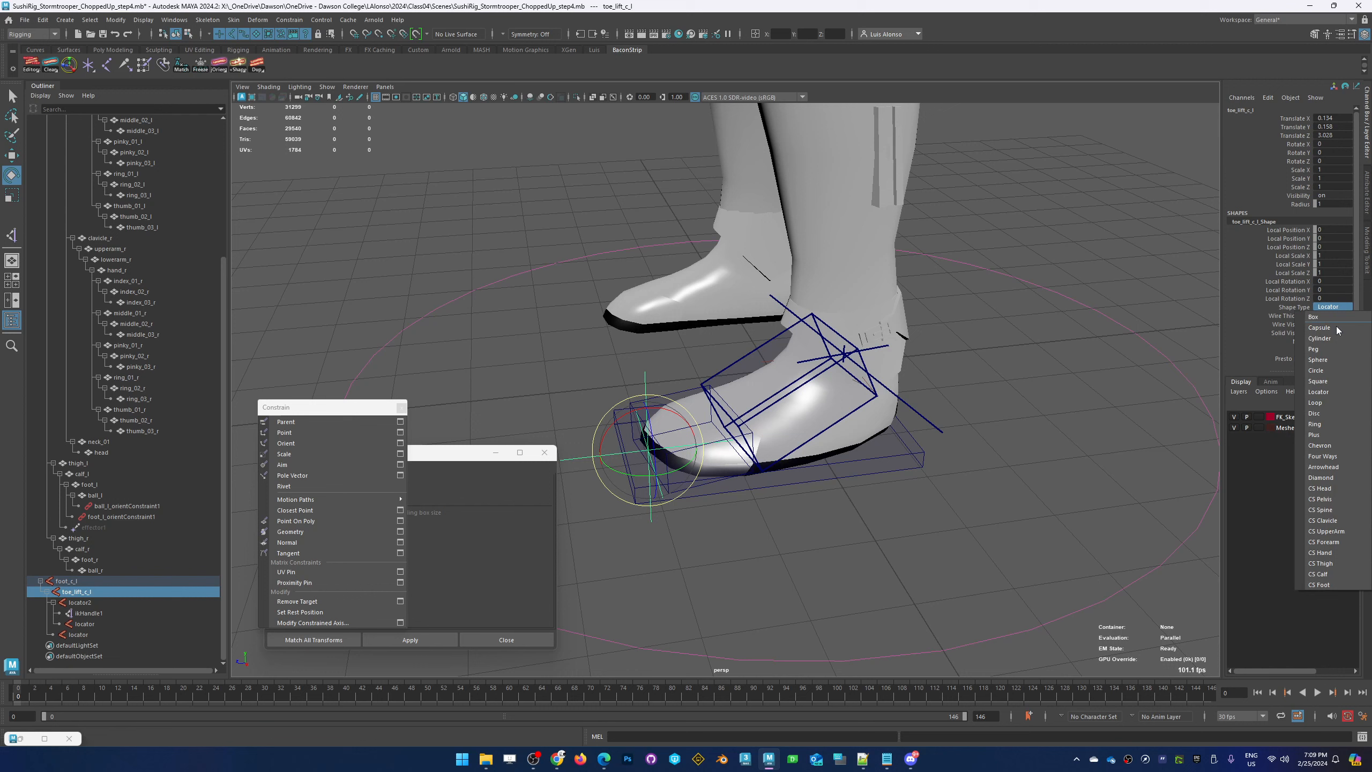
left_click(1321, 360)
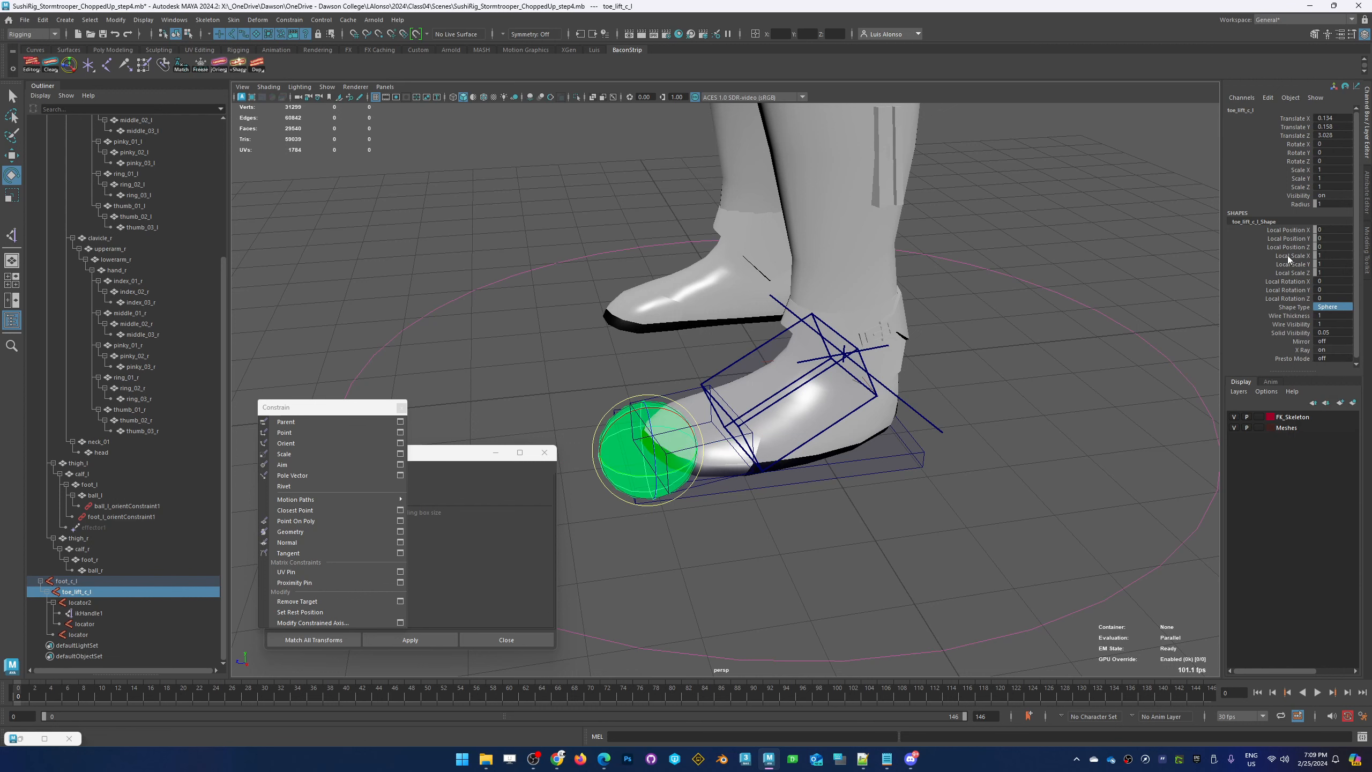
left_click_drag(1289, 259, 1288, 274)
middle_click_drag(1026, 335, 951, 335)
key("e")
left_click(567, 395)
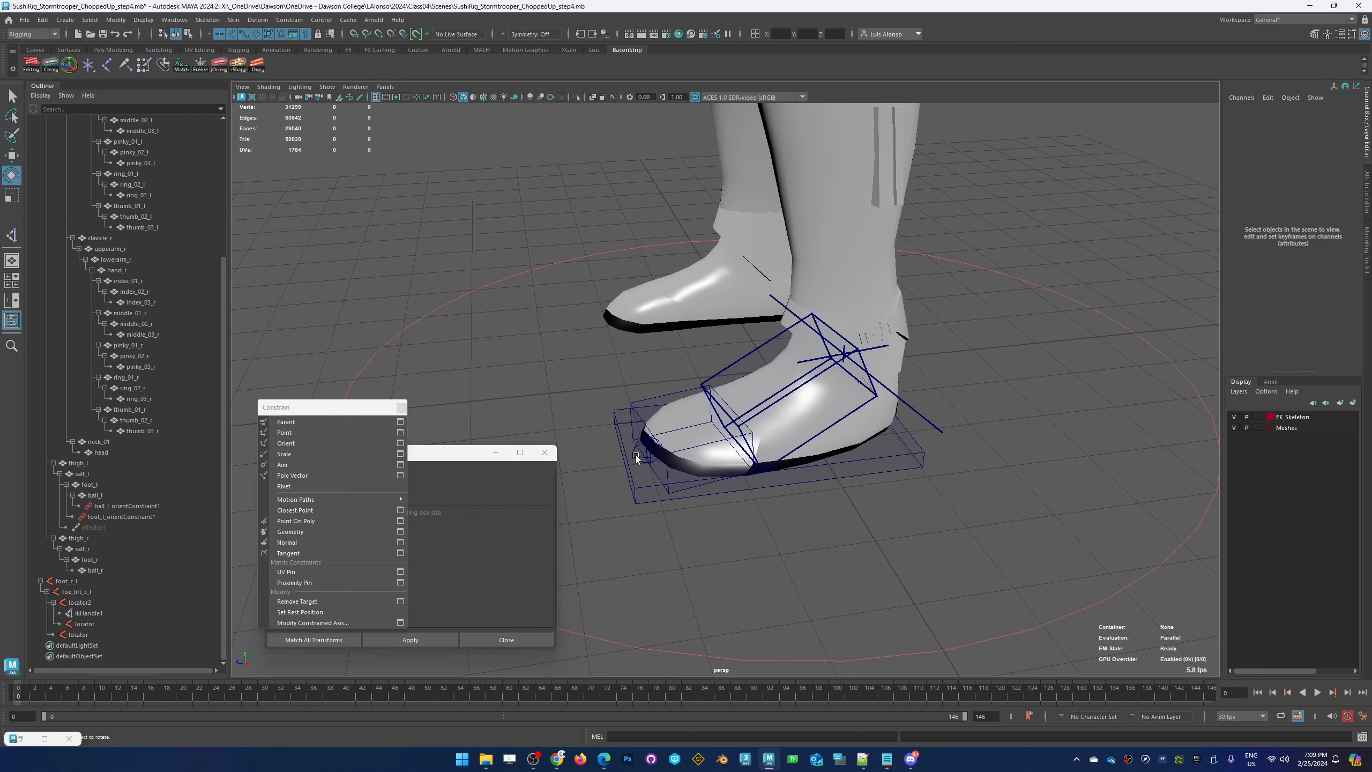
Resize the toe_lift_c_l sphere so its local scale X, Y and Z are about -0.5
left_click(631, 484)
left_click(605, 508)
left_click(641, 455)
left_click_drag(641, 457, 746, 489, "alt")
scroll(767, 530, "up", 3)
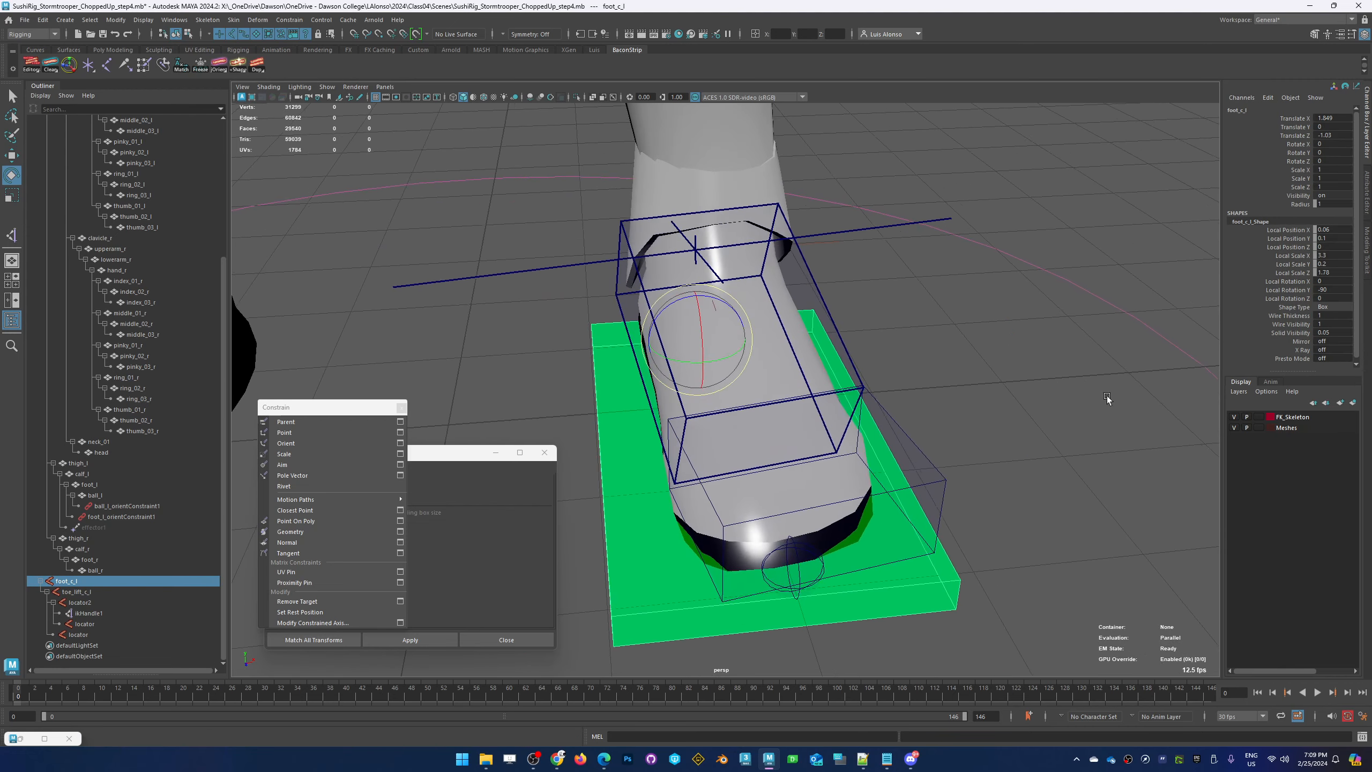
left_click(796, 573)
left_click(797, 577)
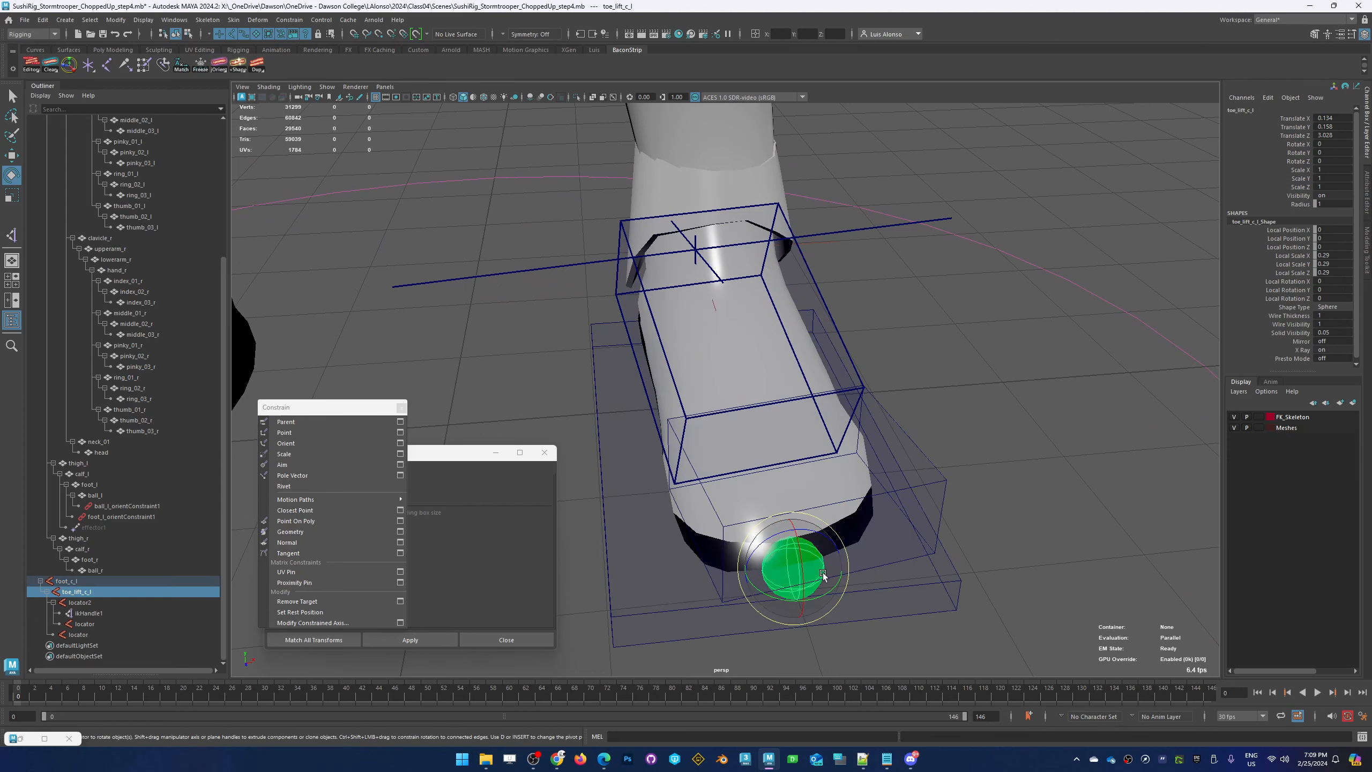
left_click_drag(1292, 256, 1292, 273)
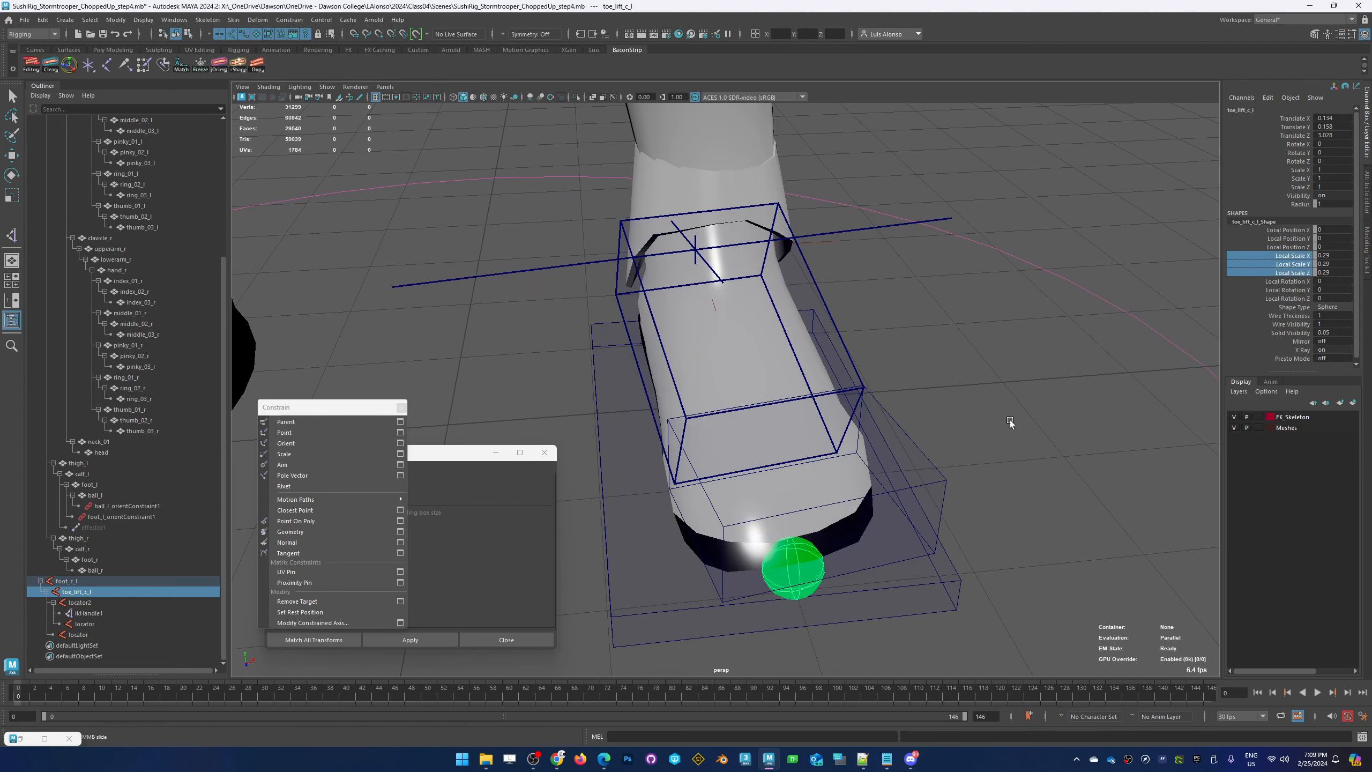
mouse_move(1010, 421)
middle_mouse_down()
mouse_move(985, 434)
mouse_move(1010, 437)
middle_mouse_up()
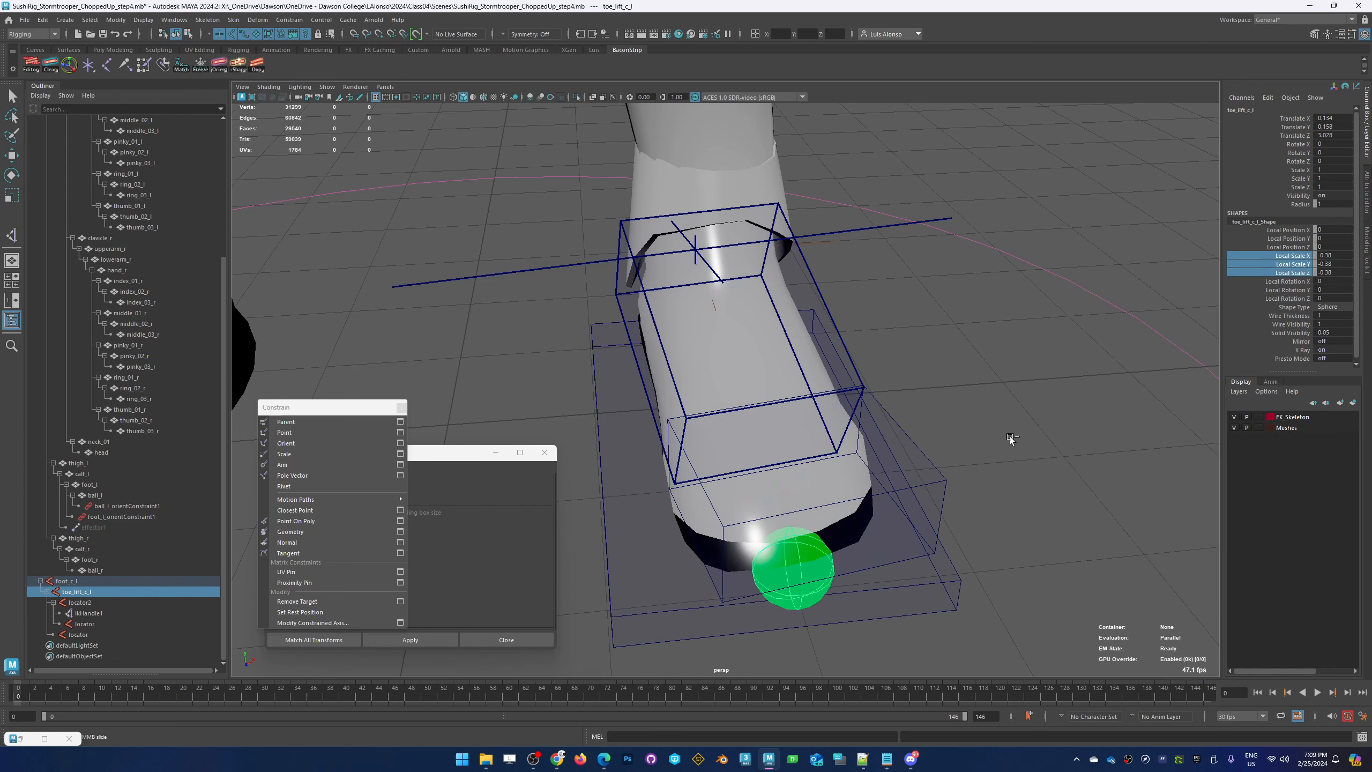
key("e")
left_click(963, 533)
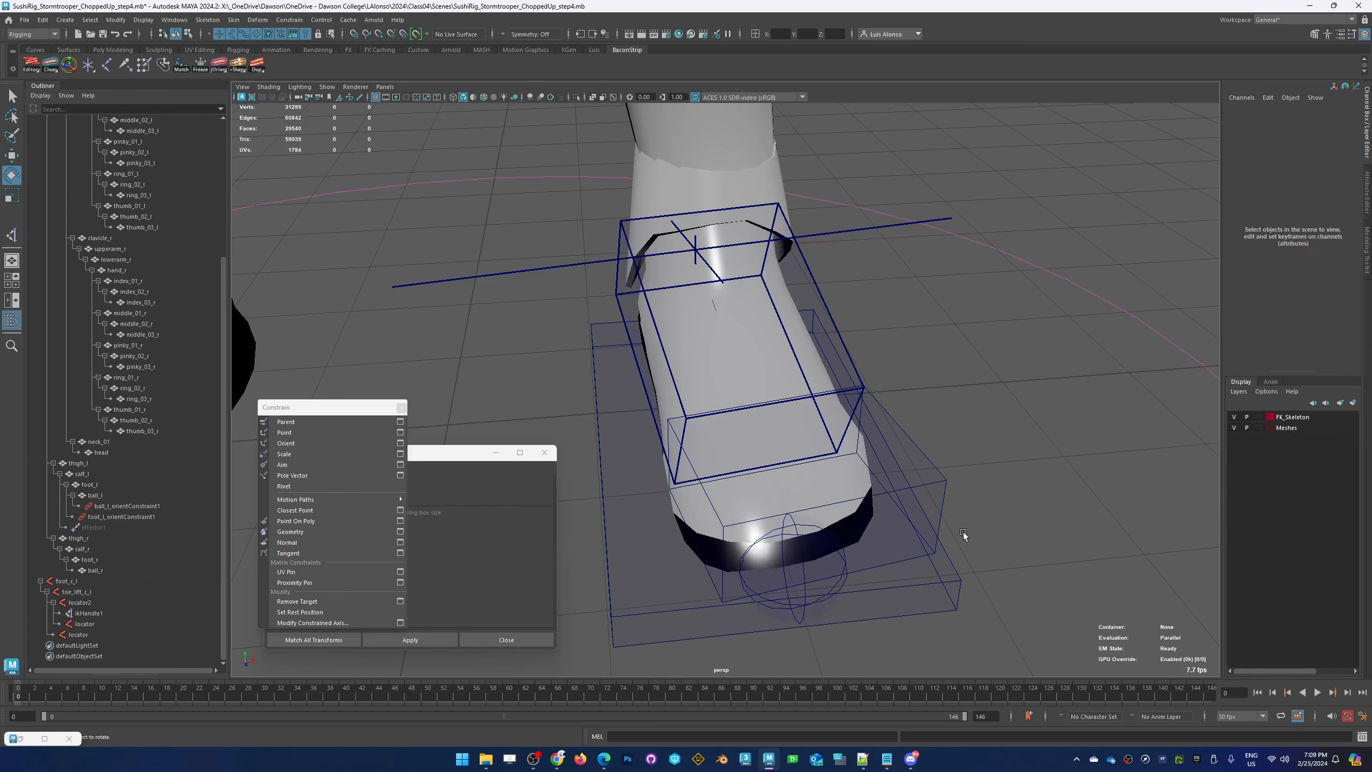
Test-rotate the toe_lift_c_l sphere at the tip of the foot, and undo the rotation
left_click(836, 587)
left_click_drag(1054, 517, 971, 481, "alt")
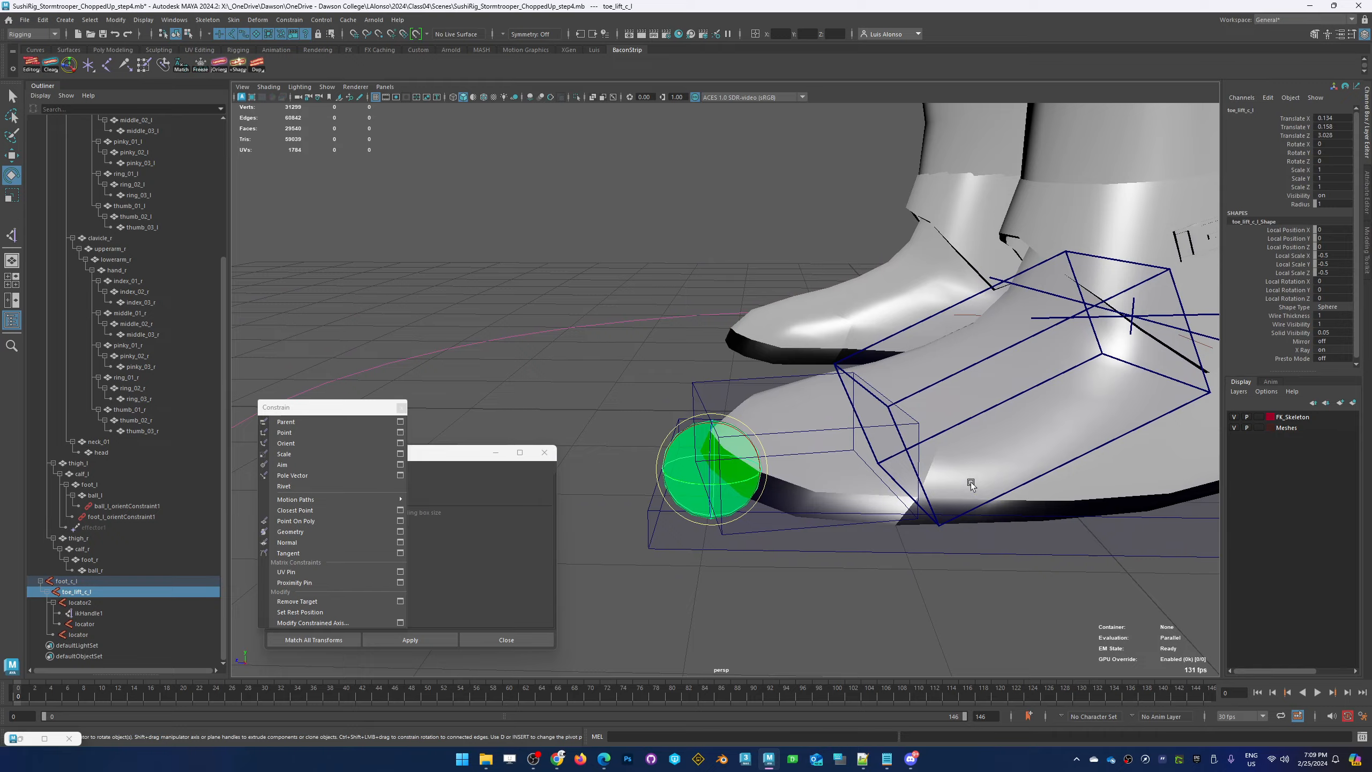
mouse_move(810, 586)
left_mouse_down("alt")
mouse_move(796, 580)
mouse_move(806, 565)
mouse_move(817, 577)
left_mouse_up("alt")
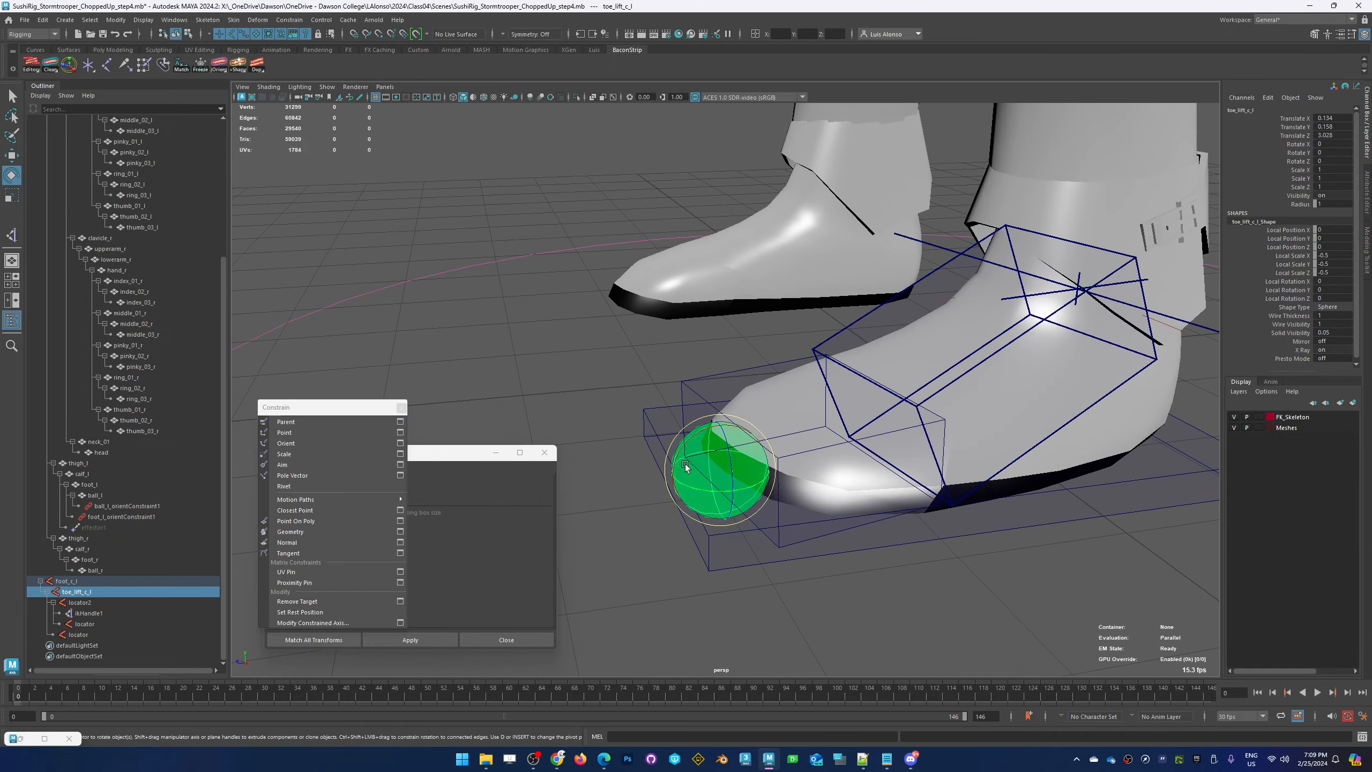
left_click_drag(684, 485, 675, 451)
key("ctrl+z")
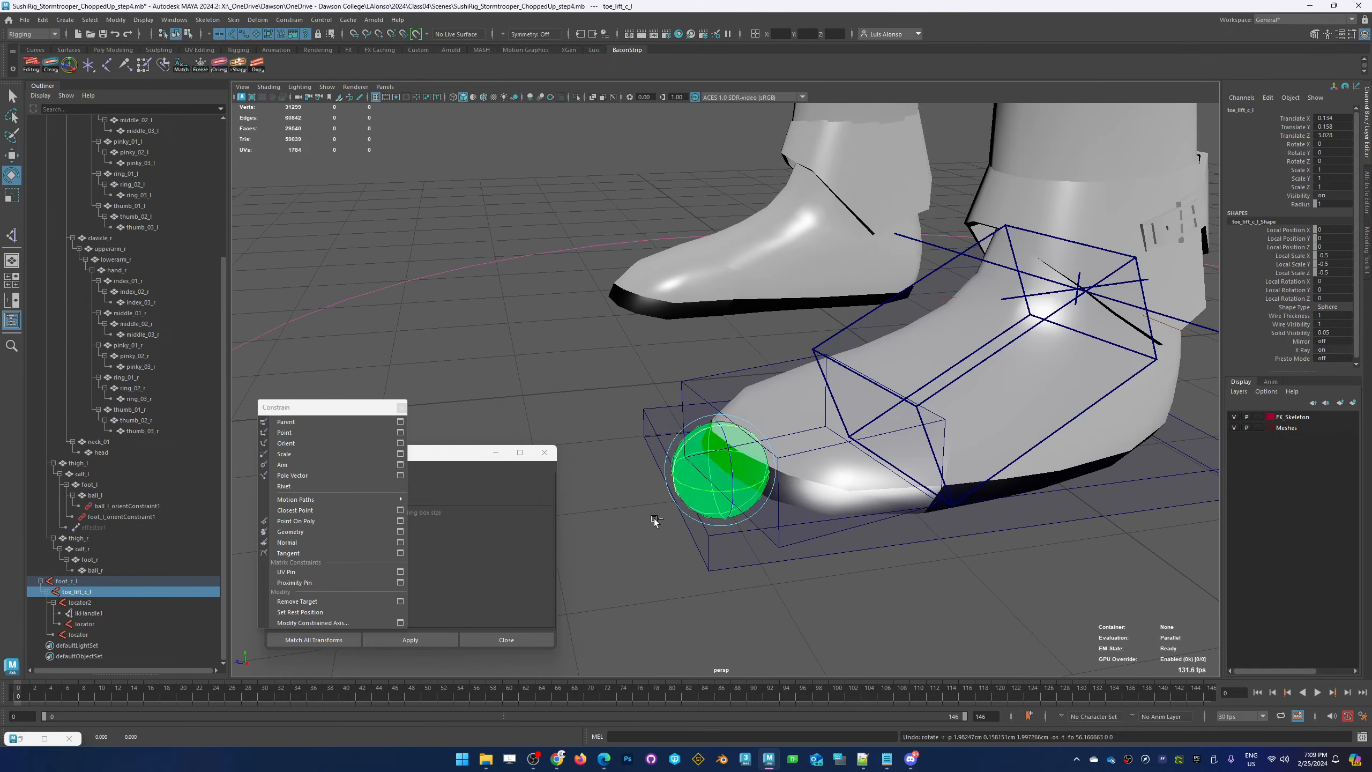
left_click_drag(1004, 382, 710, 363, "alt")
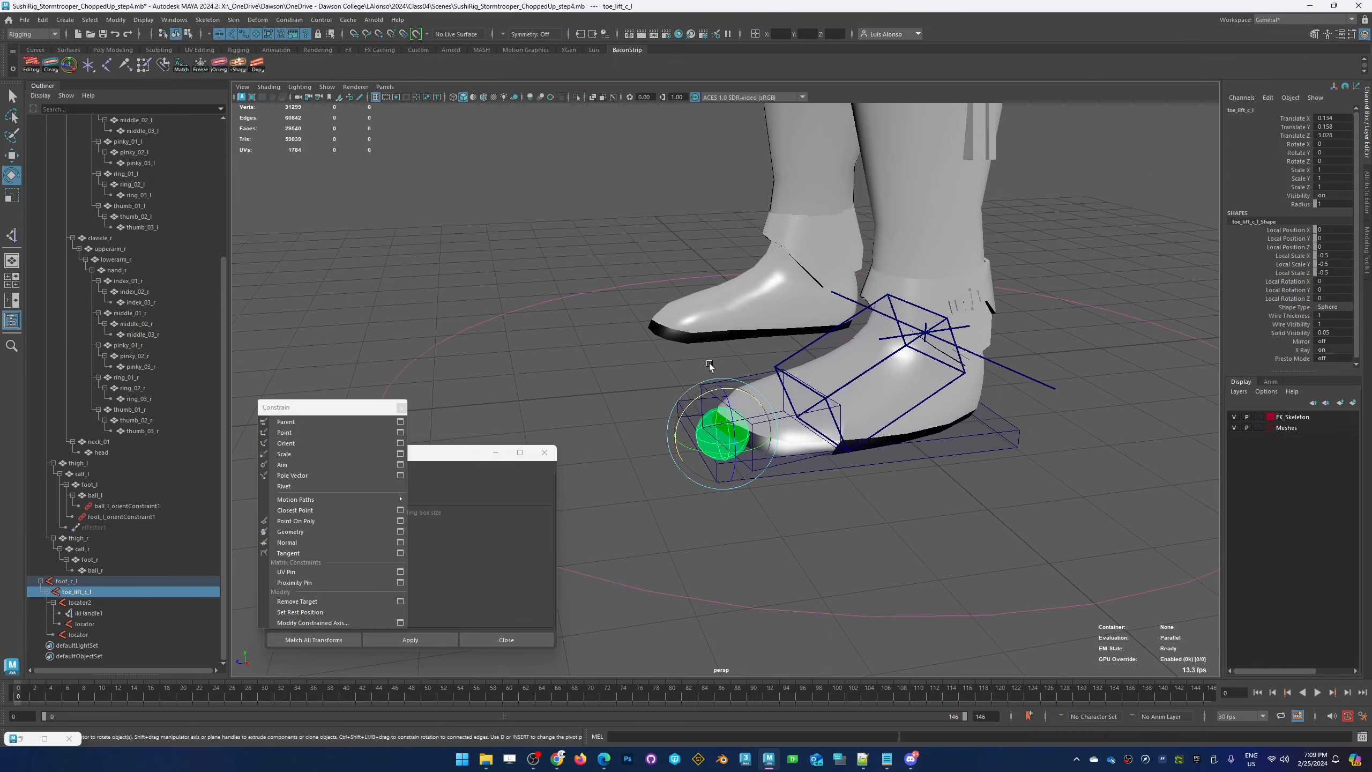
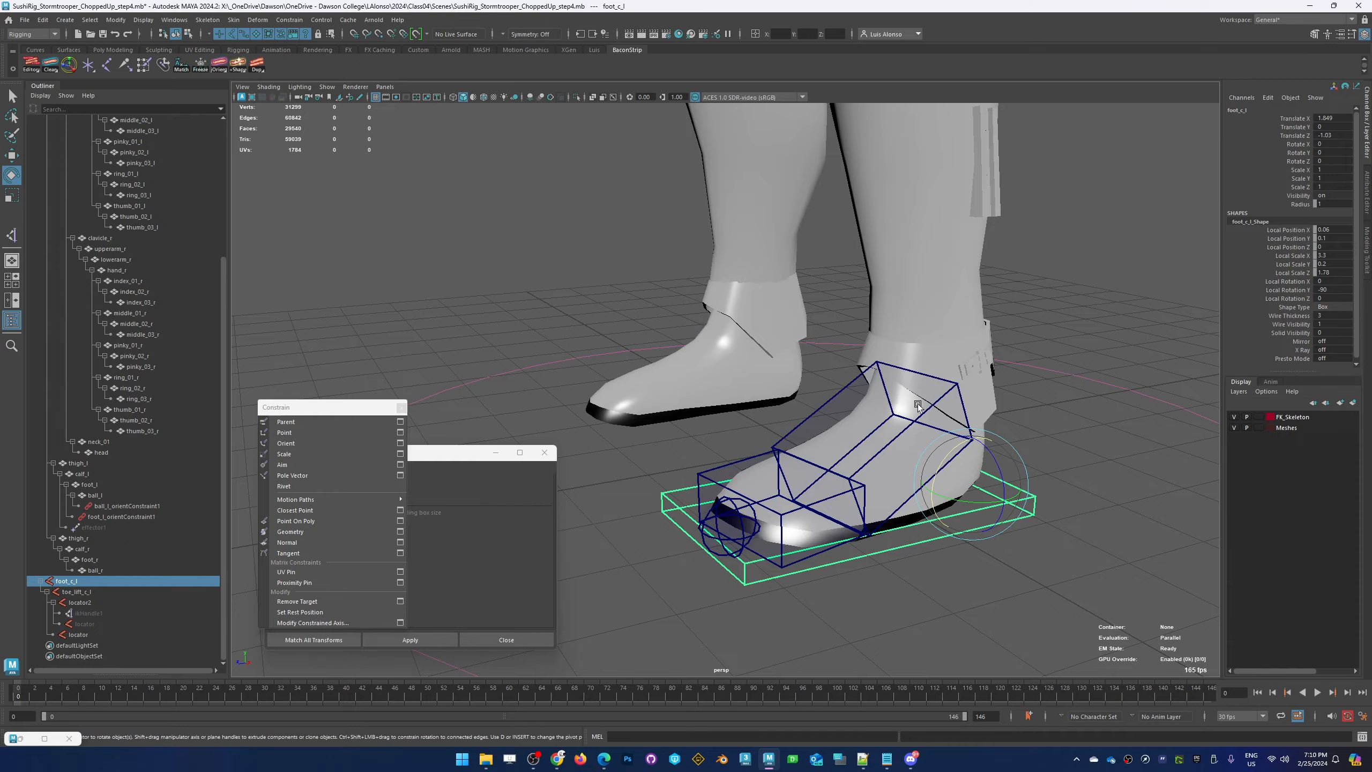
Test-move the foot_c_l control with the whole character in view, and undo the move
left_click_drag(707, 621, 856, 604, "alt")
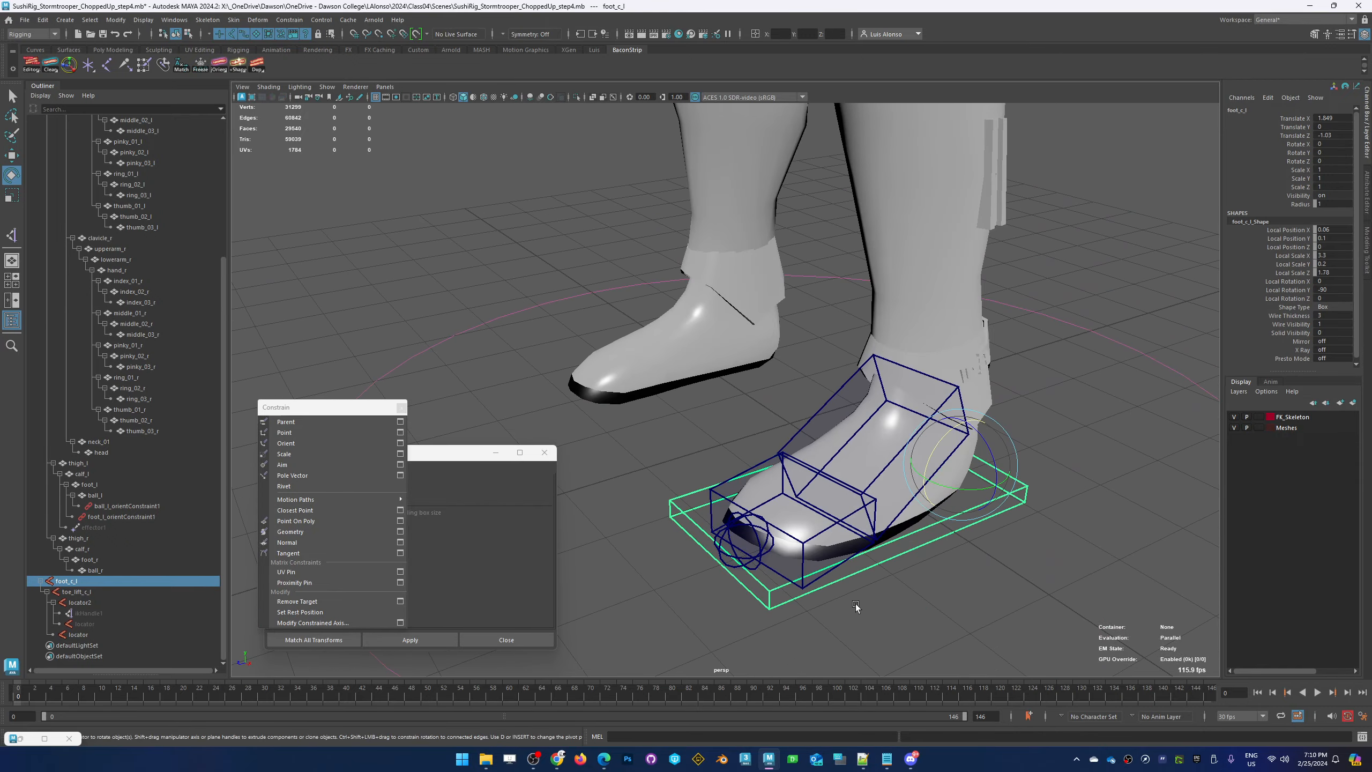
left_click(881, 625)
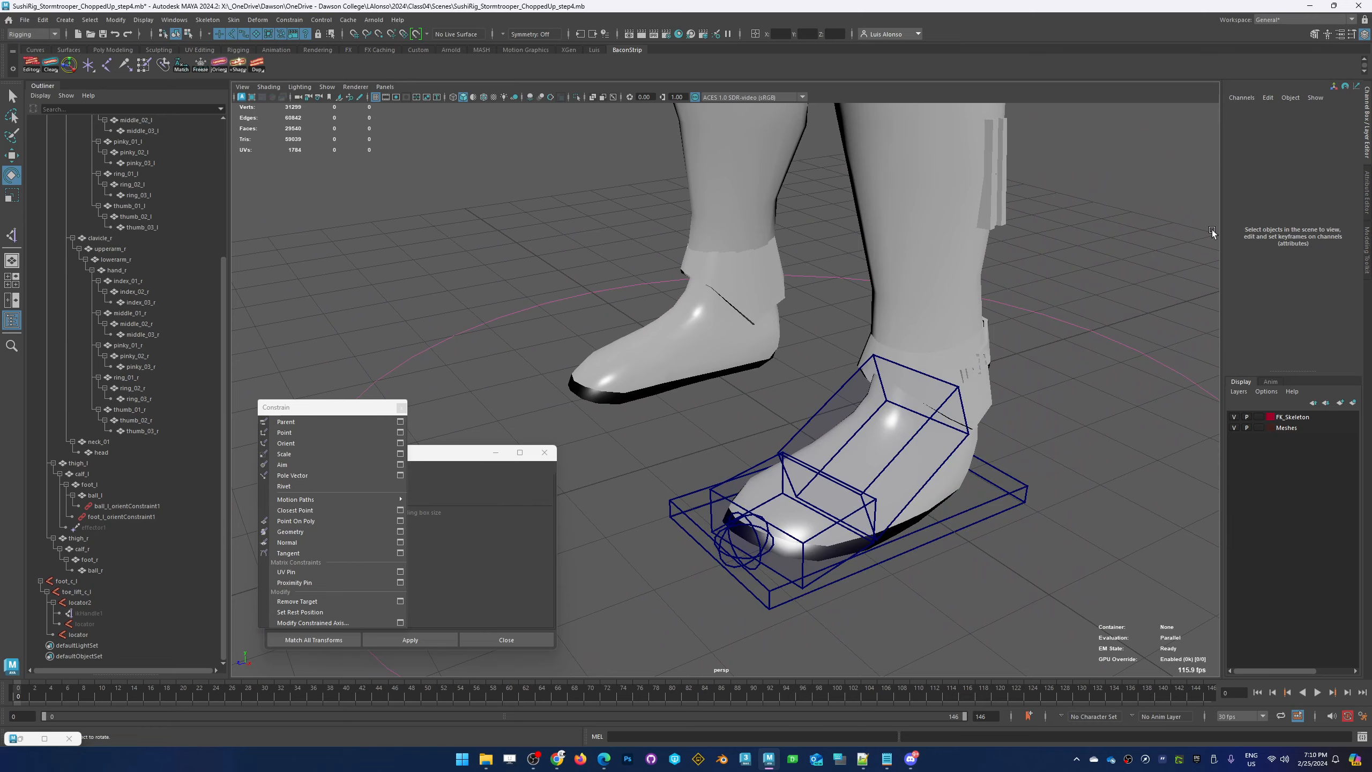
right_click_drag(1040, 435, 744, 431, "alt")
left_click_drag(744, 430, 850, 430, "alt")
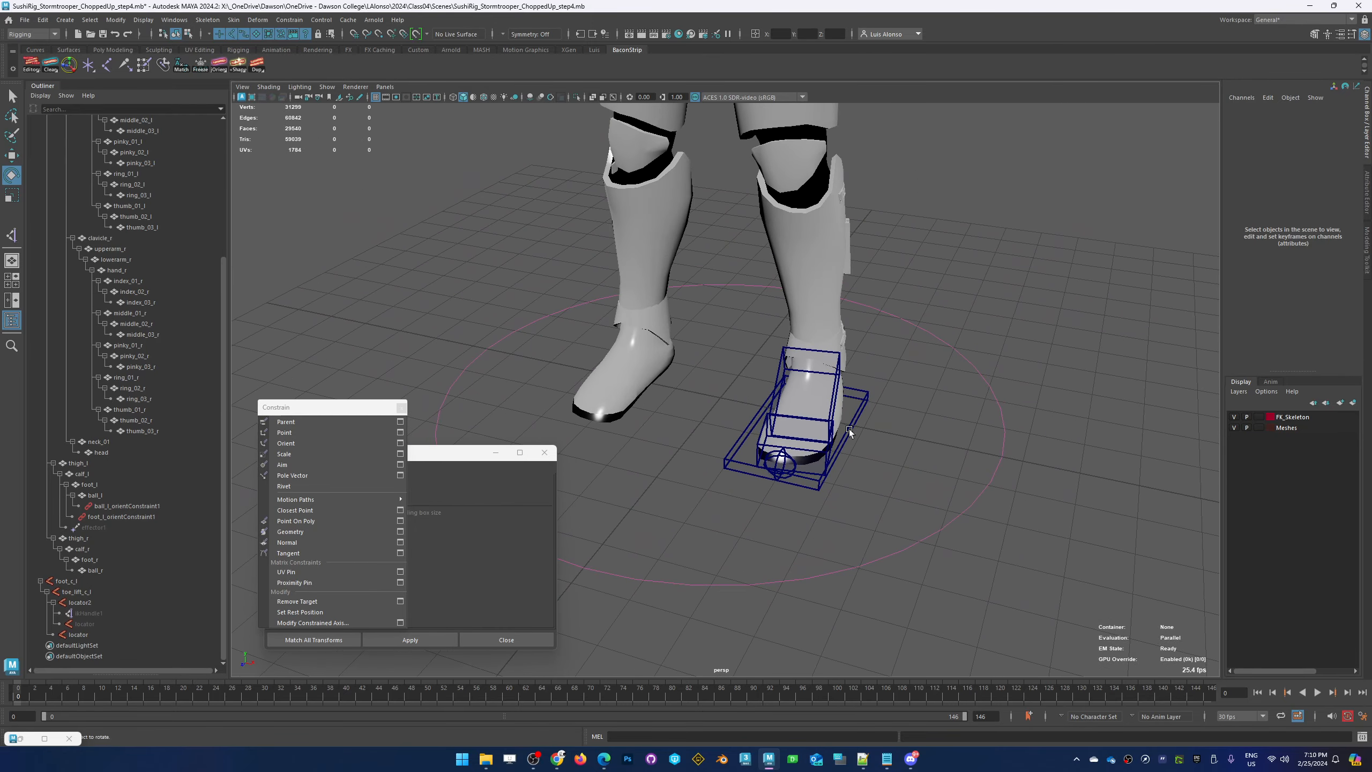
left_click(867, 397)
right_click_drag(920, 398, 567, 412, "alt")
middle_click_drag(836, 442, 880, 543, "alt")
left_click_drag(879, 543, 734, 528, "alt")
key("w")
key("ctrl+z")
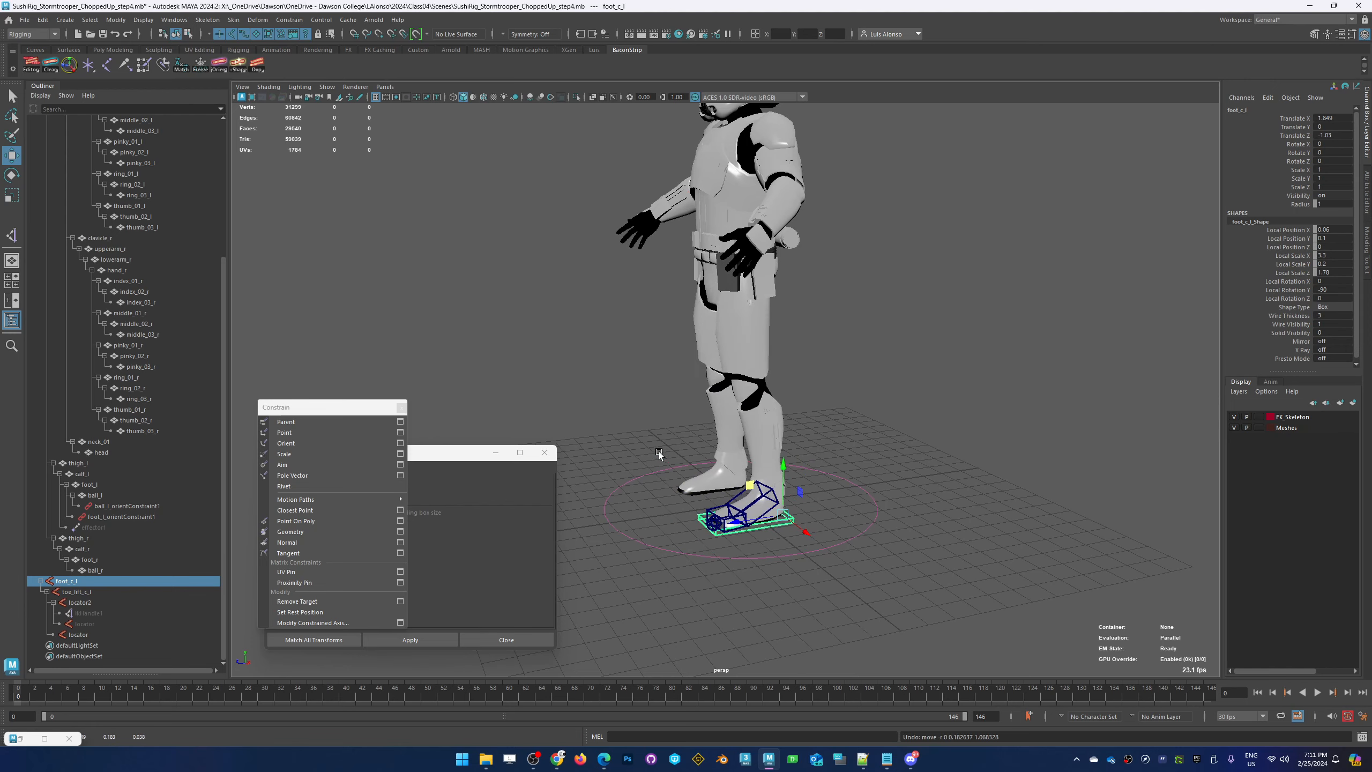
Set the wire thickness of the locator box around the toes to 1
scroll(659, 454, "up", 5)
left_click_drag(673, 407, 821, 432, "alt")
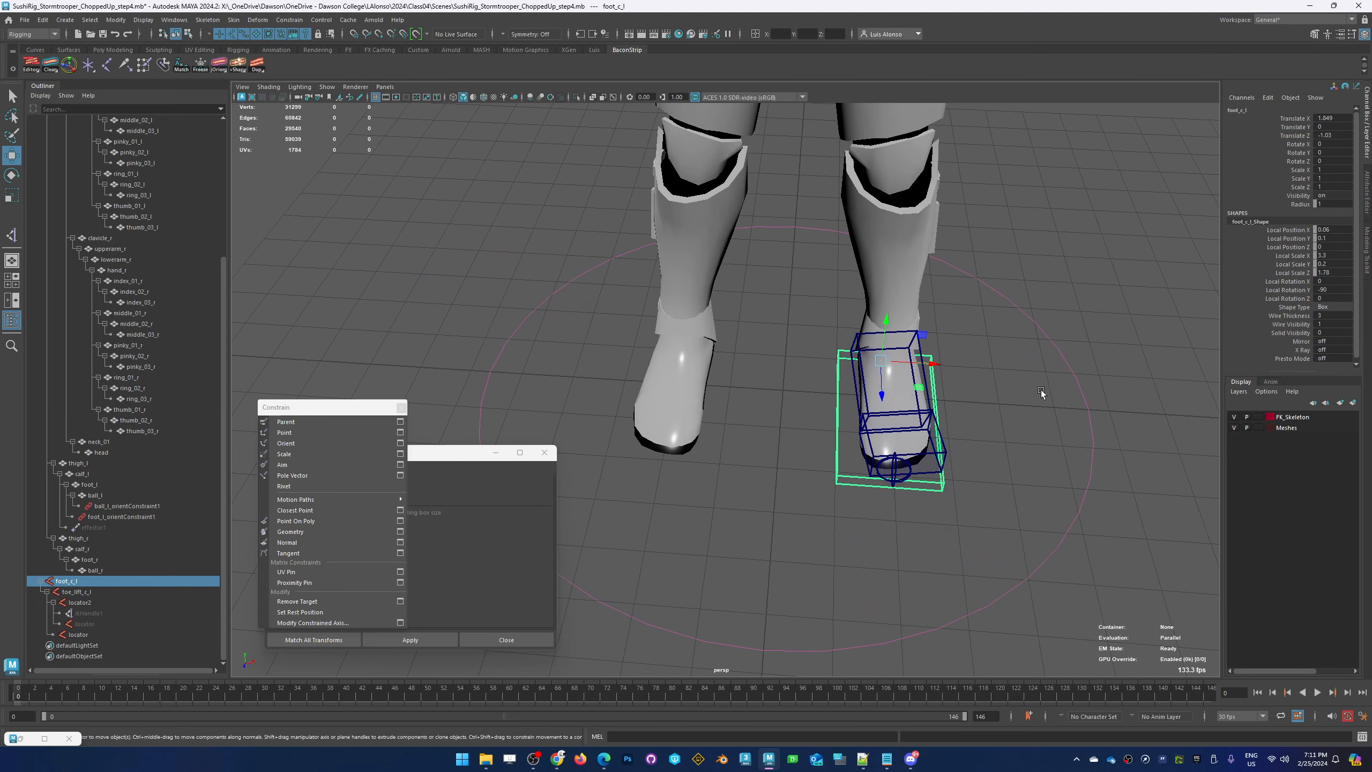
left_click(948, 474)
left_click(930, 471)
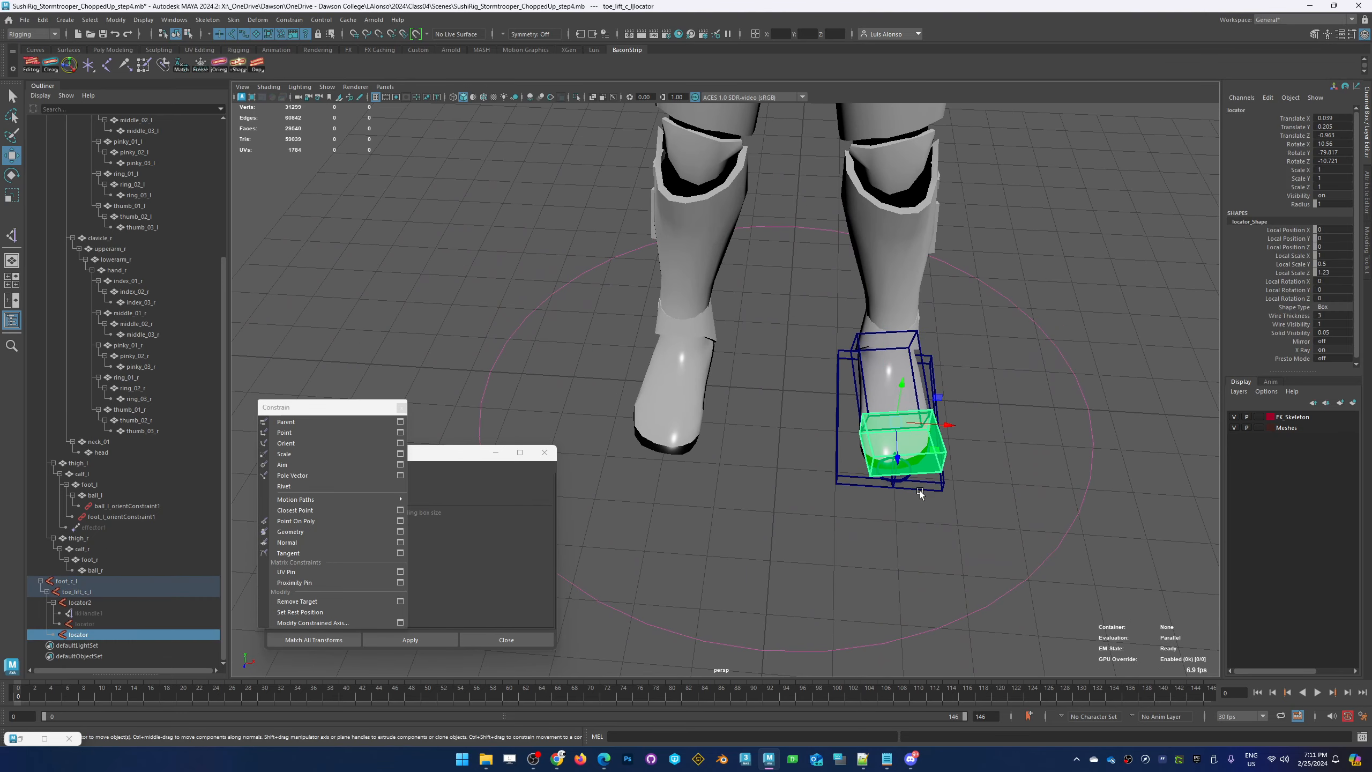
double_click(1329, 316)
type("1")
left_click(972, 399)
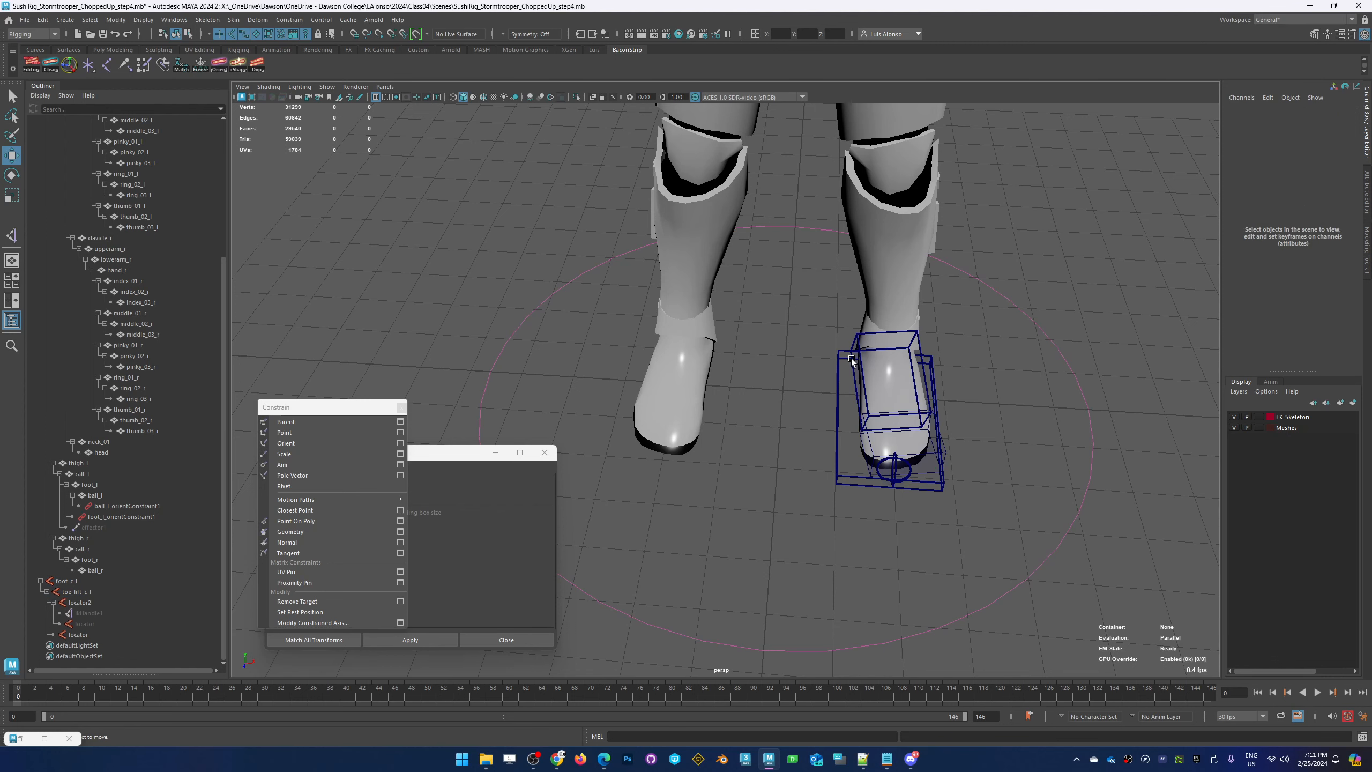
Set wire thickness to 1 and wire visibility to 0 on both the instep box locator2 and the toe box locator
right_click_drag(834, 339, 1178, 340, "alt")
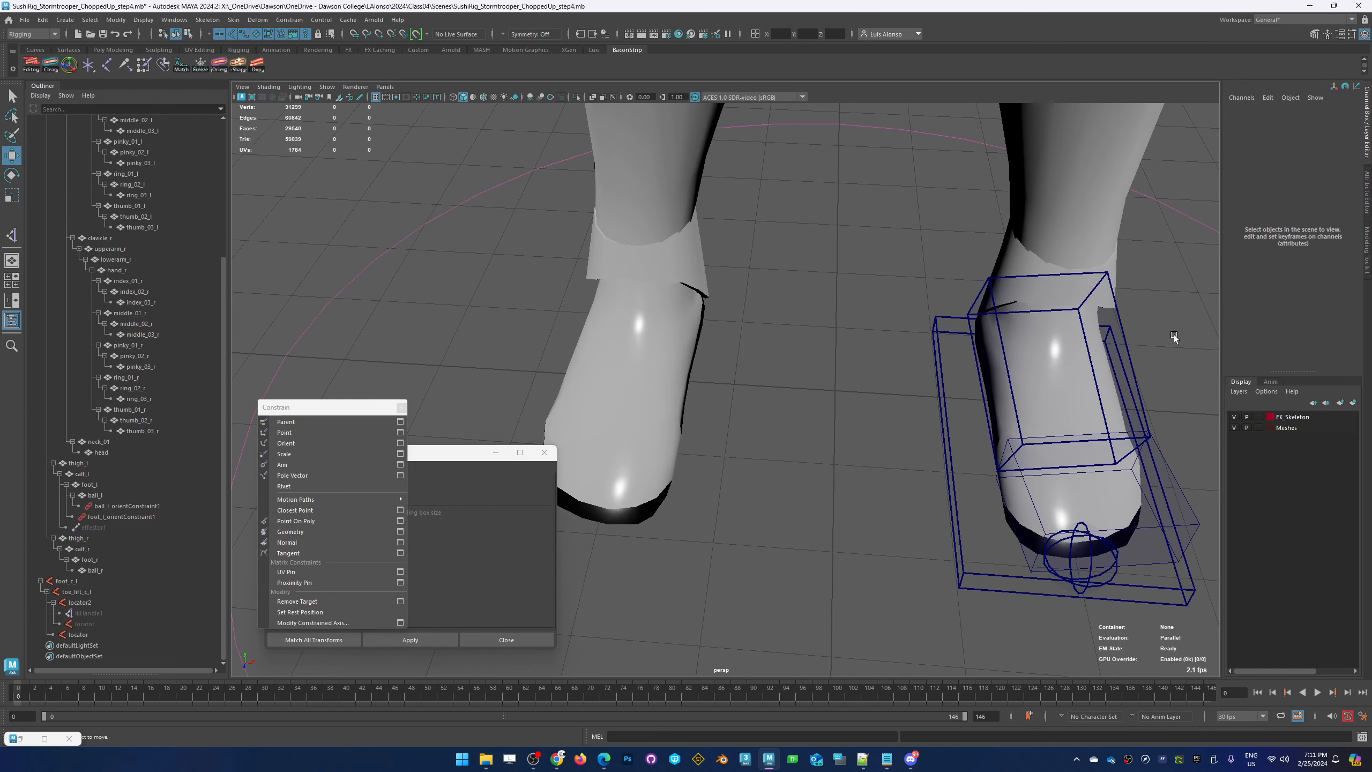
left_click(990, 280)
left_click(966, 300)
left_click(976, 316)
left_click(1036, 509, "shift")
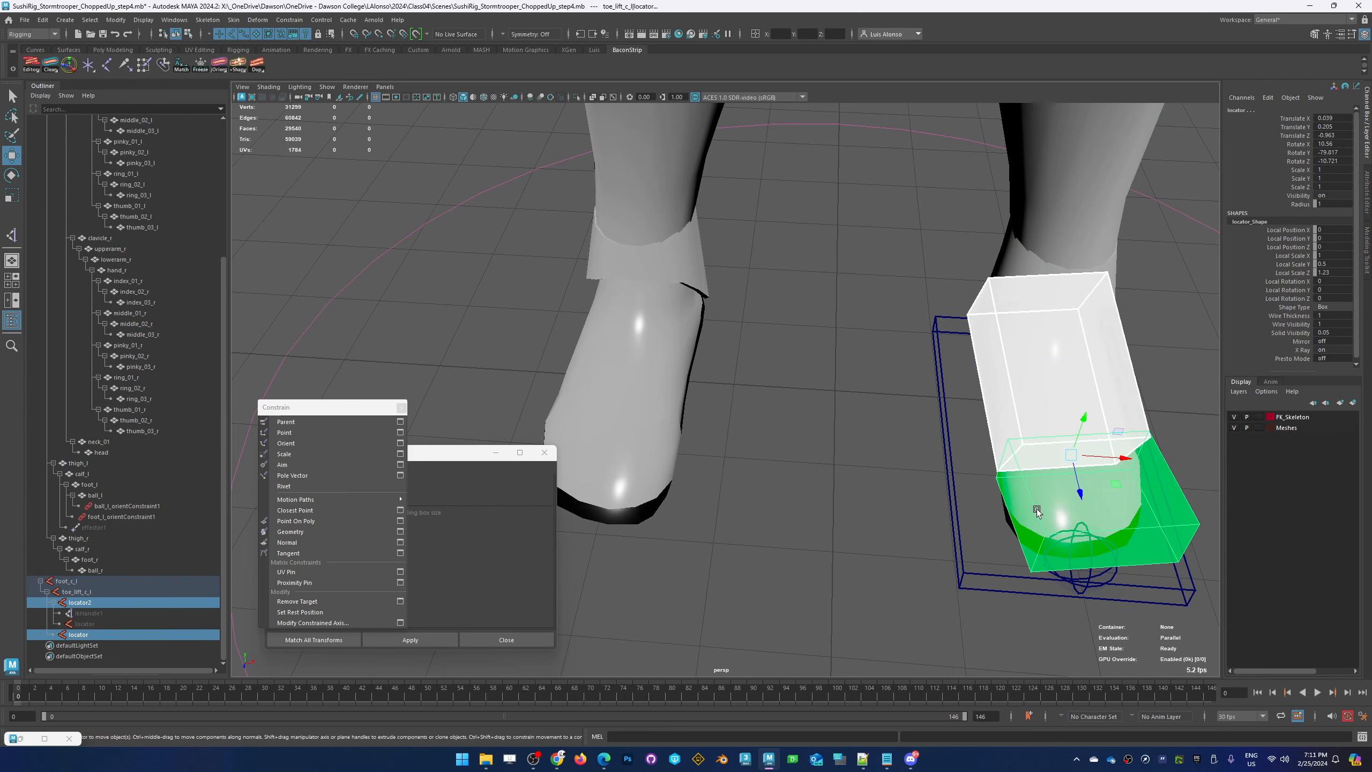
double_click(1332, 316)
key("Tab")
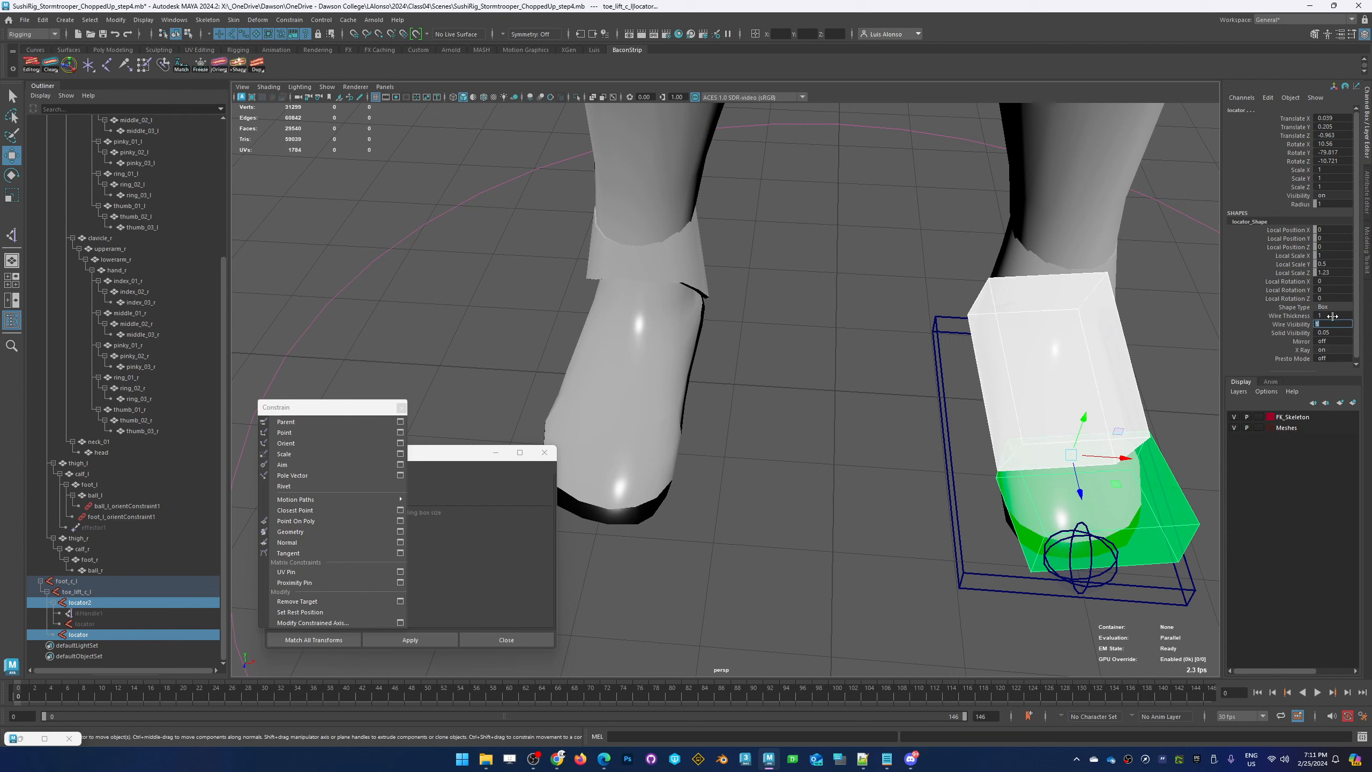
type("0")
key("Return")
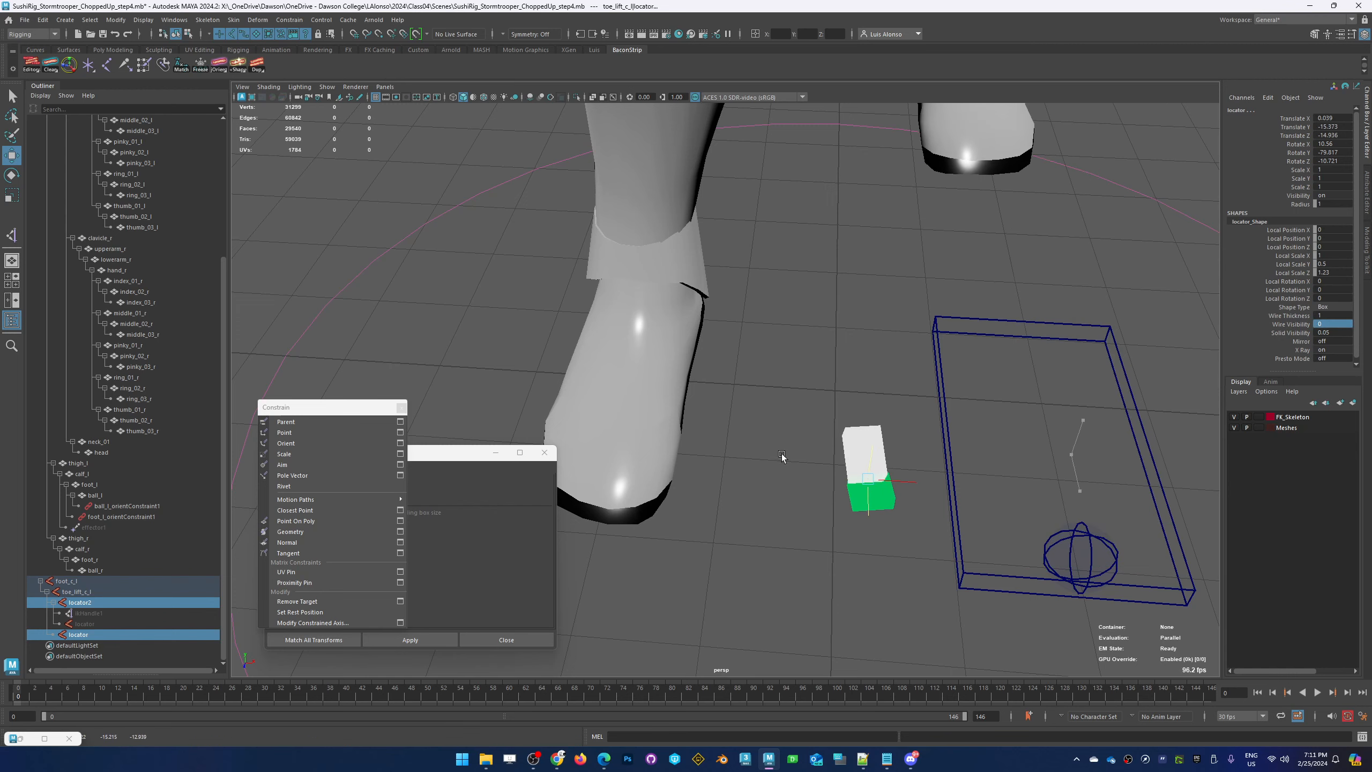
left_click(918, 547)
Check that the wireless toe and instep boxes can each be selected from different viewing angles
left_click_drag(917, 547, 813, 412, "alt")
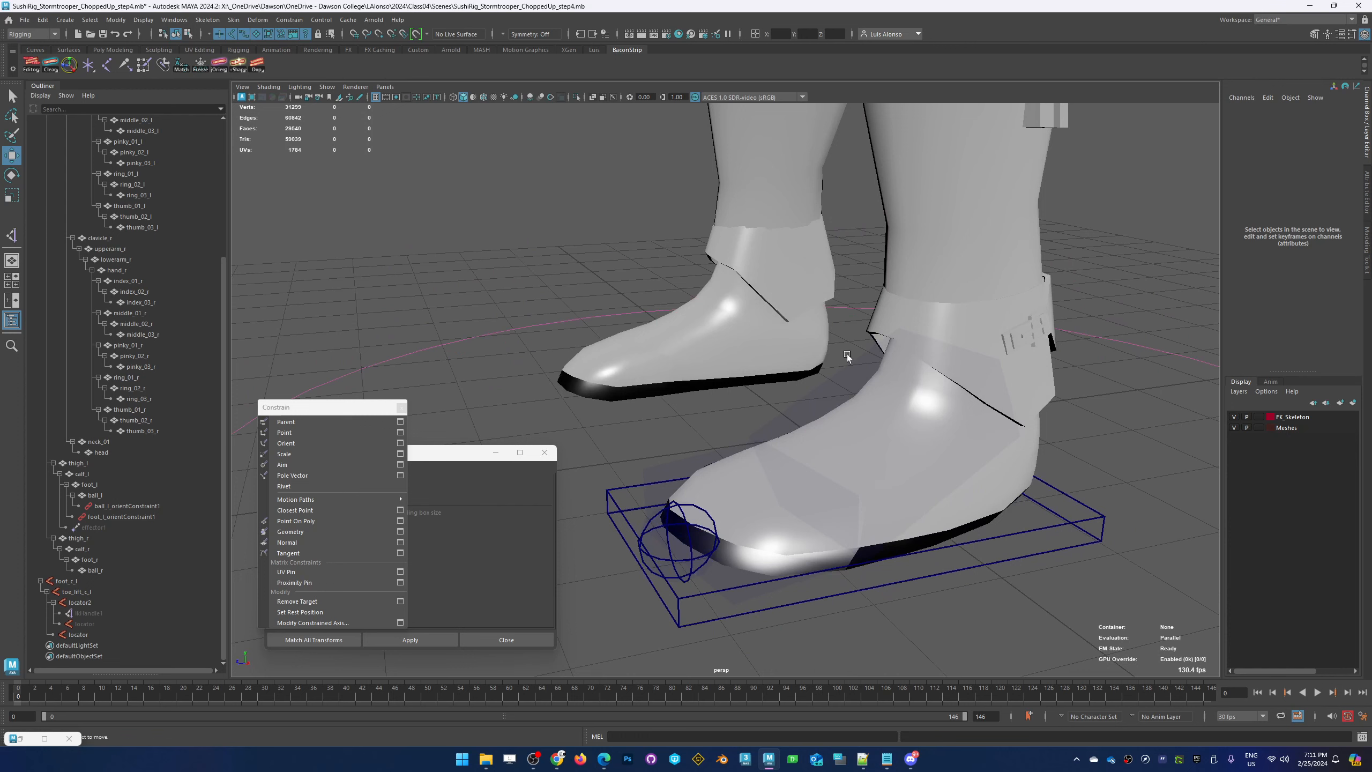
left_click(777, 470)
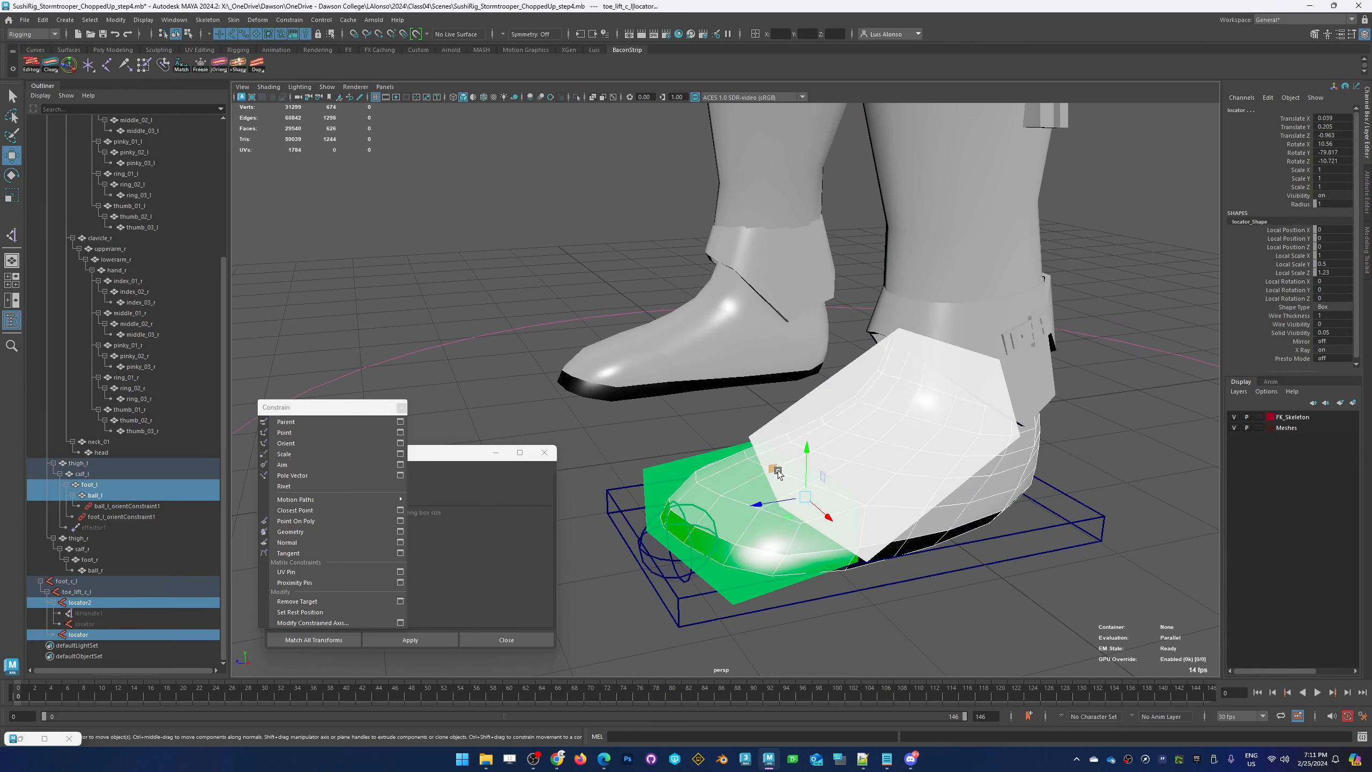
left_click(937, 604)
left_click(668, 474)
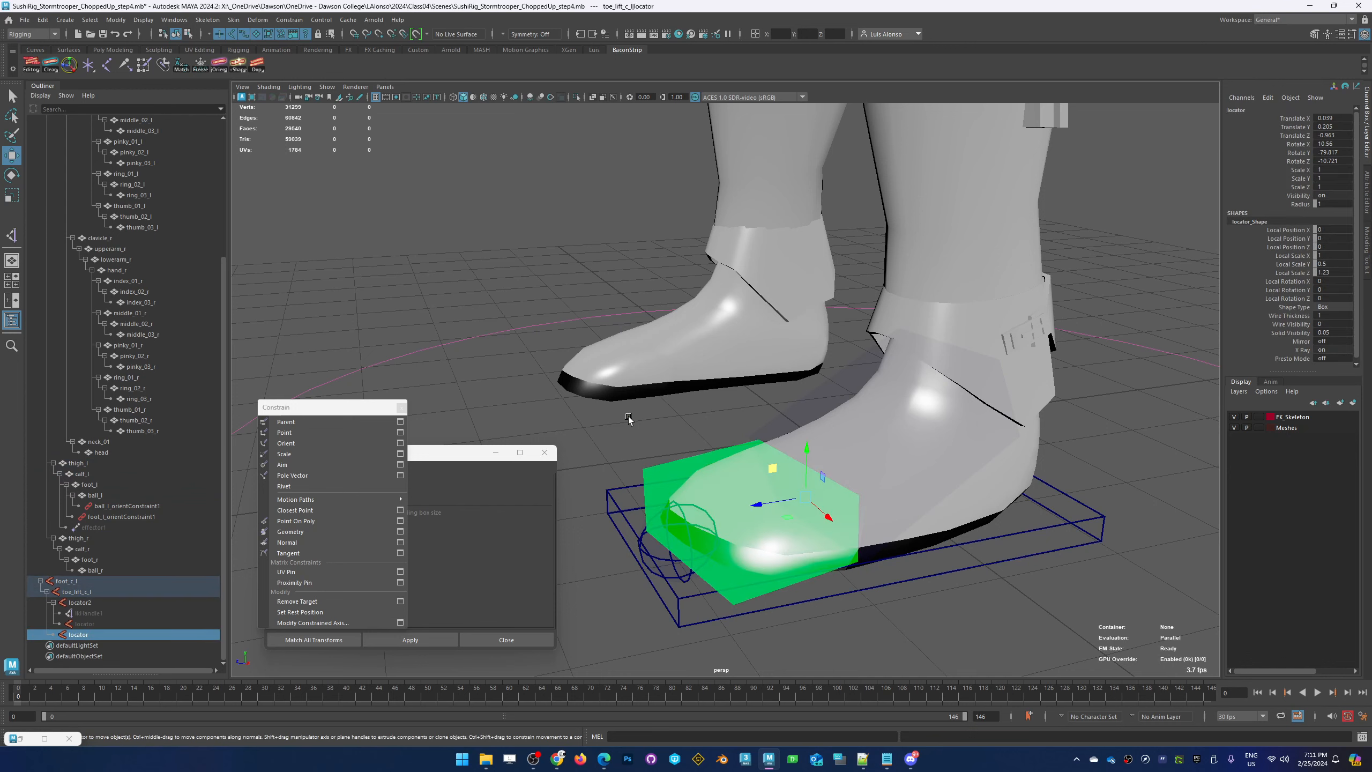
left_click_drag(628, 416, 660, 446, "alt")
left_click(865, 374)
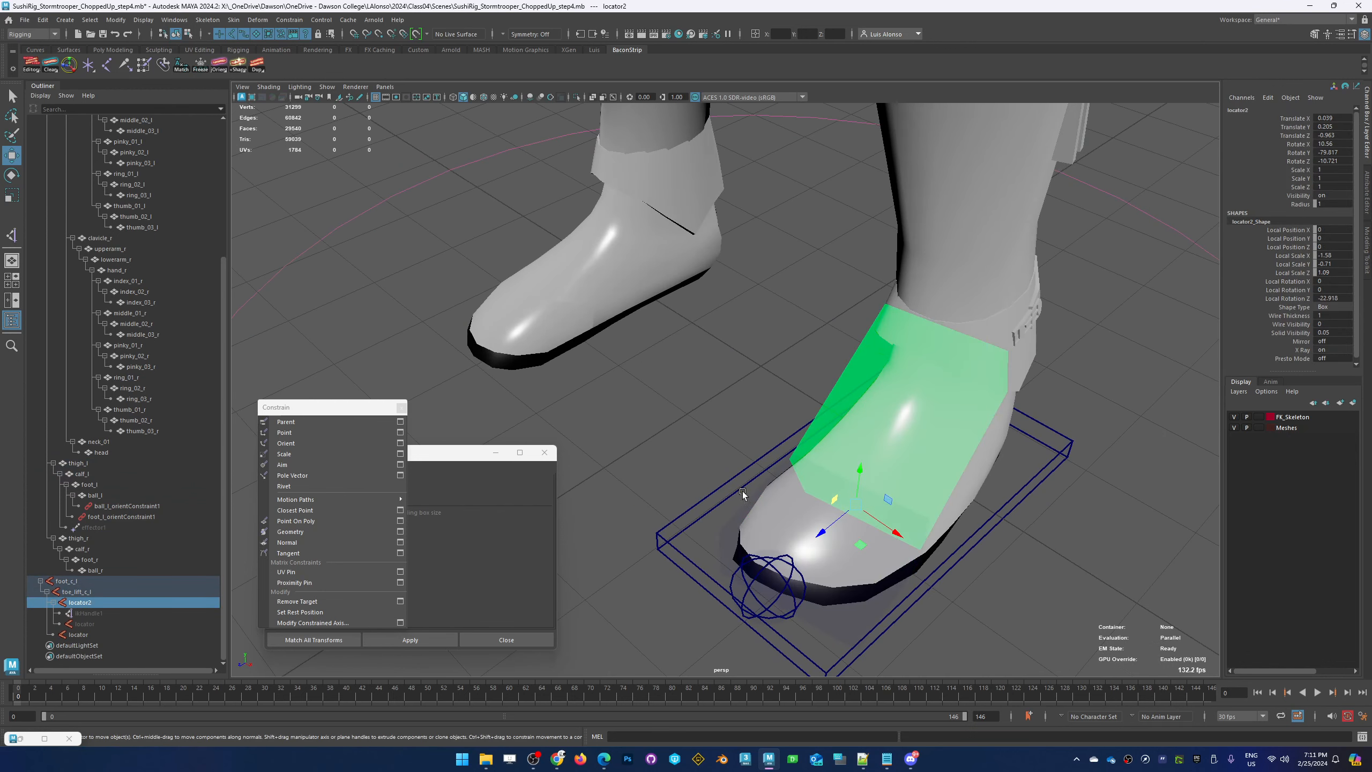
Try a solid visibility of 0.25 on the toe box locator, and settle on 0.1
left_click(730, 535)
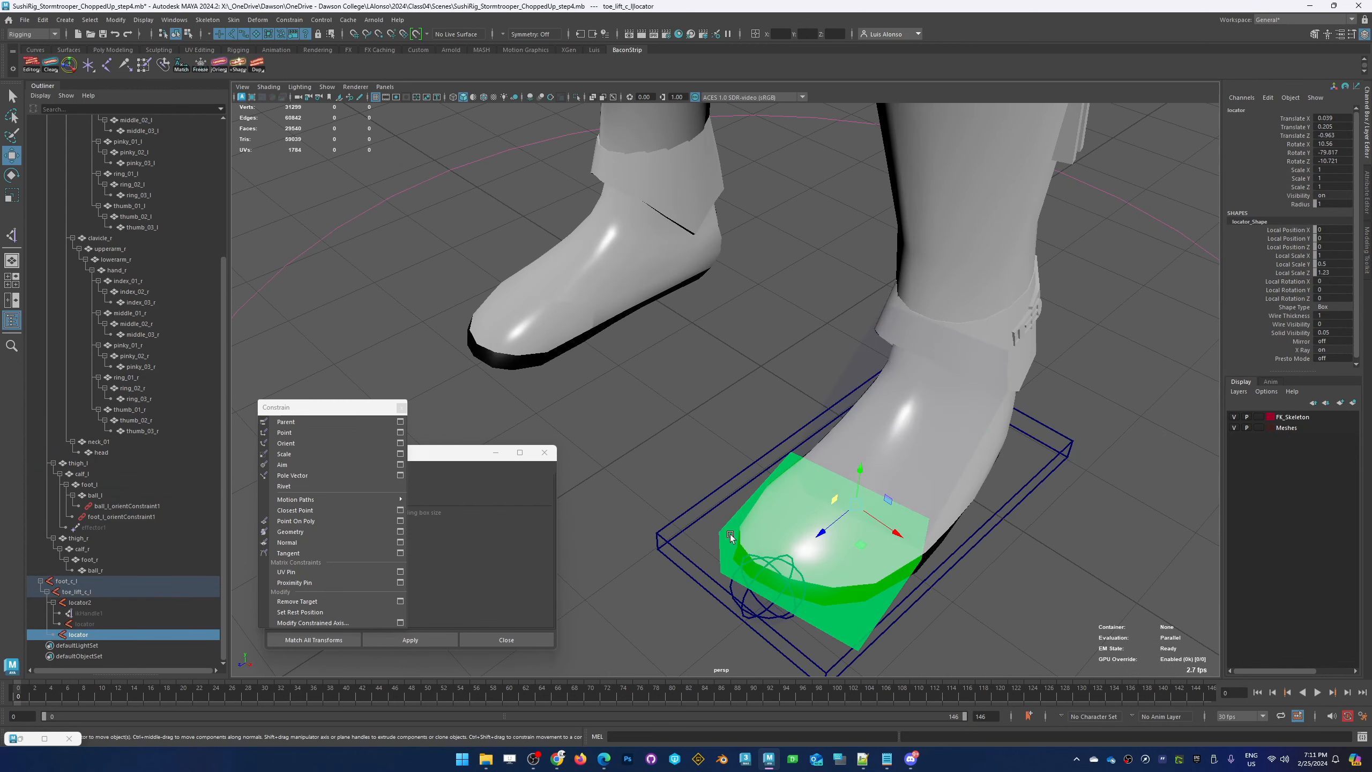
left_click(1334, 331)
type(".25")
key("Return")
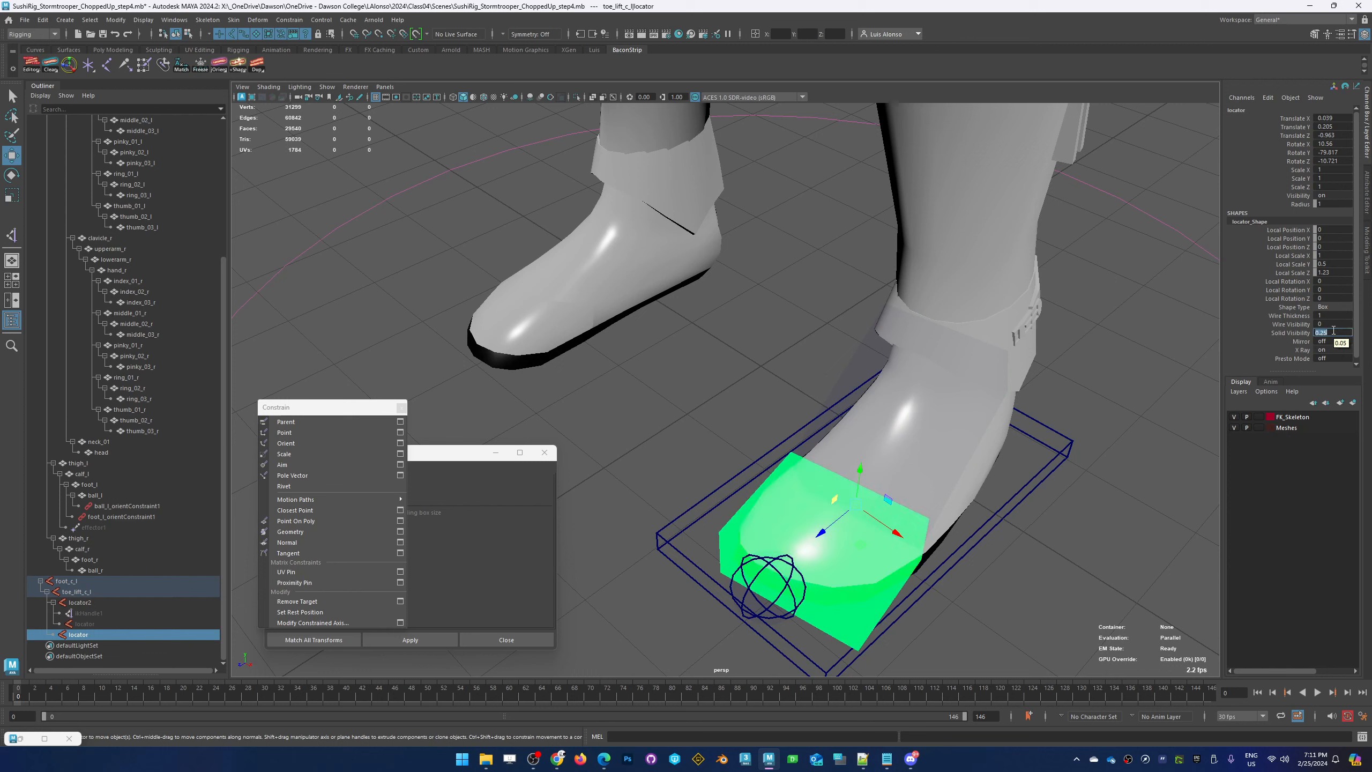
type(".1")
key("Return")
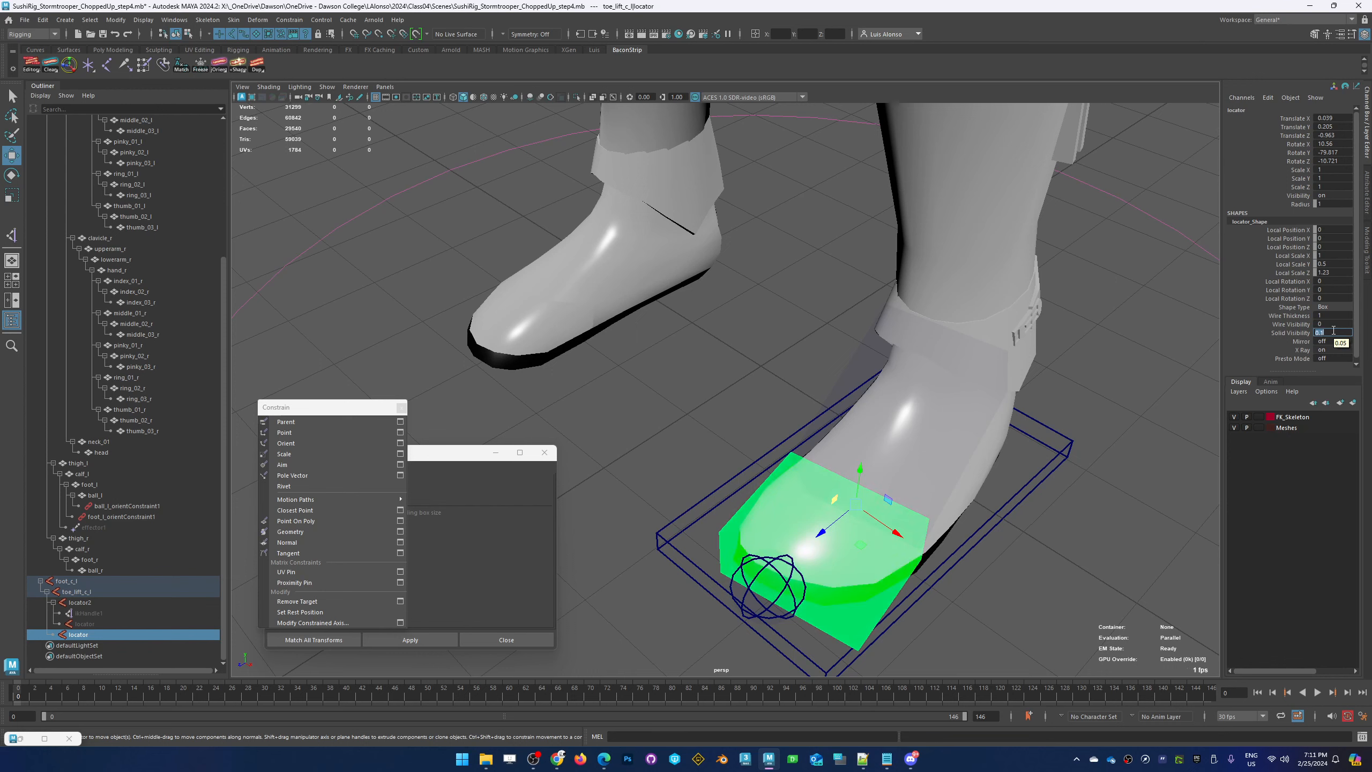
Set the solid visibility of the instep box locator2 to 0.1
left_click(895, 454)
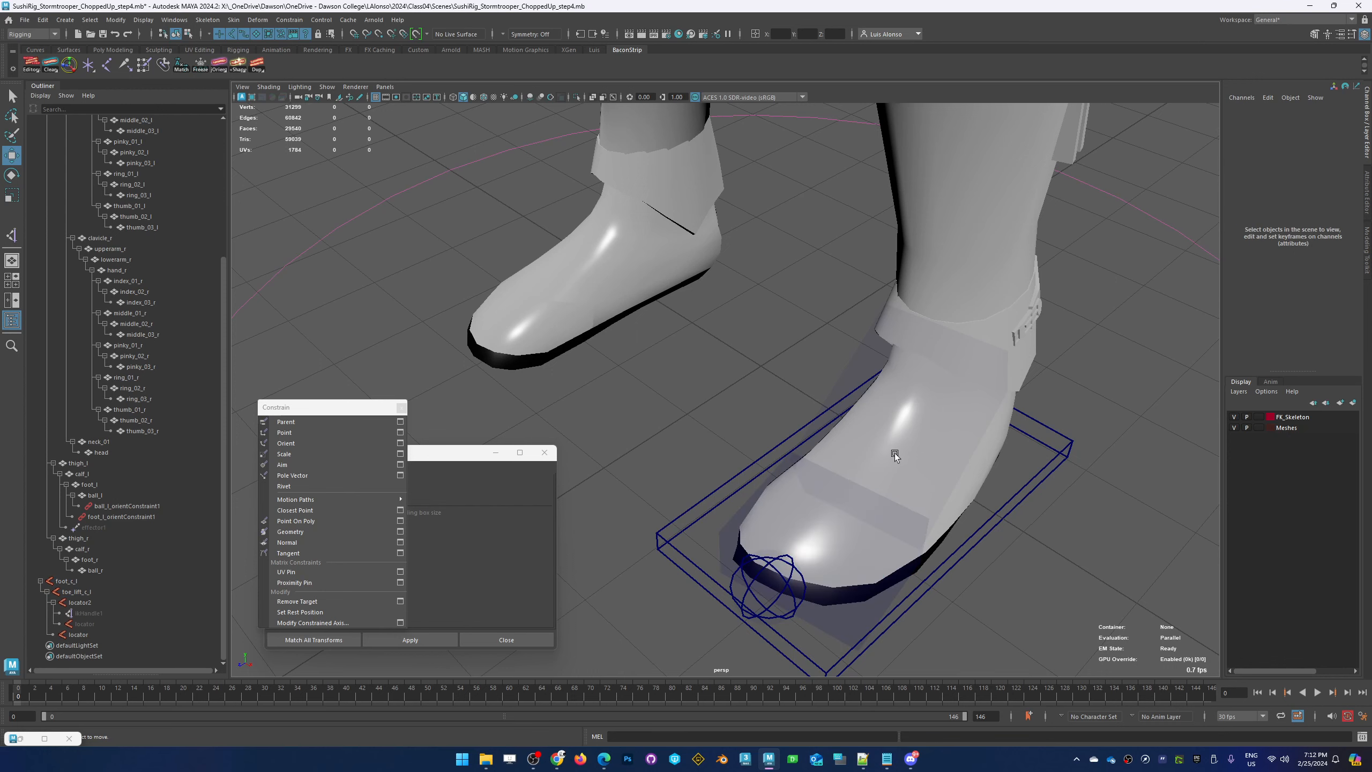
left_click(860, 583)
left_click(851, 371)
left_click(884, 383)
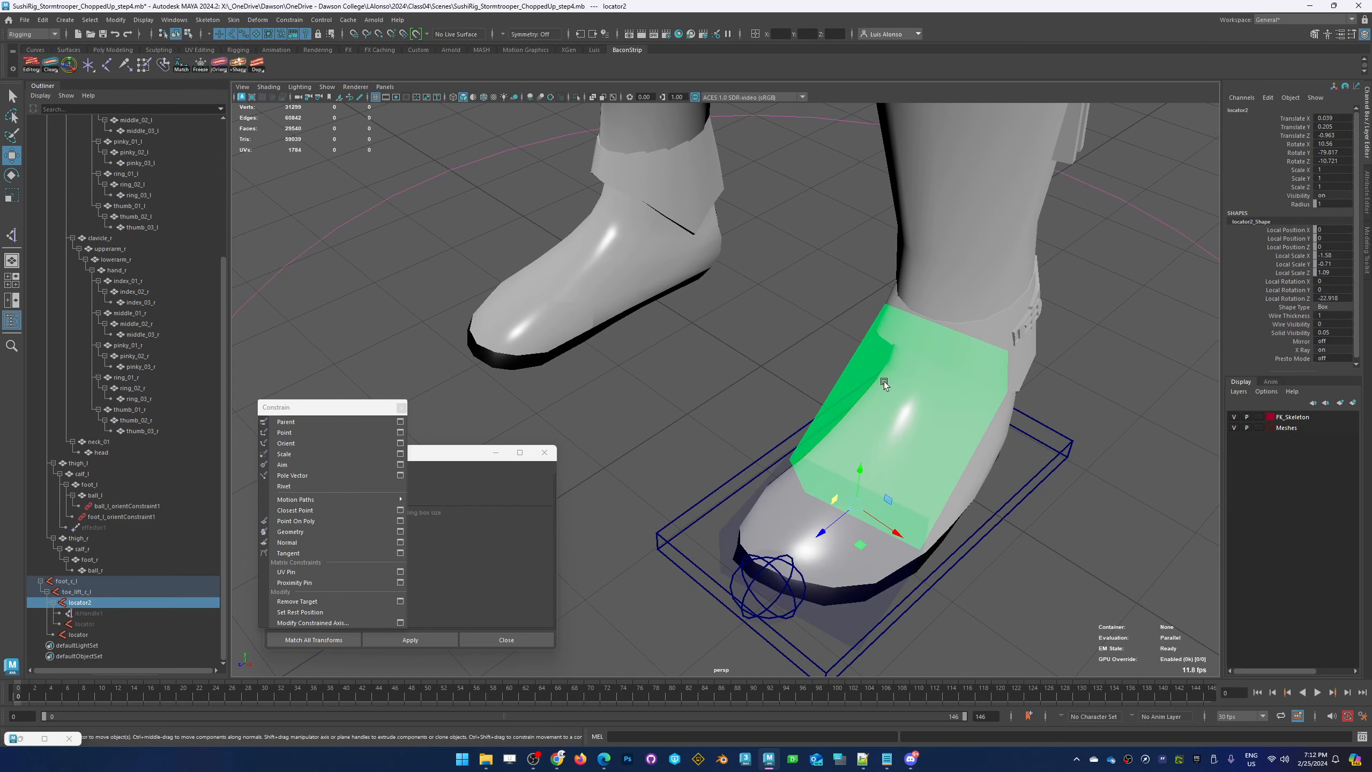
left_click(1332, 333)
type("0.1")
key("Return")
left_click(1040, 586)
Raise the shape of the toe_lift sphere control by setting its Local Position Y to about 0.24
right_click_drag(1077, 529, 818, 467, "alt")
left_click_drag(654, 475, 800, 487, "alt")
left_click_drag(888, 349, 757, 448, "alt")
right_click_drag(757, 448, 817, 450, "alt")
left_click(665, 580)
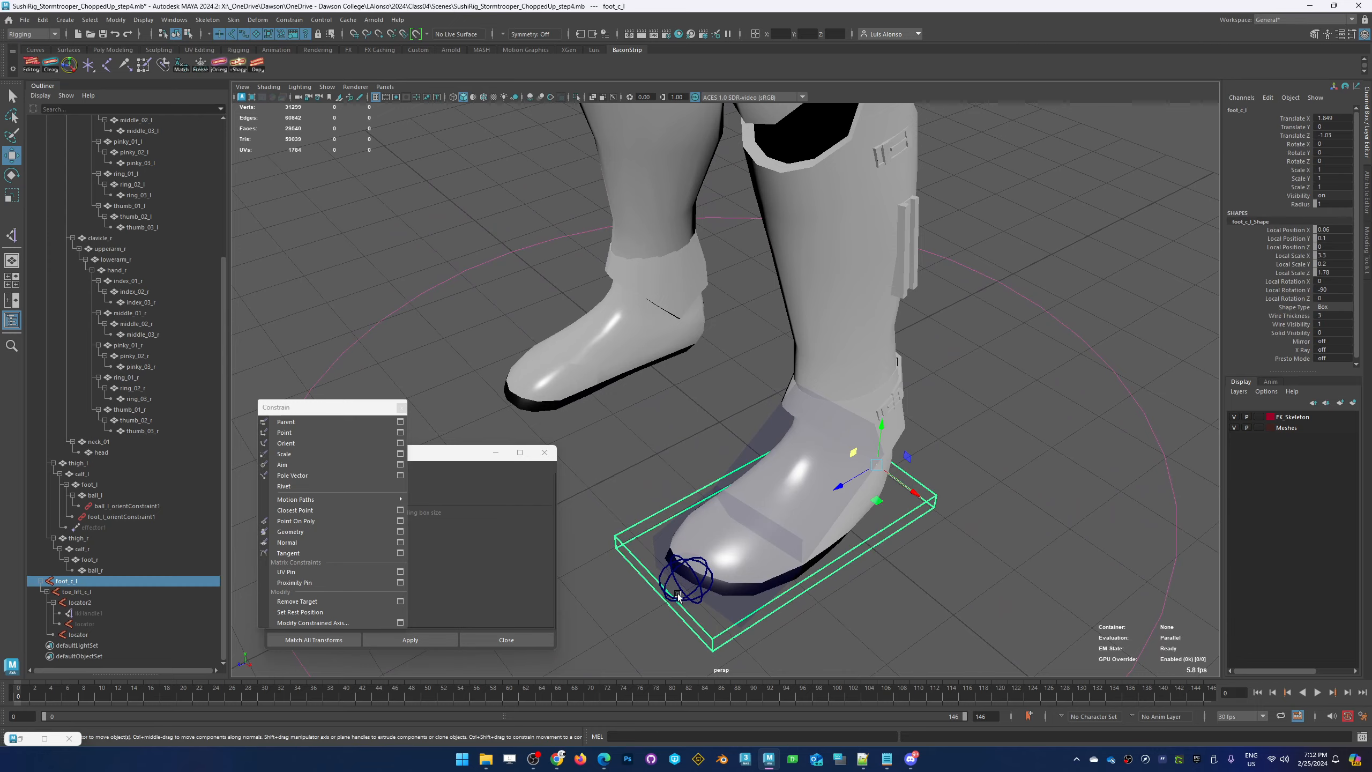
mouse_move(648, 633)
left_mouse_down("alt")
mouse_move(626, 622)
mouse_move(655, 600)
mouse_move(712, 608)
mouse_move(651, 614)
left_mouse_up("alt")
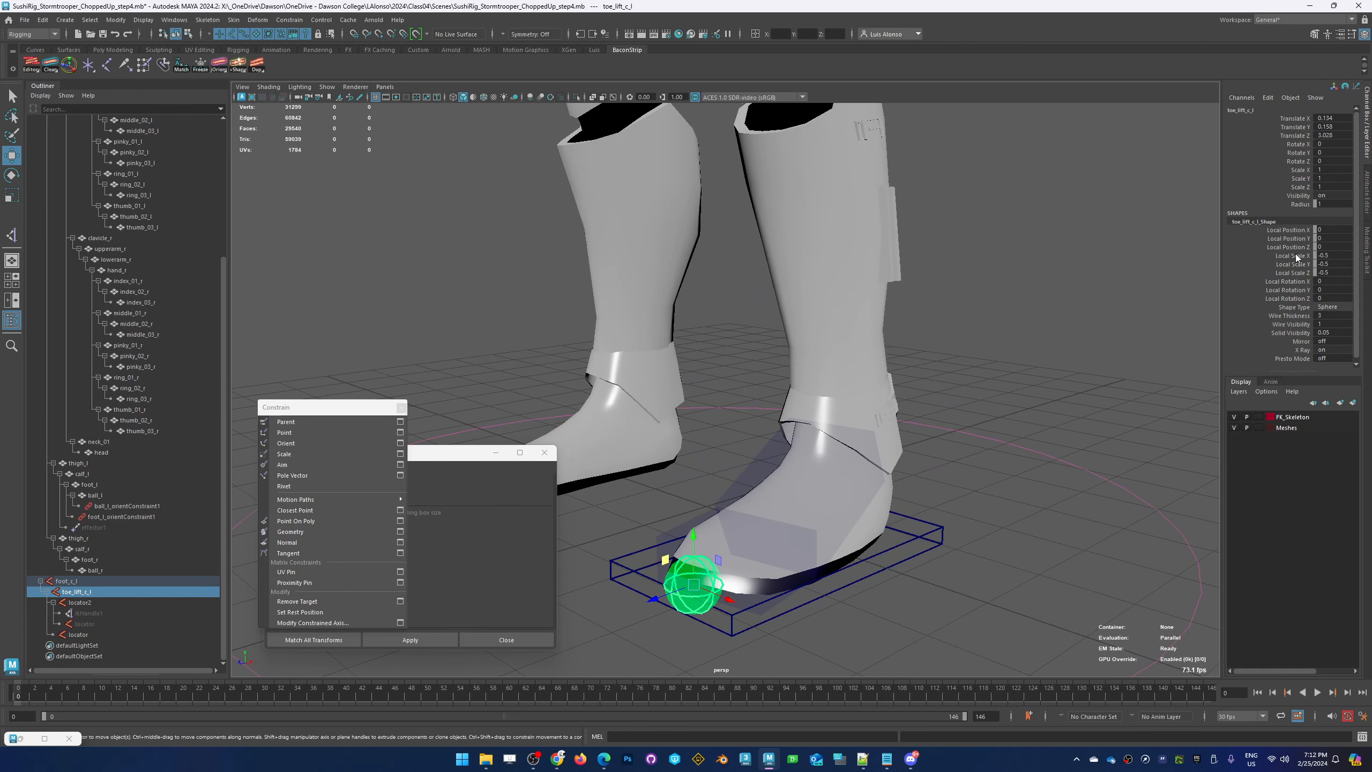
left_click(1289, 239)
middle_click_drag(852, 432, 877, 428)
left_click(1014, 409)
key("w")
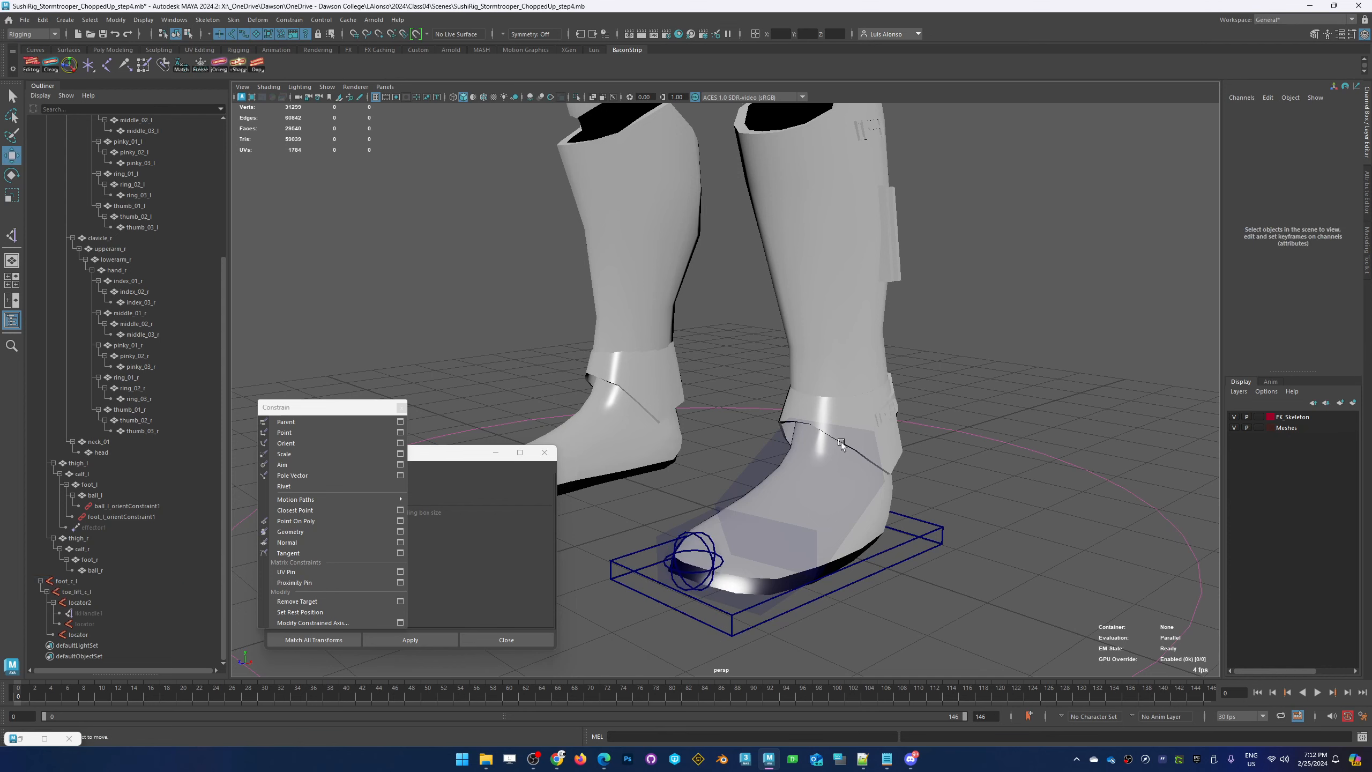
Try rotating the toe_lift sphere control at the toe tip, and undo the rotation
left_click(711, 537)
left_click_drag(721, 424, 687, 428, "alt")
key("e")
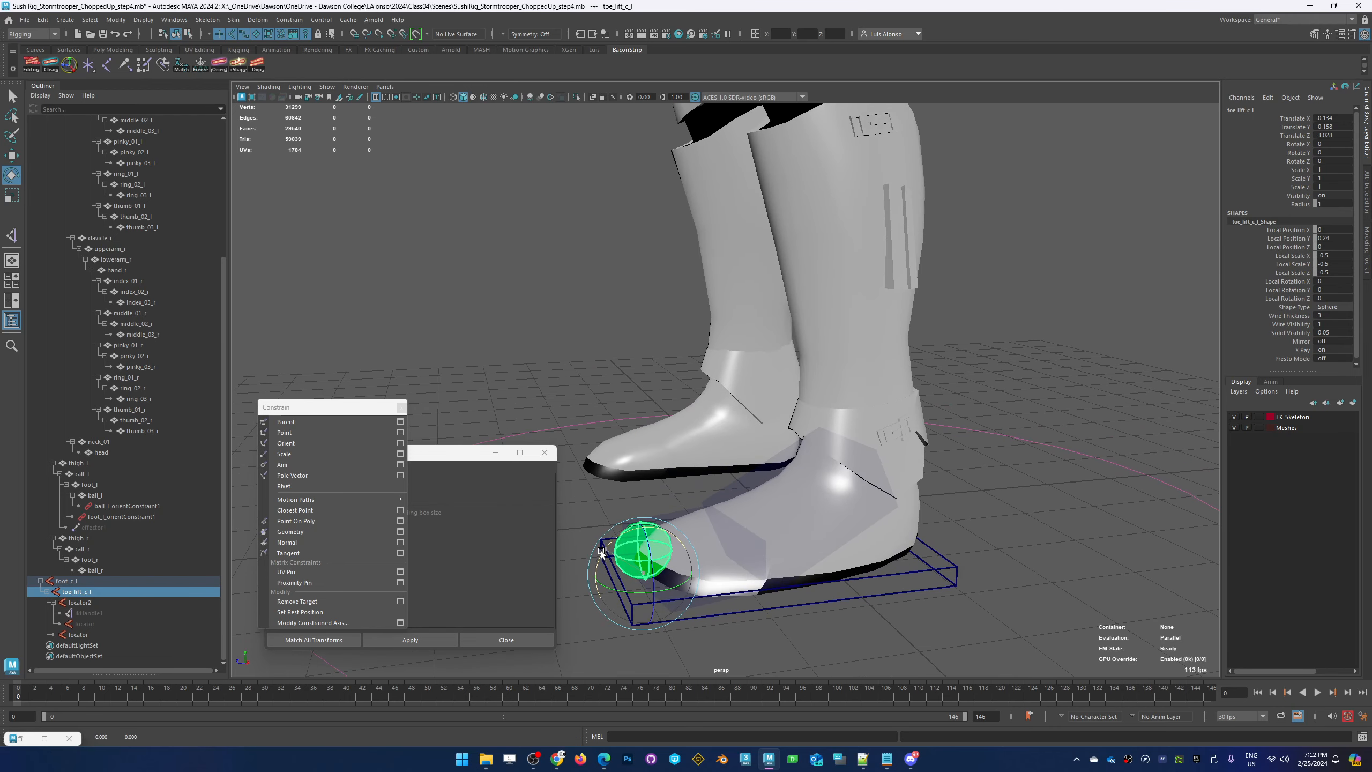
mouse_move(614, 574)
left_mouse_down()
mouse_move(621, 600)
mouse_move(588, 581)
left_mouse_up()
key("ctrl+z")
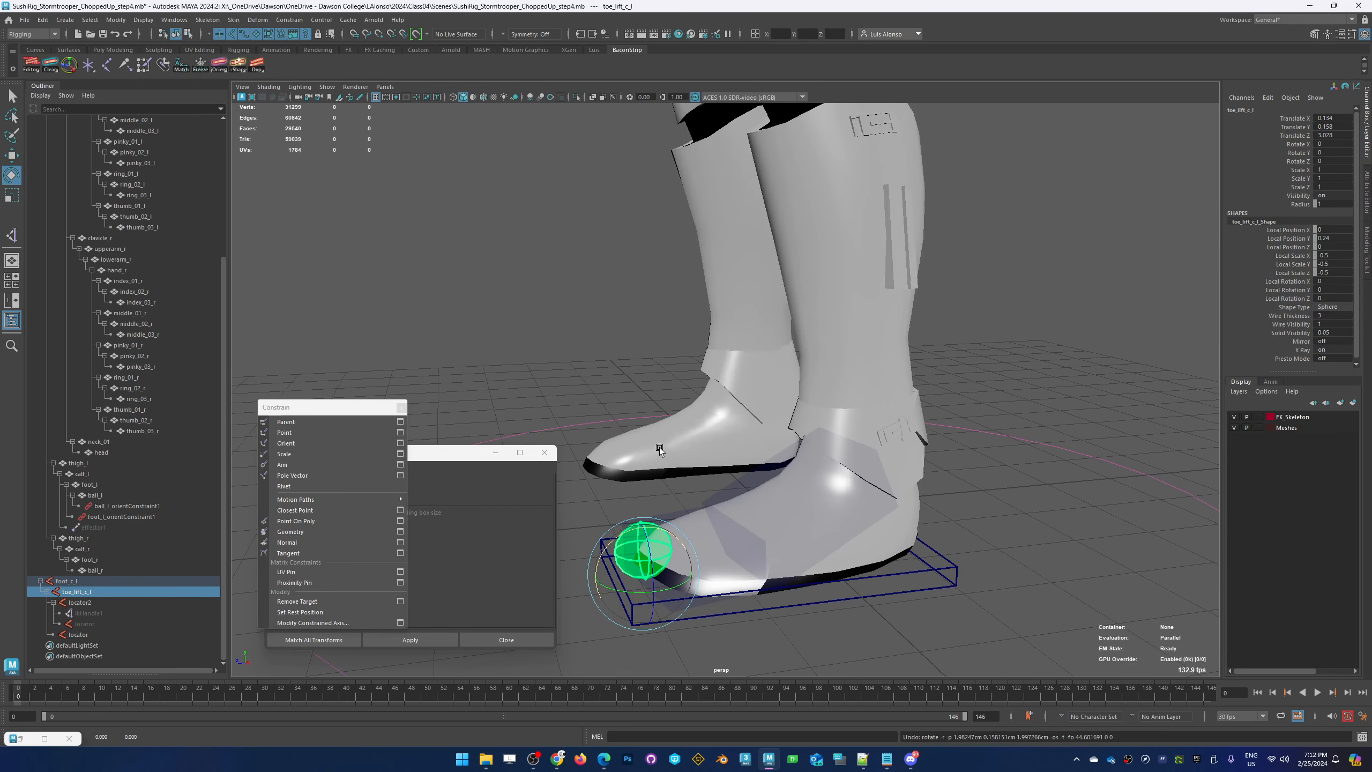
Set the wire thickness of the toe_lift sphere control to 1
double_click(1335, 316)
type("1")
key("Return")
left_click(999, 480)
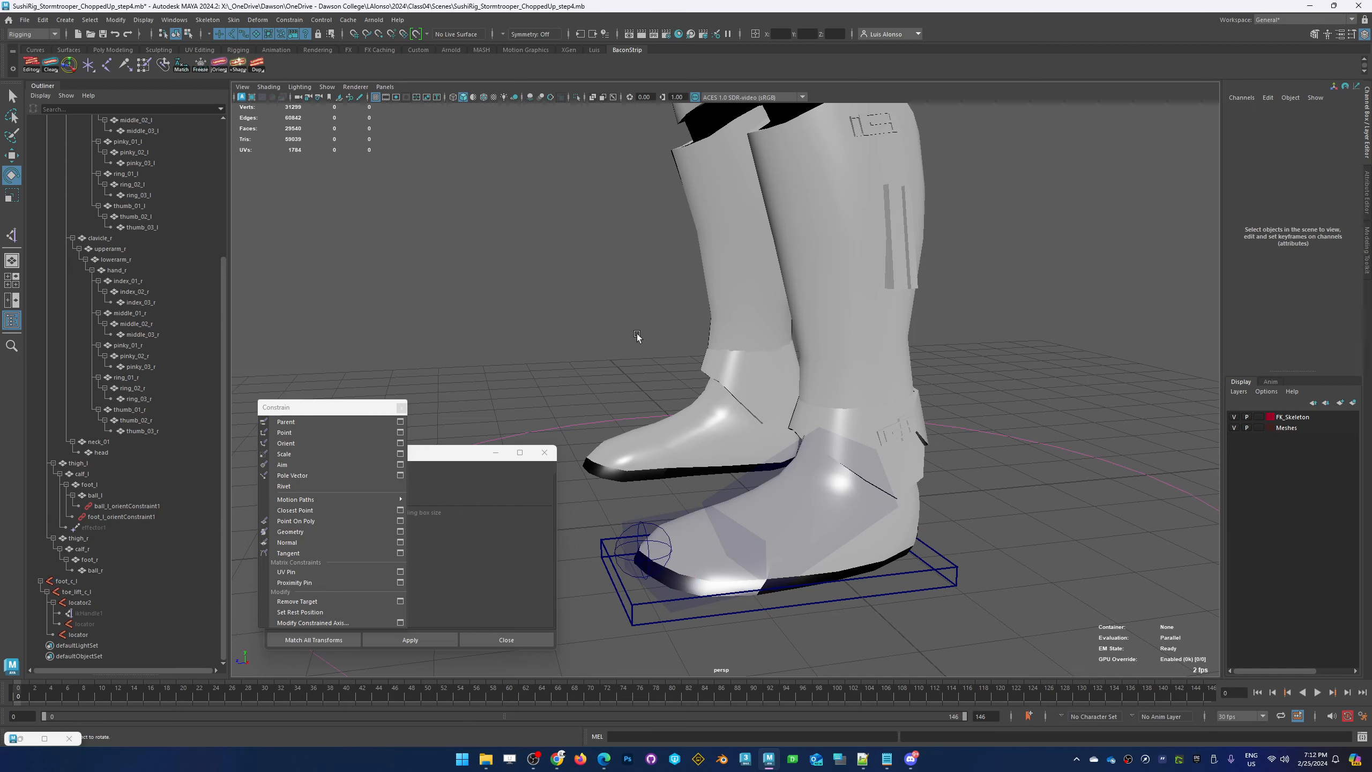
Try selecting the toe box and rotating the instep box locator2 from a distant view, and undo the rotation
mouse_move(636, 333)
left_mouse_down("alt")
mouse_move(651, 391)
mouse_move(708, 408)
mouse_move(811, 392)
mouse_move(658, 388)
mouse_move(589, 413)
left_mouse_up("alt")
right_click_drag(675, 425, 422, 378, "alt")
mouse_move(646, 368)
right_mouse_down("alt")
mouse_move(459, 382)
mouse_move(567, 384)
right_mouse_up("alt")
left_click_drag(567, 384, 661, 367, "alt")
right_click_drag(660, 367, 740, 360, "alt")
left_click_drag(740, 363, 798, 388, "alt")
left_click(789, 413)
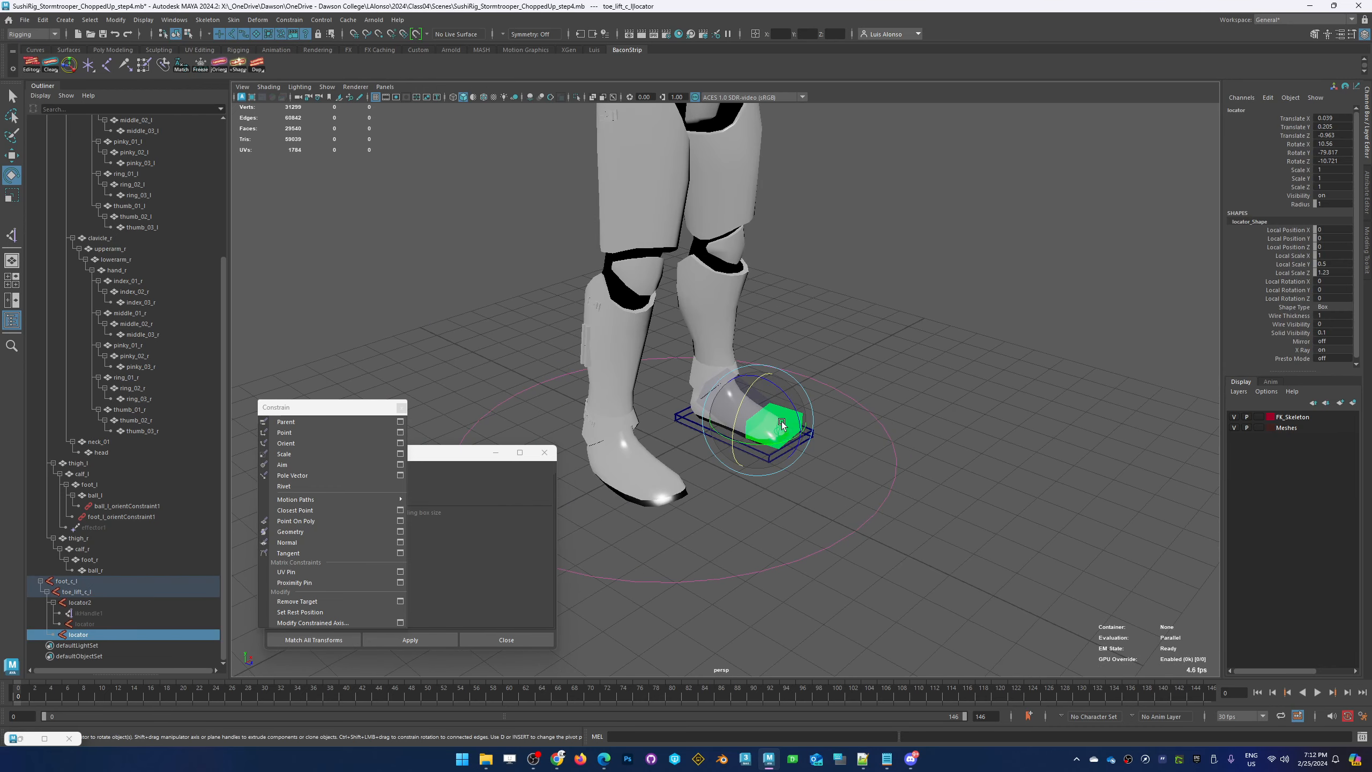
left_click(805, 314)
left_click(784, 406)
left_click_drag(796, 402, 810, 419)
key("ctrl+z")
key("ctrl+z")
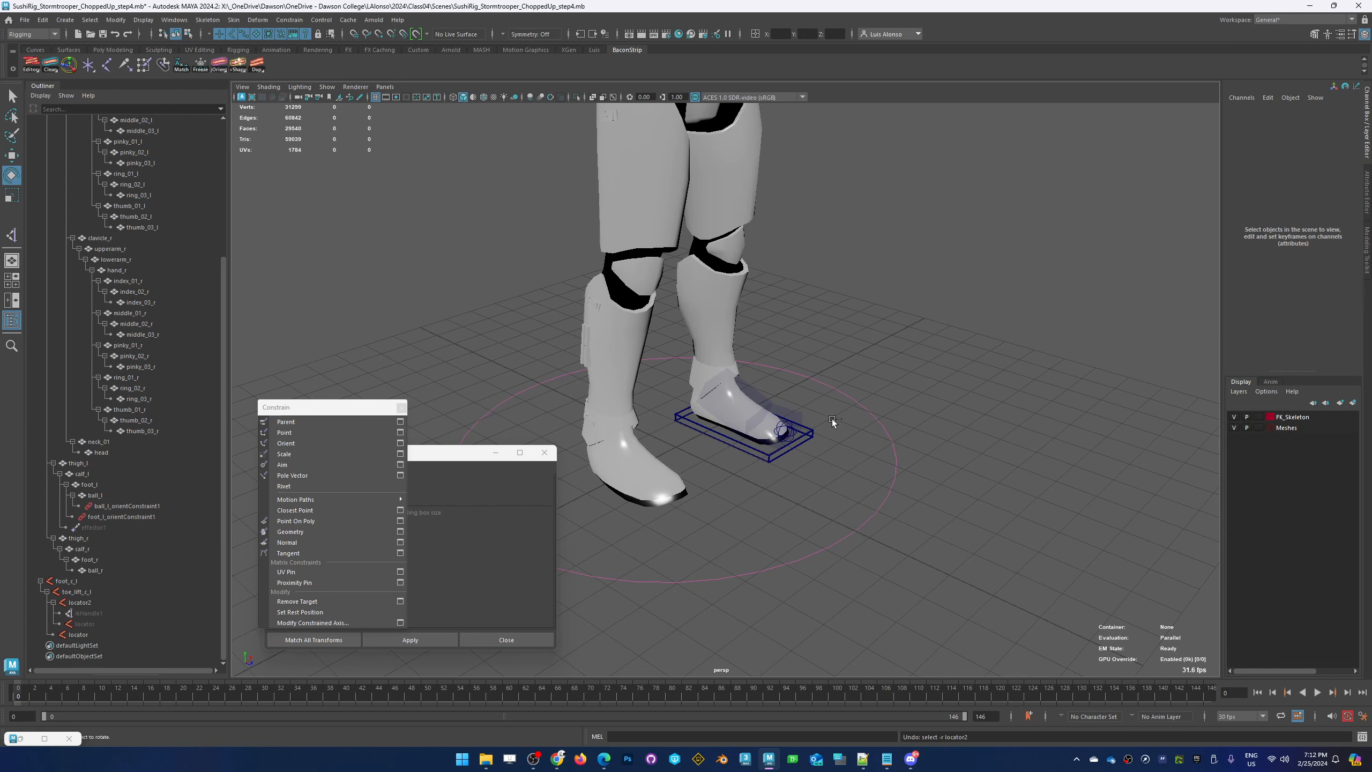
Examine the instep box locator2 on the left foot up close and from the front
left_click(759, 400)
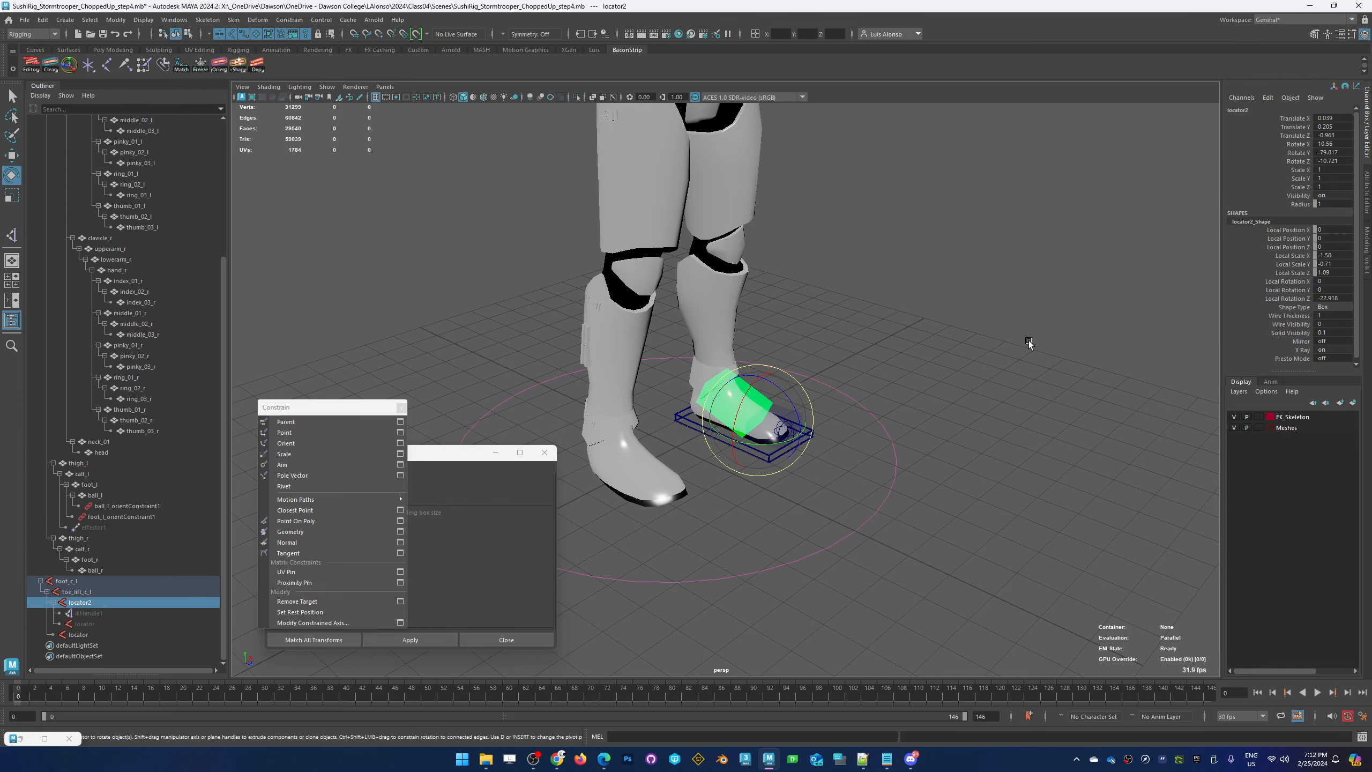
key("f")
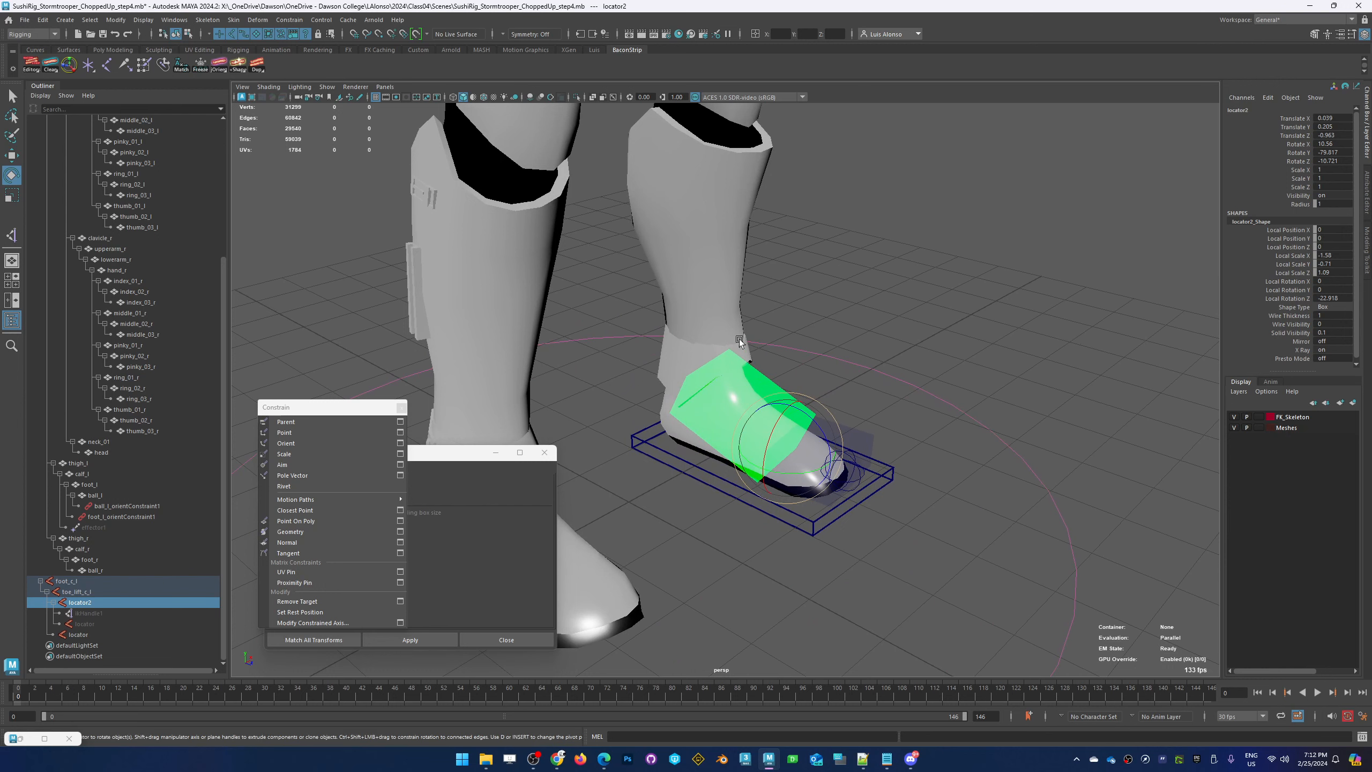
left_click_drag(851, 354, 806, 384, "alt")
left_click_drag(891, 510, 805, 527)
right_click_drag(989, 408, 867, 406, "alt")
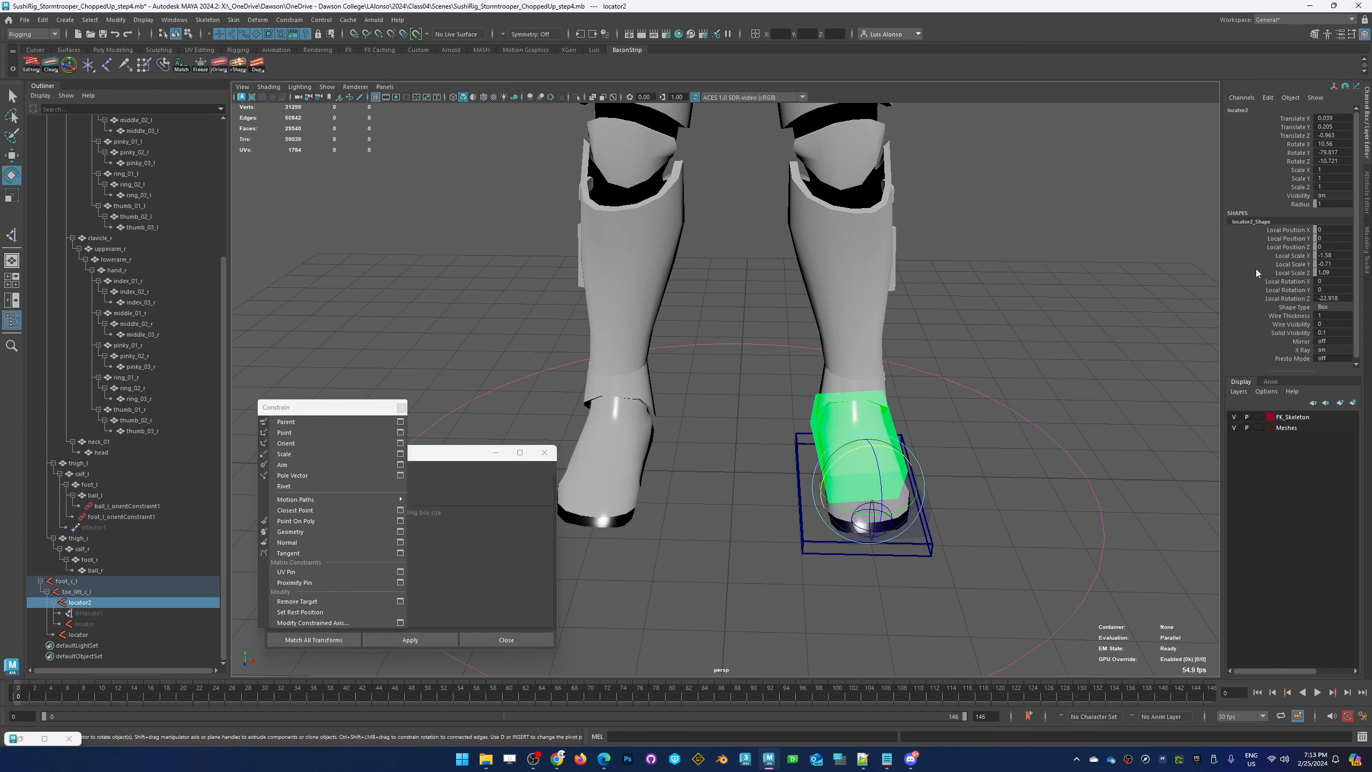
left_click(787, 609)
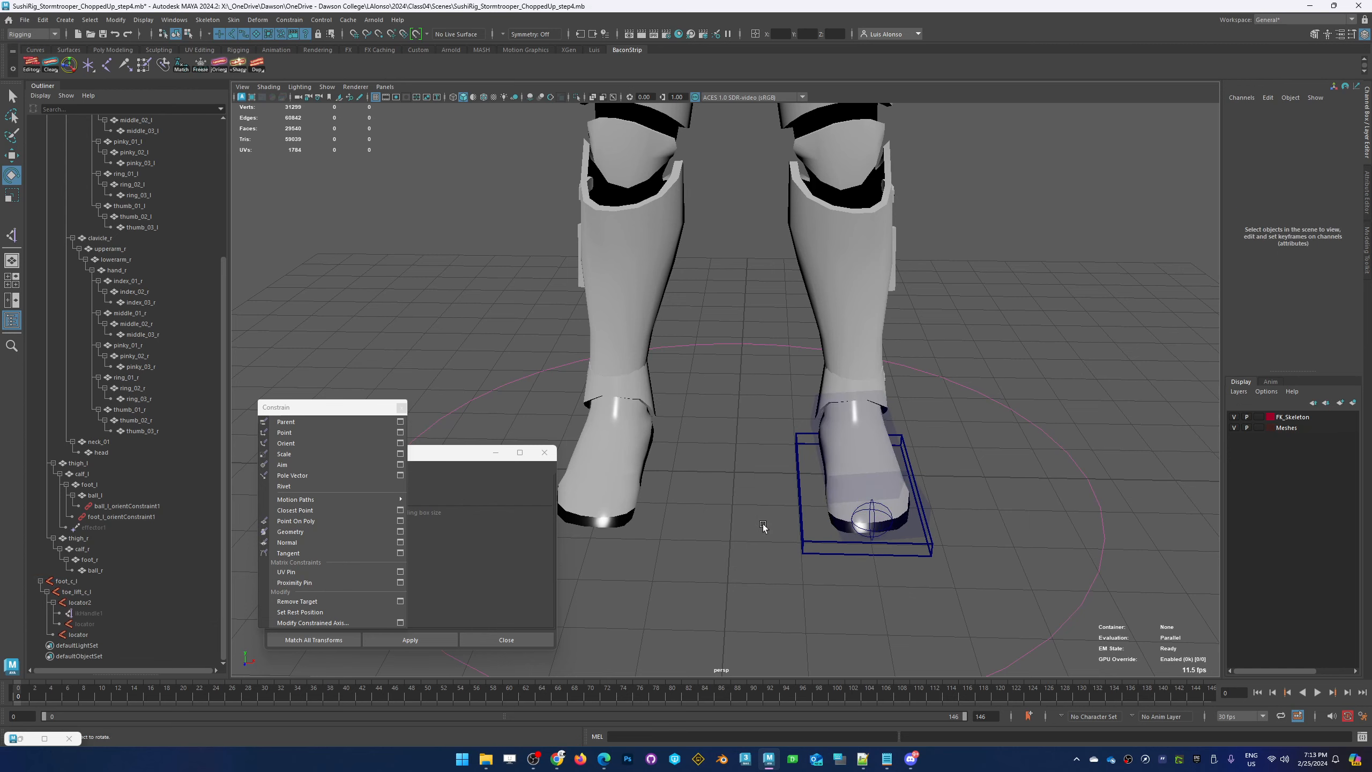
Try moving and rotating the pelvis joint to see how the body follows, and undo both changes
left_click_drag(813, 285, 729, 330, "alt")
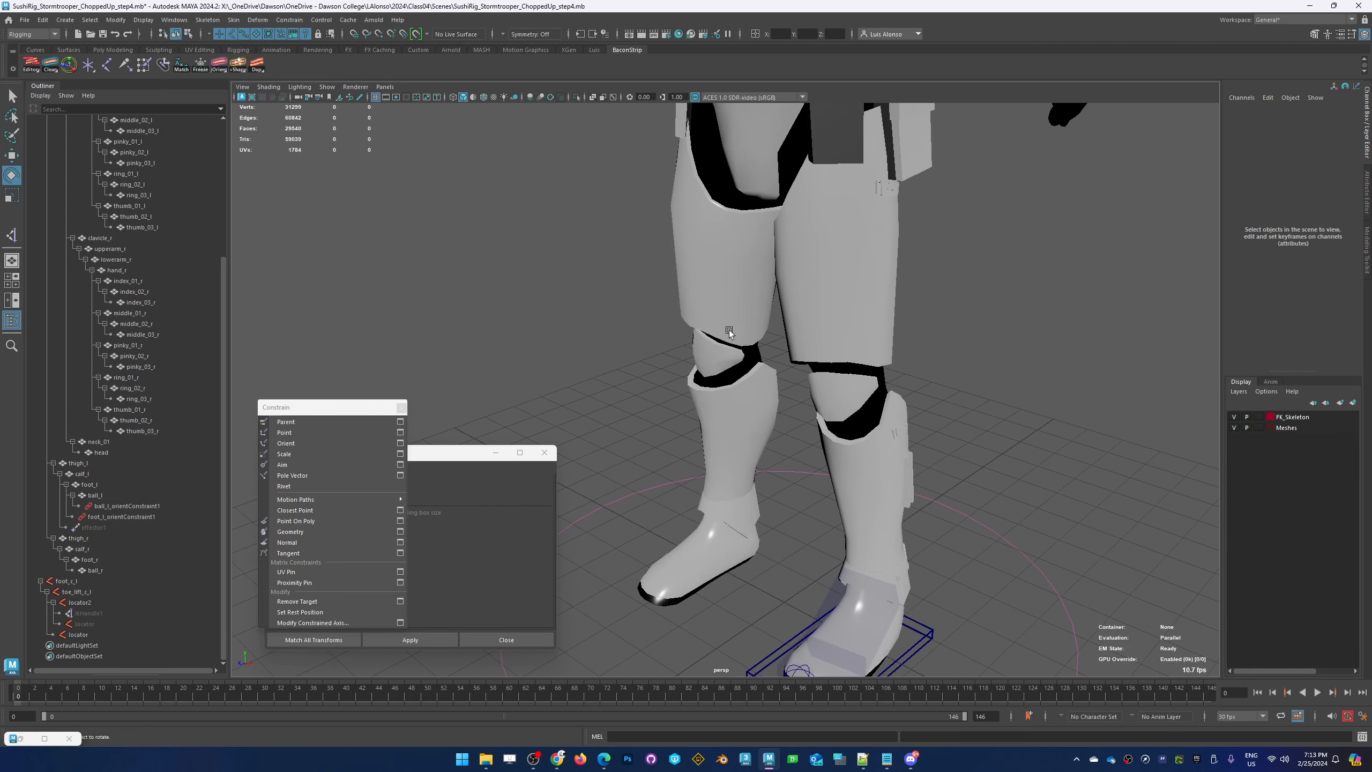
right_click_drag(730, 331, 486, 326, "alt")
left_click_drag(559, 317, 586, 308, "alt")
right_click_drag(719, 293, 946, 320, "alt")
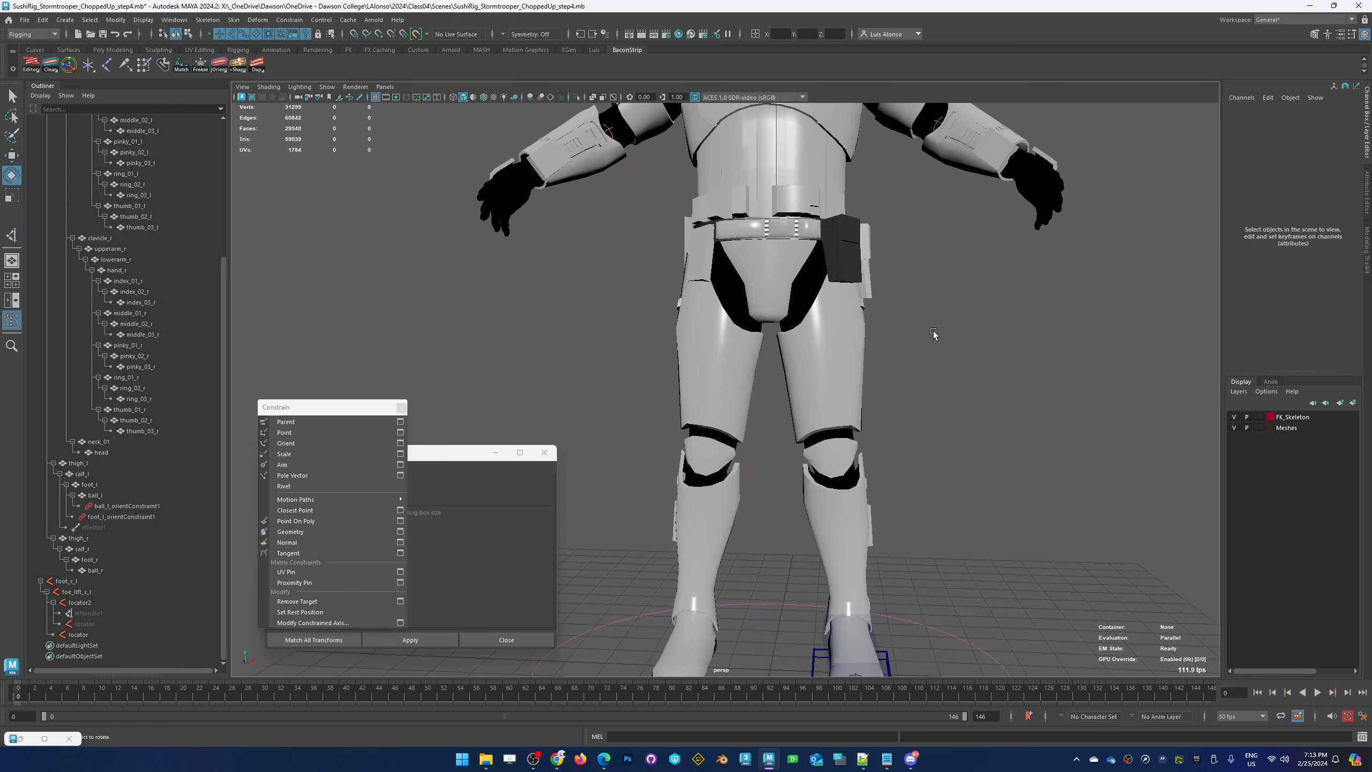
middle_click_drag(932, 328, 878, 401, "alt")
left_click_drag(874, 403, 951, 391, "alt")
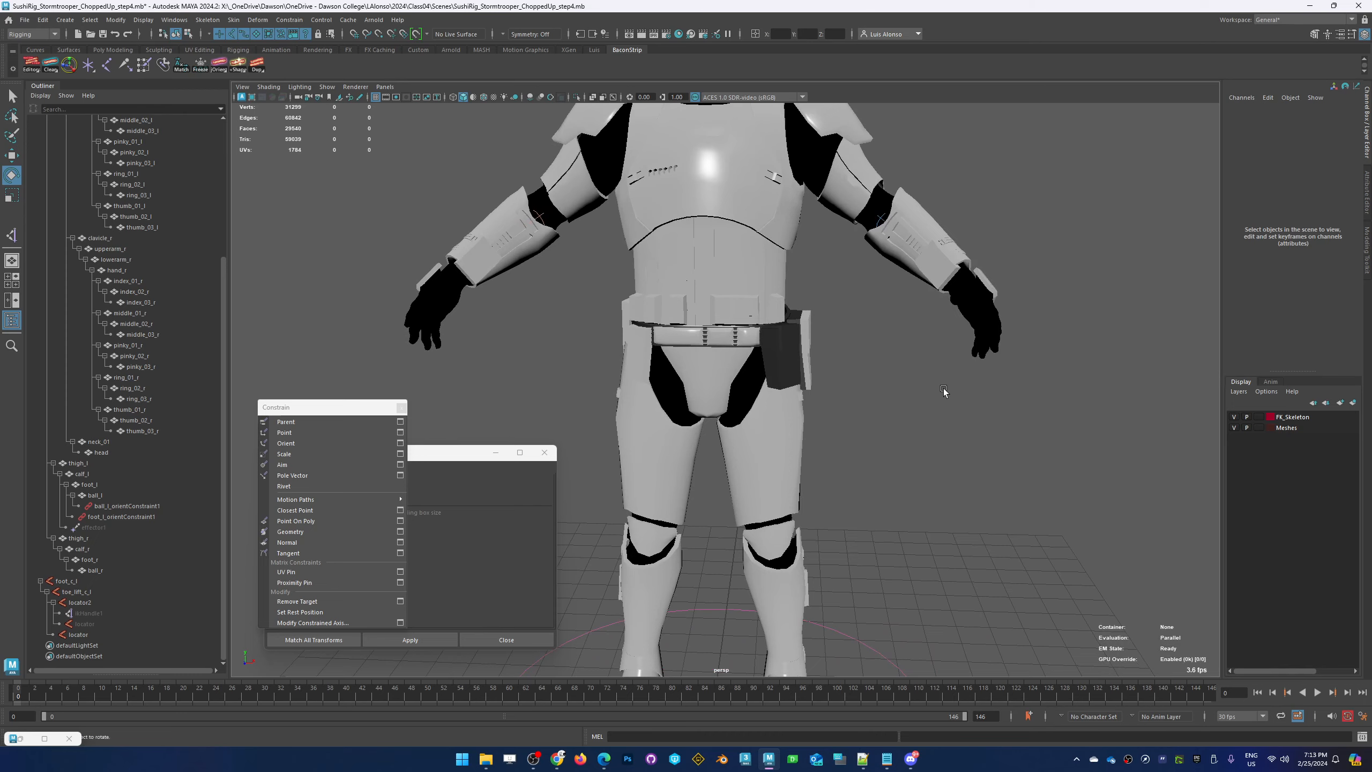
right_click_drag(951, 390, 697, 385, "alt")
left_click(719, 382)
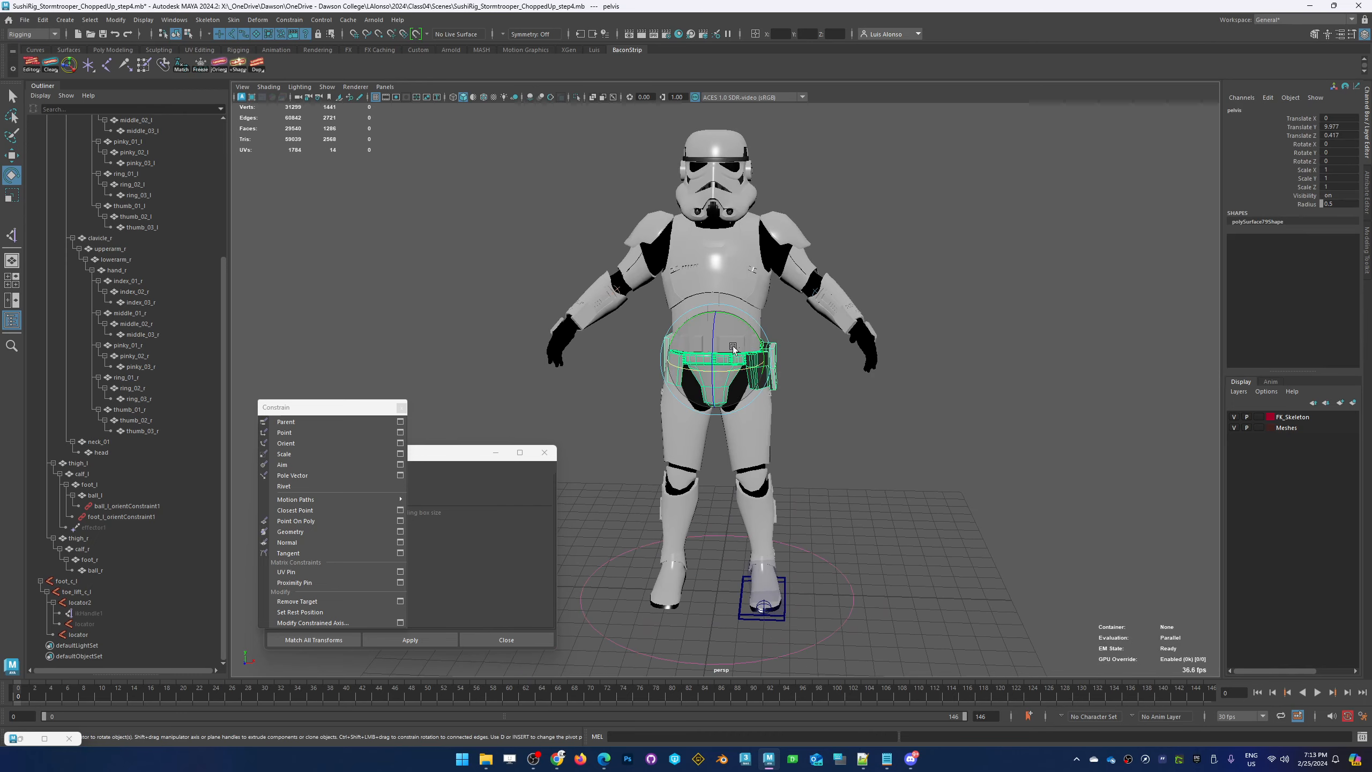
key("w")
left_click_drag(772, 334, 741, 469)
key("ctrl+z")
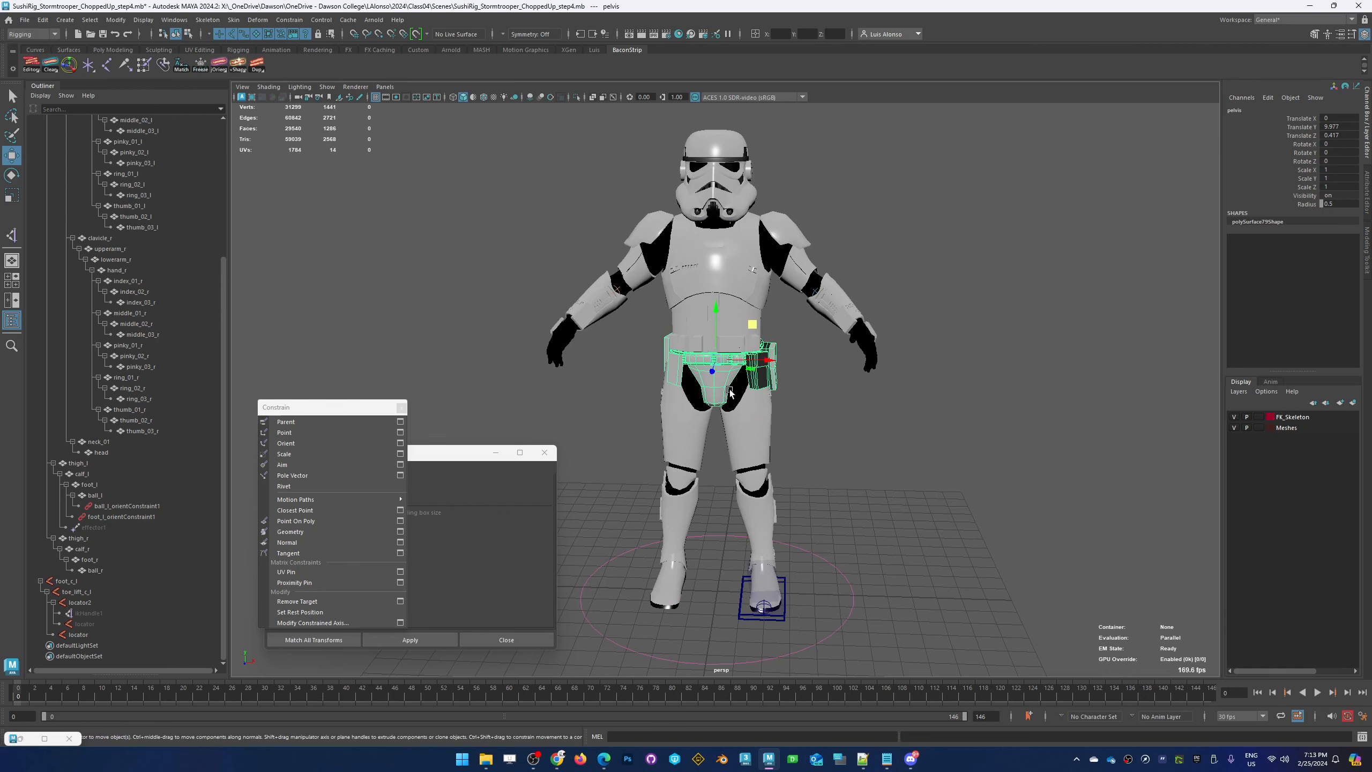
key("e")
left_click_drag(756, 331, 764, 343)
key("ctrl+z")
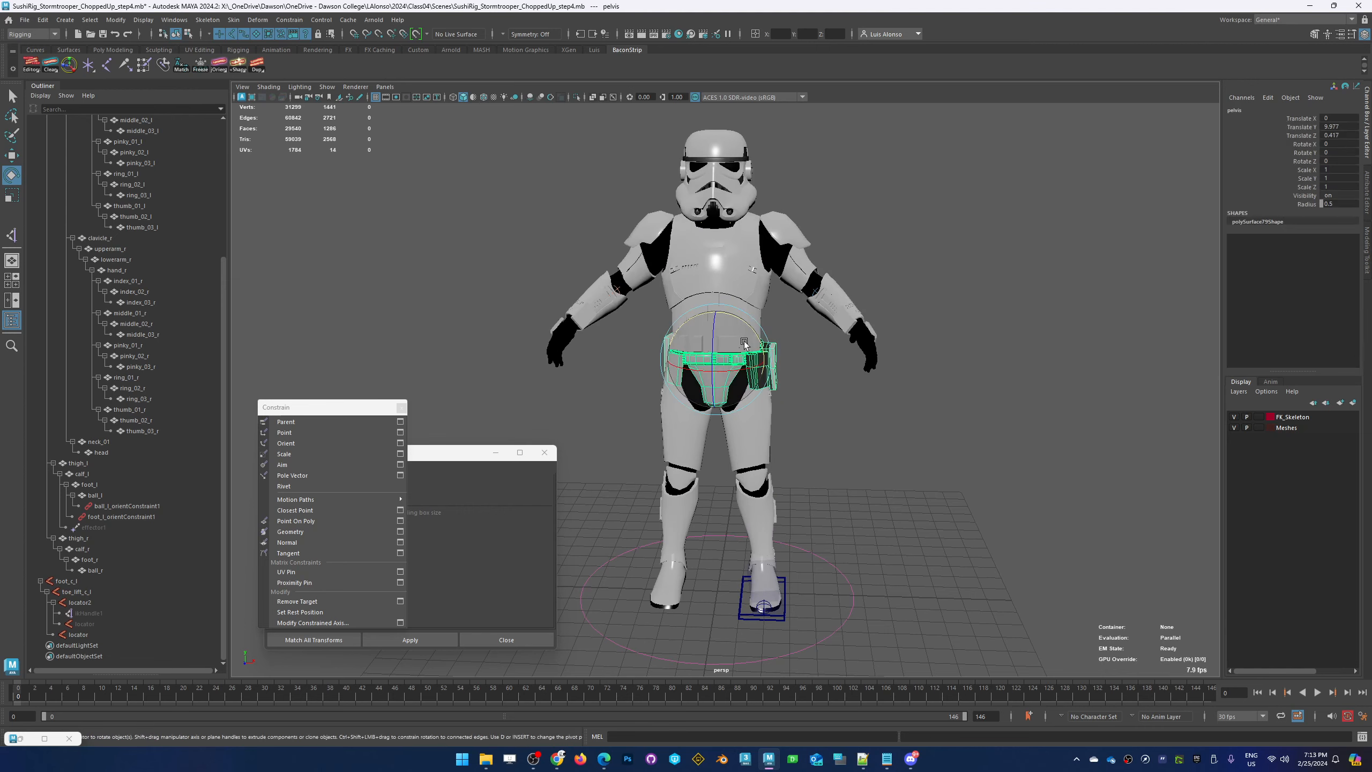
Try rotating the spine_01 waist section, and undo the rotation
left_click(795, 335)
left_click(742, 324)
left_click_drag(730, 343, 730, 344)
key("q")
left_click(729, 350)
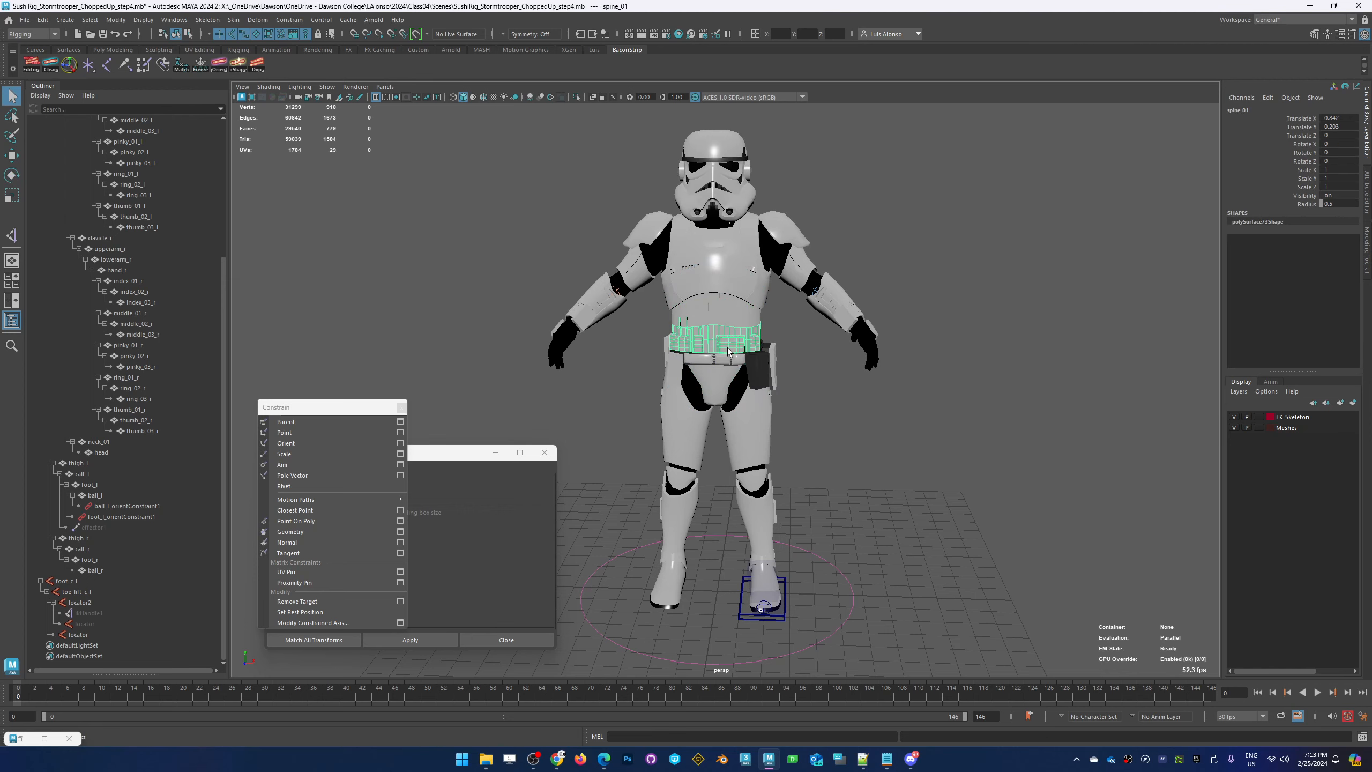
key("e")
left_click_drag(763, 343, 752, 353)
key("ctrl+z")
scroll(852, 342, "up", 4)
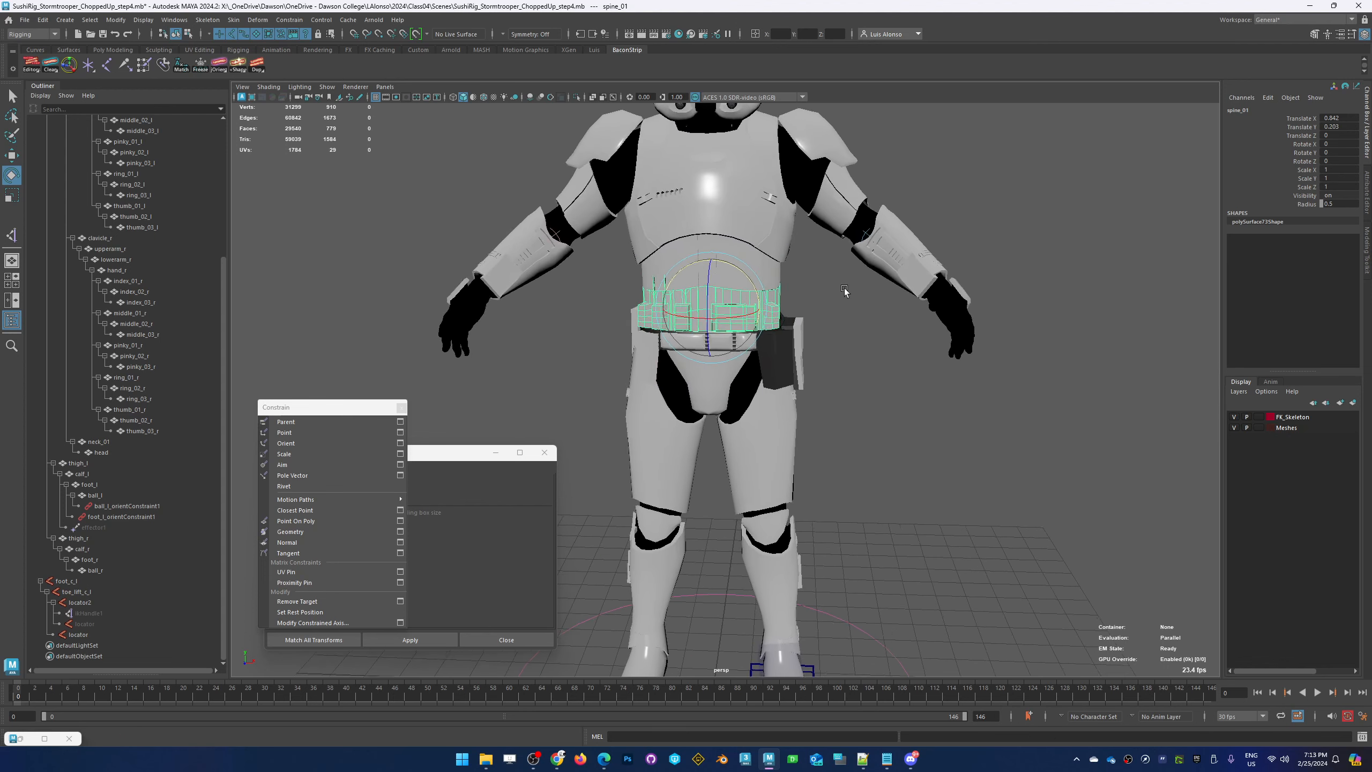
Try rotating the pelvis about 3.8 degrees around Y, and undo the rotation
left_click_drag(851, 342, 851, 374, "alt")
left_click(881, 422)
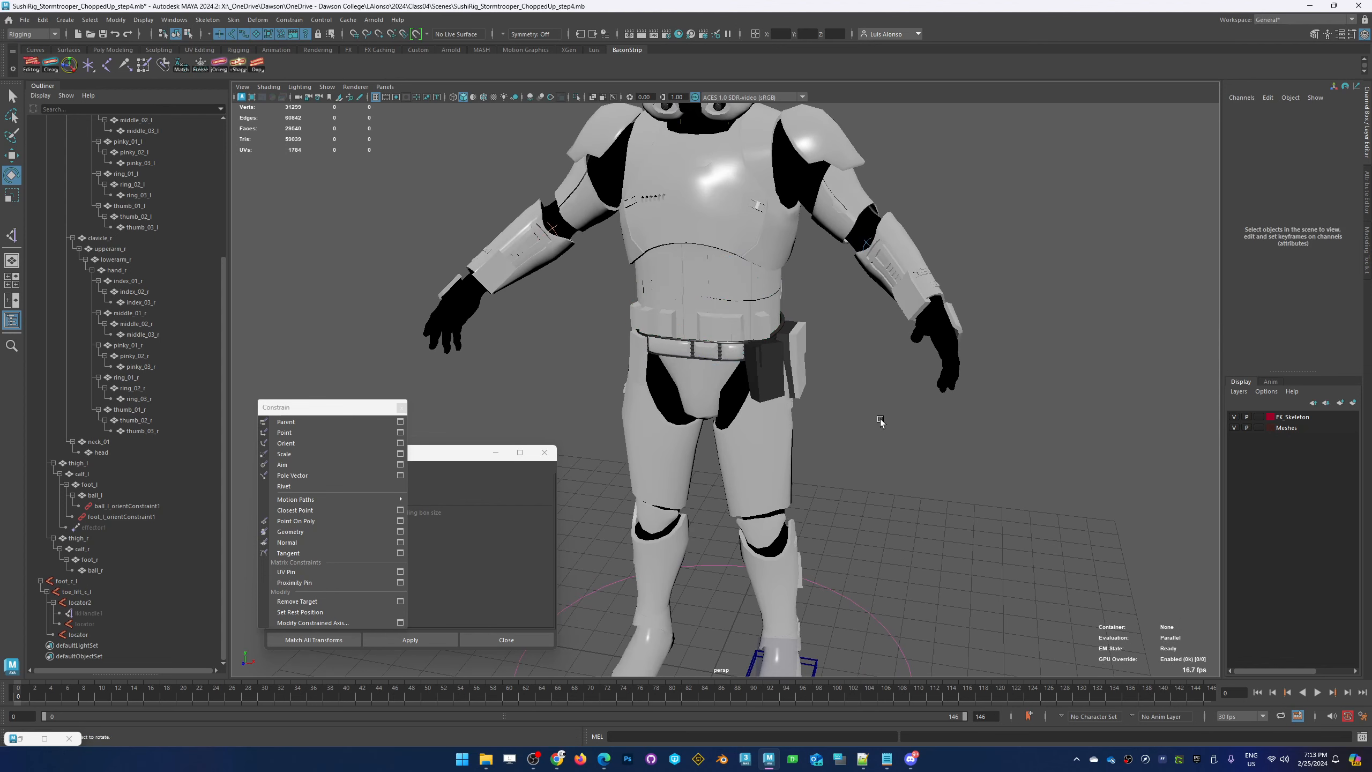
left_click(711, 364)
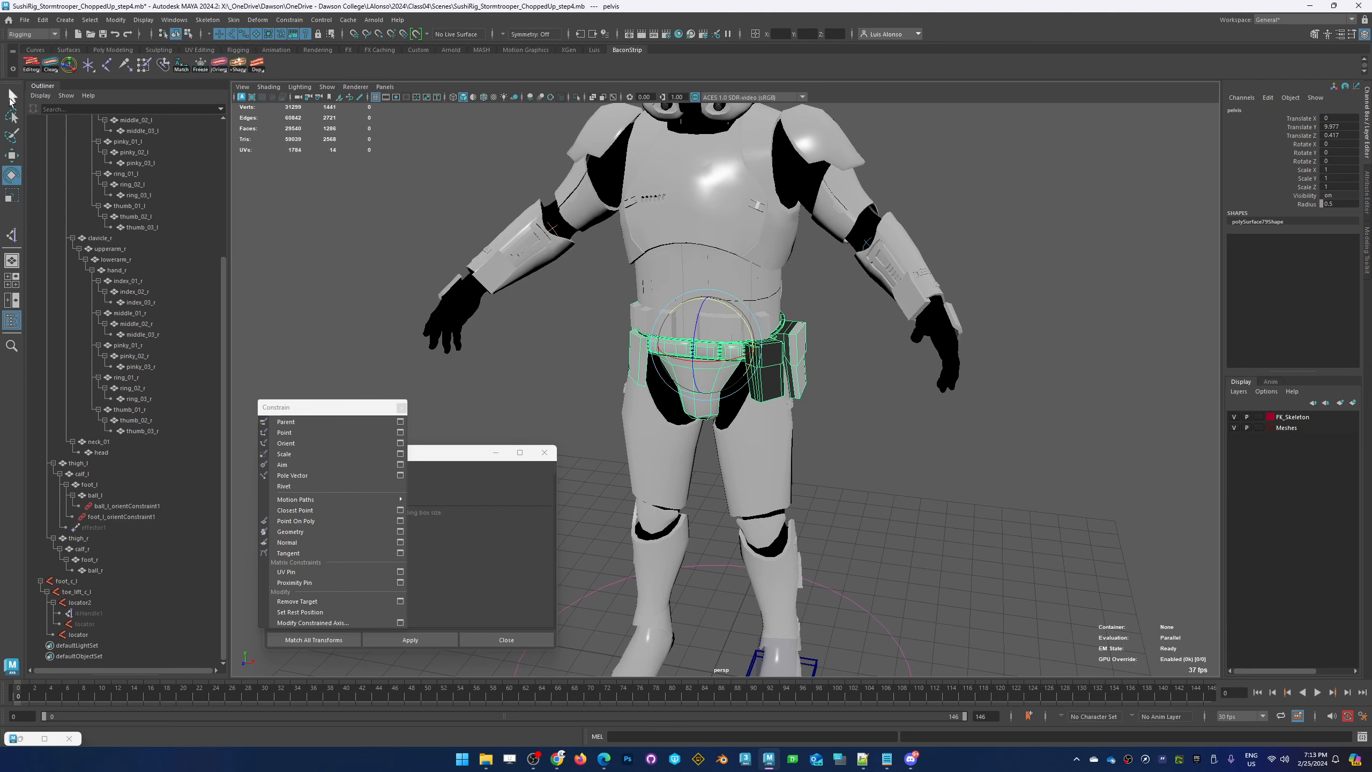
left_click(11, 98)
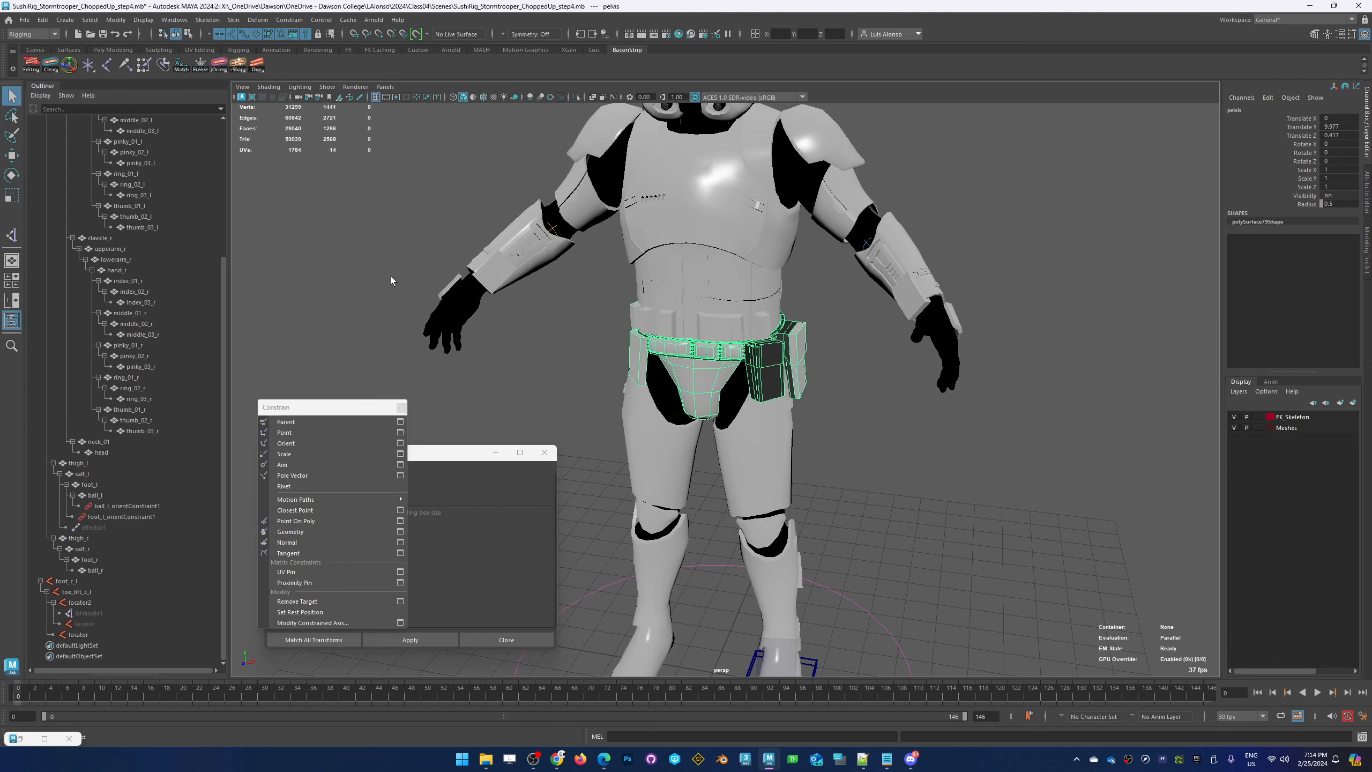
left_click(730, 314)
key("e")
mouse_move(736, 353)
left_mouse_down()
mouse_move(743, 316)
mouse_move(737, 347)
left_mouse_up()
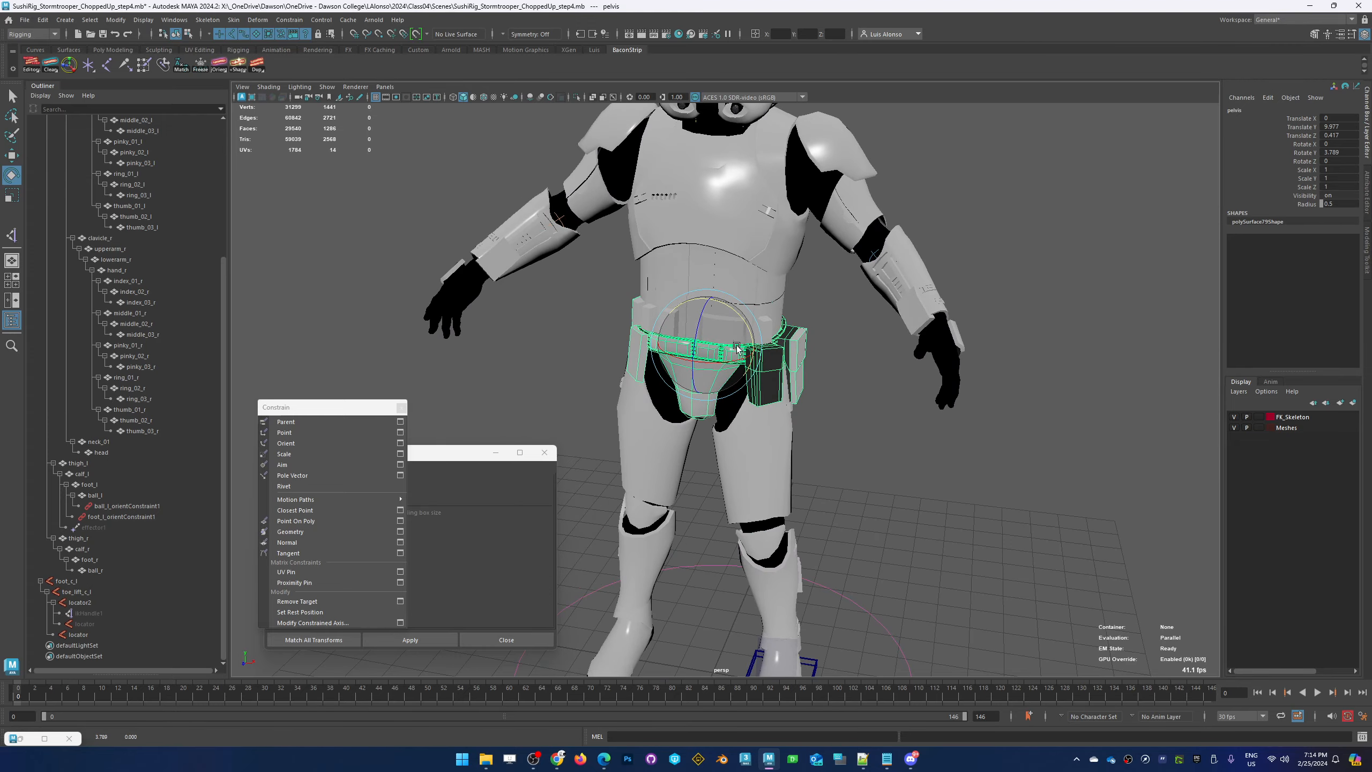
key("ctrl+z")
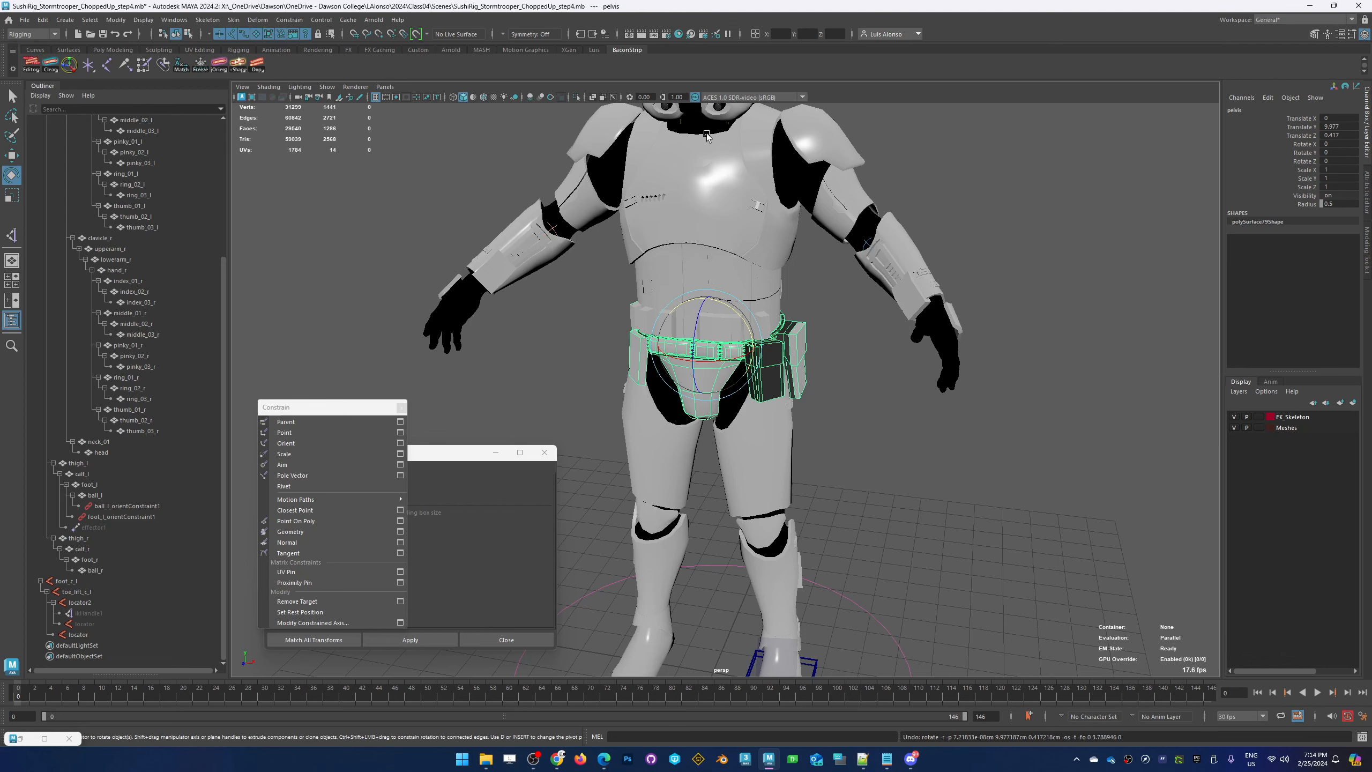
Repeat the rotation test on spine_01 from the front view, and undo it
left_click_drag(854, 427, 876, 440, "alt")
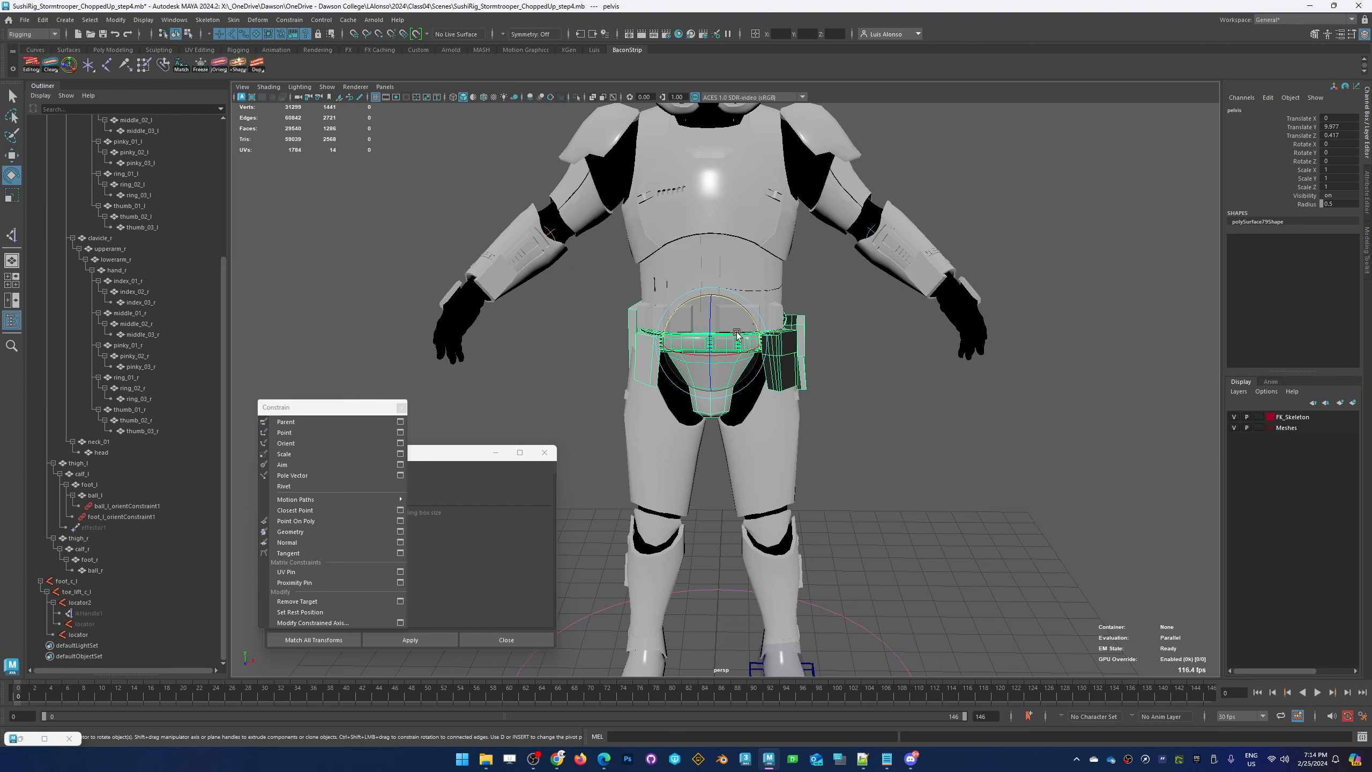
left_click(757, 325)
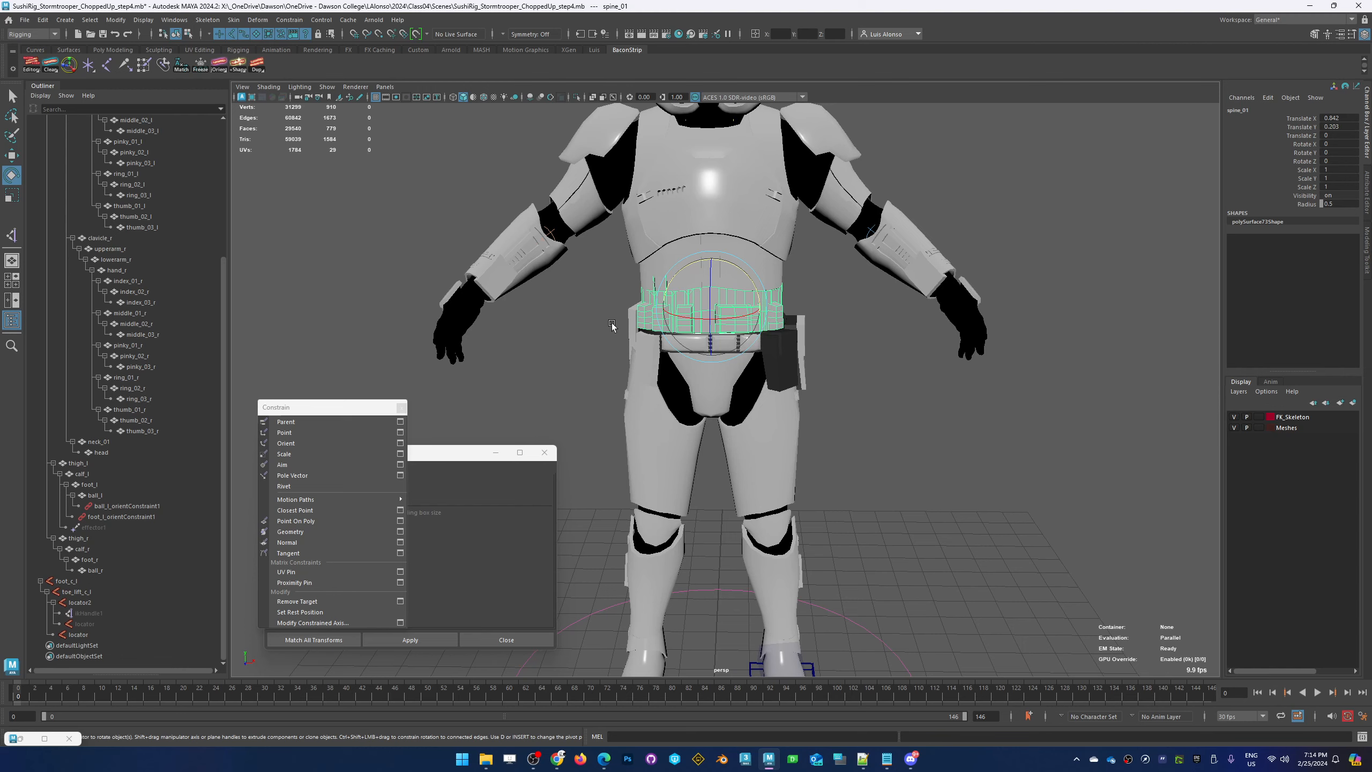
mouse_move(745, 276)
left_mouse_down()
mouse_move(757, 290)
mouse_move(725, 292)
mouse_move(753, 290)
left_mouse_up()
key("ctrl+z")
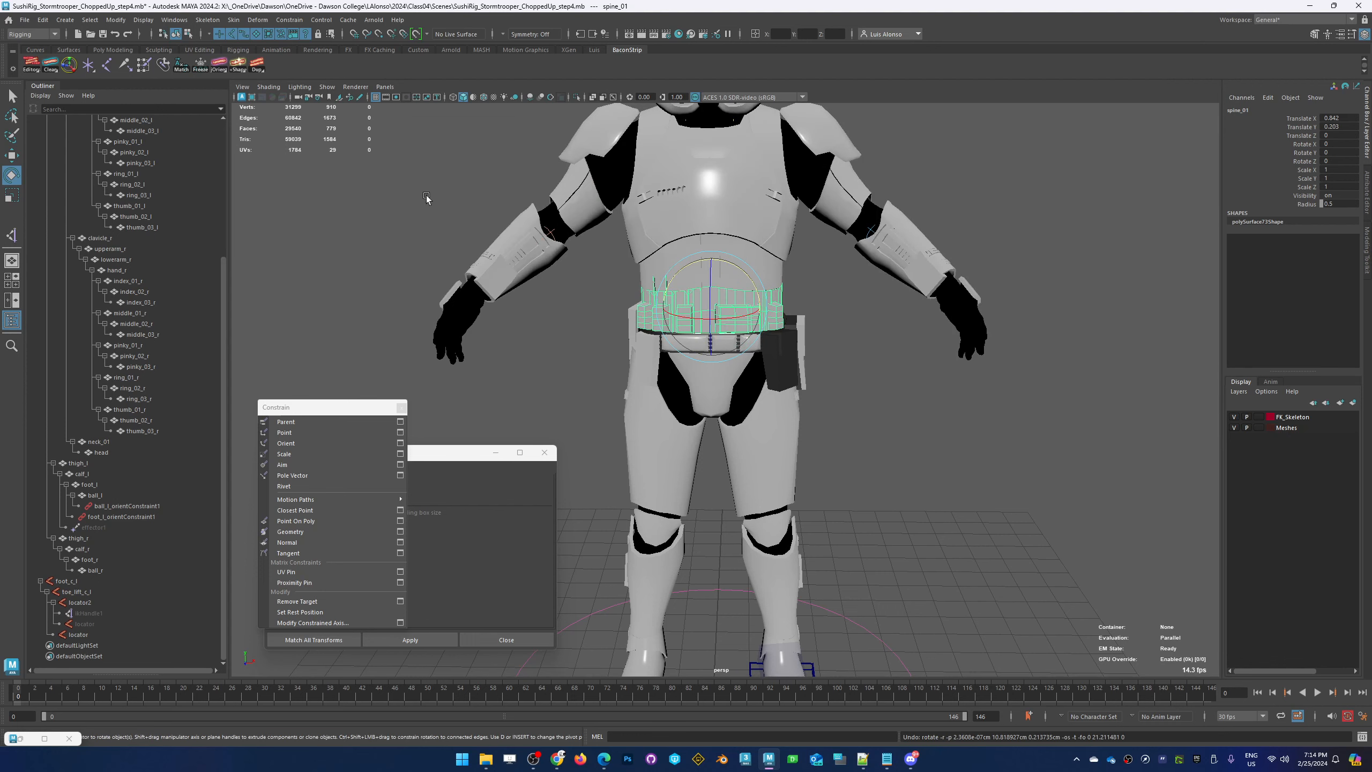
Create a Bacon Locator and raise it along Y to about 10.23, at the character's waist
right_click(88, 64)
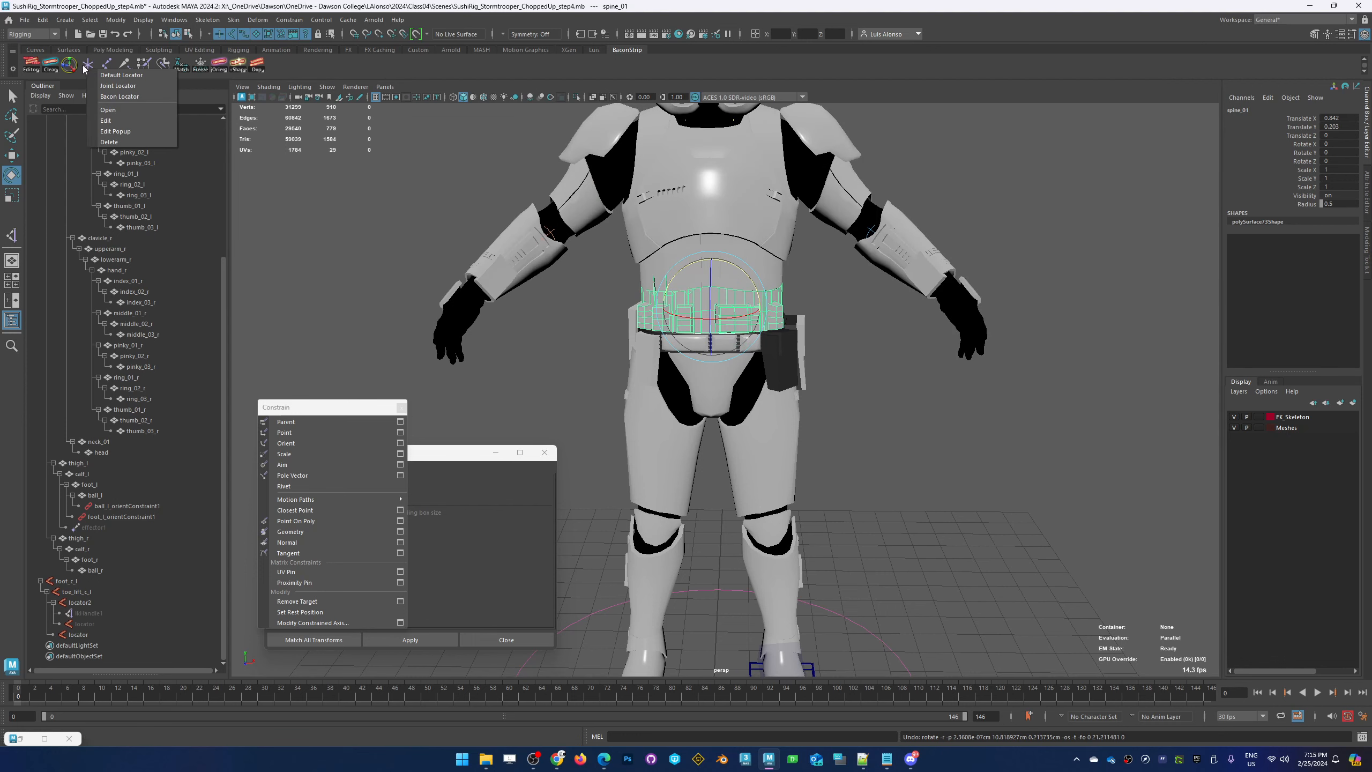
left_click(122, 98)
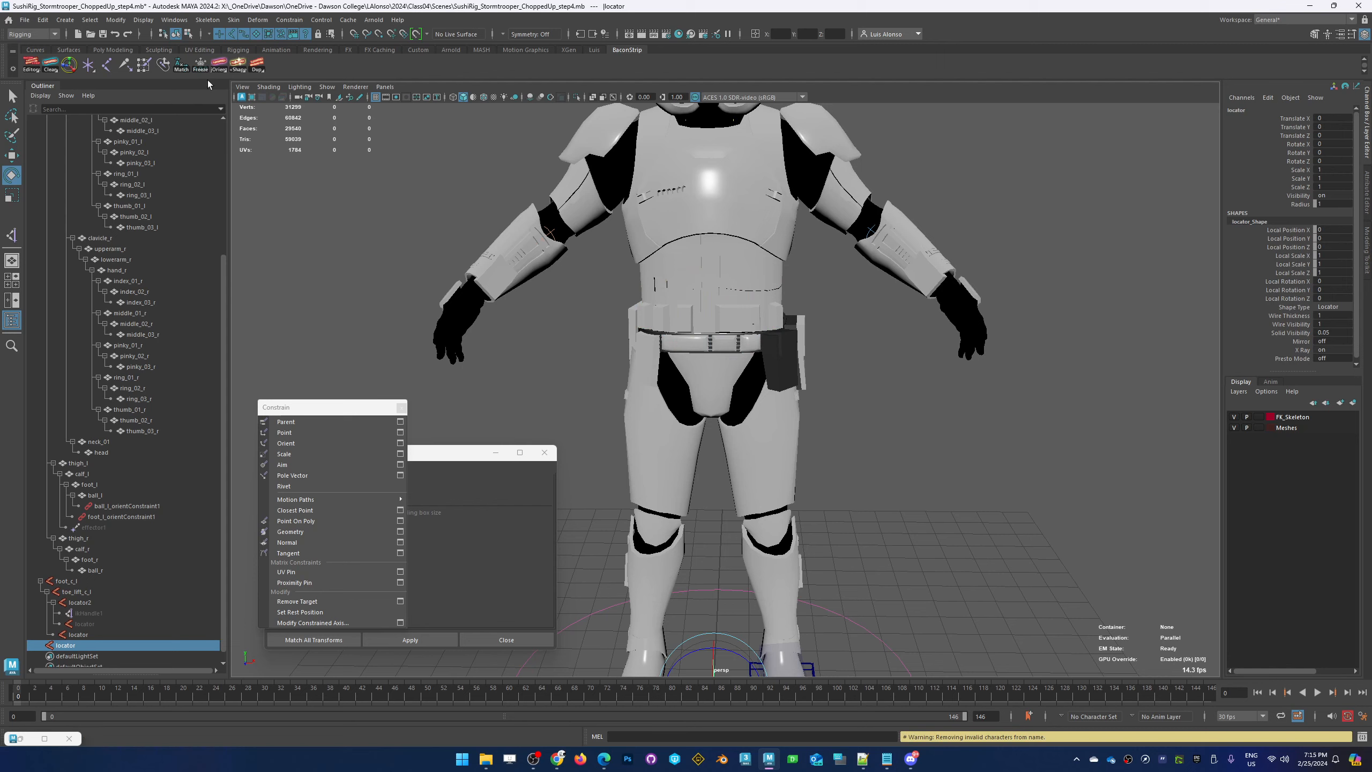
key("f")
key("w")
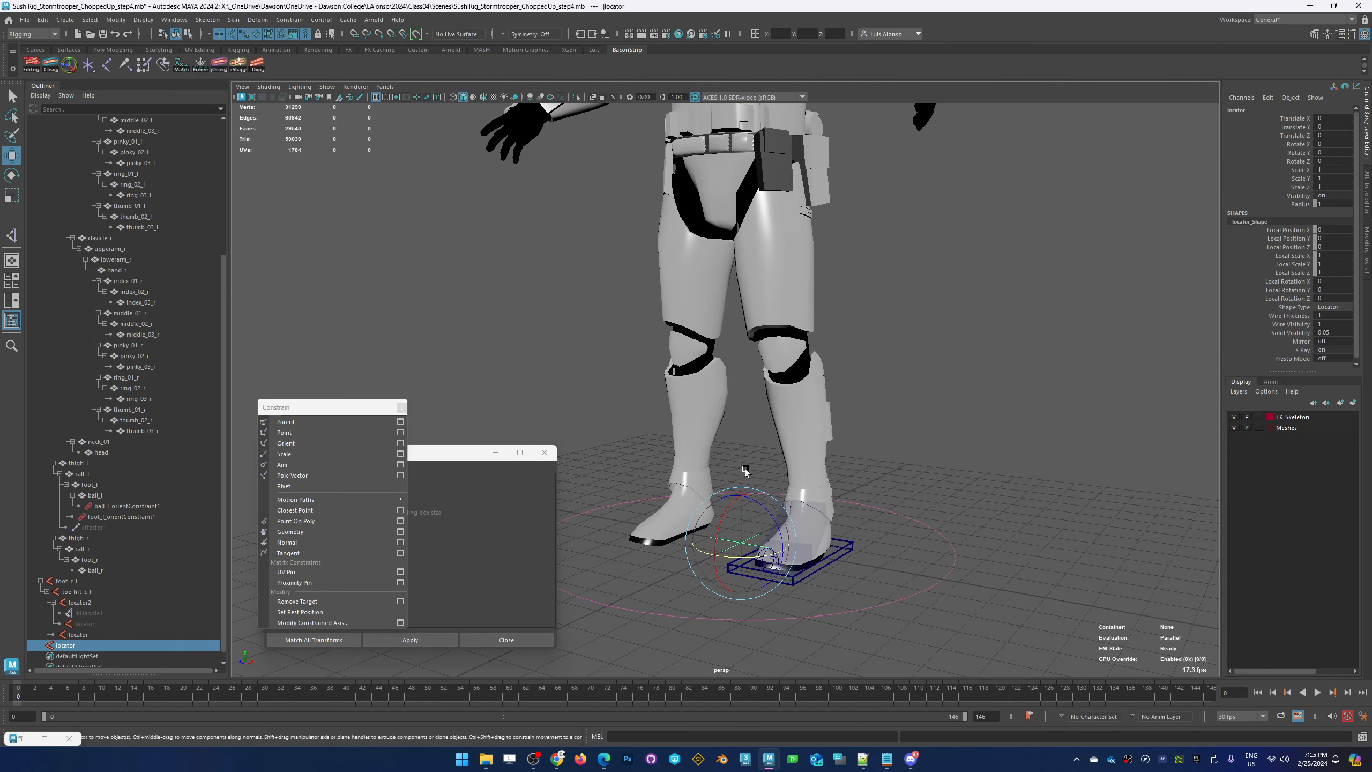
left_click_drag(740, 499, 764, 108)
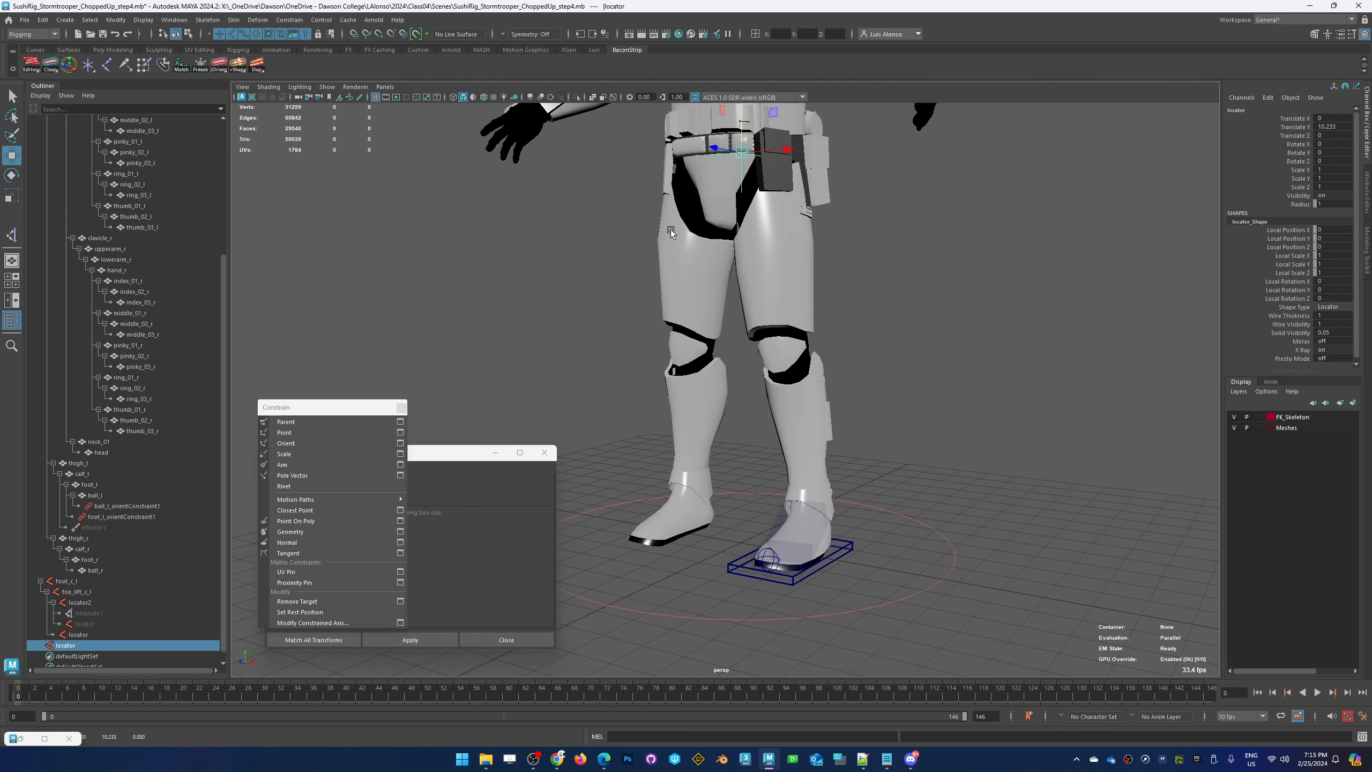
middle_click_drag(669, 230, 684, 405, "alt")
left_click_drag(683, 405, 729, 411, "alt")
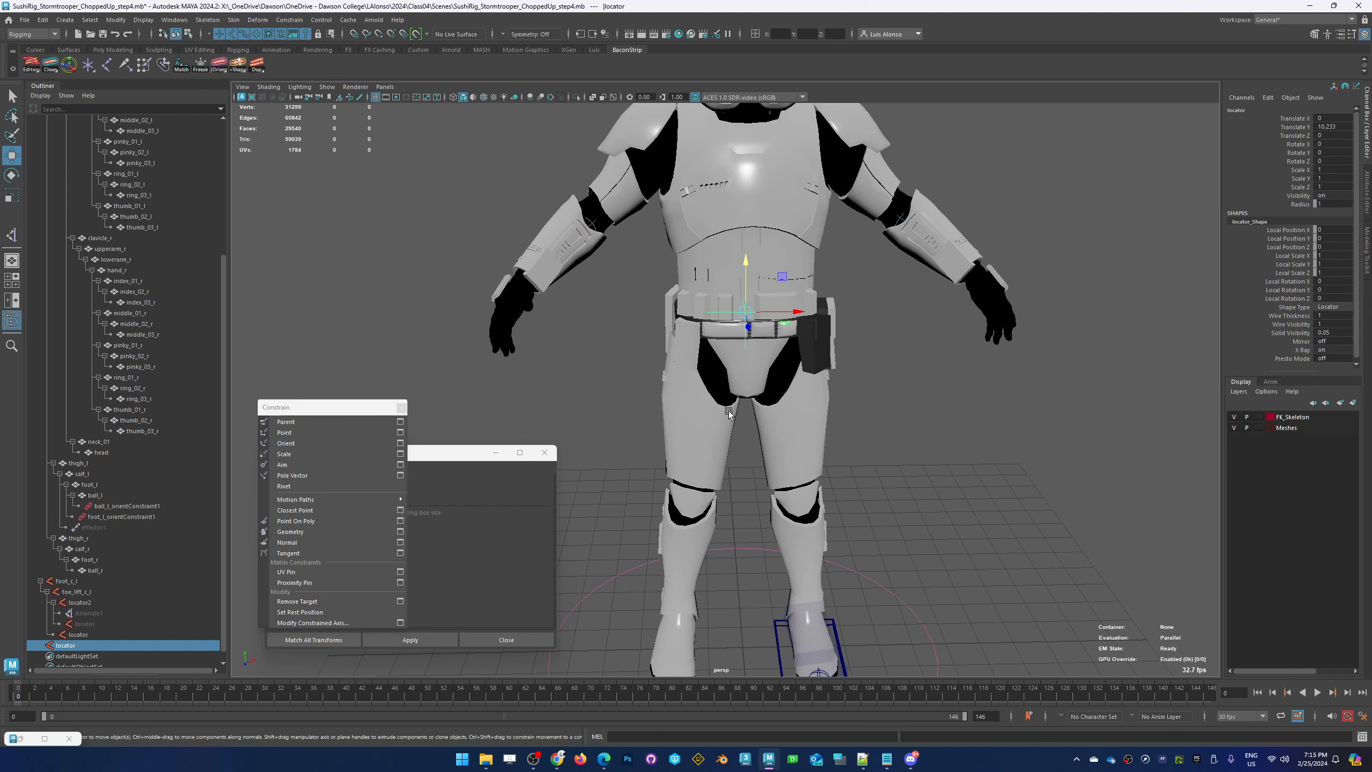
Match the hip locator's translation to the pelvis using Match All Transforms with only Translate enabled
left_click(768, 350, "shift")
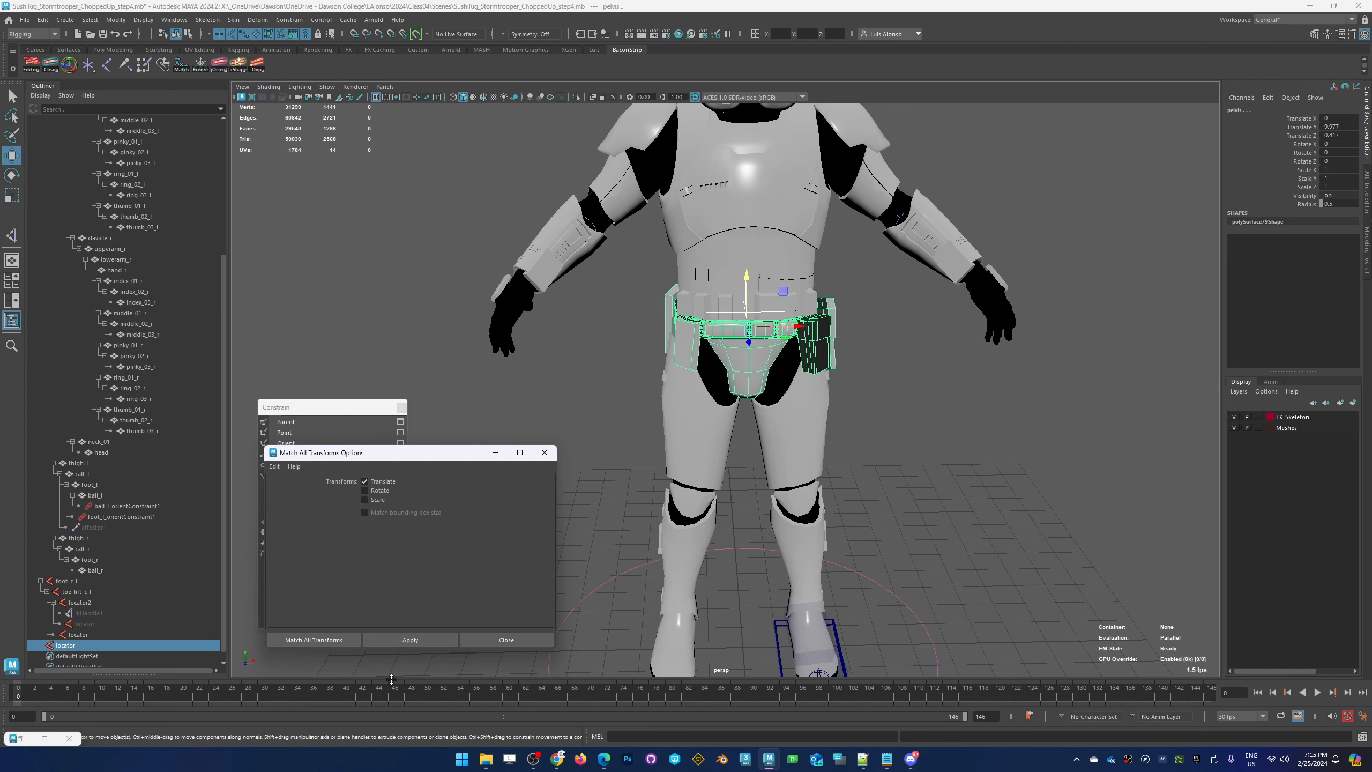
left_click(434, 640)
left_click_drag(845, 373, 921, 419, "alt")
left_click(748, 382, "shift")
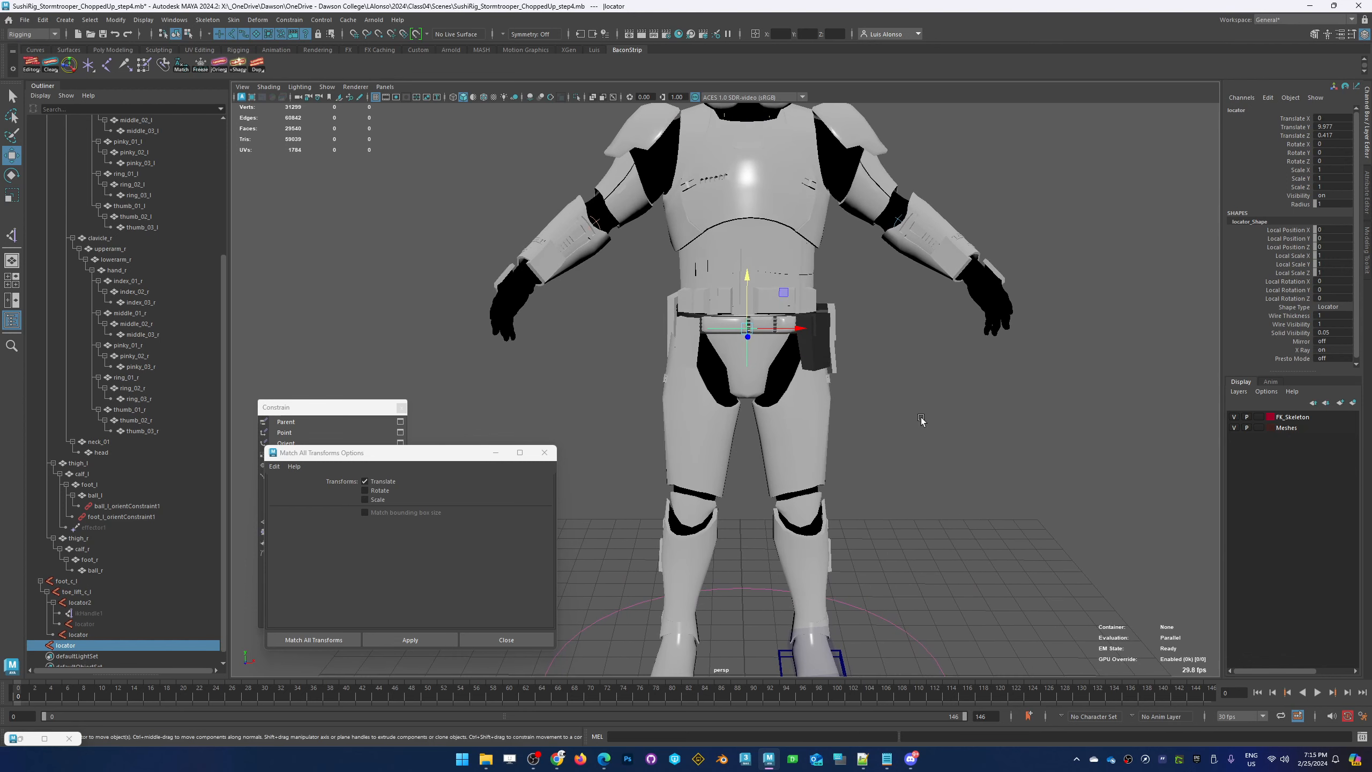
Change the hip locator's shape type to Circle
left_click(1332, 307)
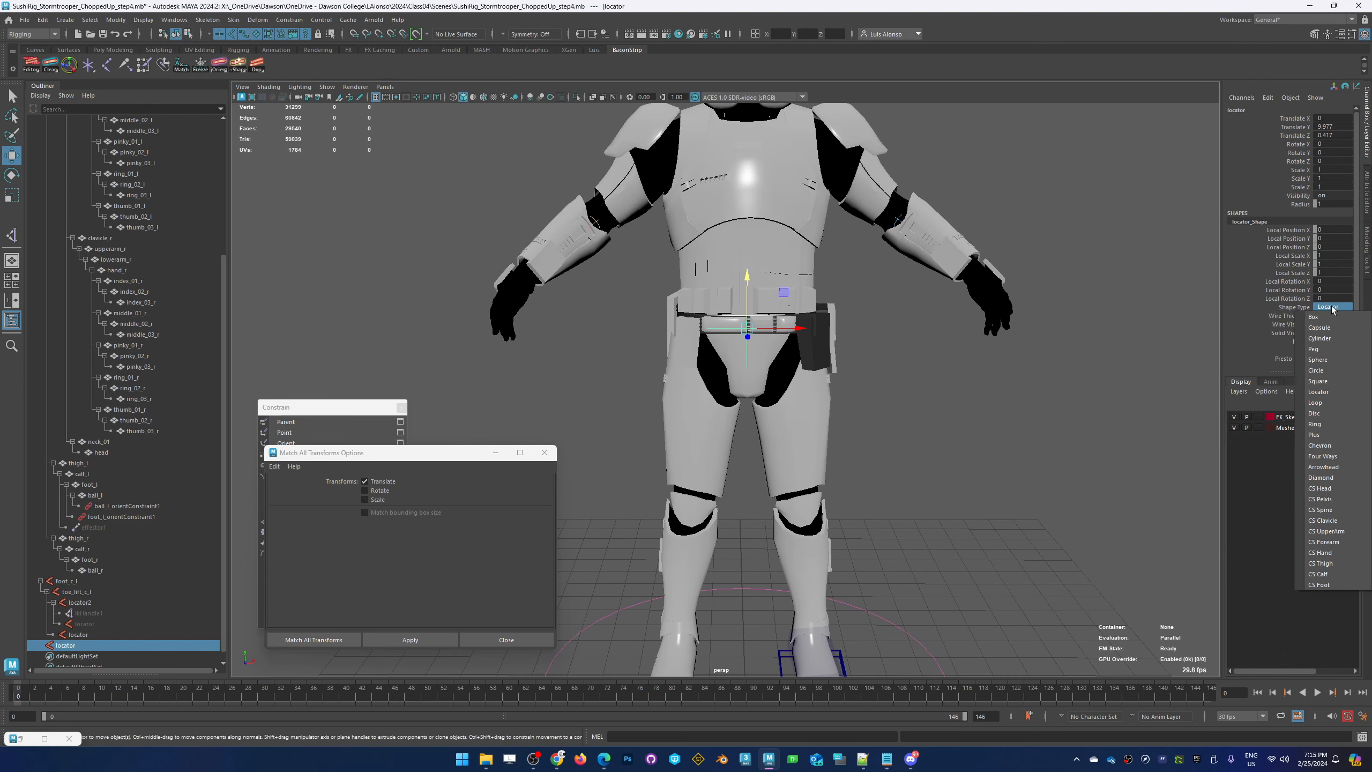
left_click(1321, 372)
left_click_drag(917, 374, 1095, 369, "alt")
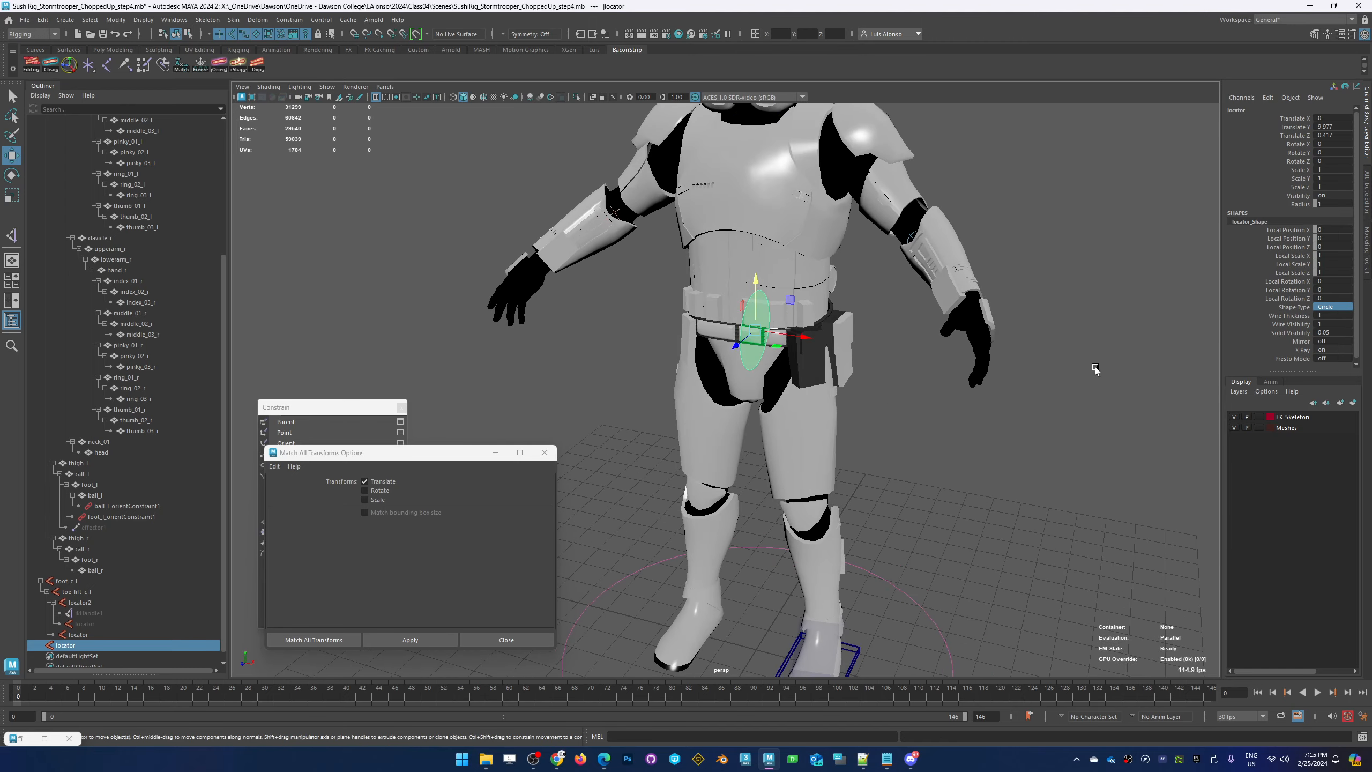
Try a Local Rotation Y of -90 on the circle locator, and set it back to 0
left_click(1335, 290)
type("-90")
key("Return")
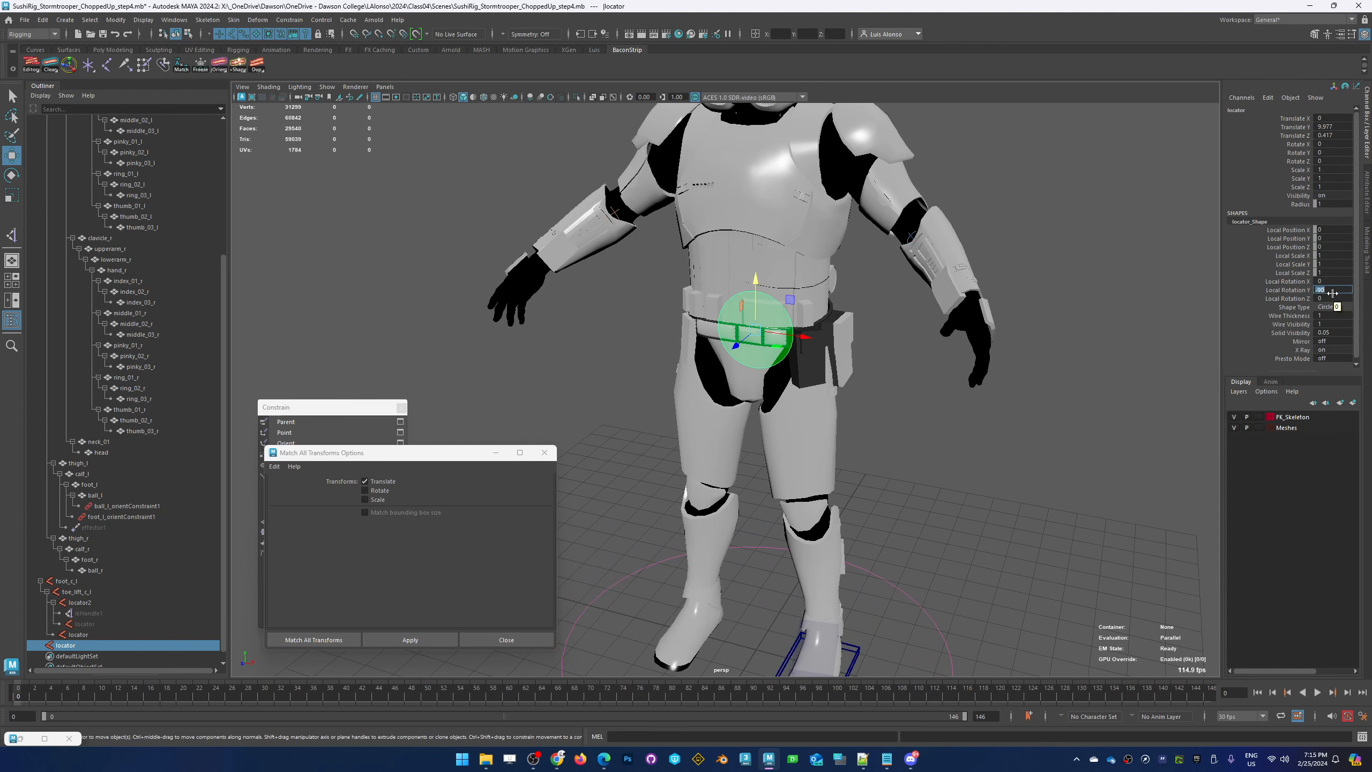
type("0")
key("Return")
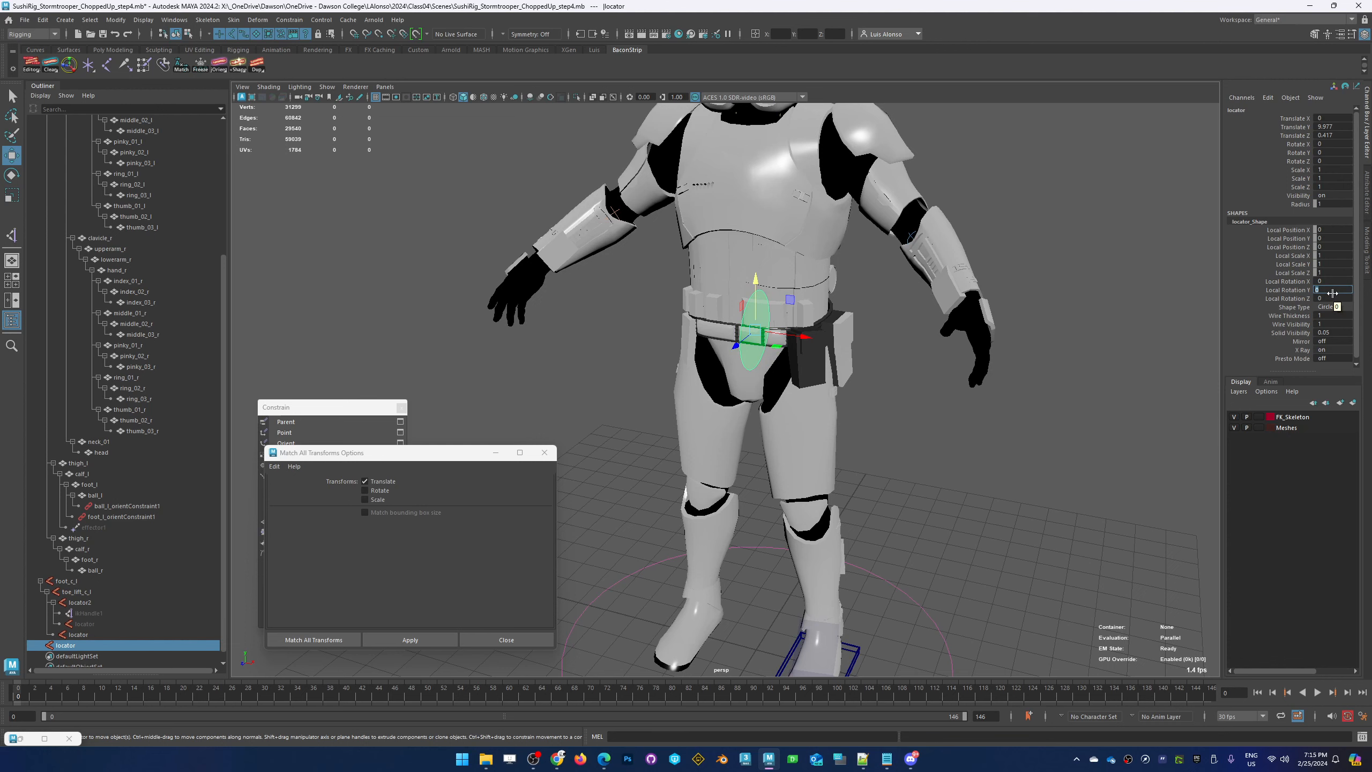
Set the circle locator's Local Rotation Z to 90 so it lies flat around the hips
key("Tab")
type("90")
key("Return")
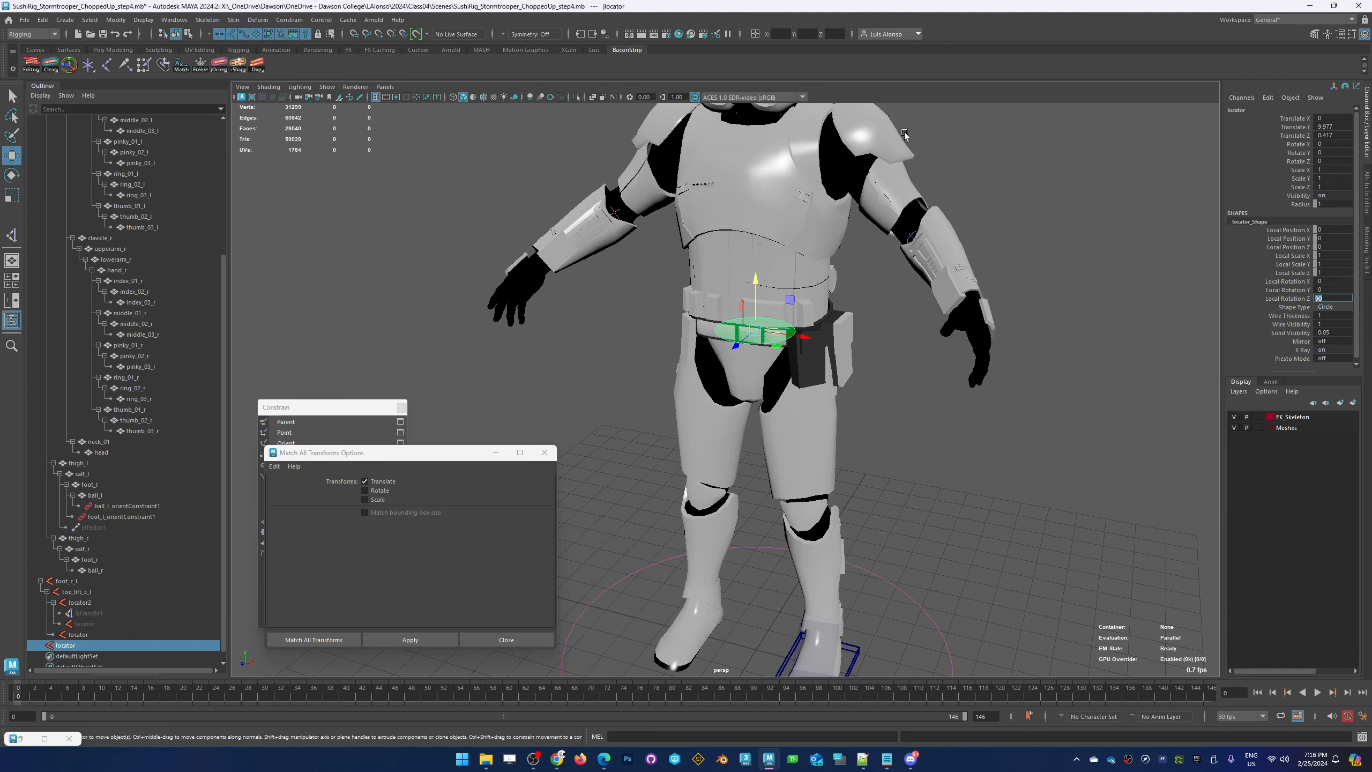
Enlarge the hip circle by setting its Local Scale X, Y and Z to 2.8
left_click_drag(1295, 257, 1292, 274)
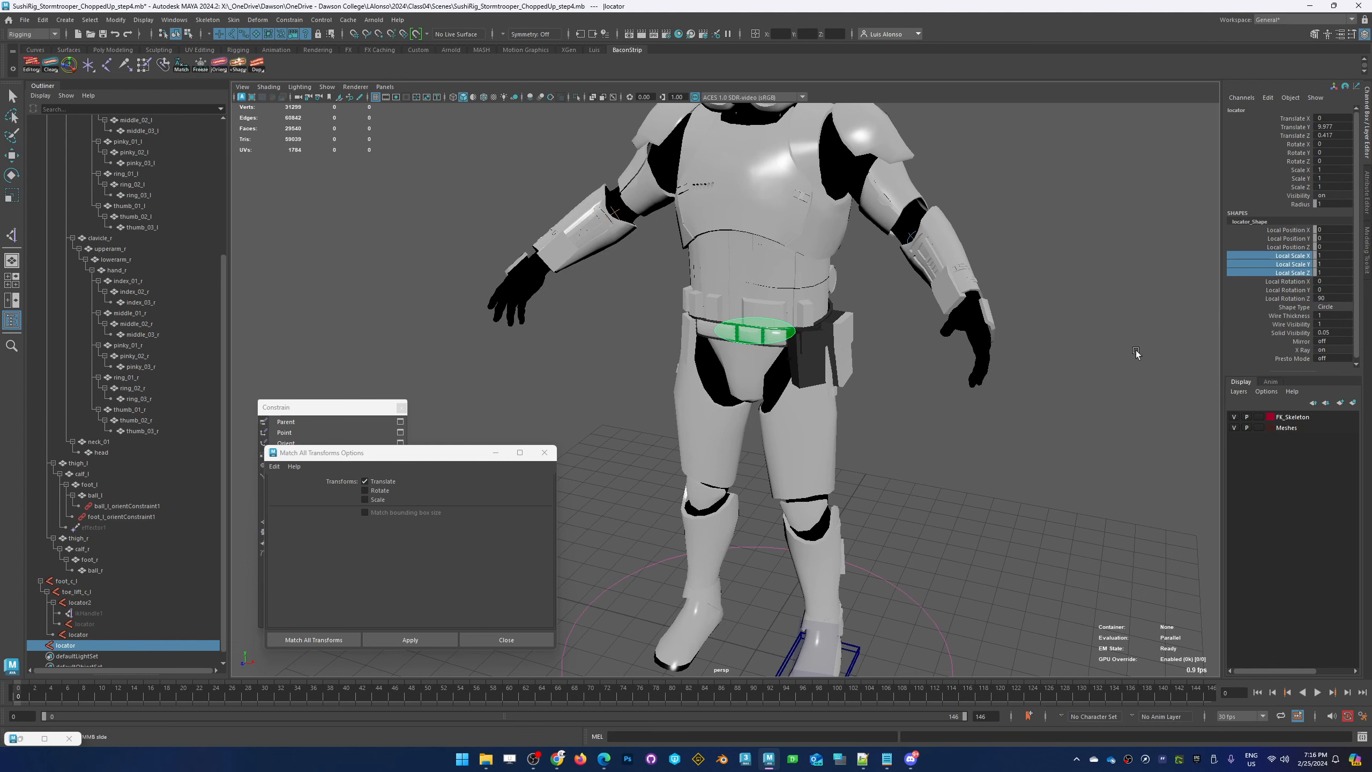
middle_click_drag(884, 374, 888, 374)
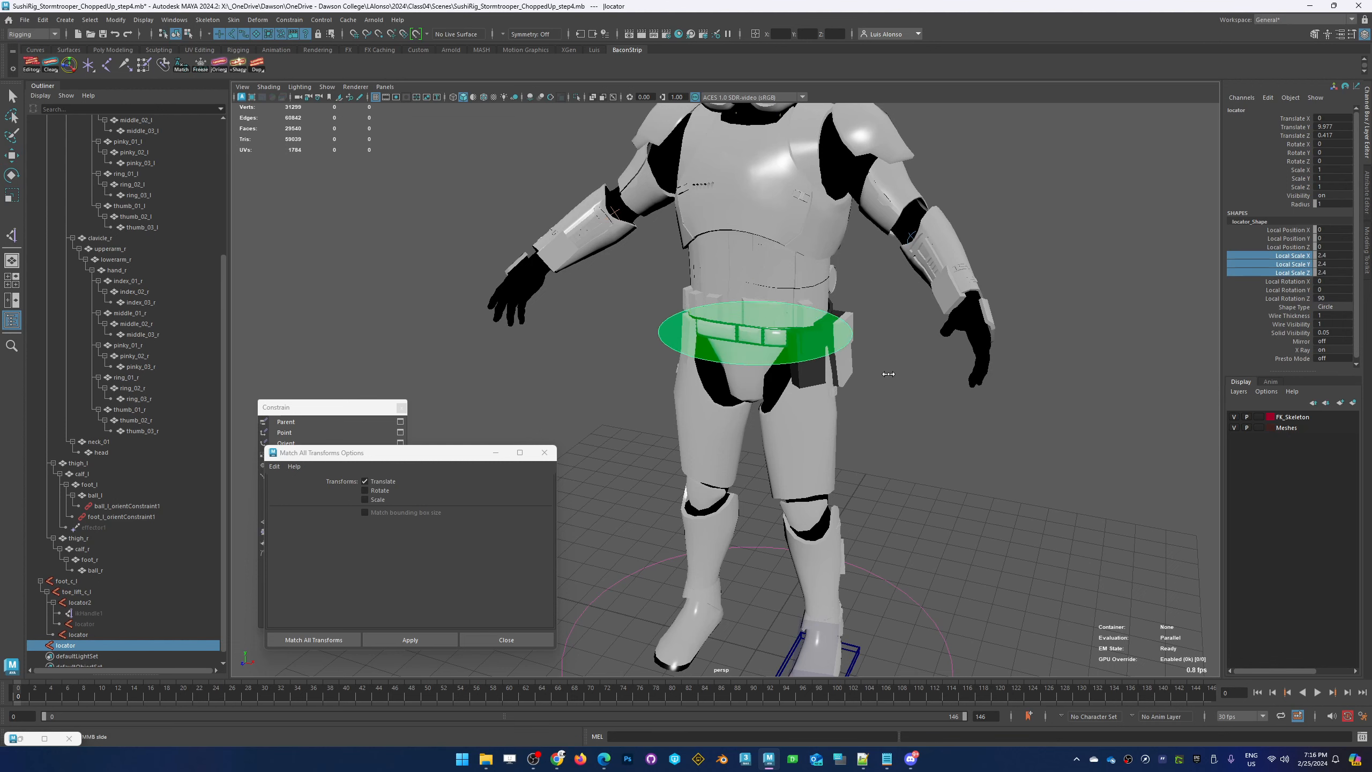
left_click(904, 402)
key("w")
left_click(864, 346)
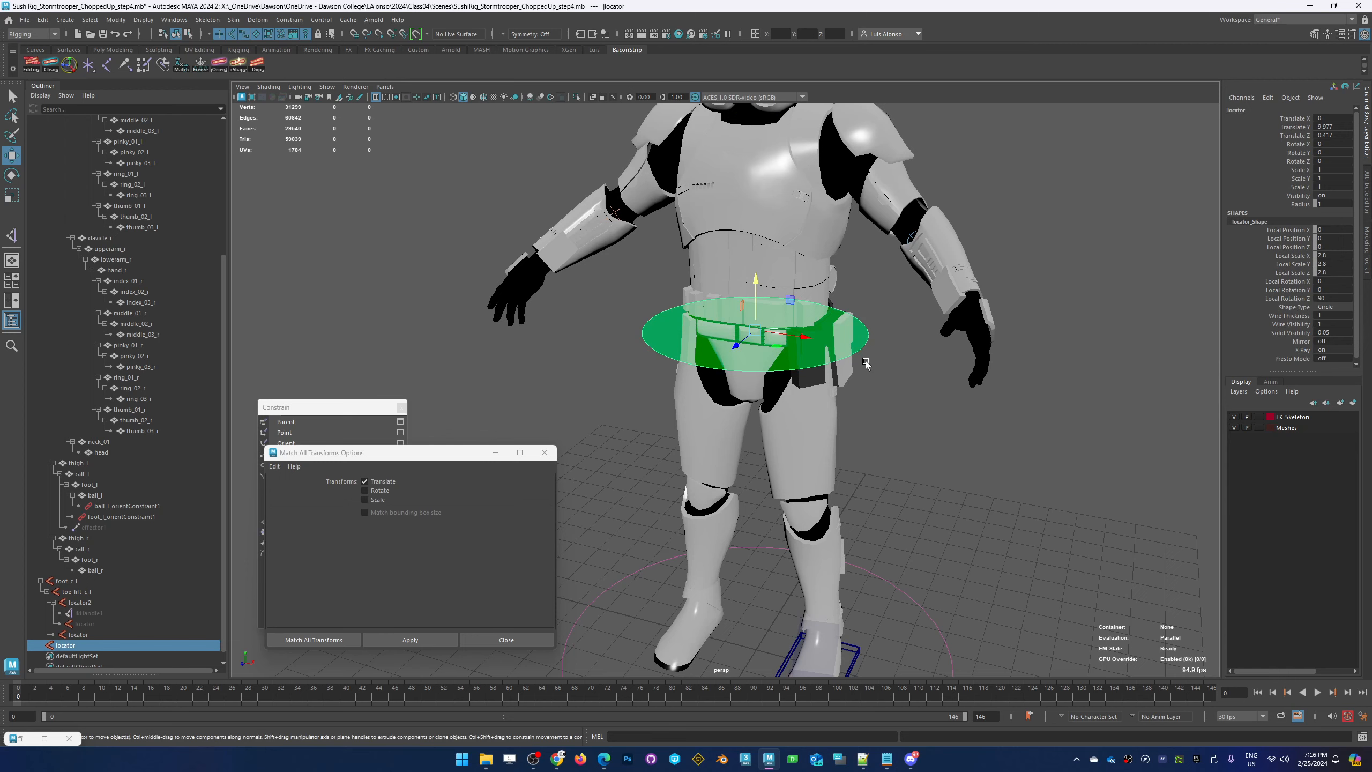
mouse_move(868, 453)
left_mouse_down("alt")
mouse_move(908, 431)
mouse_move(887, 461)
left_mouse_up("alt")
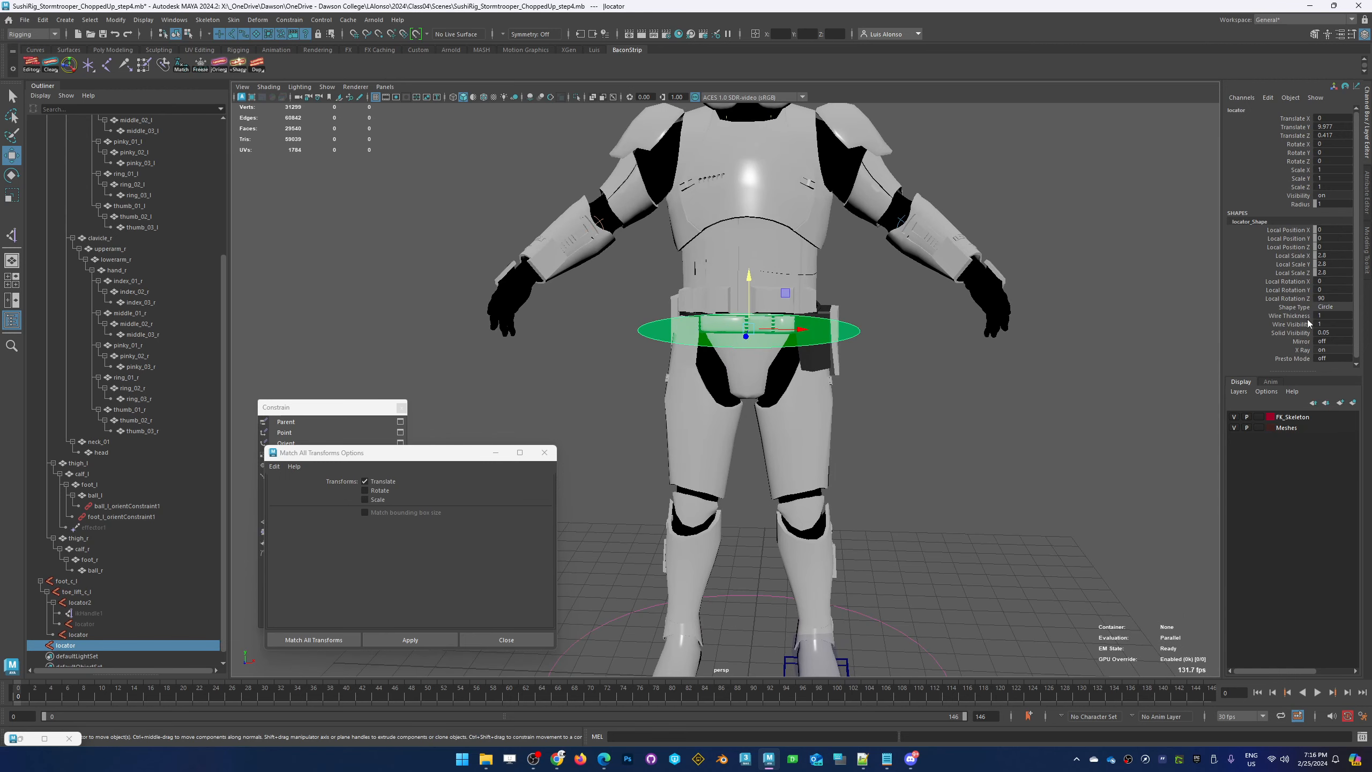
Set the hip circle's Wire Thickness to 3
left_click(1328, 316)
type("3")
key("Return")
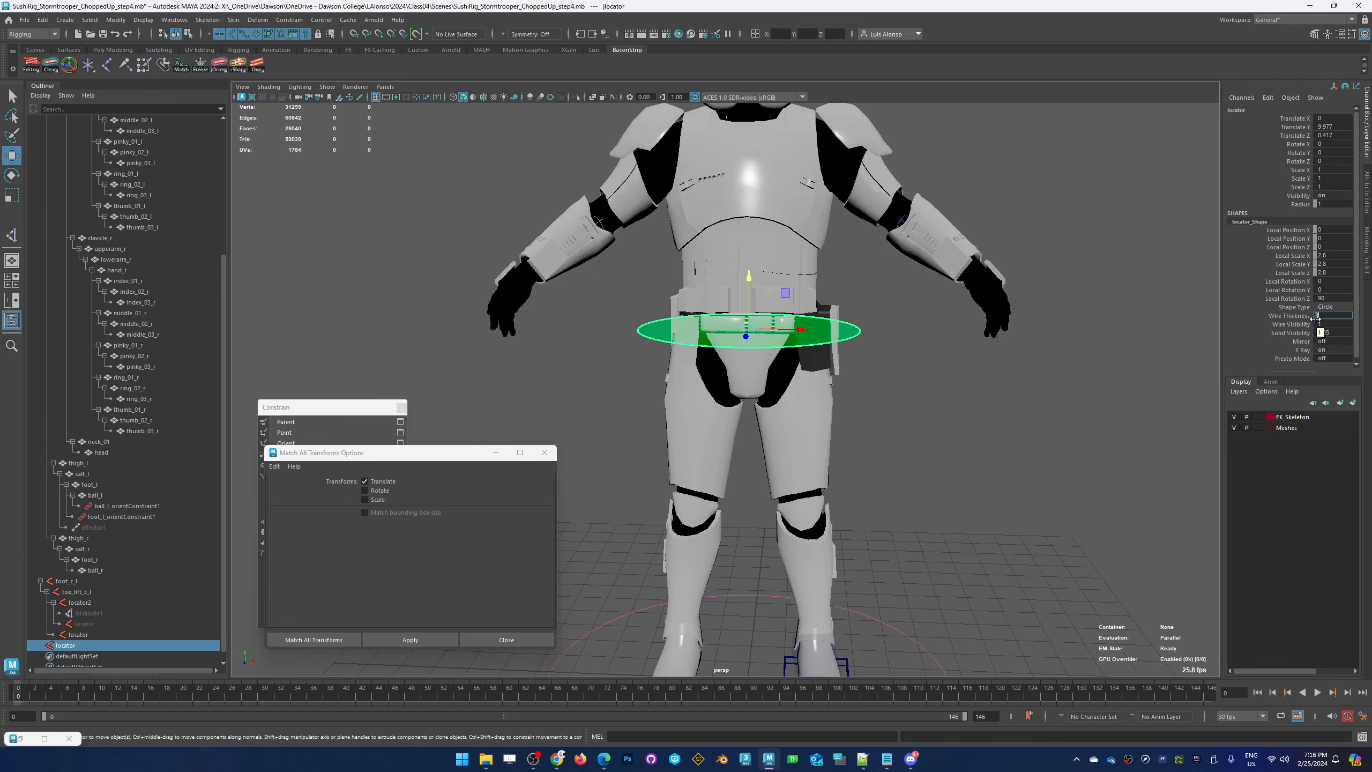
left_click(888, 400)
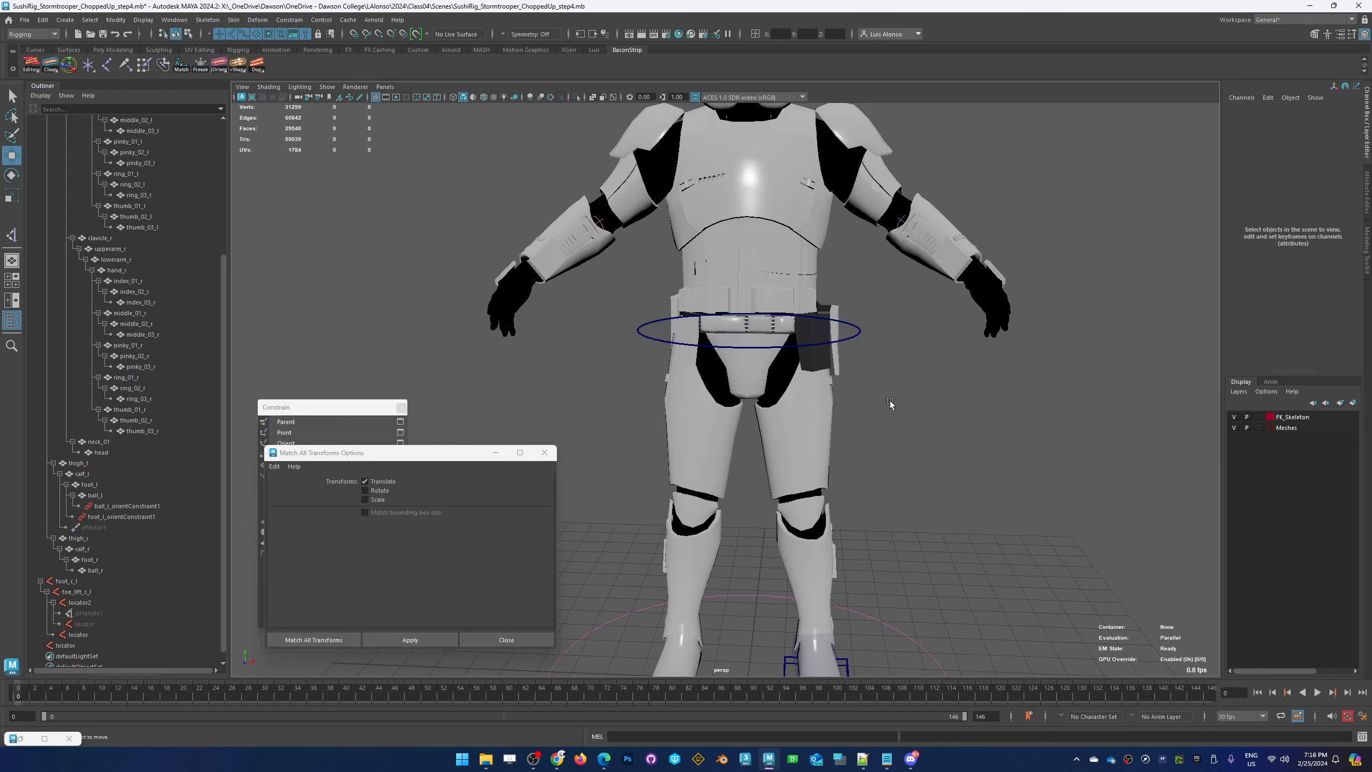
Set the hip circle's Solid Visibility to 0 so only its outline is drawn
left_click(860, 336)
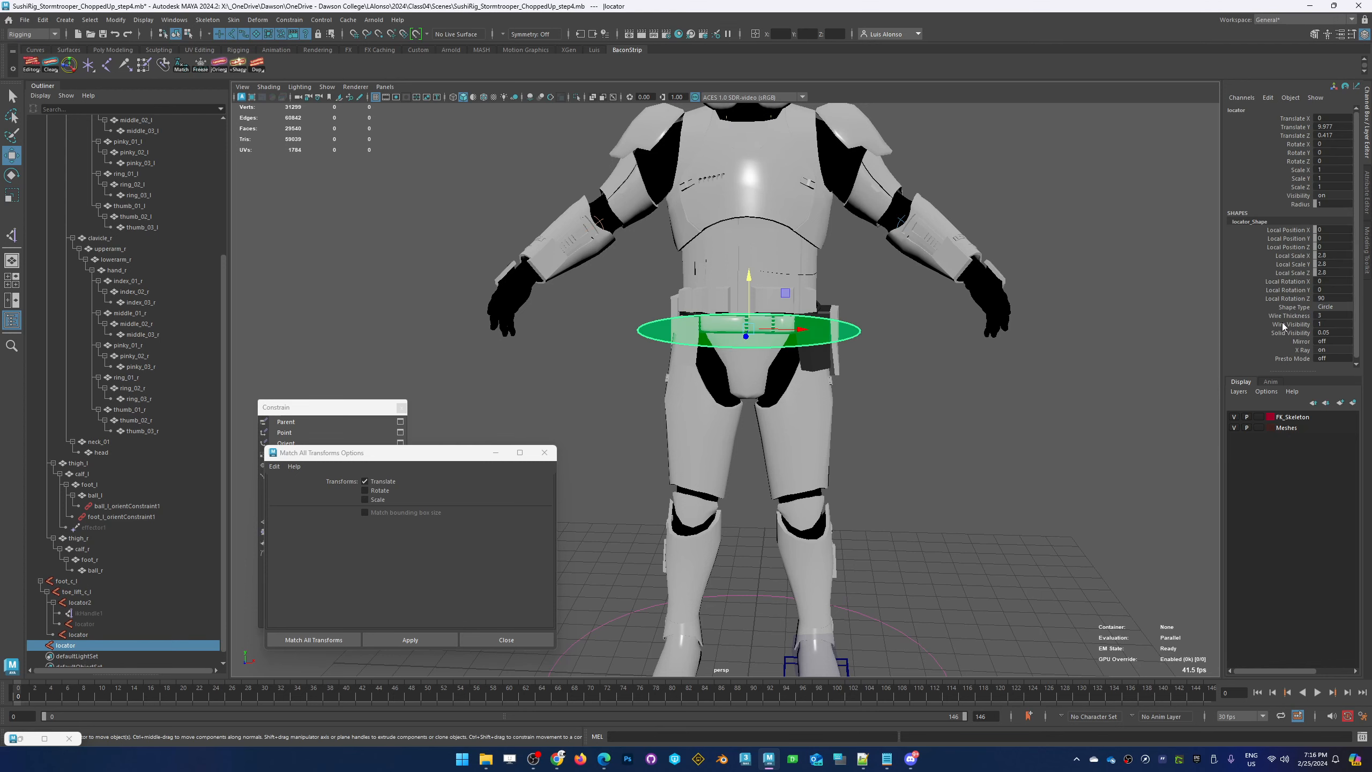
double_click(1333, 333)
type("0")
key("Return")
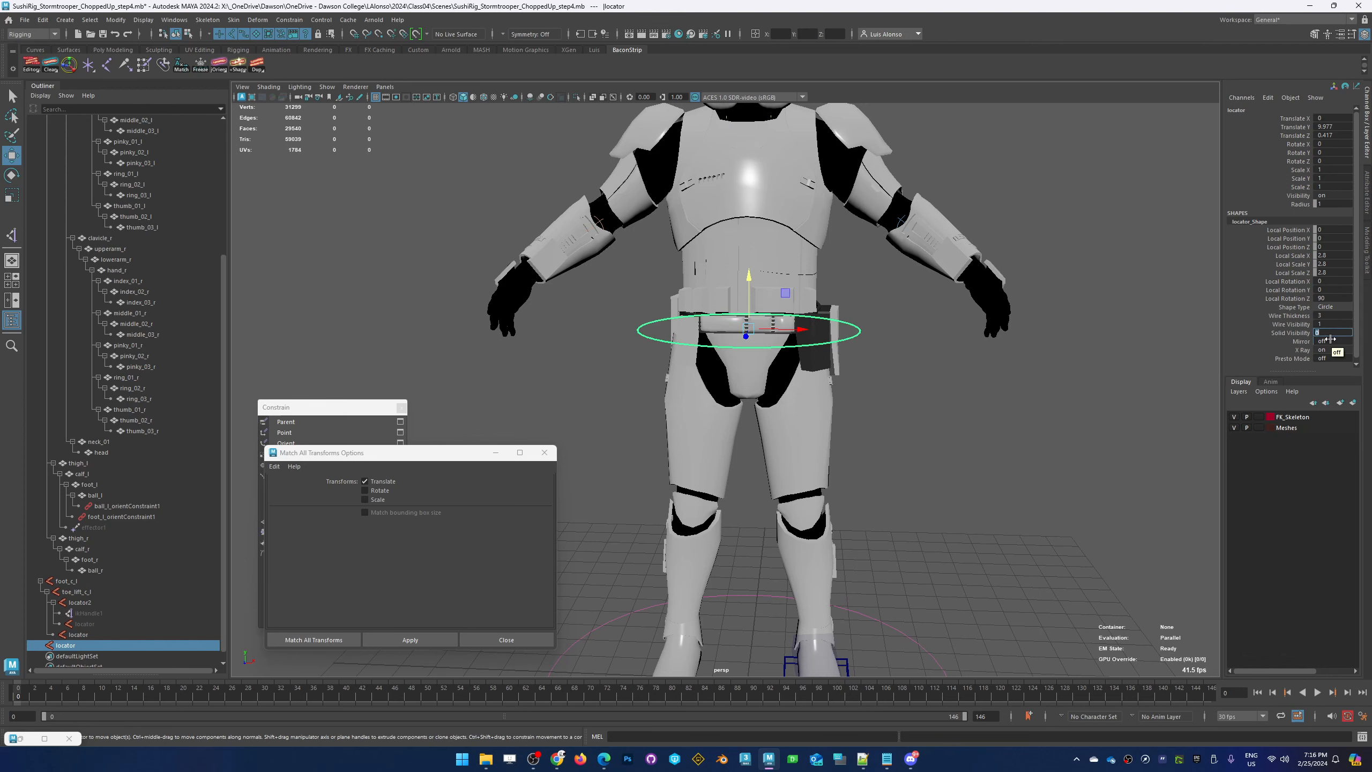
Try moving the hip circle in the front view, and undo the move
left_click_drag(939, 395, 861, 380, "alt")
left_click(947, 439)
left_click(852, 371)
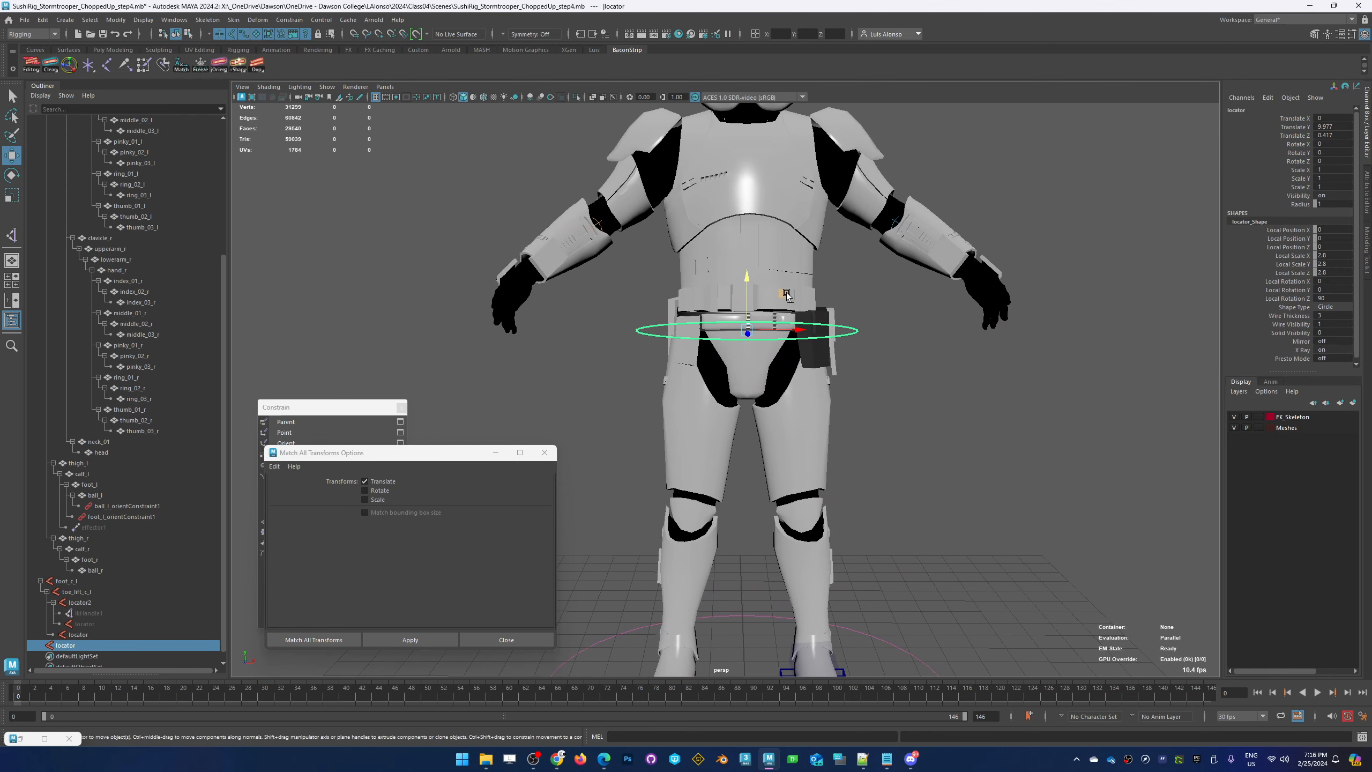
middle_click_drag(783, 292, 808, 310)
key("ctrl+z")
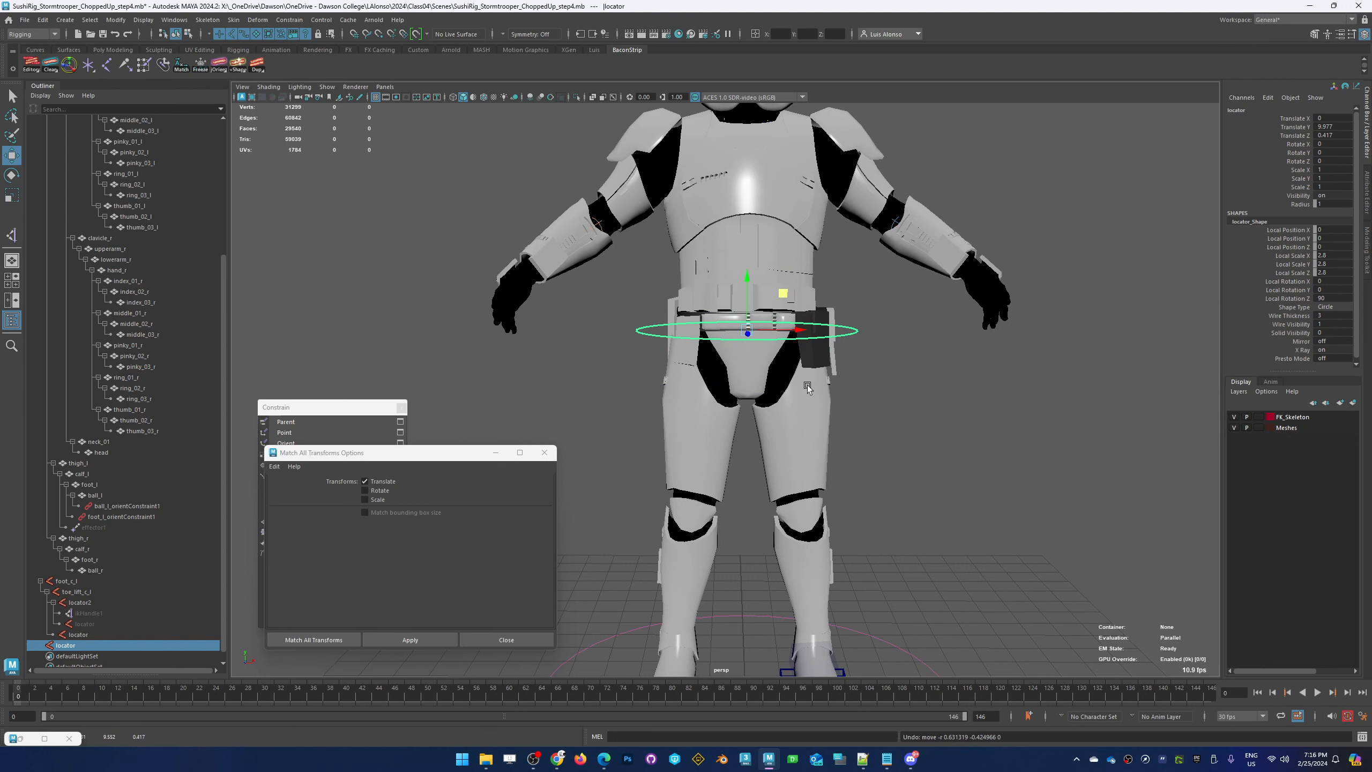
Point-constrain the pelvis to the hip circle on all axes, with Maintain offset disabled
left_click(766, 348, "shift")
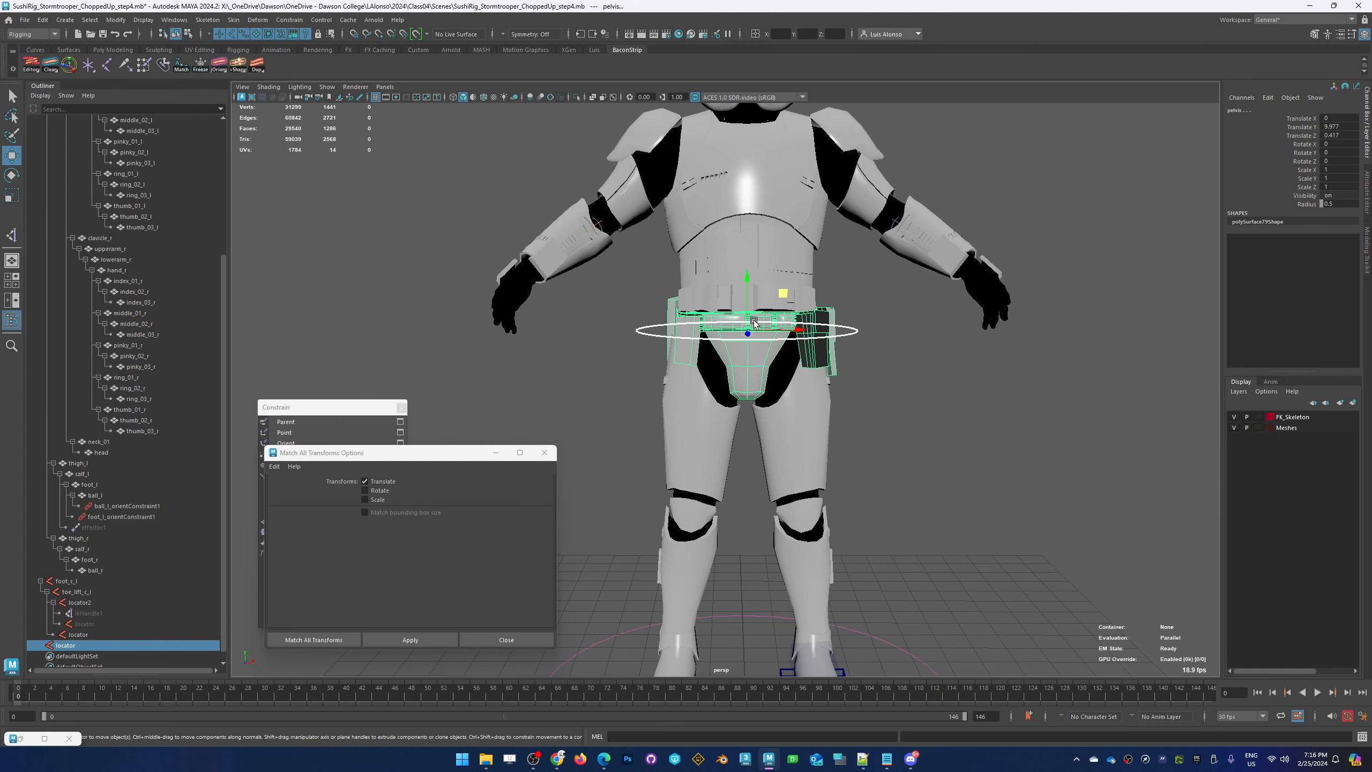
left_click_drag(325, 407, 311, 183)
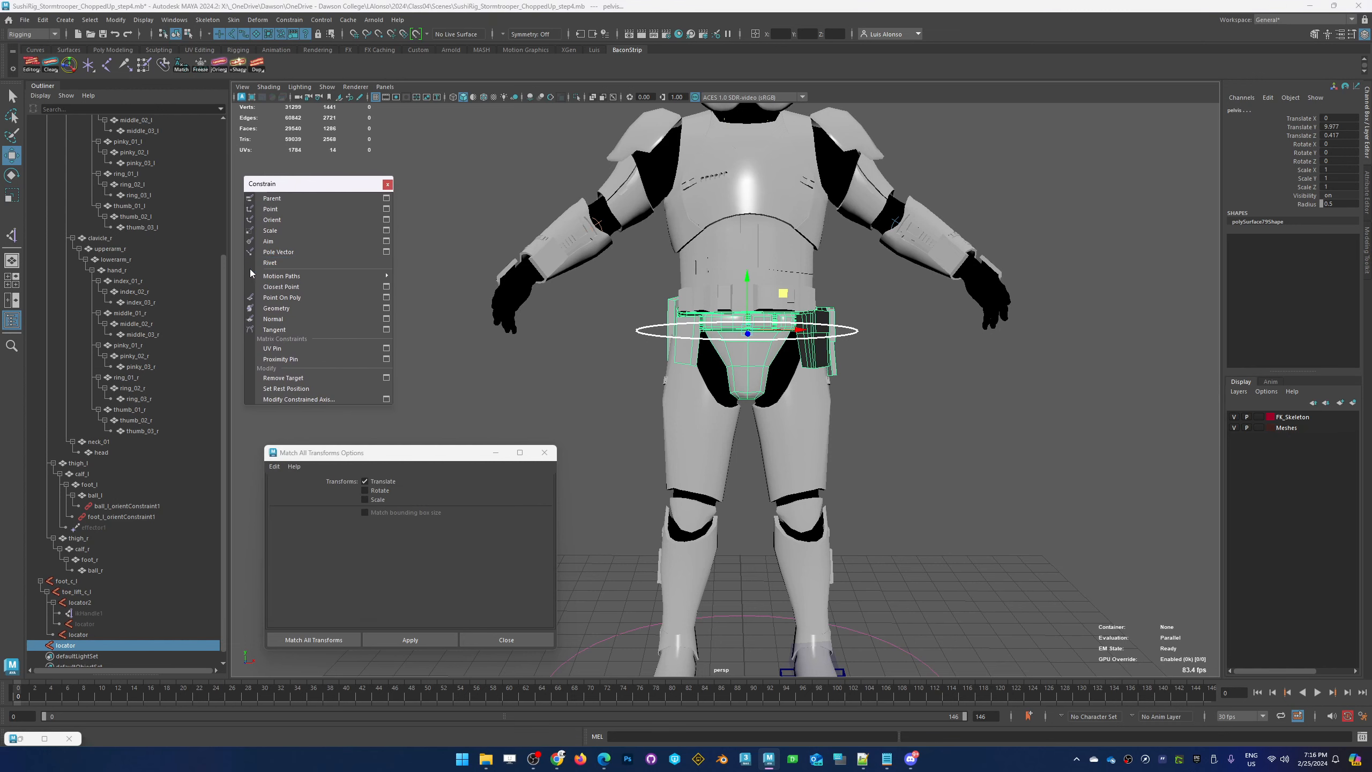
left_click(387, 209)
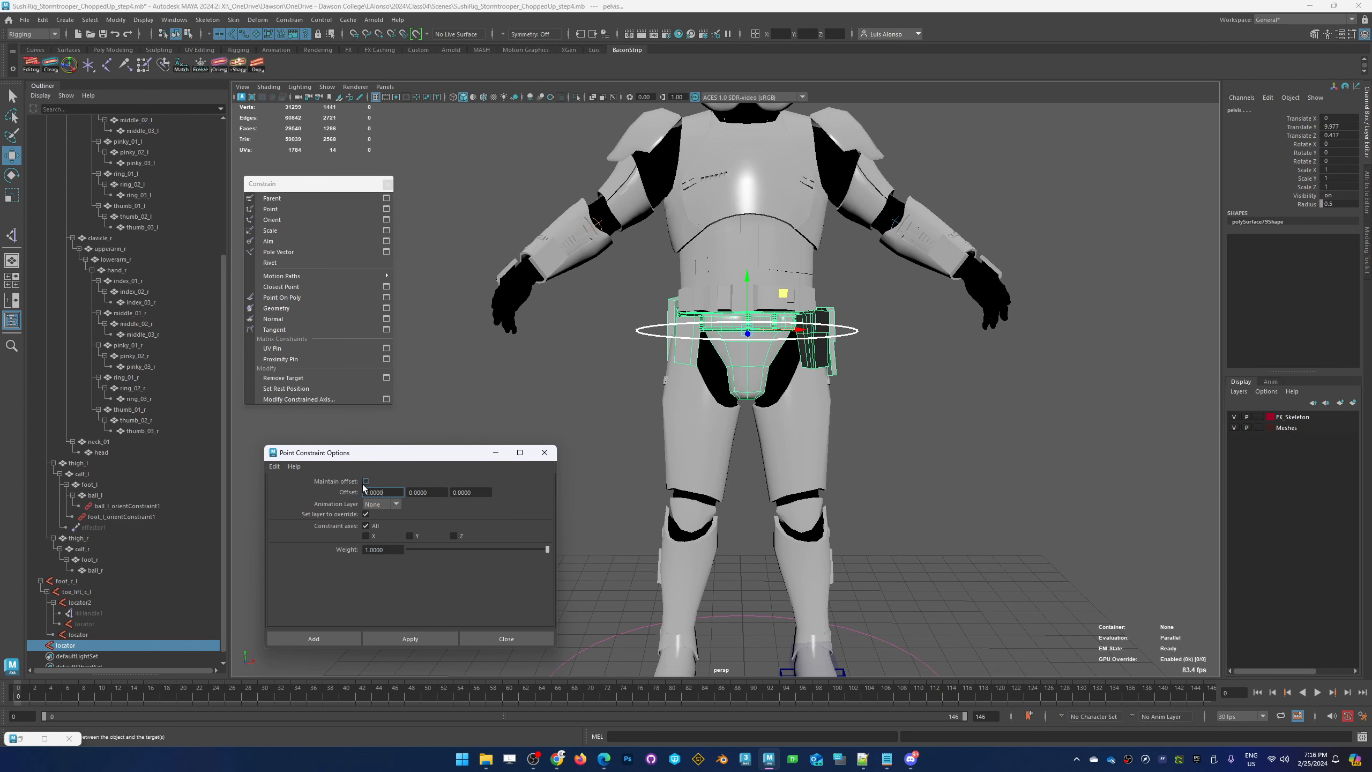
left_click(429, 638)
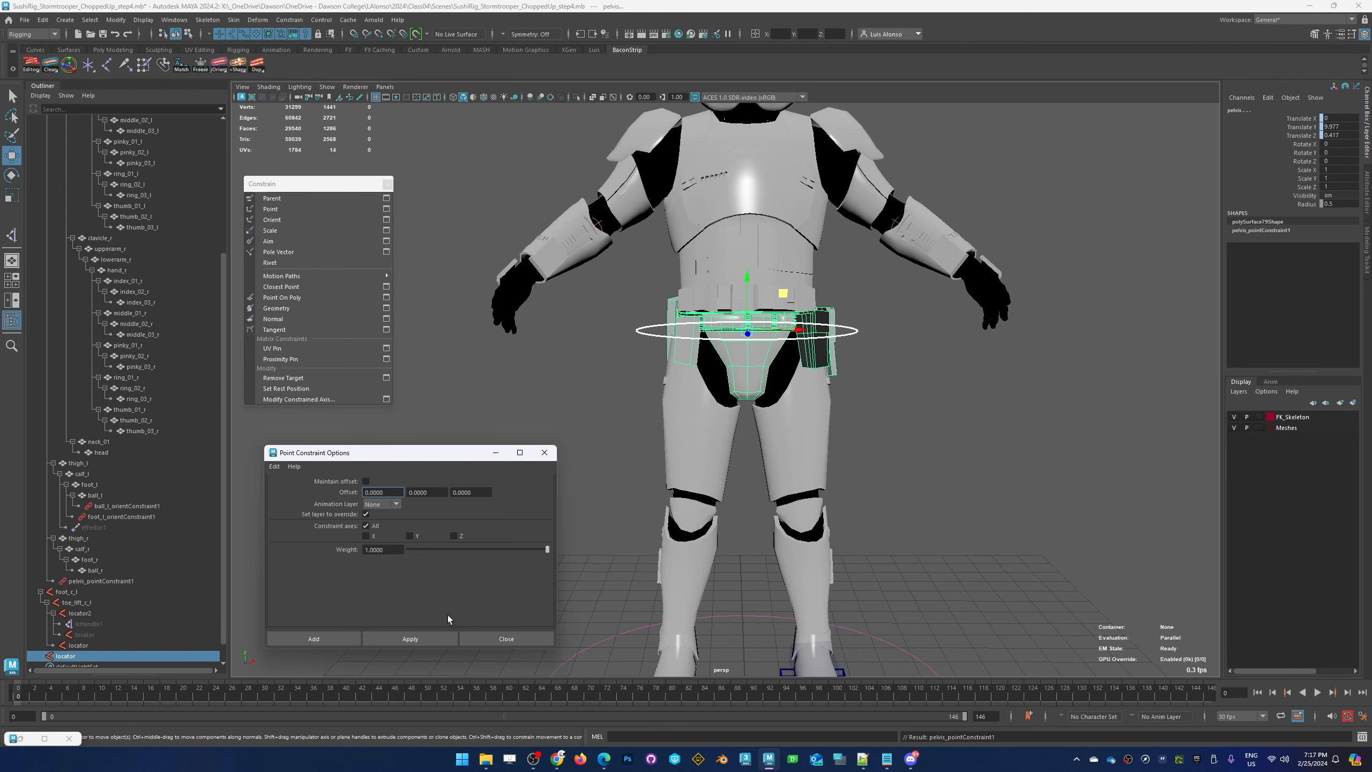
Test the point constraint by moving the hip circle, and undo the move
left_click(890, 381)
left_click(858, 329)
left_click_drag(783, 293, 722, 328)
key("ctrl+z")
key("ctrl+z")
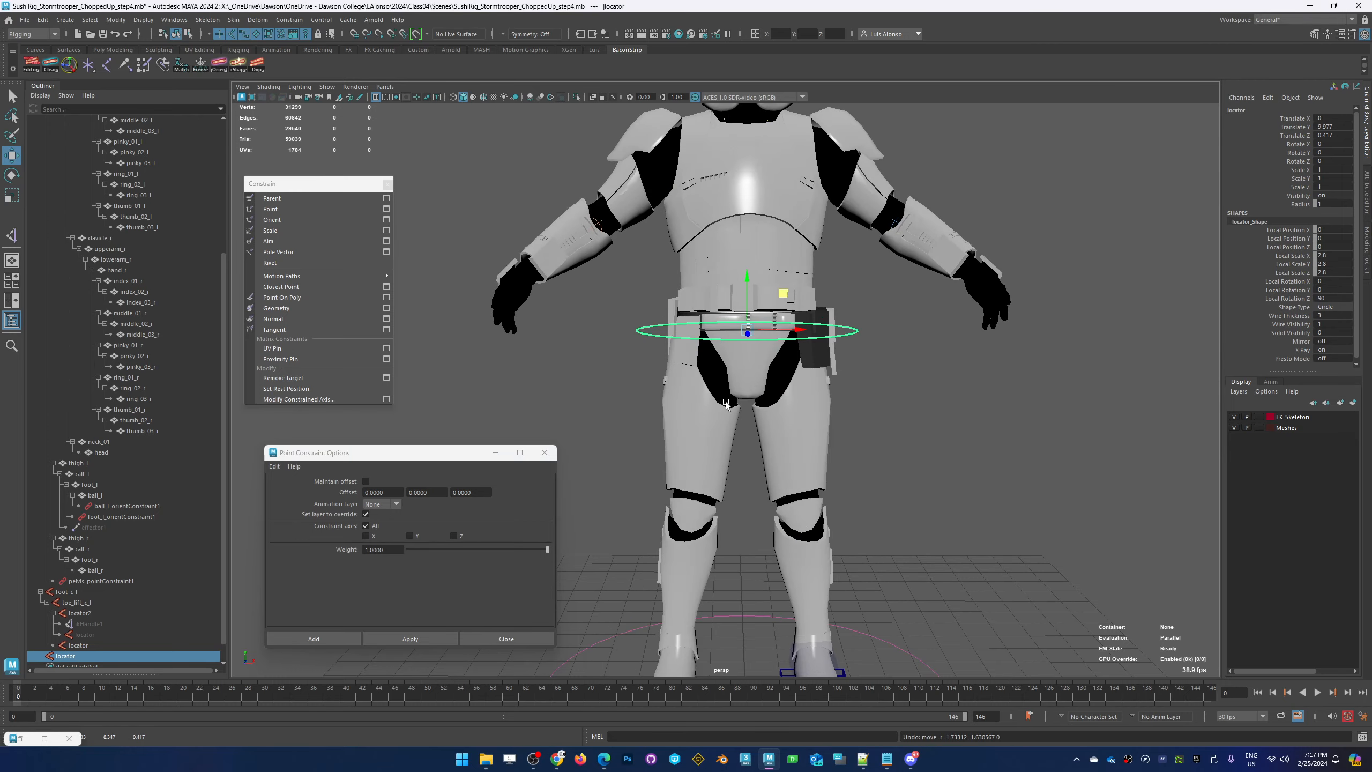
Try rotating the hip circle, undo the rotation, and deselect it
key("e")
left_click_drag(785, 285, 708, 456)
key("ctrl+z")
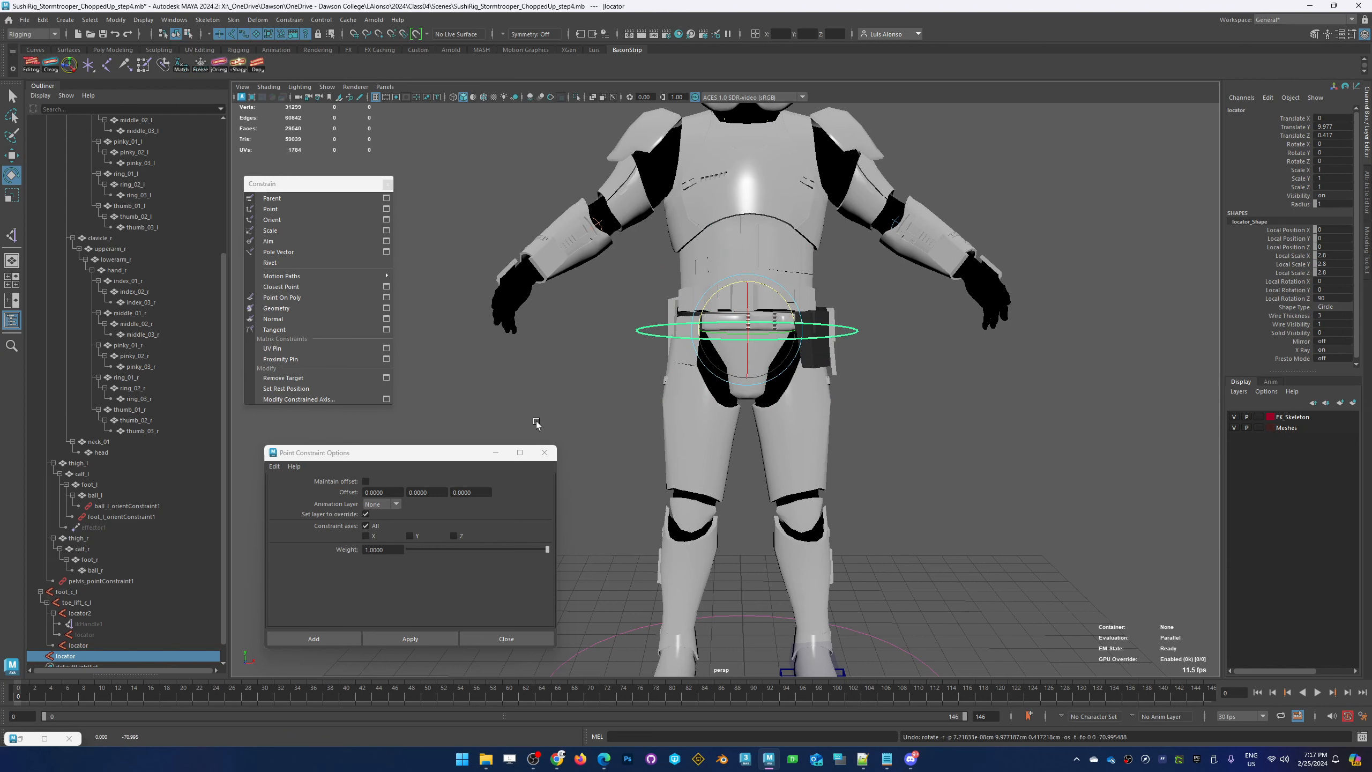
left_click(912, 416)
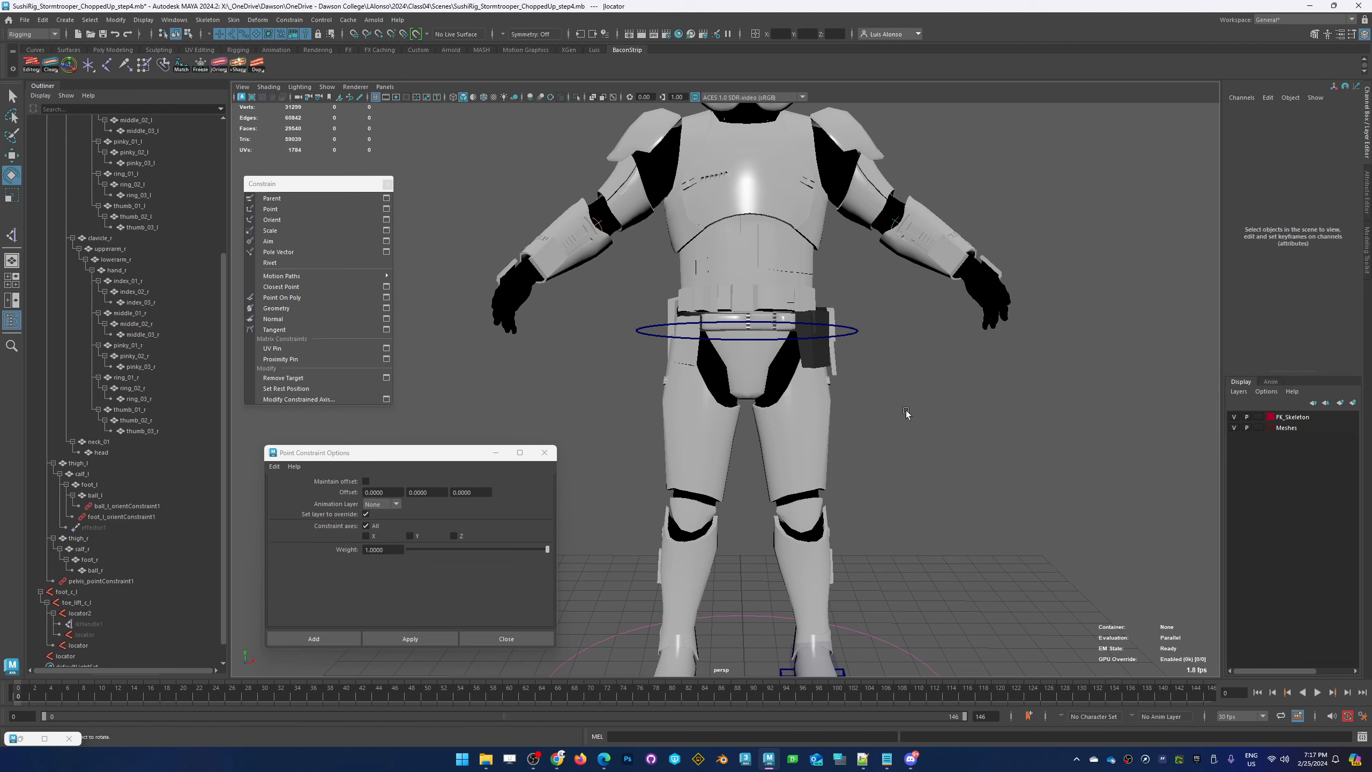
Repeat the rotation test on the hip circle, undo it, and reselect the circle
left_click(746, 373)
left_click(911, 384)
left_click_drag(861, 315, 849, 337)
left_click_drag(776, 293, 790, 323)
key("ctrl+z")
key("ctrl+z")
left_click_drag(642, 322, 642, 357)
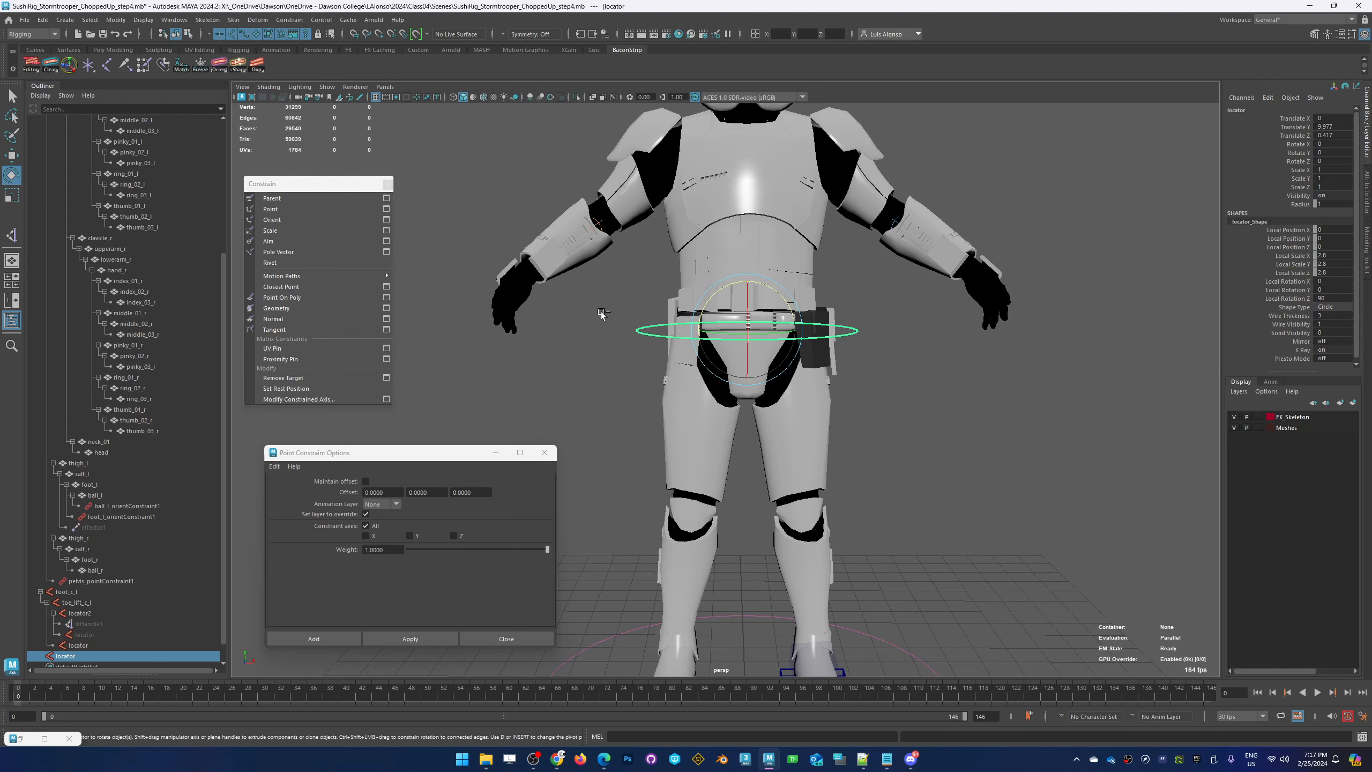
Duplicate the hip circle and lower the copy's shape with a Local Position Y of -0.7
key("ctrl+d")
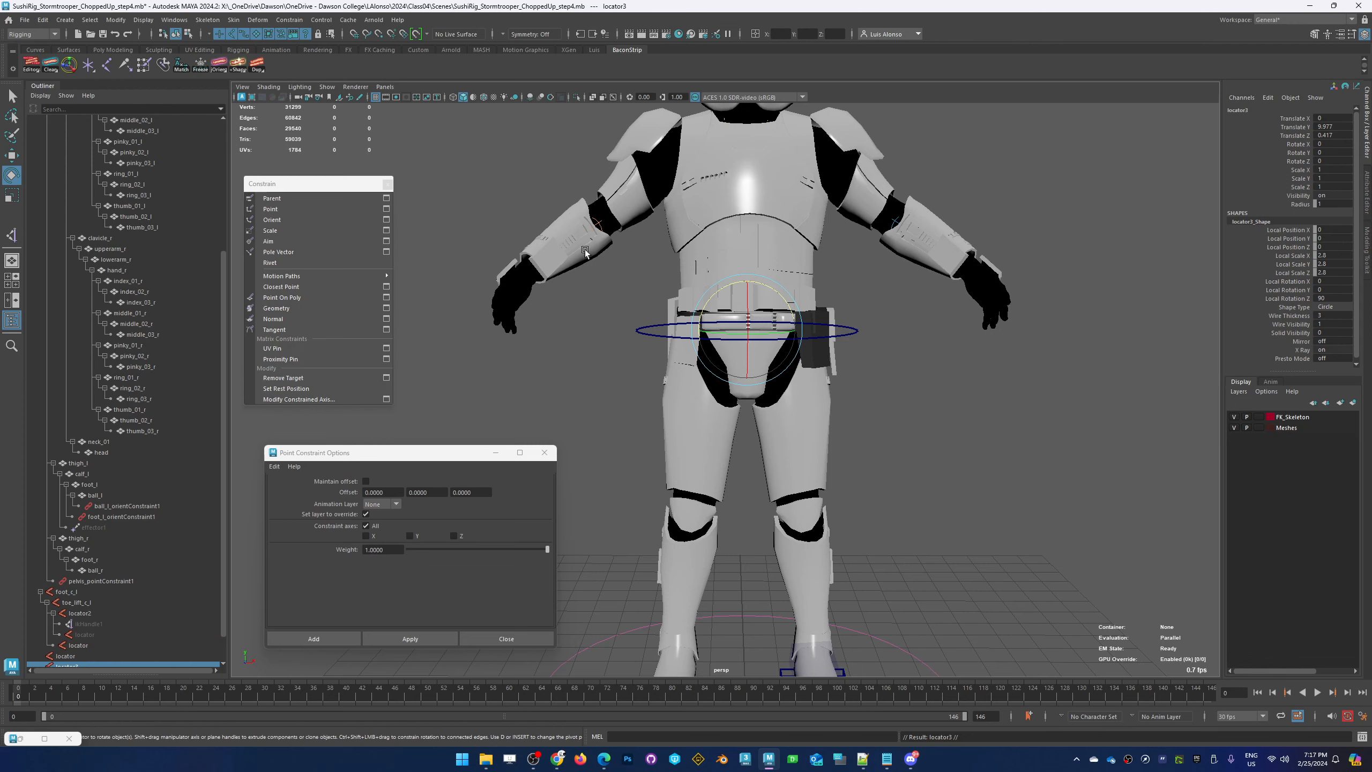
mouse_move(958, 362)
left_mouse_down("alt")
mouse_move(904, 387)
mouse_move(965, 368)
left_mouse_up("alt")
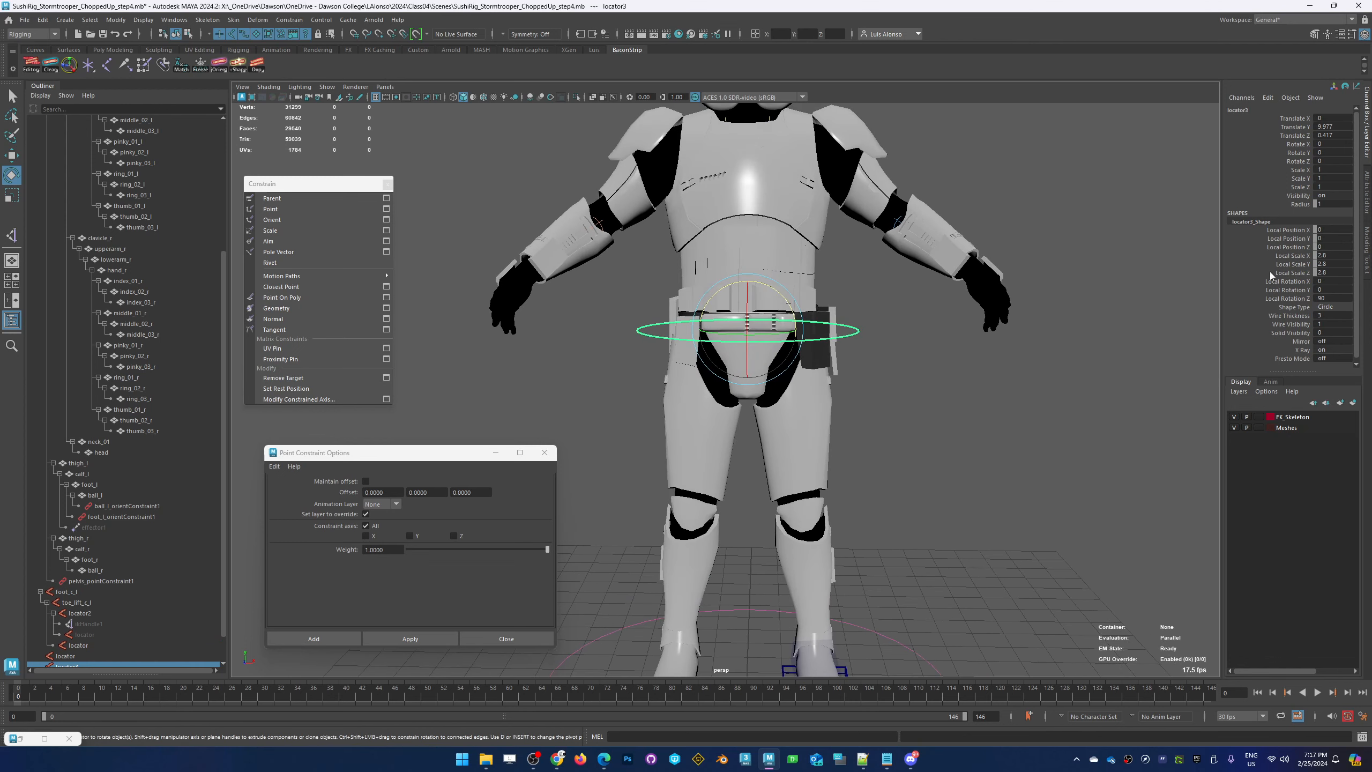
left_click(1280, 239)
middle_click_drag(930, 404, 926, 400)
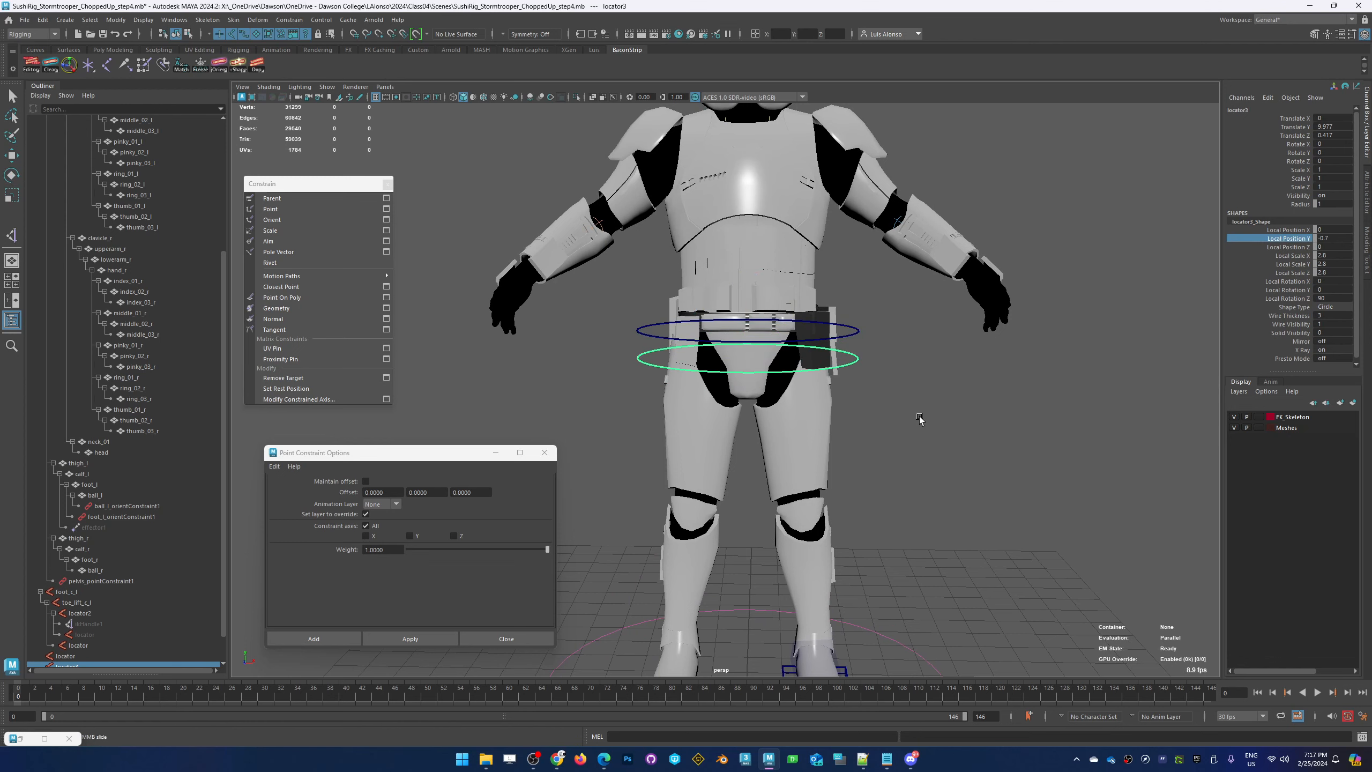
Turn X Ray off for both the upper and the lower hip circles
left_click_drag(950, 421, 940, 427, "alt")
left_click(880, 321)
left_click(860, 331)
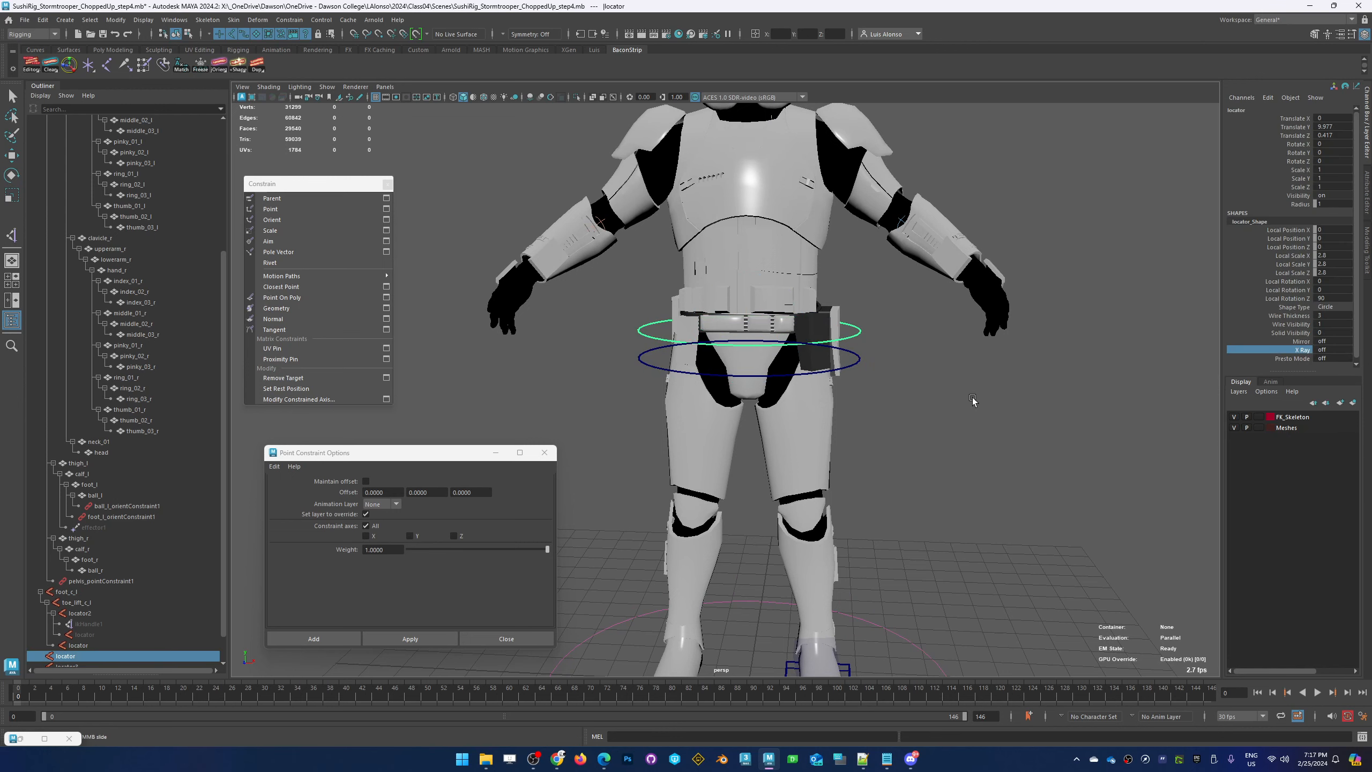
left_click(927, 378)
left_click(870, 355)
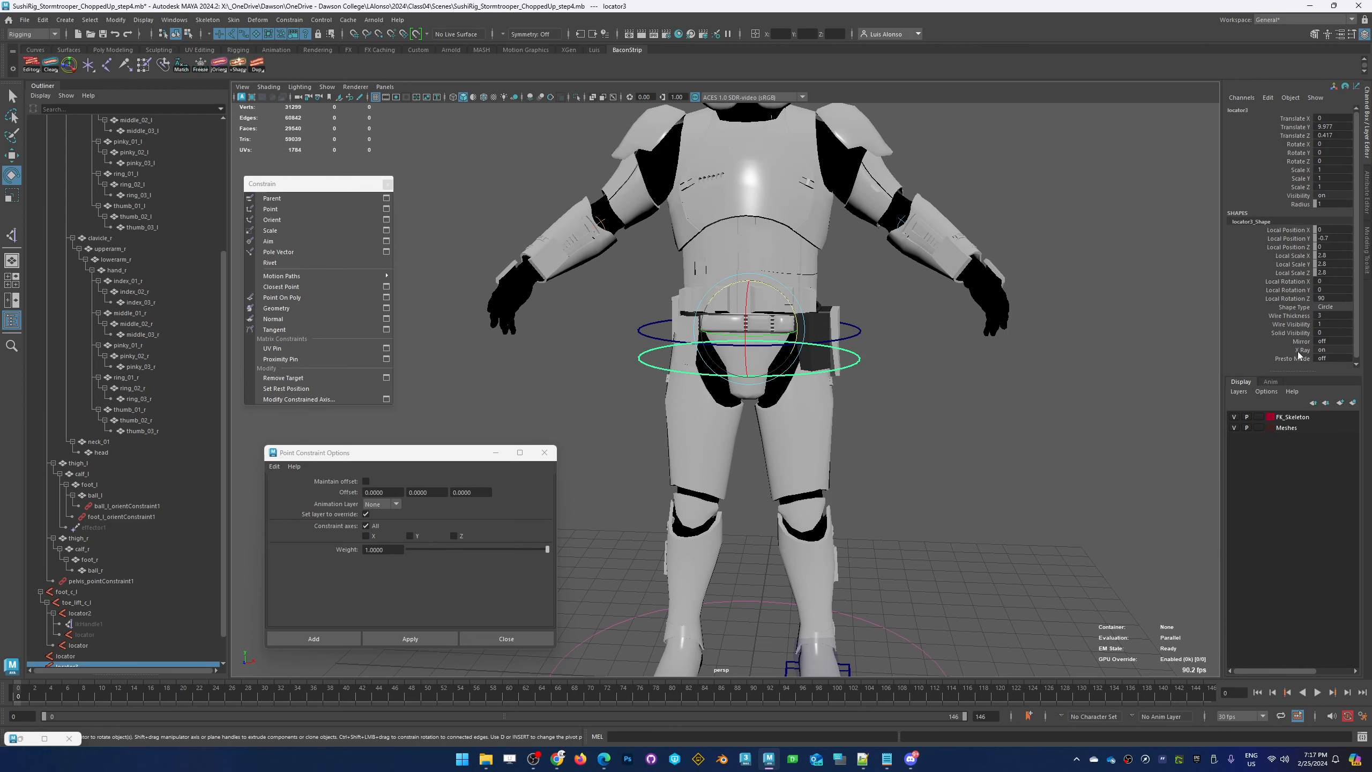
left_click(921, 406)
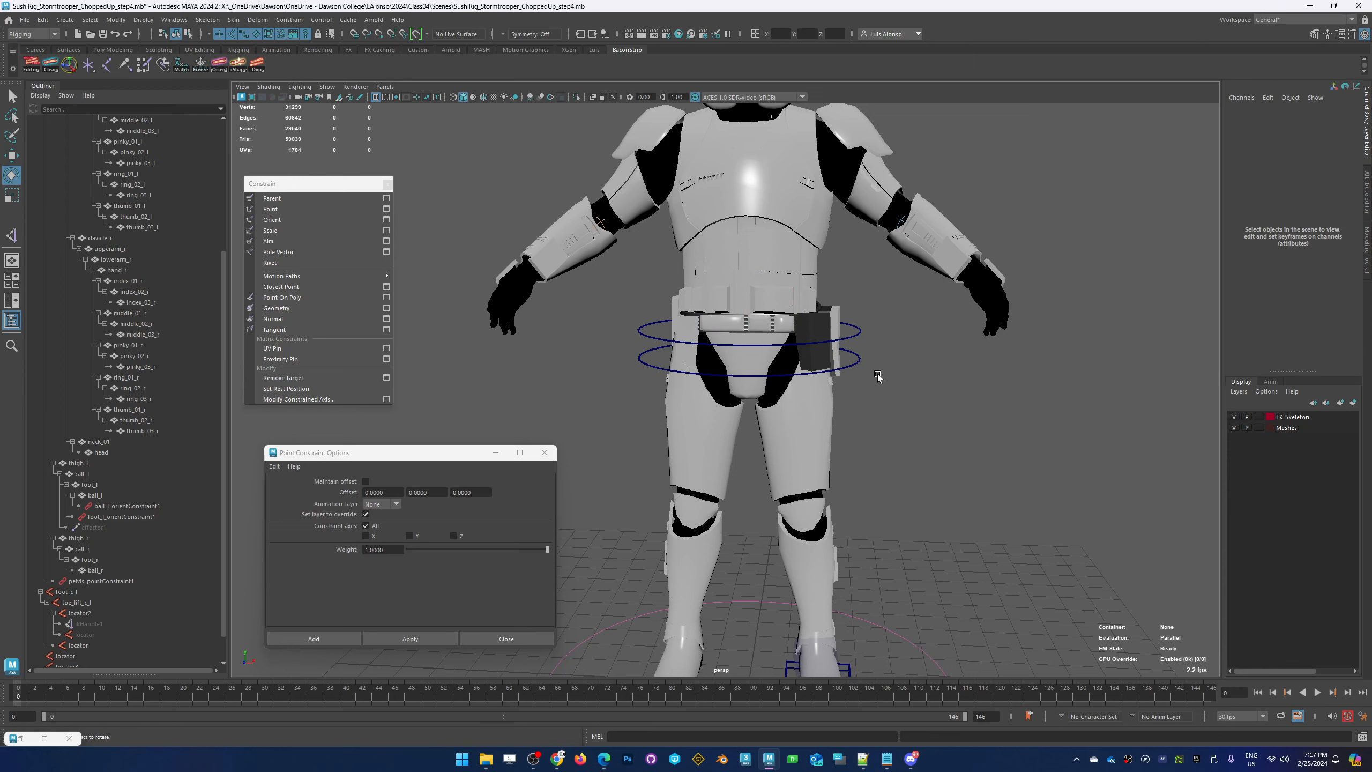
Shrink the lower hip circle by setting its Local Scale X, Y and Z to 2.39
left_click(868, 358)
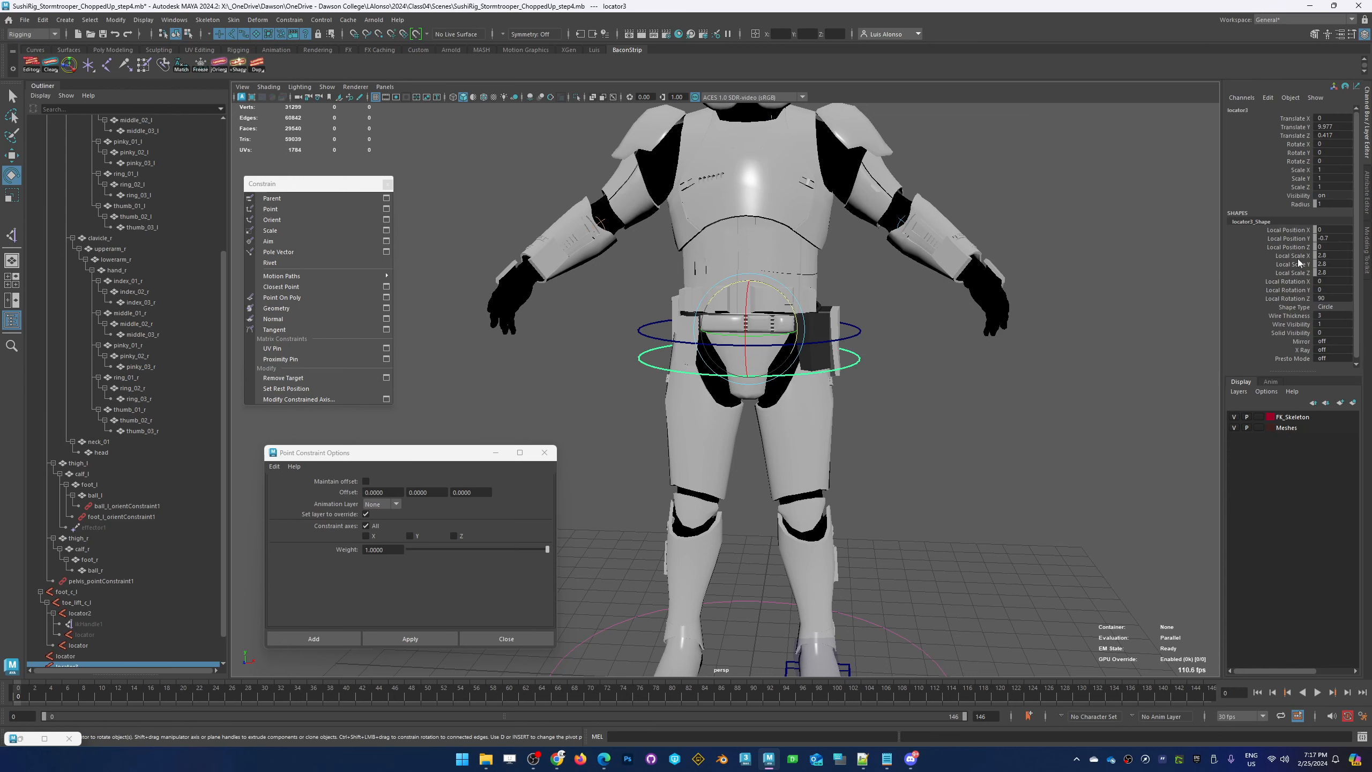
left_click_drag(1290, 255, 1286, 273)
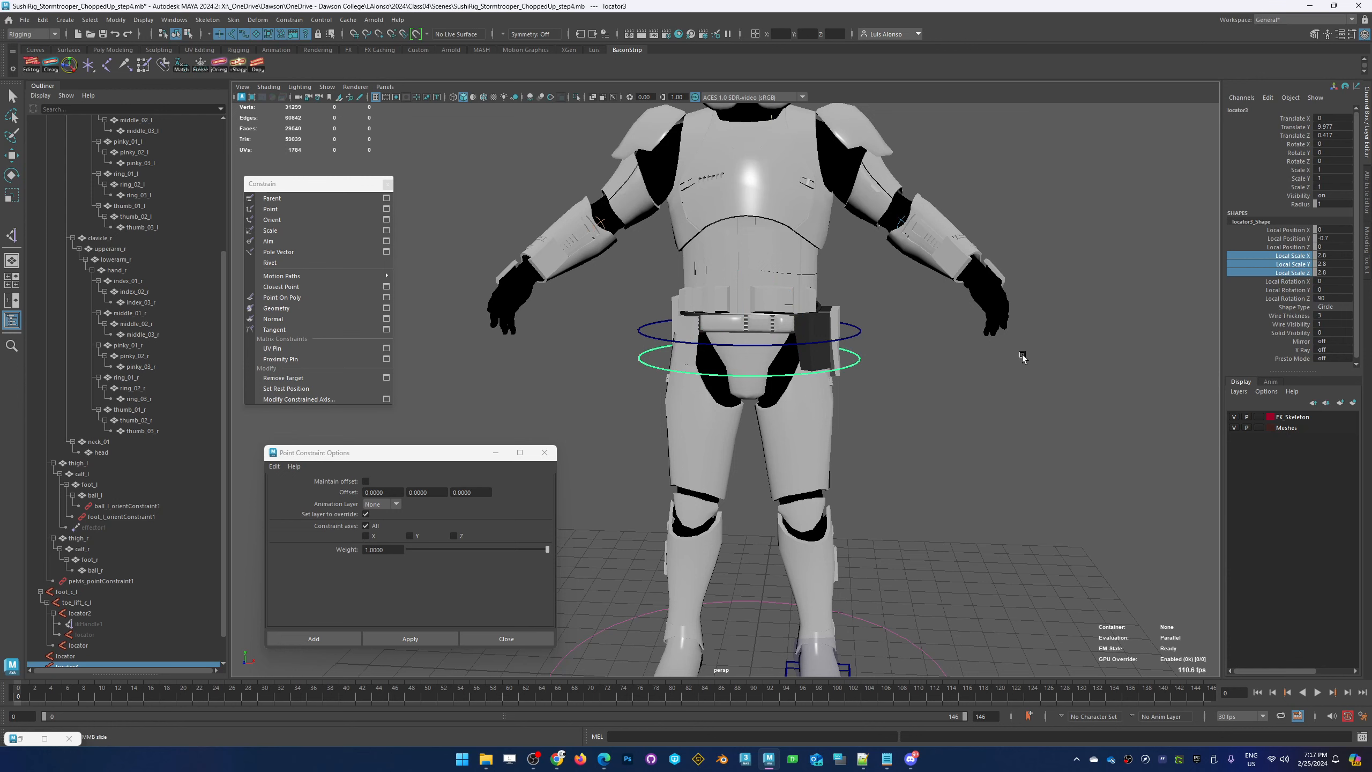
middle_click_drag(1019, 360, 1002, 359)
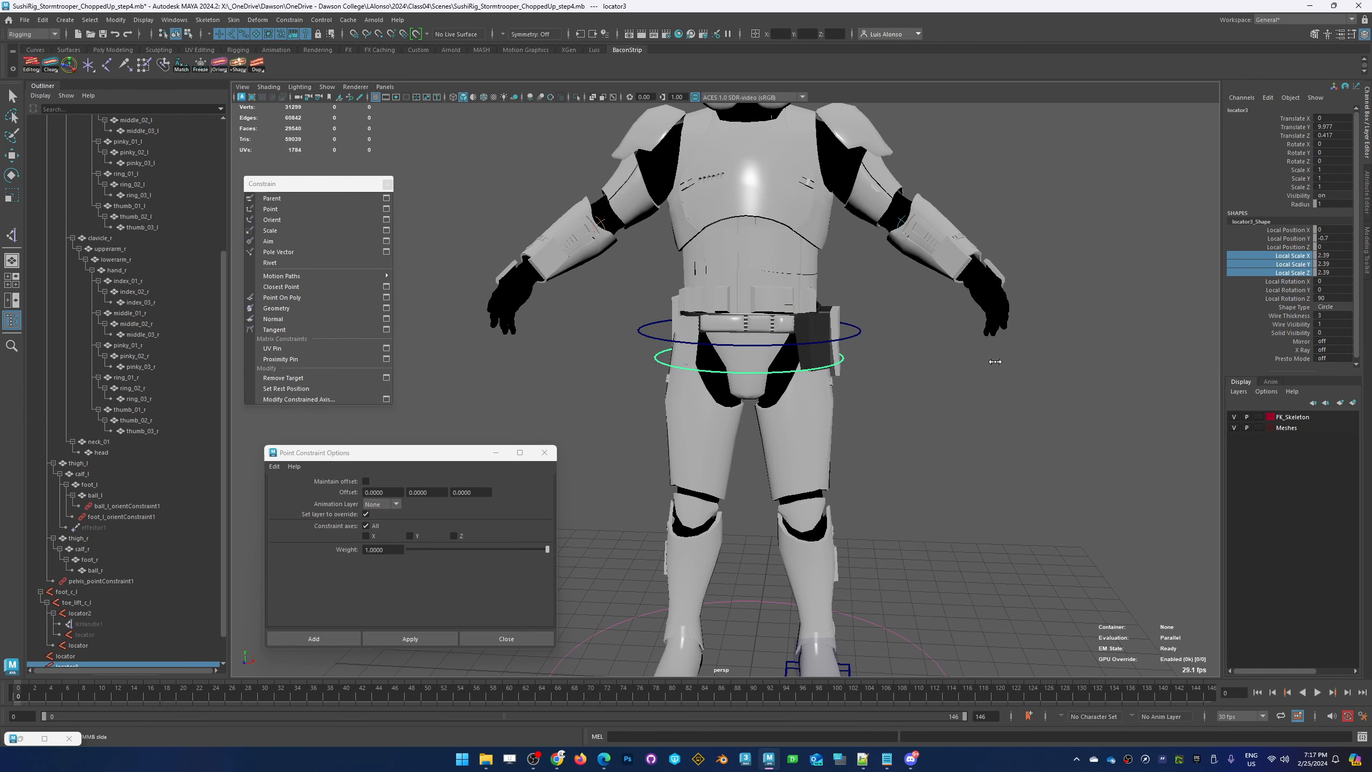
key("e")
left_click(842, 390)
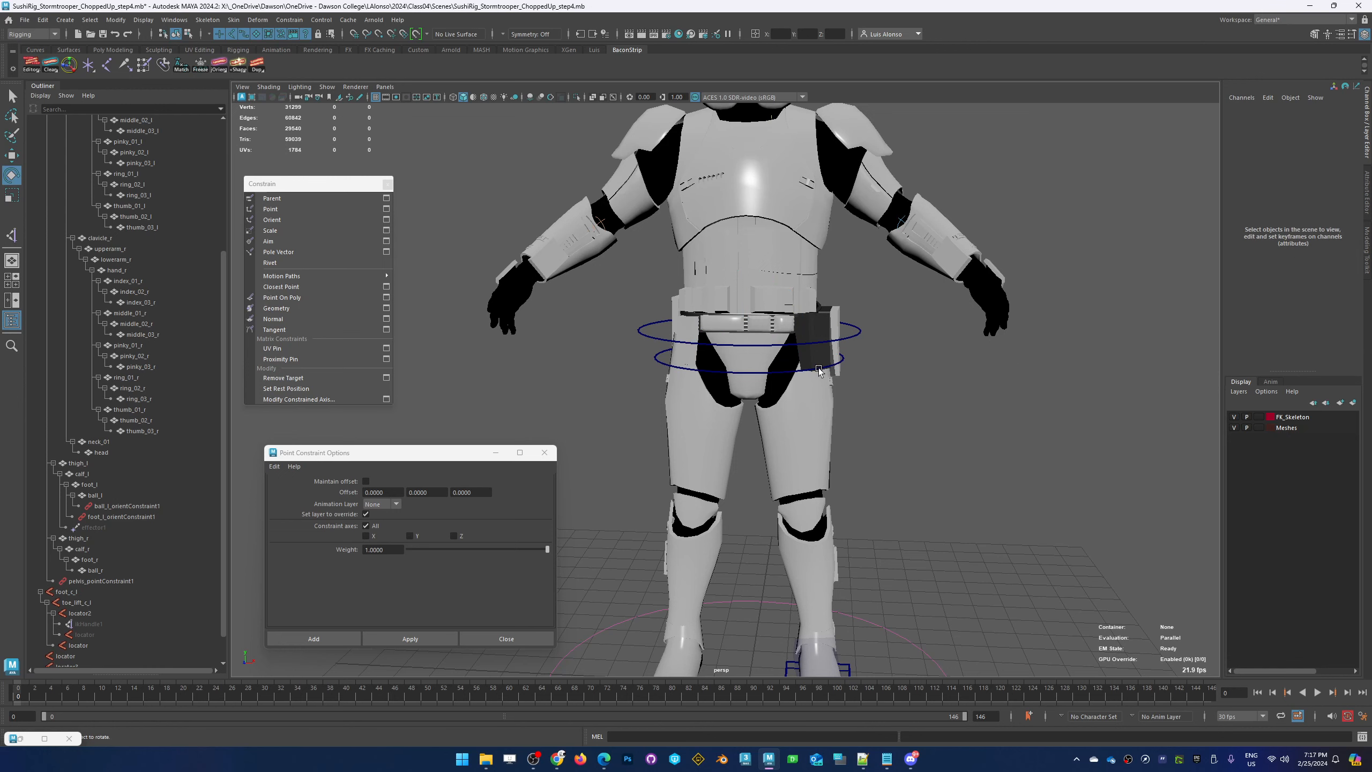
Set the wireframe color of the upper, larger hip circle to yellow
left_click(820, 370)
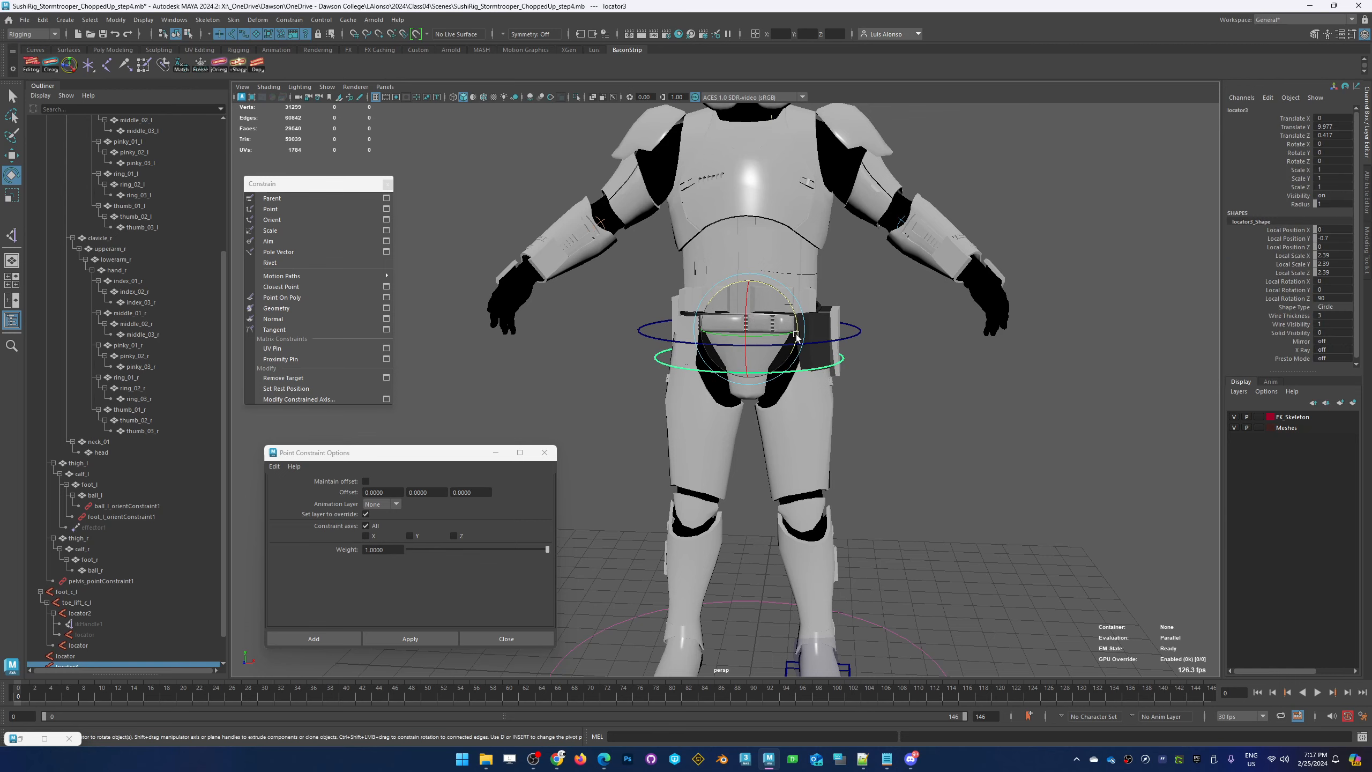
mouse_move(897, 421)
left_mouse_down("alt")
mouse_move(921, 422)
mouse_move(894, 407)
mouse_move(923, 394)
mouse_move(917, 405)
left_mouse_up("alt")
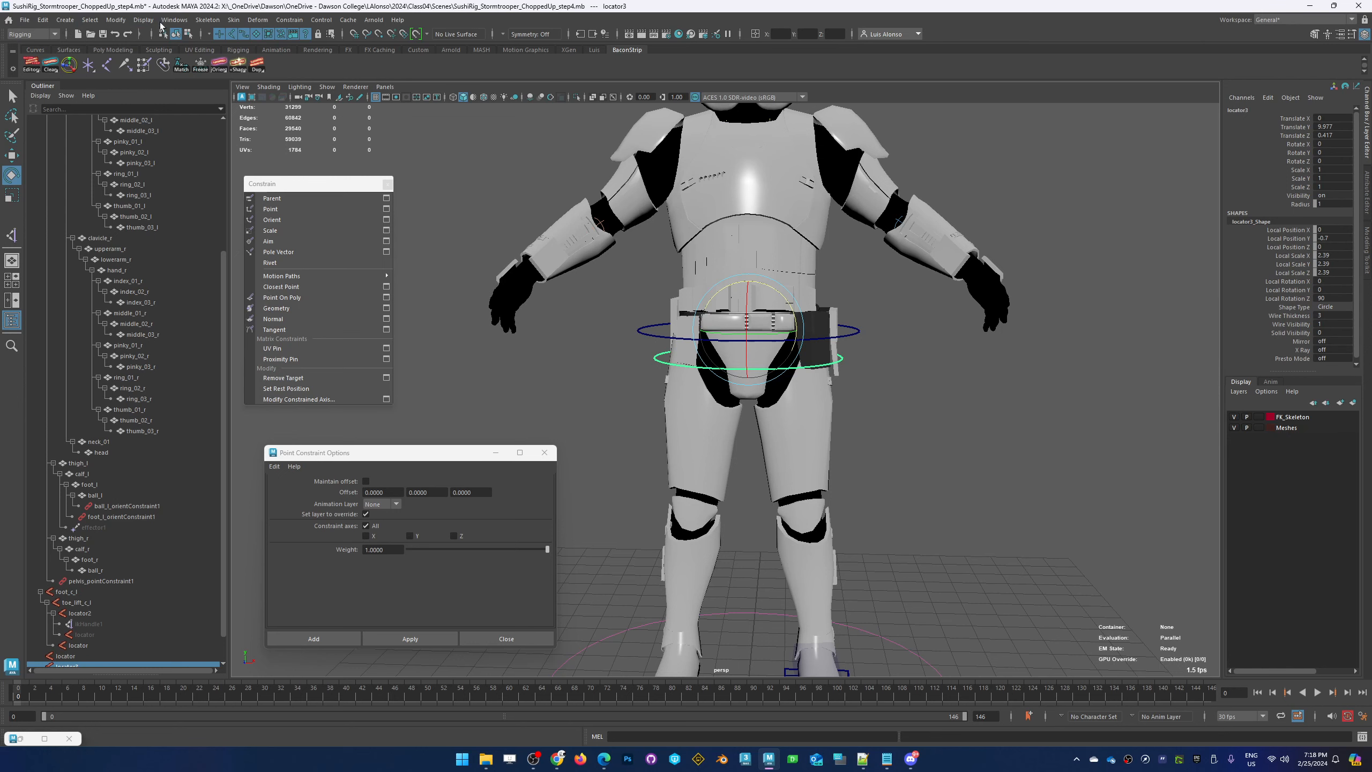
left_click(143, 21)
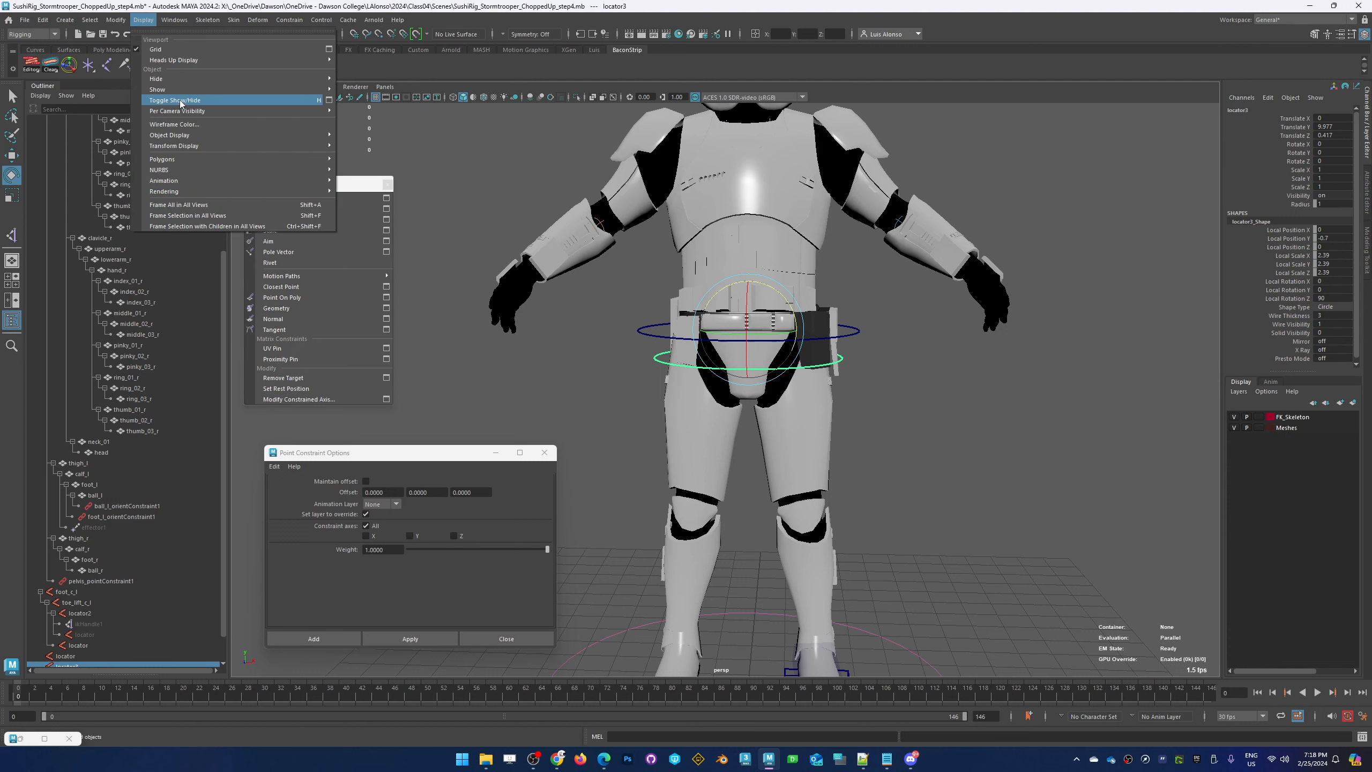
left_click(187, 125)
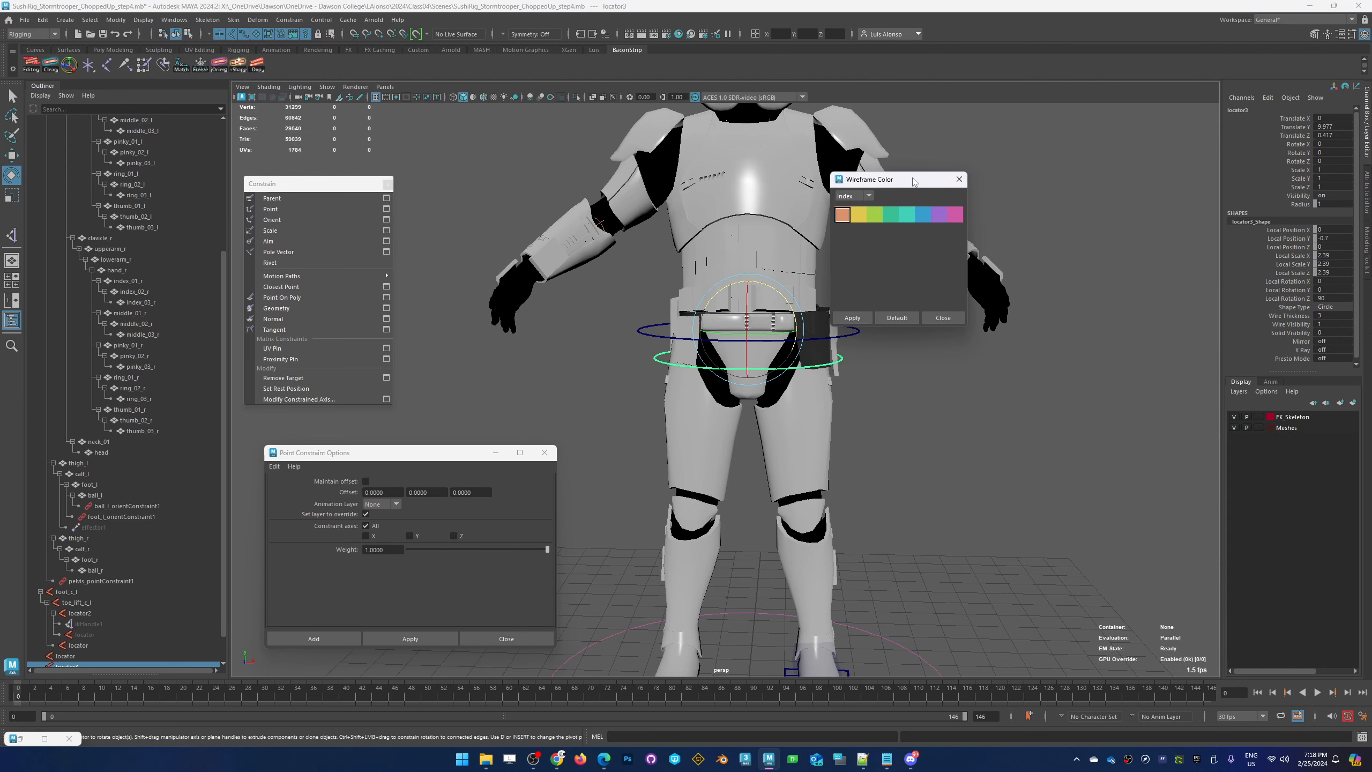
left_click_drag(908, 176, 1116, 161)
left_click(956, 410)
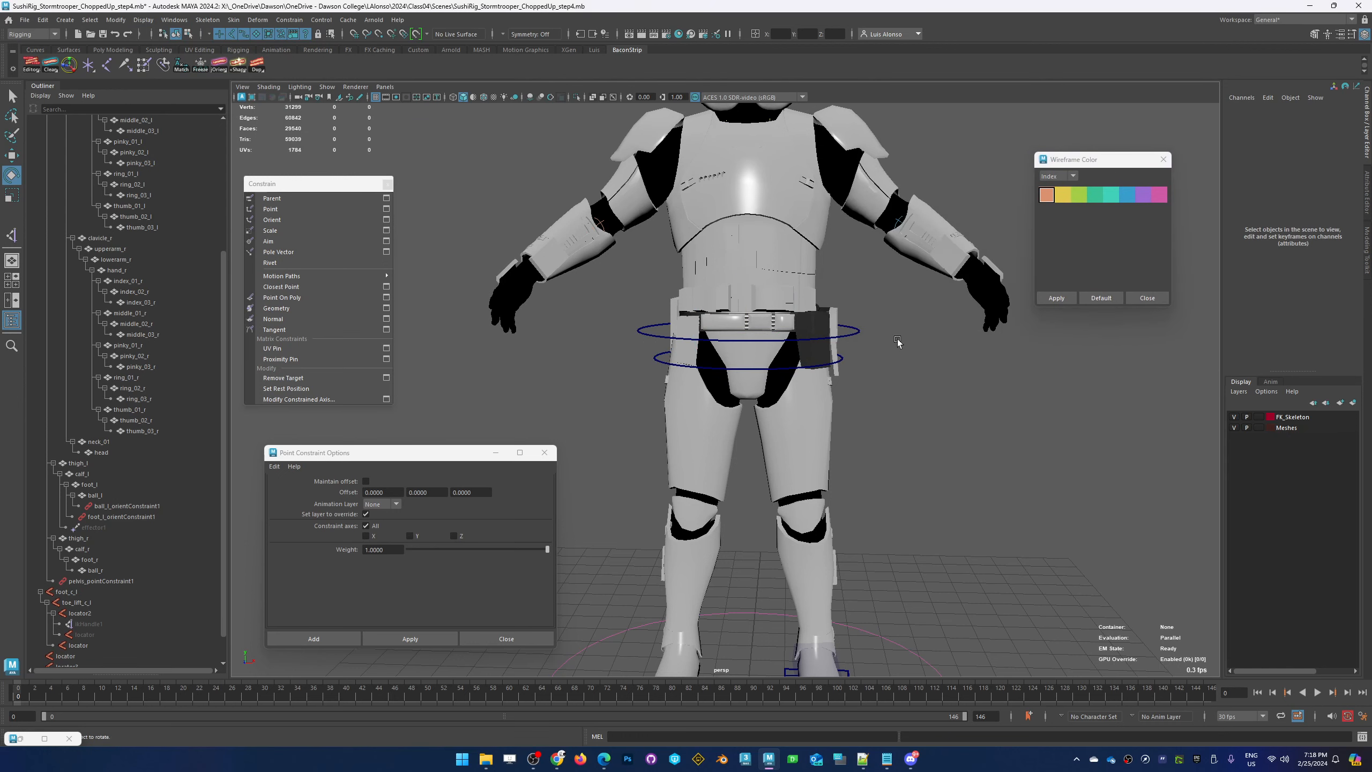
left_click(857, 335)
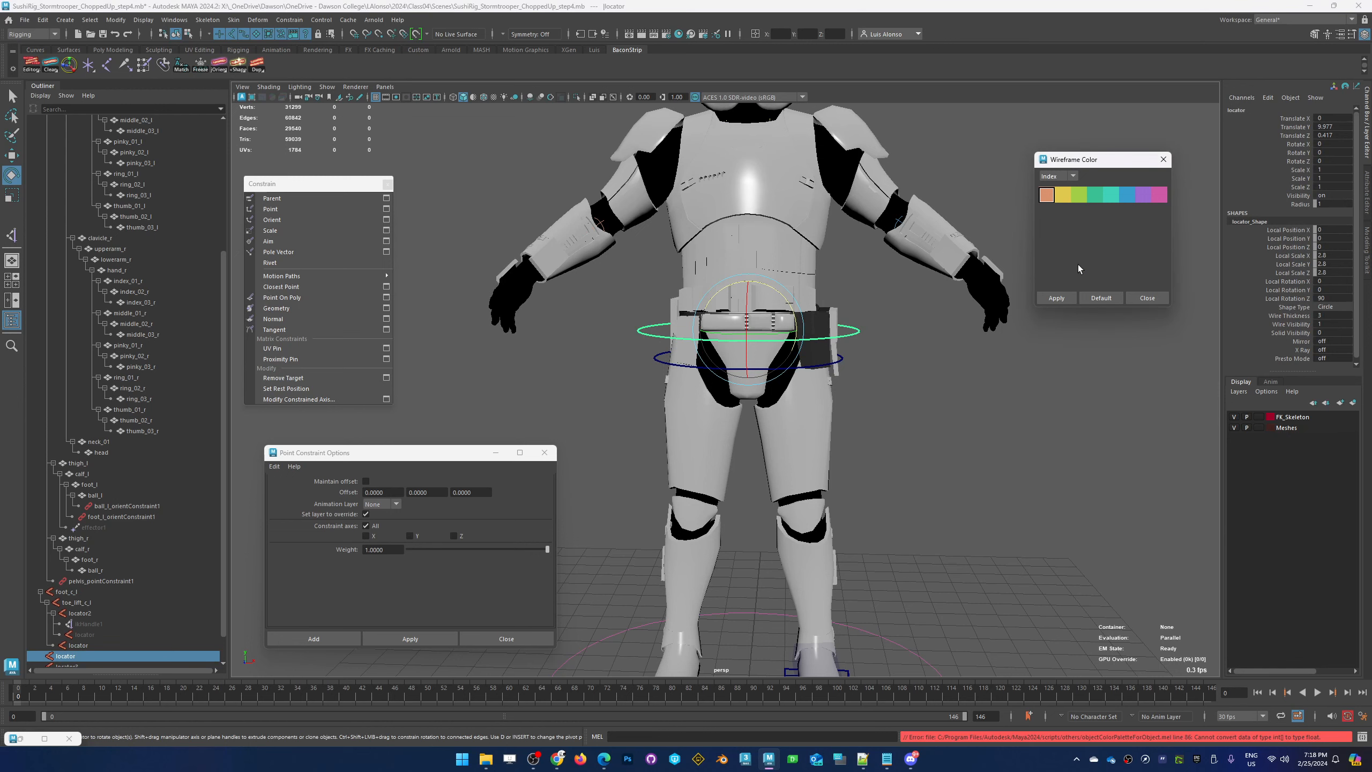
left_click(1059, 298)
left_click(886, 373)
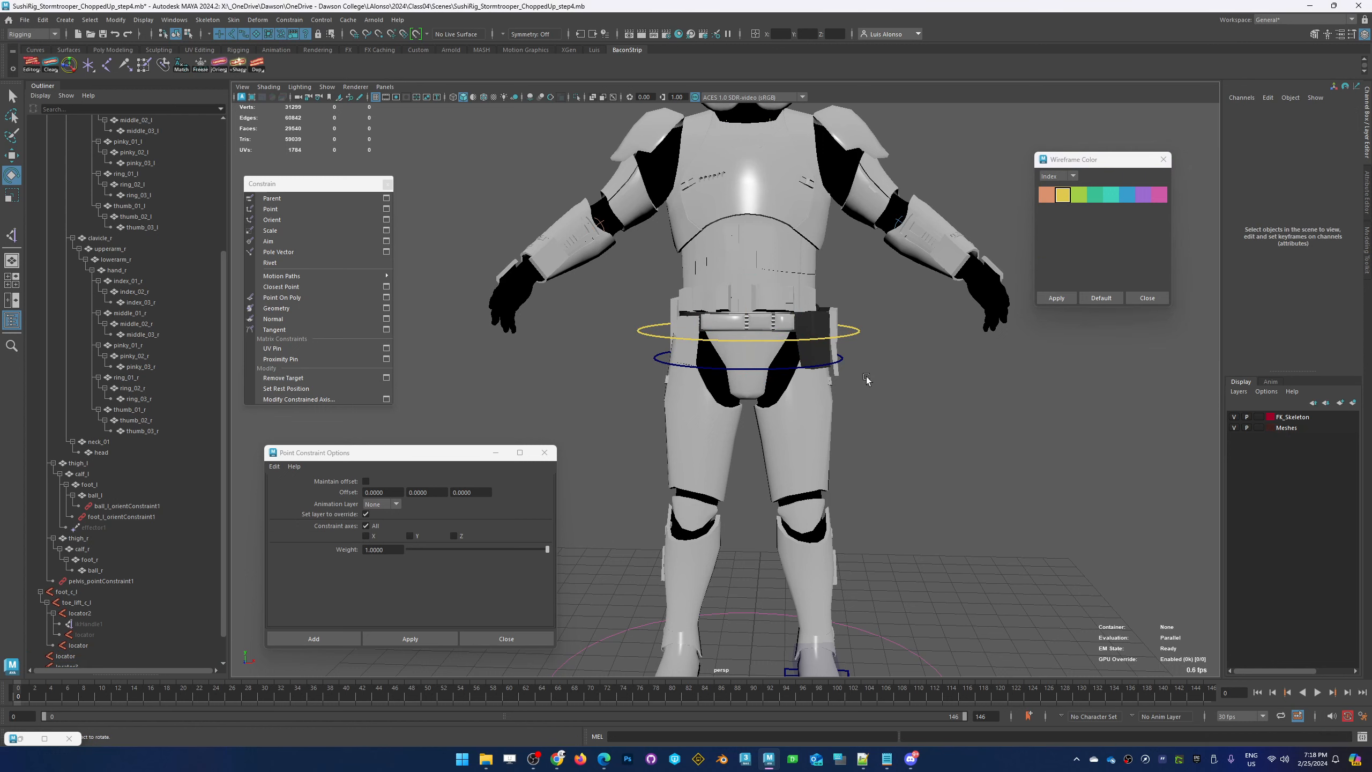
Color the lower hip circle pink and add a teal copy of it above the yellow one with Local Position Y 0.7
left_click(843, 361)
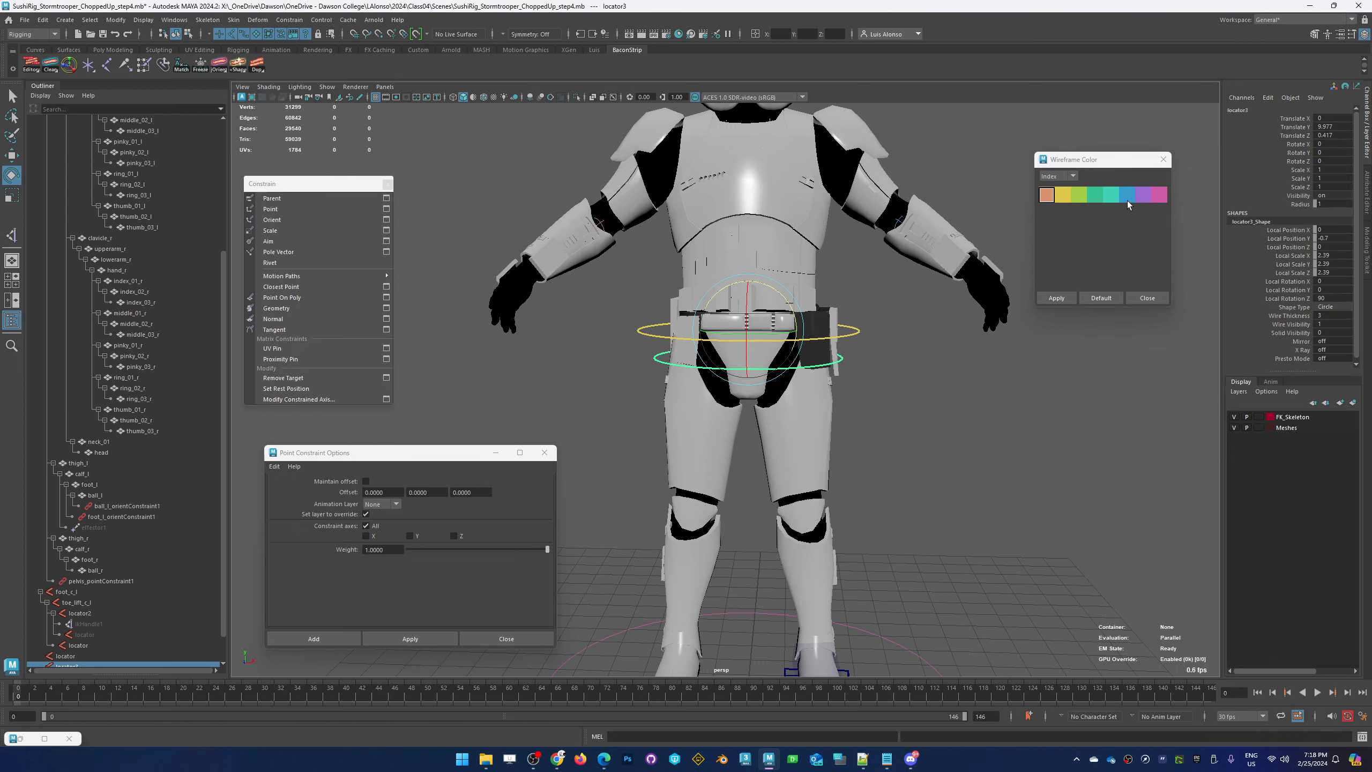
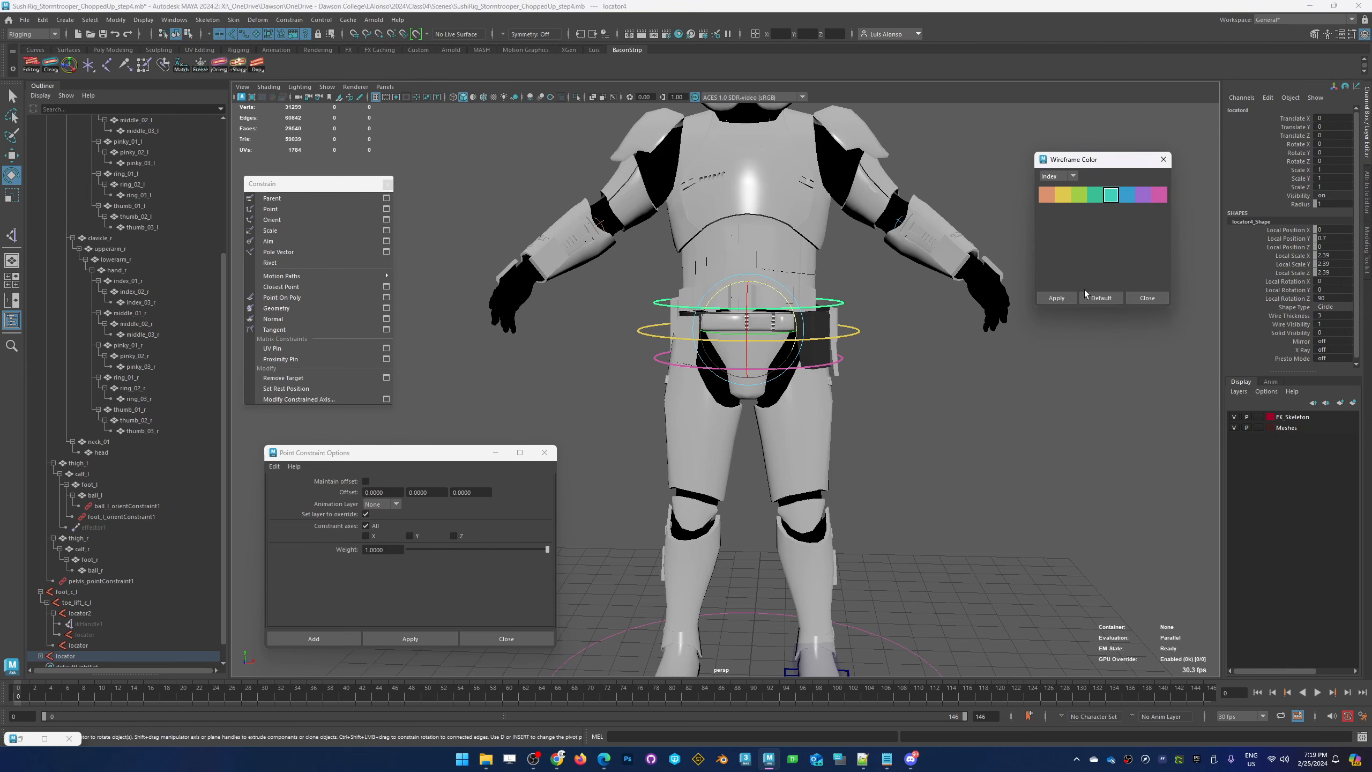
left_click(858, 457)
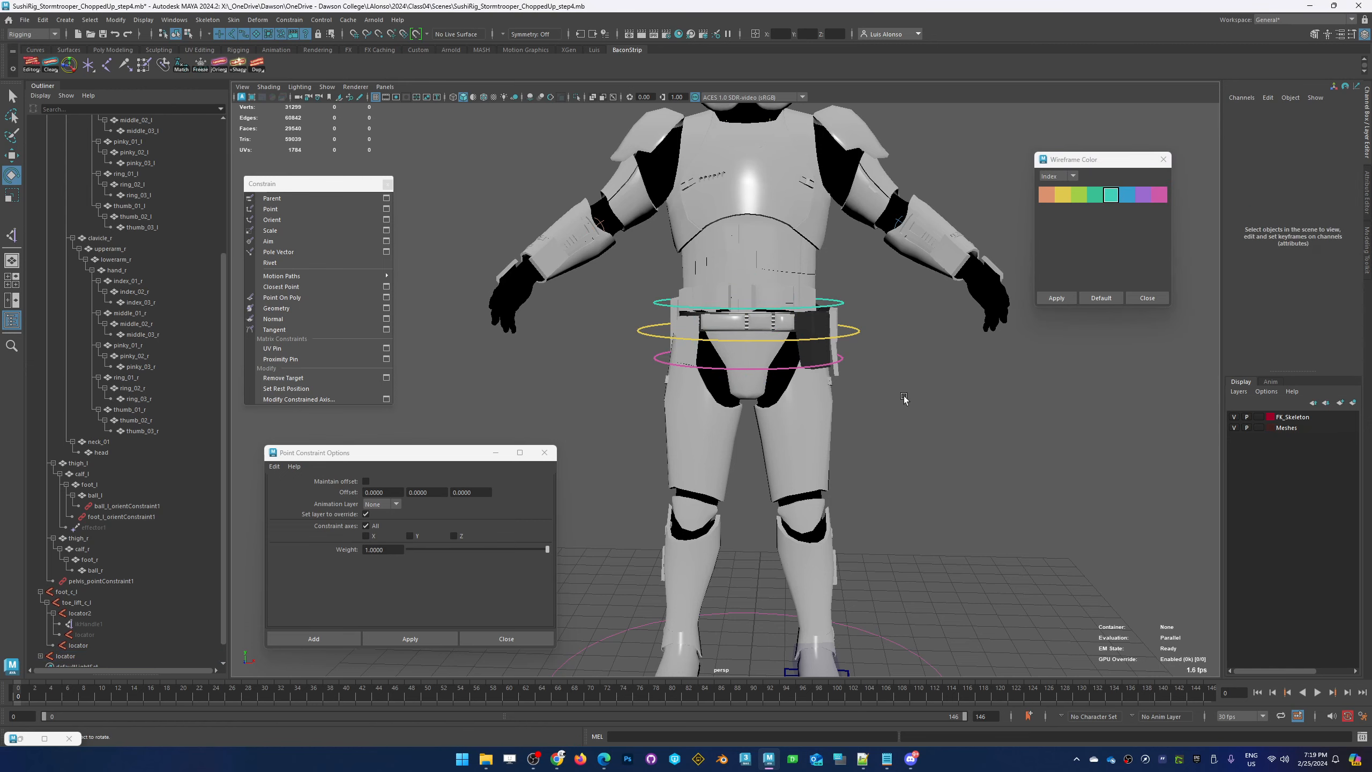
left_click_drag(904, 398, 846, 331, "alt")
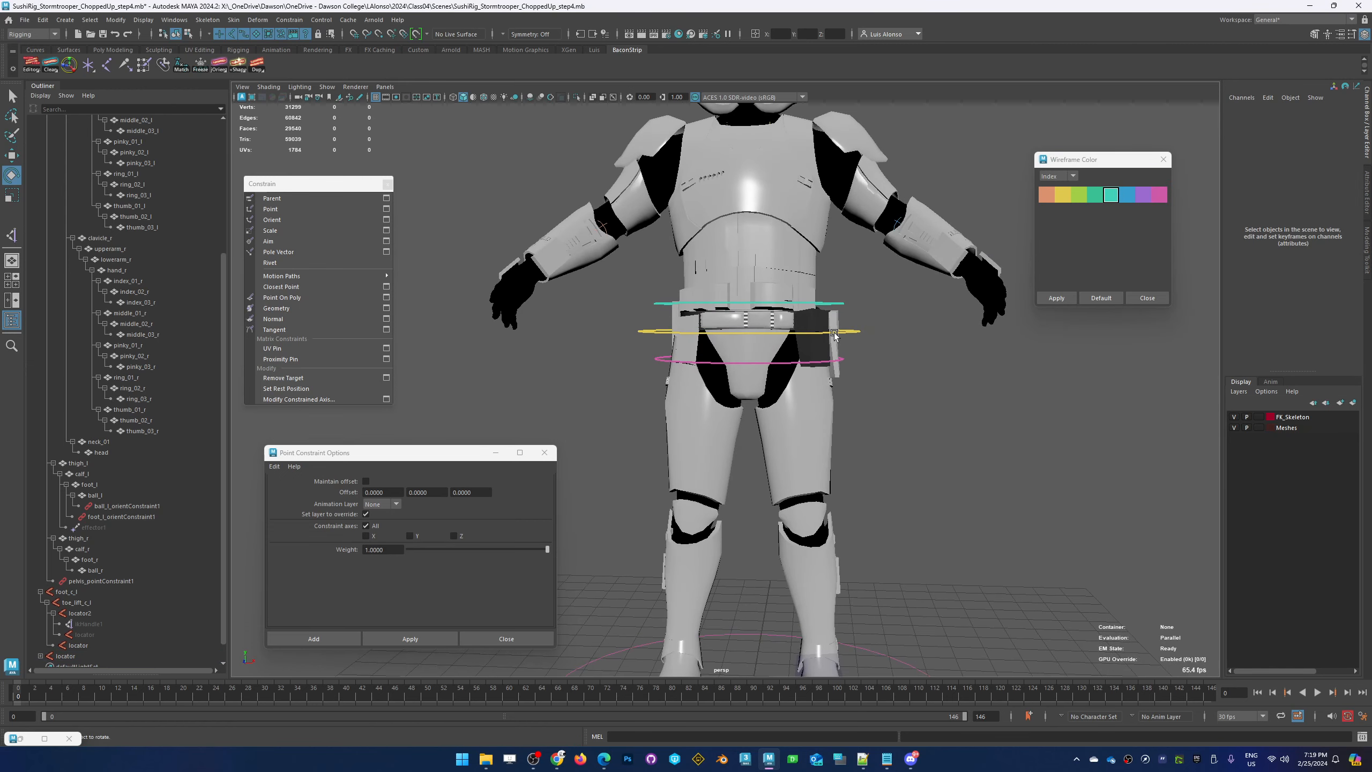
left_click_drag(913, 387, 661, 335, "alt")
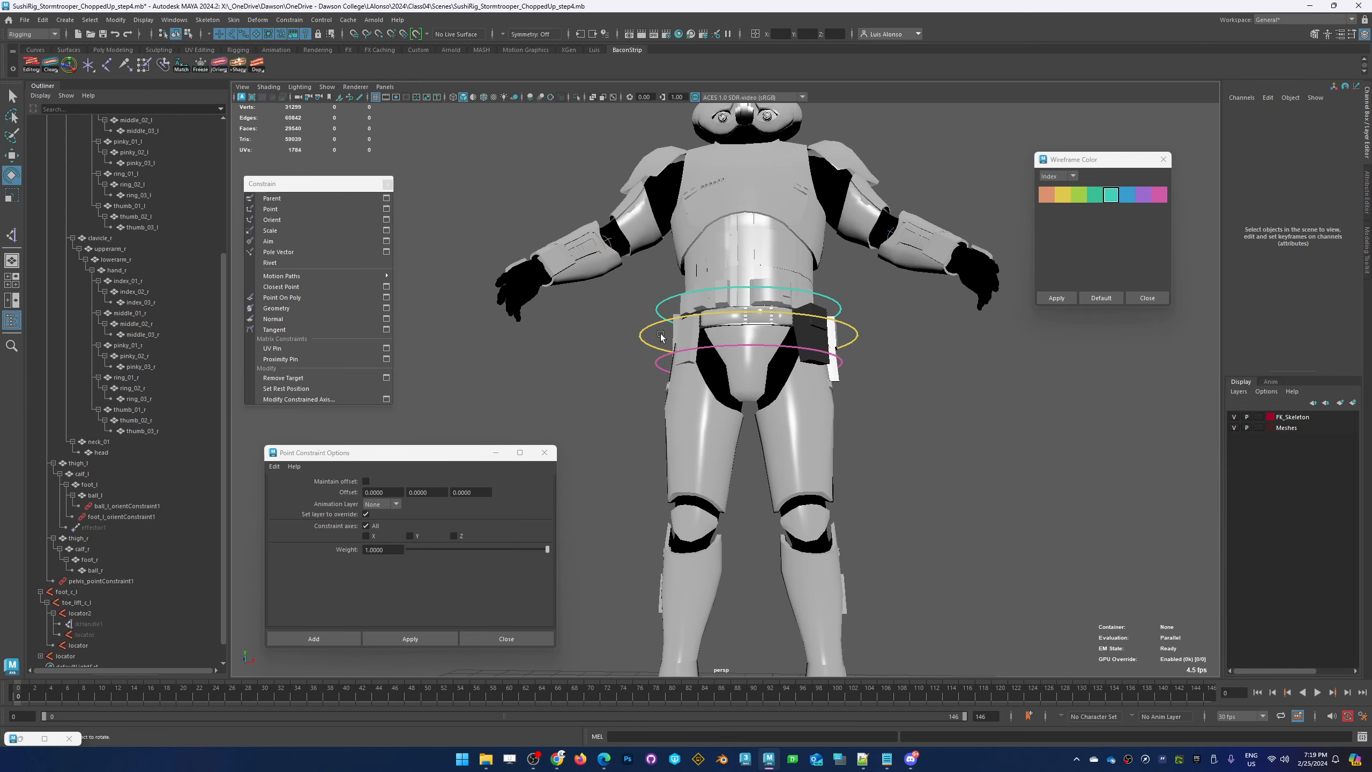
Test the box locator on the left foot by rotating it to lift the heel, and undo the rotation
left_click_drag(907, 394, 913, 426, "alt")
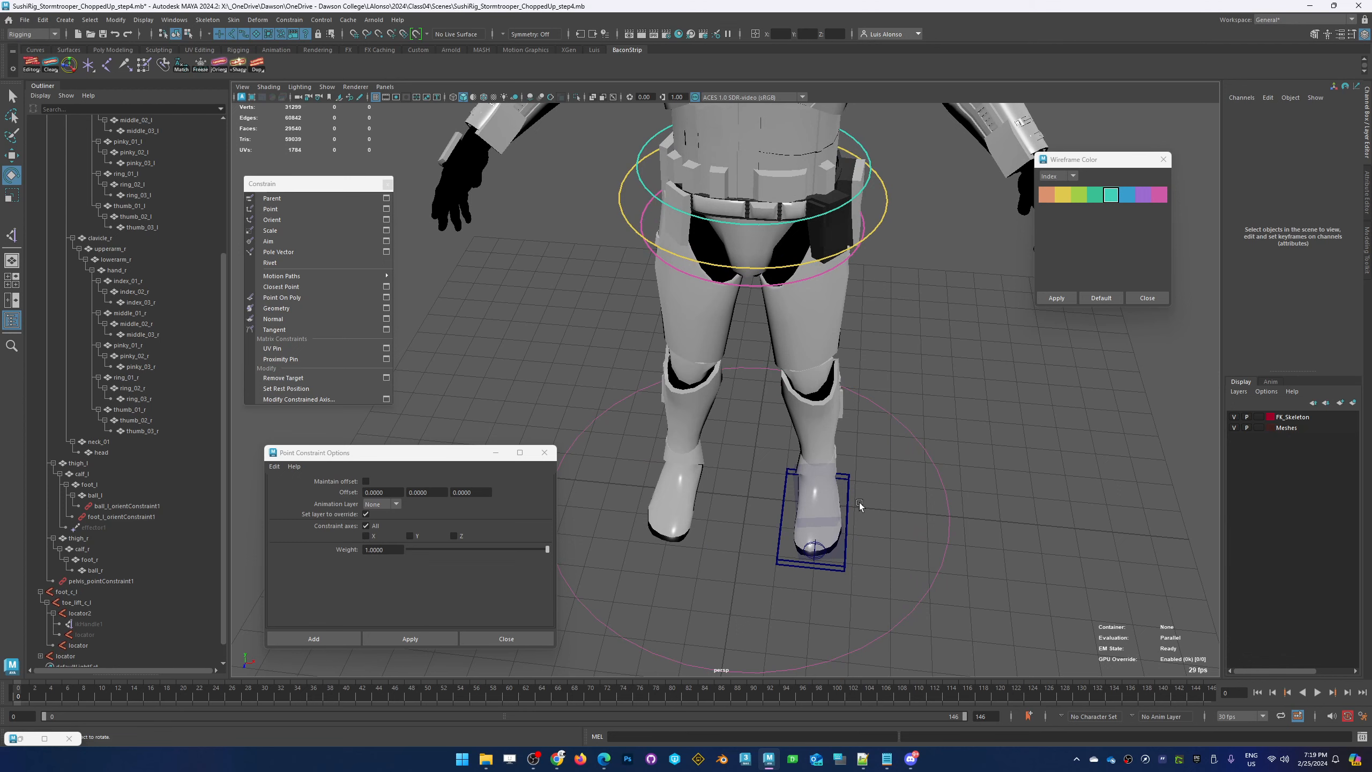
left_click(819, 503)
left_click(910, 489)
left_click(822, 474)
left_click_drag(919, 475, 1075, 408, "alt")
left_click(888, 412)
left_click(801, 503)
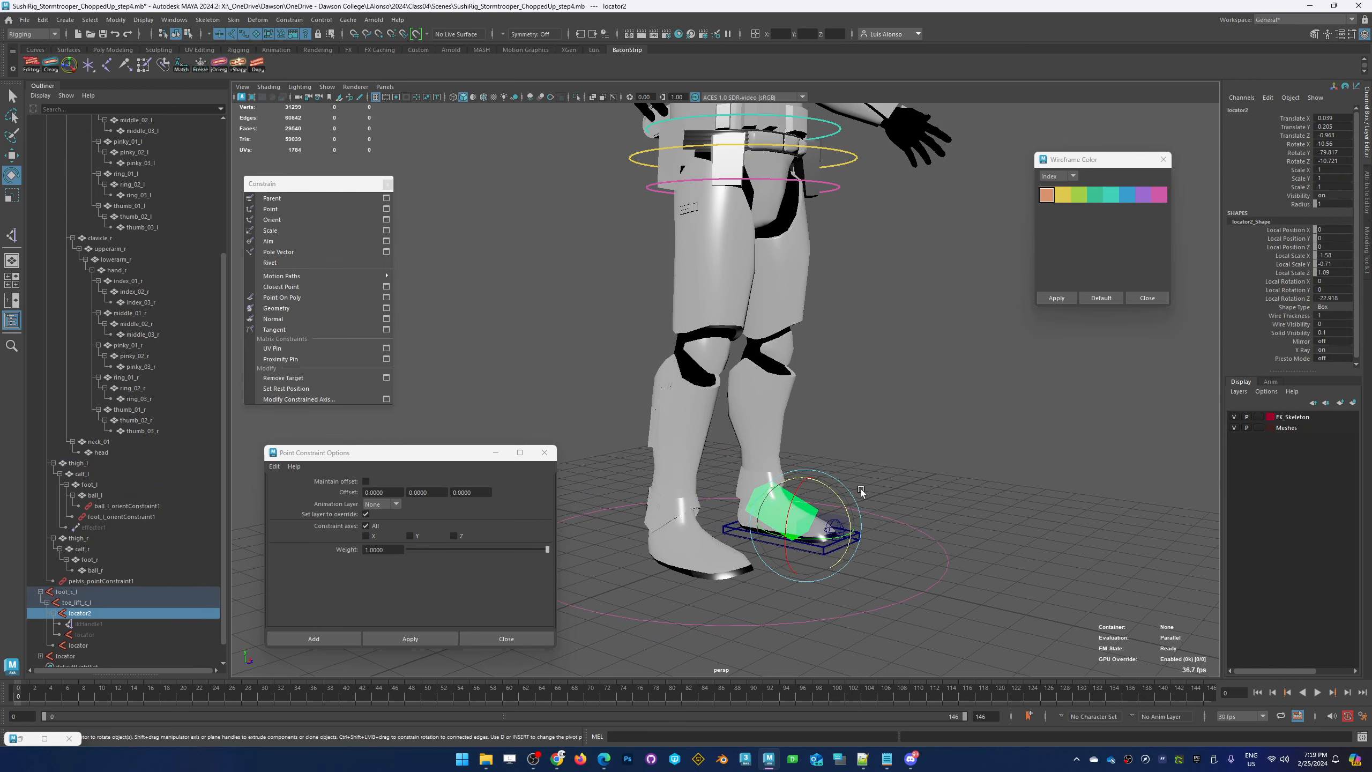
left_click_drag(829, 490, 745, 500)
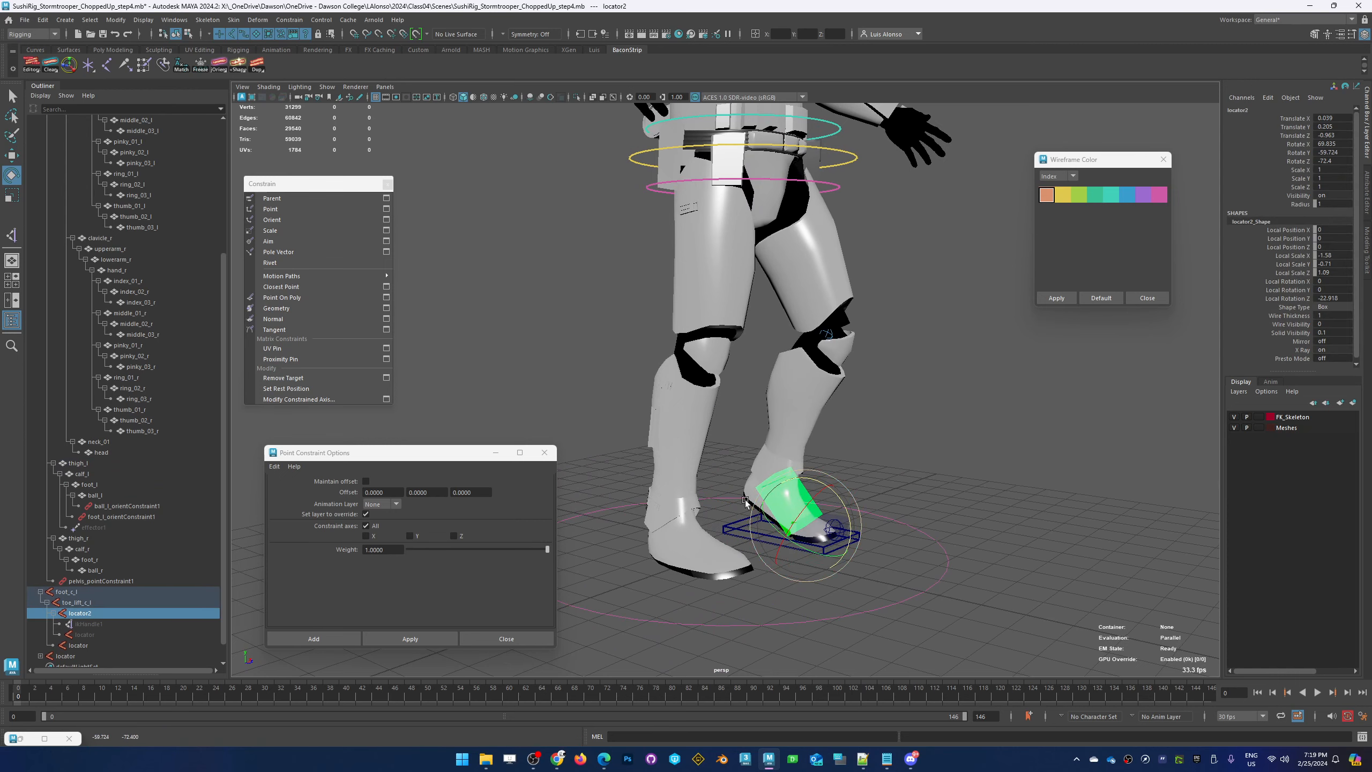
key("ctrl+z")
left_click_drag(953, 422, 845, 440, "alt")
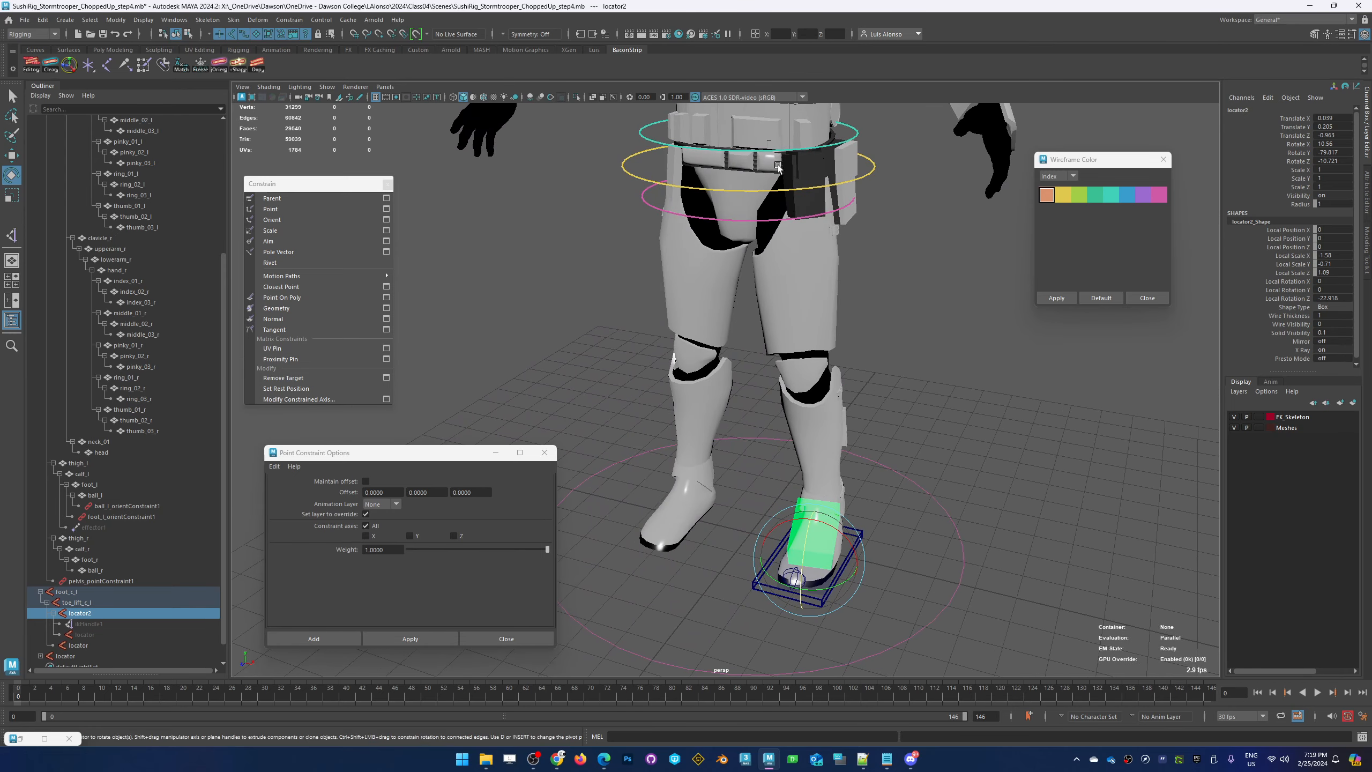
right_click_drag(790, 320, 894, 318, "alt")
middle_click_drag(819, 330, 804, 381, "alt")
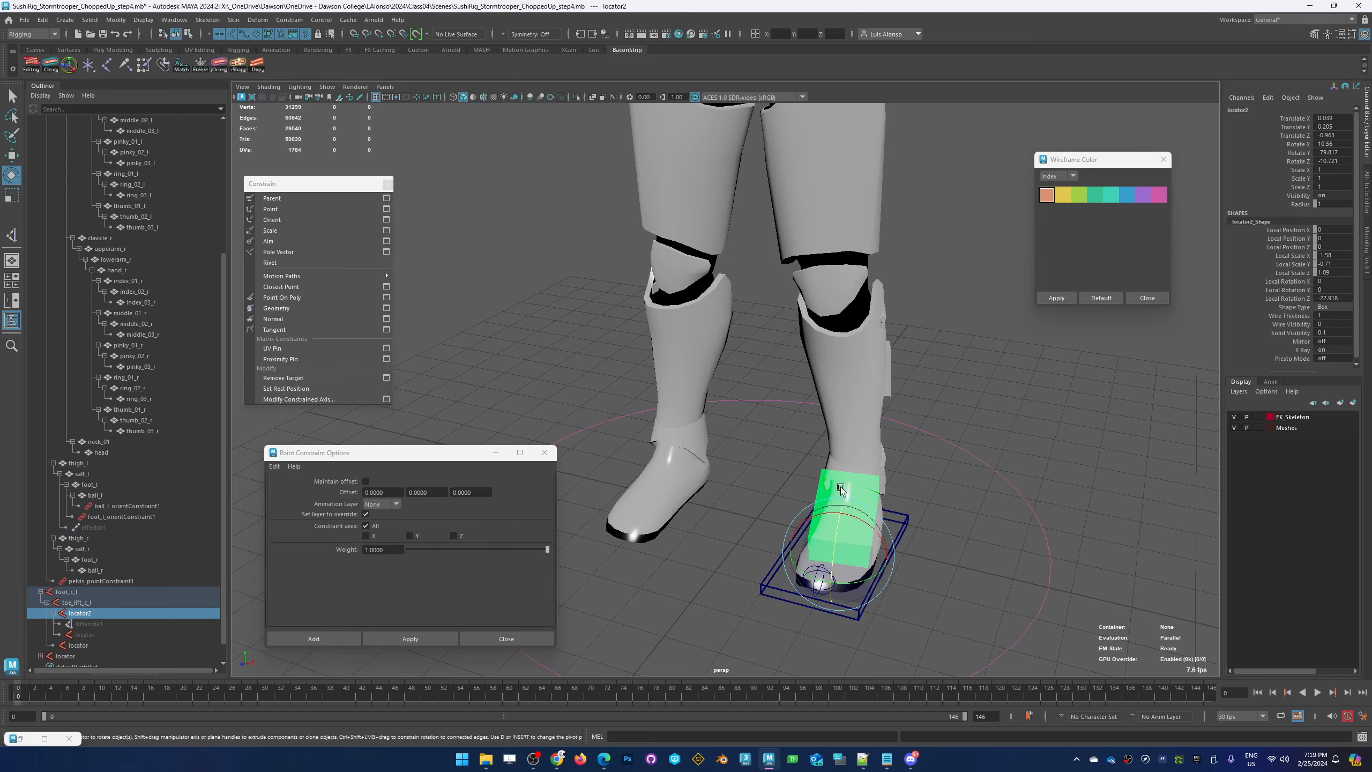
right_click_drag(808, 484, 740, 317, "alt")
left_click_drag(740, 317, 901, 366, "alt")
left_click(901, 367)
Test-rotate the teal, pink and yellow hip circles in turn, undoing each rotation
left_click_drag(894, 250, 778, 333, "alt")
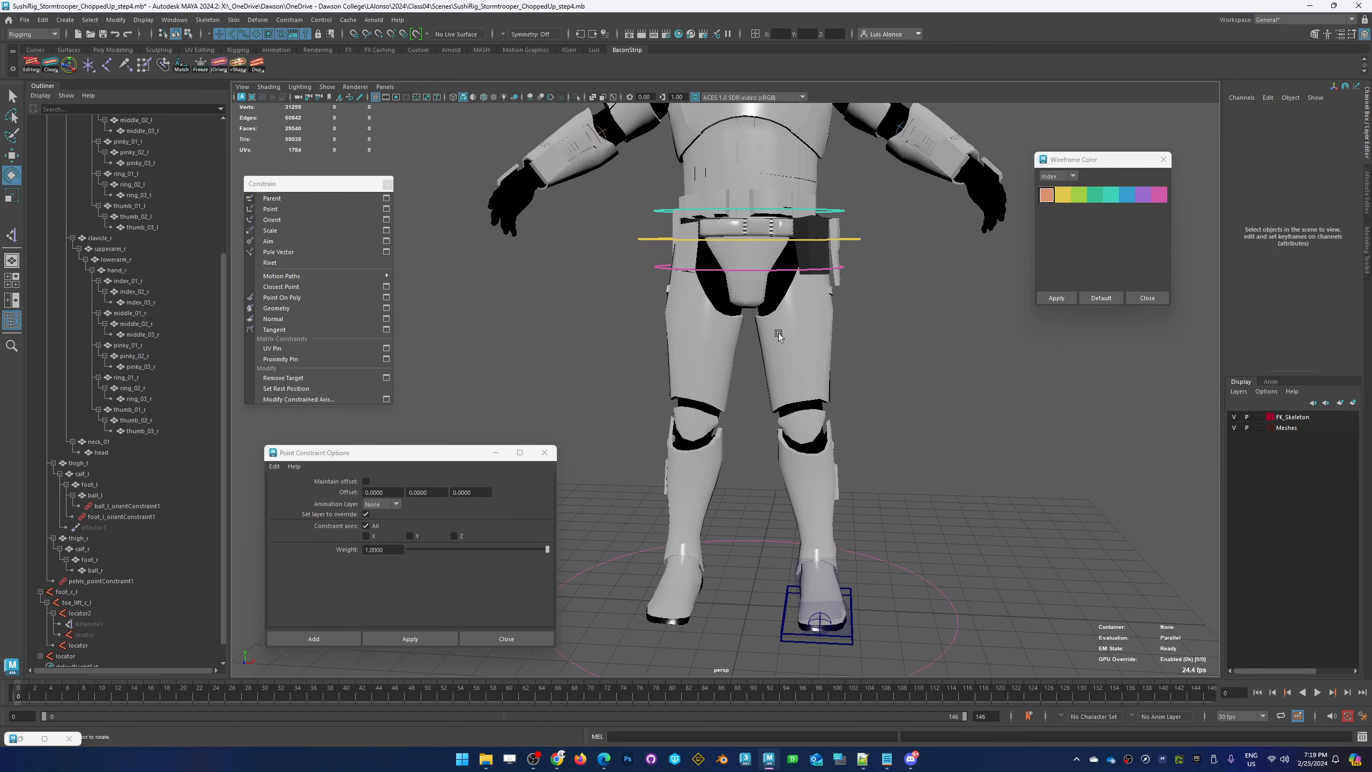
left_click(843, 209)
left_click_drag(787, 221, 786, 203)
key("ctrl+z")
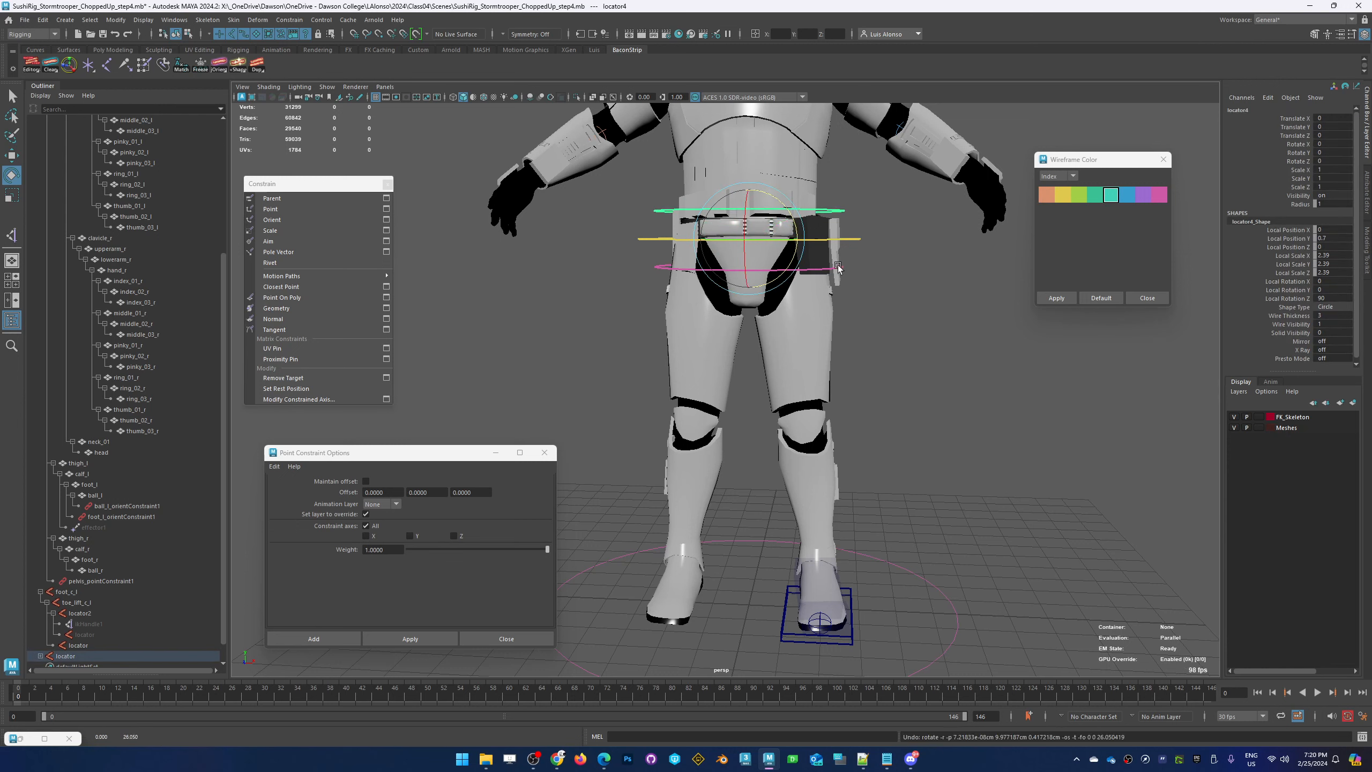
left_click(846, 271)
left_click(802, 269)
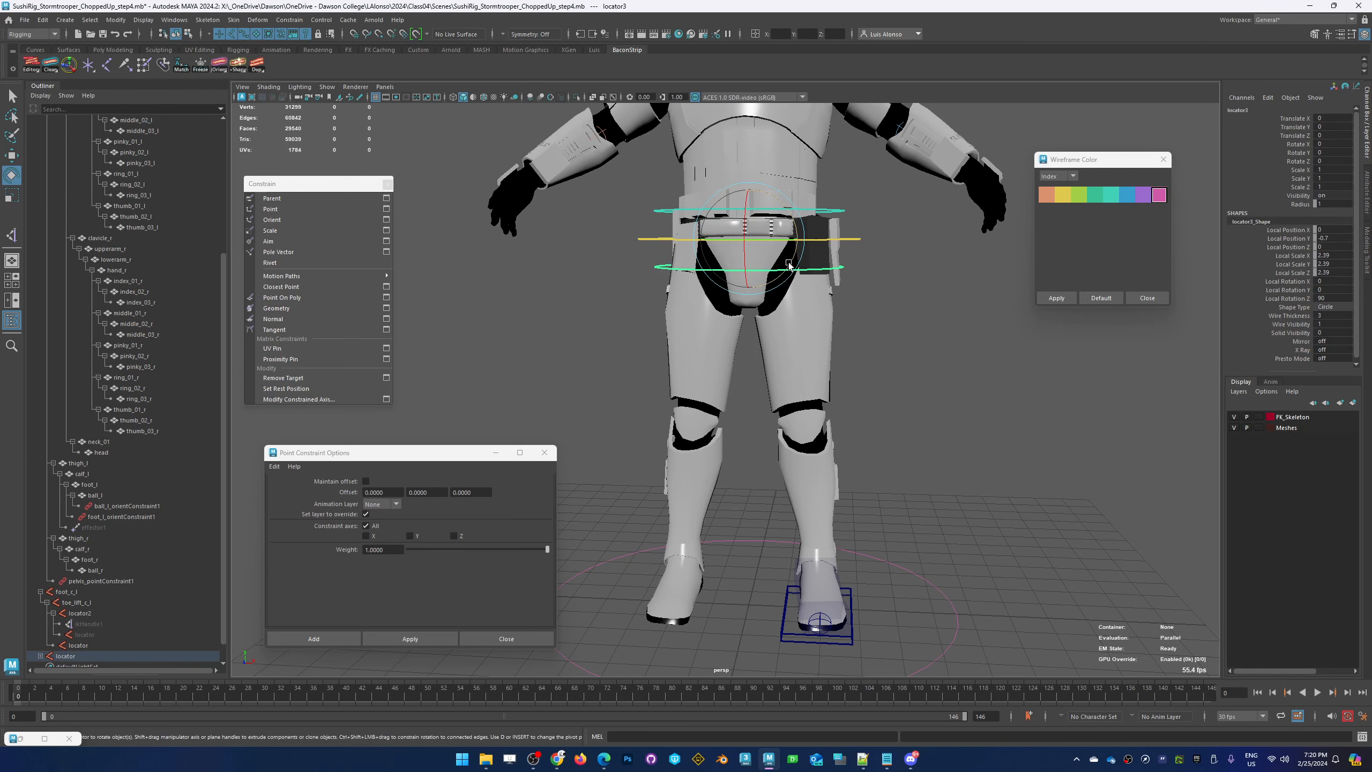
left_click_drag(790, 265, 778, 309)
key("ctrl+z")
left_click(885, 255)
left_click(855, 239)
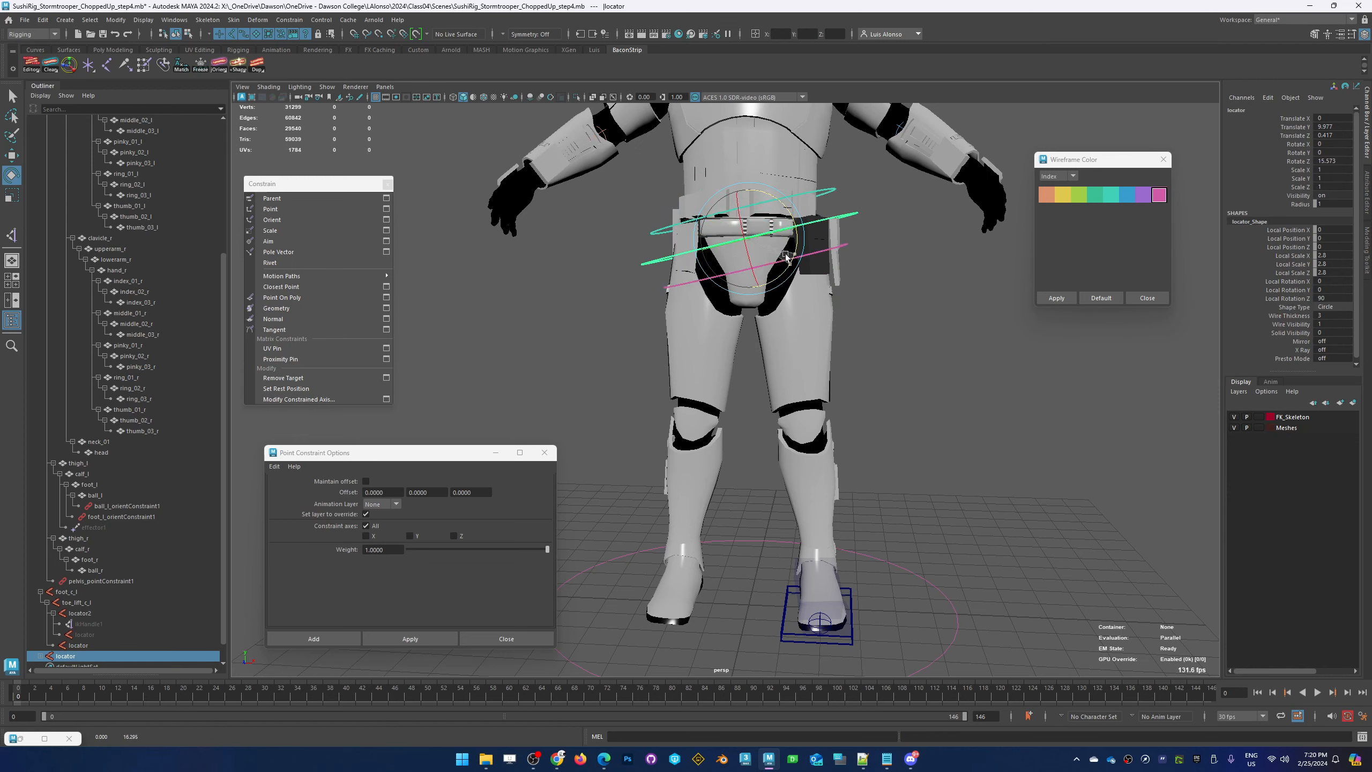
key("ctrl+z")
left_click(875, 319)
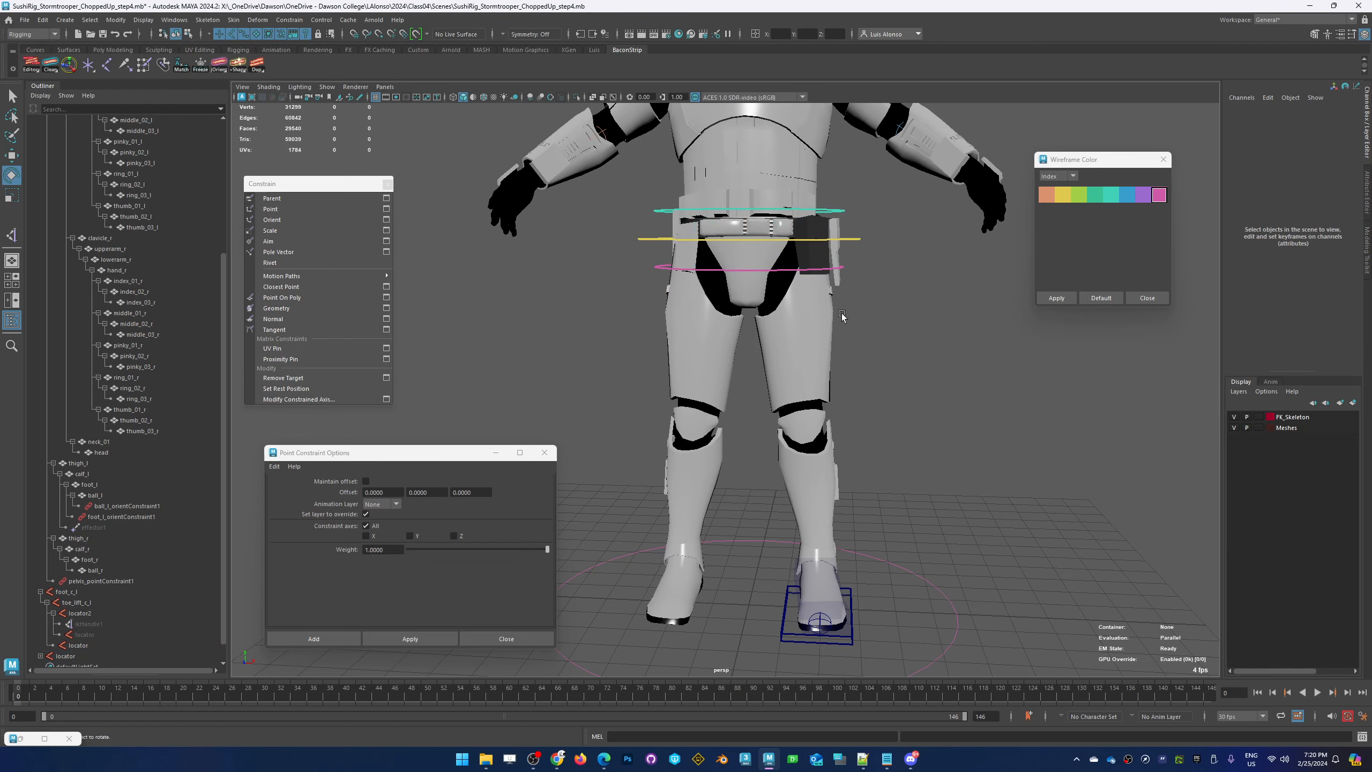
Orient-constrain the pelvis joint to the pink hip circle with Maintain Offset enabled
scroll(762, 271, "up", 5)
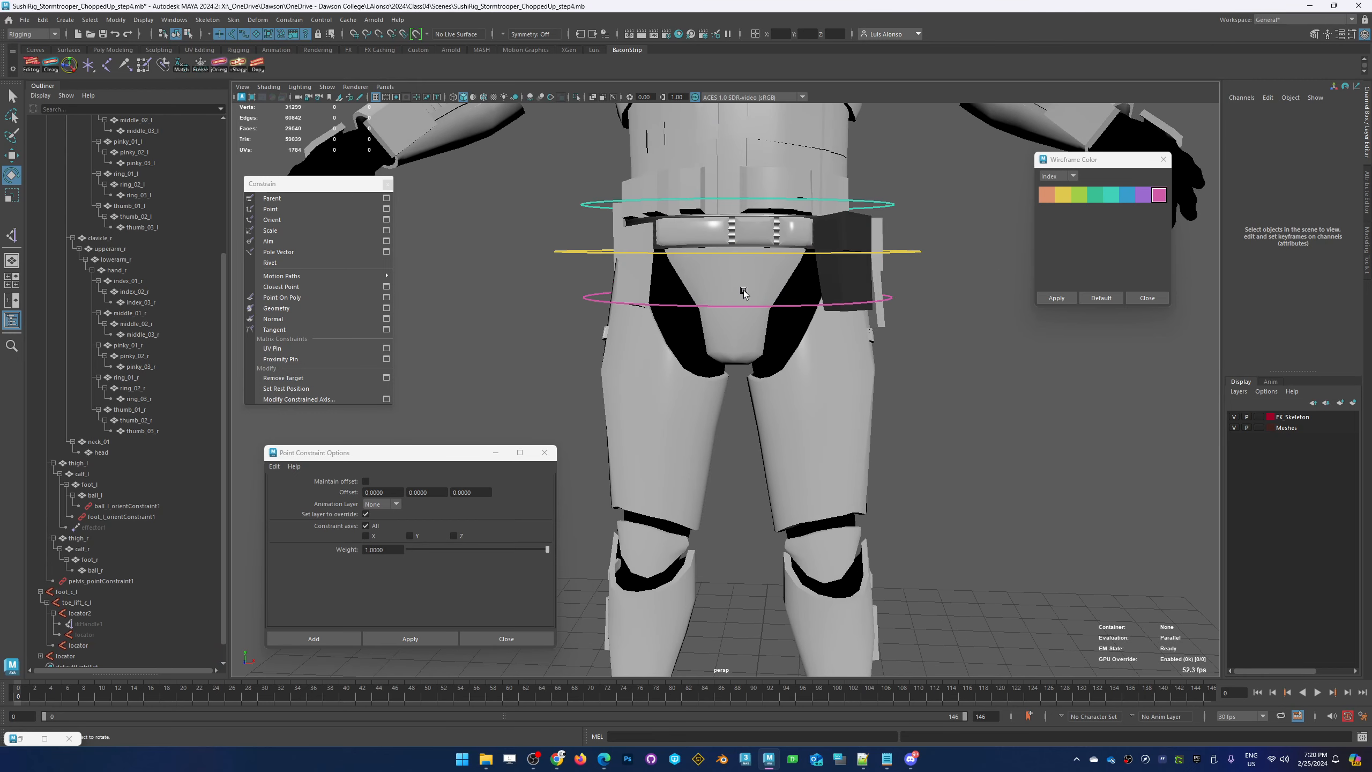
left_click(797, 312)
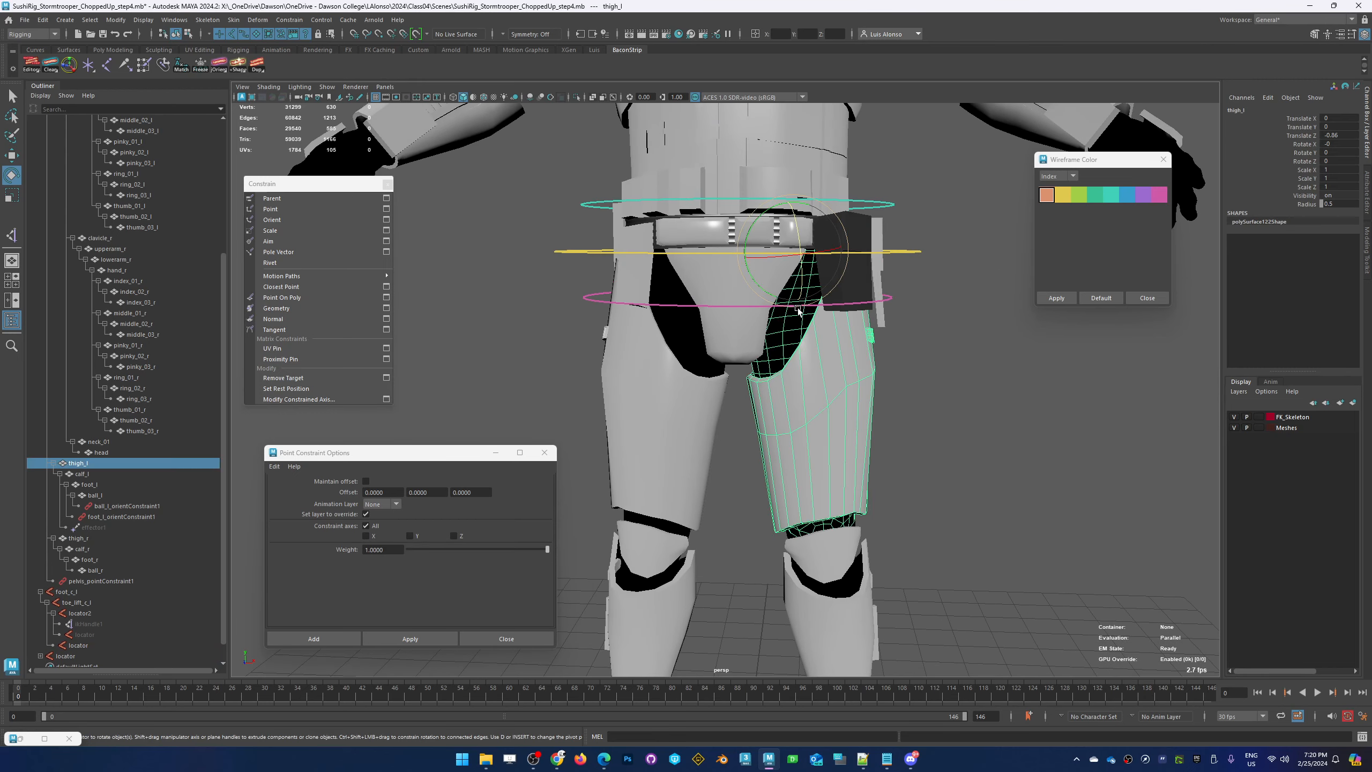
left_click(582, 299)
left_click(675, 273, "shift")
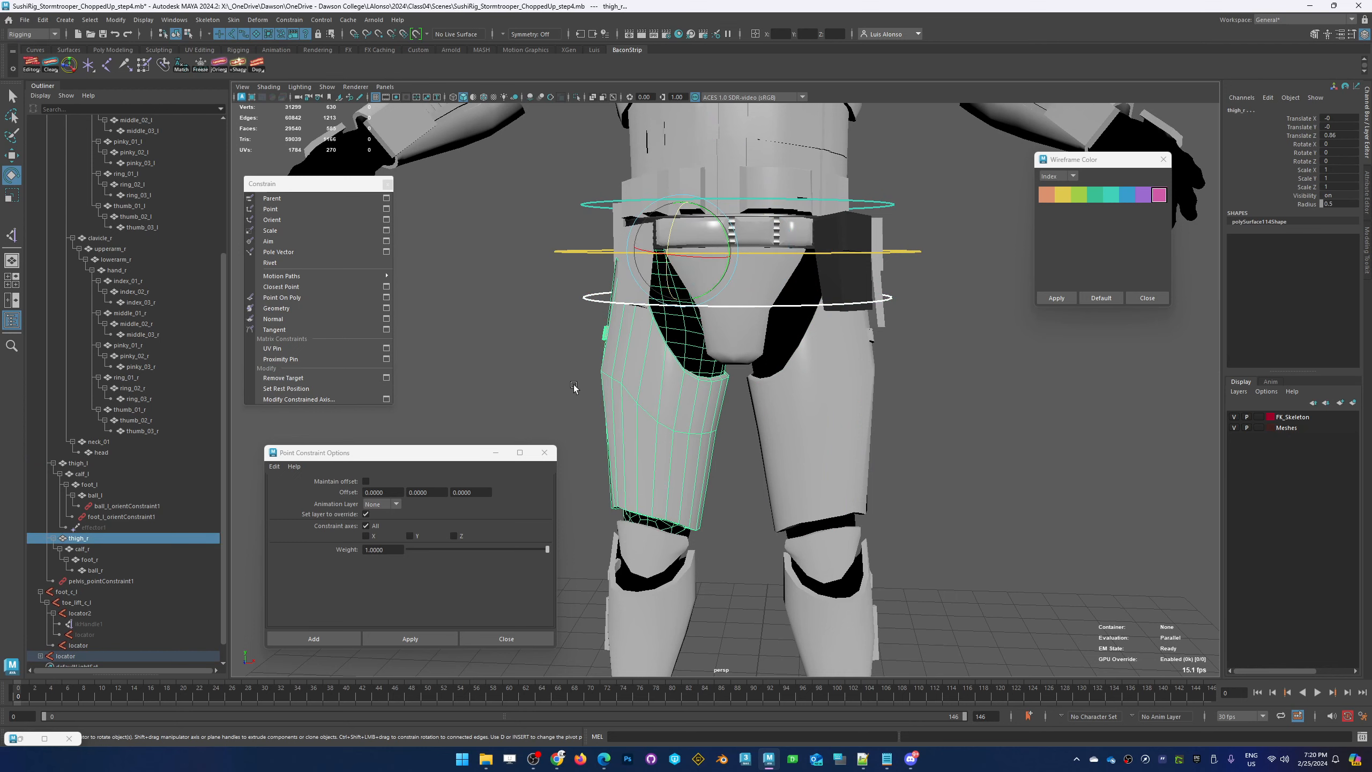
key("ctrl+z")
left_click(746, 332)
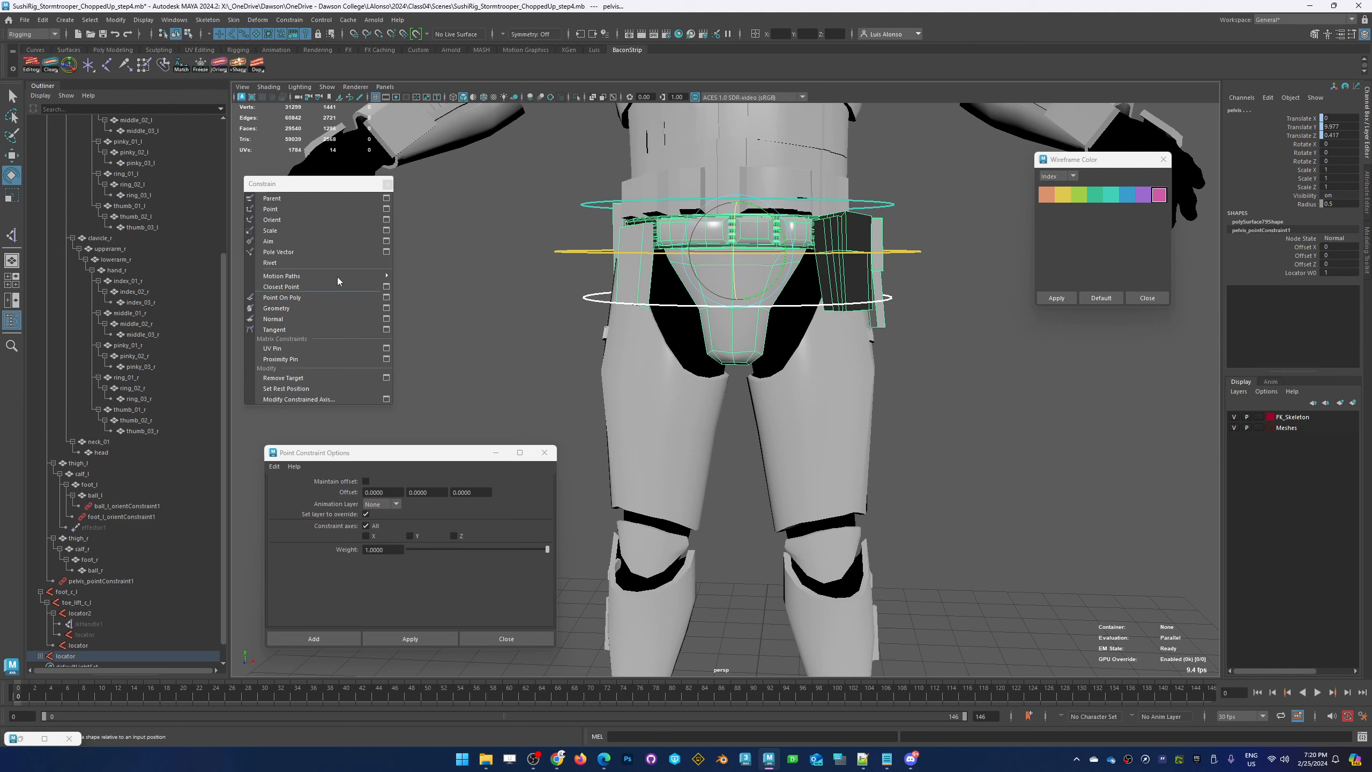
left_click(386, 220)
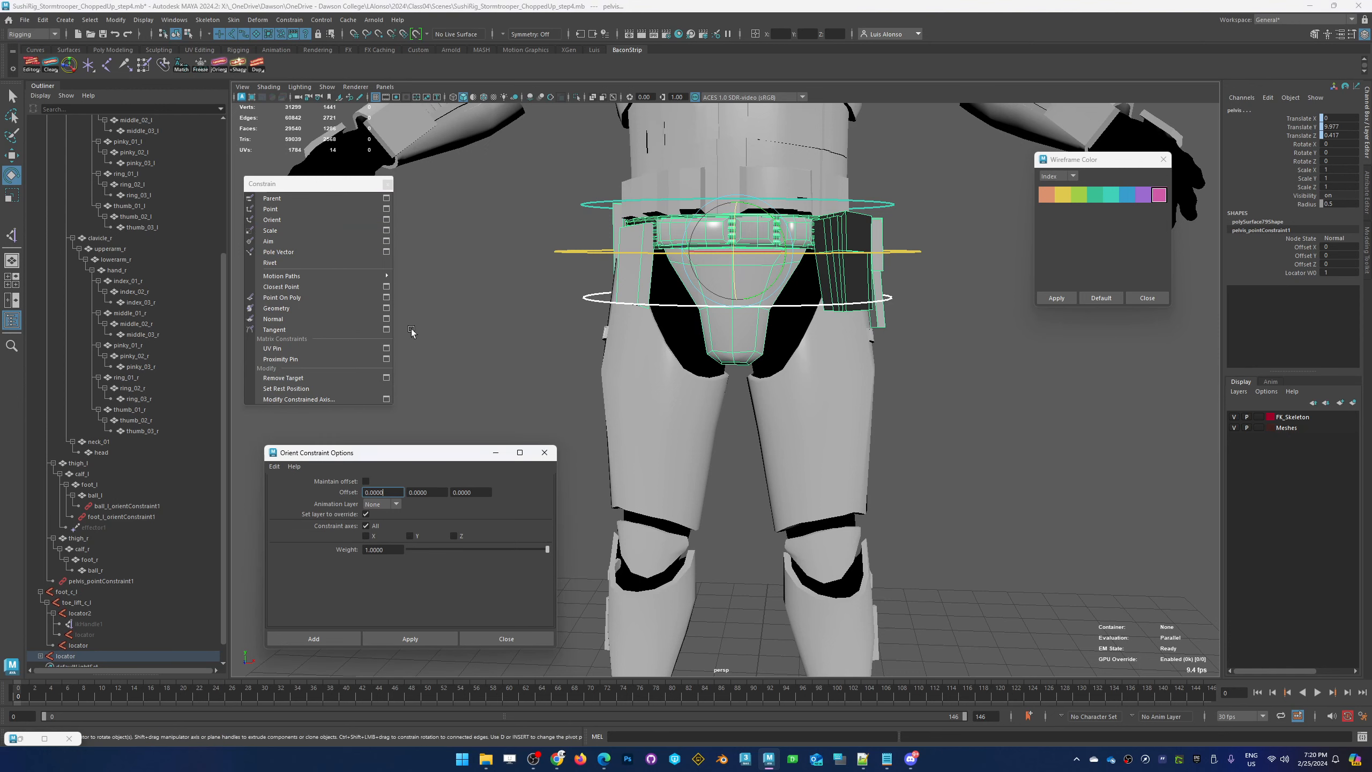
left_click(365, 481)
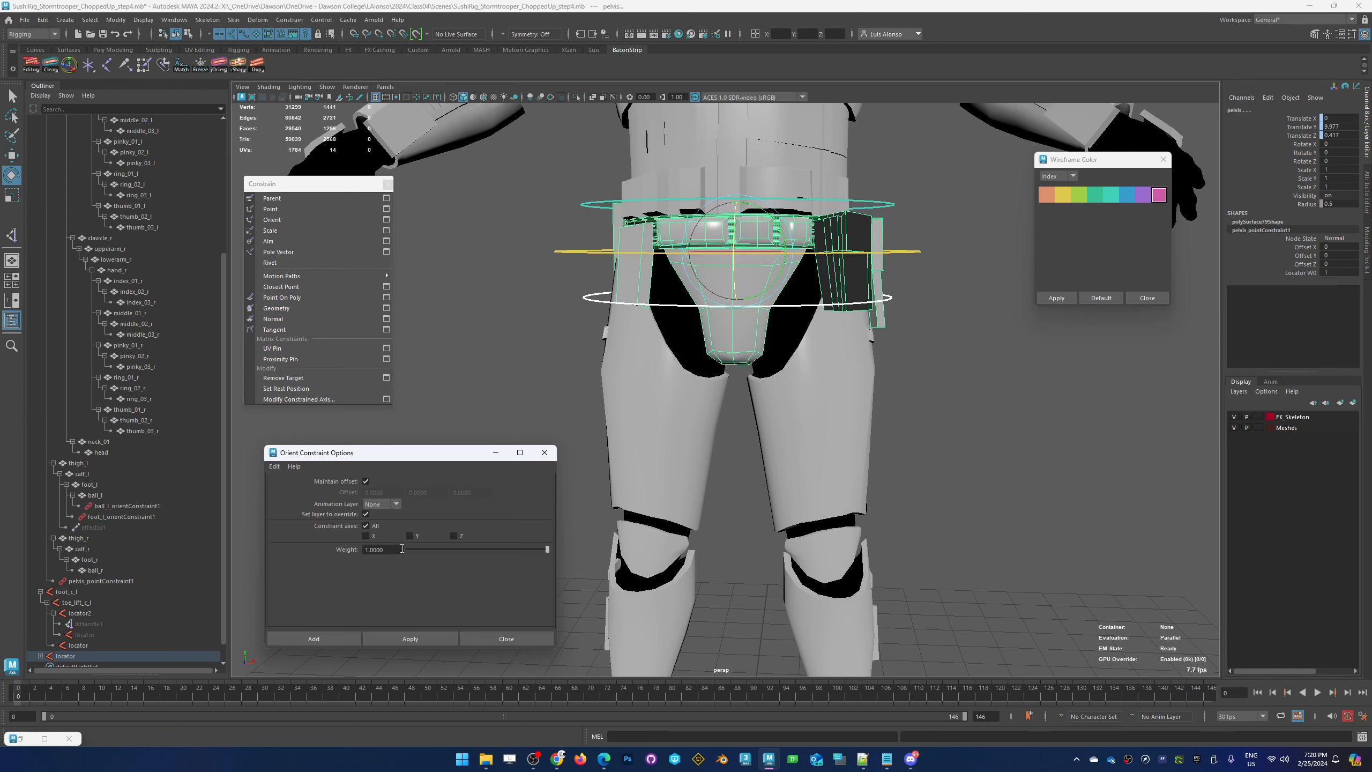
left_click(417, 643)
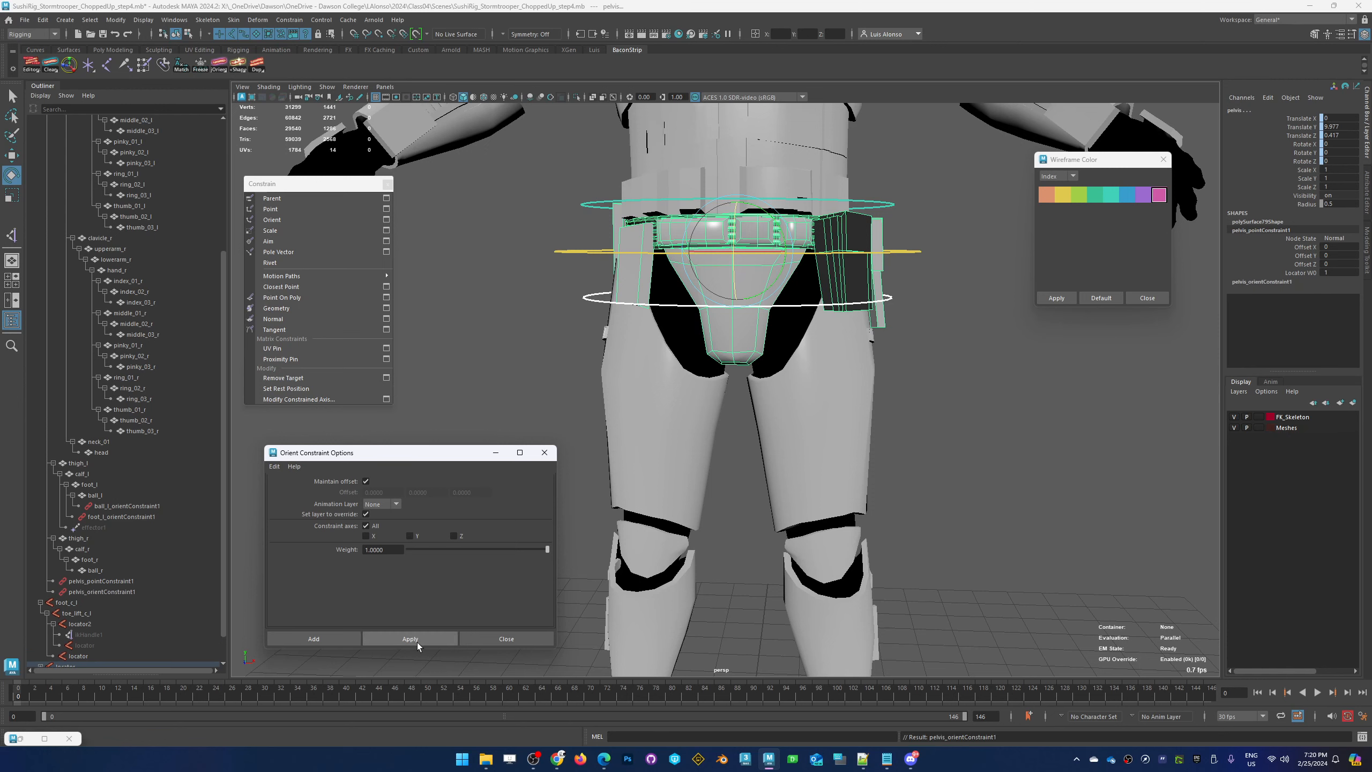
left_click(954, 338)
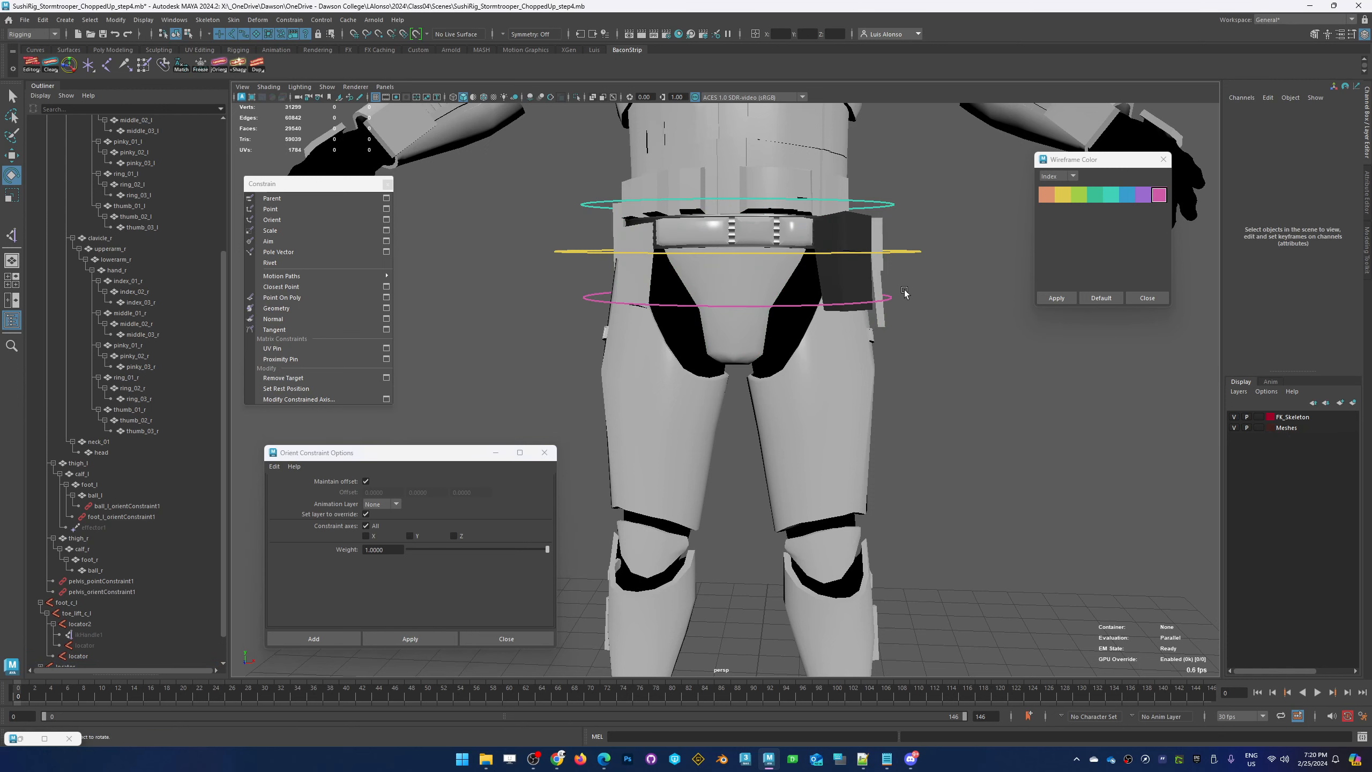
Check the pelvis constraint by rotating the pink and the yellow hip circles, undoing each rotation
left_click(889, 299)
left_click_drag(769, 286, 771, 300)
key("ctrl+z")
key("ctrl+z")
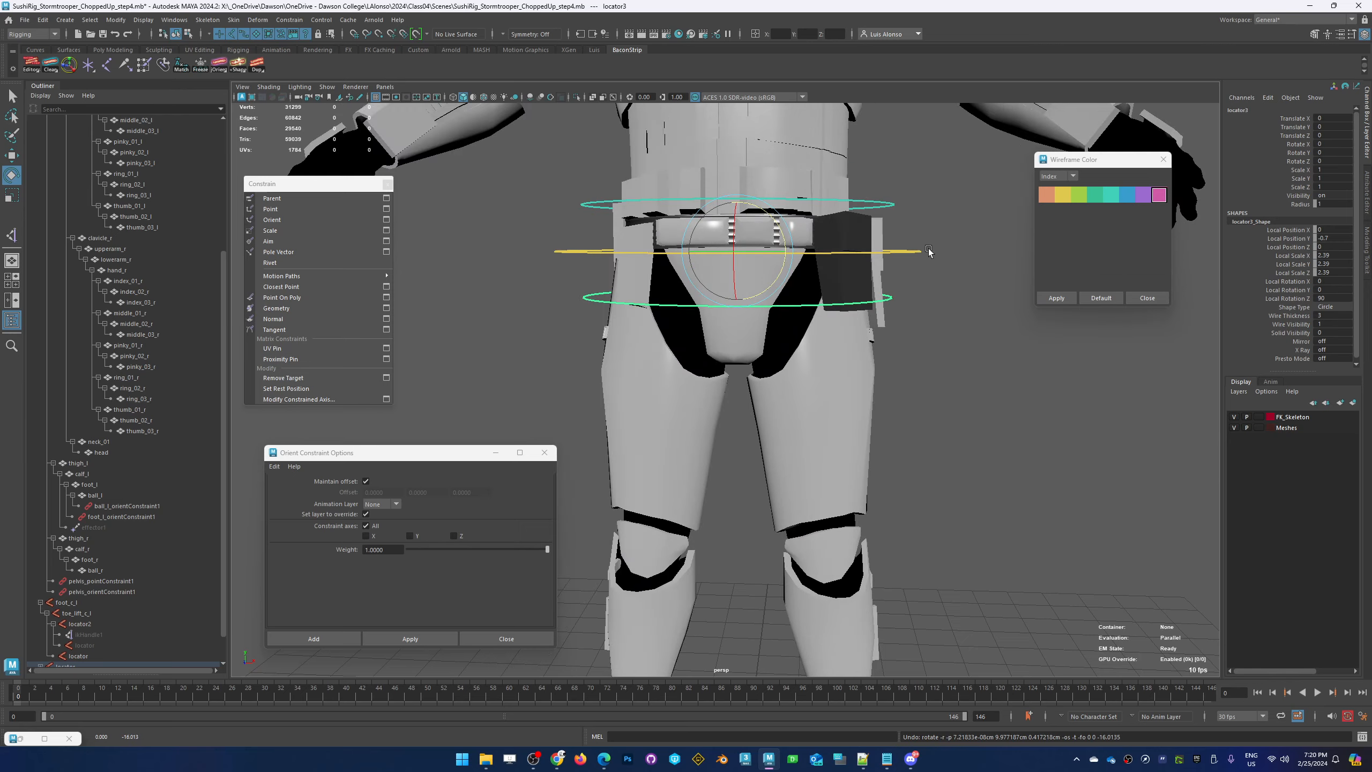
left_click(758, 253)
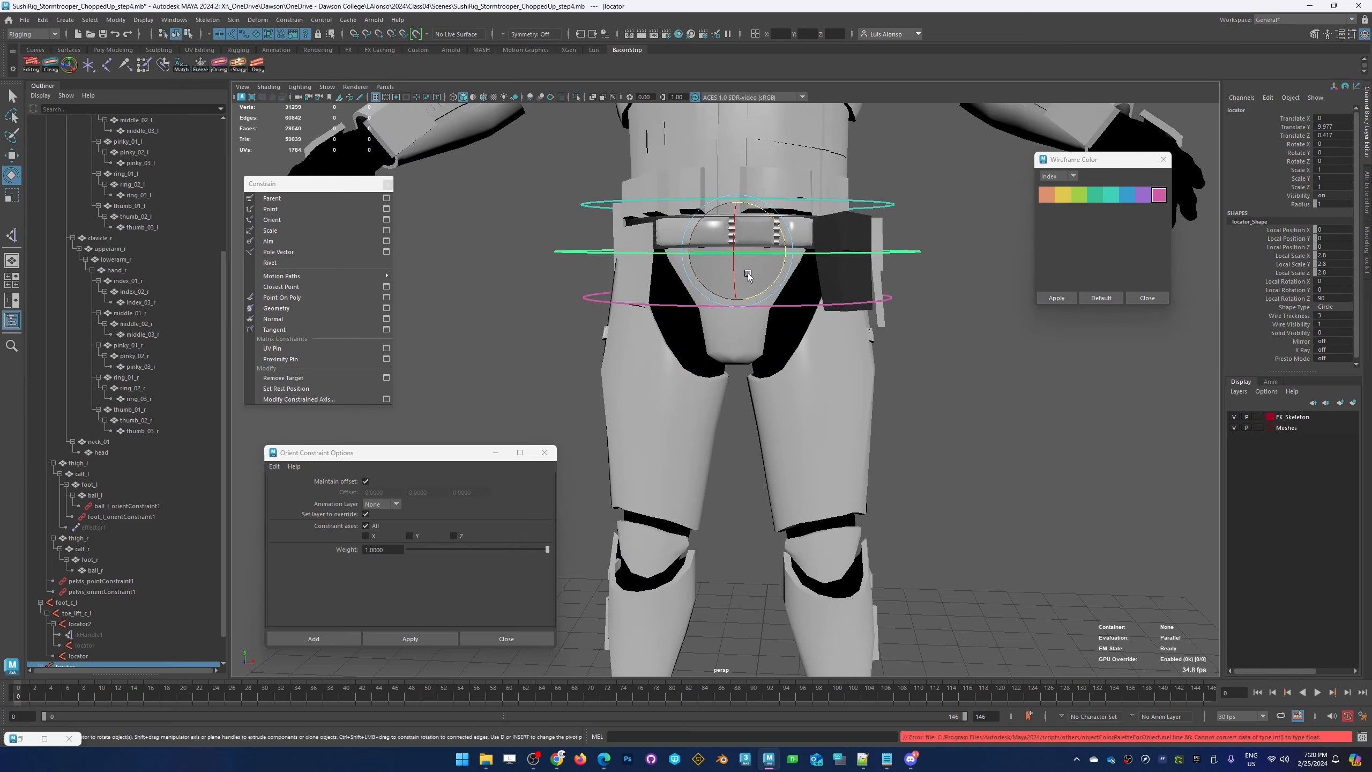
left_click_drag(751, 282, 722, 294)
key("ctrl+z")
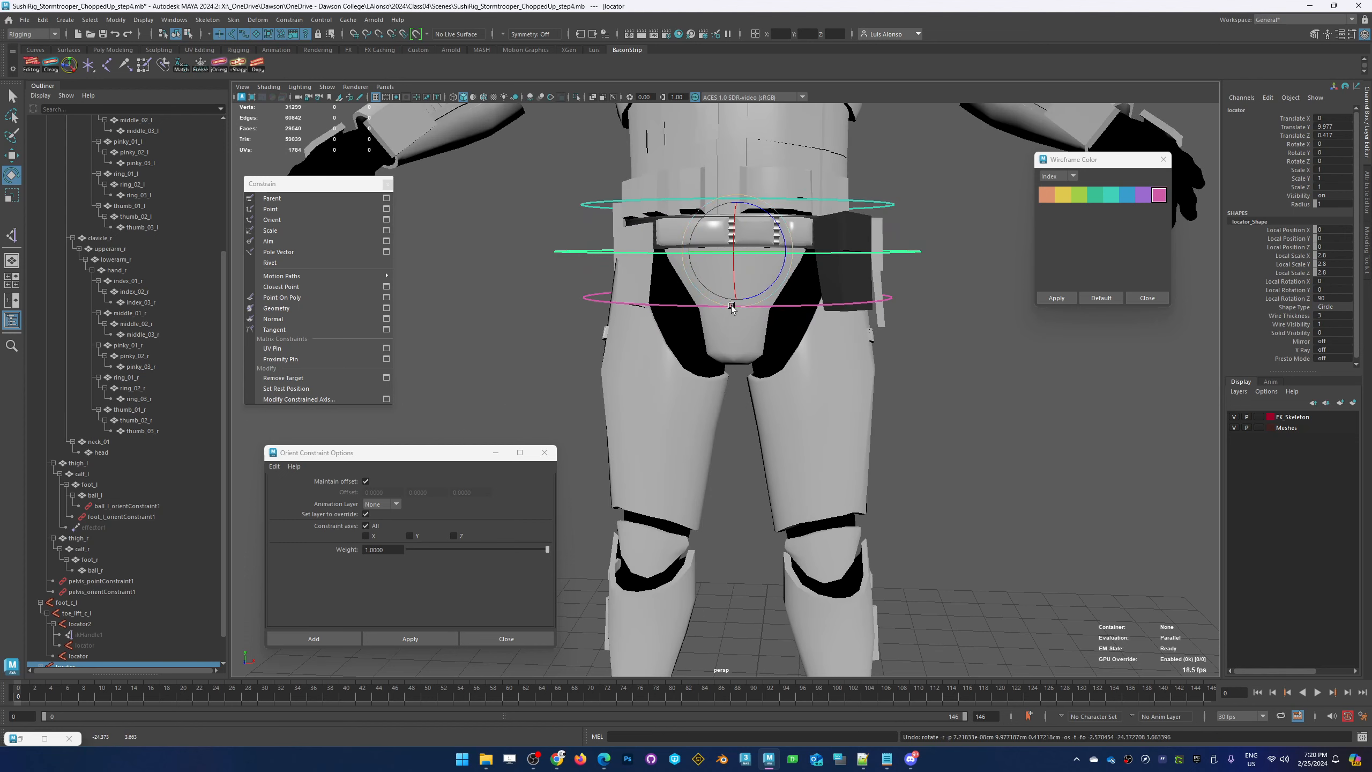
Orient-constrain the spine_01 joint to the teal hip circle with Maintain Offset enabled
left_click(1004, 364)
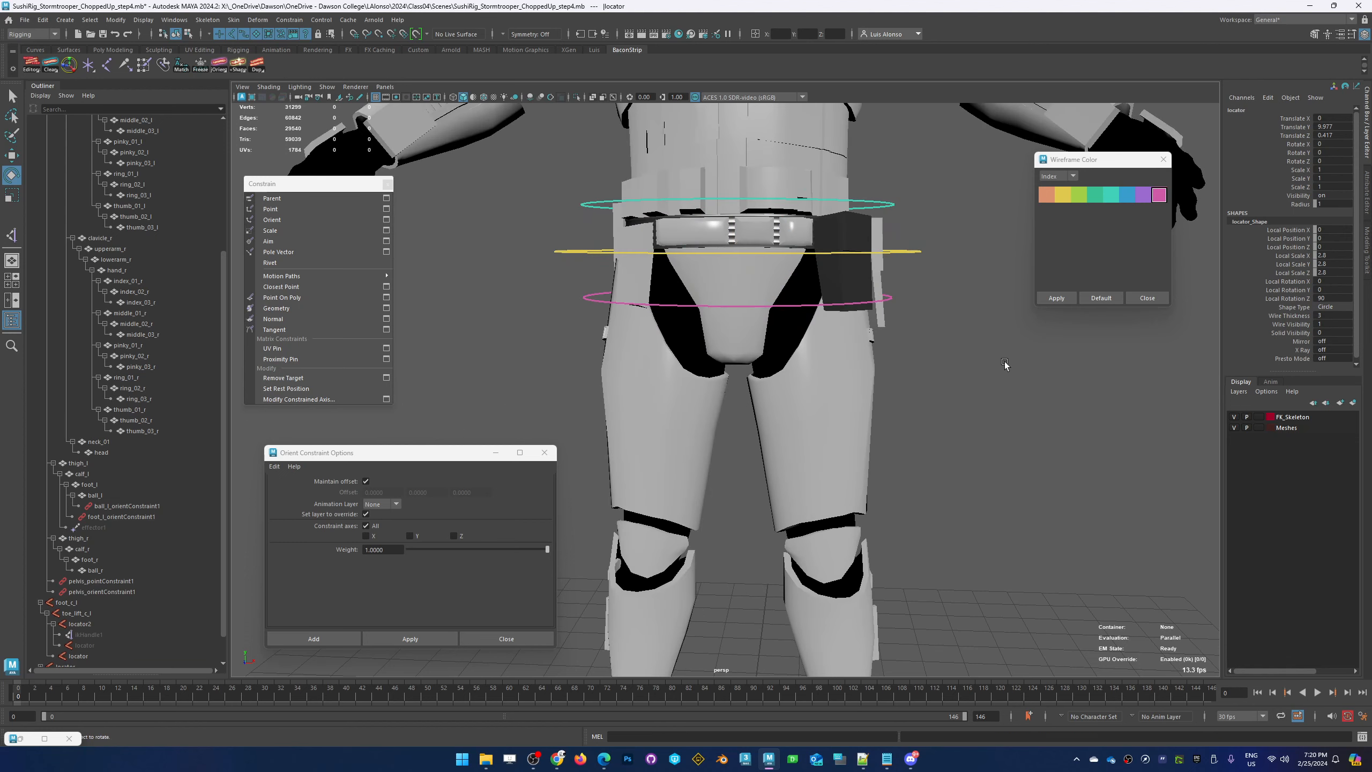
left_click(890, 202)
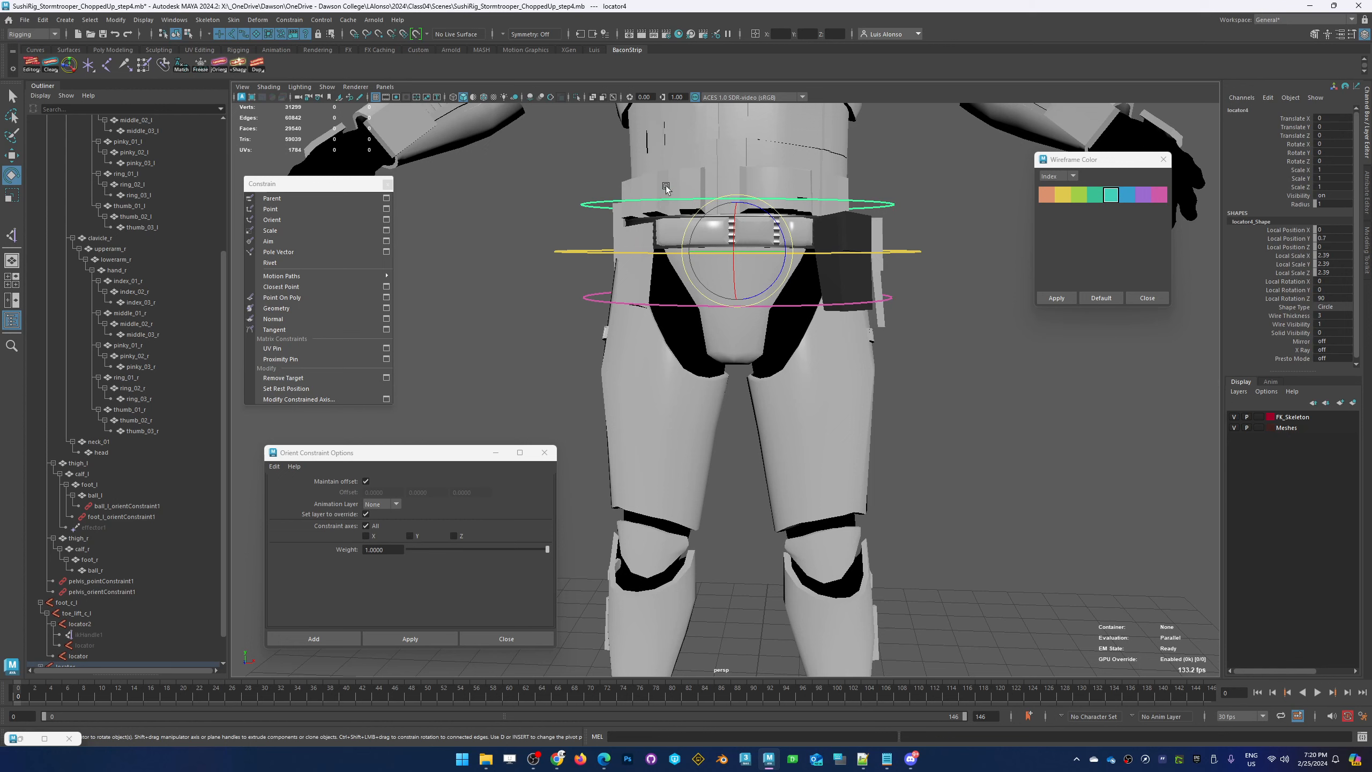
left_click(627, 185, "shift")
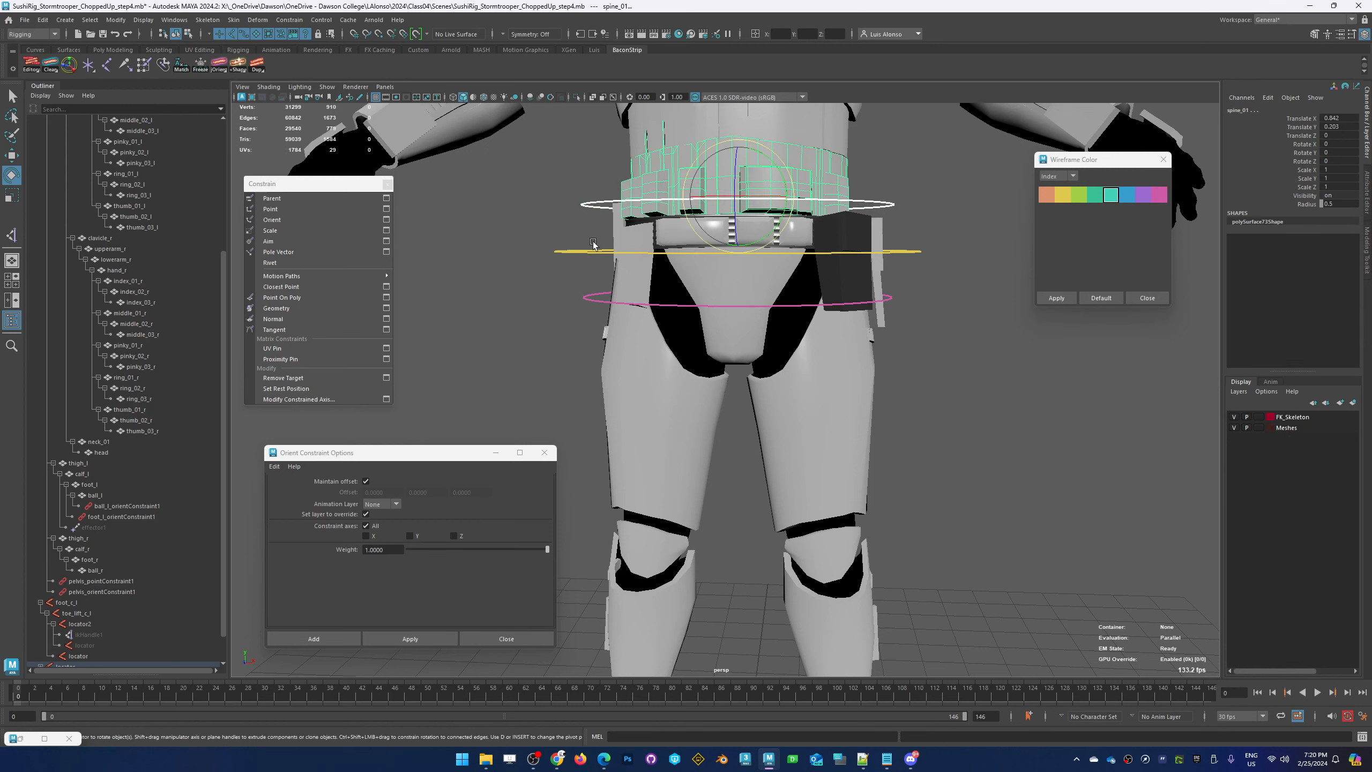
left_click(403, 638)
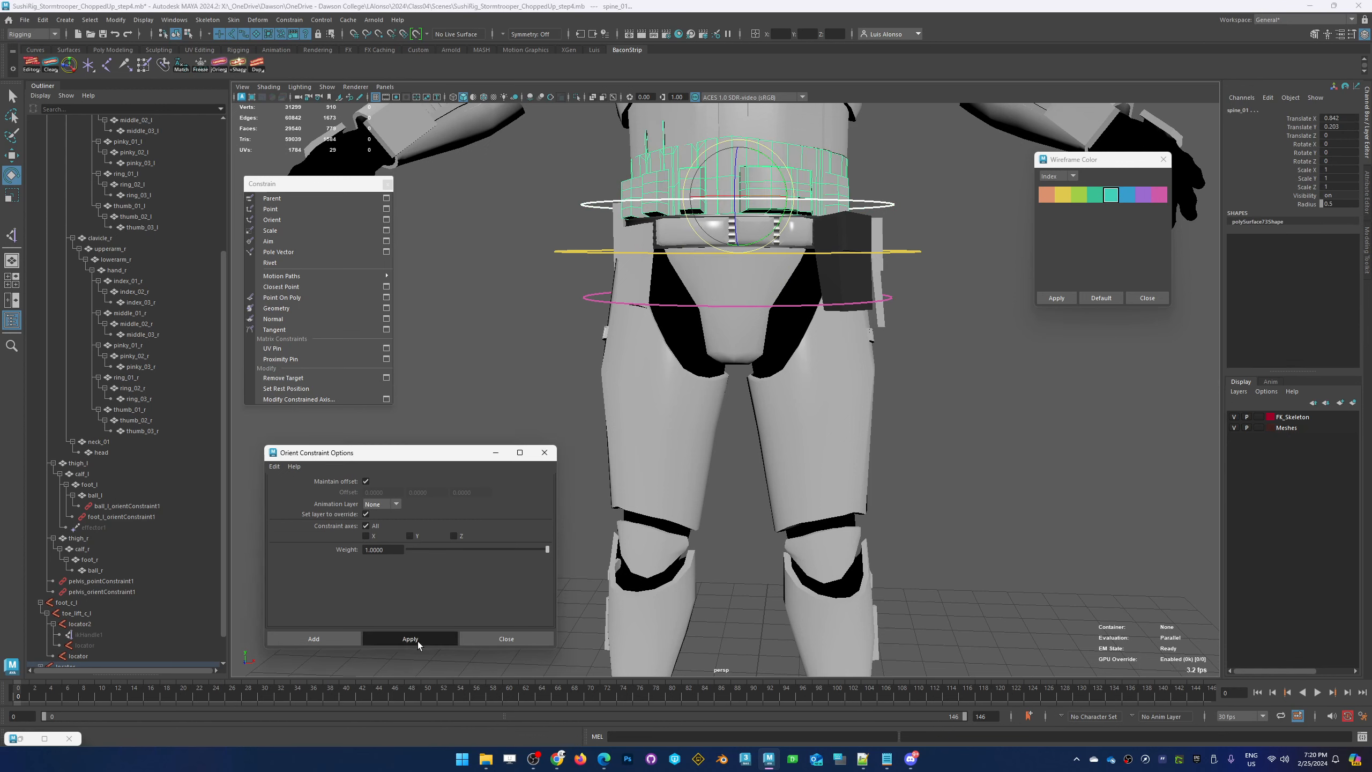
Test the spine constraint by rotating the teal hip circle, and undo the rotation
left_click(892, 203)
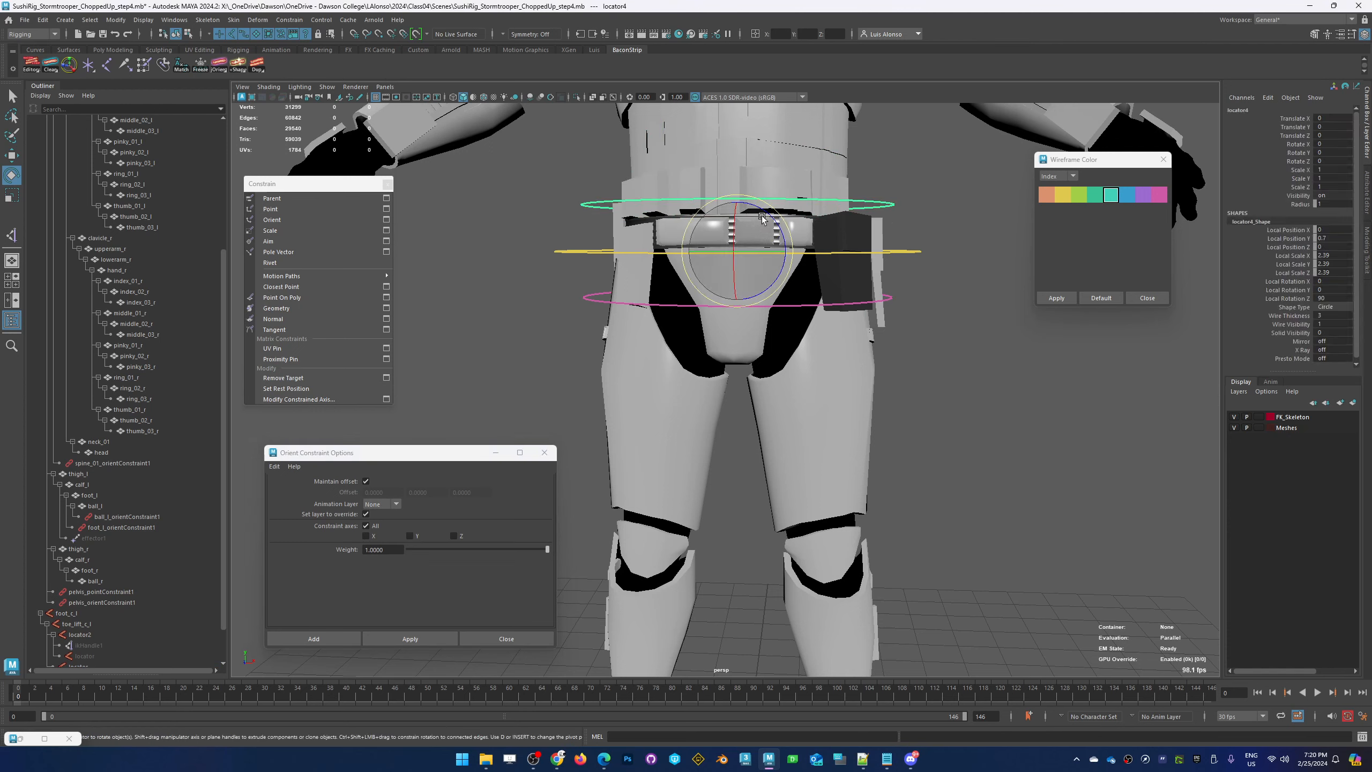
left_click_drag(758, 215, 762, 200)
key("ctrl+z")
key("ctrl+z")
key("ctrl+z")
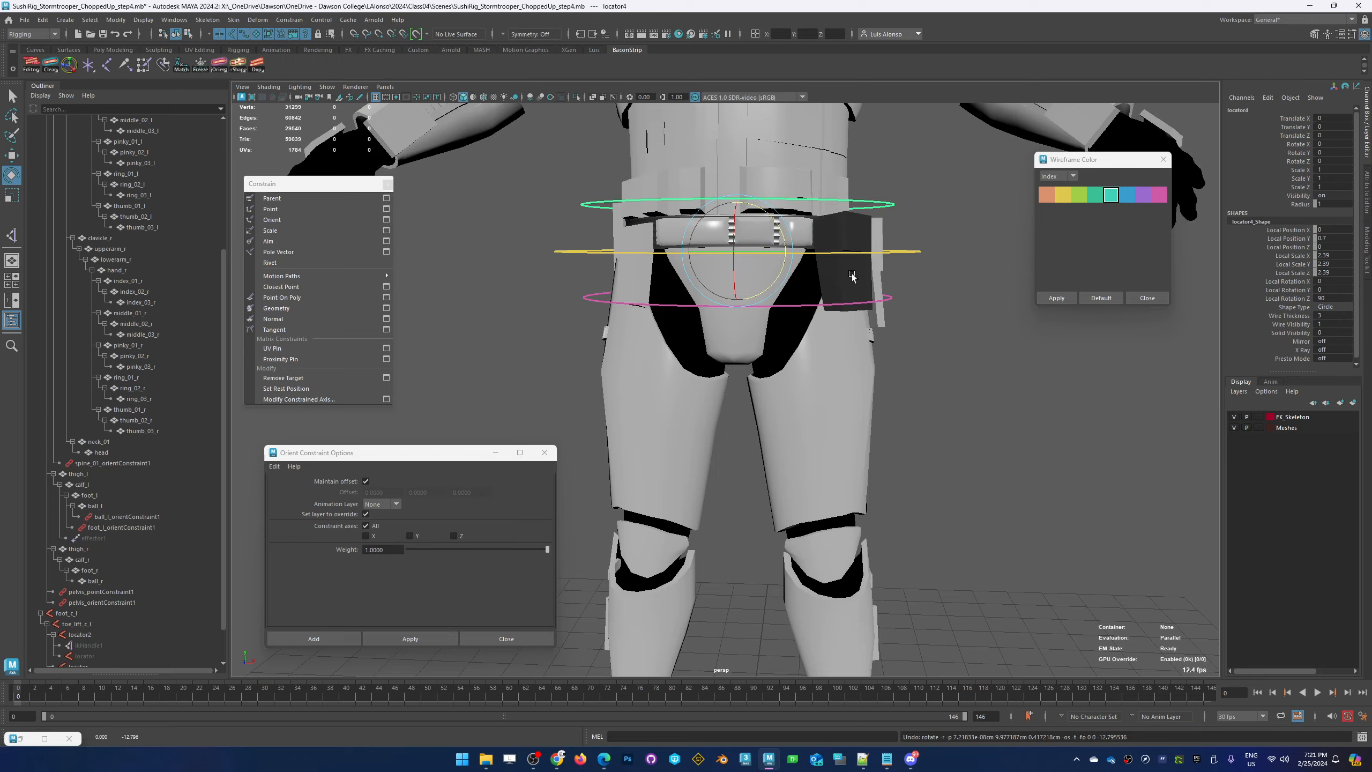
Test the pelvis control by rotating the pink hip circle, and undo the rotation
middle_click_drag(852, 276, 829, 330, "alt")
left_click(950, 313)
left_click(870, 349)
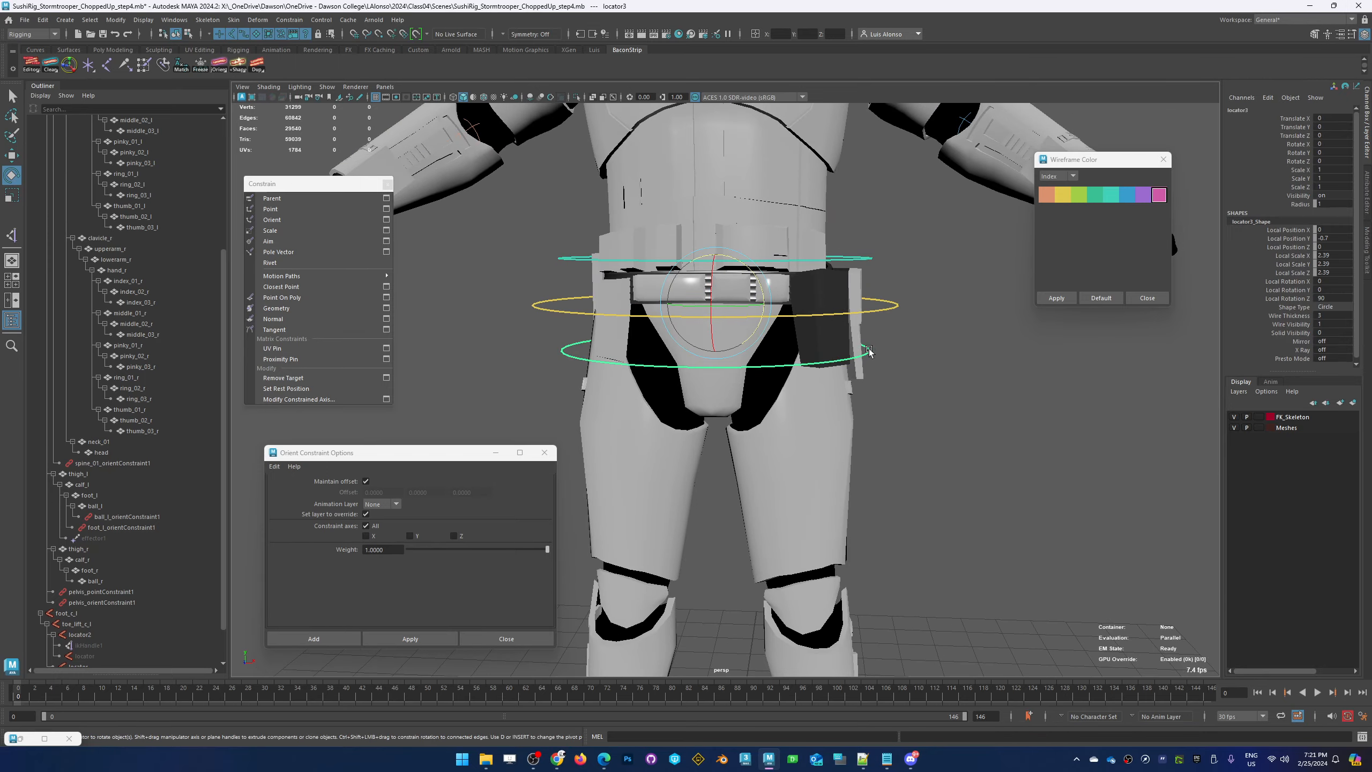
mouse_move(743, 327)
left_mouse_down()
mouse_move(759, 330)
mouse_move(751, 343)
mouse_move(762, 330)
mouse_move(753, 346)
mouse_move(730, 326)
mouse_move(727, 343)
left_mouse_up()
left_click(752, 321)
key("ctrl+z")
Test the overall body control by moving the yellow hip circle, and undo the move
right_click_drag(754, 325, 576, 317, "alt")
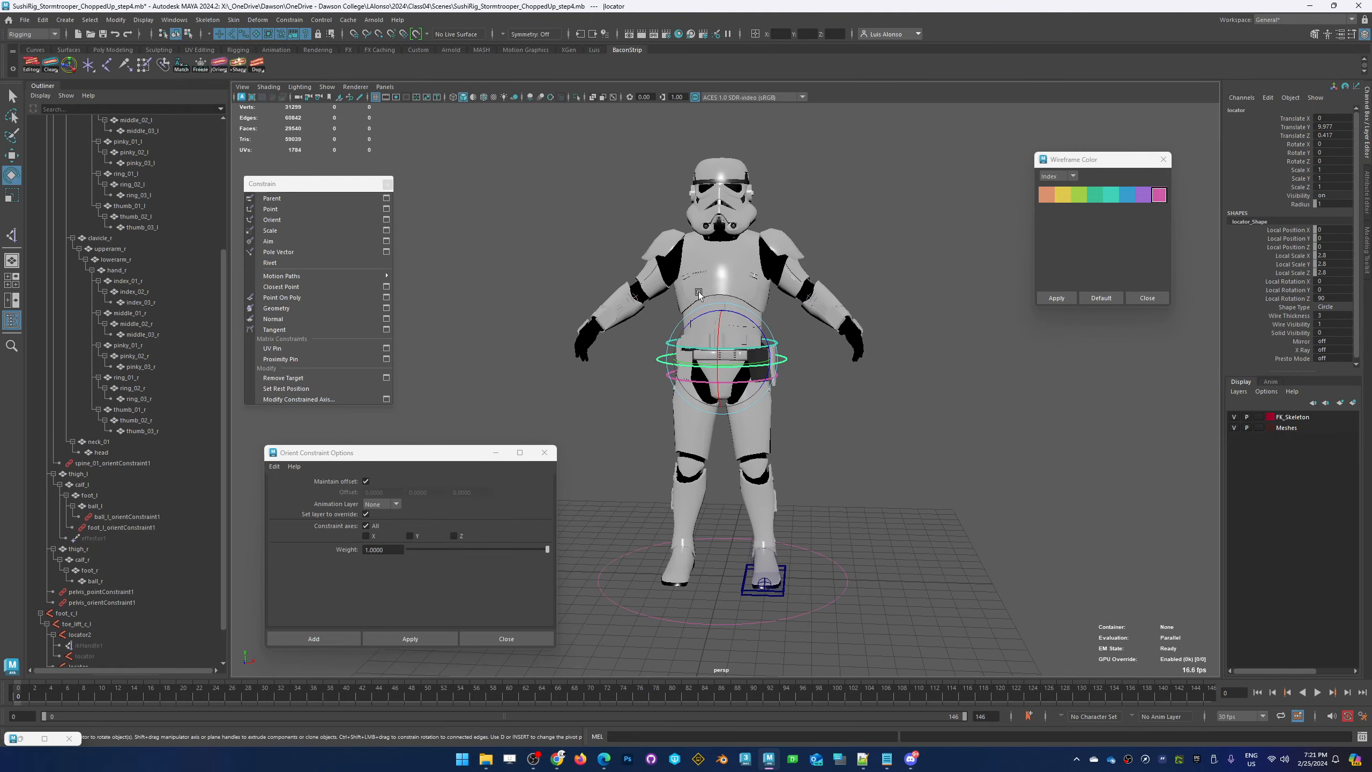
key("w")
left_click_drag(697, 294, 601, 295, "alt")
left_click_drag(660, 336, 637, 408)
key("ctrl+z")
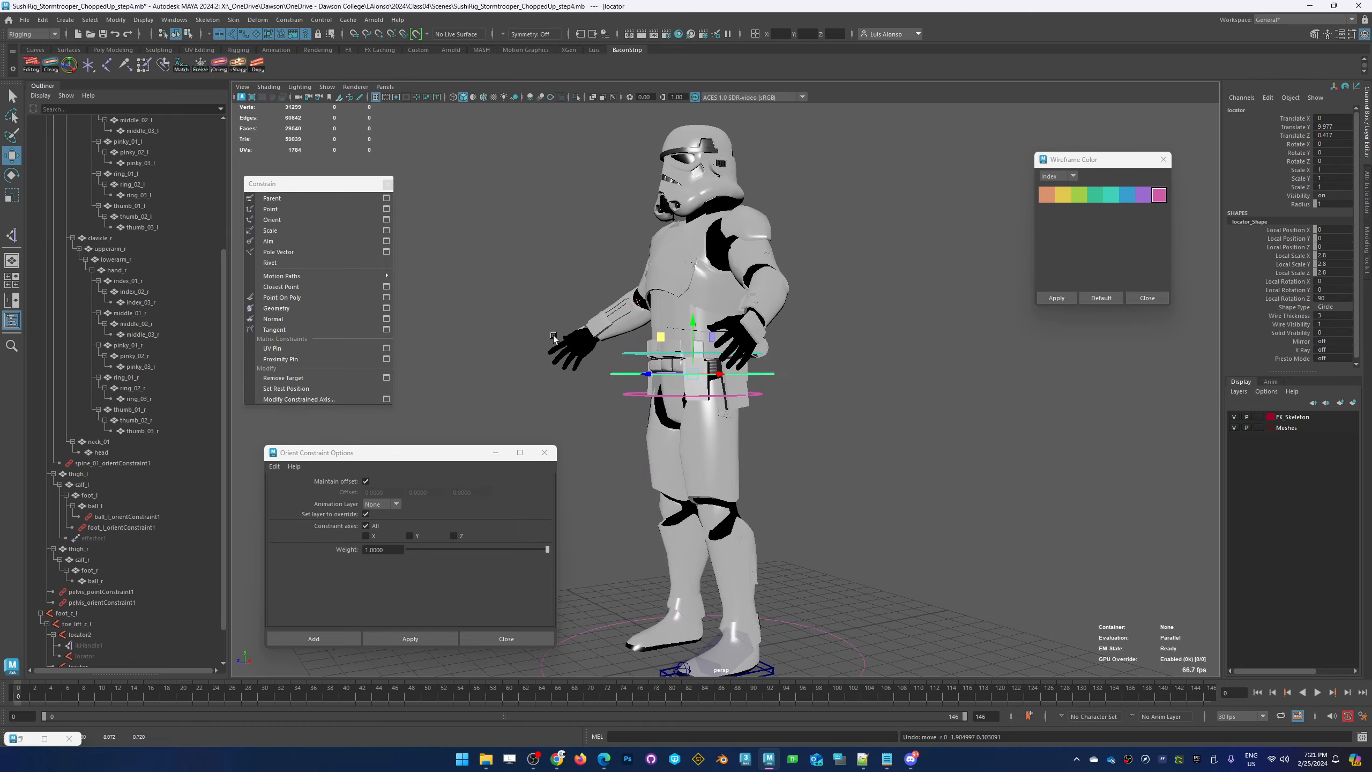
Examine the whole stormtrooper with its hip circles and left-foot control from several angles
left_click_drag(550, 332, 638, 339, "alt")
middle_click_drag(638, 417, 638, 339, "alt")
mouse_move(637, 340)
left_mouse_down("alt")
mouse_move(538, 352)
mouse_move(622, 357)
left_mouse_up("alt")
middle_click_drag(629, 330, 597, 450, "alt")
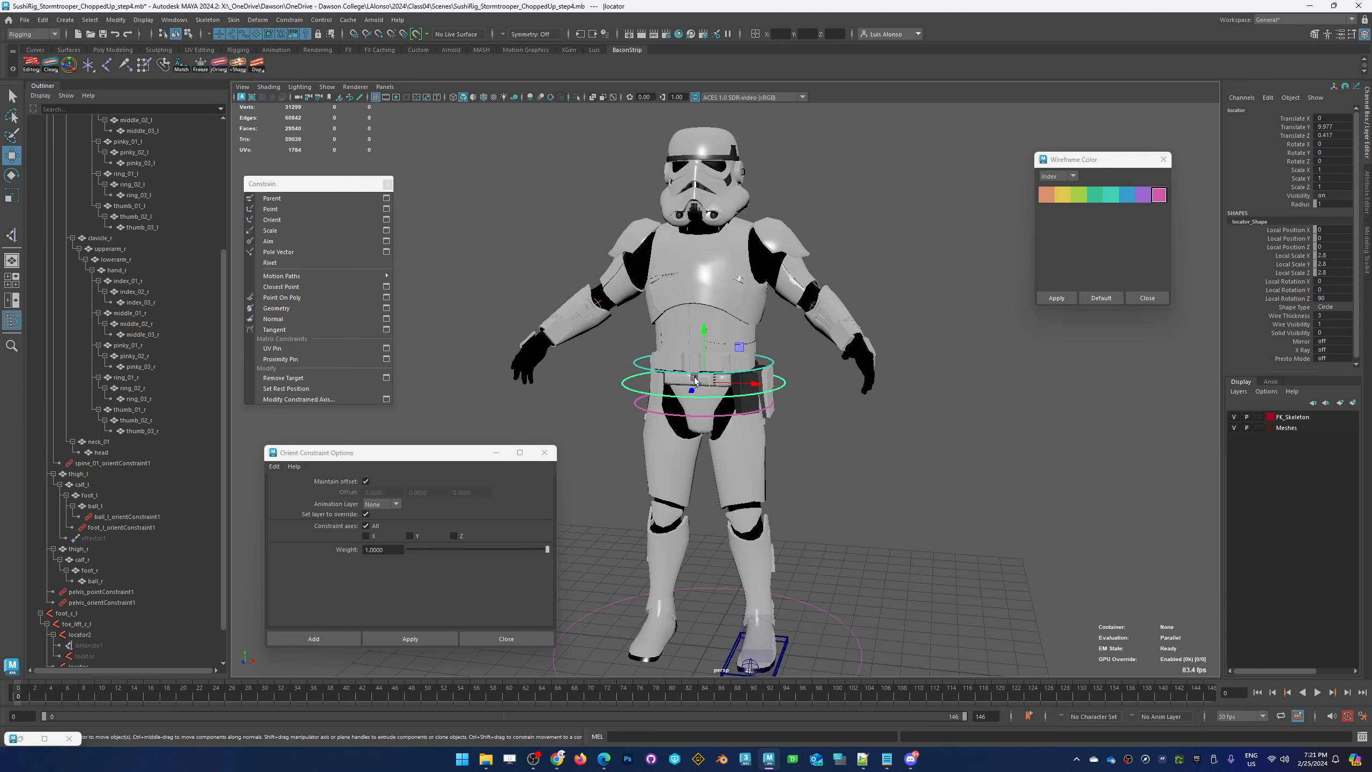
middle_click_drag(751, 425, 741, 338, "alt")
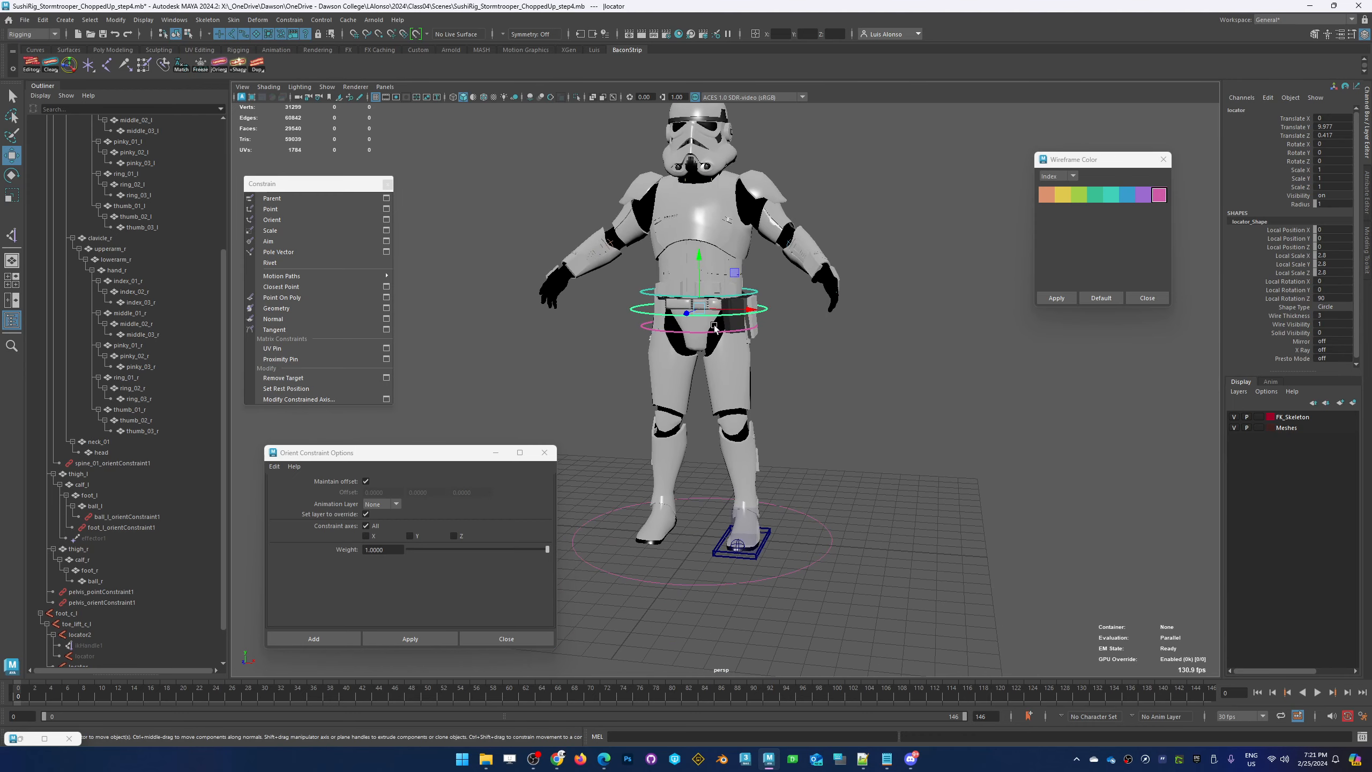
mouse_move(806, 369)
left_mouse_down("alt")
mouse_move(729, 390)
mouse_move(698, 379)
mouse_move(801, 373)
left_mouse_up("alt")
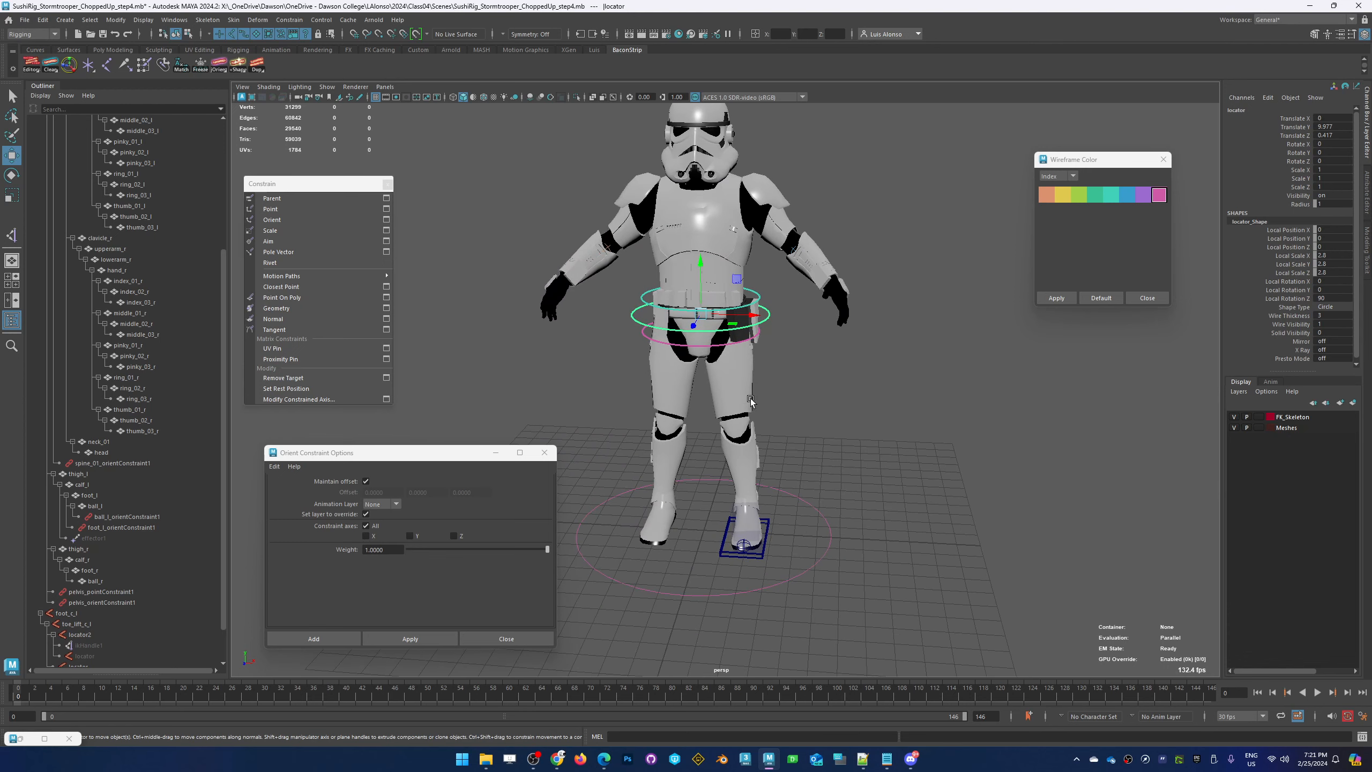
left_click_drag(877, 436, 779, 434, "alt")
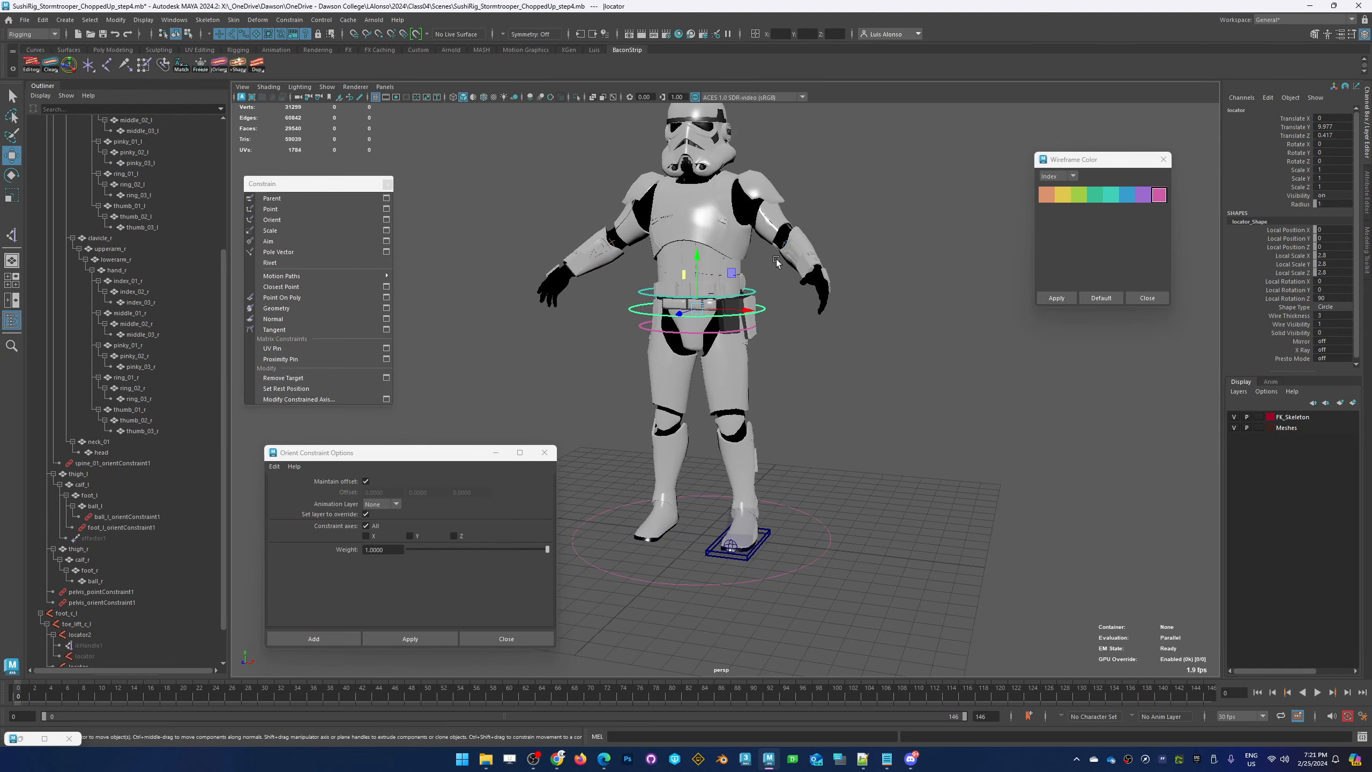
middle_click_drag(690, 194, 680, 256, "alt")
right_click_drag(712, 275, 766, 272, "alt")
left_click_drag(766, 273, 778, 320, "alt")
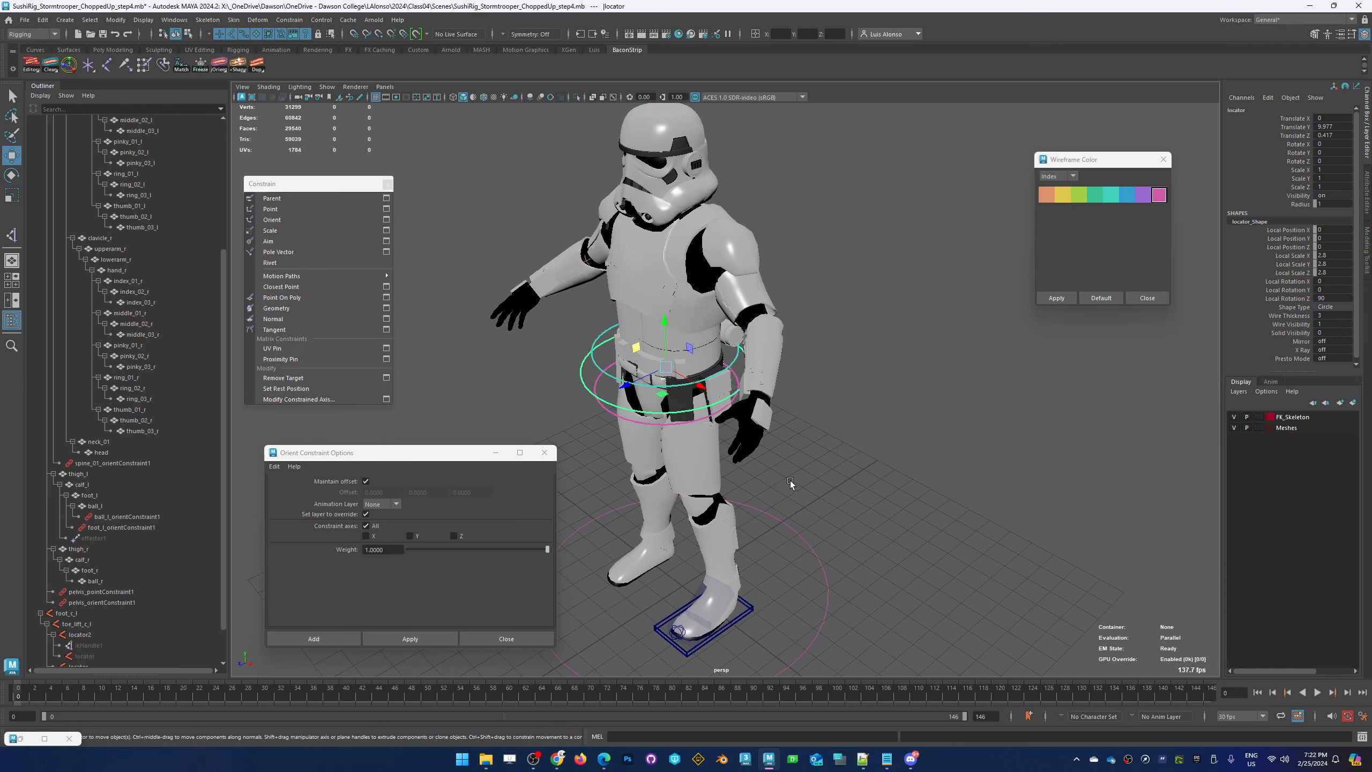
left_click_drag(790, 481, 746, 475, "alt")
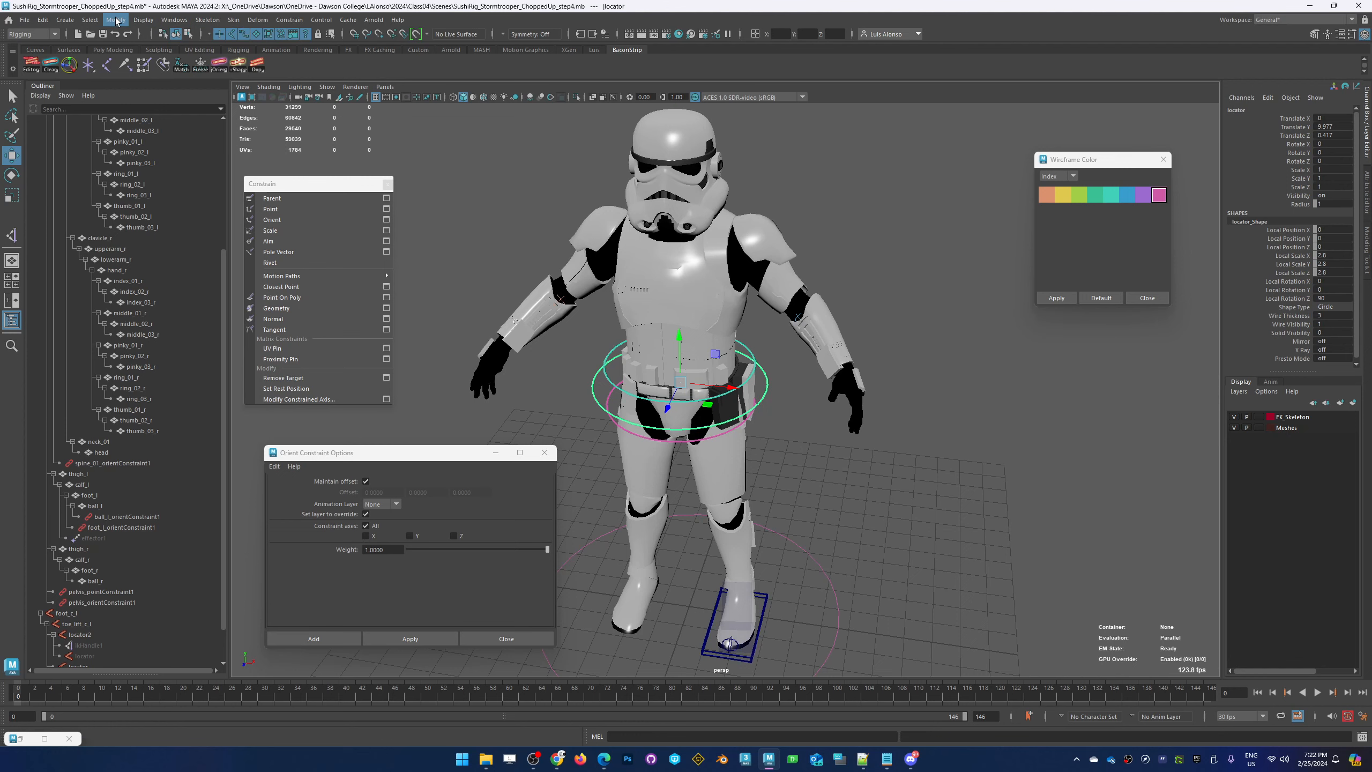
Turn on X-ray display of the joints so the arm joints can be picked for an IK handle
left_click(208, 20)
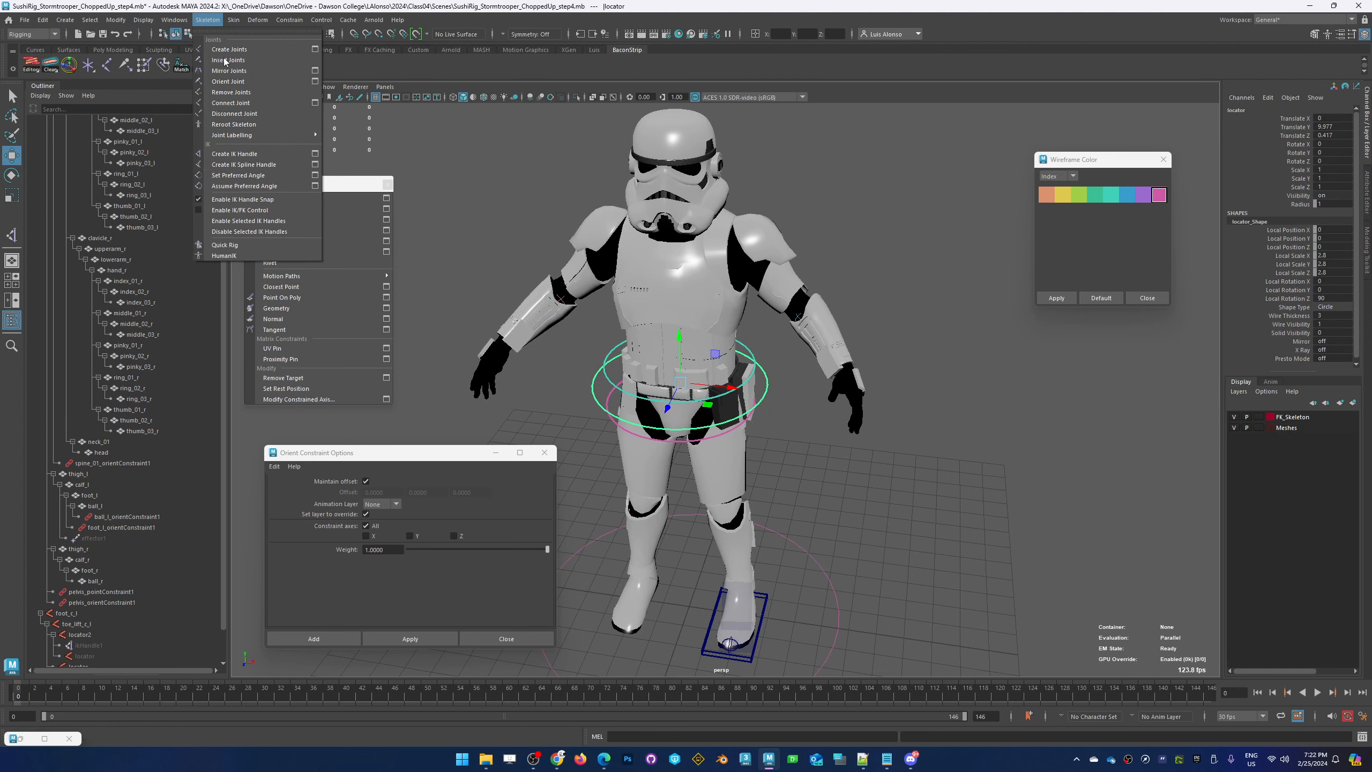
left_click(238, 154)
left_click(860, 377)
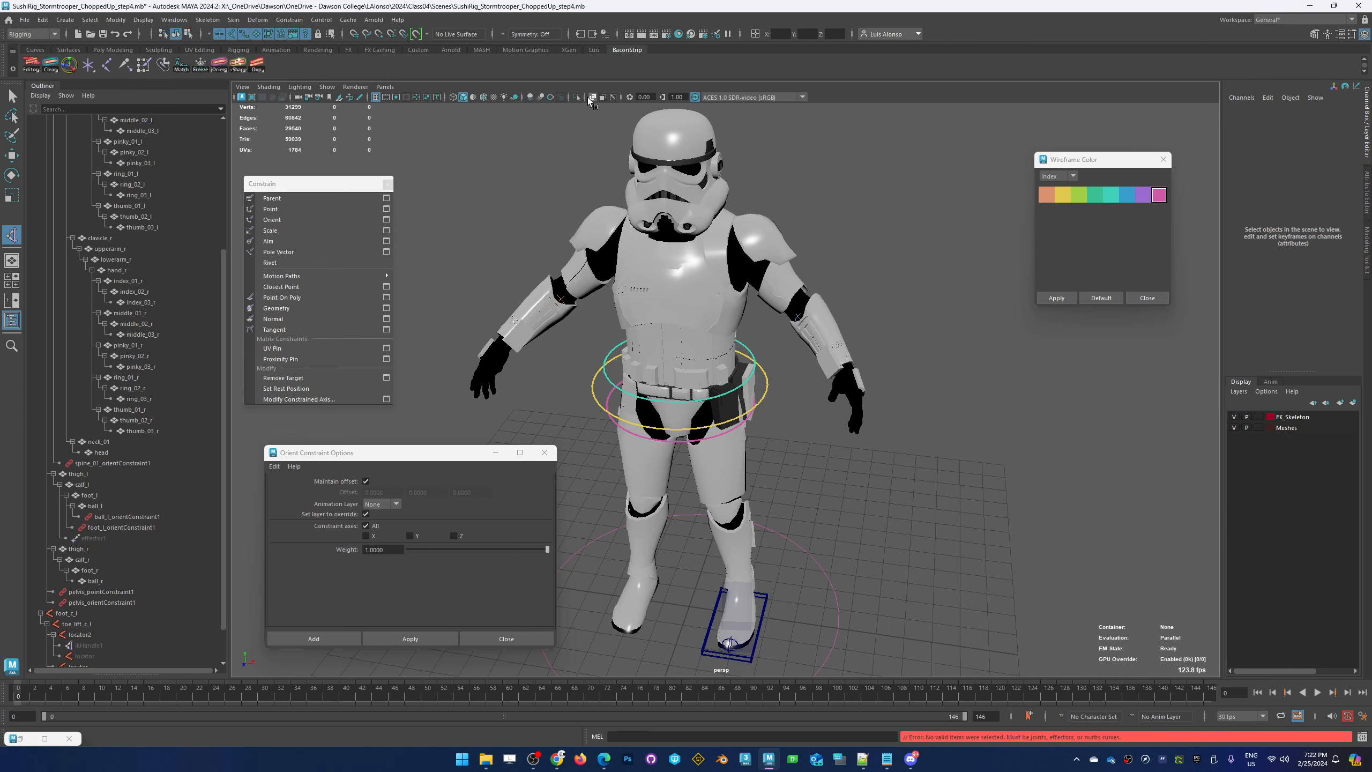
left_click(613, 98)
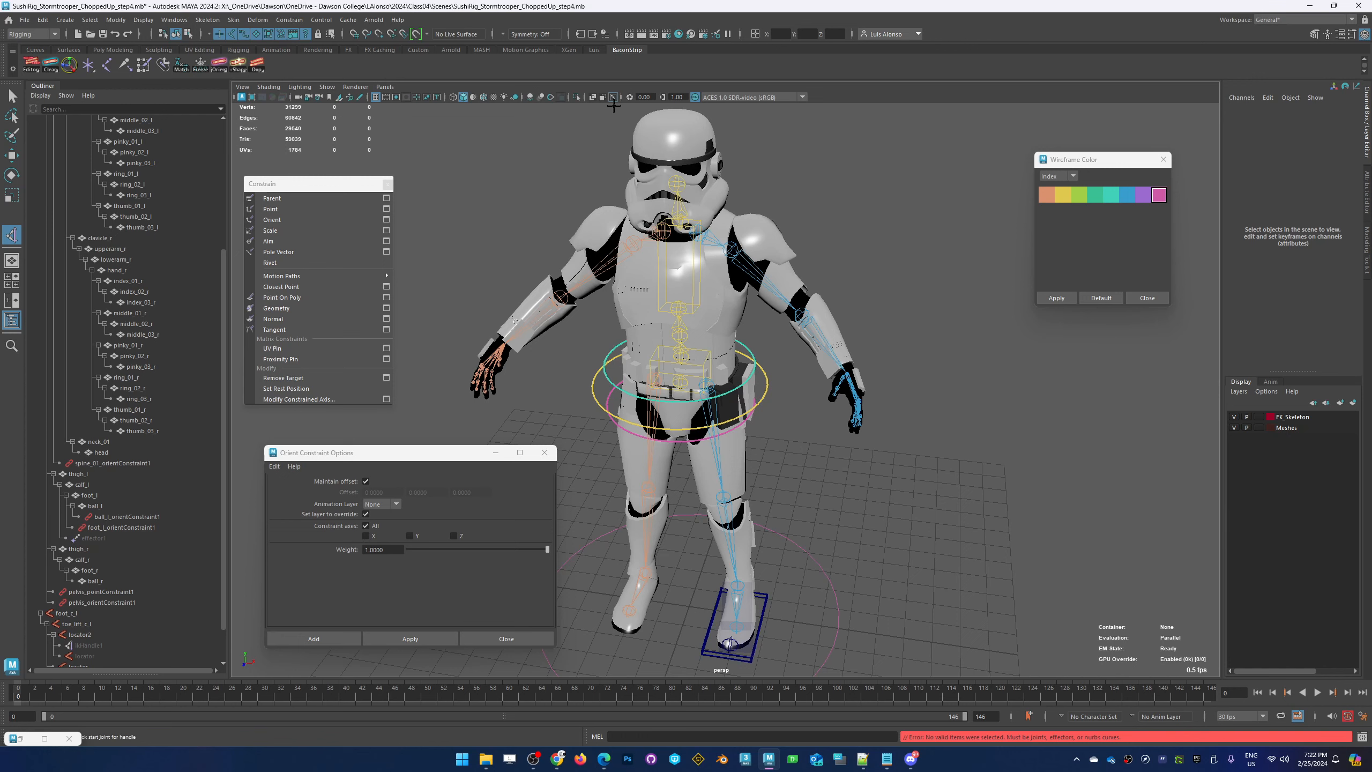
left_click(208, 20)
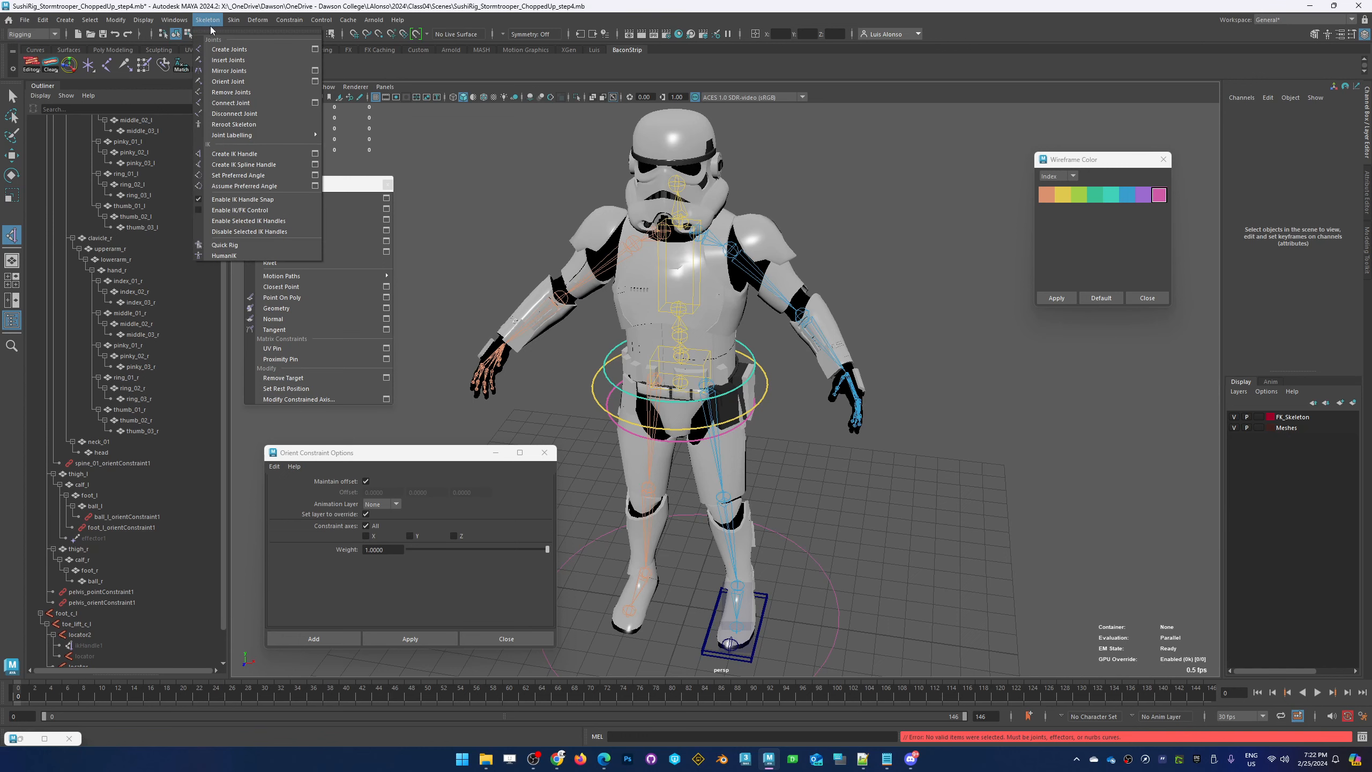
left_click(235, 165)
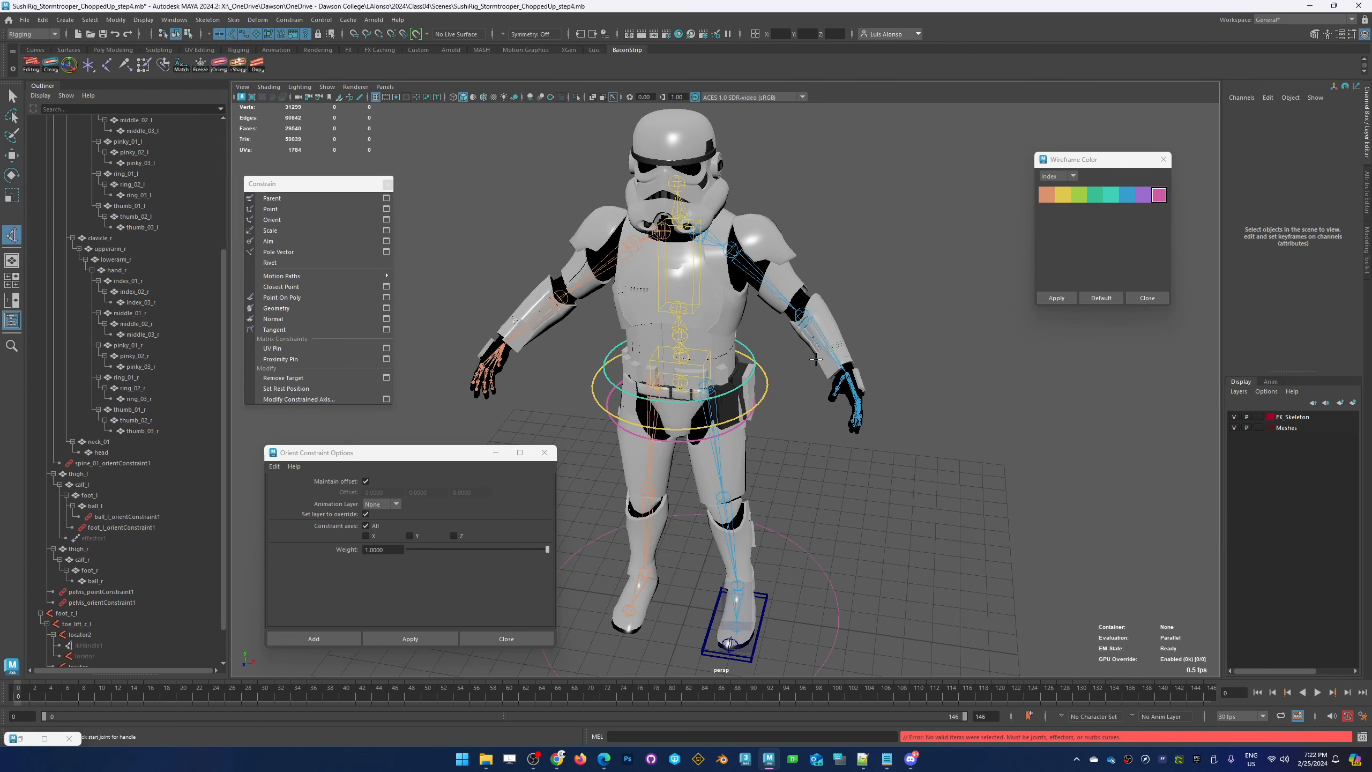
left_click(851, 377)
key("ctrl+z")
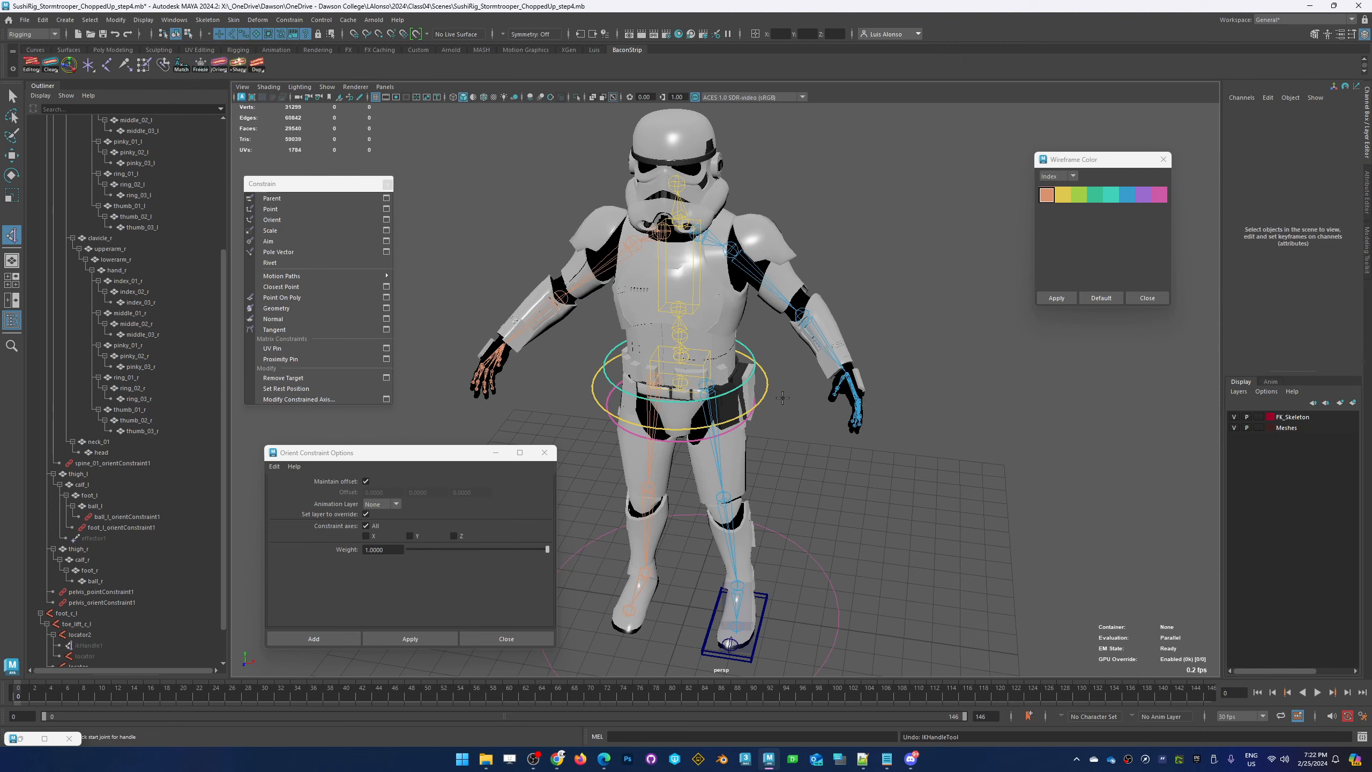
Create an IK handle on the left arm between the hand joint and the upper-arm joint
scroll(765, 342, "up", 8)
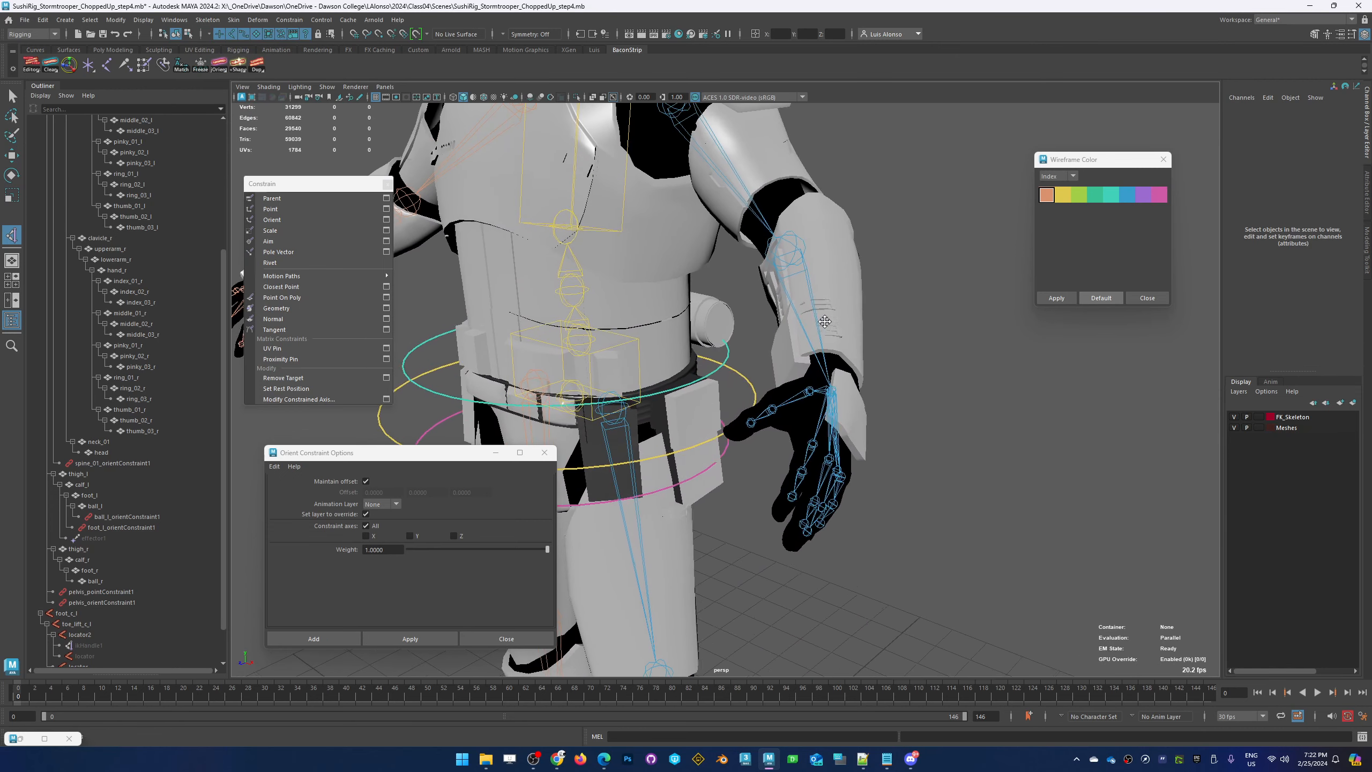
left_click(208, 19)
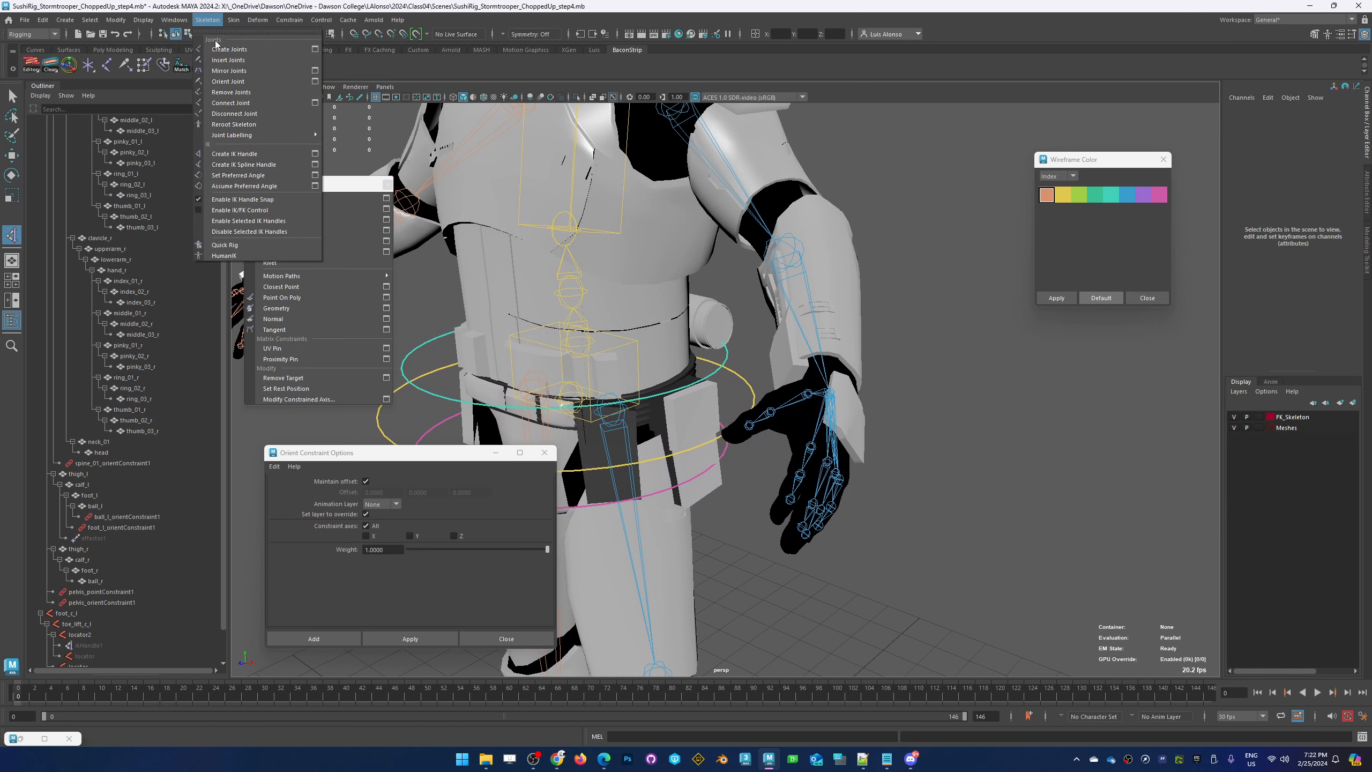
left_click(231, 154)
left_click(831, 400)
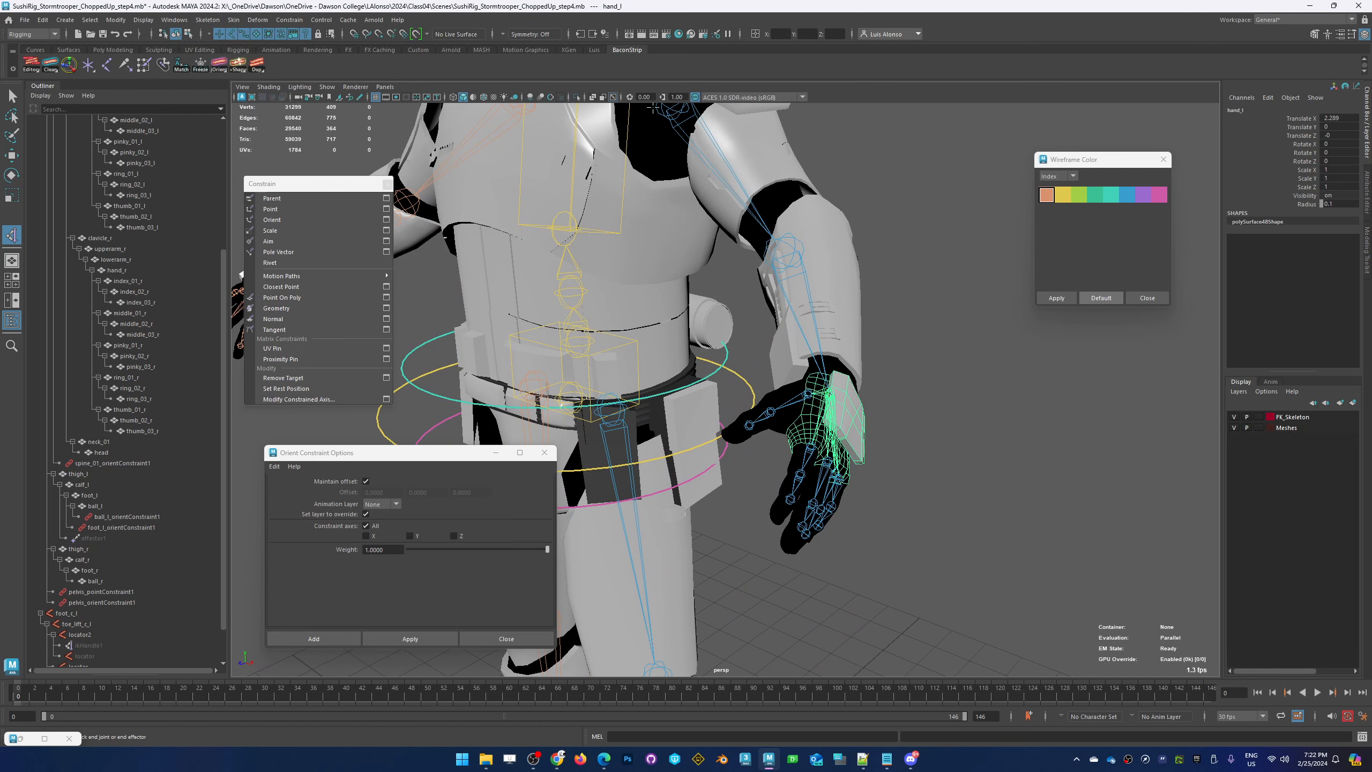
left_click(673, 128)
Test the left arm's IK handle by moving it to bend the elbow, and undo the move
middle_click_drag(695, 273, 709, 315, "alt")
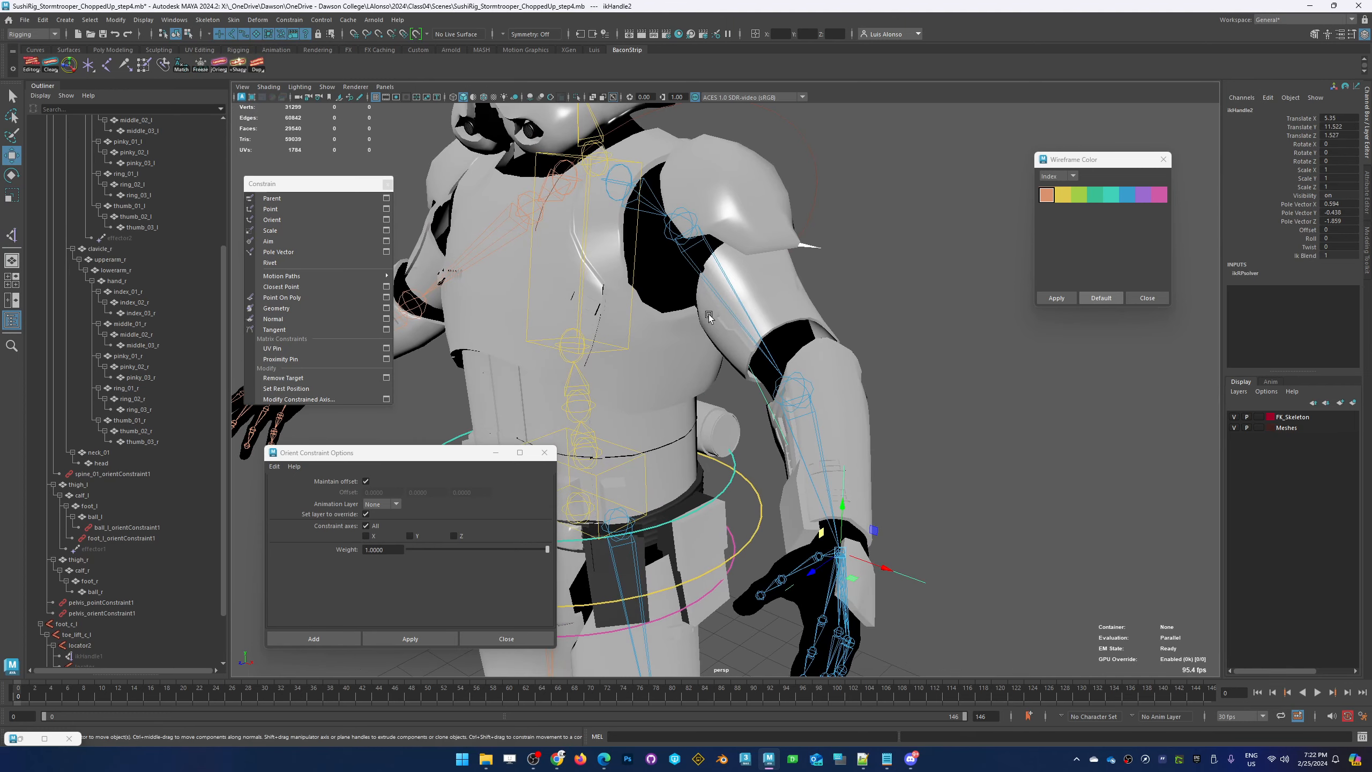
right_click_drag(779, 261, 729, 281, "alt")
mouse_move(730, 281)
left_mouse_down("alt")
mouse_move(600, 289)
mouse_move(727, 286)
left_mouse_up("alt")
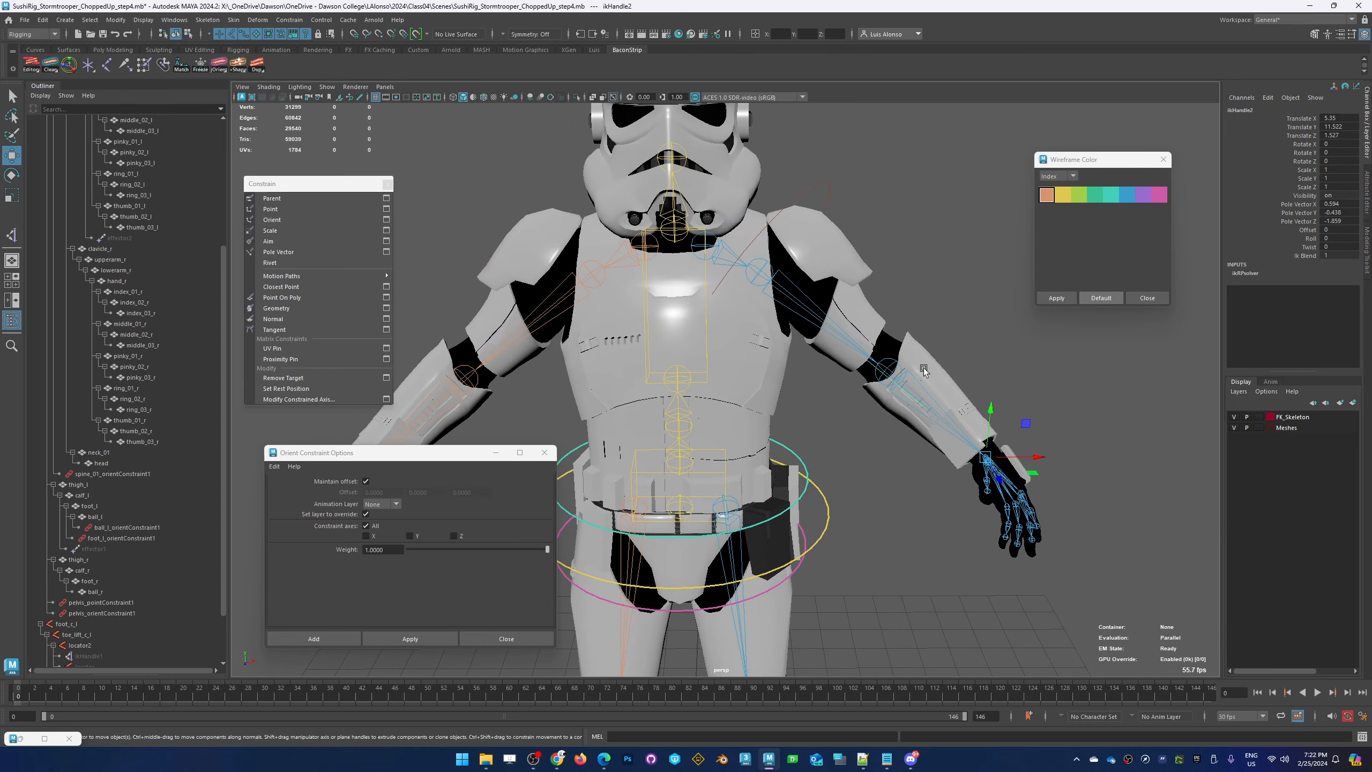
left_click_drag(1025, 425, 1003, 327)
key("ctrl+z")
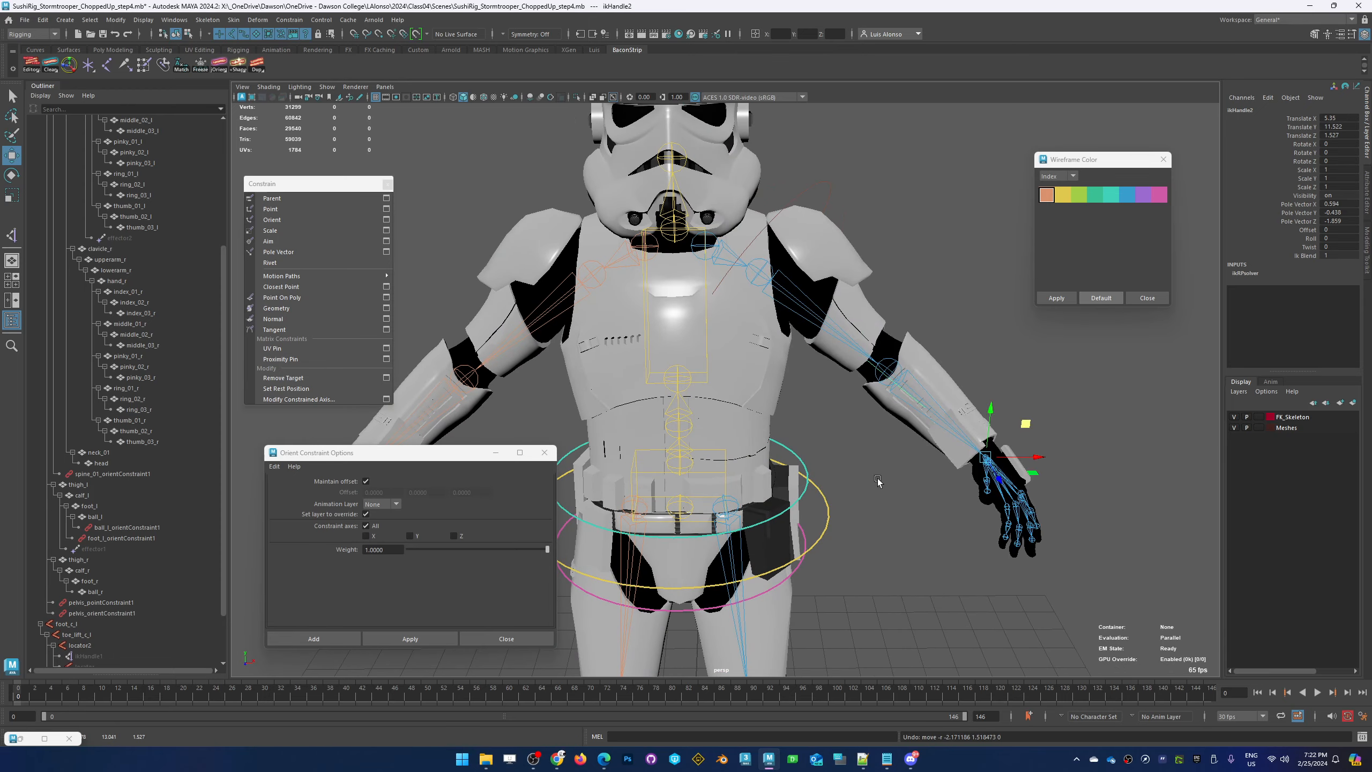
Create a new Bacon Locator to serve as the left hand's control
middle_click_drag(878, 483, 868, 367, "alt")
right_click_drag(867, 368, 835, 388, "alt")
left_click_drag(843, 422, 782, 388, "alt")
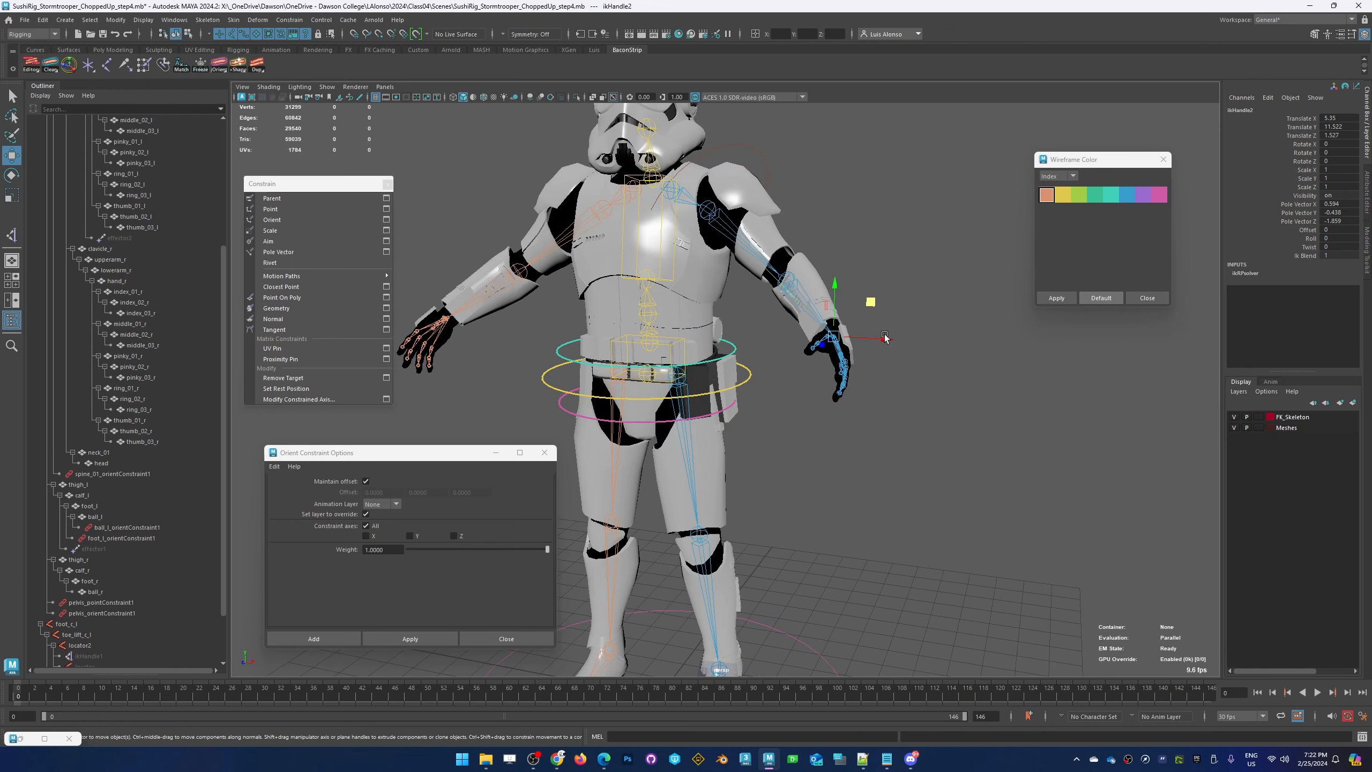
left_click_drag(753, 494, 815, 489, "alt")
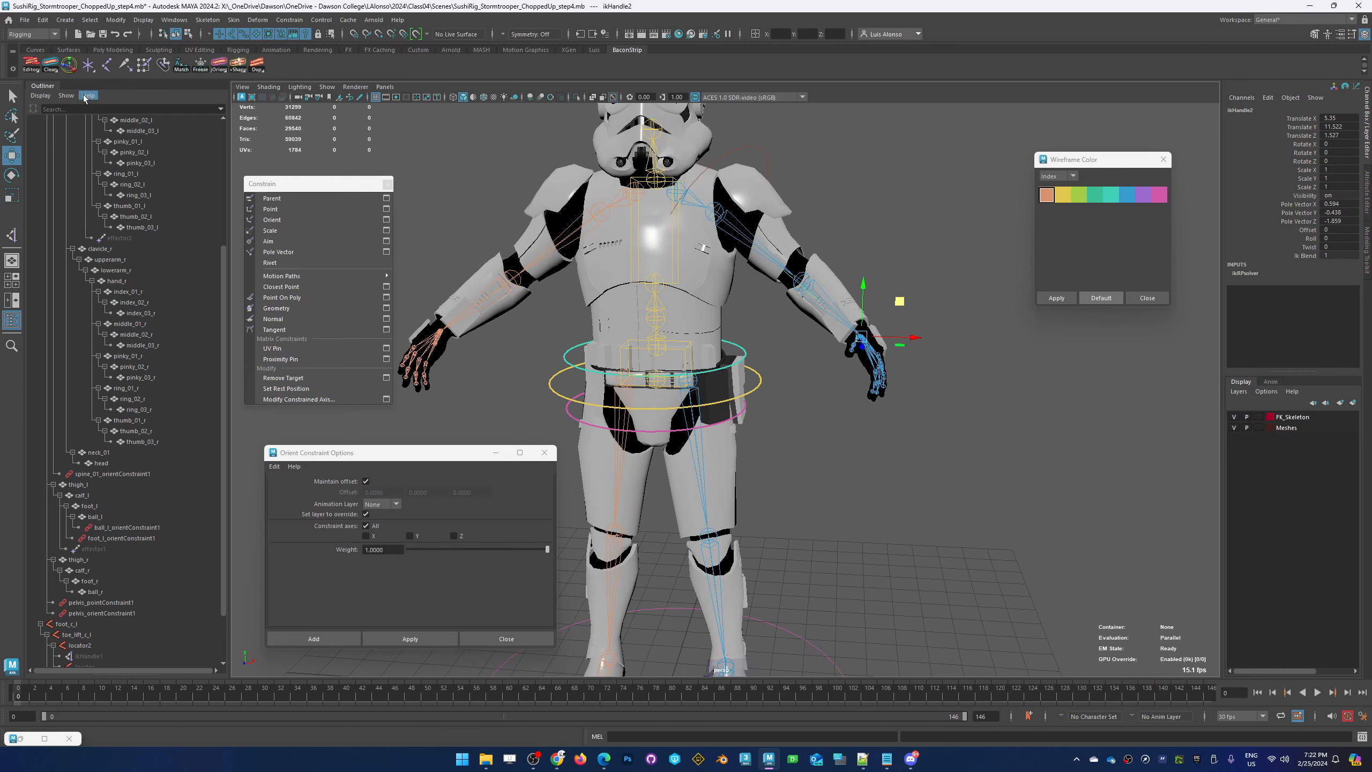
right_click(88, 65)
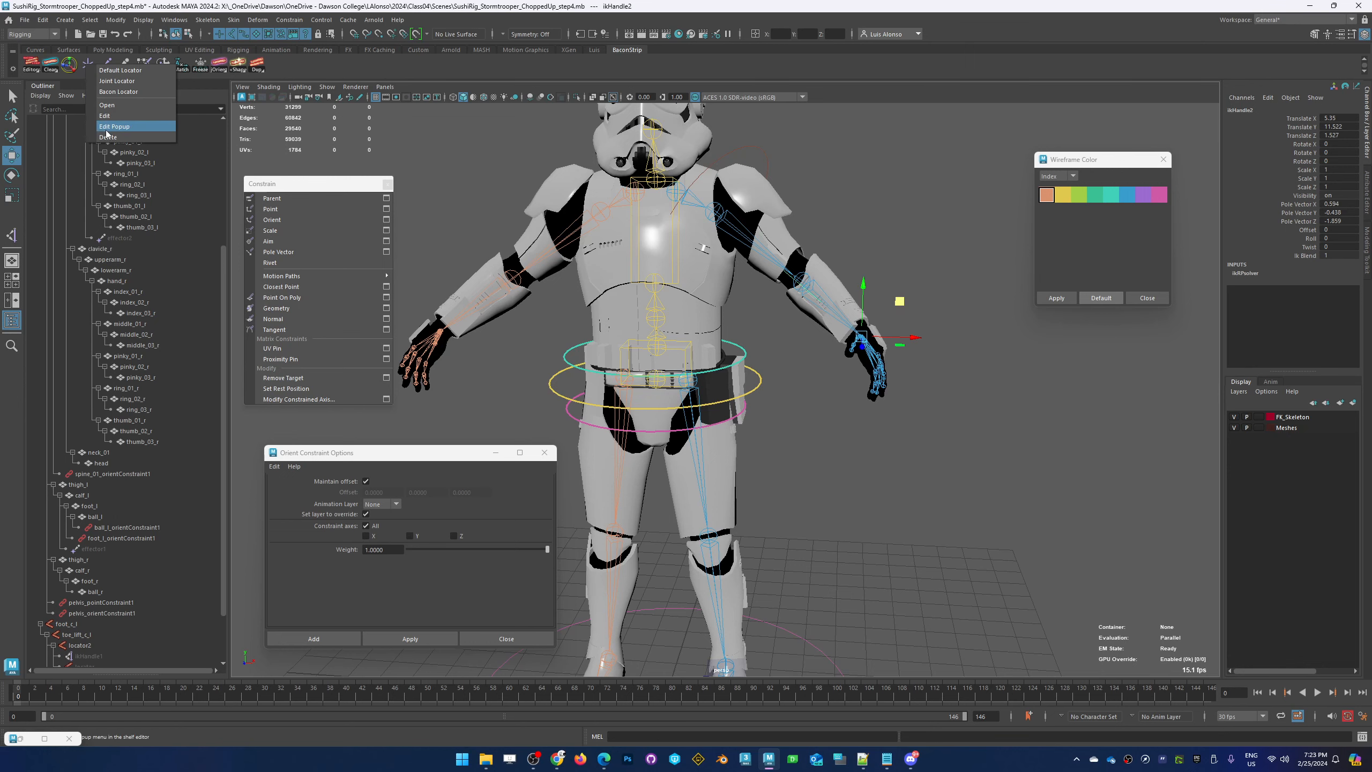
left_click(118, 92)
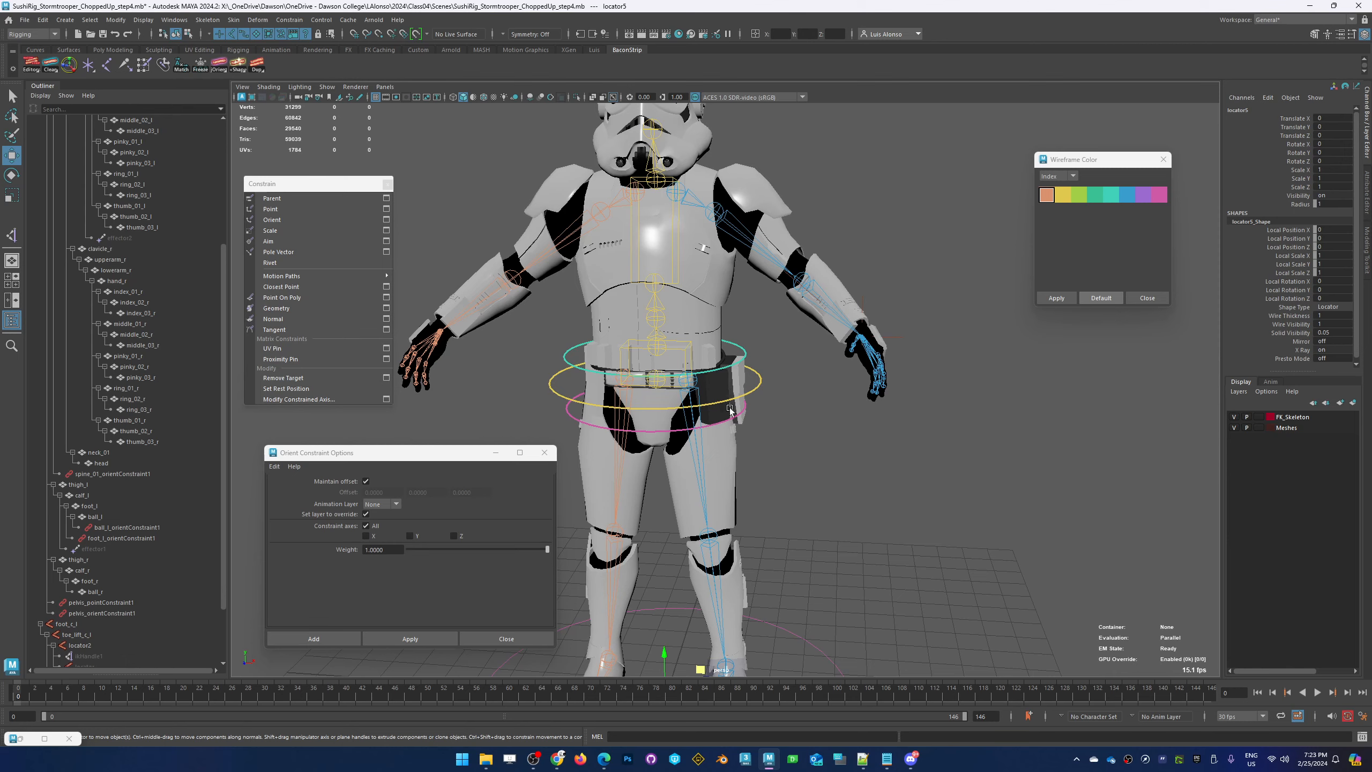
Match the new locator's translation and rotation to the left hand joint, leaving scale unmatched
left_click_drag(768, 428, 755, 357, "alt")
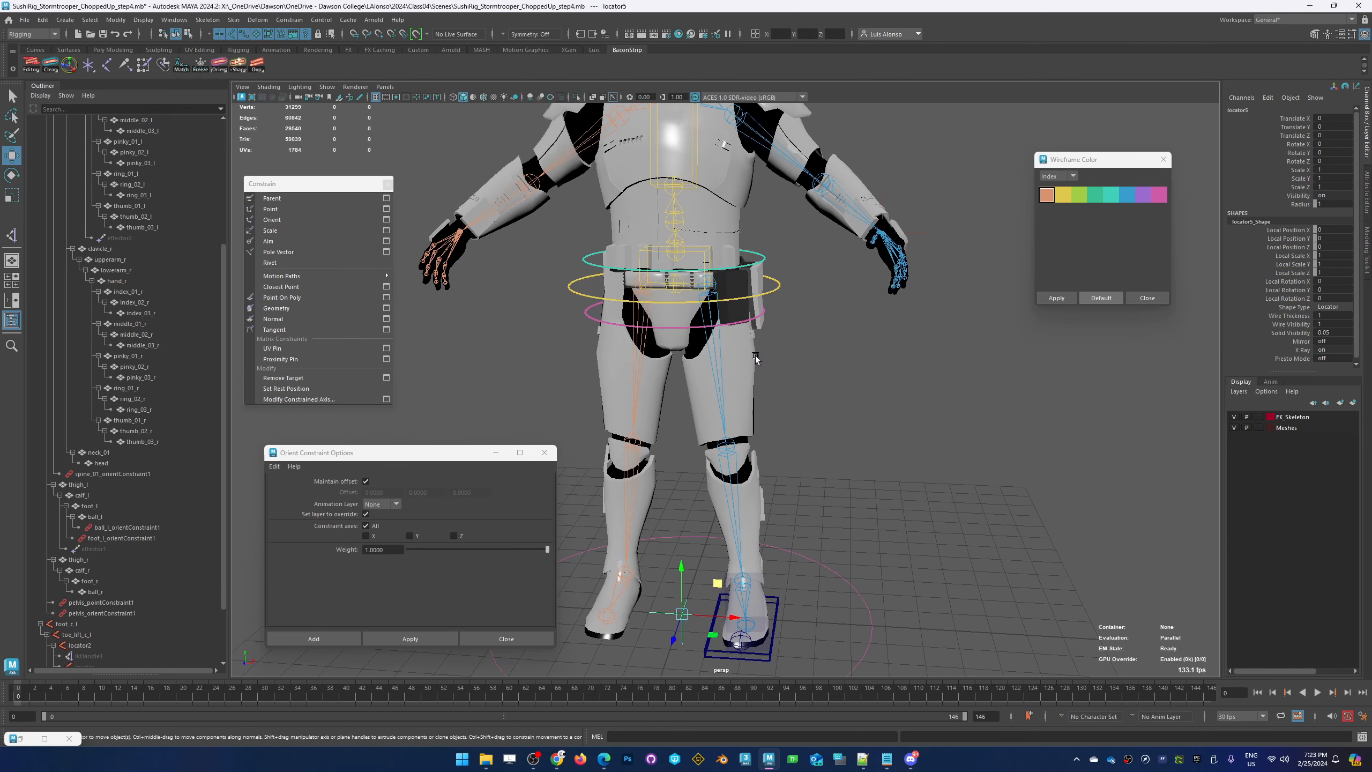
right_click_drag(721, 354, 778, 334, "alt")
middle_click_drag(754, 315, 697, 404, "alt")
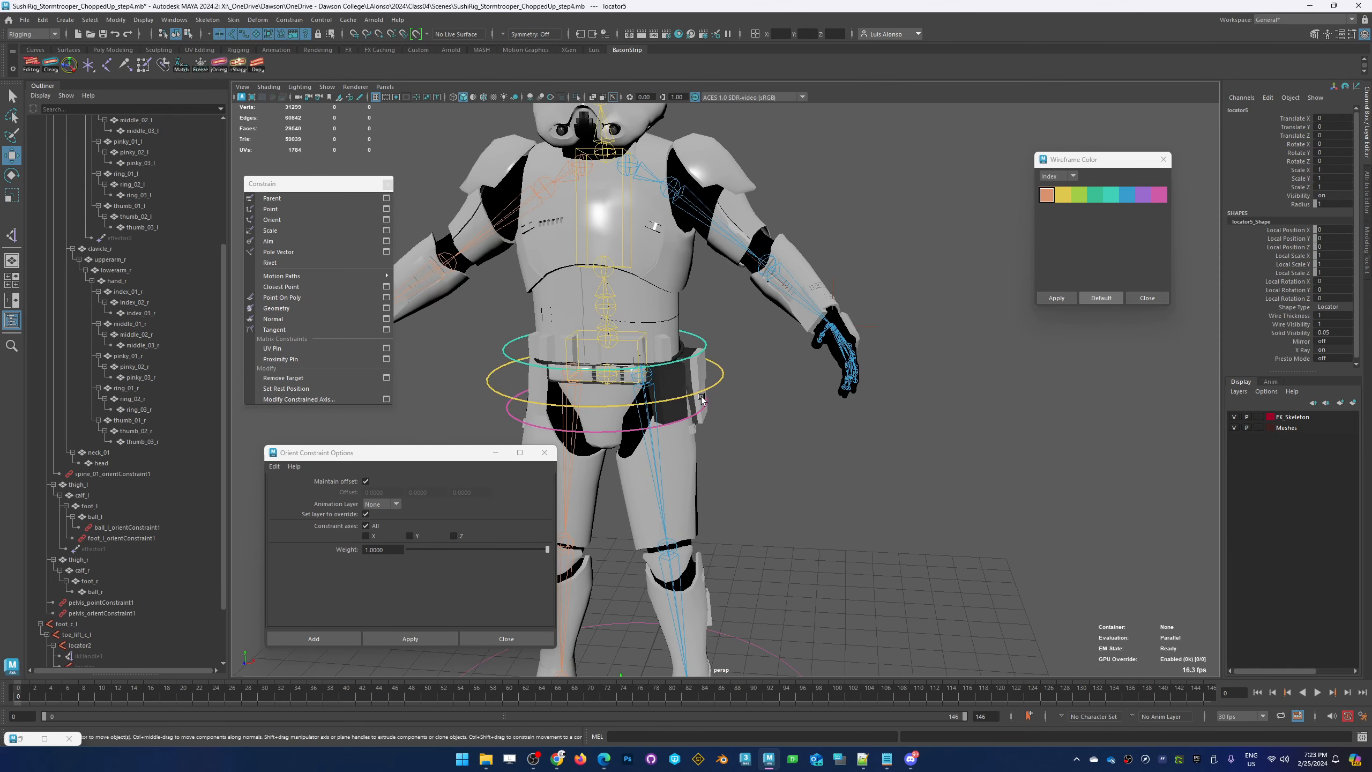
right_click_drag(729, 326, 1188, 328, "alt")
middle_click_drag(897, 286, 661, 384, "alt")
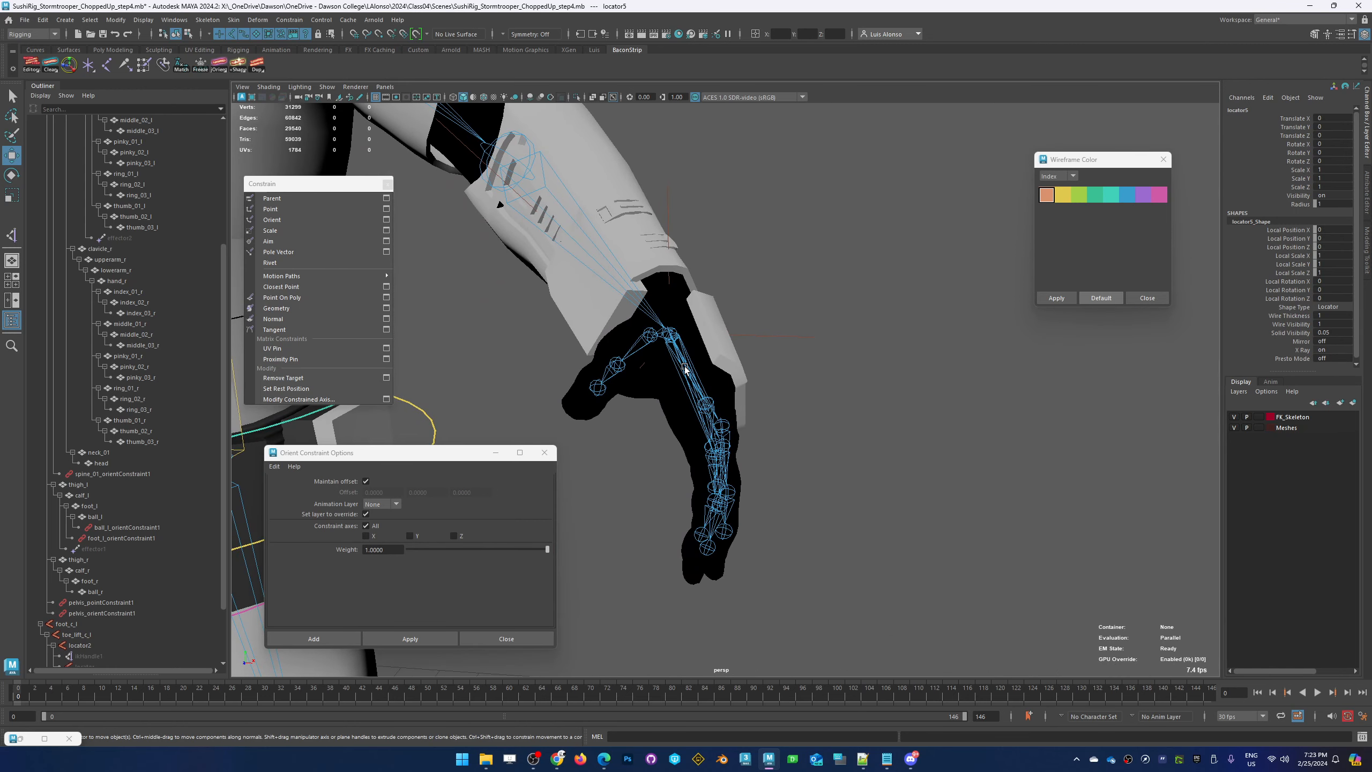
left_click(682, 370)
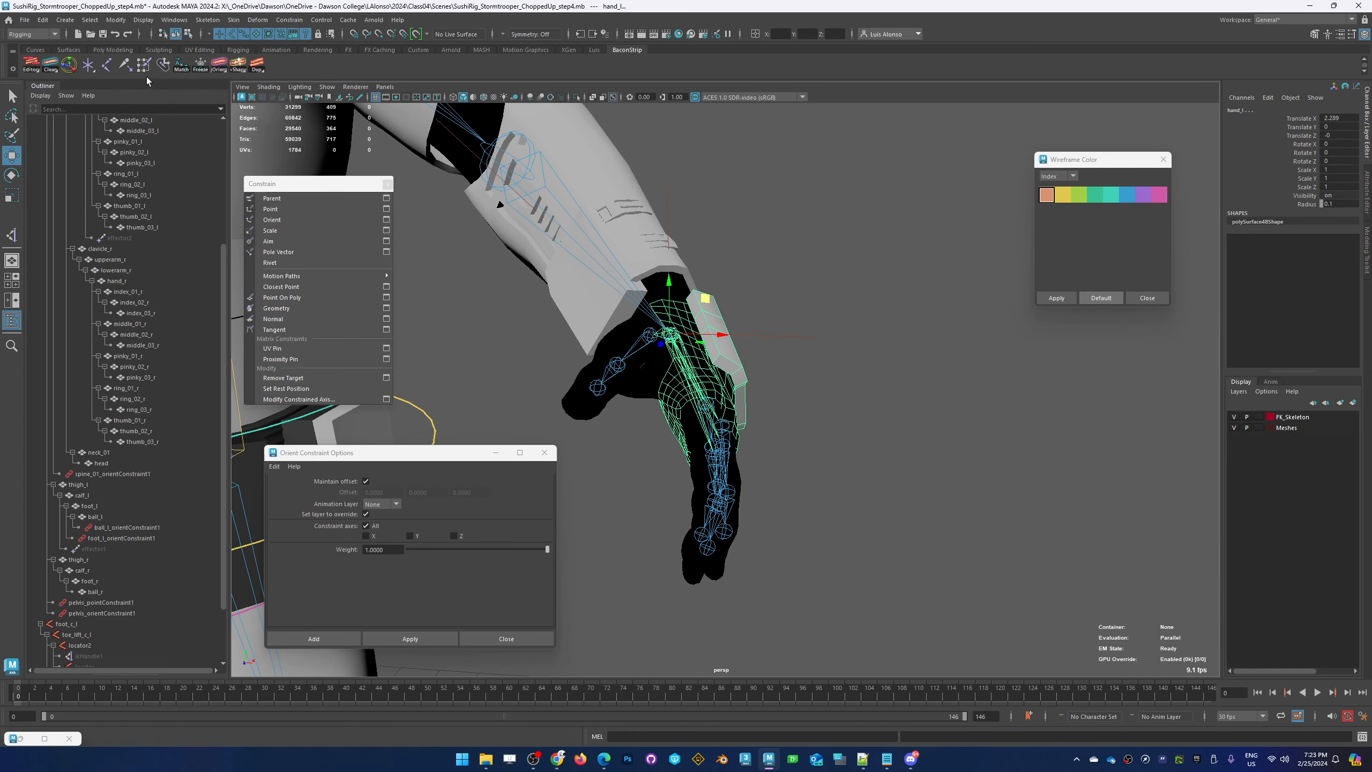
left_click(184, 66)
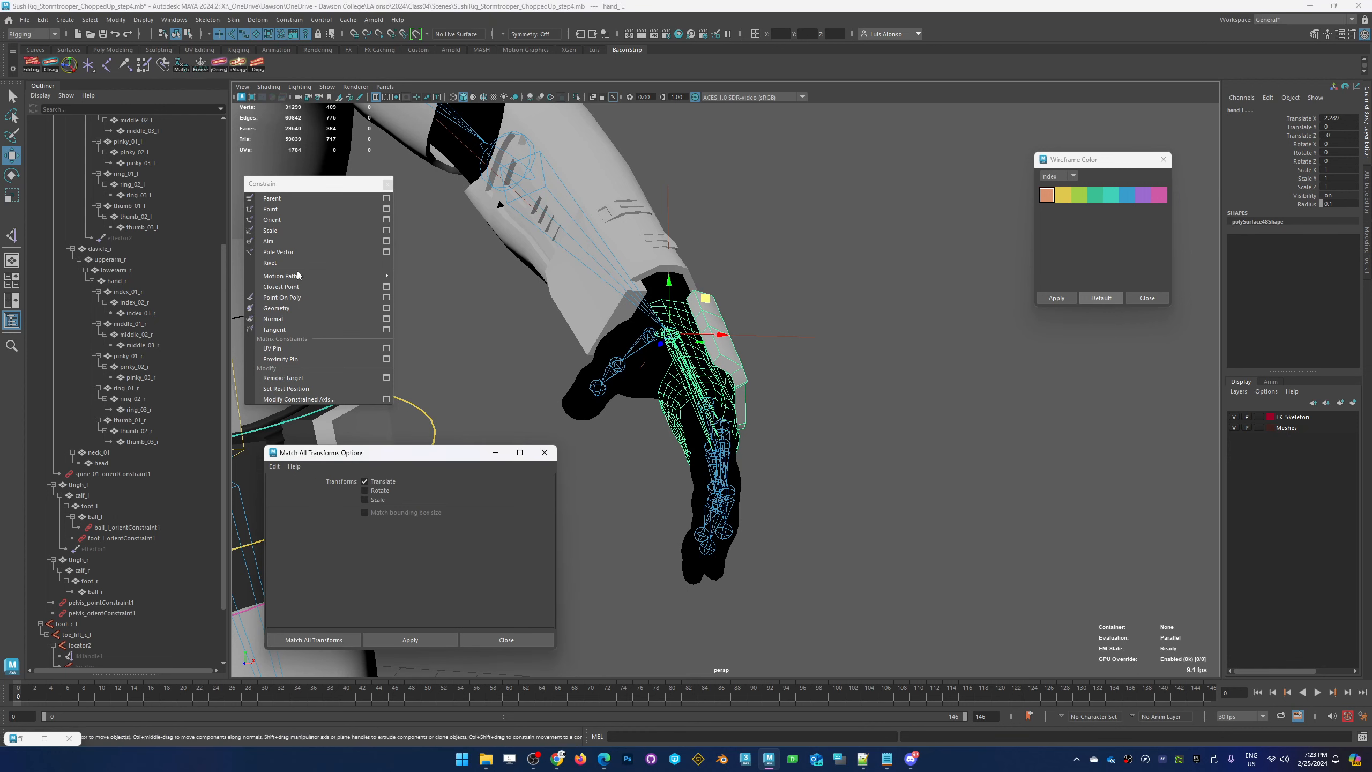
left_click(381, 494)
left_click(408, 644)
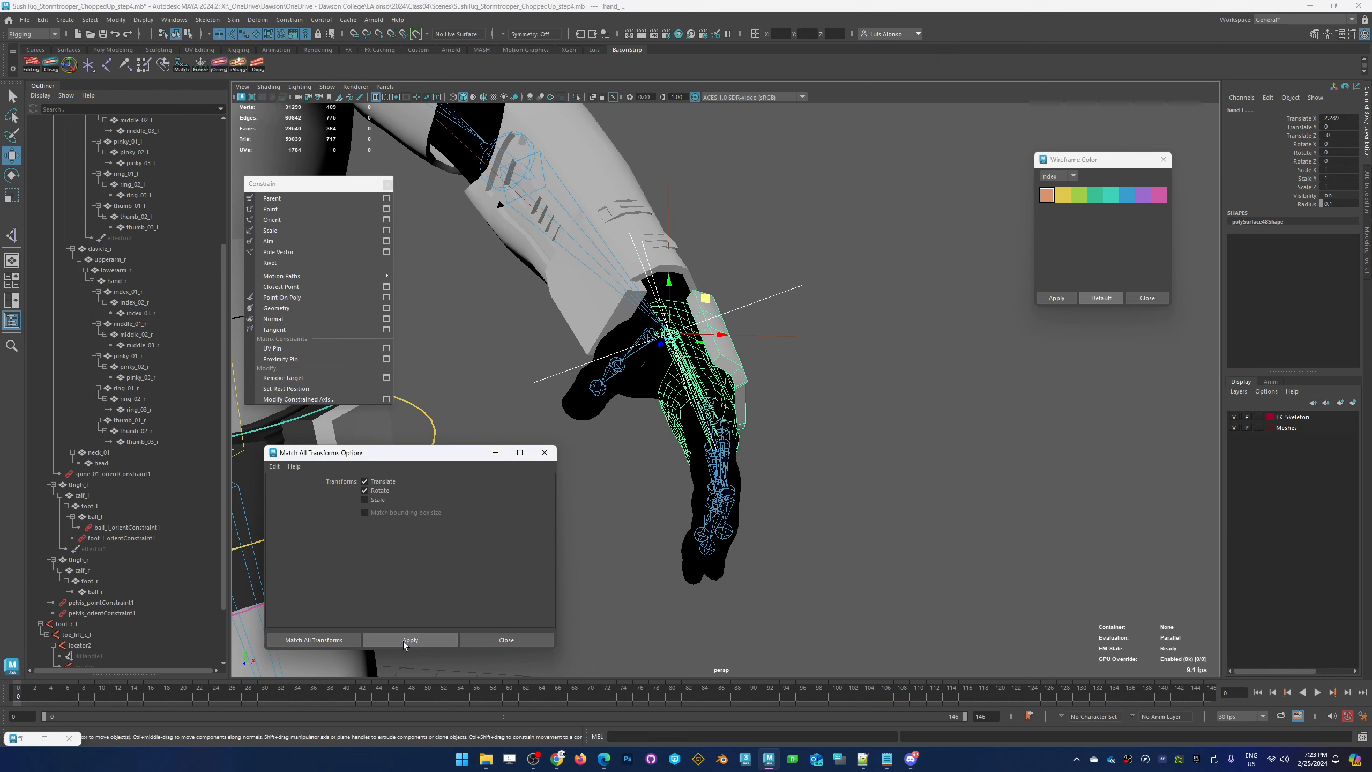
left_click(871, 495)
Change the left-hand locator's shape type to Loop
left_click_drag(776, 273, 797, 325)
mouse_move(939, 462)
left_mouse_down("alt")
mouse_move(918, 443)
mouse_move(952, 442)
left_mouse_up("alt")
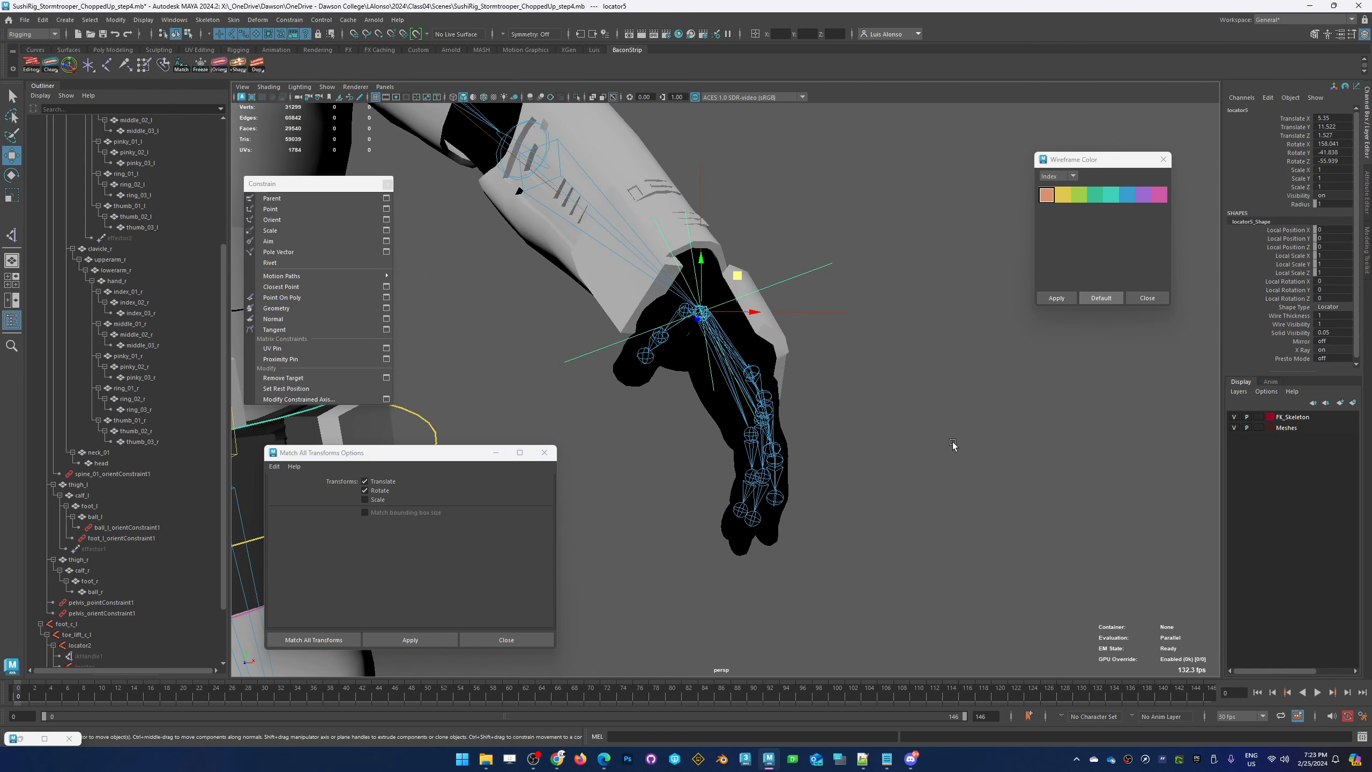
left_click(1330, 307)
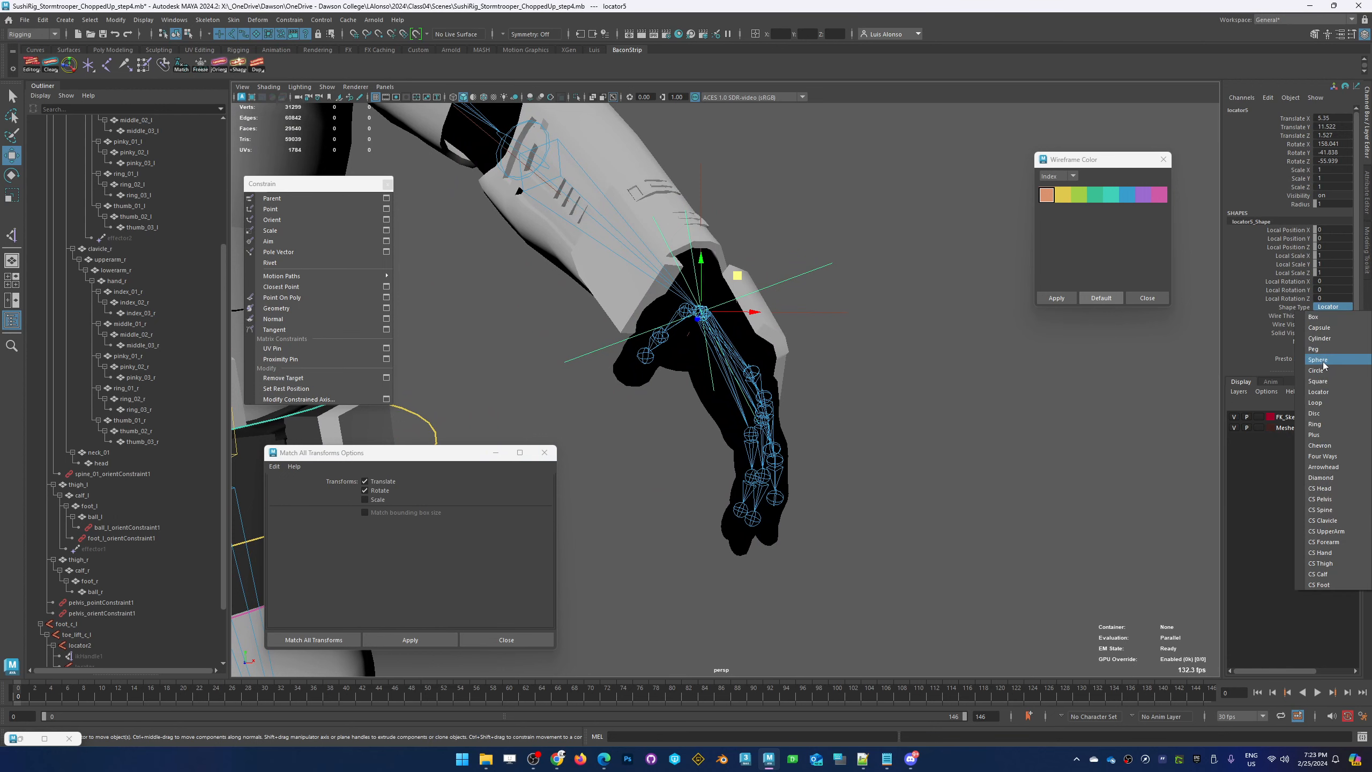
left_click(1317, 402)
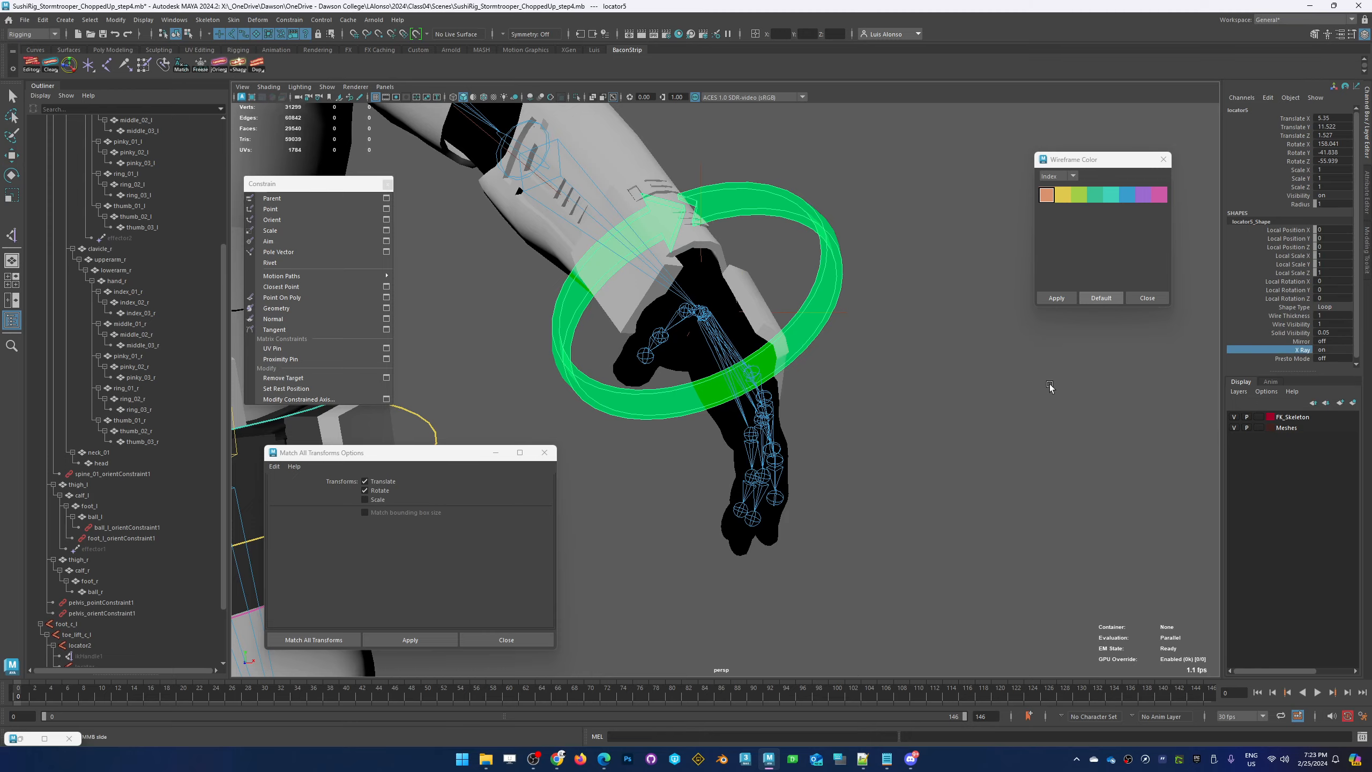
left_click(835, 211)
key("ctrl+z")
Reduce the hand loop's local scale to 0.69 on X, Y and Z so it fits around the wrist
left_click_drag(854, 346, 953, 402, "alt")
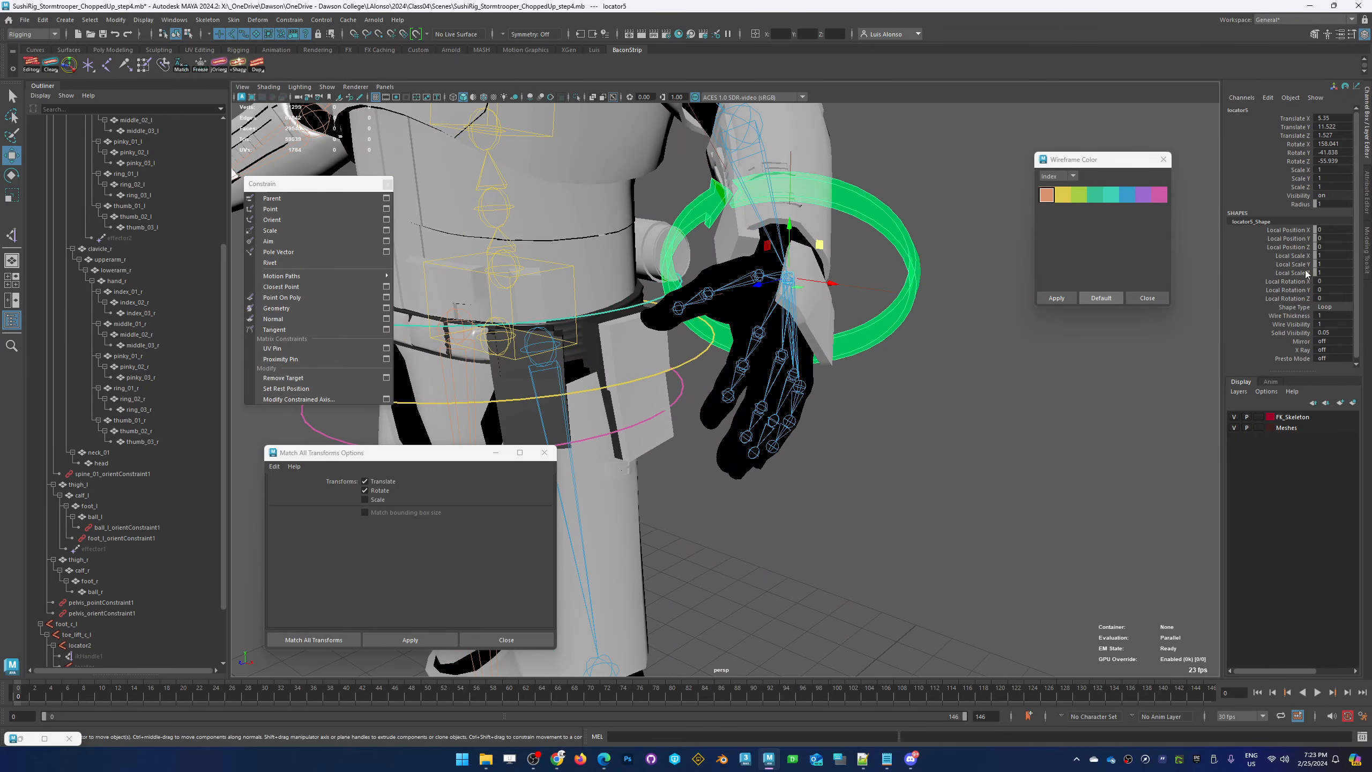
left_click_drag(1294, 255, 1286, 275)
middle_click_drag(946, 368, 931, 406)
left_click(912, 451)
key("w")
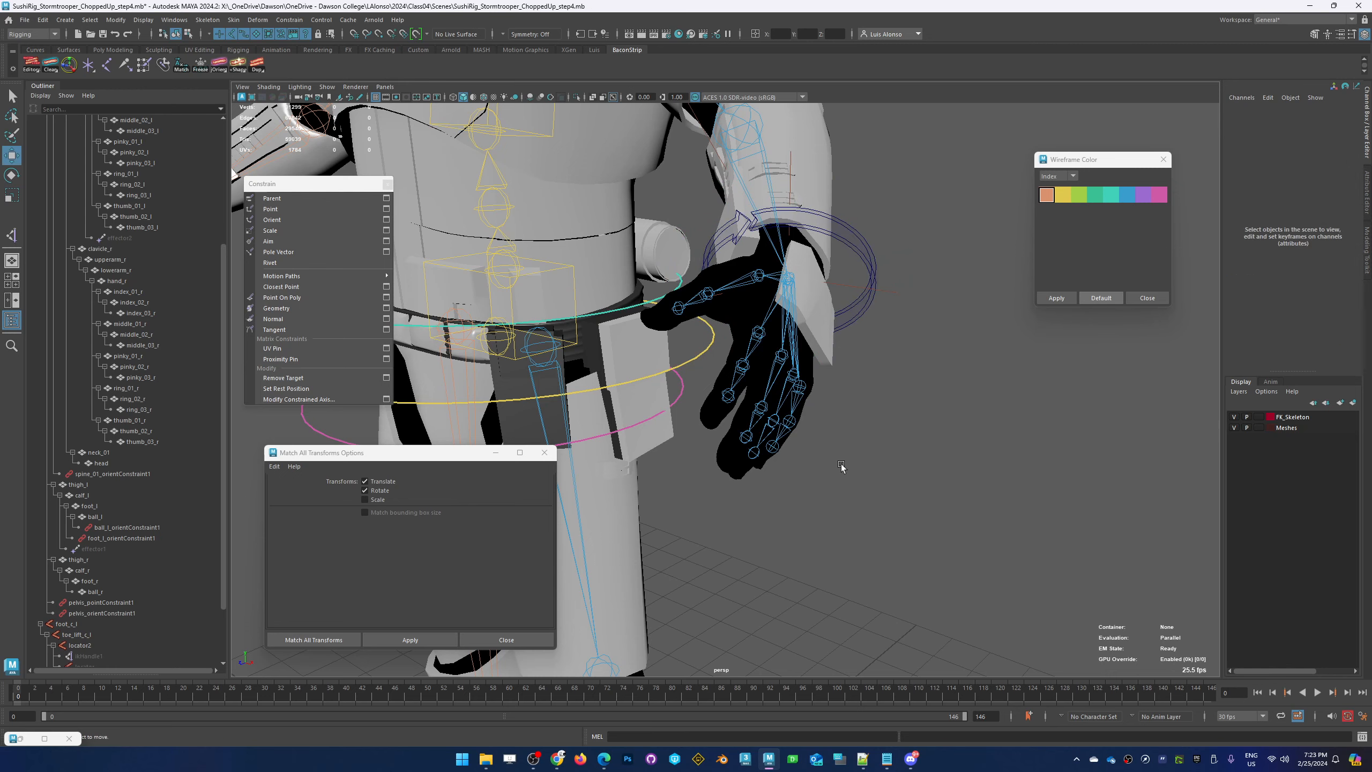
Colour the left-hand loop control's wireframe blue to match the left arm's joints
left_click_drag(843, 467, 961, 317, "alt")
left_click(960, 319)
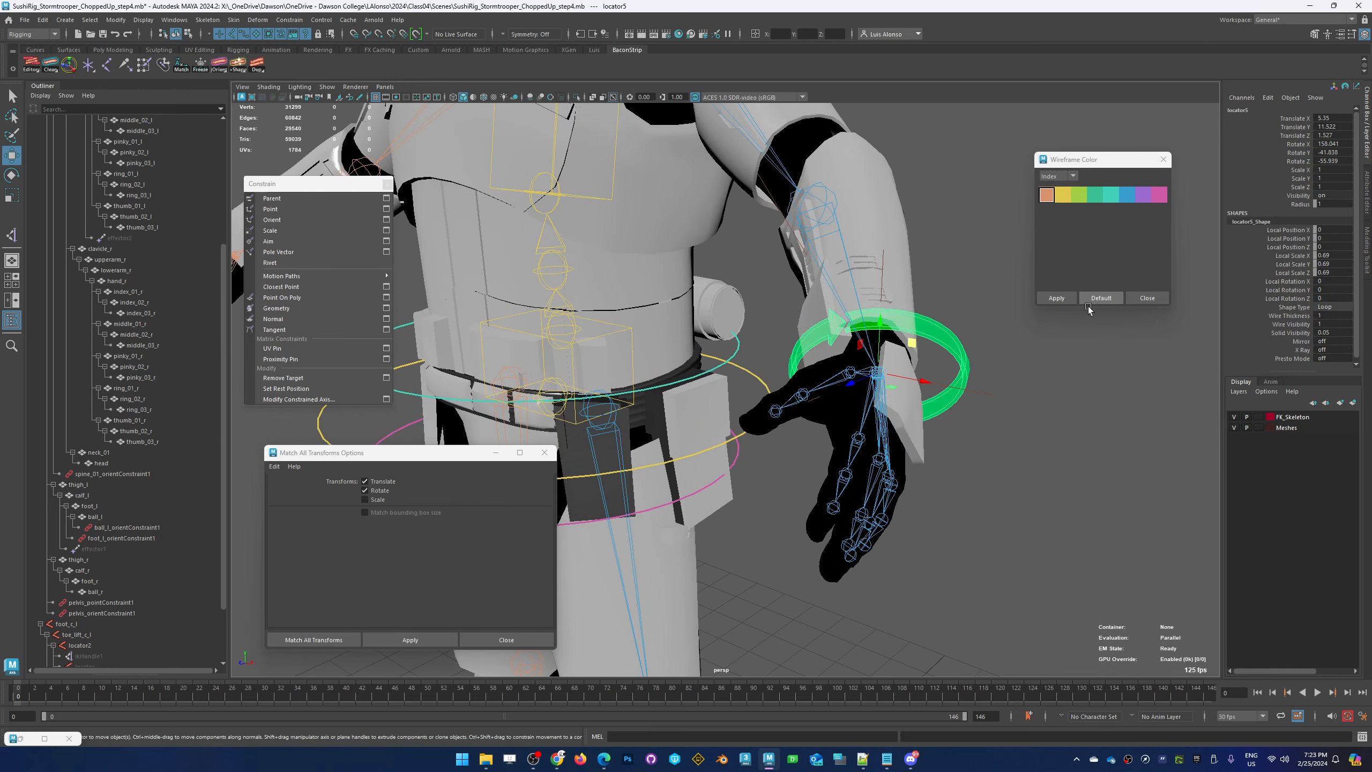
left_click(1128, 196)
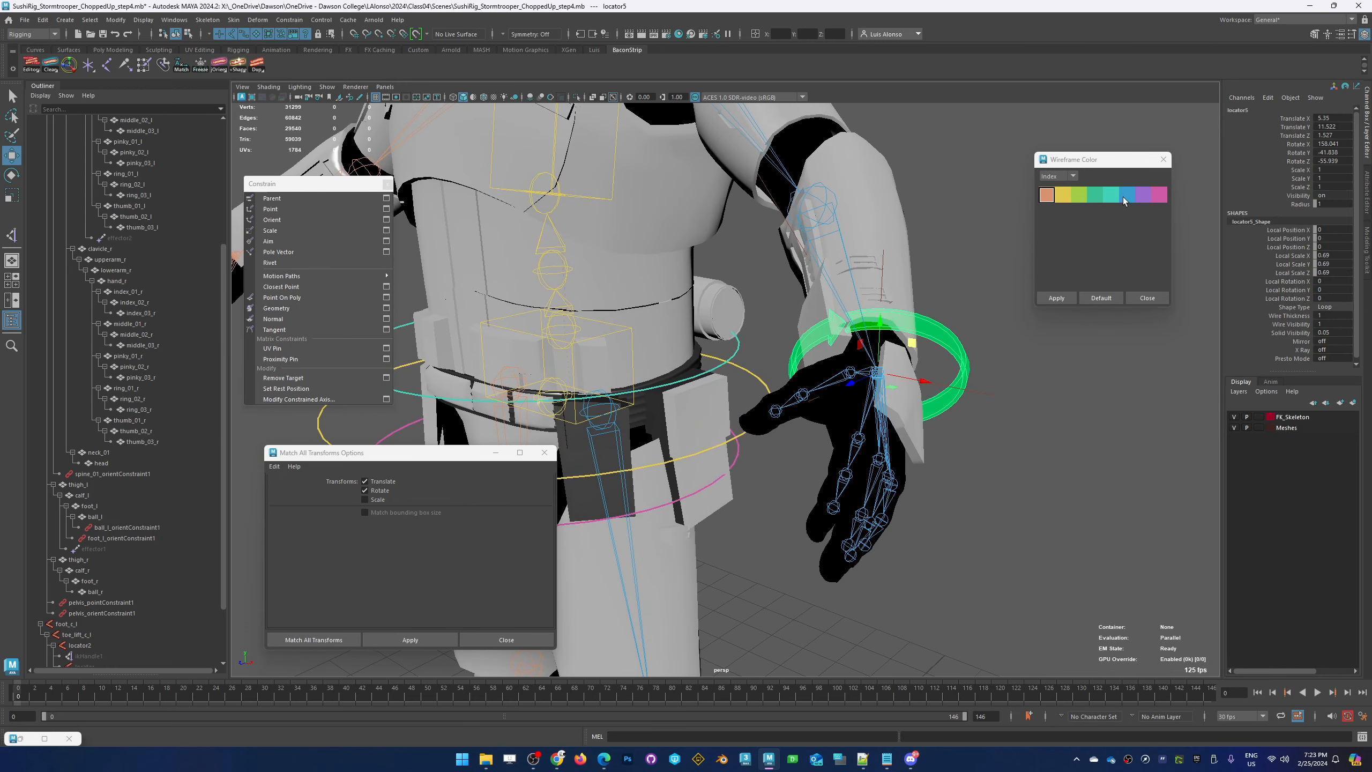
left_click(1055, 298)
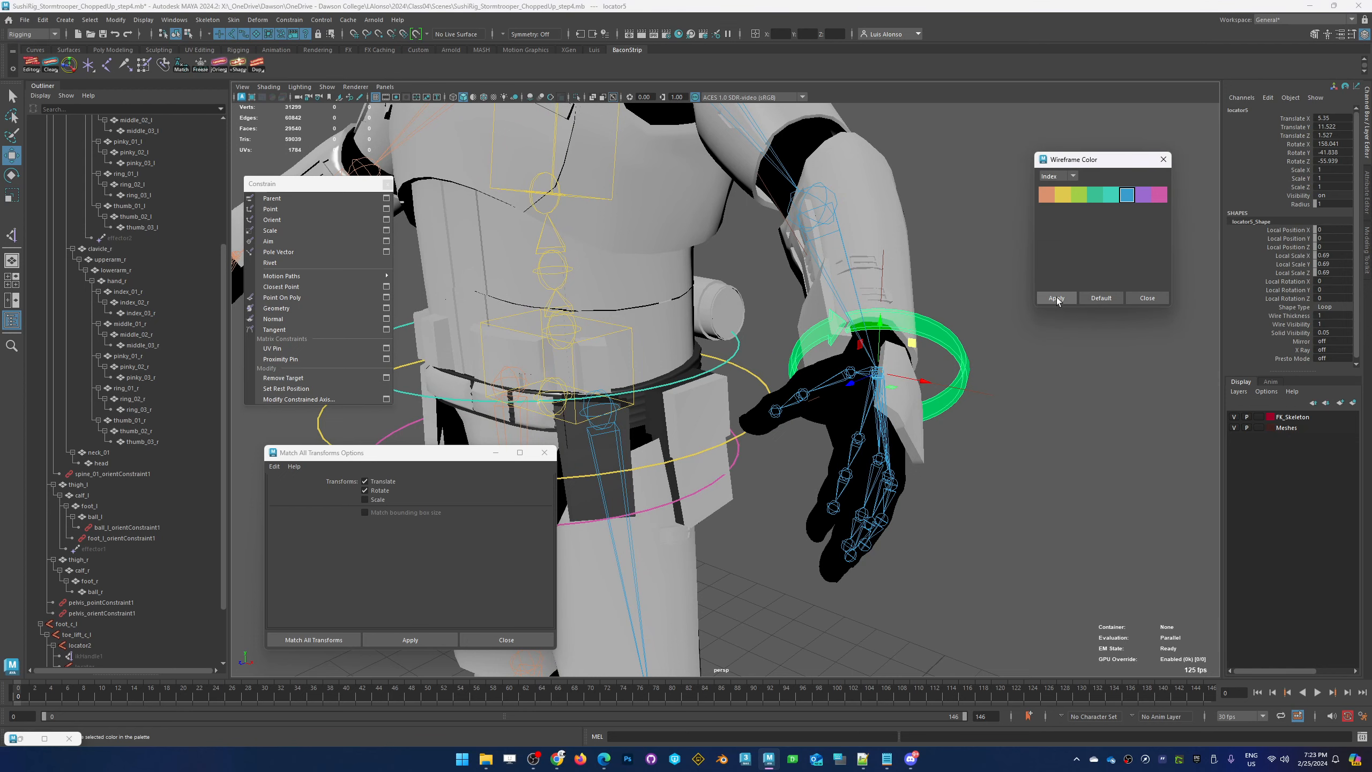
left_click(994, 375)
Parent the left-hand loop control to the large yellow circle around the hips
left_click(953, 352)
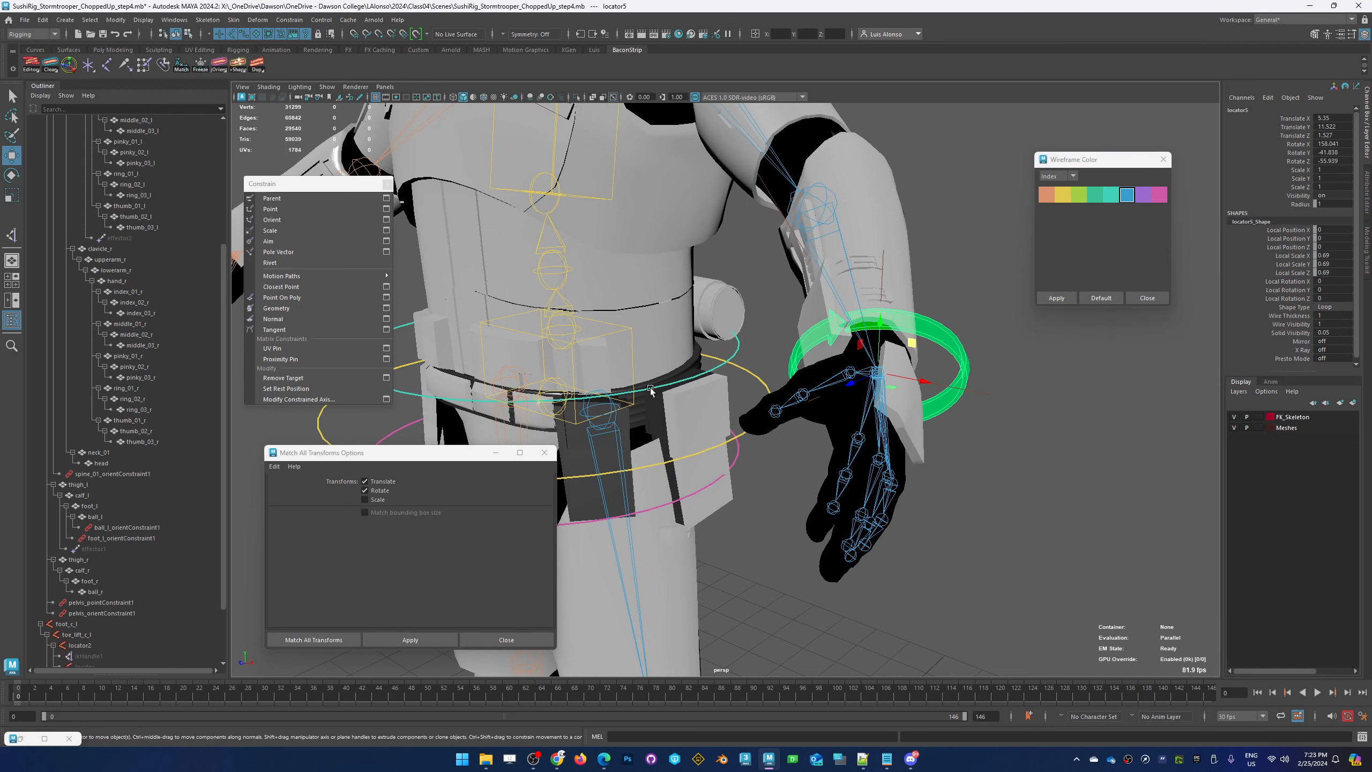
left_click(753, 374)
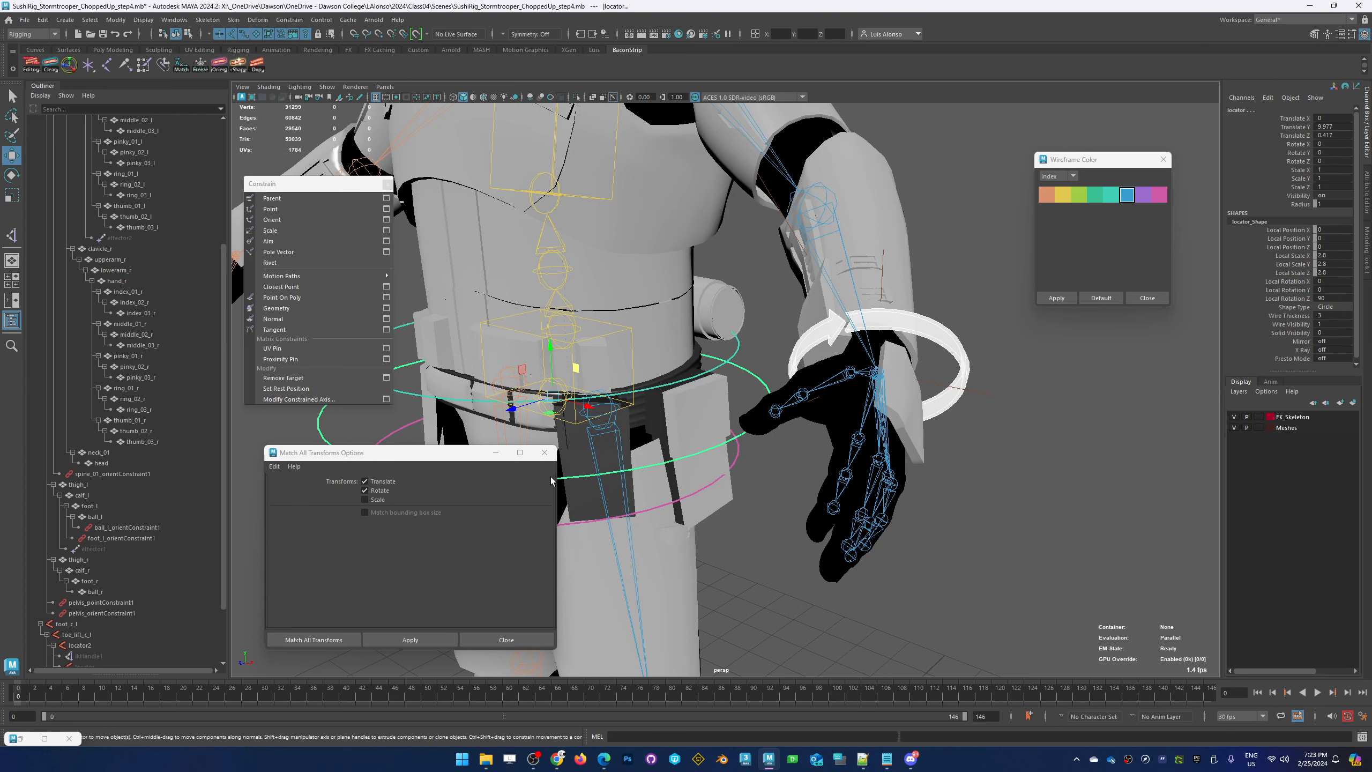
middle_click_drag(607, 449, 688, 358, "alt")
right_click_drag(687, 359, 572, 301, "alt")
left_click_drag(598, 325, 634, 331, "alt")
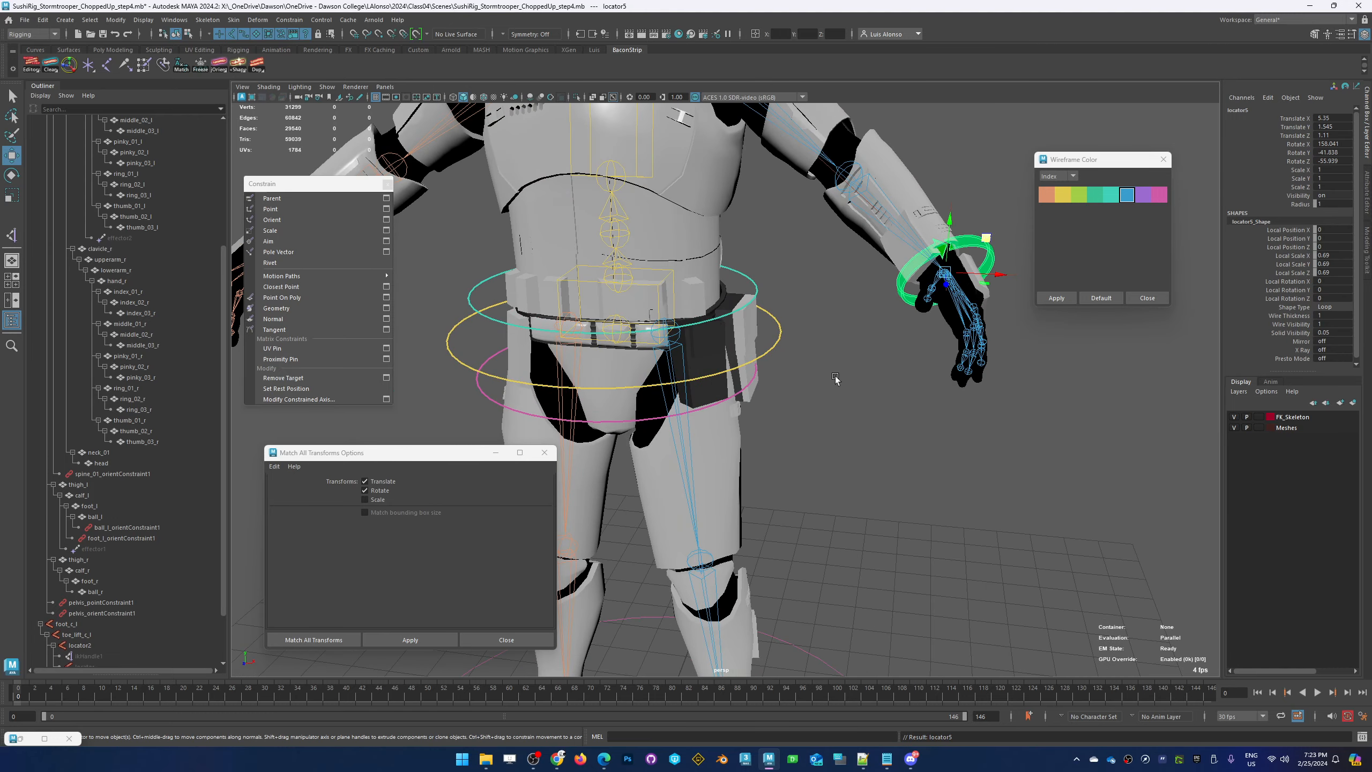
Test moving the parented left-hand control and undo the move
left_click(893, 426)
left_click(982, 237)
mouse_move(984, 242)
left_mouse_down()
mouse_move(938, 124)
mouse_move(988, 239)
left_mouse_up()
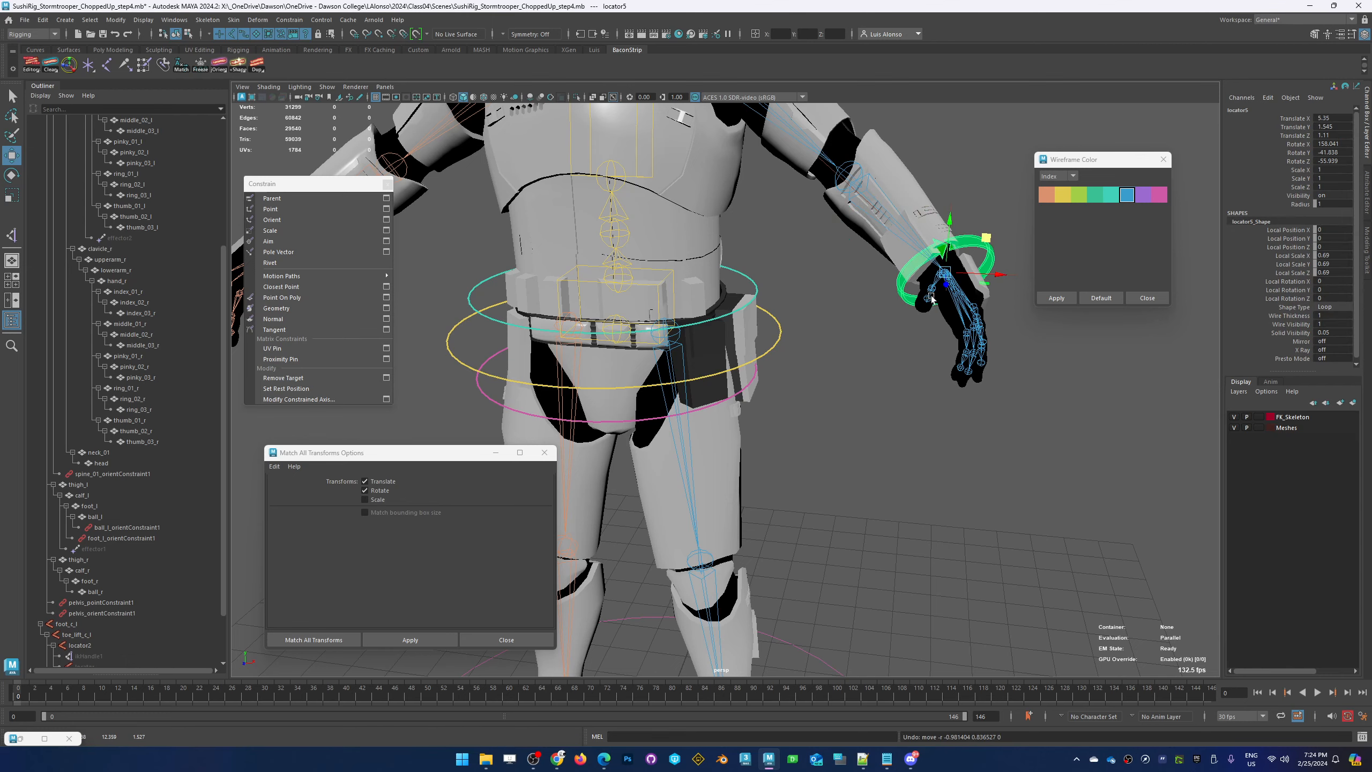
Point-constrain the left arm's IK handle to the hand loop control with Maintain offset off
left_click_drag(910, 320, 863, 319, "alt")
middle_click_drag(863, 319, 655, 341, "alt")
right_click_drag(614, 289, 954, 342, "alt")
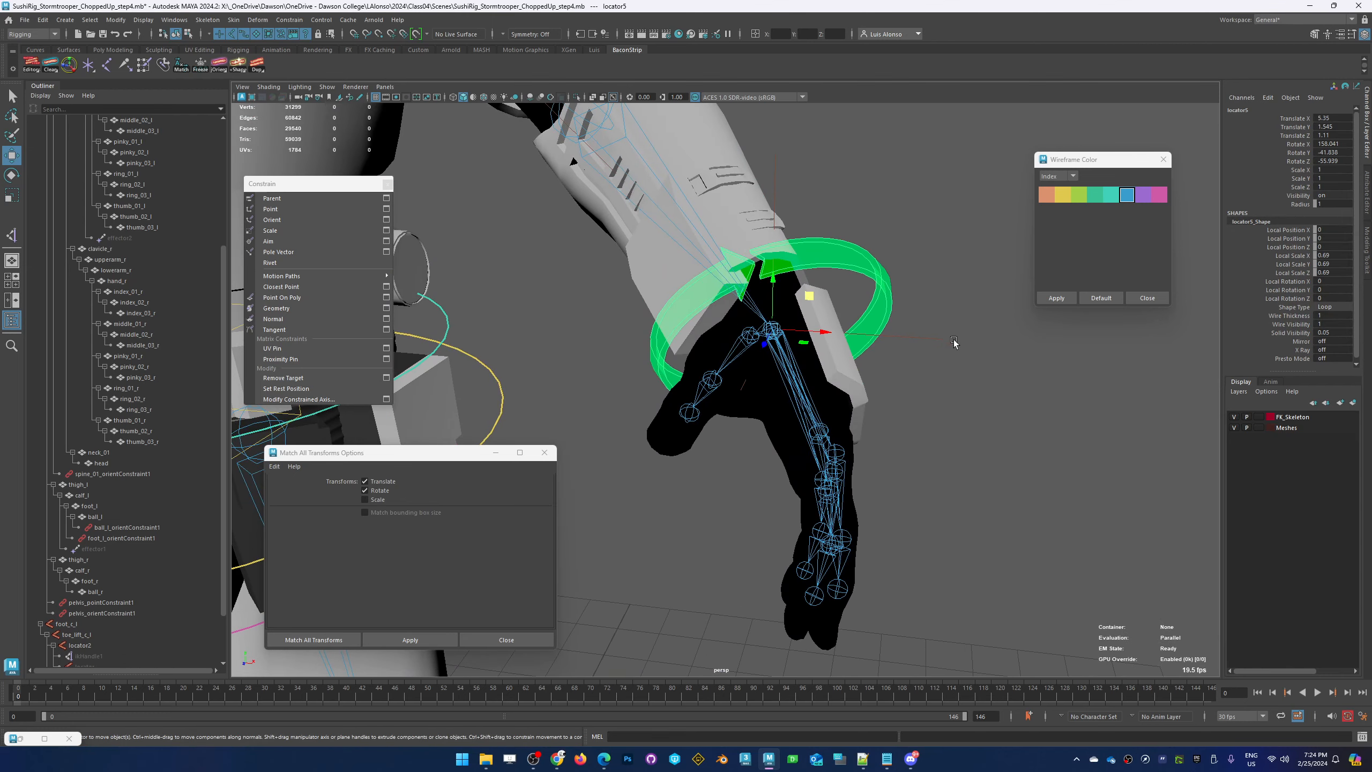
left_click(897, 324)
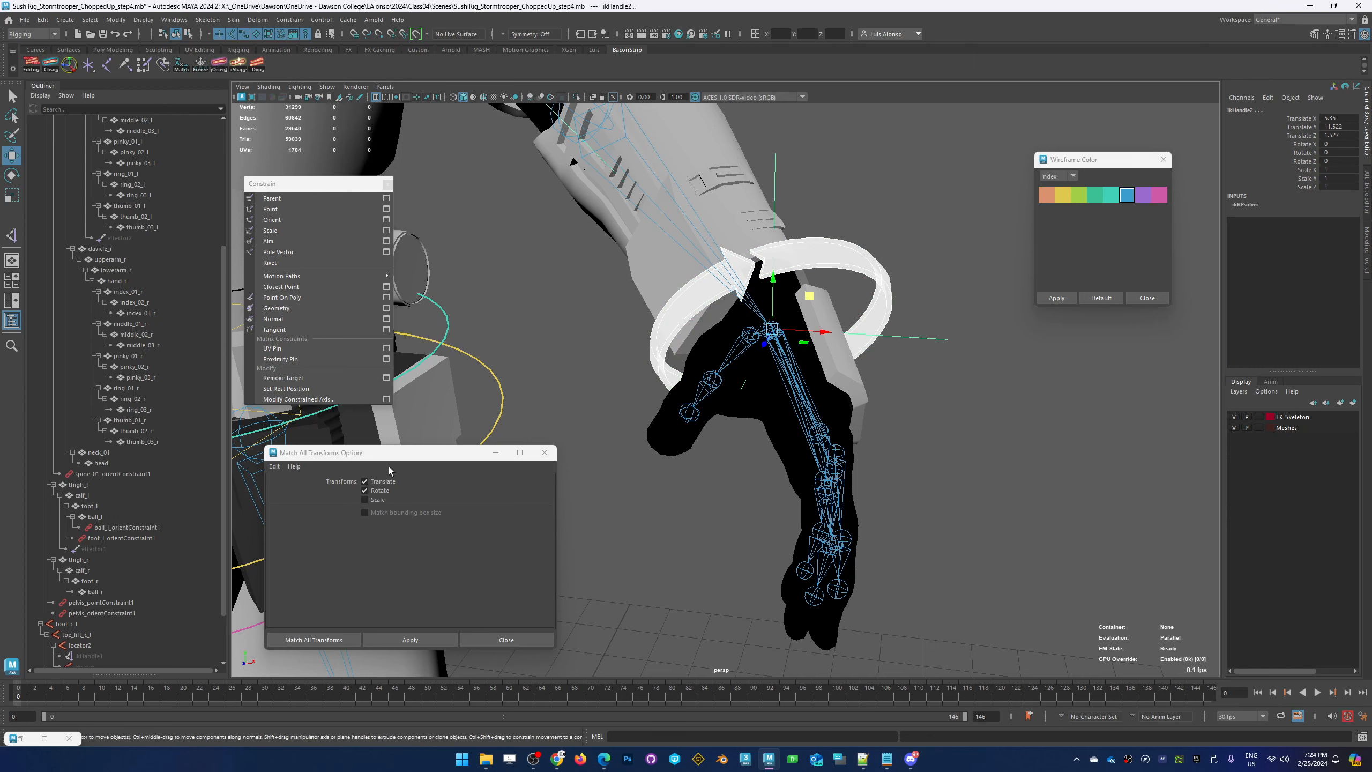
left_click(387, 209)
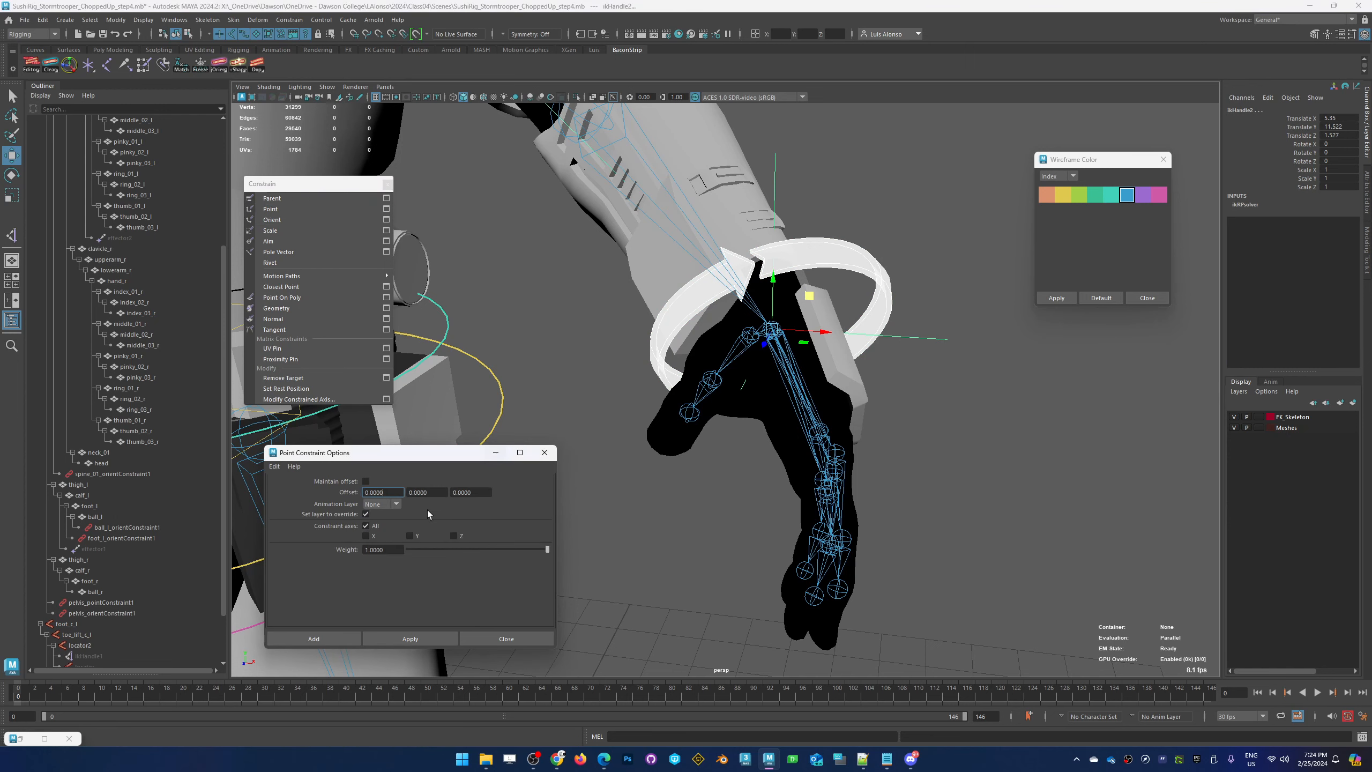
left_click(366, 481)
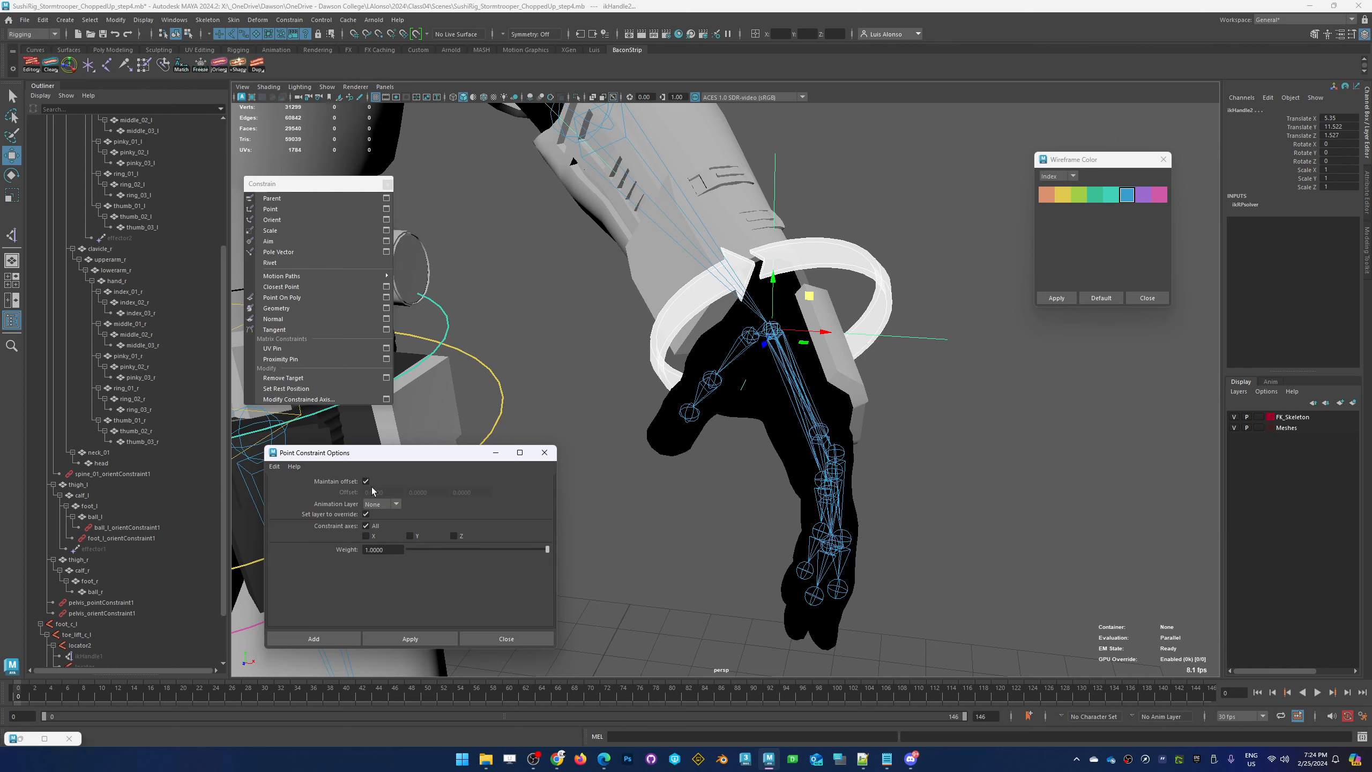
left_click(366, 480)
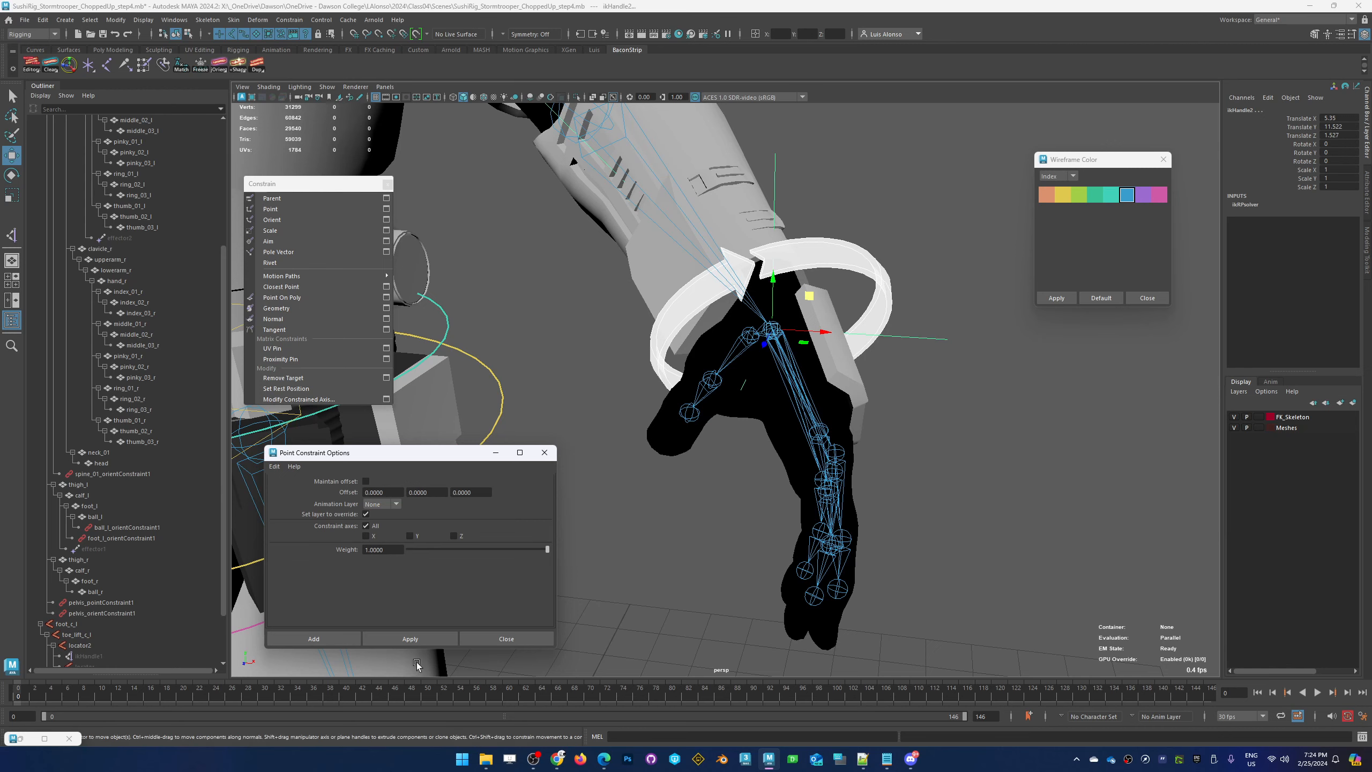
left_click(413, 639)
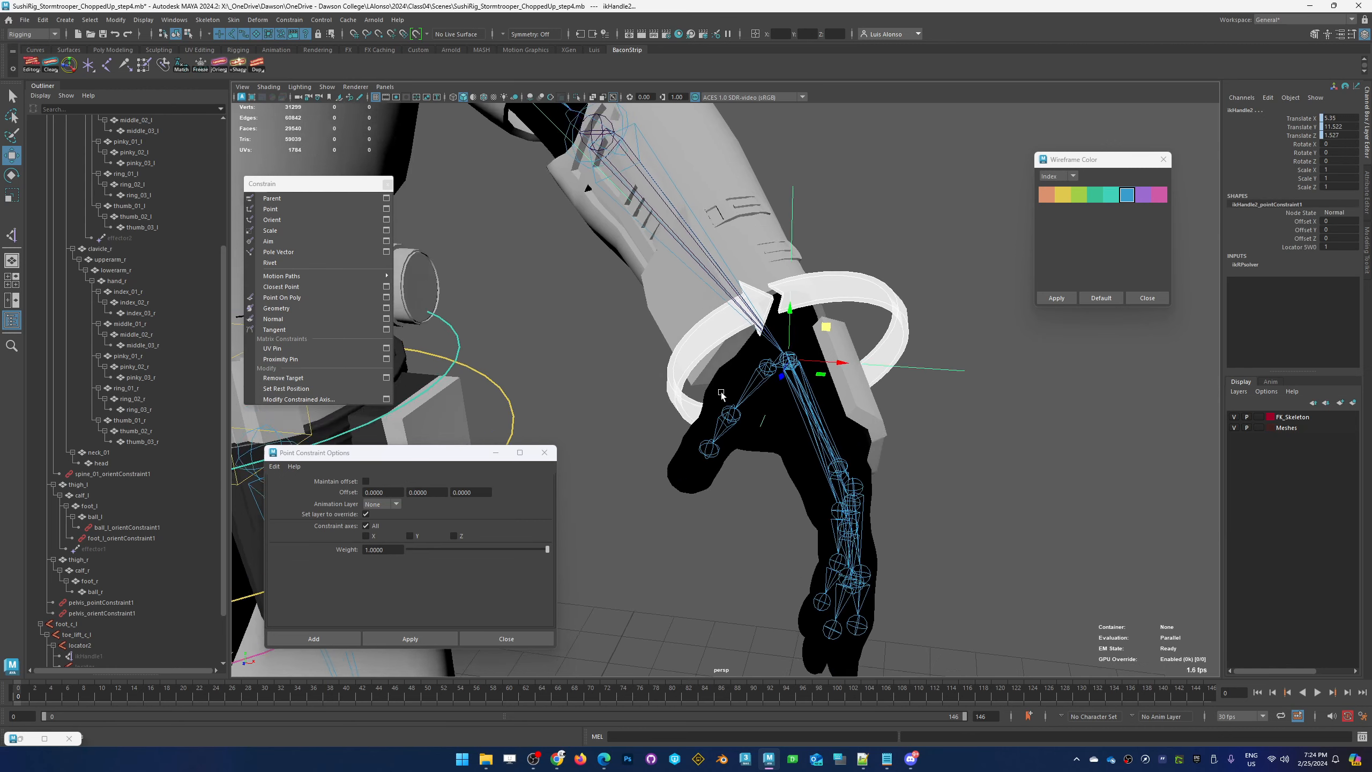
Test rotating the left-hand control to check the wrist's response, and undo the rotation
middle_click_drag(722, 394, 830, 500, "alt")
right_click_drag(829, 500, 714, 352, "alt")
left_click(676, 405)
left_click(753, 396)
left_click_drag(714, 351, 773, 373, "alt")
key("e")
left_click_drag(774, 430, 740, 474)
key("ctrl+z")
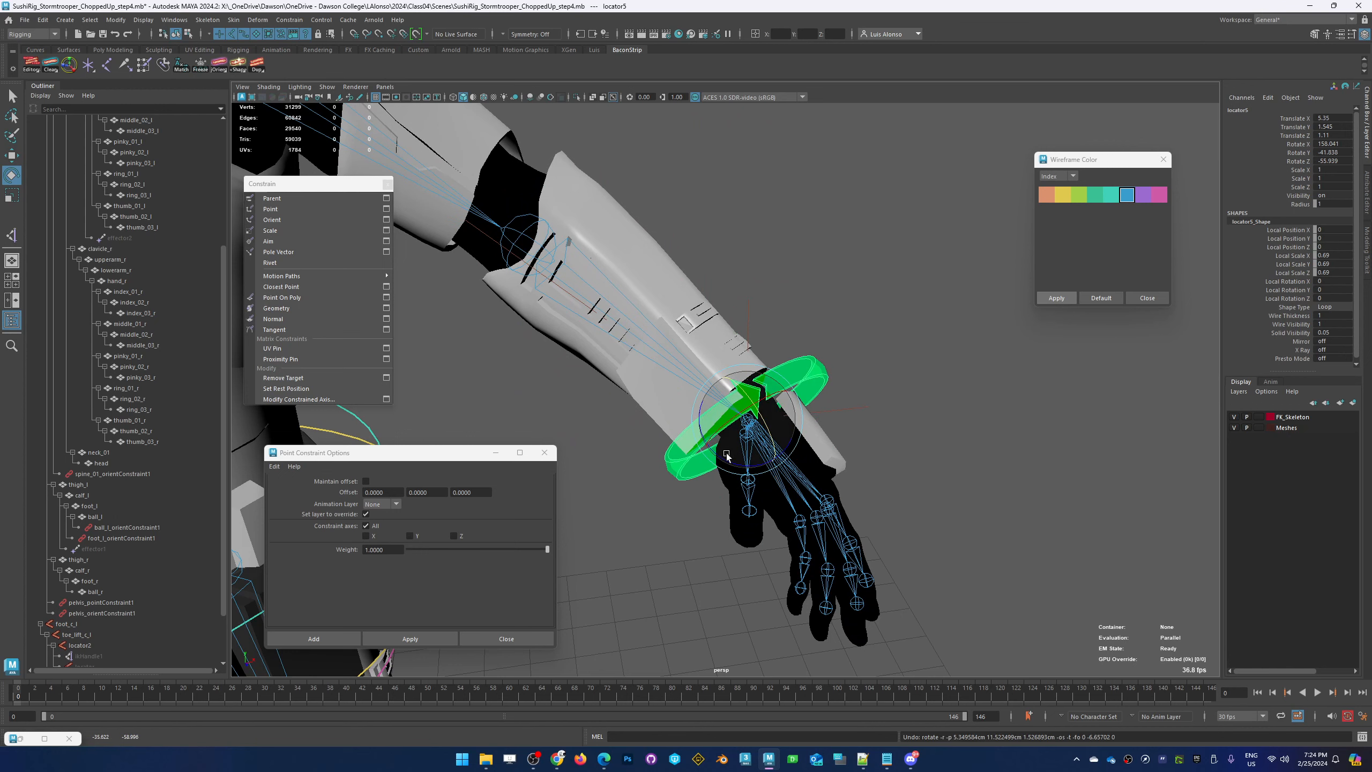
Orient-constrain the left hand joint to the loop control with Maintain offset on
left_click(896, 464)
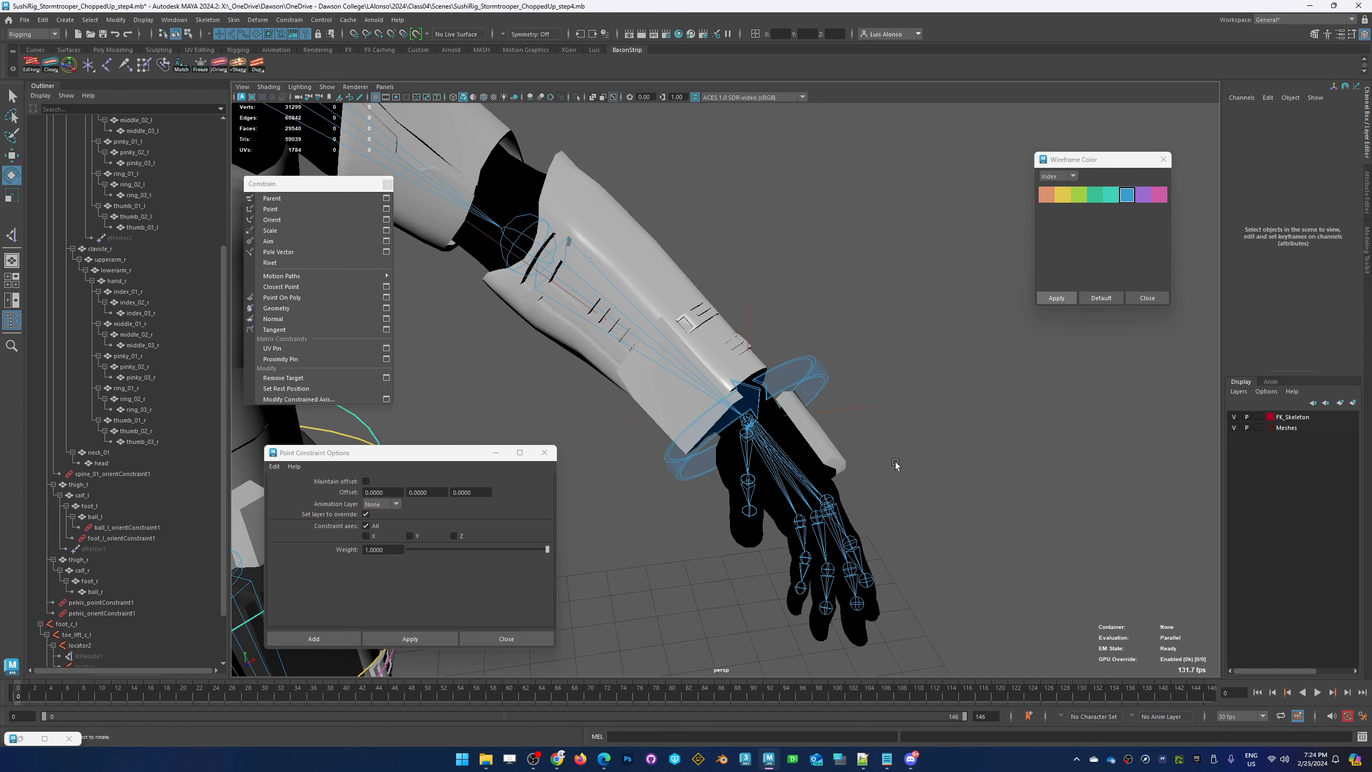
left_click(822, 381)
left_click(802, 478)
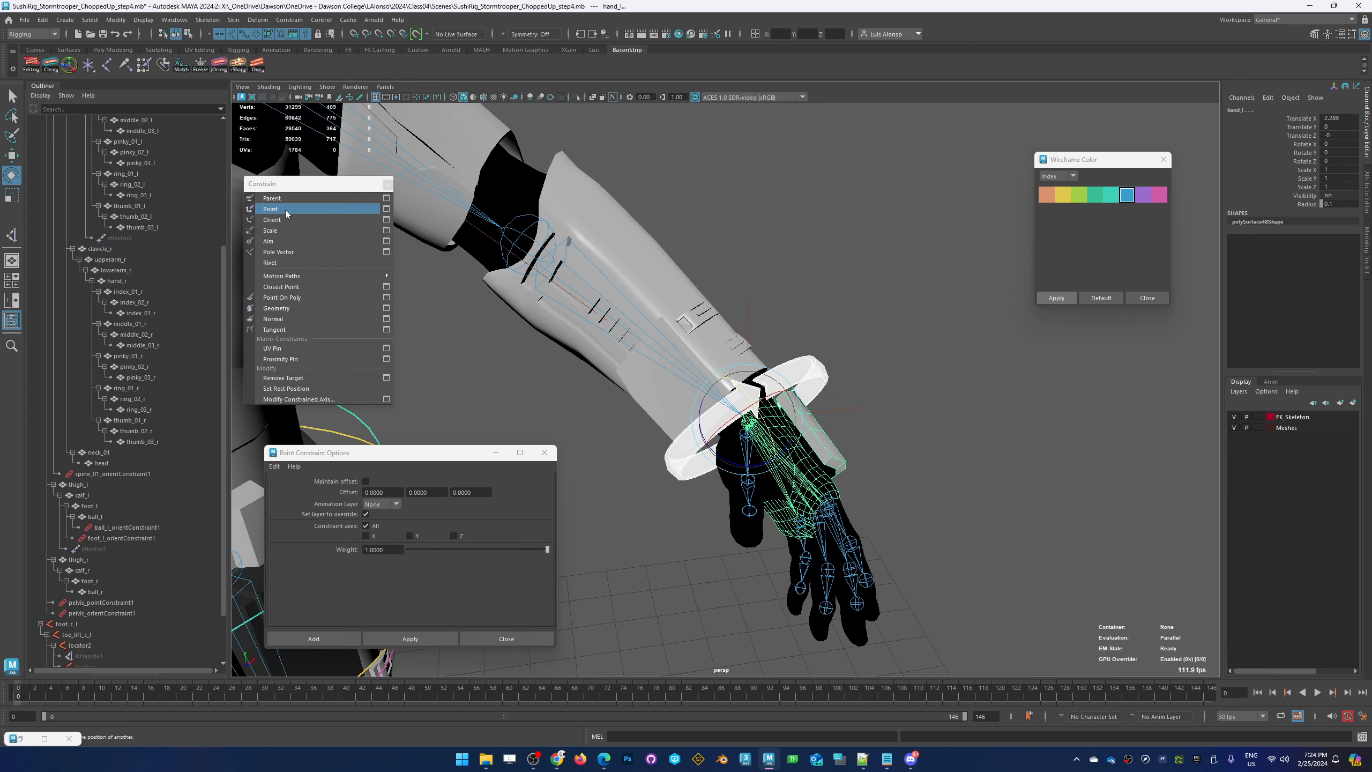
left_click(387, 220)
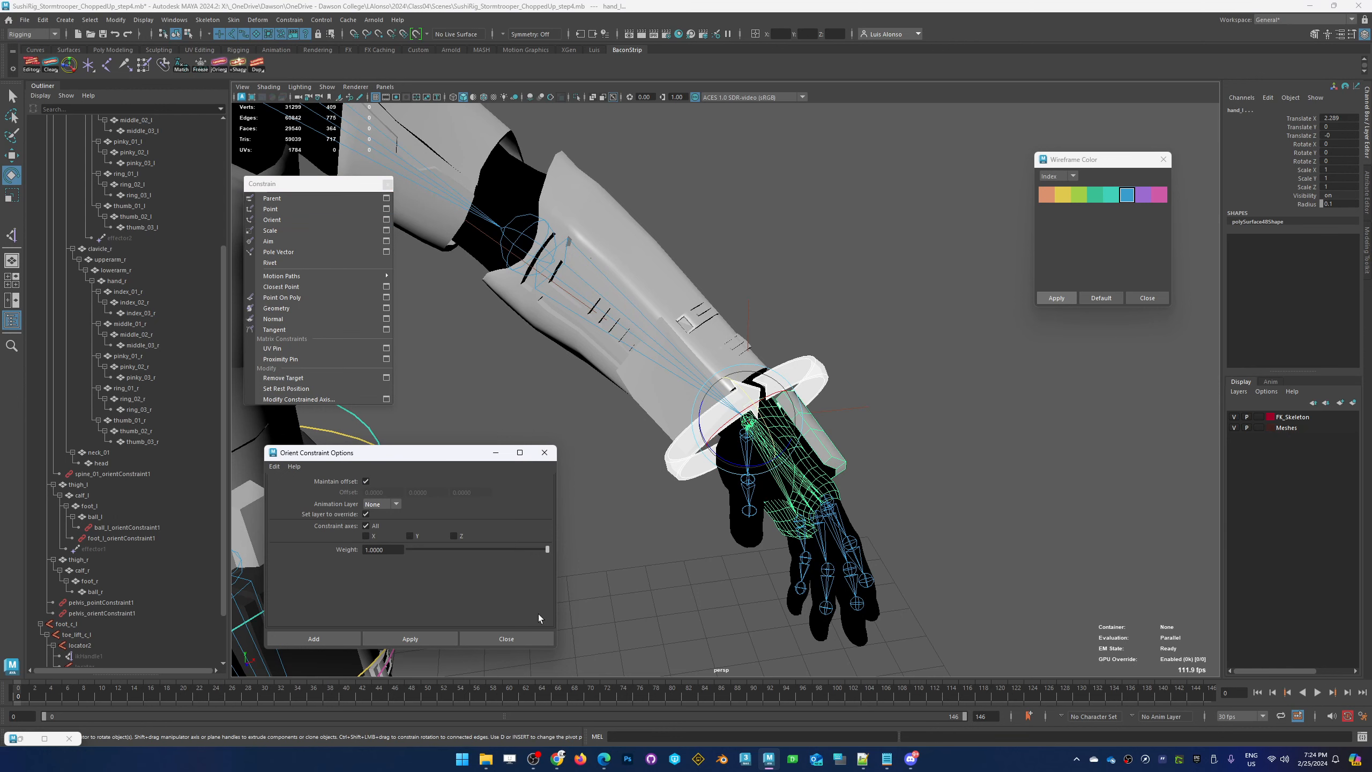
left_click(410, 639)
left_click(864, 405)
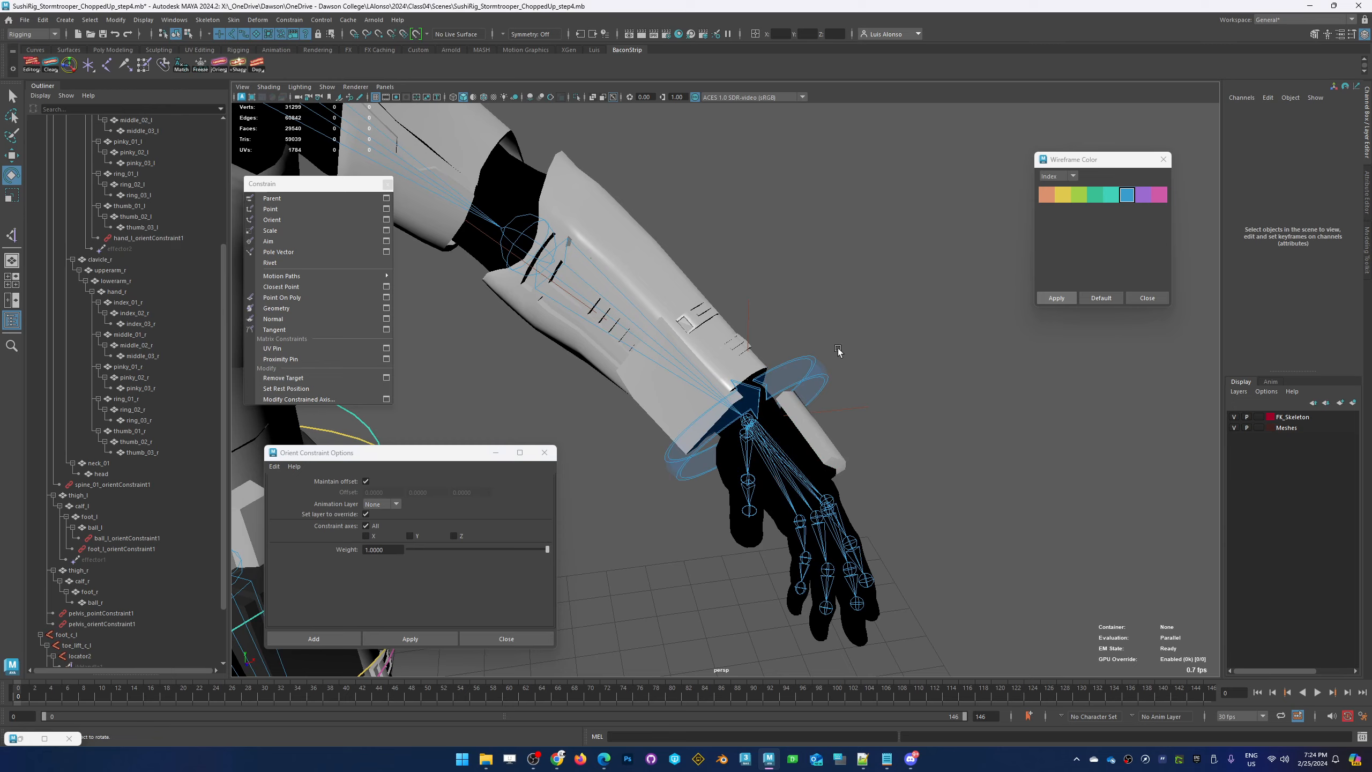
Rotate the left-hand control to test the orient constraint, and undo the rotation
left_click(810, 373)
left_click_drag(758, 450, 791, 464)
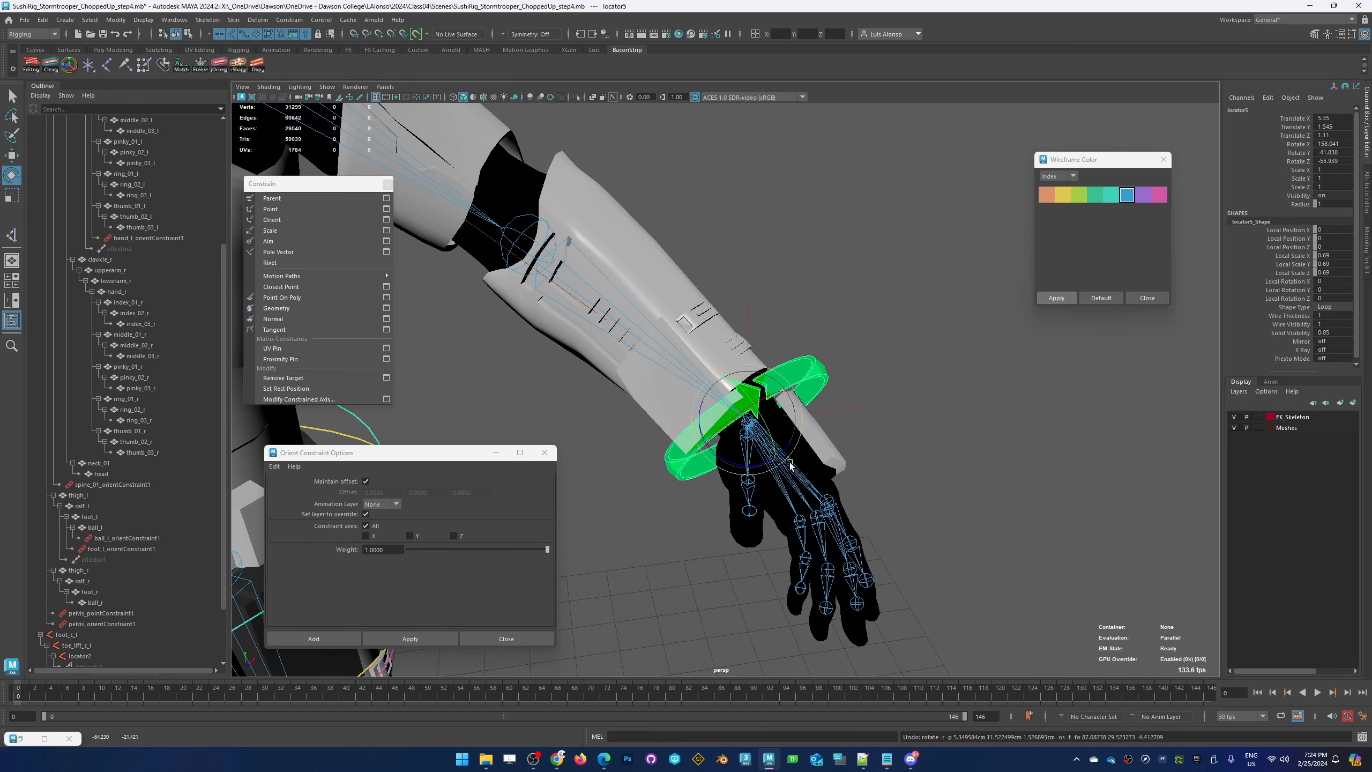
left_click(865, 409)
Try a Twist of about -31 on the left arm's IK handle to swing the elbow, and undo it
right_click_drag(856, 457, 757, 411, "alt")
left_click_drag(756, 411, 683, 348, "alt")
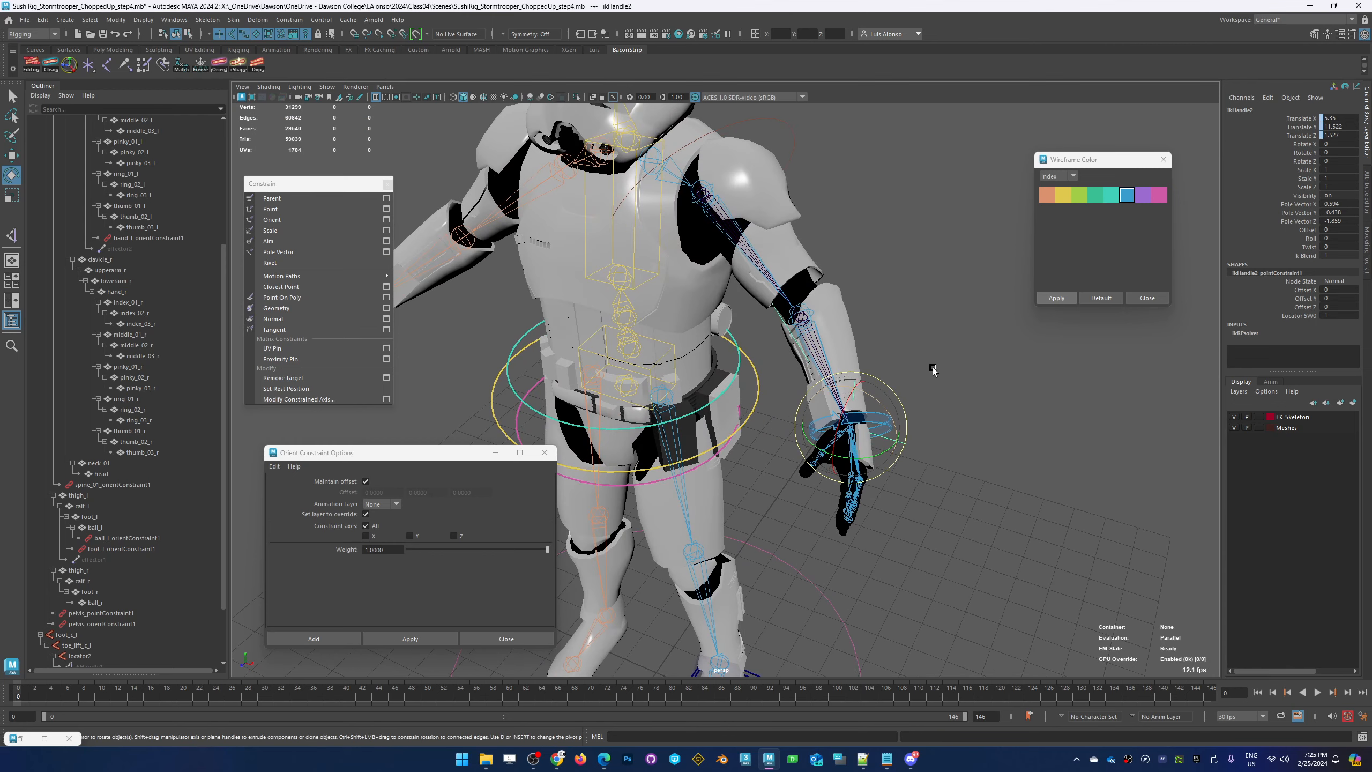
left_click_drag(933, 369, 895, 466, "alt")
left_click(905, 493)
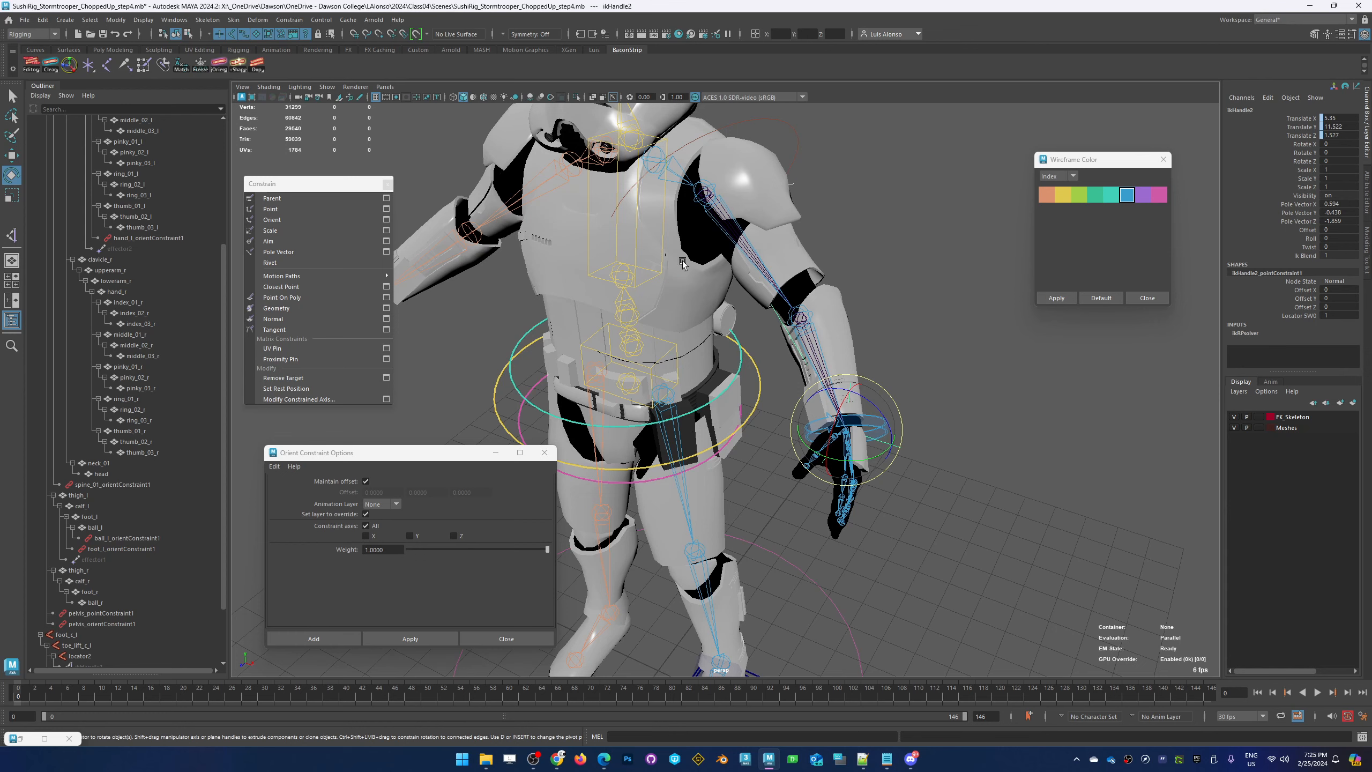
left_click(1302, 248)
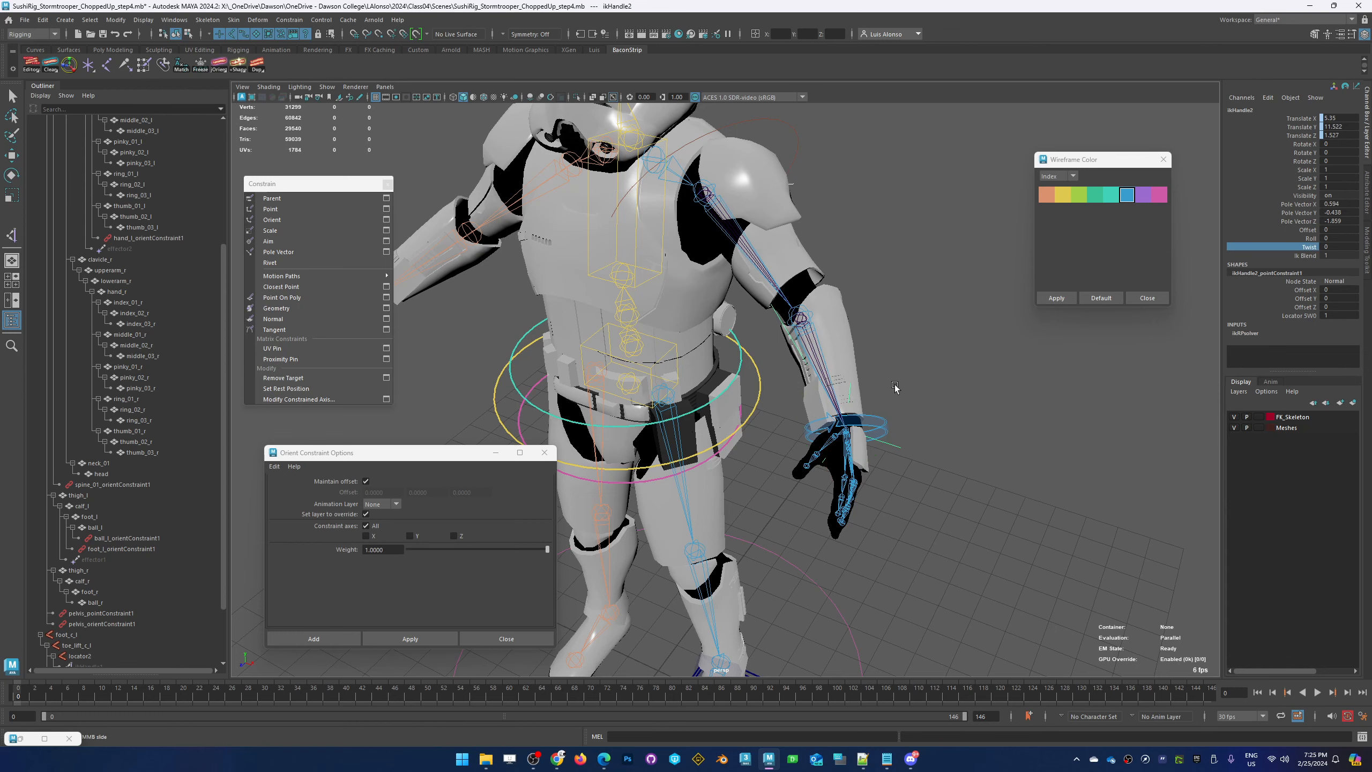
middle_click_drag(873, 376, 728, 417)
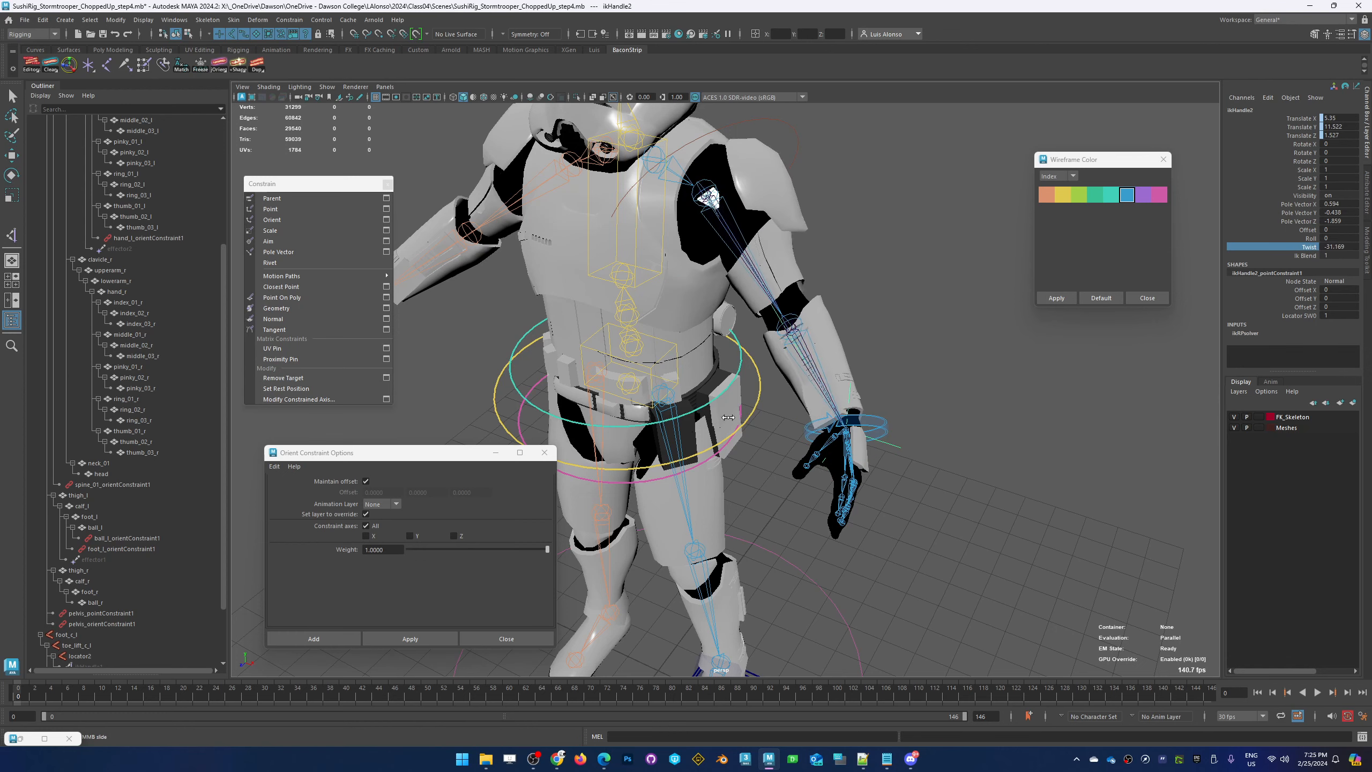
key("ctrl+z")
key("ctrl+z")
key("ctrl+z")
key("ctrl+z")
key("ctrl+z")
key("ctrl+z")
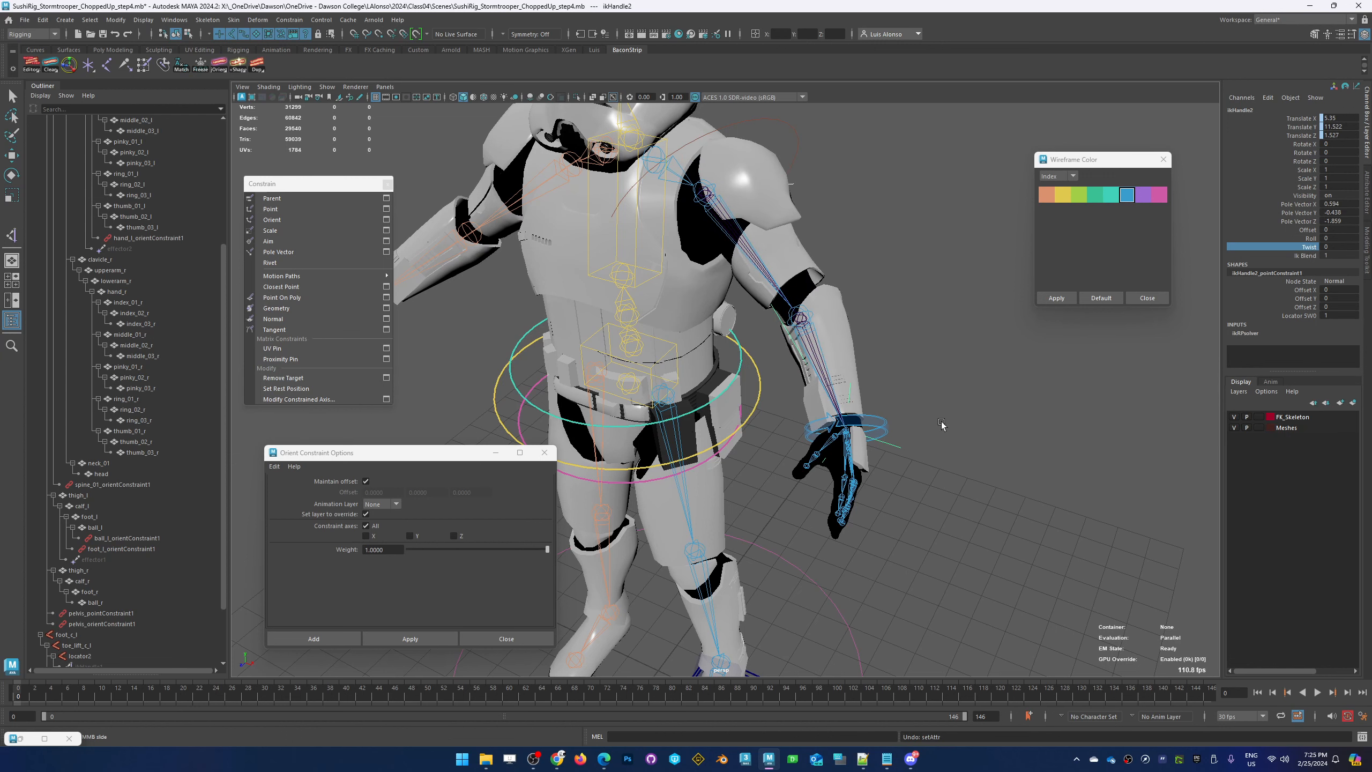
Create a Bacon Locator and match its translation and rotation to the left lower-arm joint at the elbow
left_click_drag(961, 474, 946, 414, "alt")
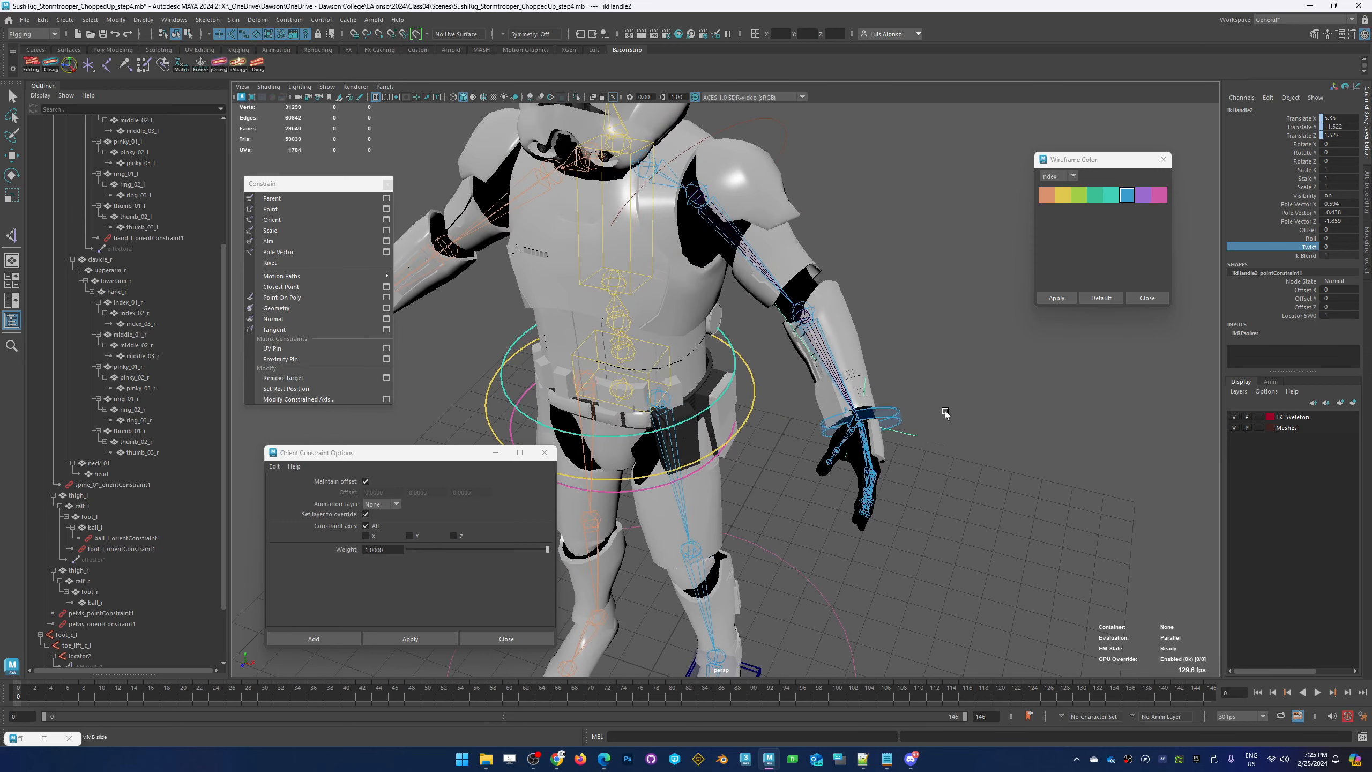
right_click(87, 64)
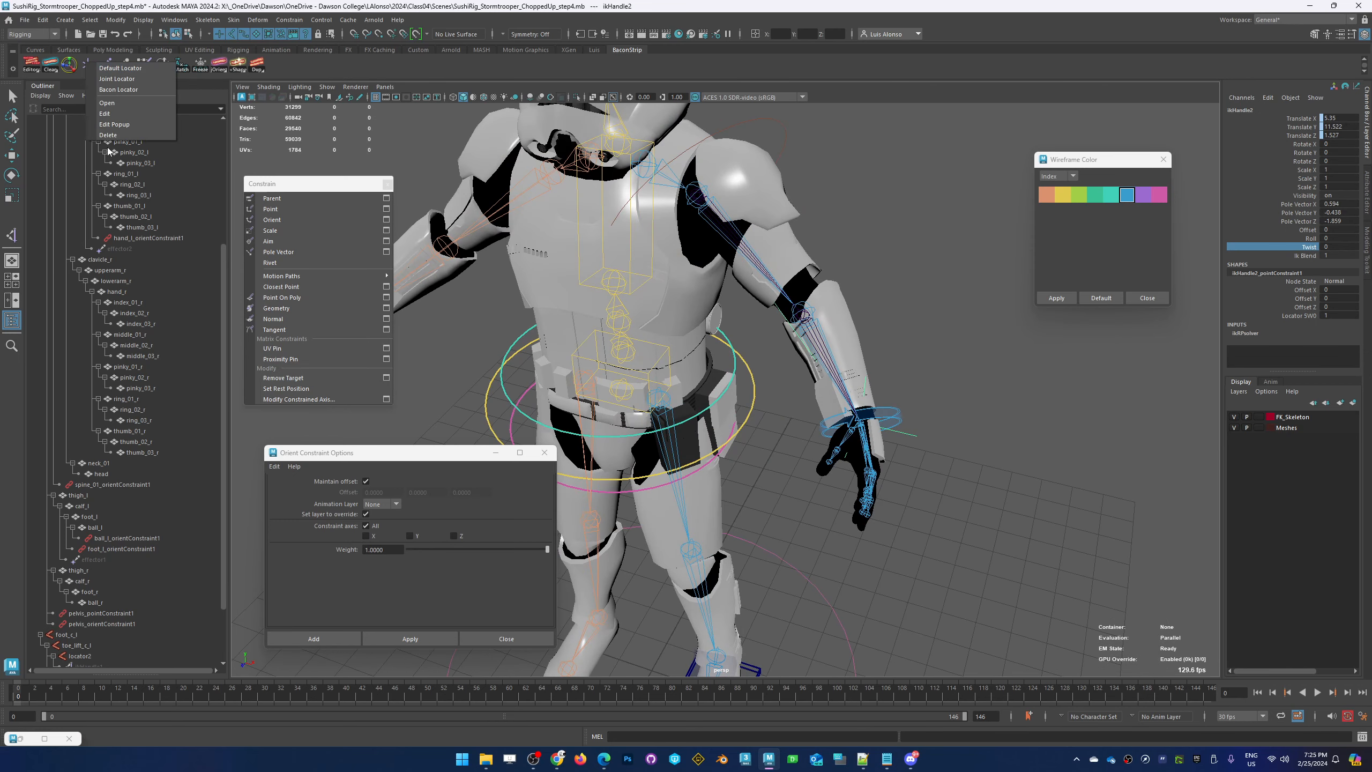
left_click(118, 89)
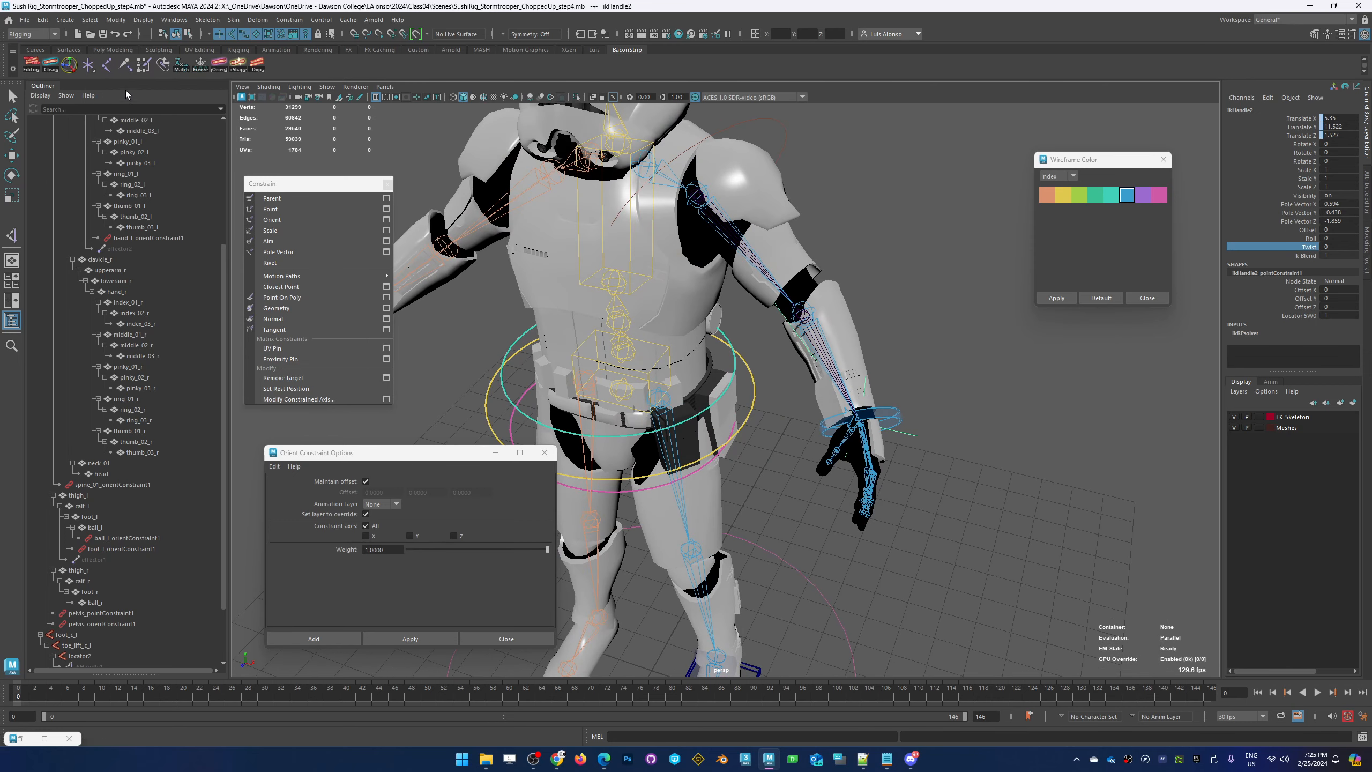
left_click(800, 318)
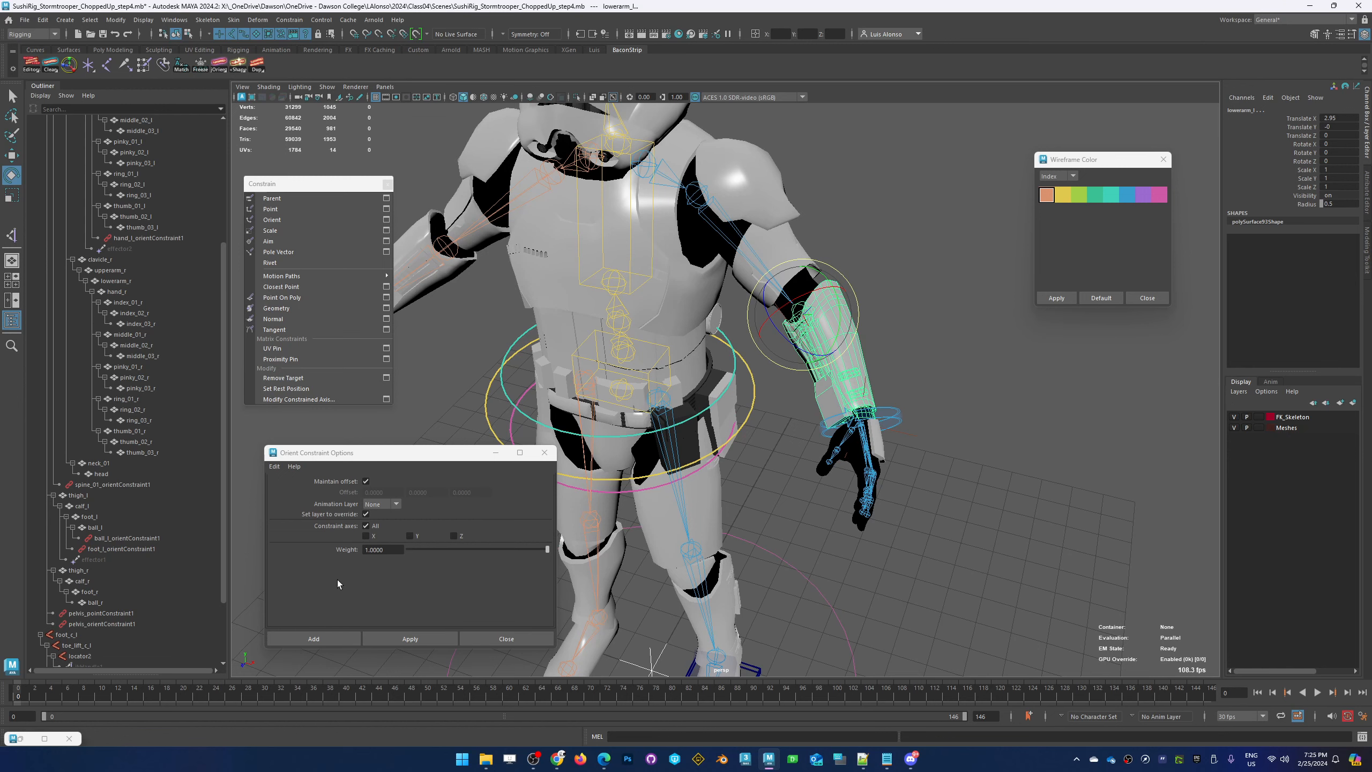
left_click(182, 64)
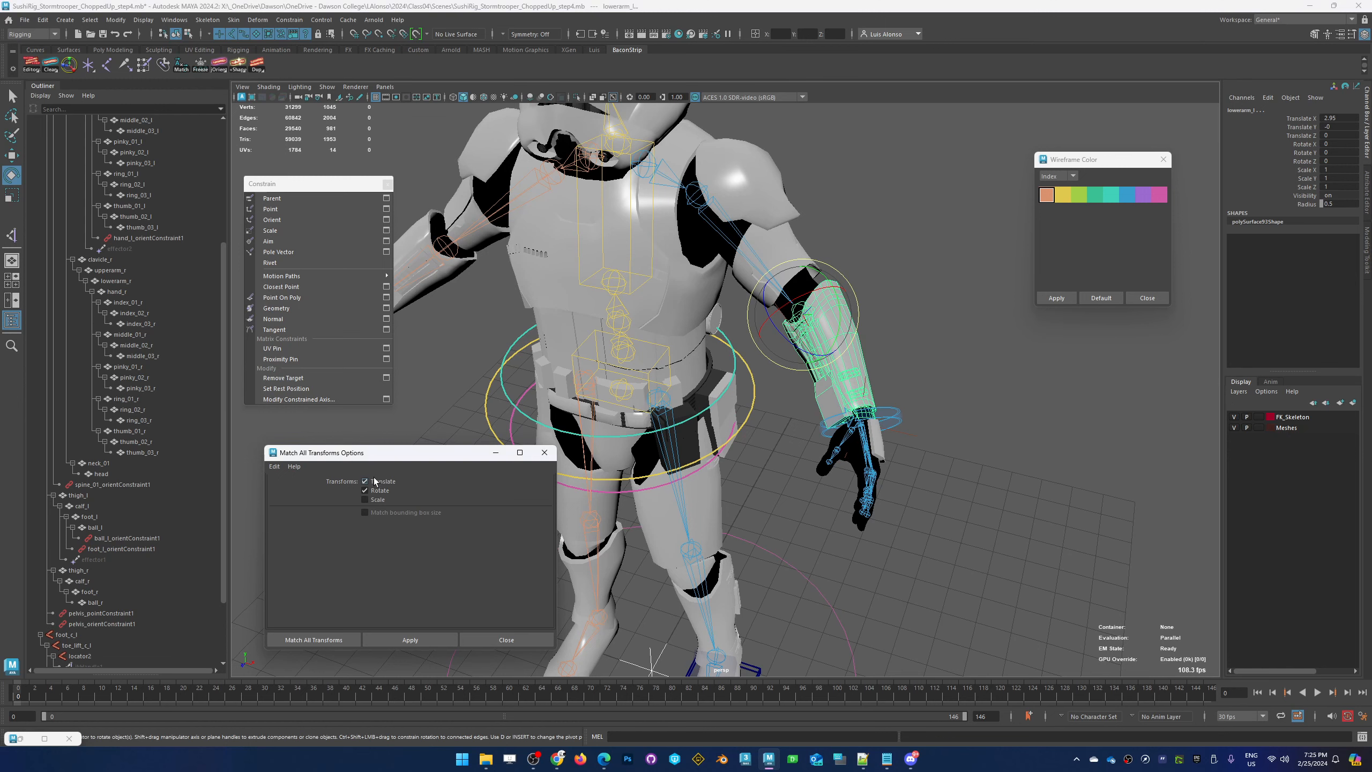
left_click(410, 639)
left_click(969, 316)
left_click_drag(769, 327, 784, 362)
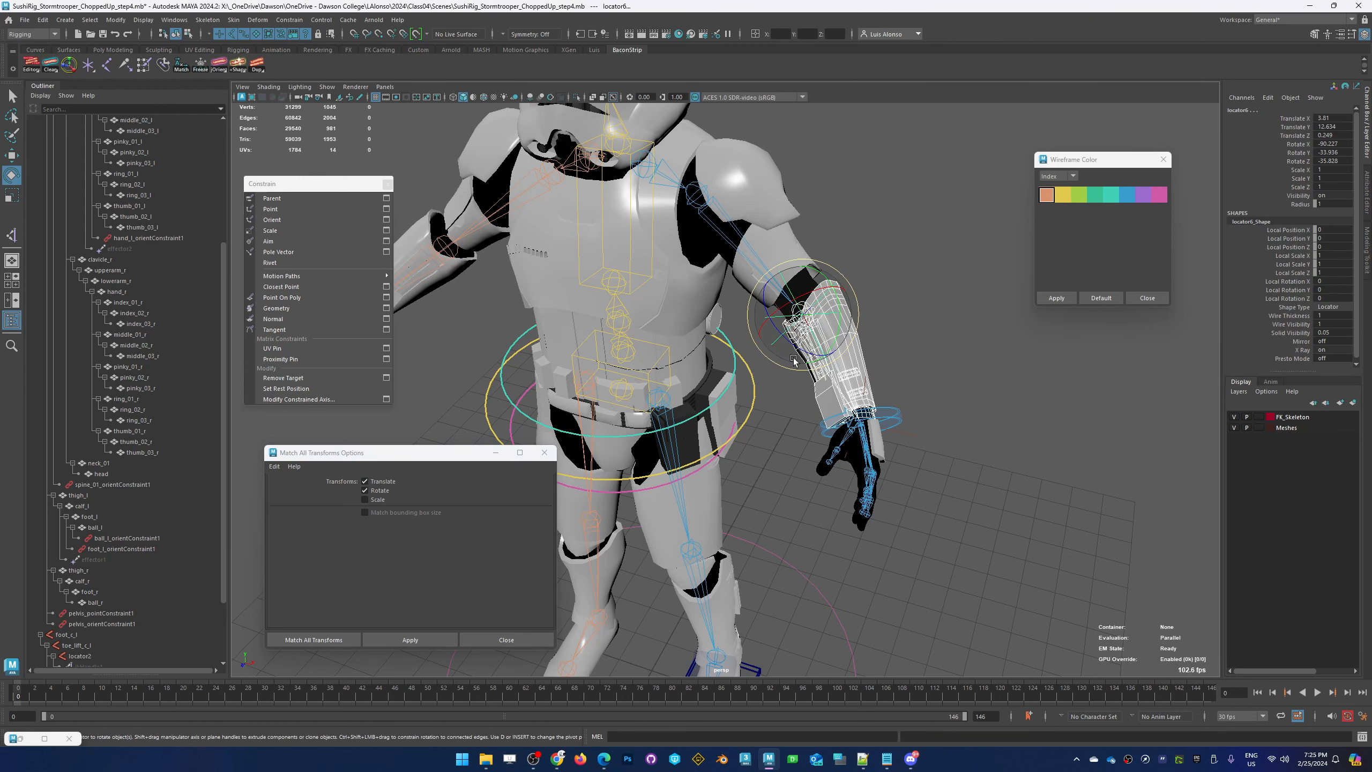
left_click(763, 381)
left_click(773, 347)
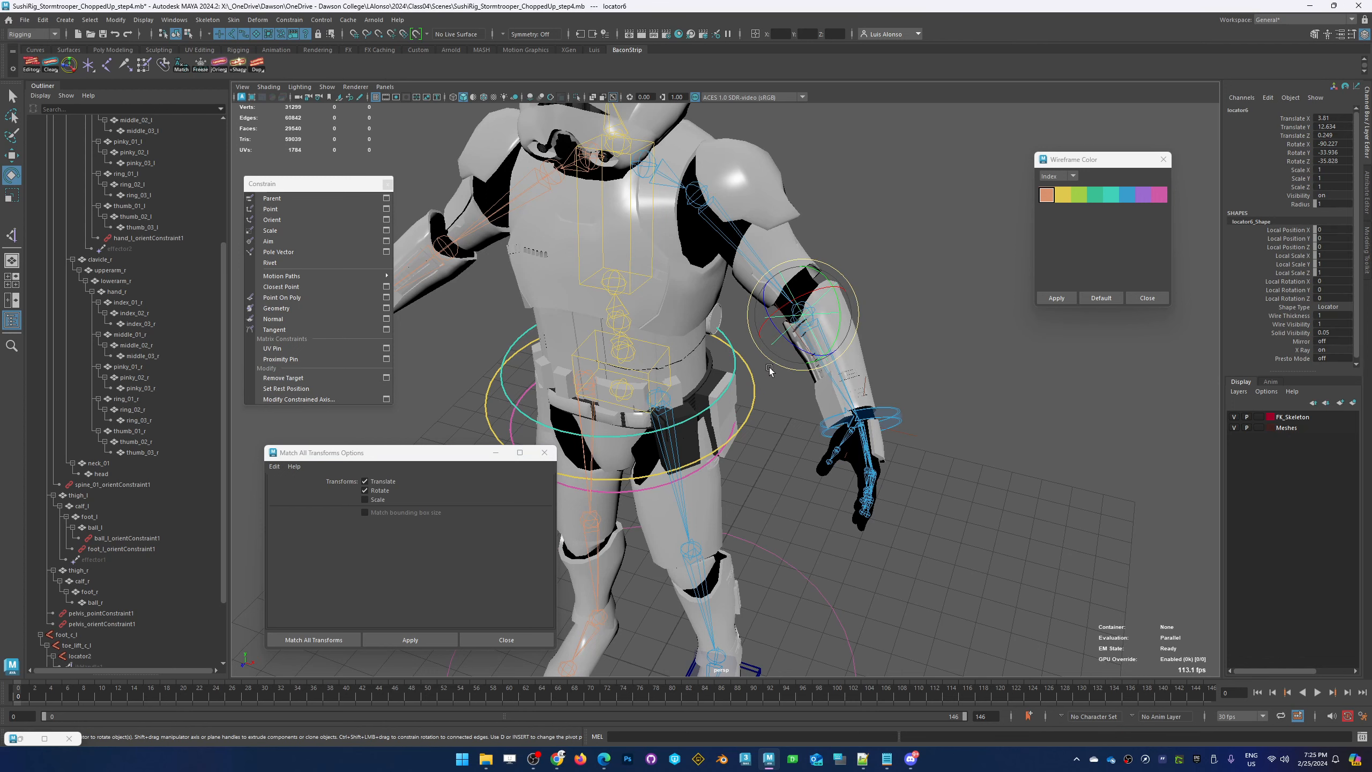
Move the elbow locator away from the arm to about X 5.573, Y 11.342, Z -2.998
key("w")
left_click_drag(802, 314, 943, 313)
left_click_drag(920, 403, 847, 419, "alt")
left_click_drag(893, 428, 932, 405, "alt")
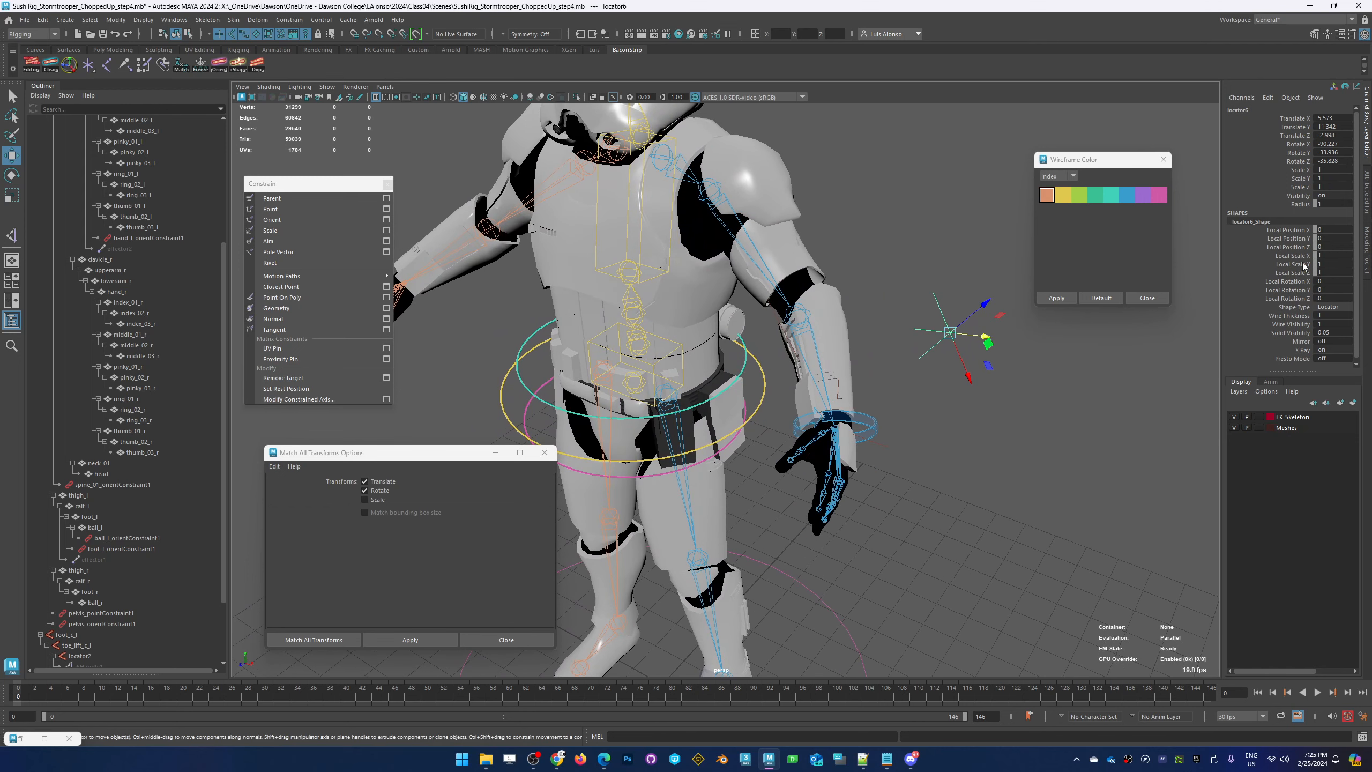
Set the elbow locator's Shape Type to Sphere and its Local Scale X, Y and Z to about 0.32
left_click(1330, 308)
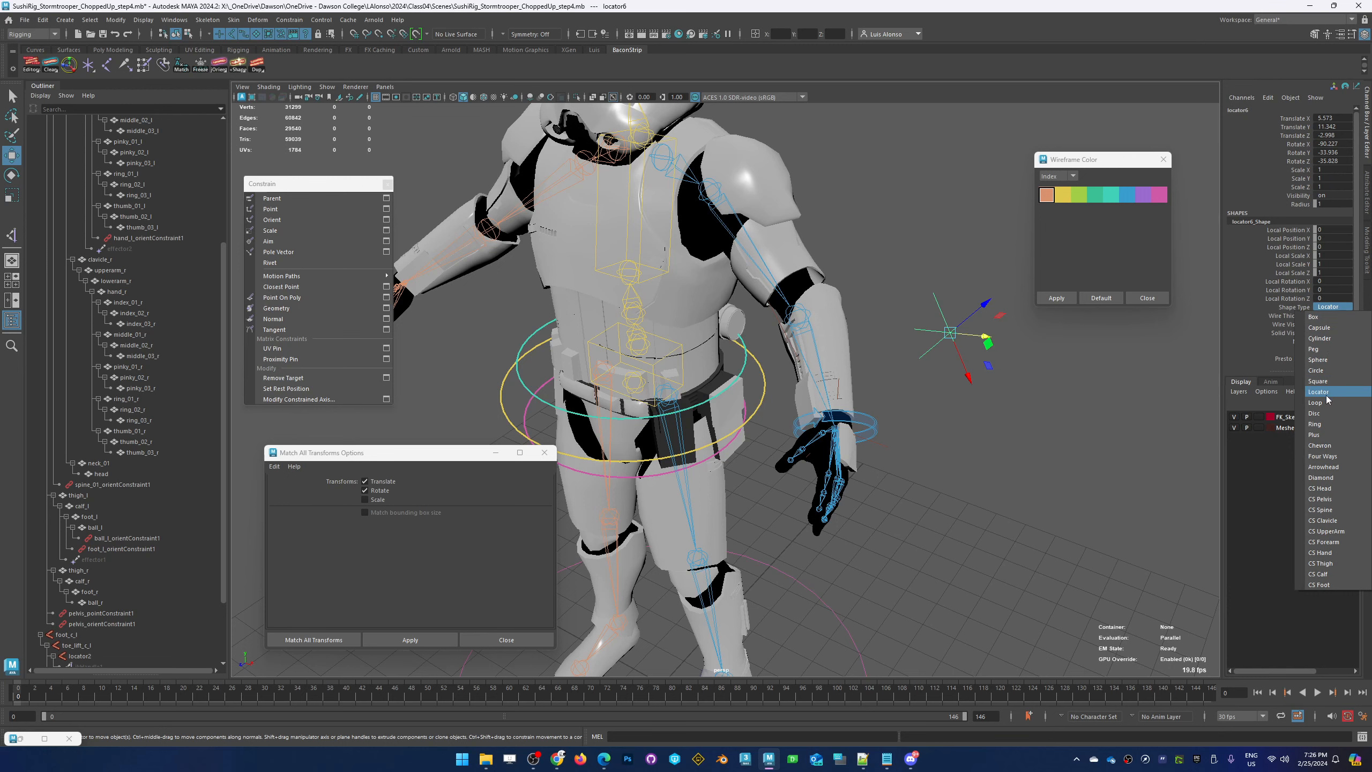
left_click(1324, 361)
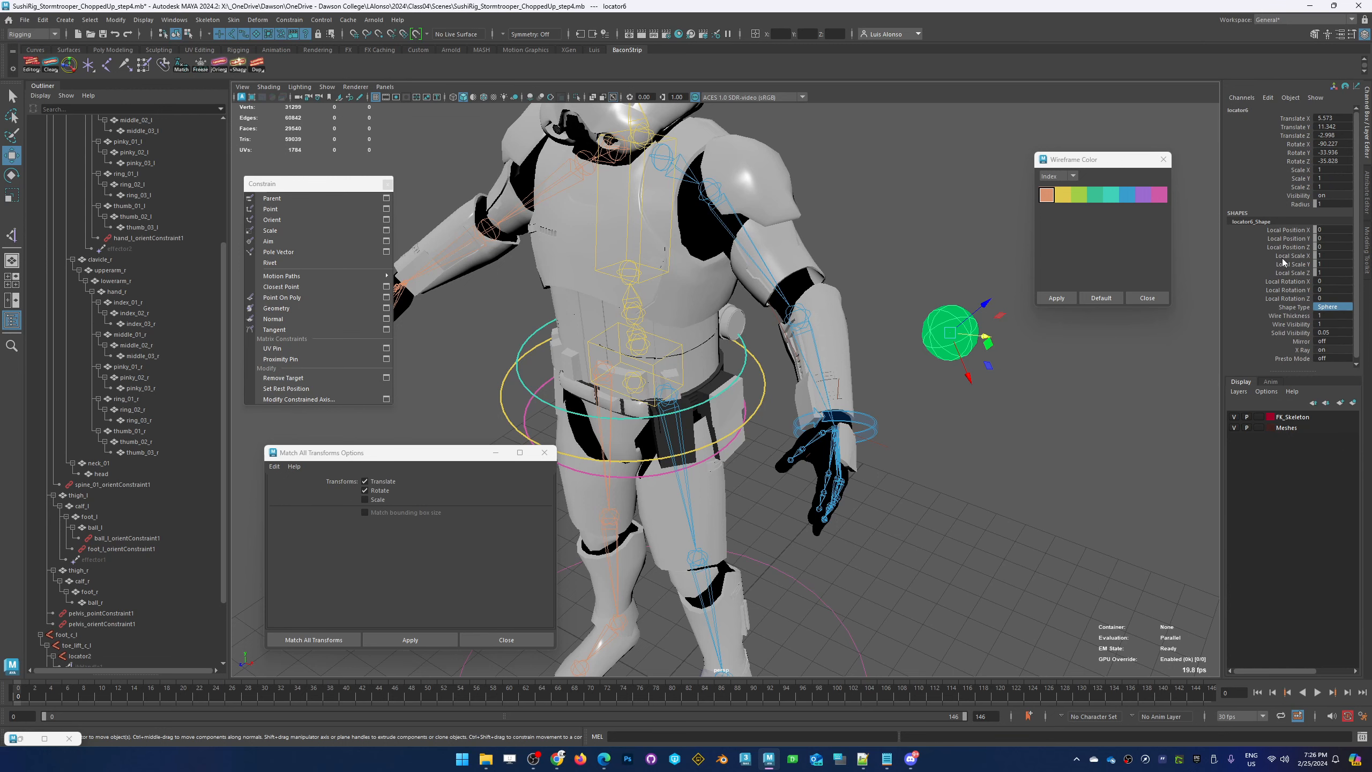
left_click_drag(1289, 255, 1291, 272)
middle_click_drag(1029, 383, 987, 382)
key("w")
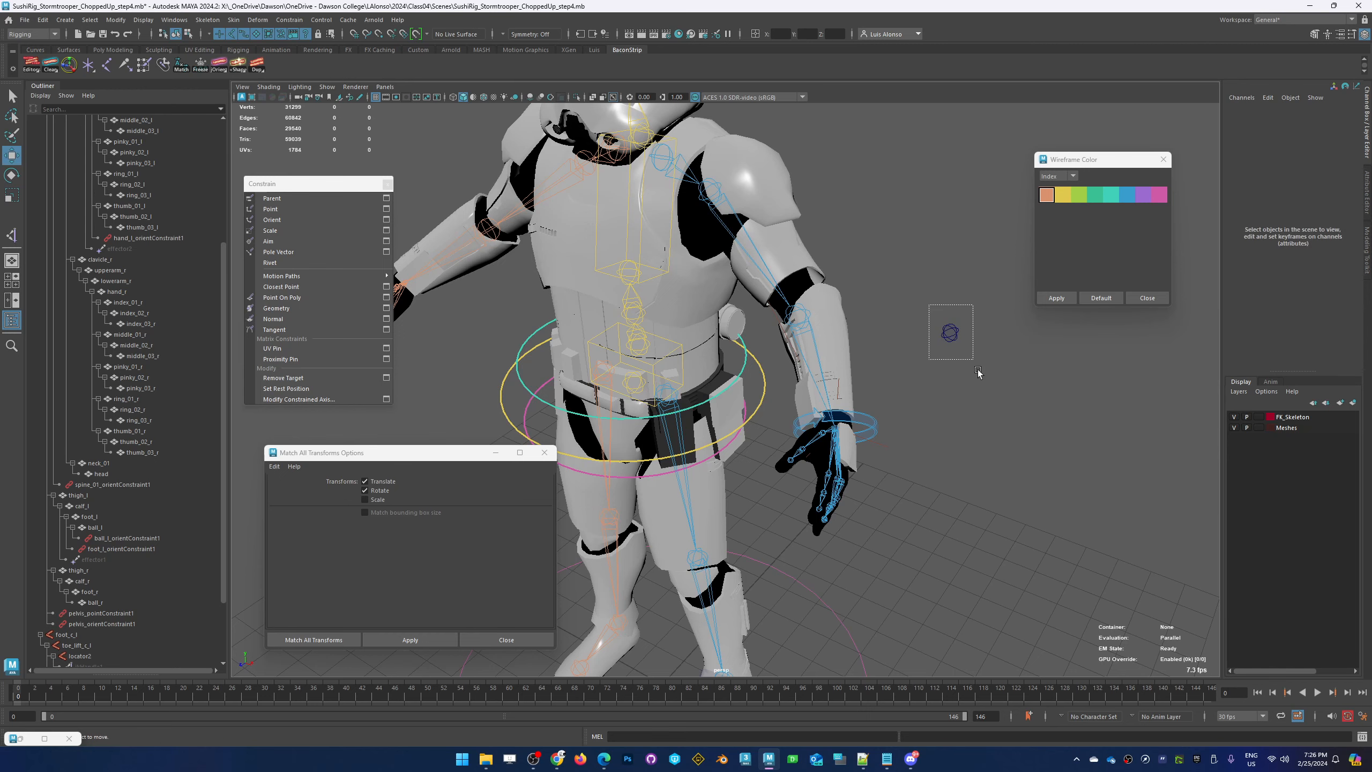
Apply a Pole Vector constraint from the sphere locator to the left arm's IK handle
left_click_drag(926, 351, 759, 292, "alt")
right_click_drag(759, 292, 996, 357, "alt")
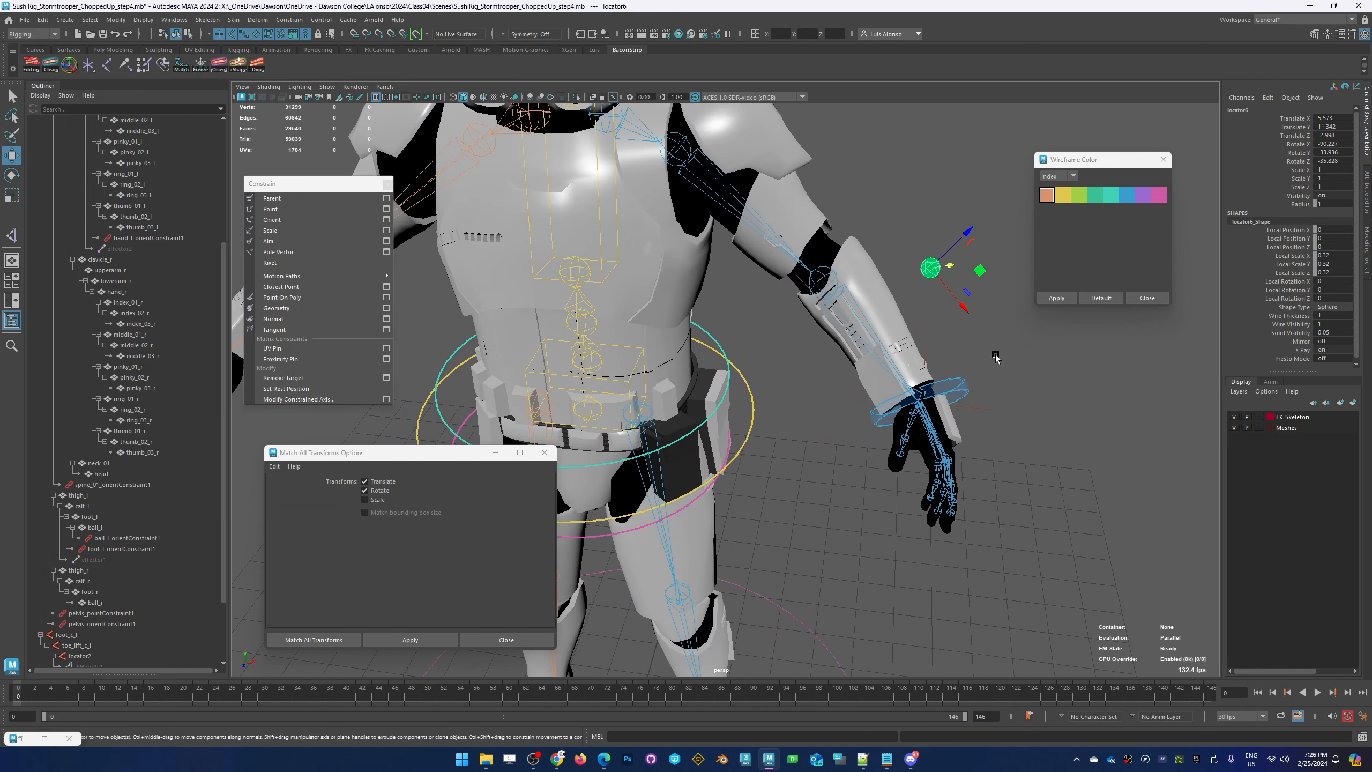
left_click(1010, 412)
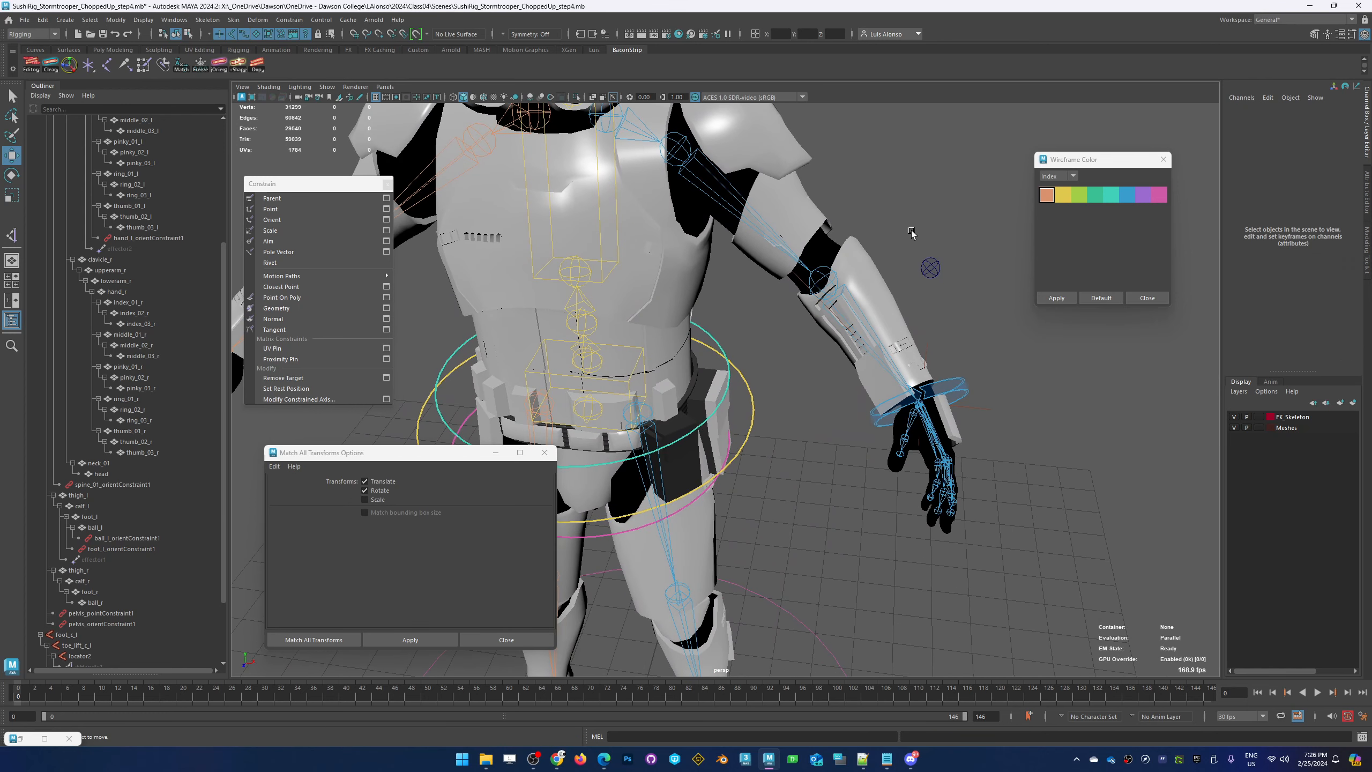
left_click_drag(906, 234, 959, 301)
left_click_drag(979, 427, 979, 427, "shift")
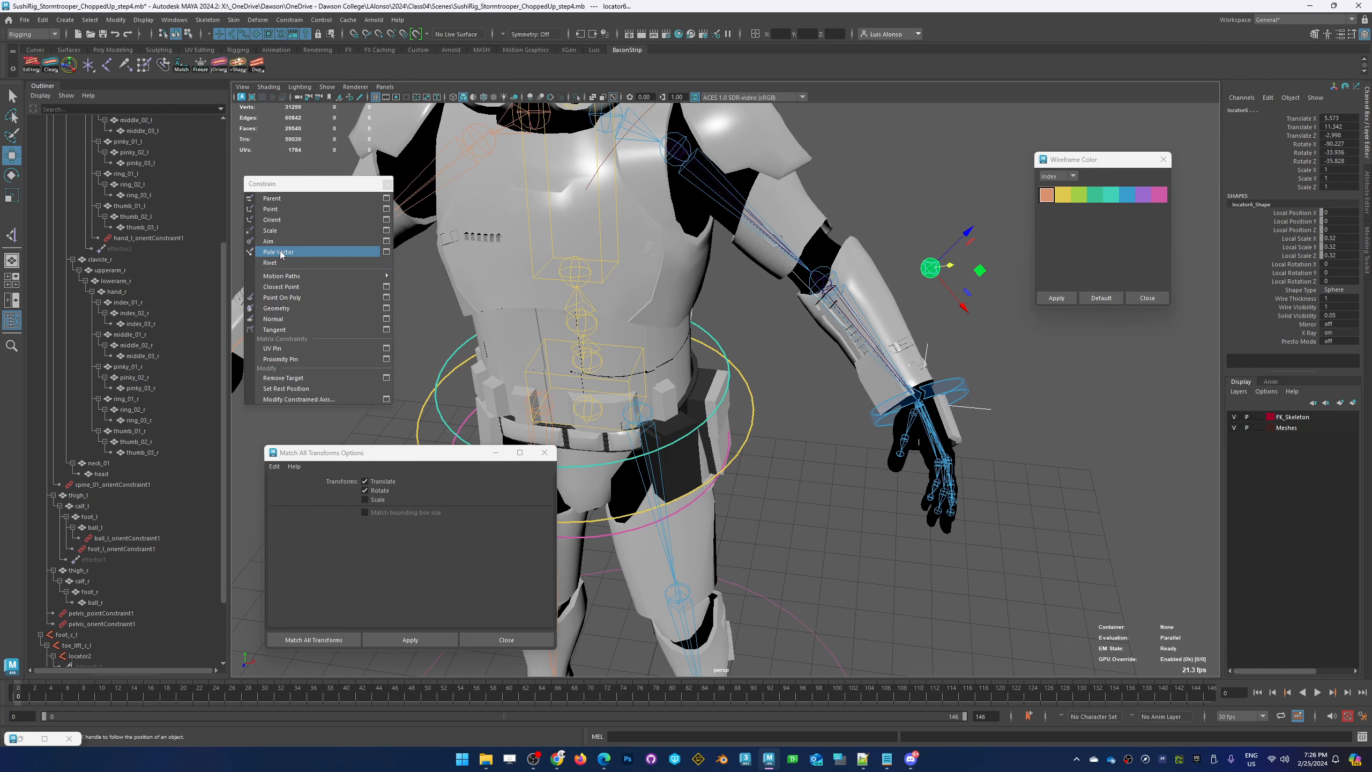
left_click(909, 237)
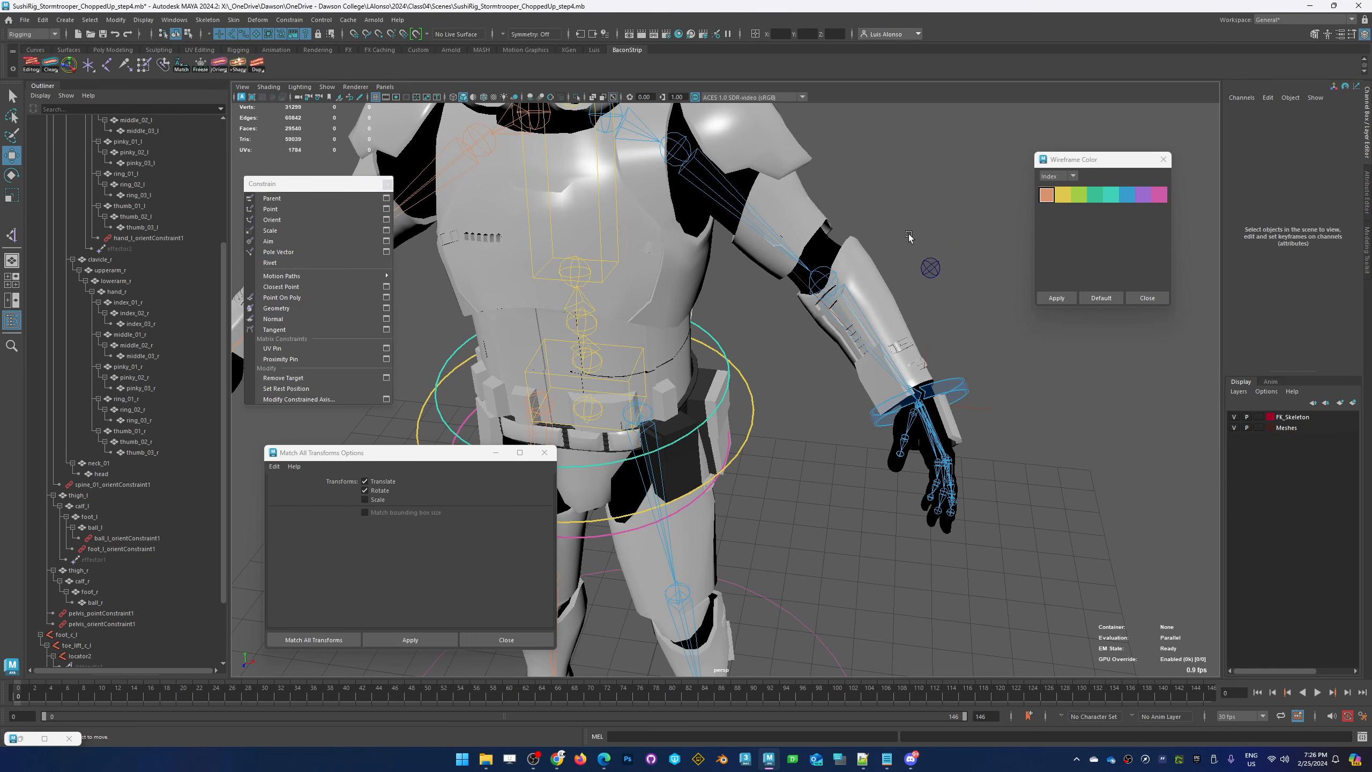
left_click_drag(909, 237, 964, 291)
left_click_drag(983, 387, 992, 442, "shift")
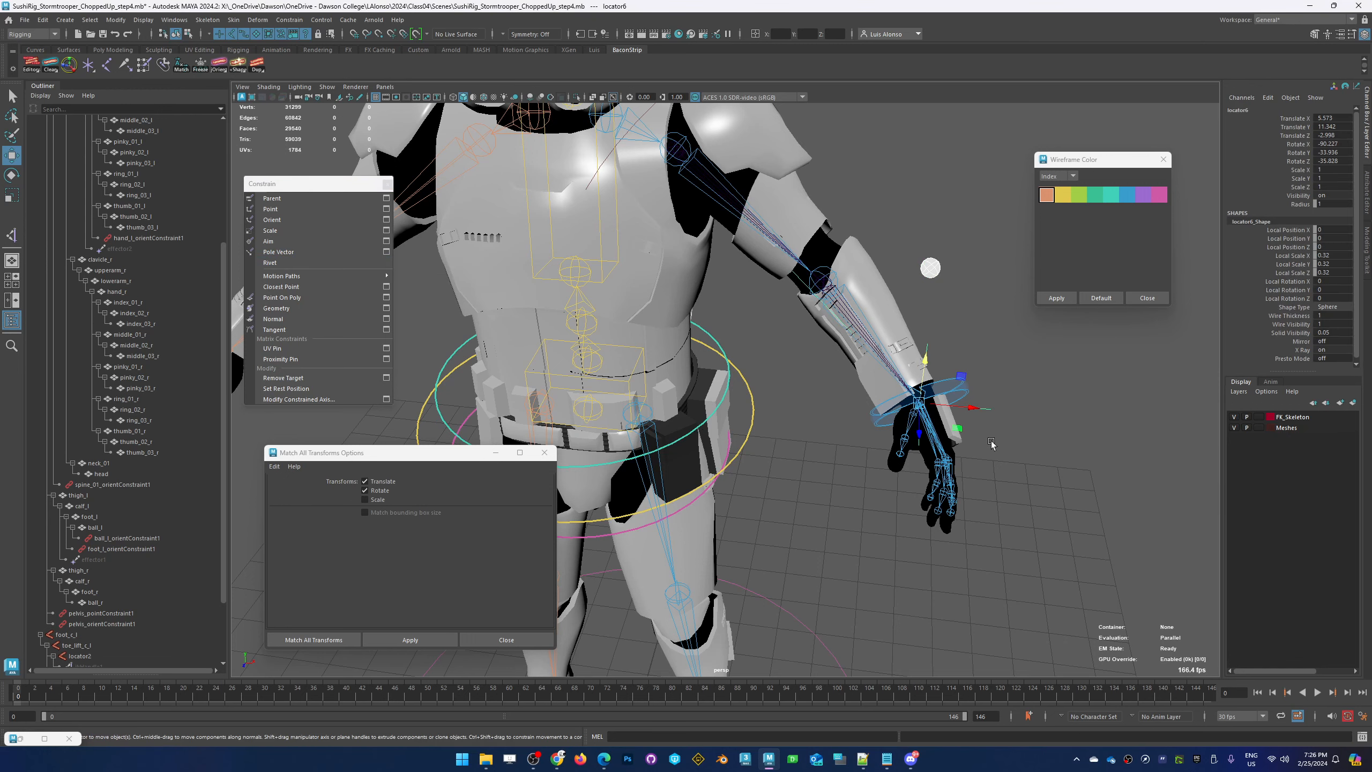
left_click(279, 252)
left_click(1069, 429)
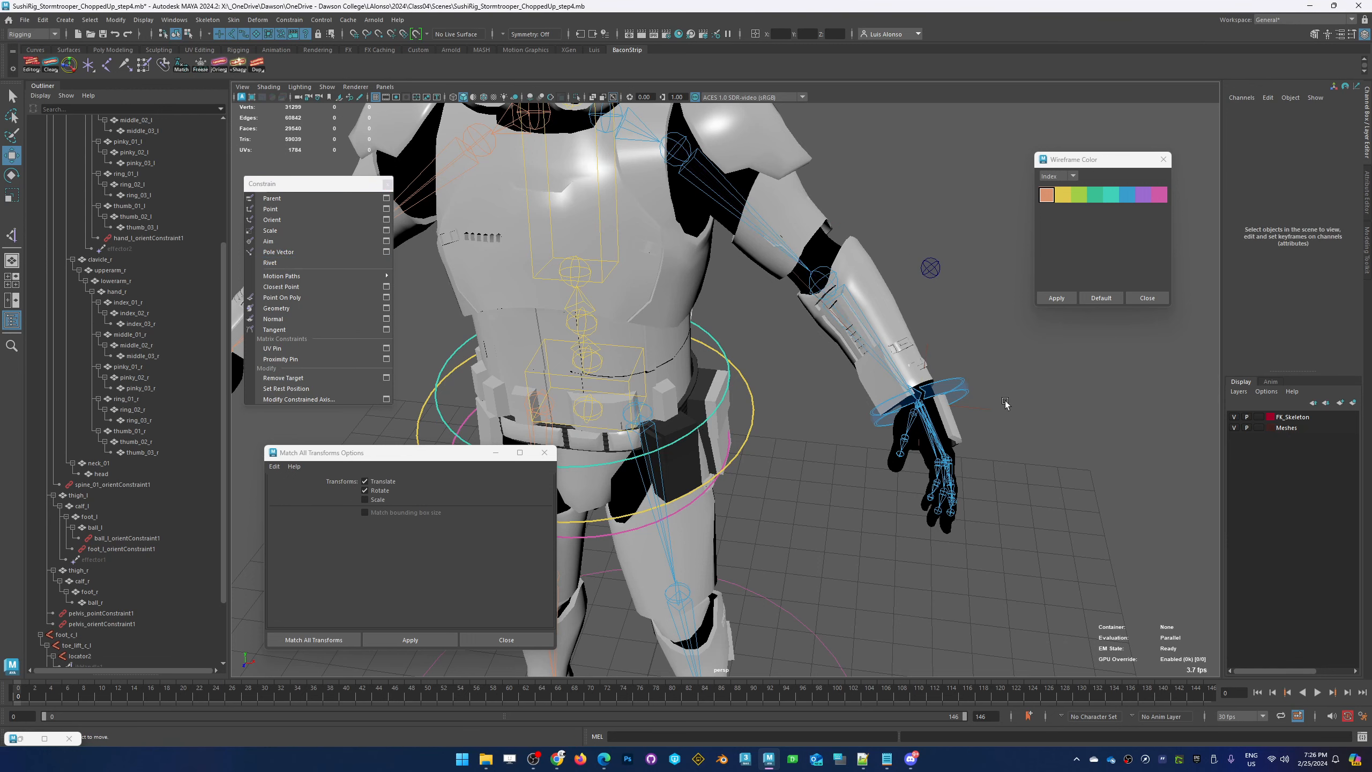
left_click_drag(1006, 401, 988, 423)
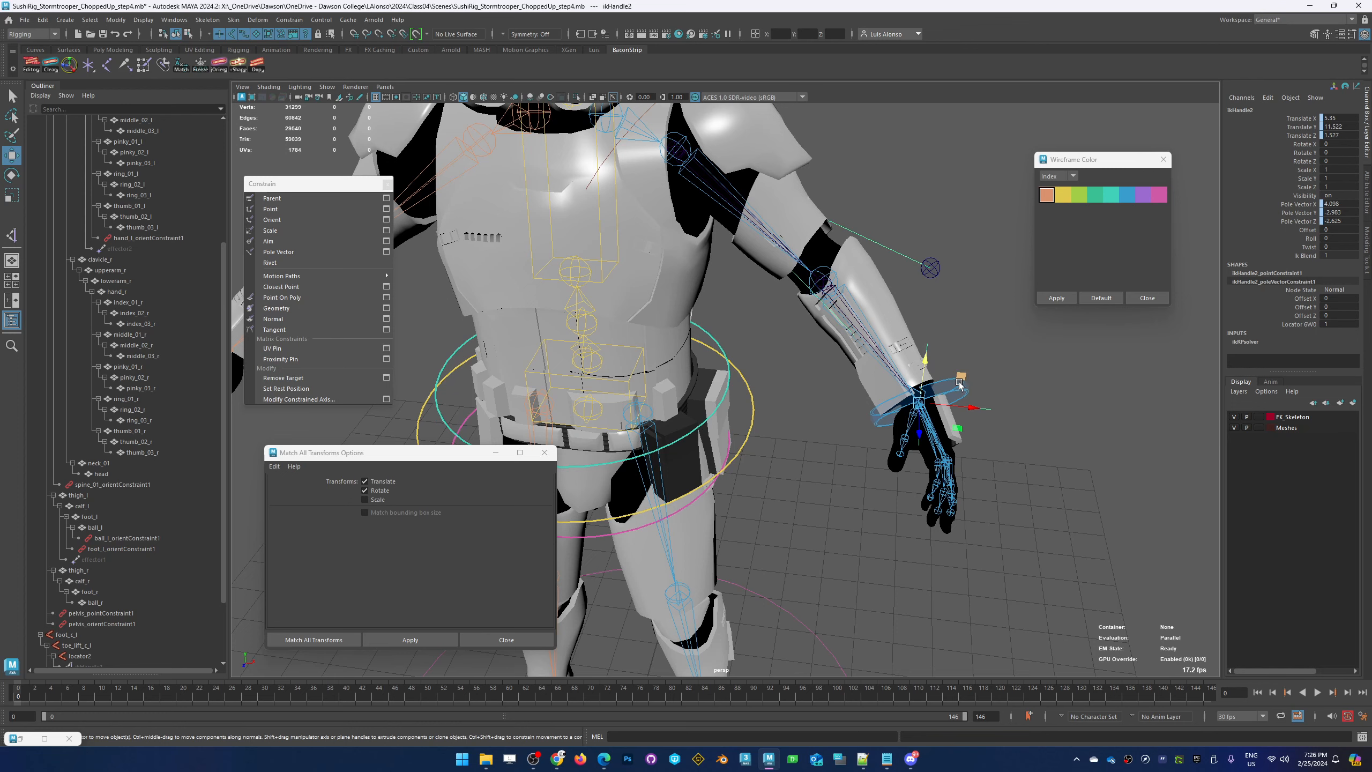
Test moving the left-hand loop control to check how the arm bends, and undo the move
left_click_drag(961, 380, 937, 360)
key("Delete")
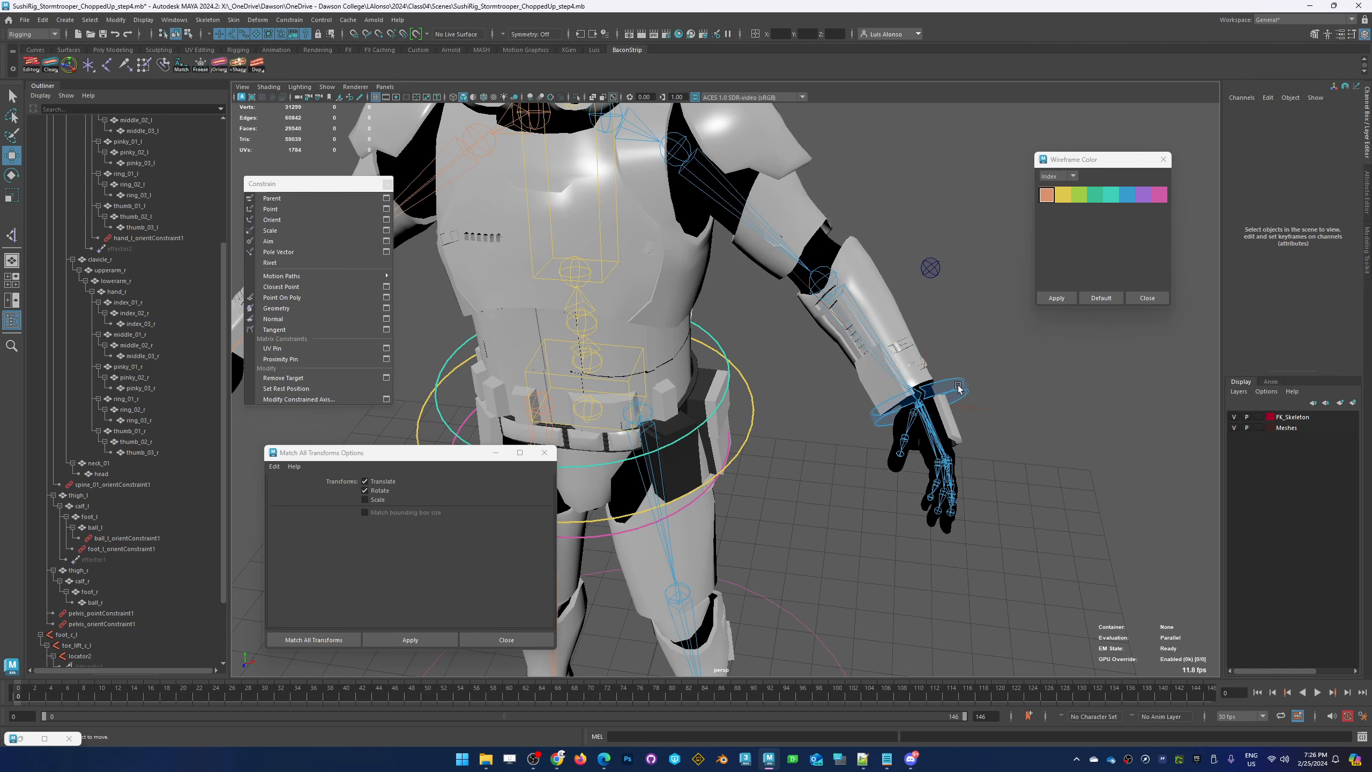
left_click(958, 388)
left_click_drag(828, 475, 780, 435, "alt")
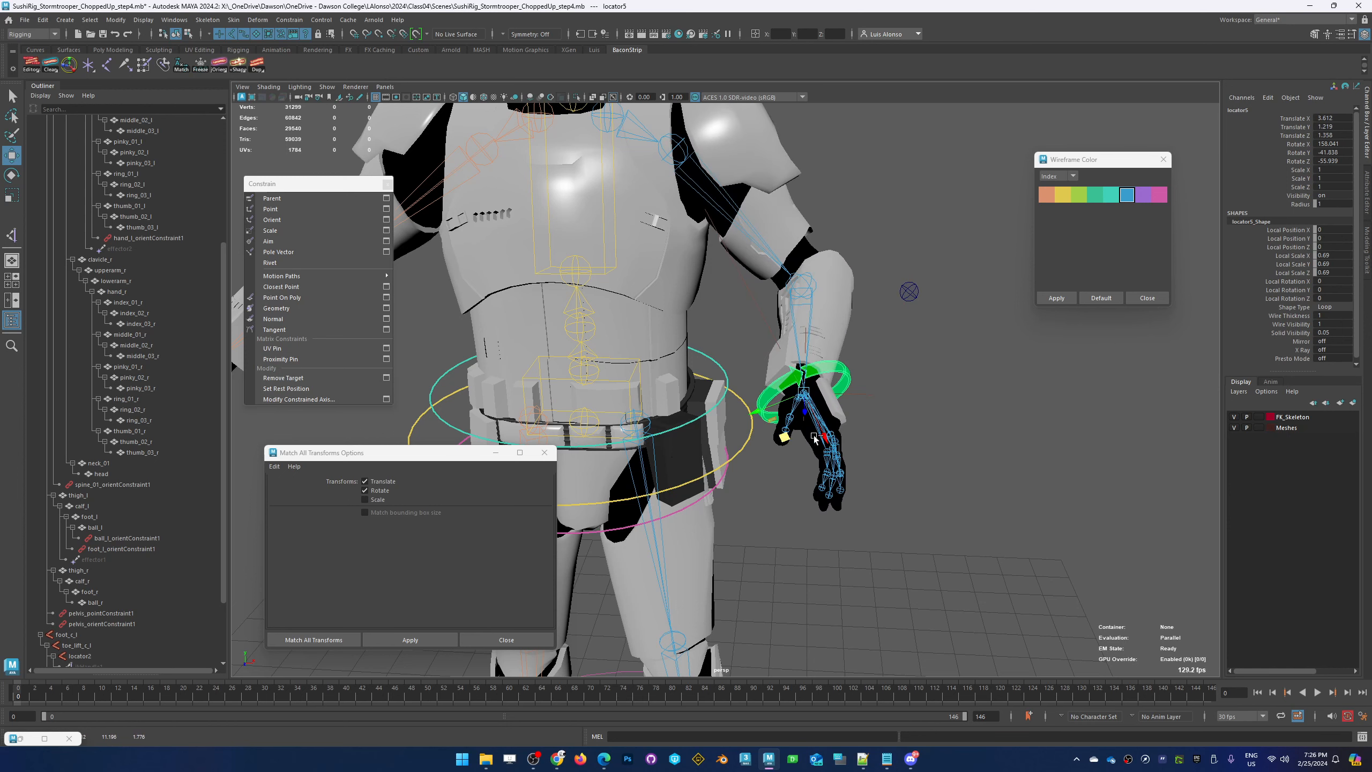
key("ctrl+z")
Test moving the sphere locator to check that it steers the left elbow, and undo the move
left_click(913, 295)
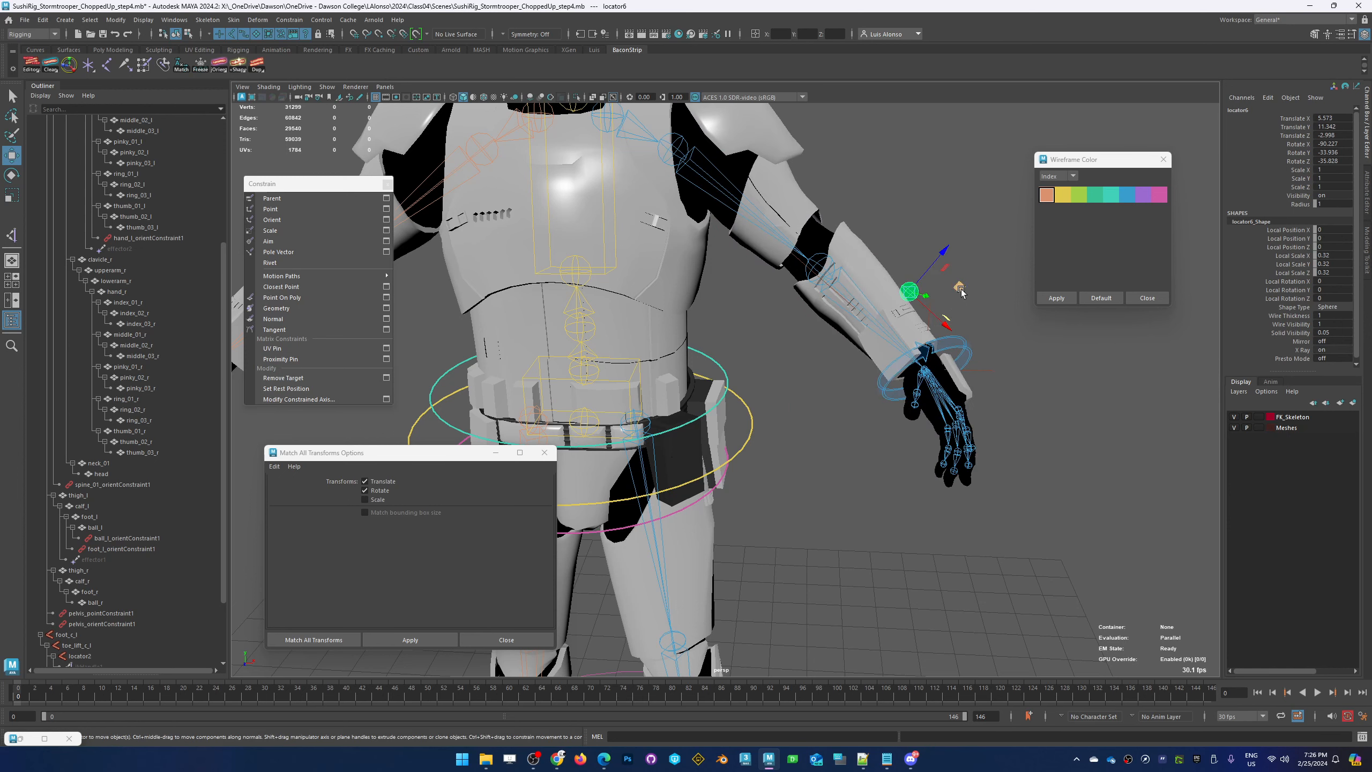
left_click_drag(962, 292, 977, 191)
key("ctrl+z")
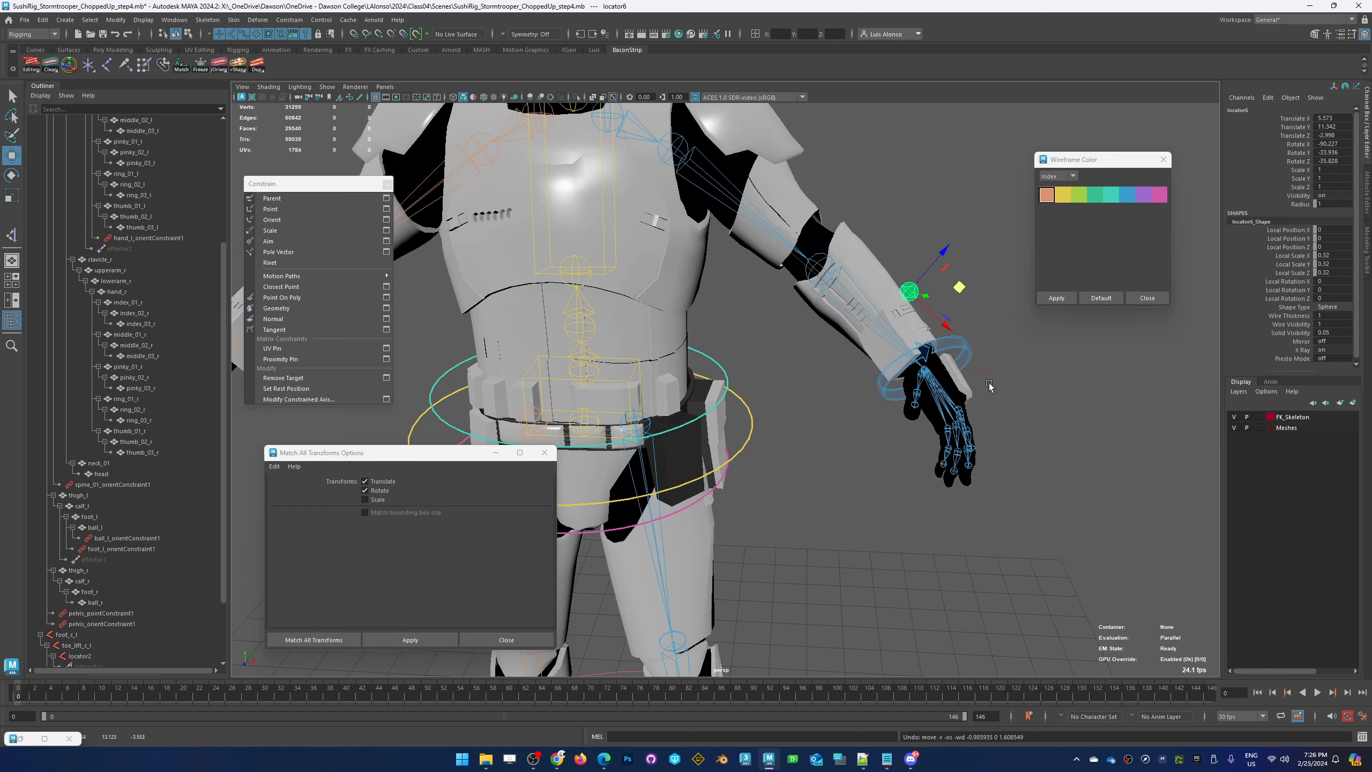
Hide the left arm's IK handle and turn off the viewport's X-ray joint display
left_click(971, 399)
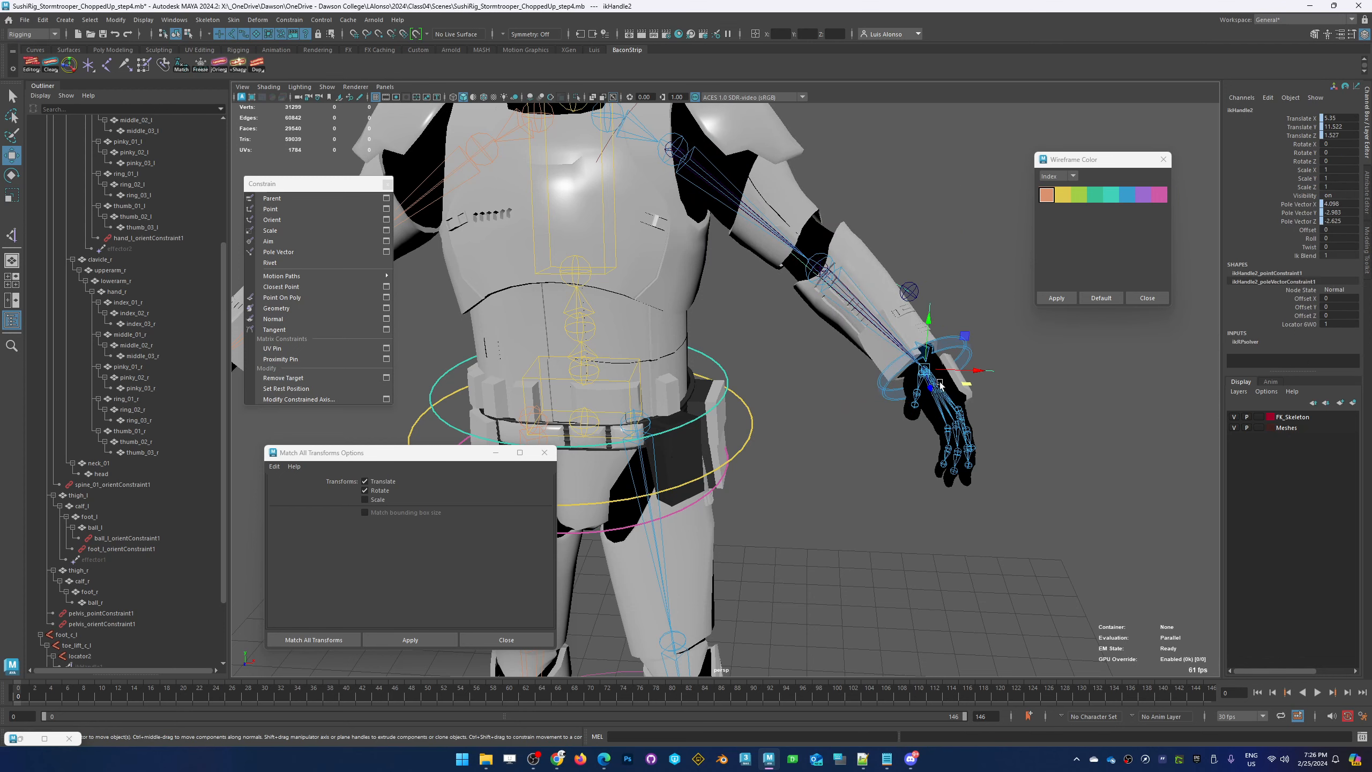
key("h")
left_click_drag(807, 401, 787, 440, "alt")
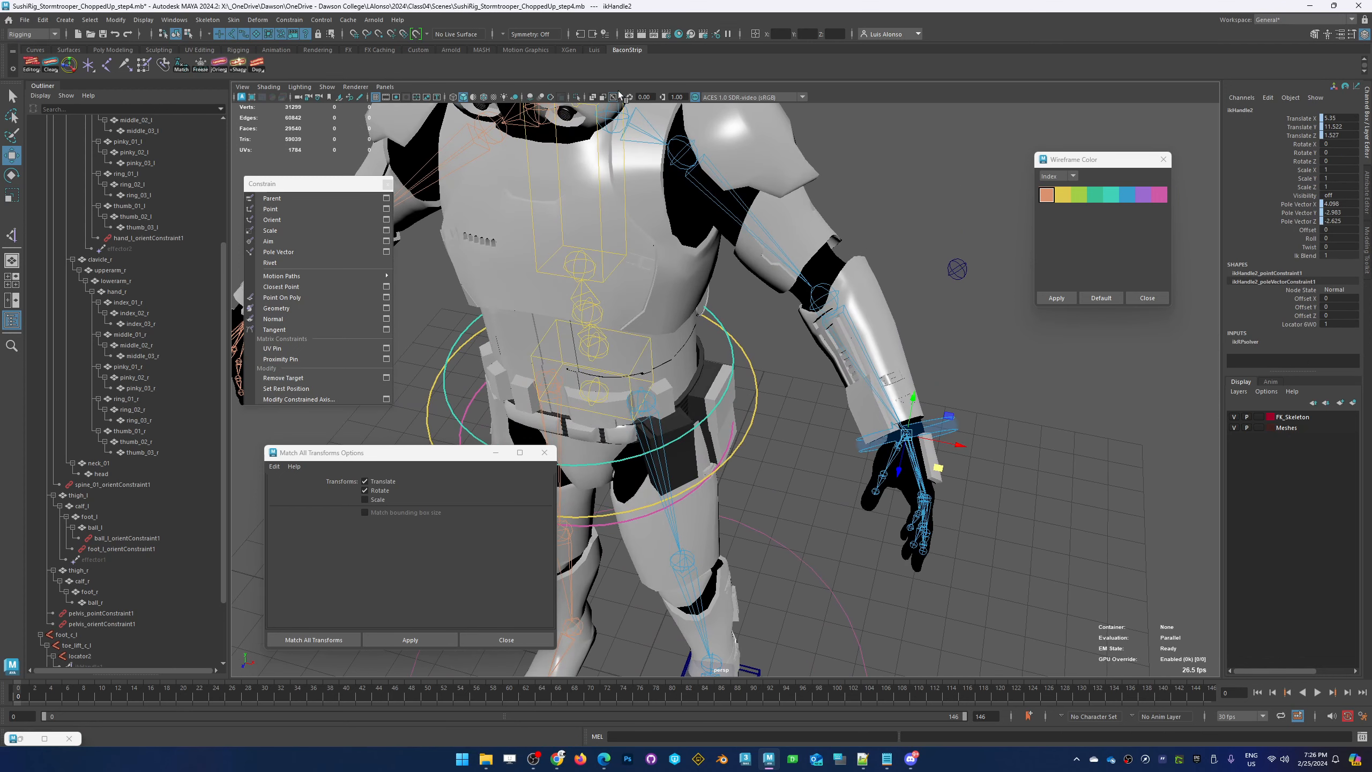
left_click(613, 98)
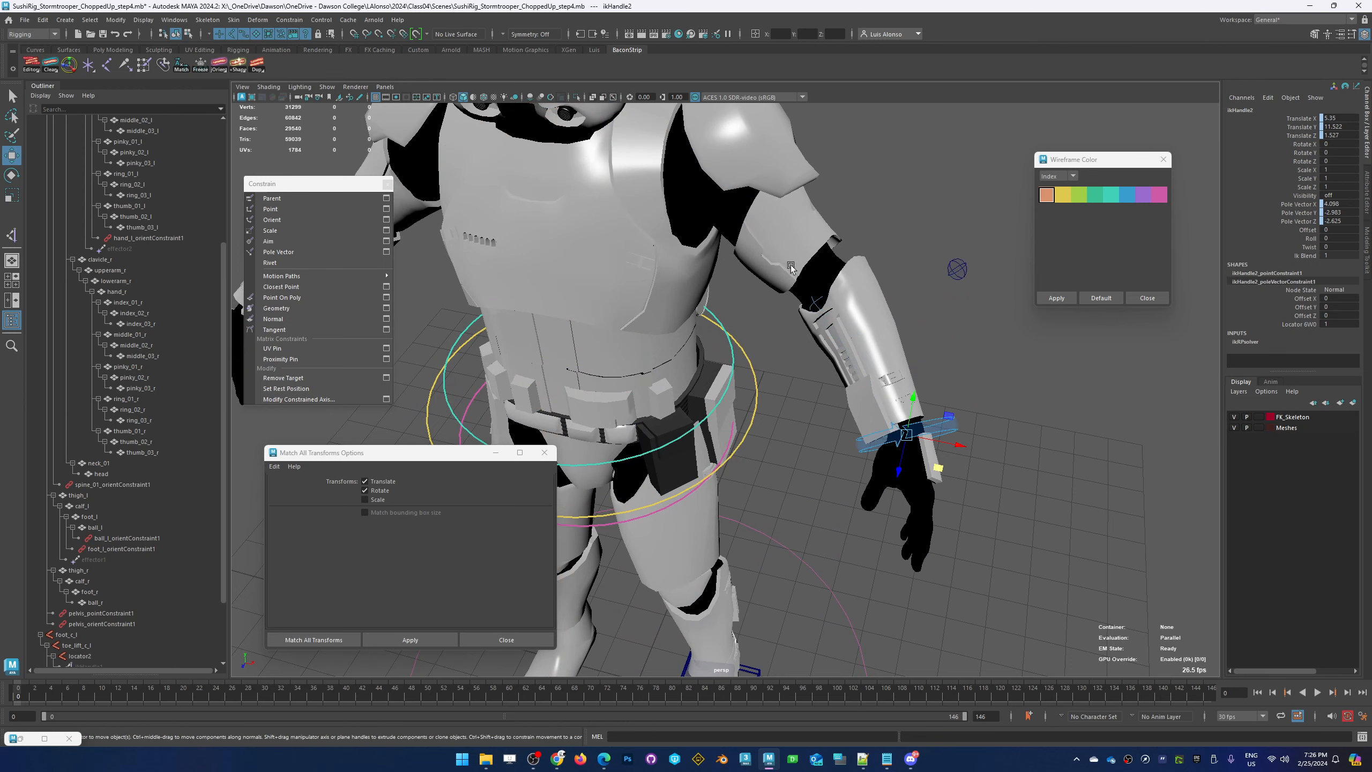
Thicken the left-hand loop control by setting its Local Scale X to about 1.47
right_click_drag(951, 321, 891, 241, "alt")
left_click(921, 412)
left_click(885, 423)
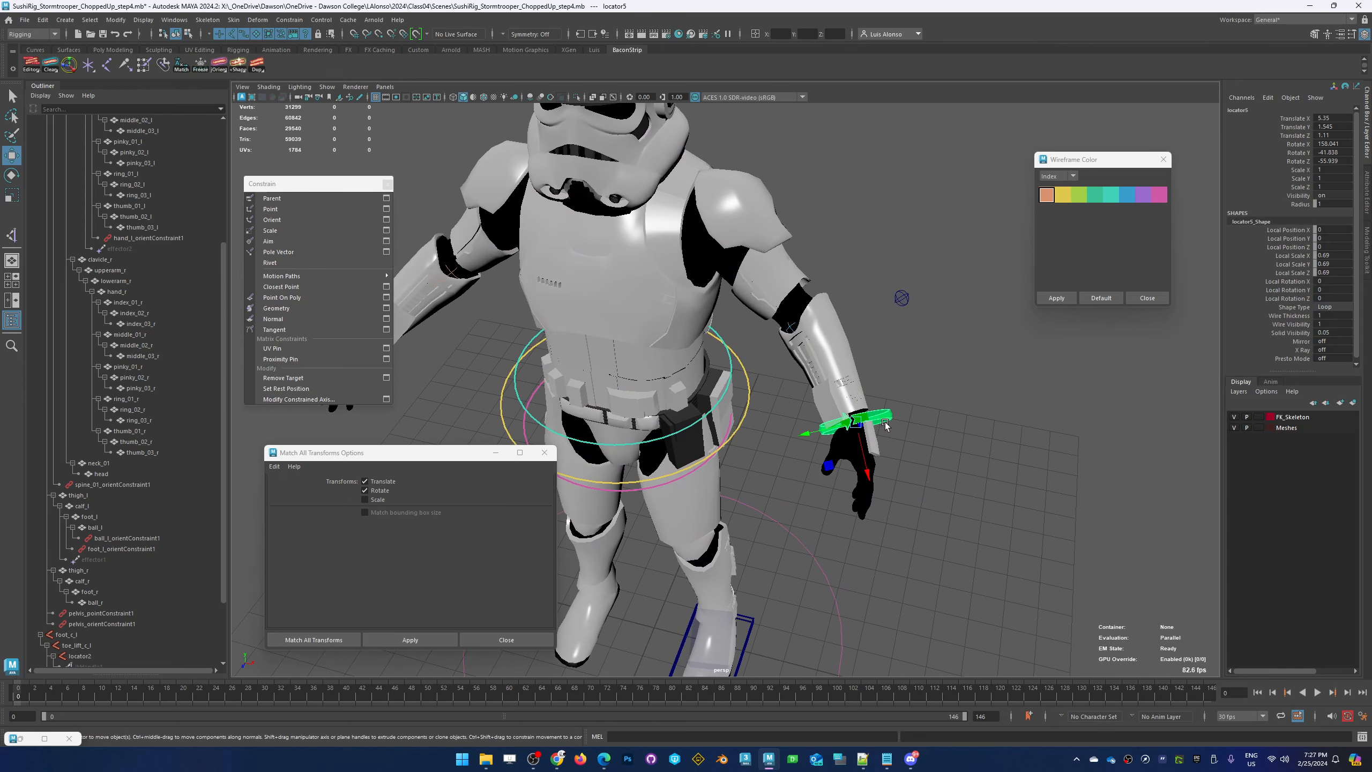
left_click(1127, 195)
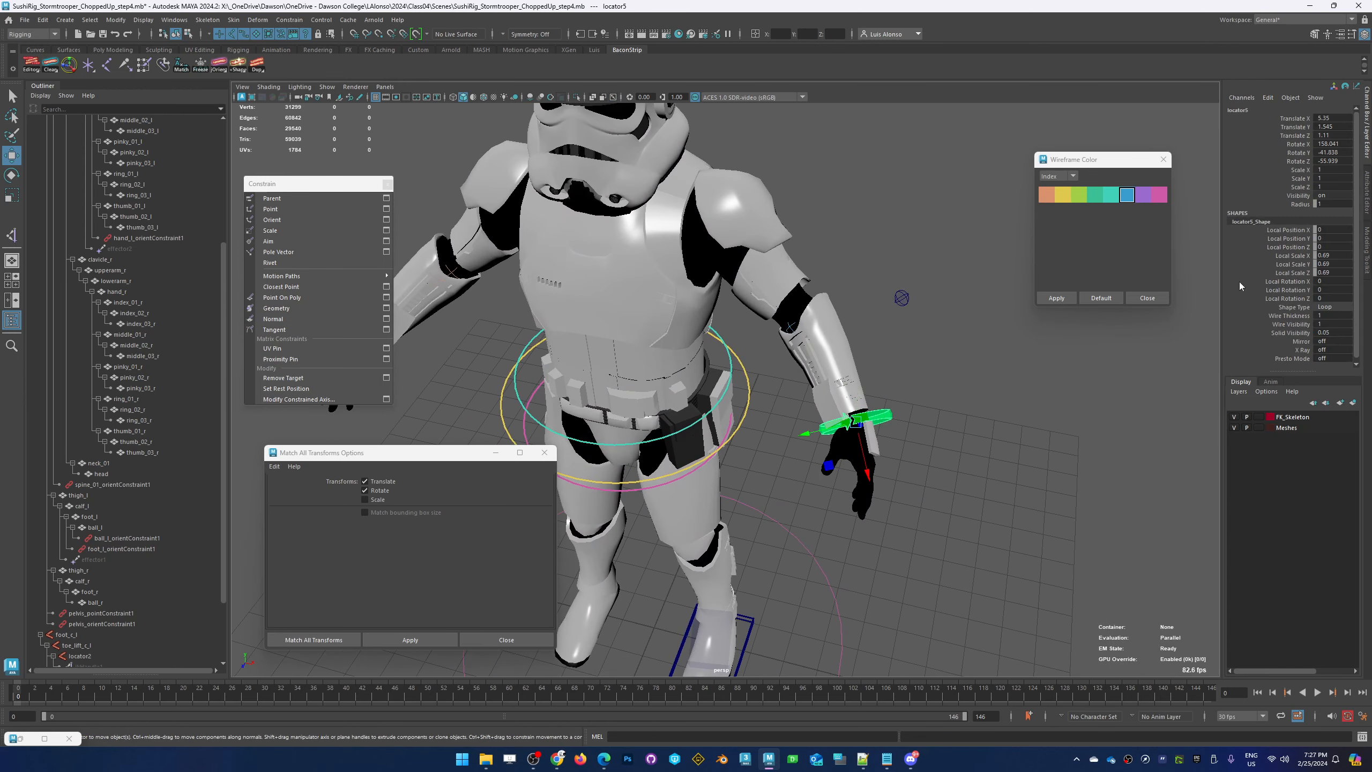
left_click(1292, 272)
mouse_move(1000, 387)
middle_mouse_down()
mouse_move(984, 378)
mouse_move(1003, 370)
middle_mouse_up()
left_click(1291, 258)
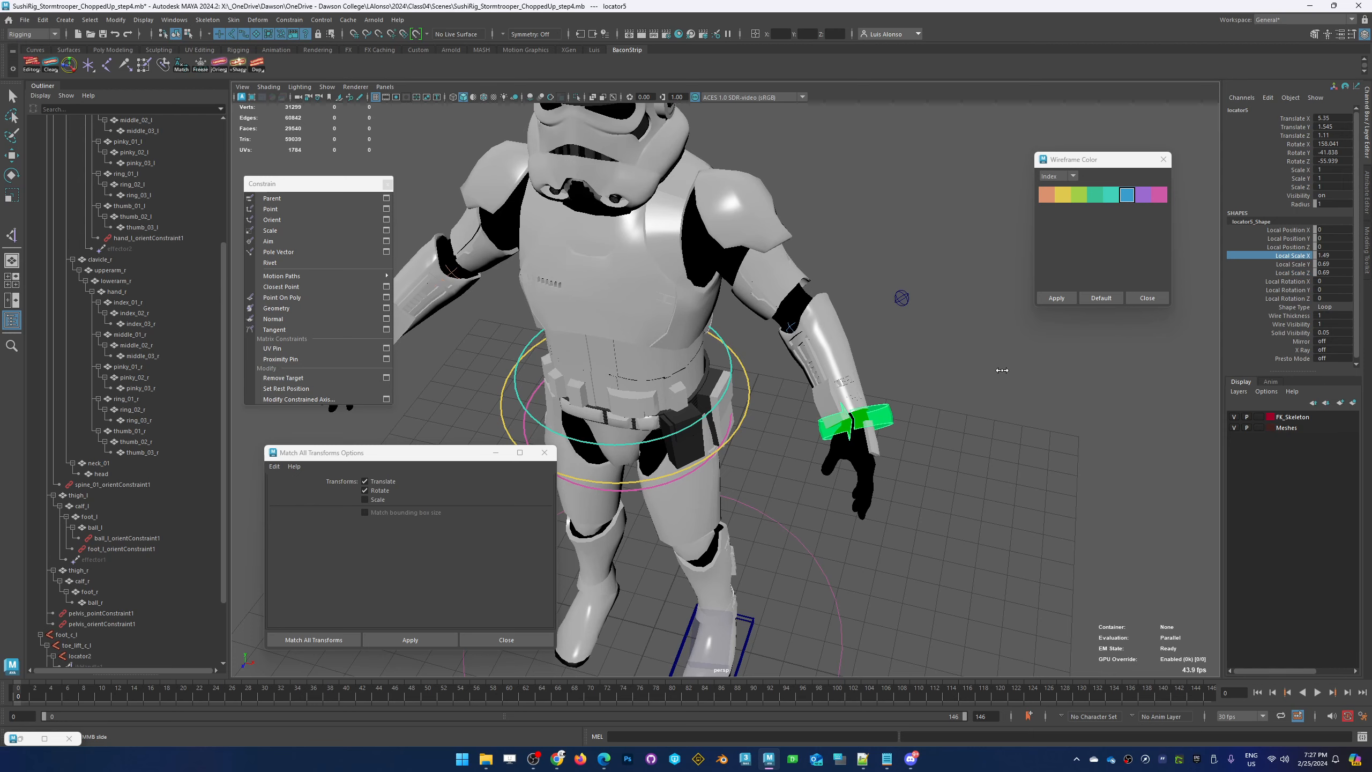
key("w")
Test posing the left arm by moving and rotating the hand loop control, and undo all the changes
left_click(928, 510)
left_click_drag(958, 549, 895, 456, "alt")
left_click(871, 362)
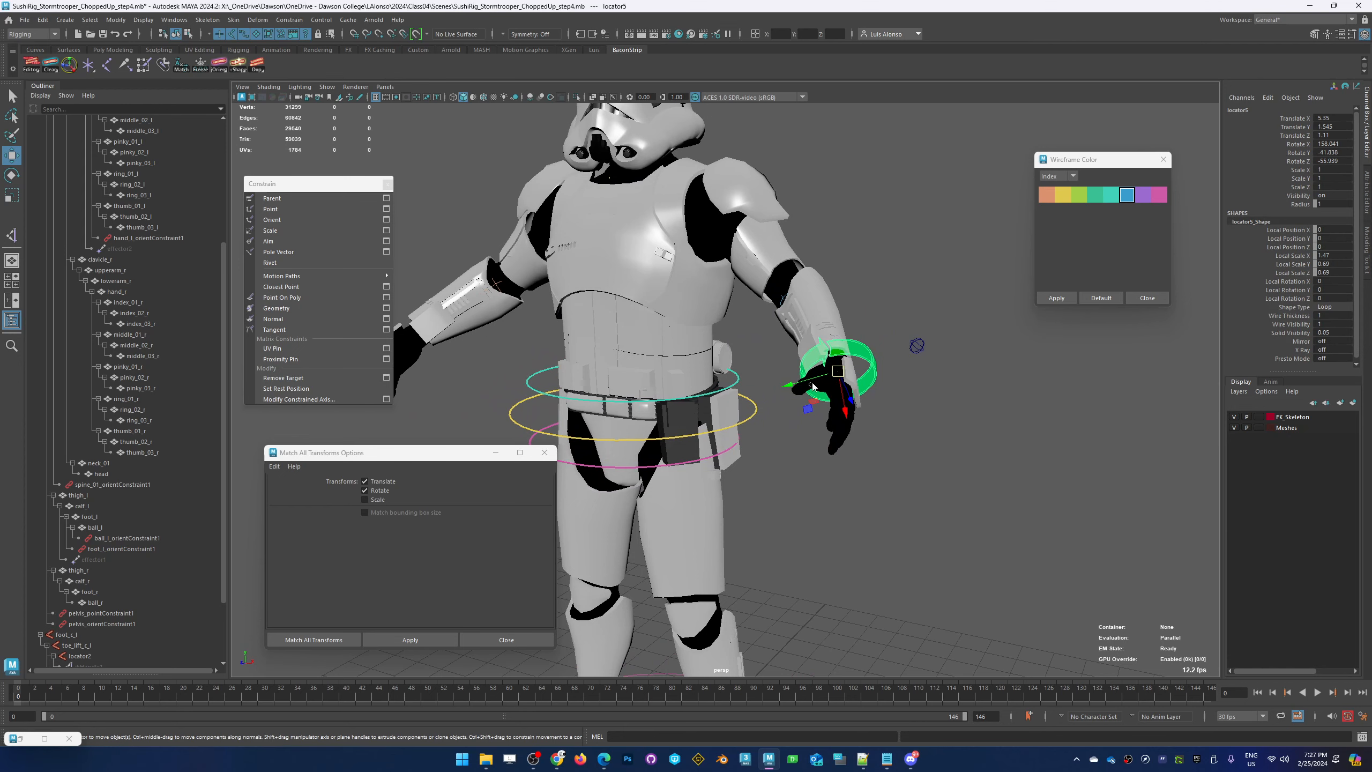
key("w")
left_click_drag(813, 386, 756, 390)
left_click_drag(872, 338, 800, 403)
key("e")
left_click_drag(832, 308, 791, 304)
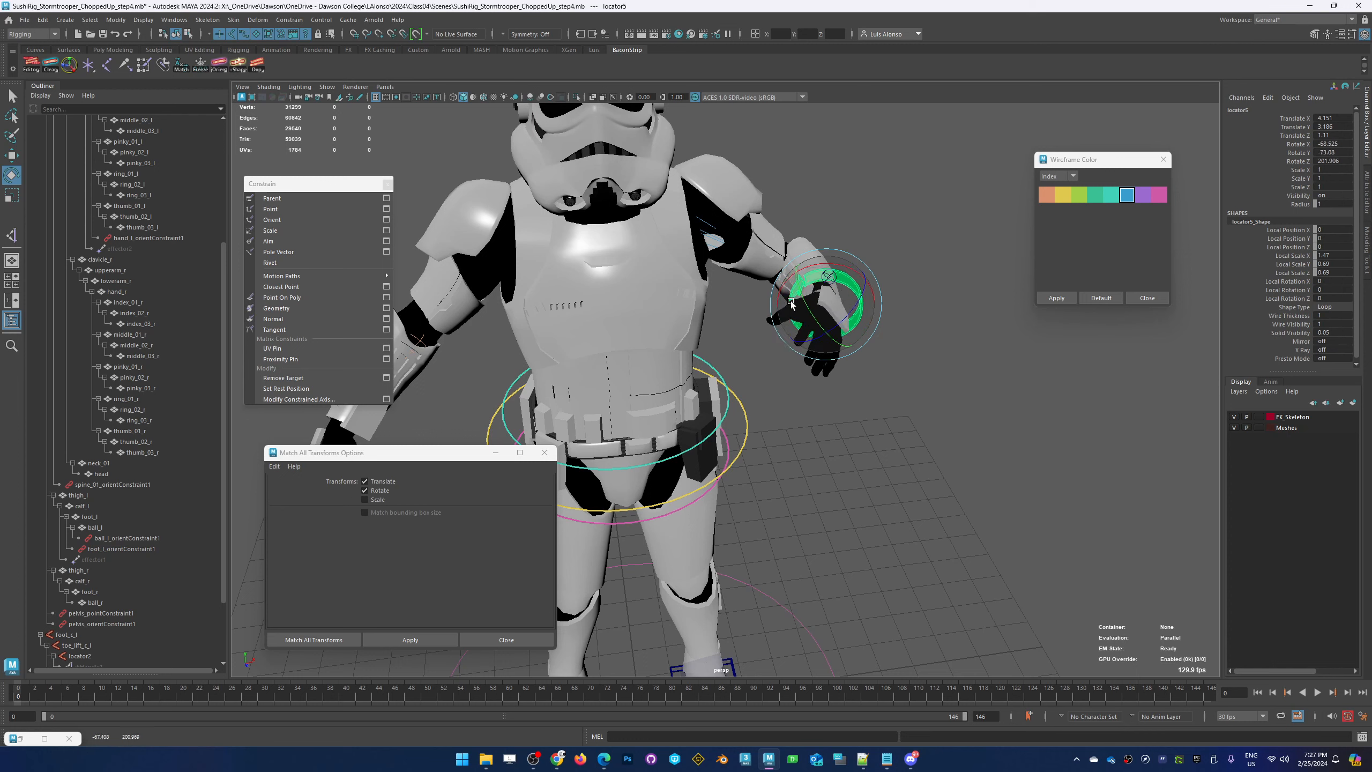
key("ctrl+z")
key("ctrl+z")
key("ctrl+z")
key("ctrl+z")
key("ctrl+z")
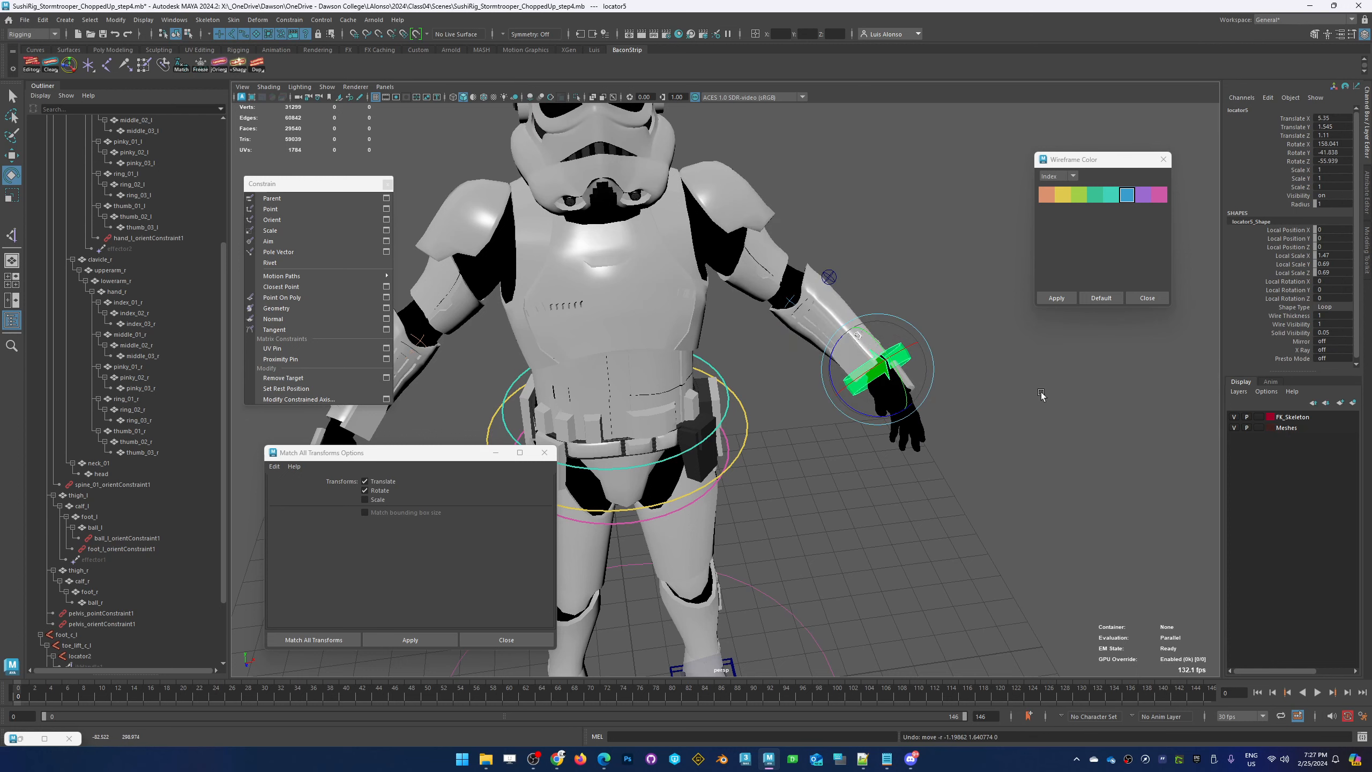
Try swinging the left elbow with the sphere pole vector control, and undo the move
left_click_drag(1041, 395, 951, 335, "alt")
left_click(928, 318)
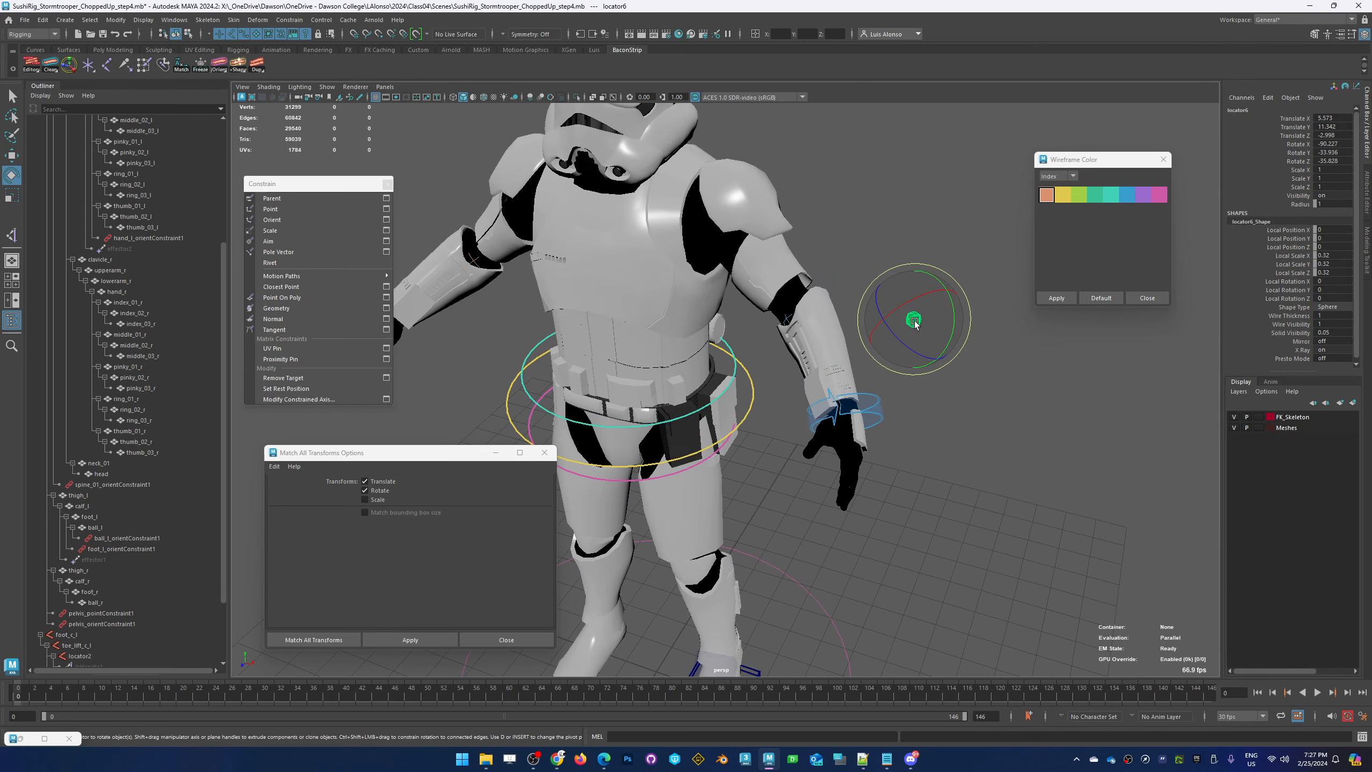
left_click(880, 415)
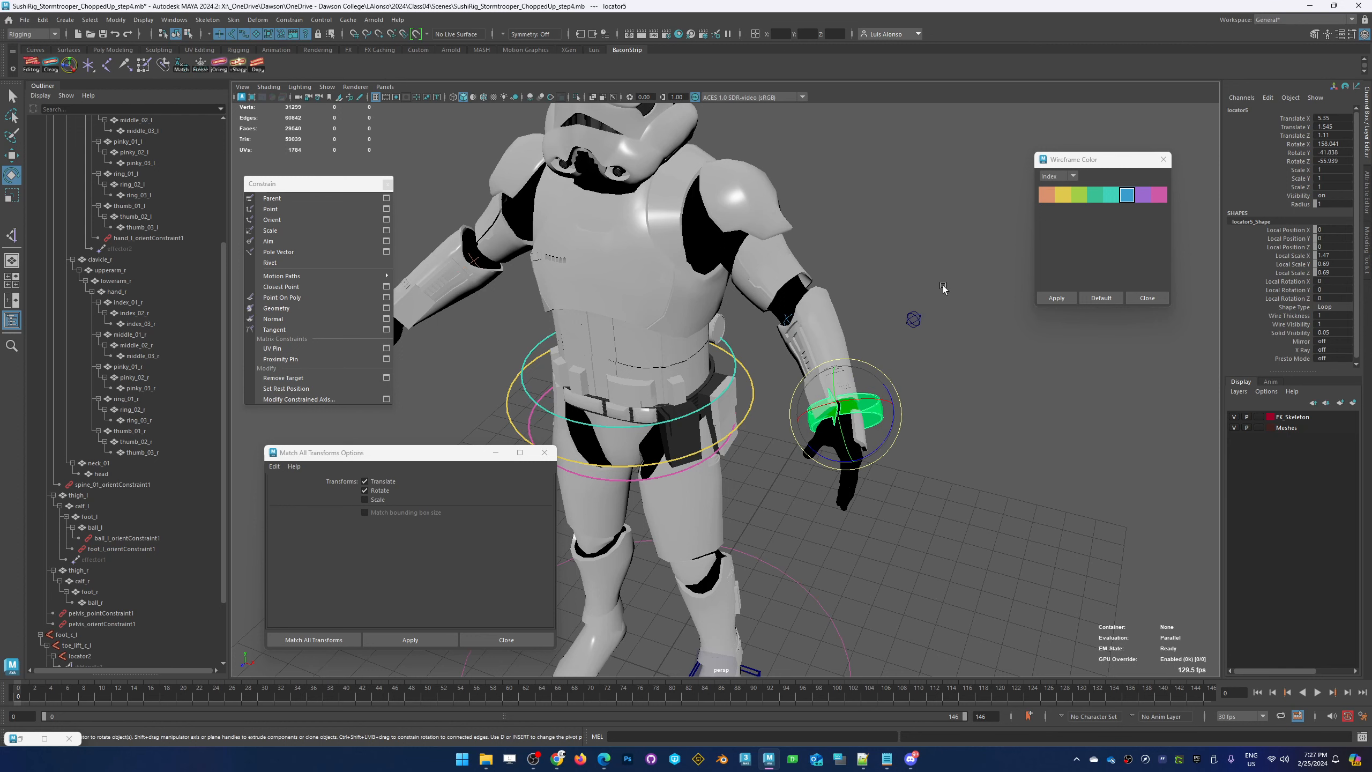
left_click_drag(894, 332, 894, 333)
key("w")
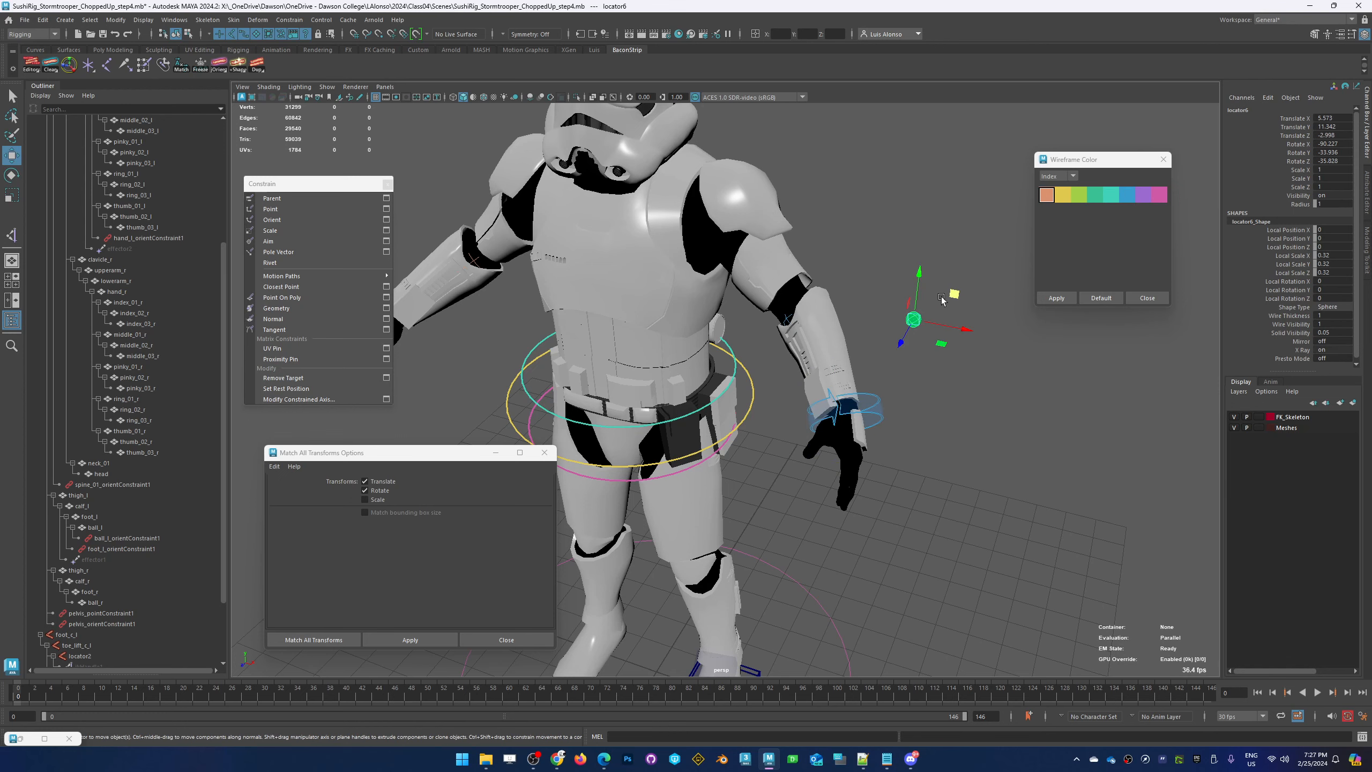
middle_click_drag(952, 286, 902, 322)
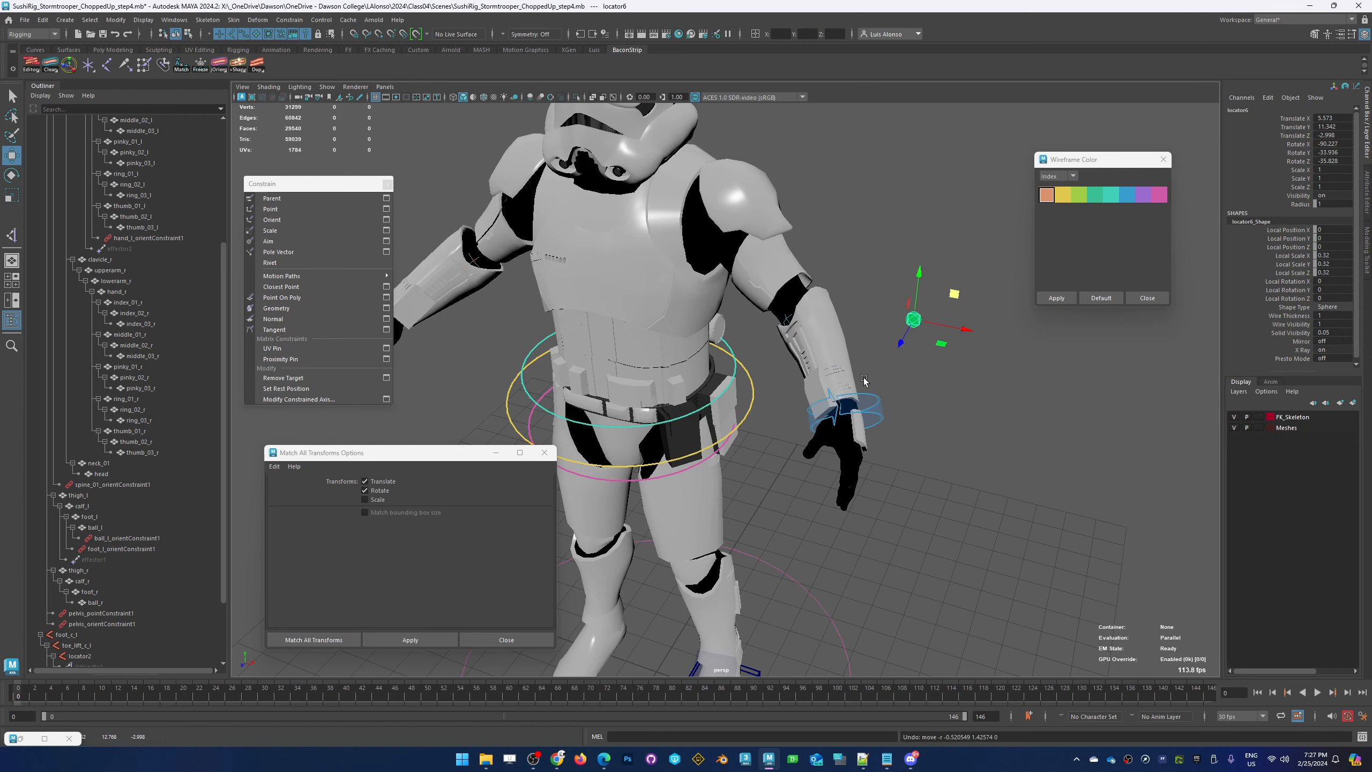
Parent the sphere pole vector control of the left elbow under the root circle control
middle_click_drag(864, 381, 878, 285, "alt")
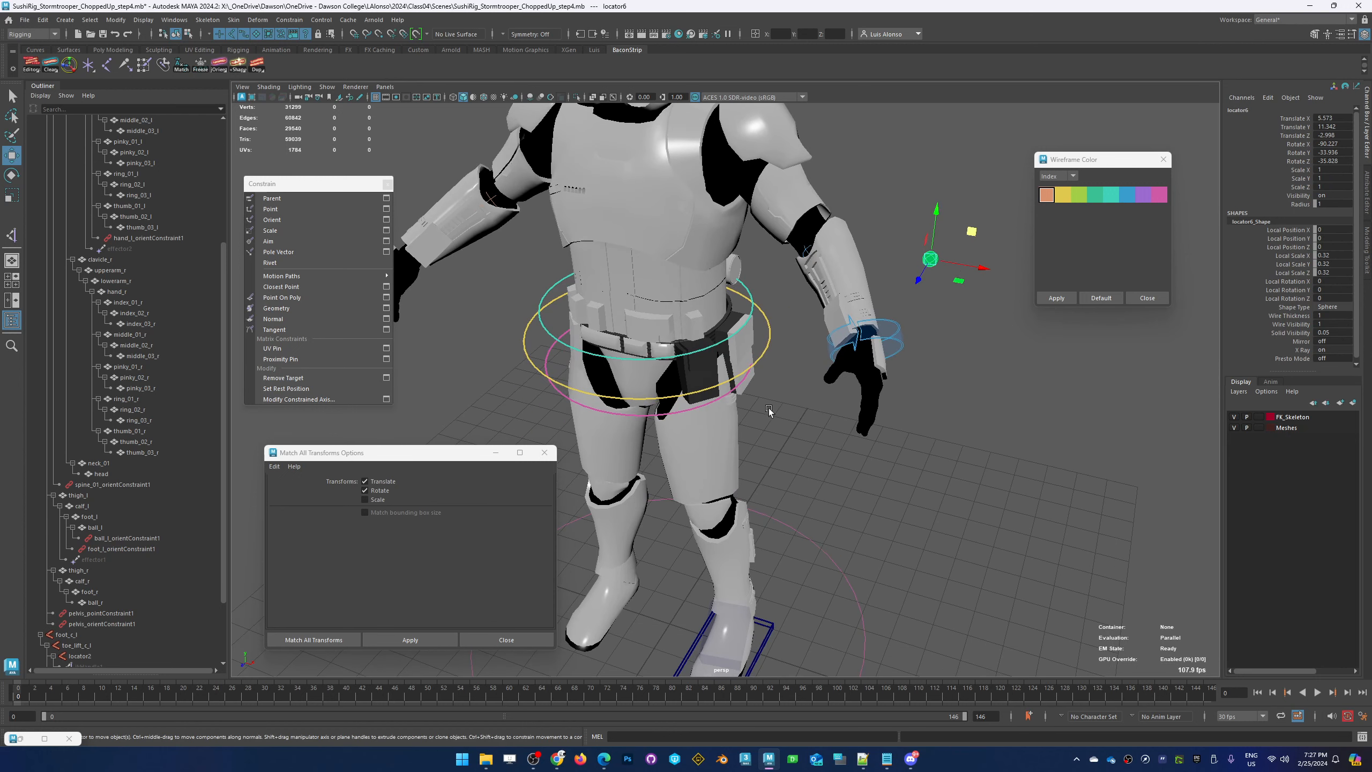
left_click_drag(768, 407, 805, 419, "alt")
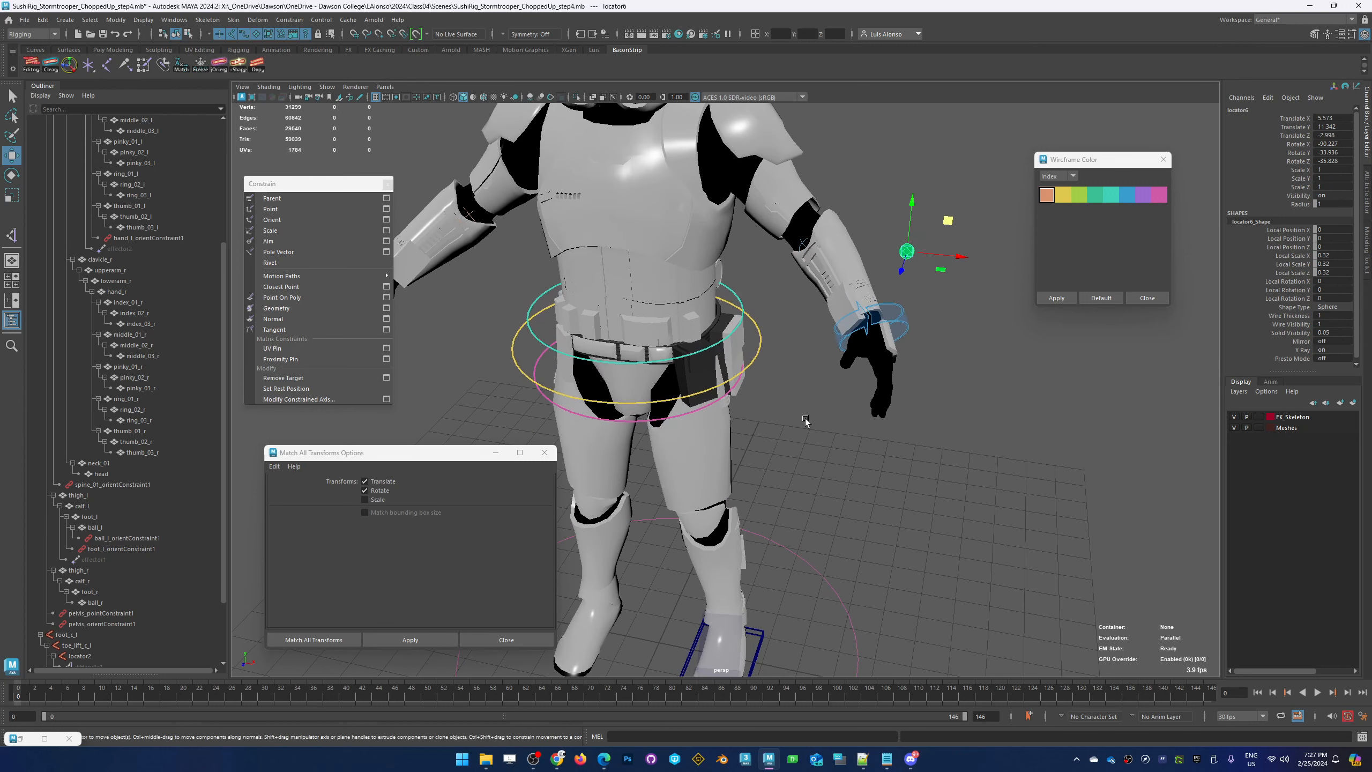
left_click(812, 563)
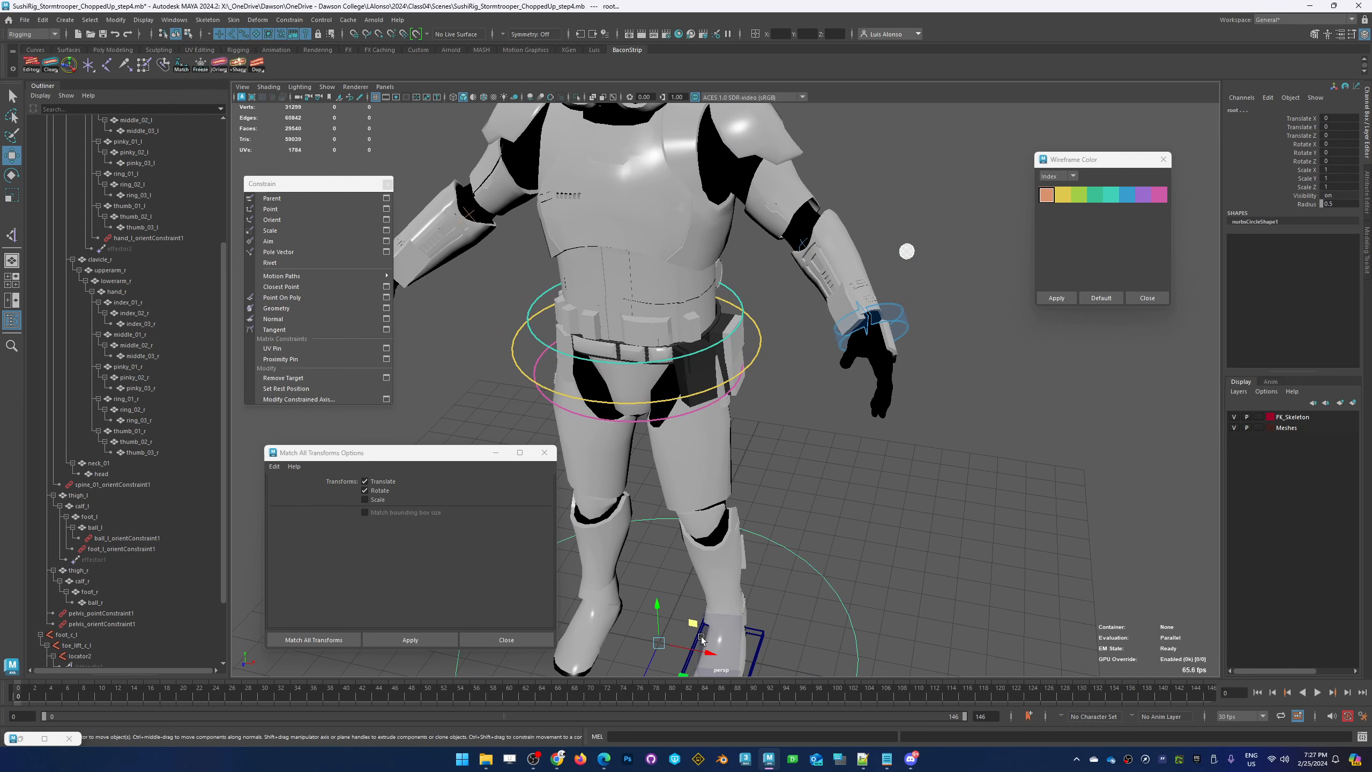
key("p")
left_click(933, 456)
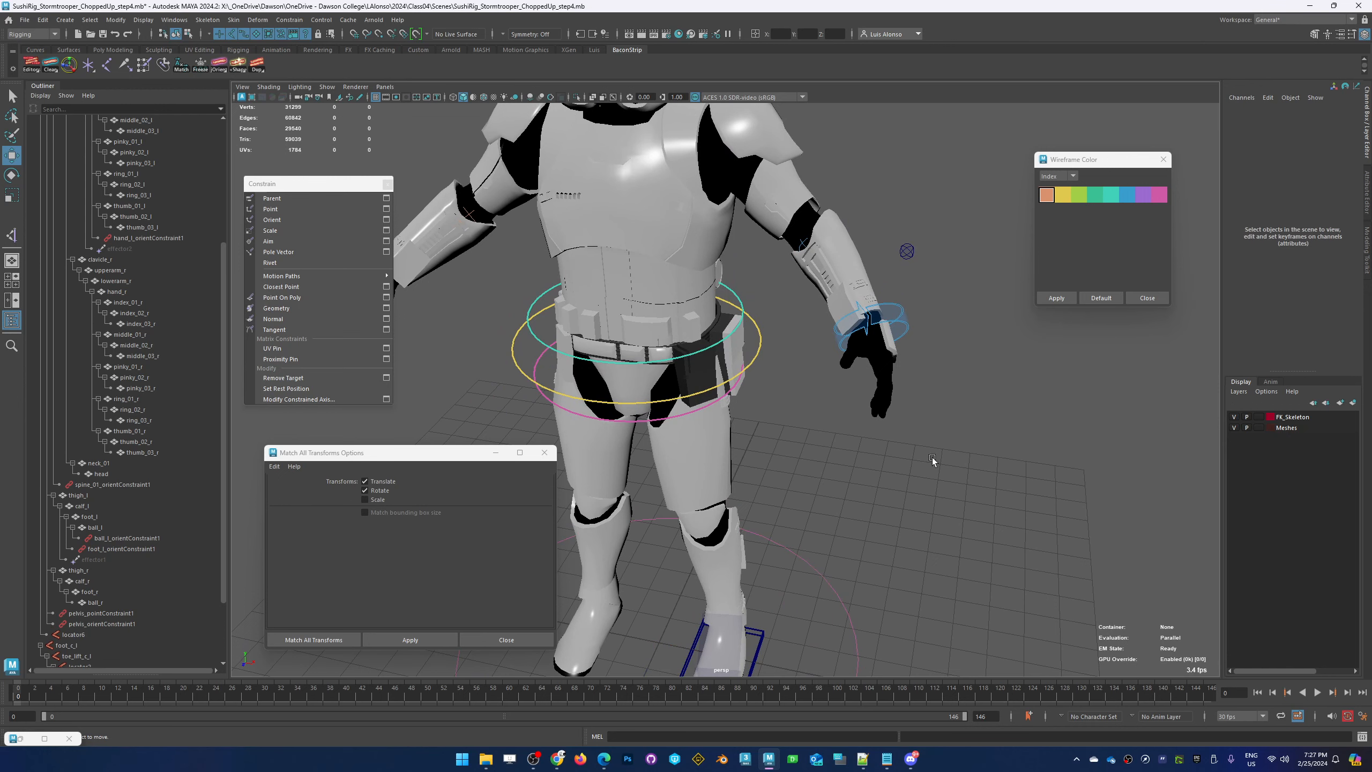
Try moving the root circle control sideways along X to test the pole vector's parenting, and undo the move
left_click(825, 567)
scroll(648, 430, "down", 3)
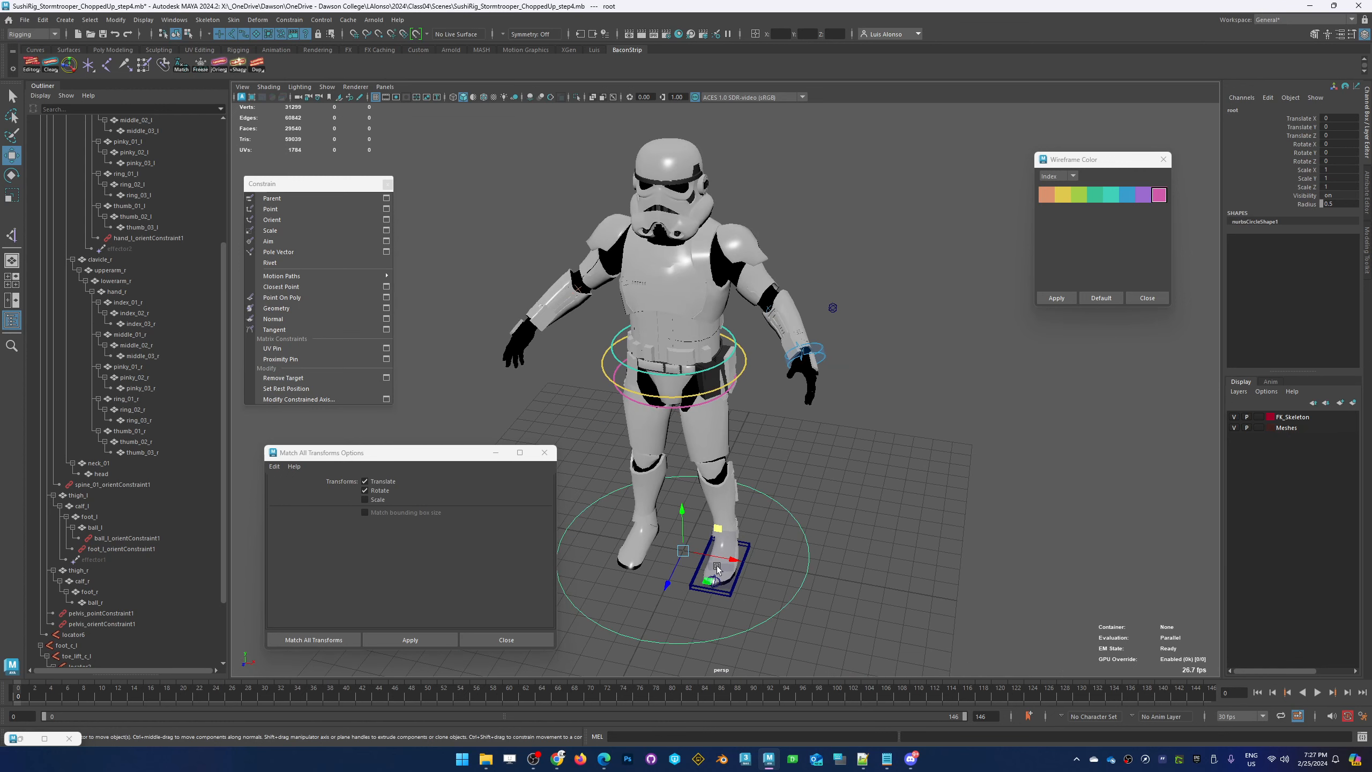
left_click_drag(717, 567, 780, 565)
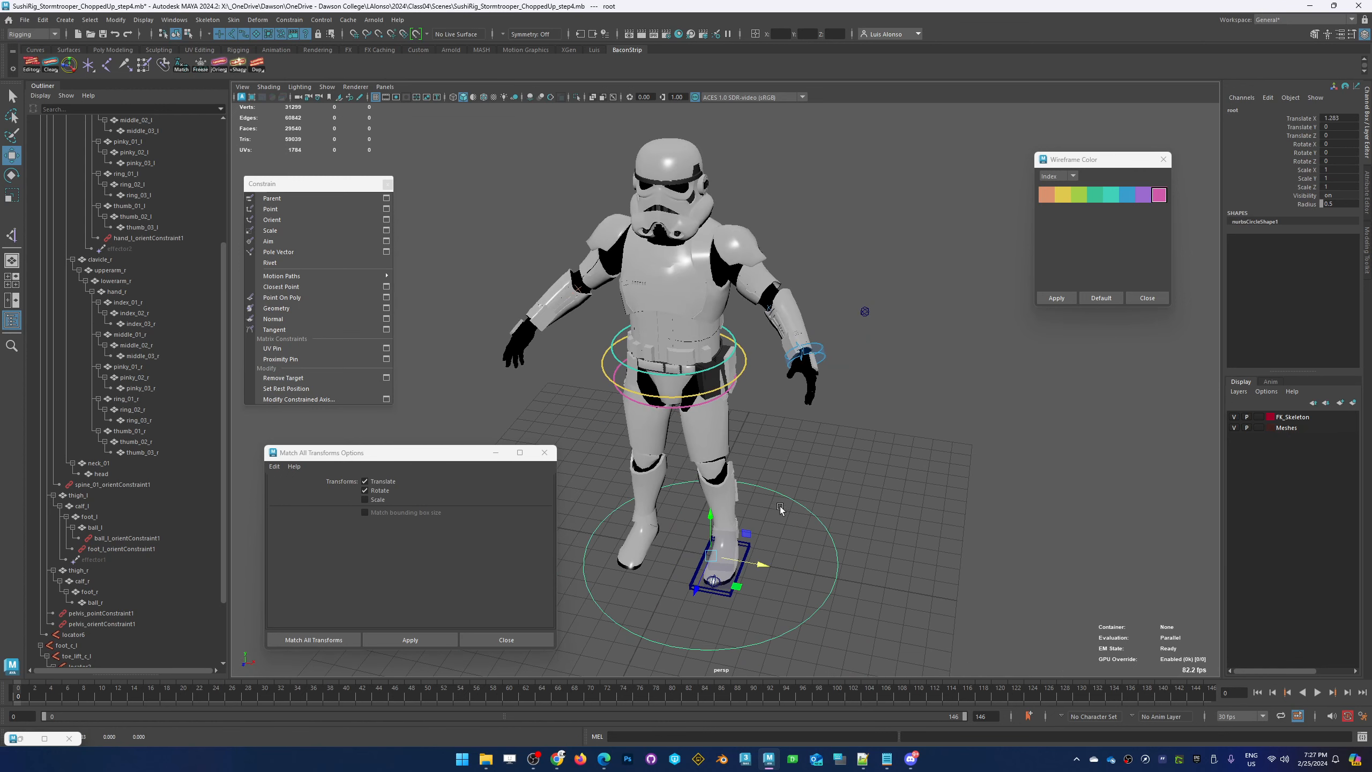
key("ctrl+z")
Parent the yellow center-of-mass circle at the hips under the root circle control
left_click(753, 403)
left_click(746, 362)
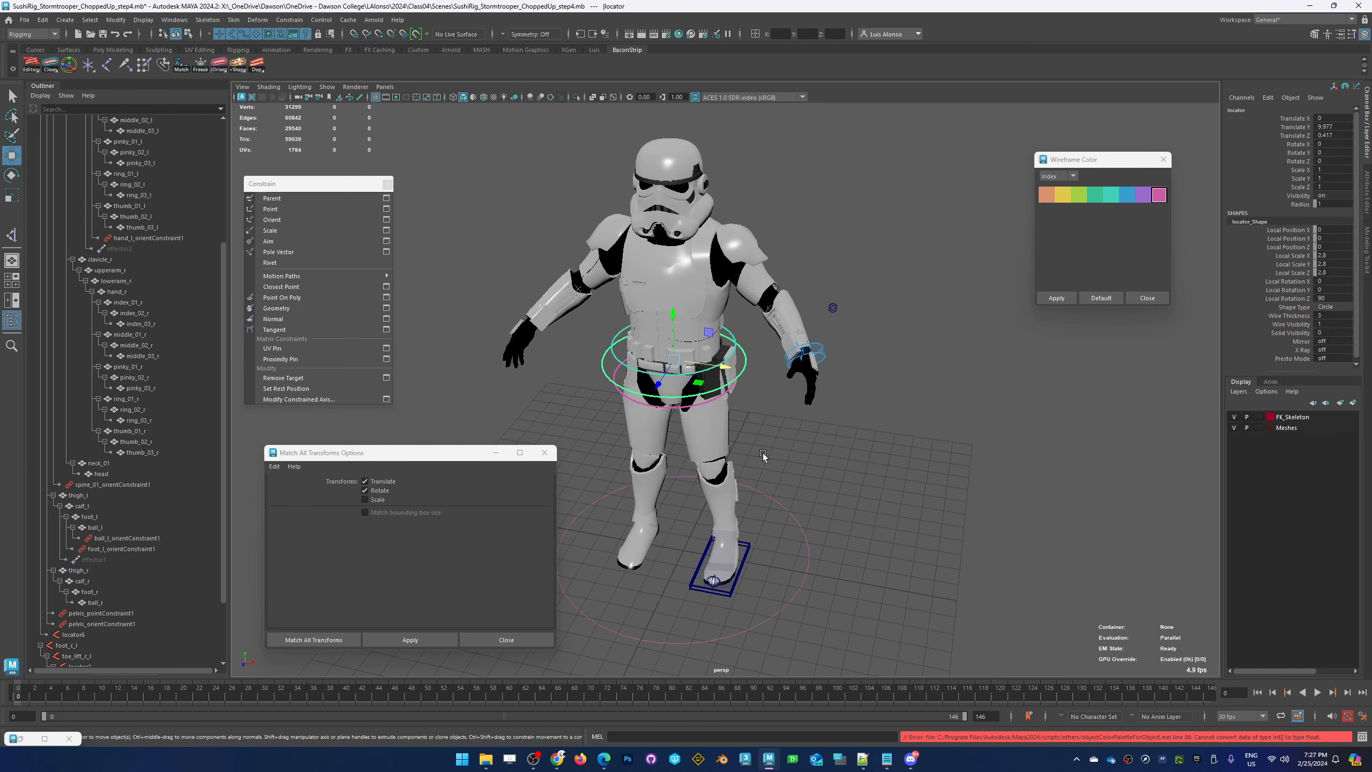
left_click_drag(806, 497, 781, 534, "shift")
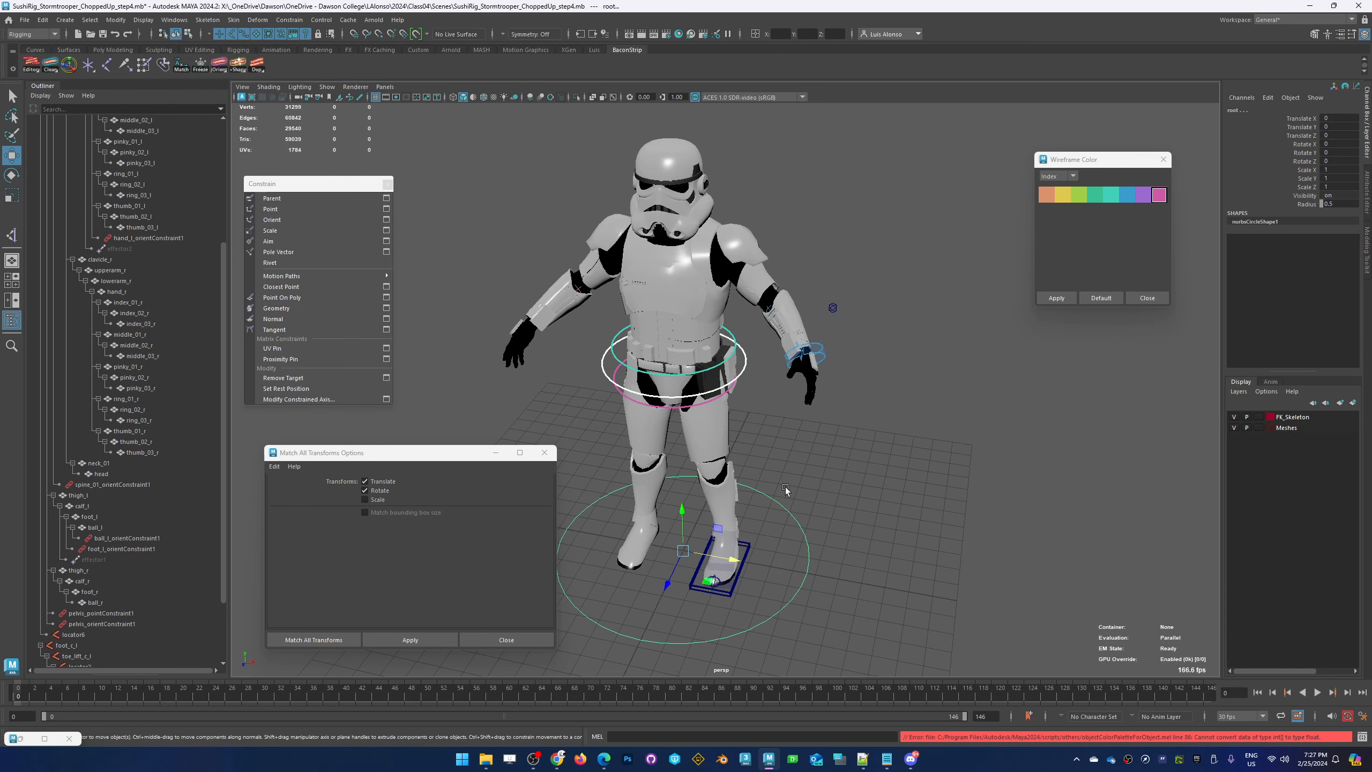
key("p")
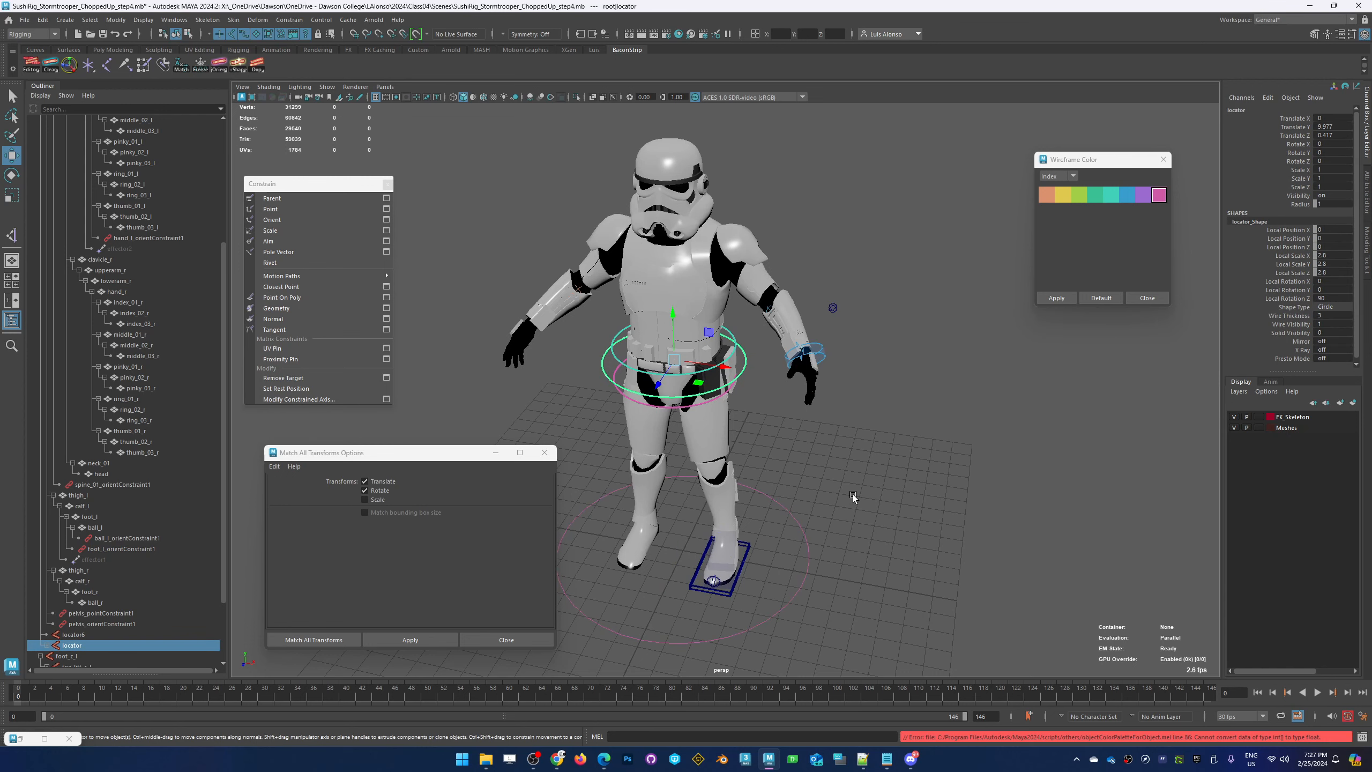
left_click(890, 488)
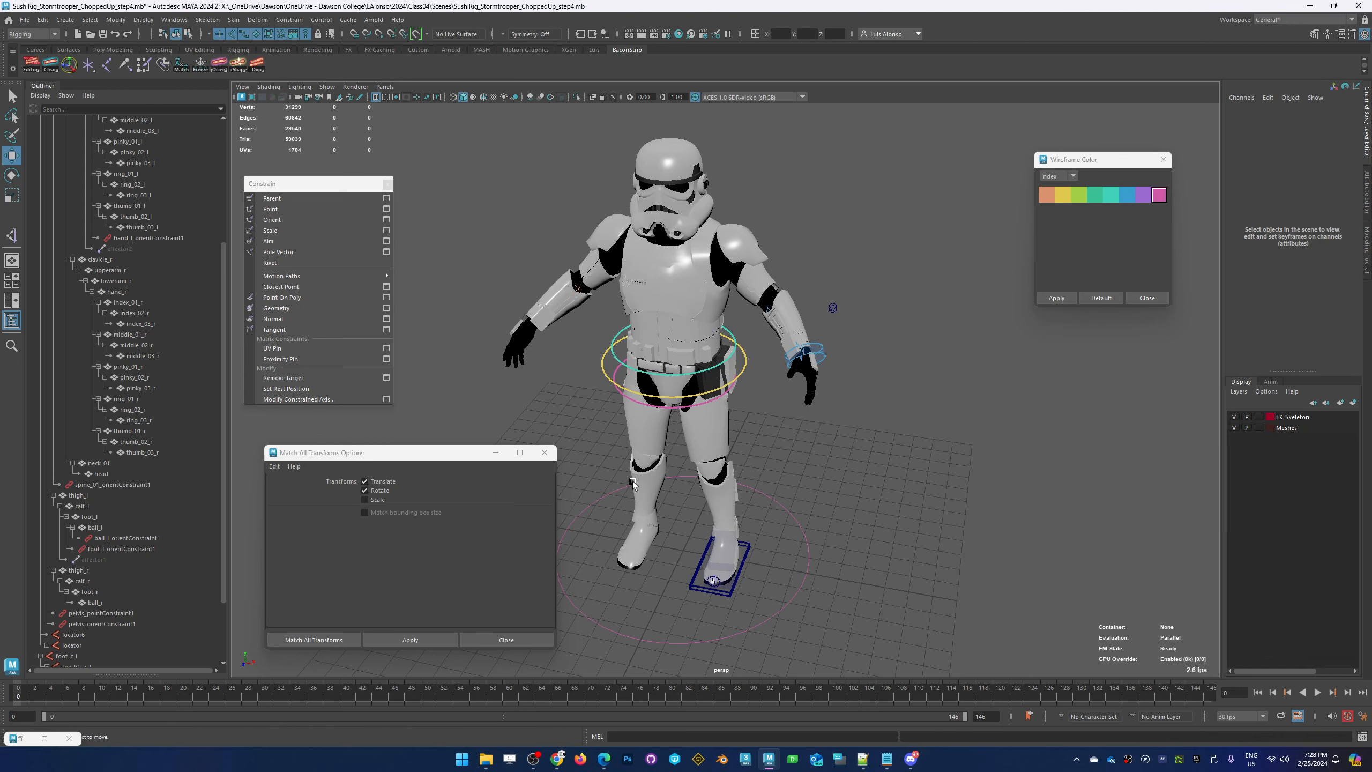
Try moving the root control across the ground to check that the hips follow, and undo the move
left_click(794, 515)
scroll(705, 585, "up", 2)
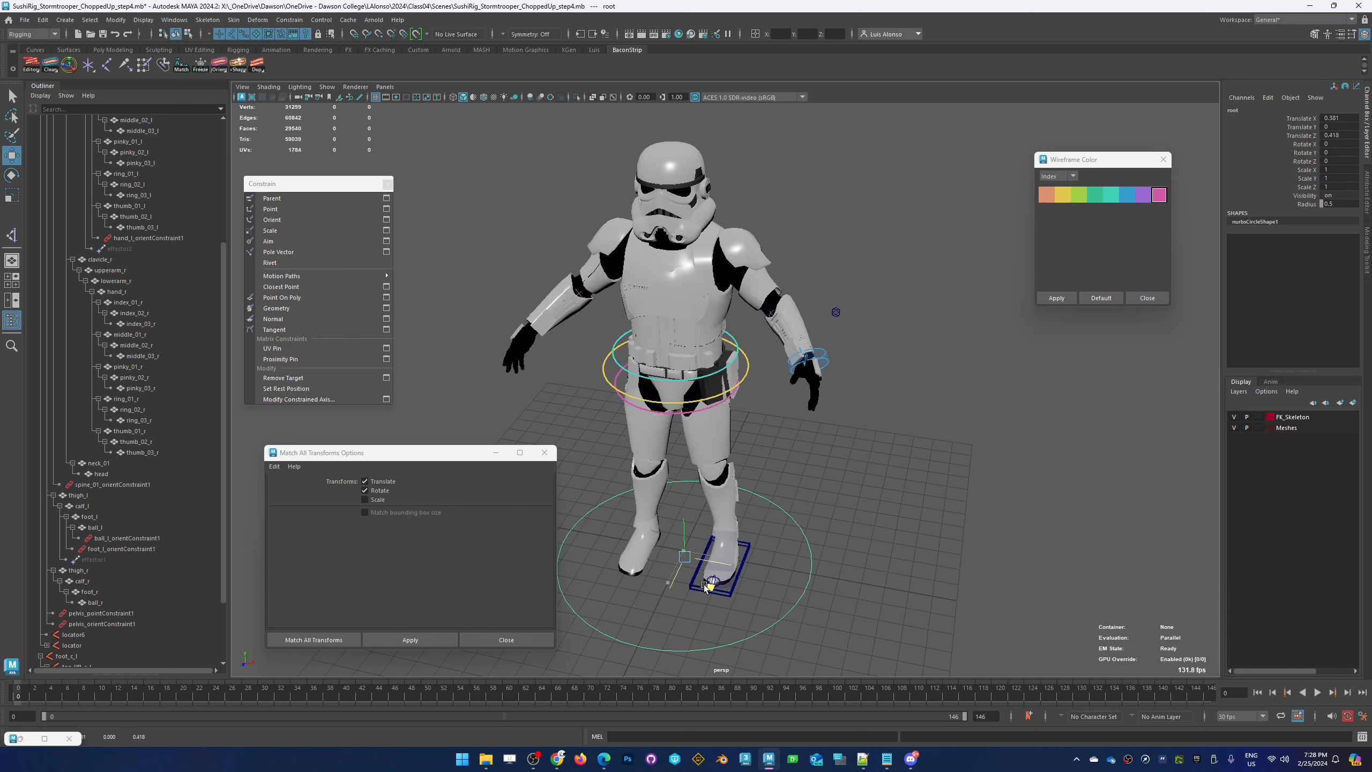
left_click_drag(704, 584, 709, 581)
key("ctrl+z")
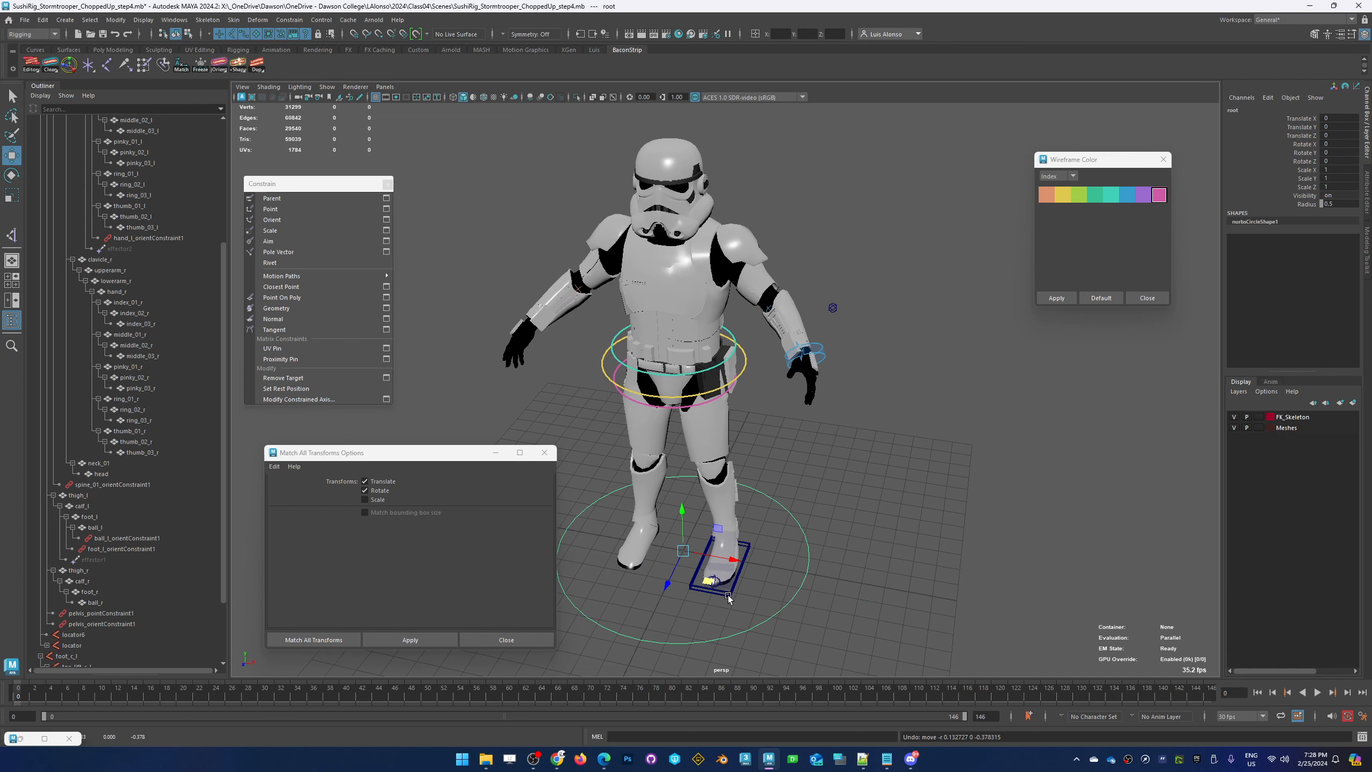
Parent the left foot control under the root circle, test moving the root across the ground, and undo that test move
left_click(728, 595)
left_click(755, 627)
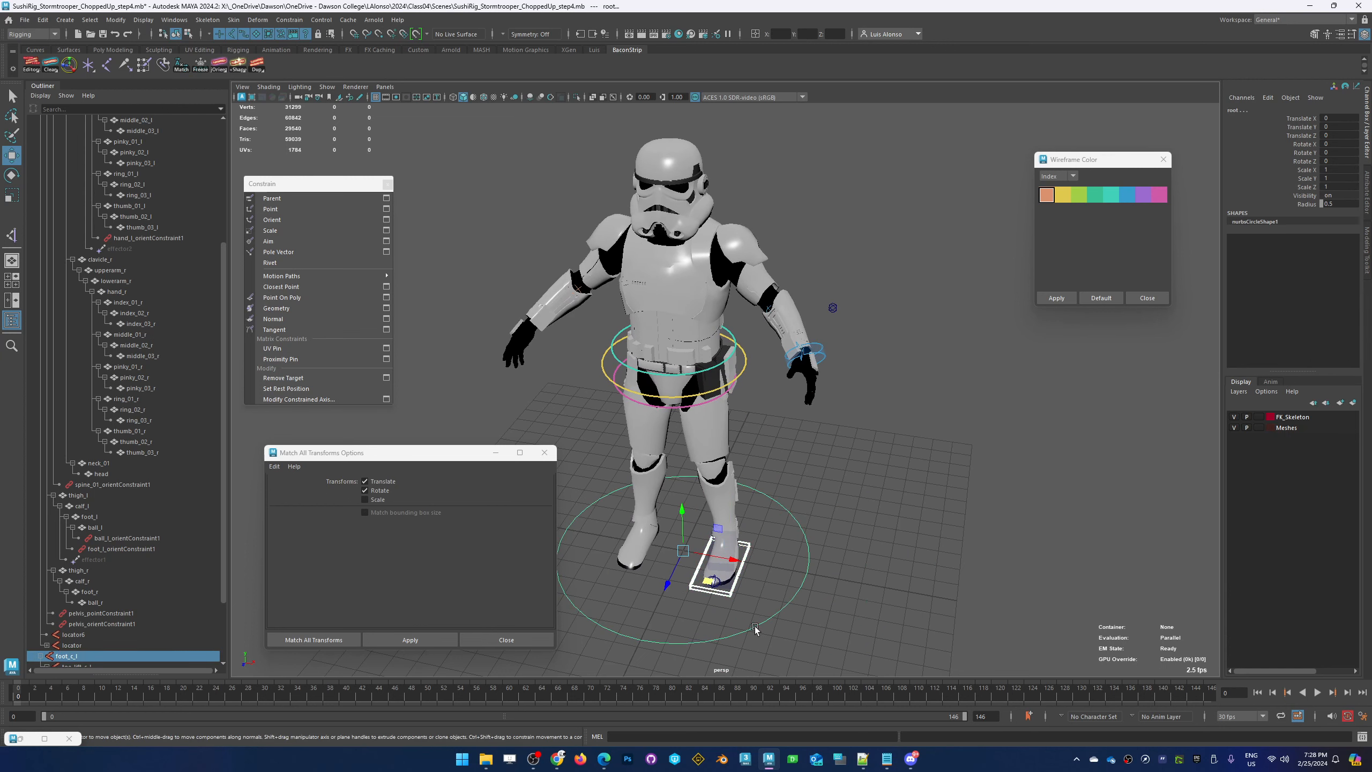
left_click(732, 586)
left_click_drag(830, 525, 713, 581)
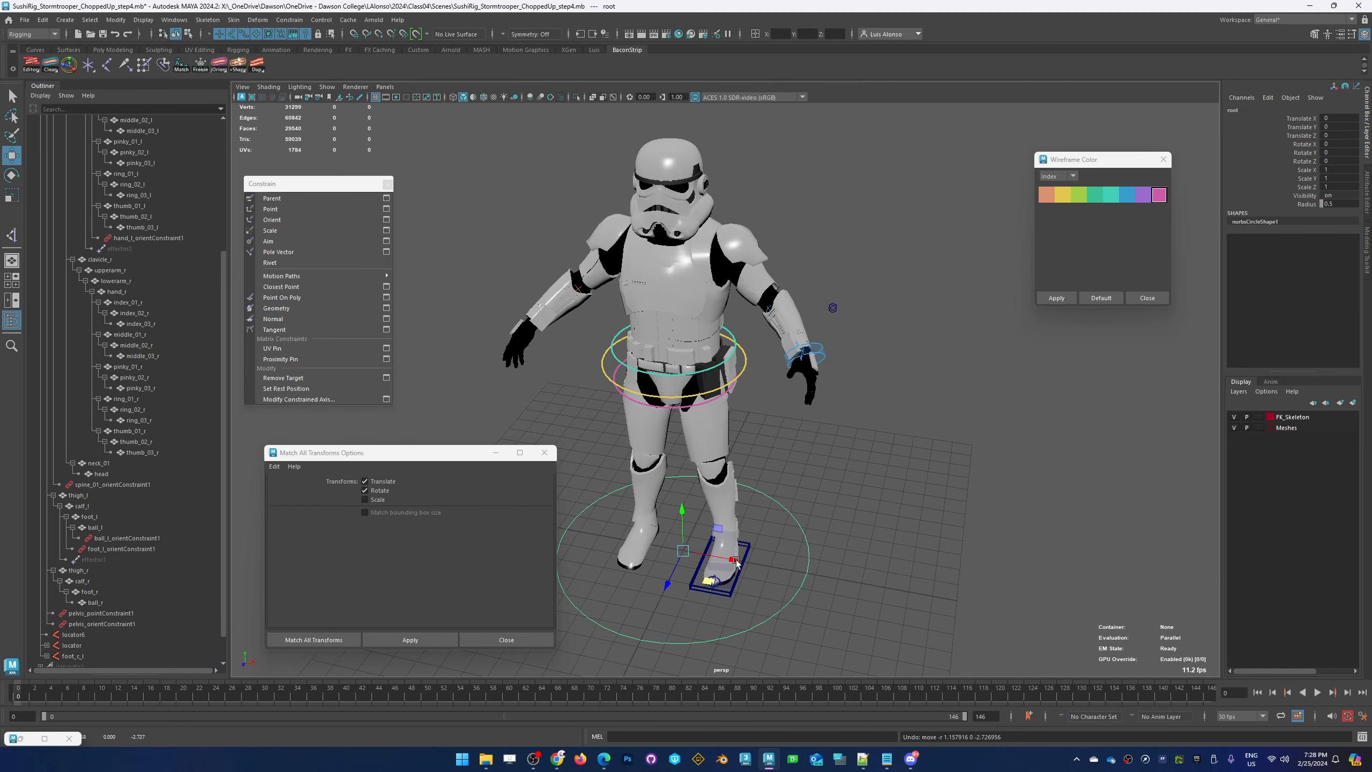
Try moving the left elbow's sphere pole vector toward the hand, and undo the move
left_click(789, 419)
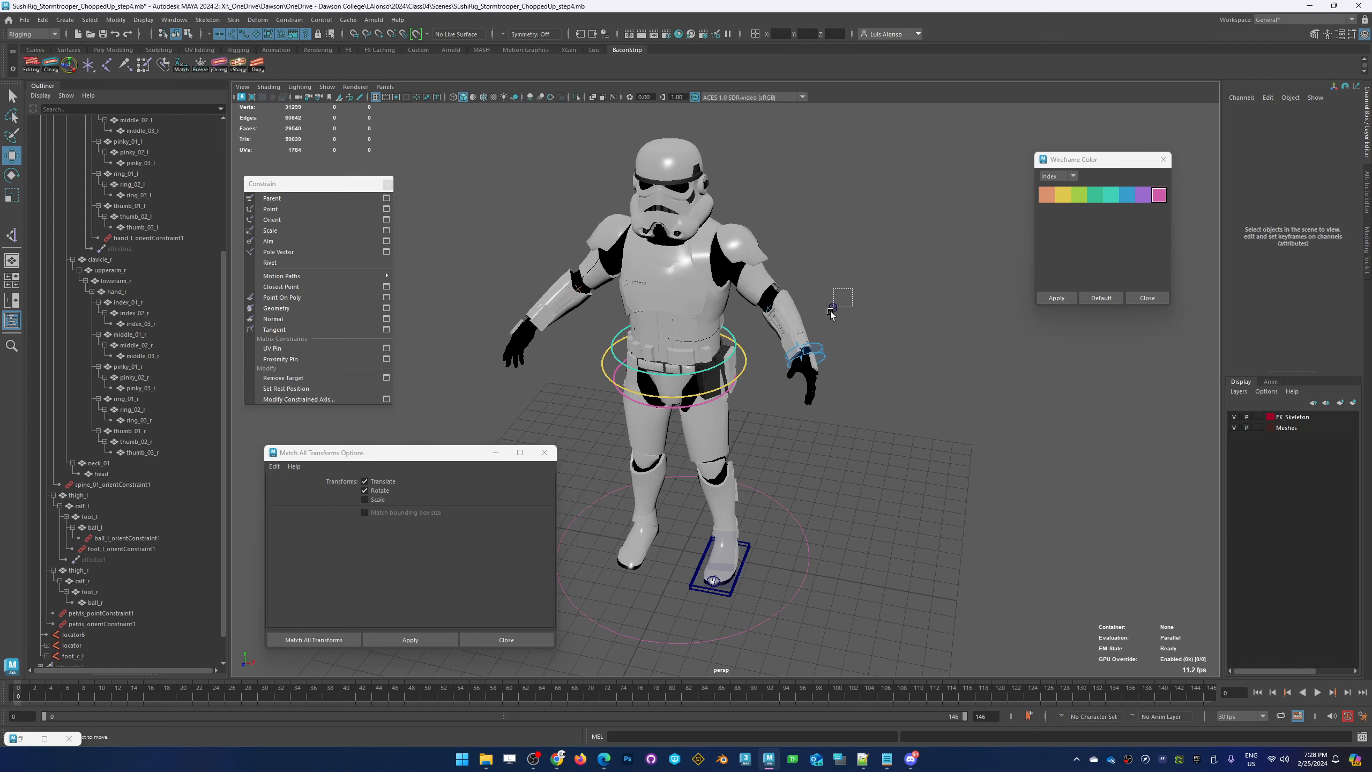
mouse_move(830, 312)
left_mouse_down()
mouse_move(871, 330)
mouse_move(857, 319)
left_mouse_up()
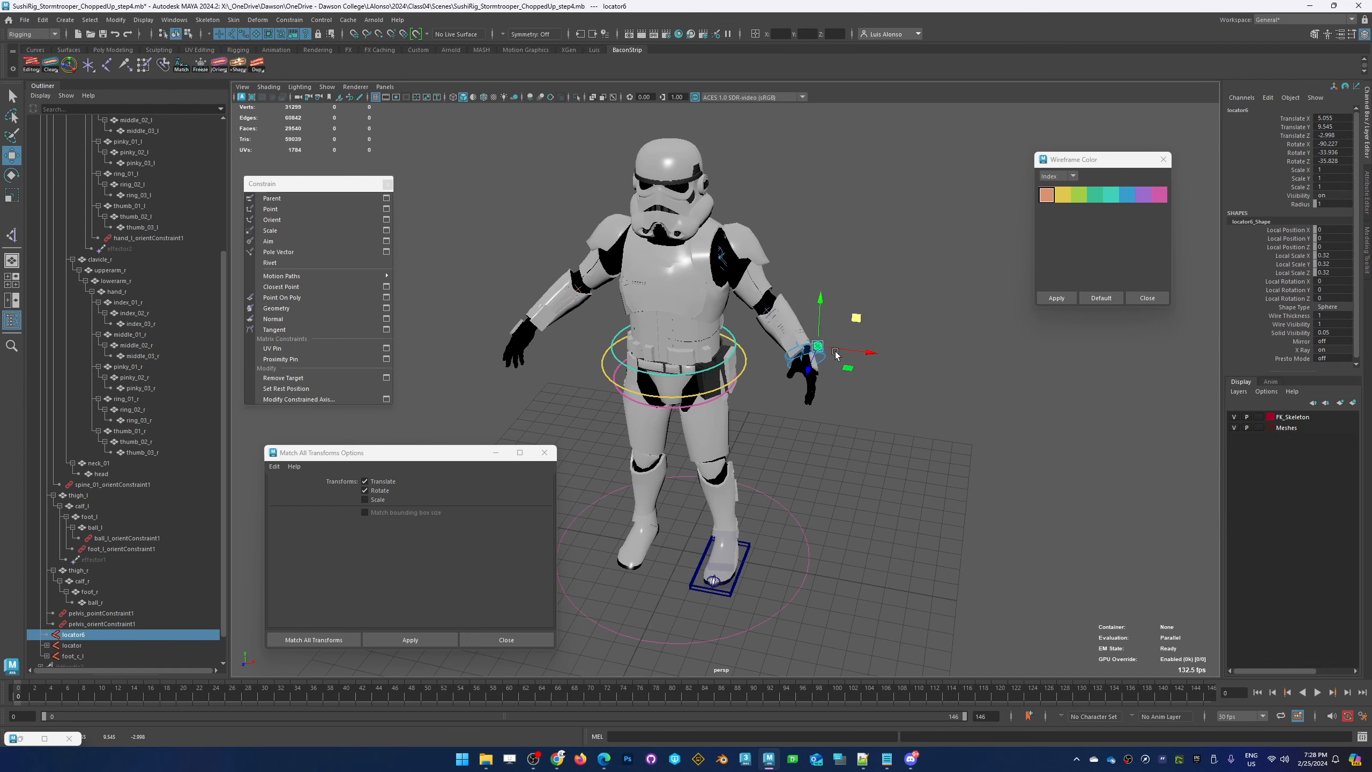
key("ctrl+z")
Test moving and rotating the body with the yellow hip circle, and undo the changes
left_click(749, 343)
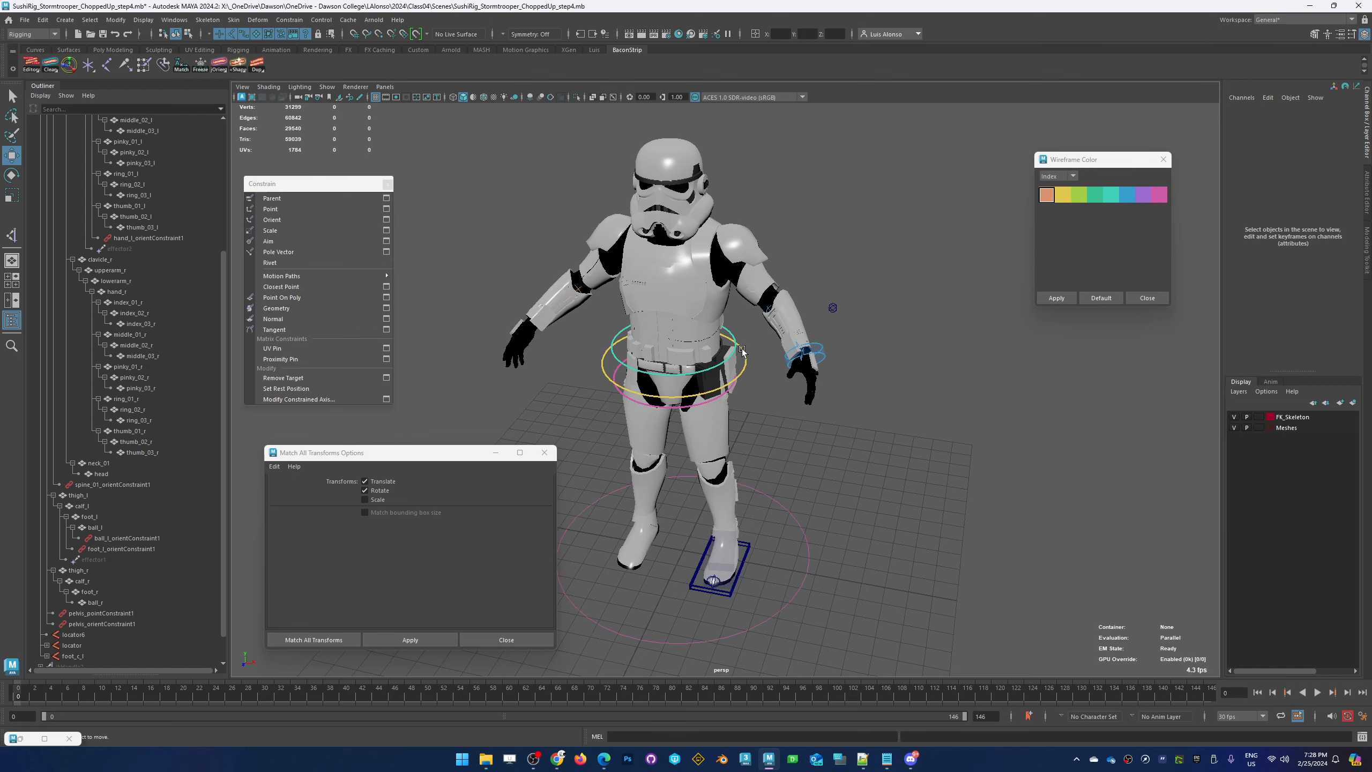
left_click(743, 351)
left_click_drag(749, 473, 732, 444, "alt")
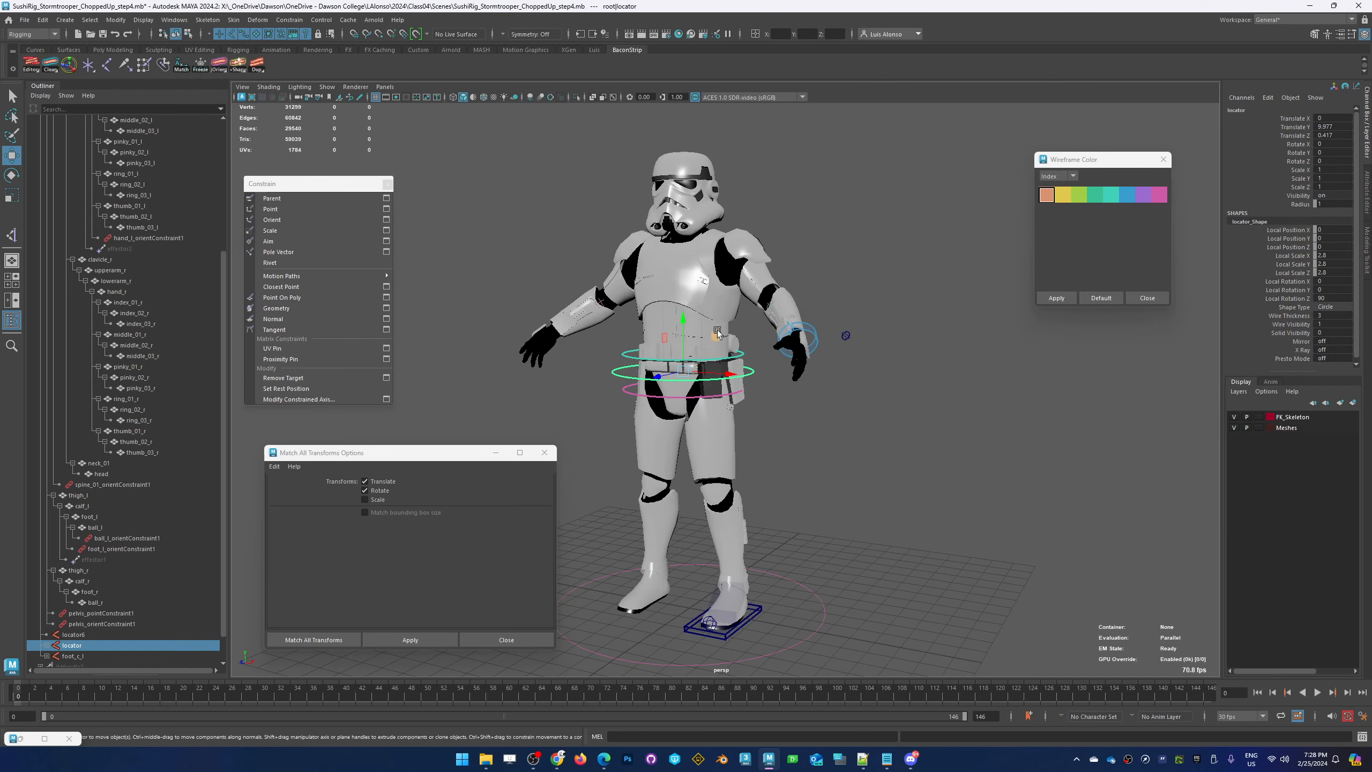
left_click_drag(716, 332, 698, 354)
key("ctrl+z")
key("e")
key("ctrl+z")
Try rotating the pelvis independently with the pink lower hip circle
left_click(775, 449)
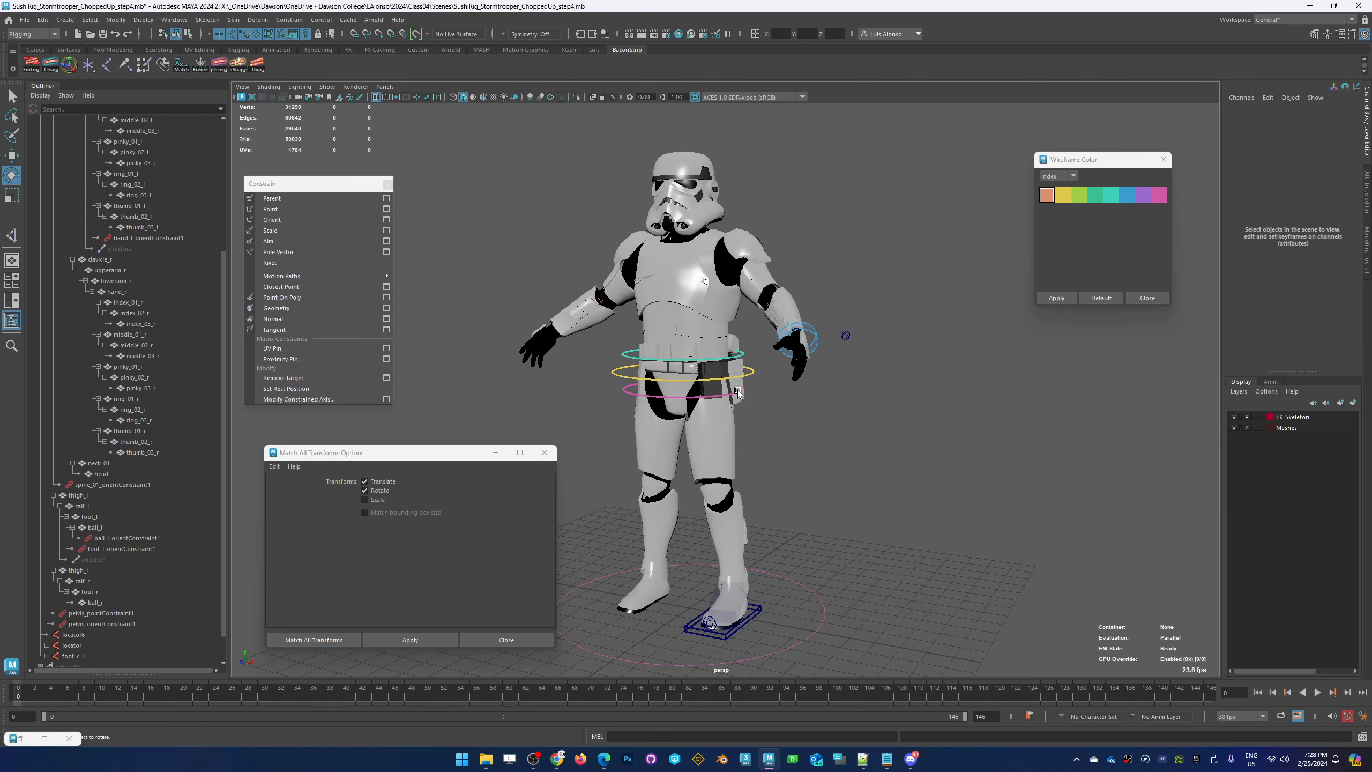
left_click(741, 401)
left_click(633, 393)
left_click(628, 393)
left_click_drag(724, 388, 732, 383)
left_click(767, 437)
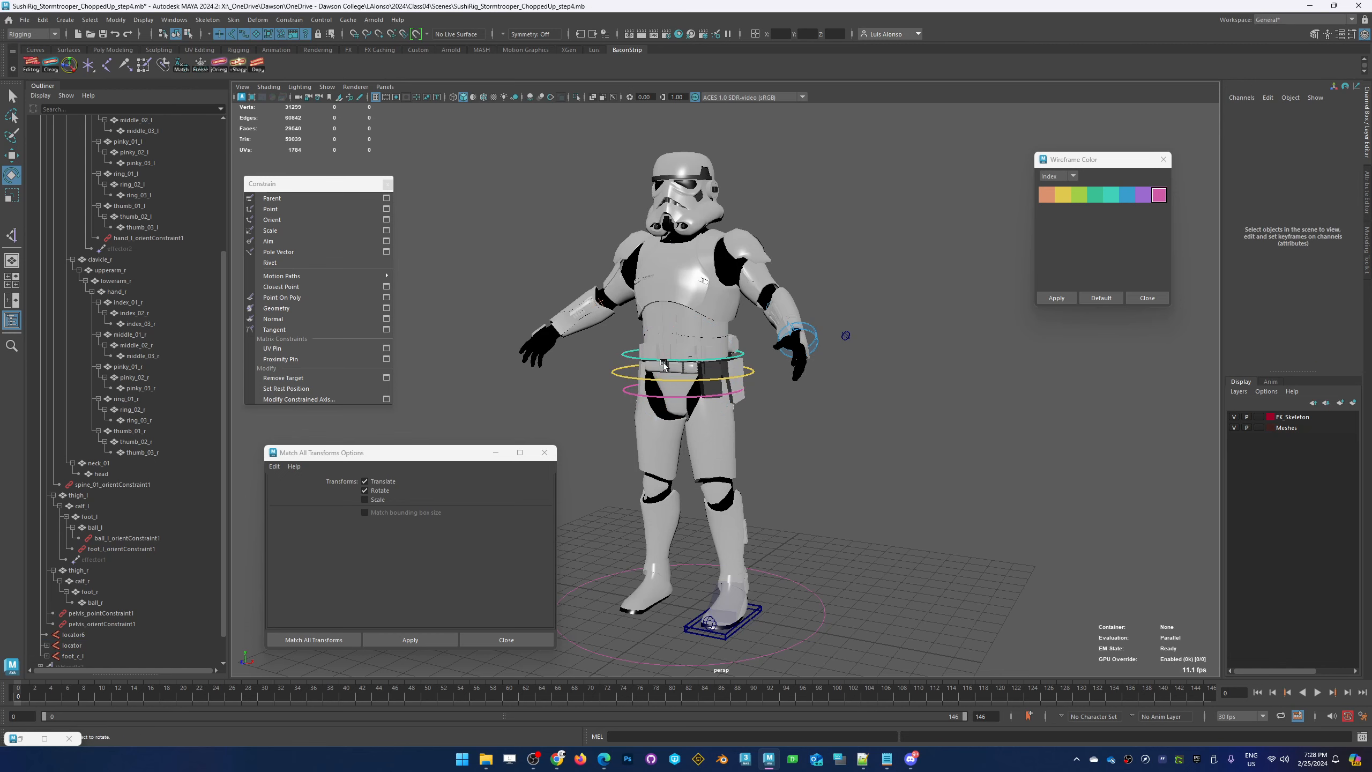
Try rotating the upper body with the teal upper hip circle, and undo the test rotations of the hip controls
left_click(635, 354)
left_click_drag(694, 347, 708, 350)
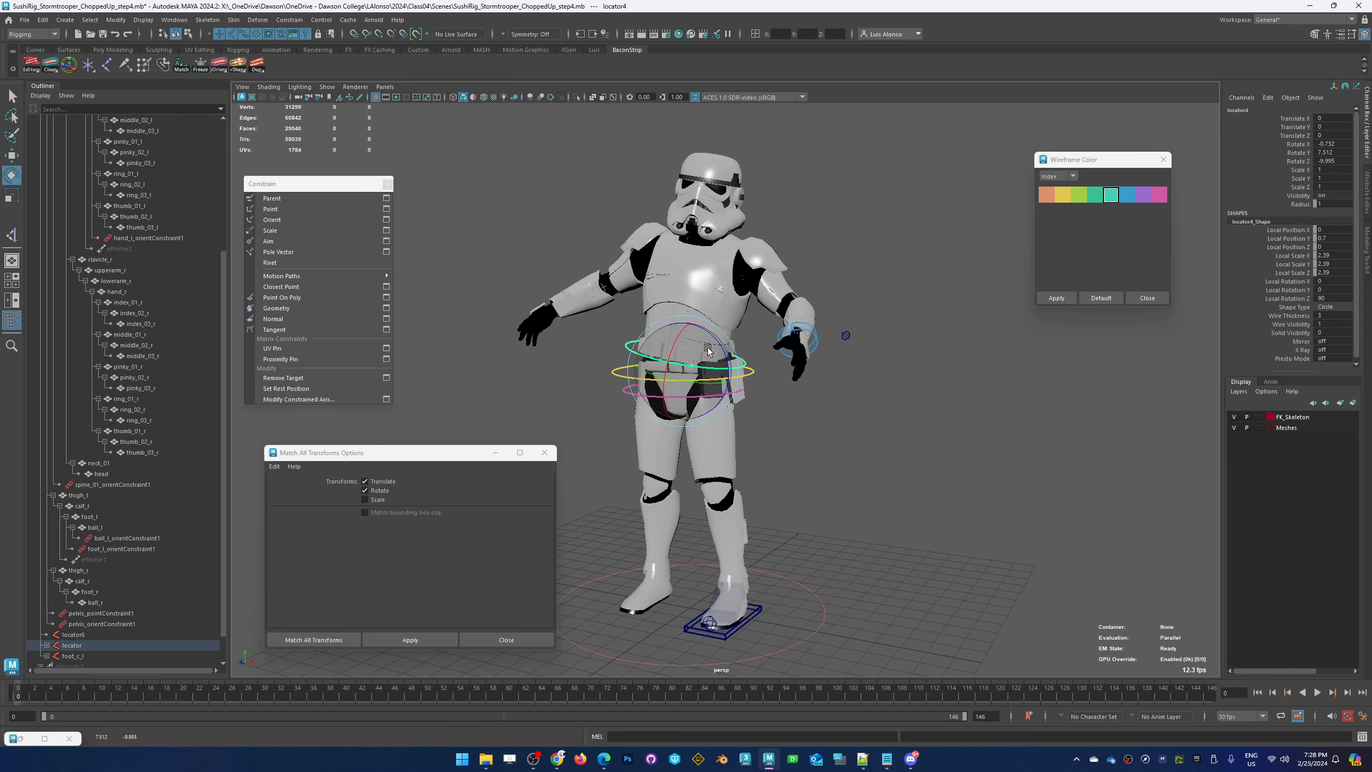
mouse_move(674, 454)
left_mouse_down("alt")
mouse_move(714, 448)
mouse_move(660, 464)
left_mouse_up("alt")
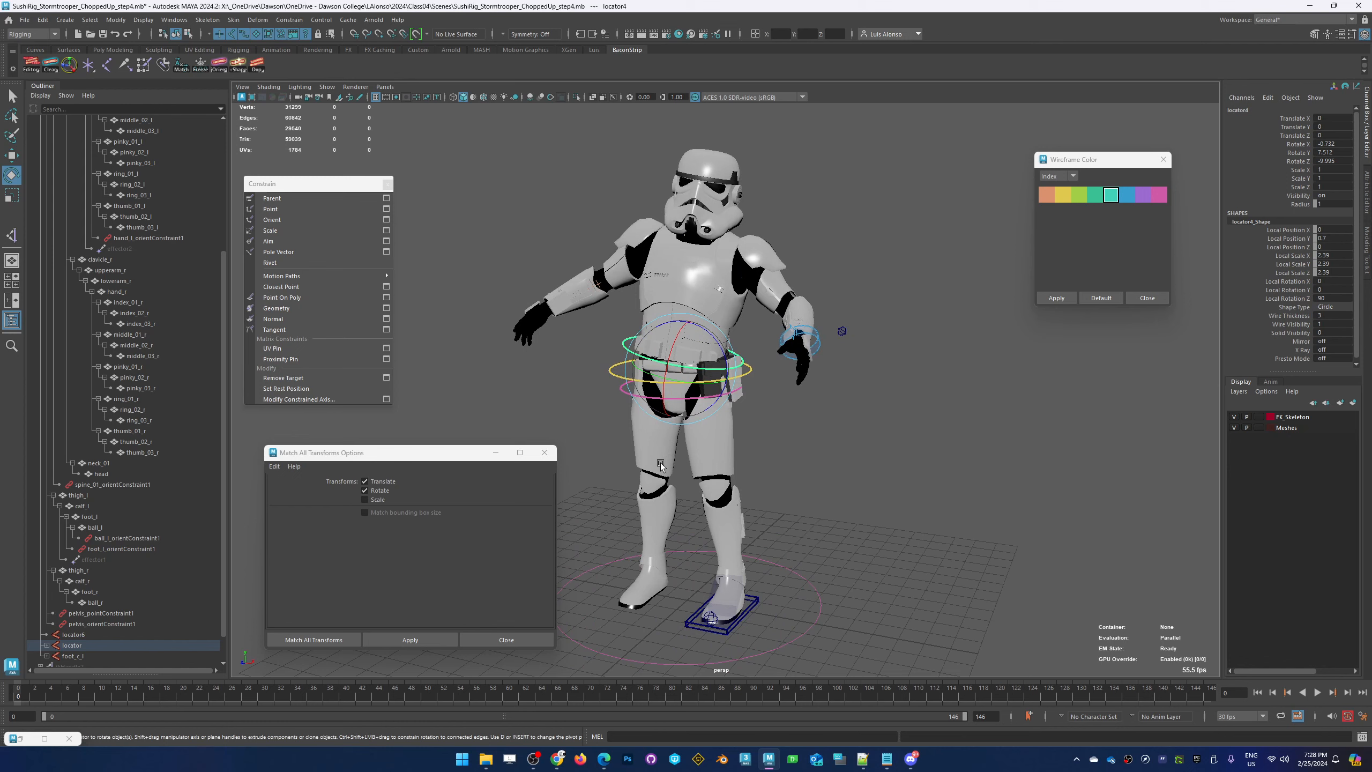
key("ctrl+z")
key("ctrl+z")
key("ctrl+z")
key("ctrl+z")
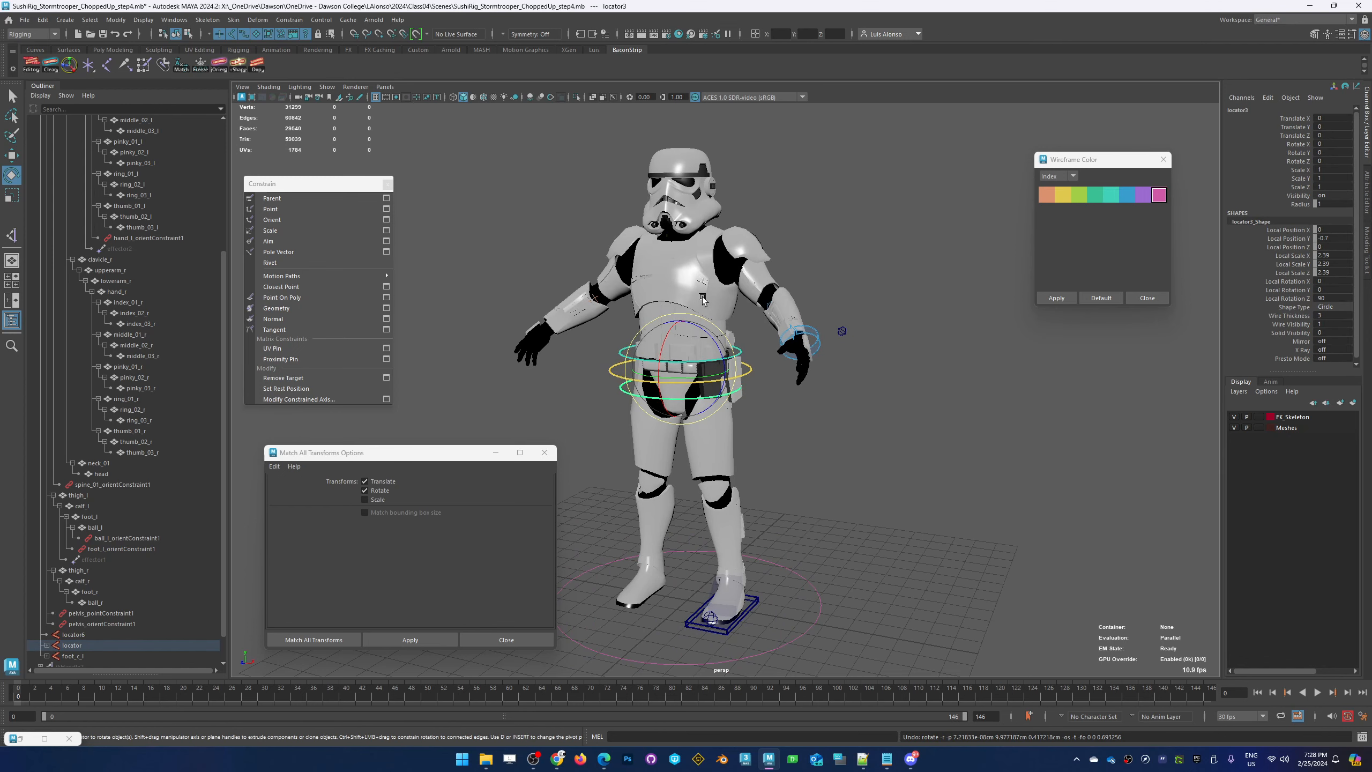
Examine the legs, the left foot control and the overall rig from several angles and distances
middle_click_drag(658, 378, 672, 348, "alt")
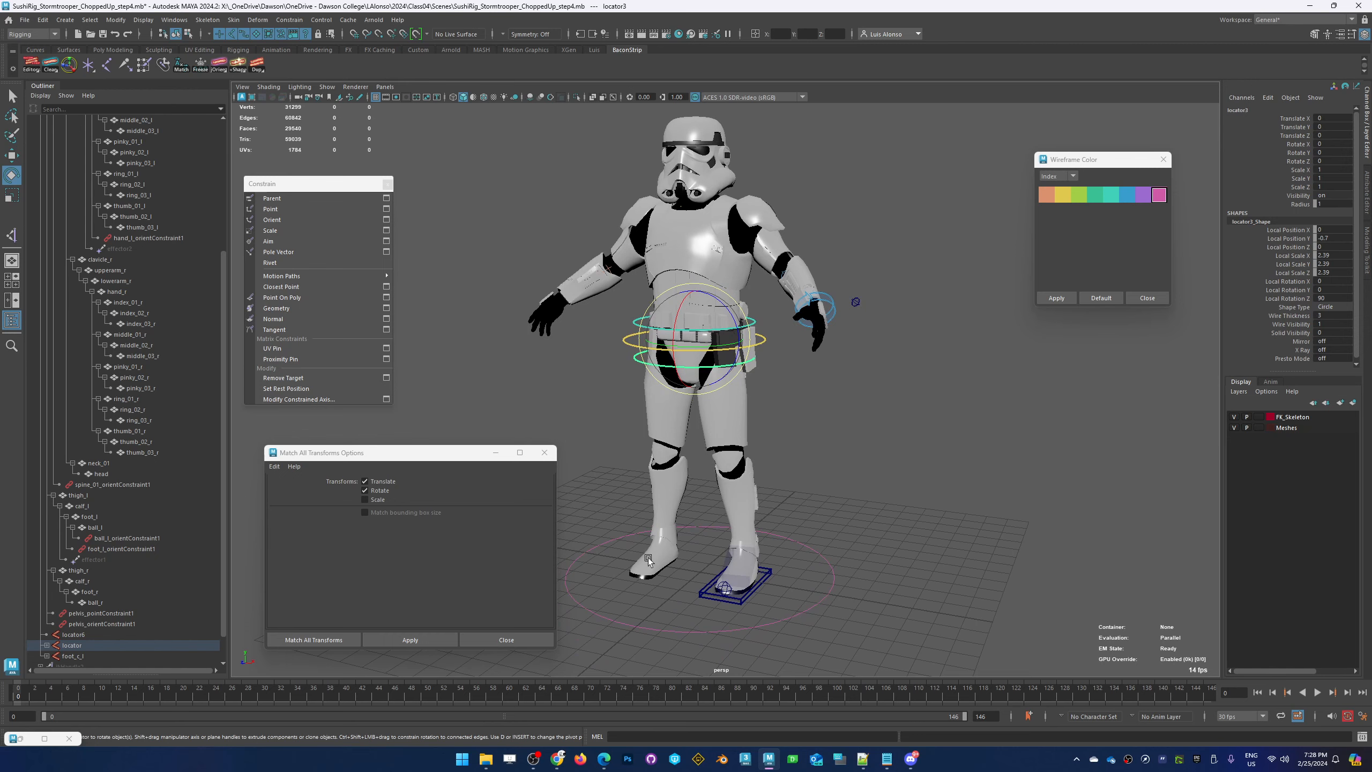
middle_click_drag(648, 561, 708, 476, "alt")
left_click_drag(829, 403, 843, 389, "alt")
right_click_drag(842, 389, 871, 388, "alt")
middle_click_drag(775, 494, 751, 472, "alt")
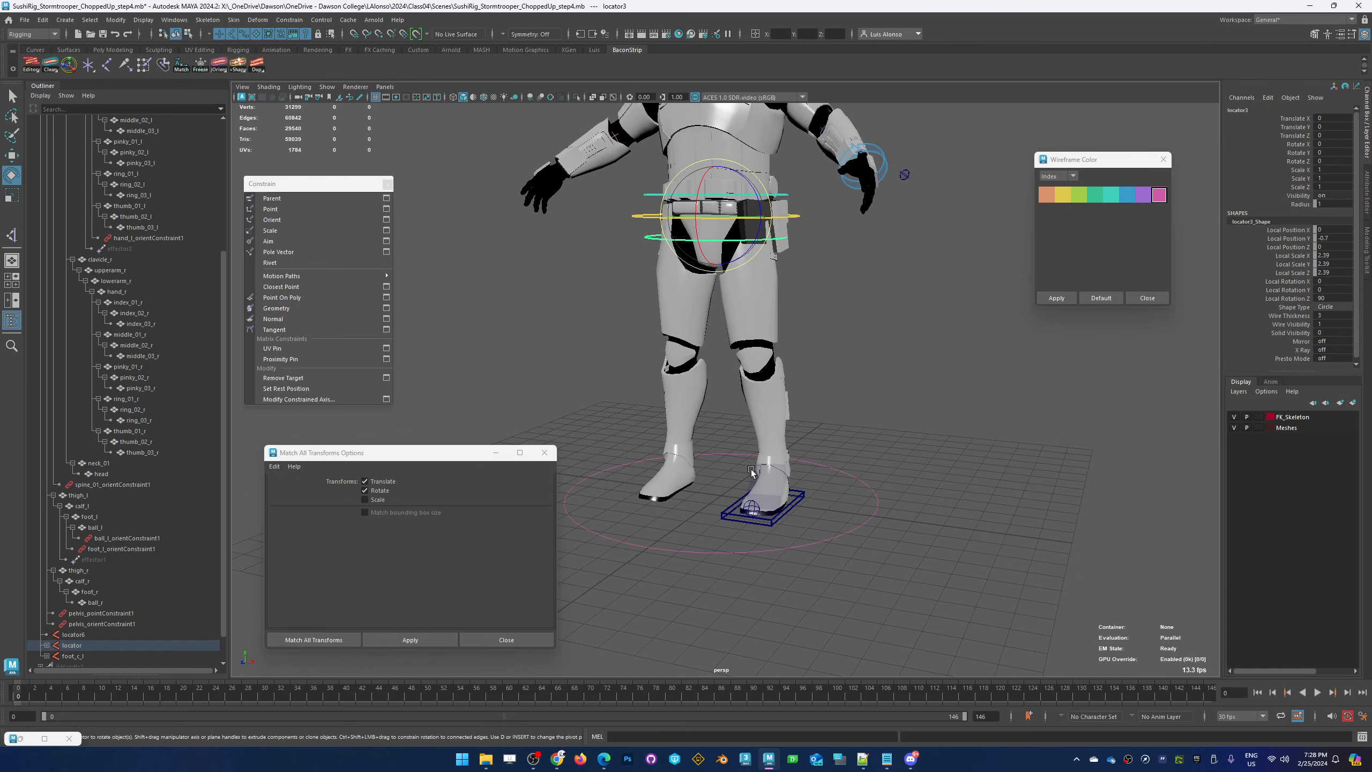
left_click_drag(633, 442, 724, 466, "alt")
right_click_drag(751, 357, 844, 341, "alt")
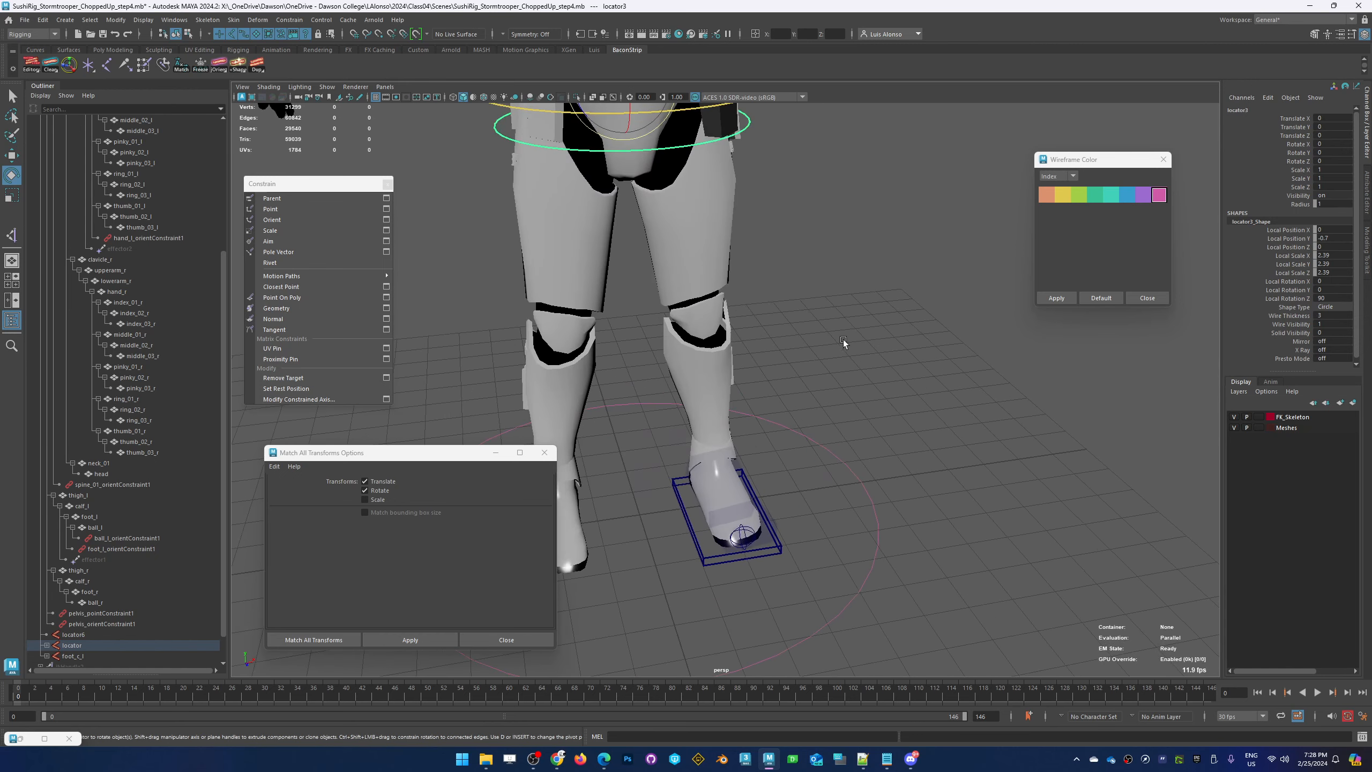
left_click_drag(665, 354, 727, 362, "alt")
middle_click_drag(770, 305, 799, 396, "alt")
right_click_drag(799, 396, 693, 327, "alt")
left_click_drag(847, 388, 847, 349, "alt")
right_click_drag(893, 327, 730, 286, "alt")
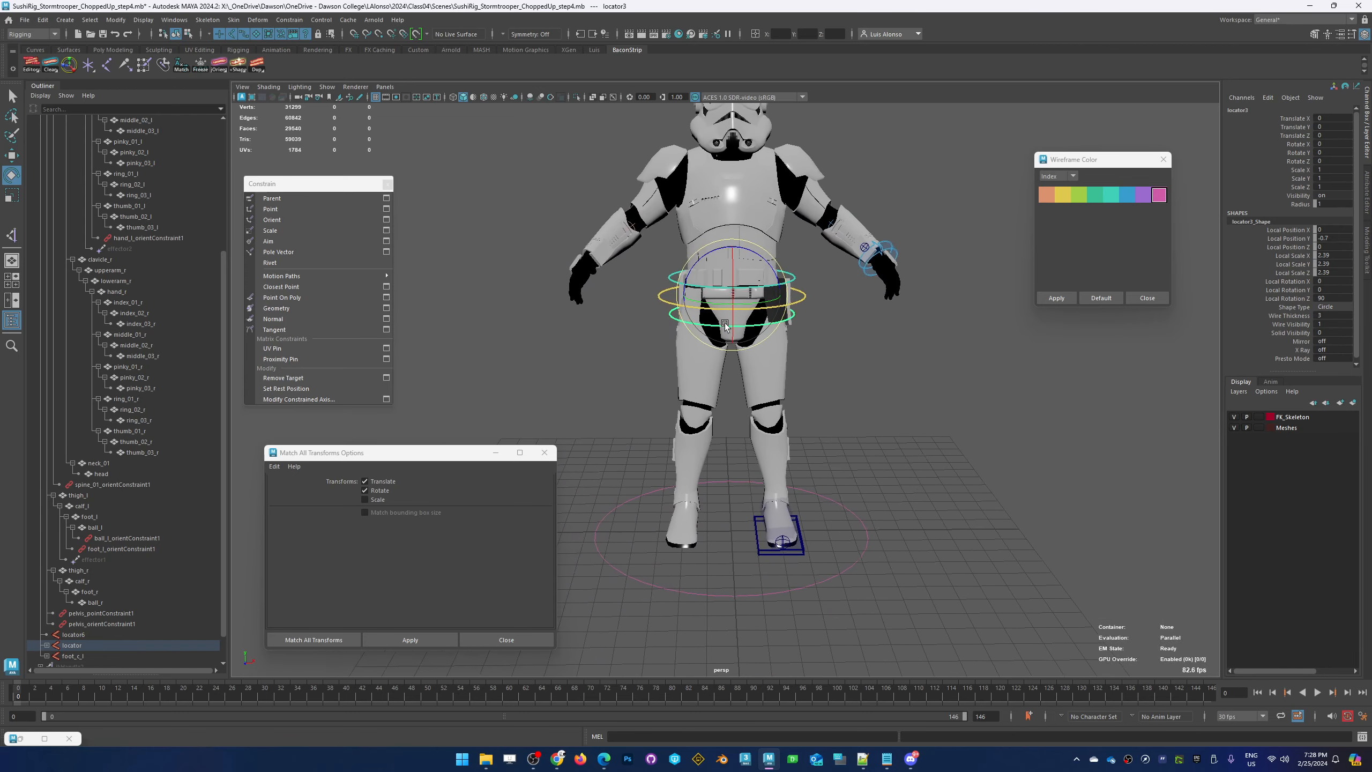
middle_click_drag(740, 307, 726, 361, "alt")
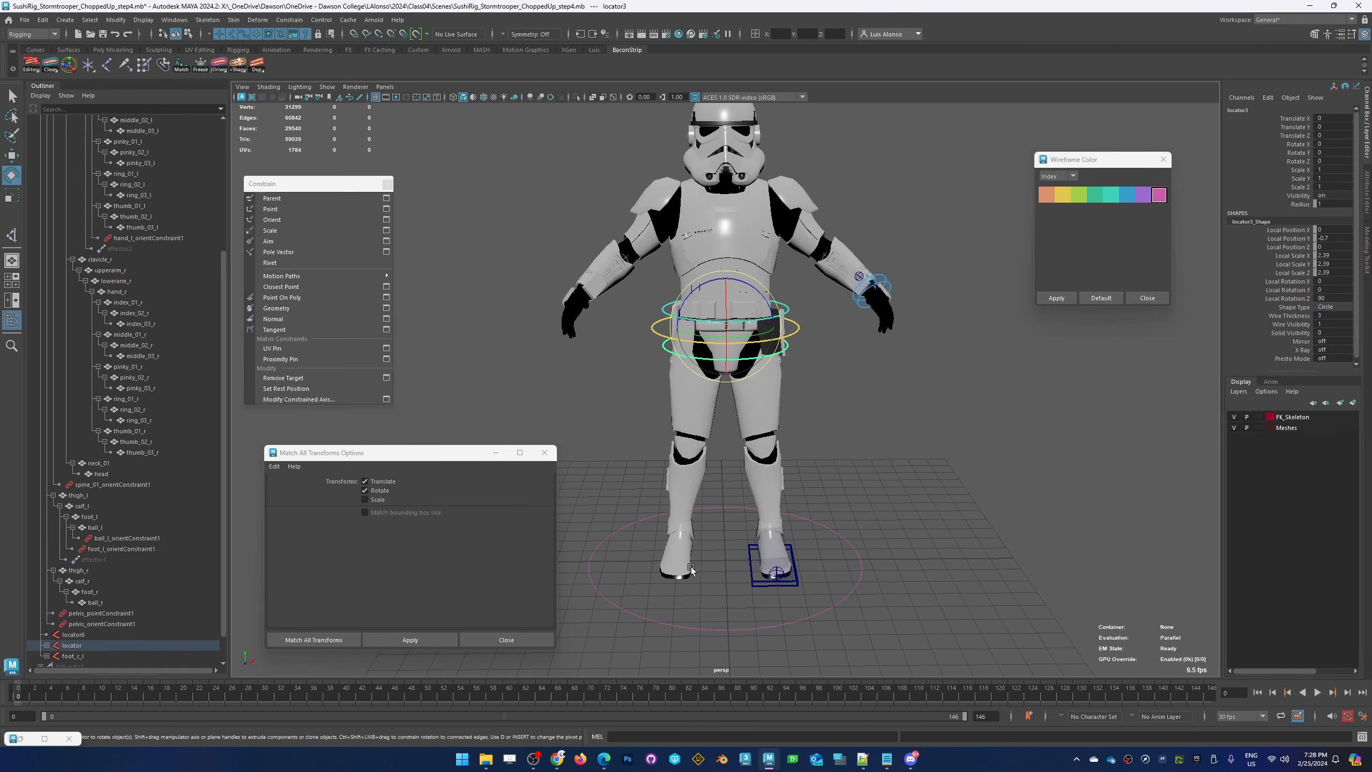
left_click_drag(691, 555, 900, 272, "alt")
Select the left elbow's sphere pole vector with the Move tool and inspect its placement from the front and side
left_click(905, 366)
key("w")
left_click_drag(671, 423, 693, 397, "alt")
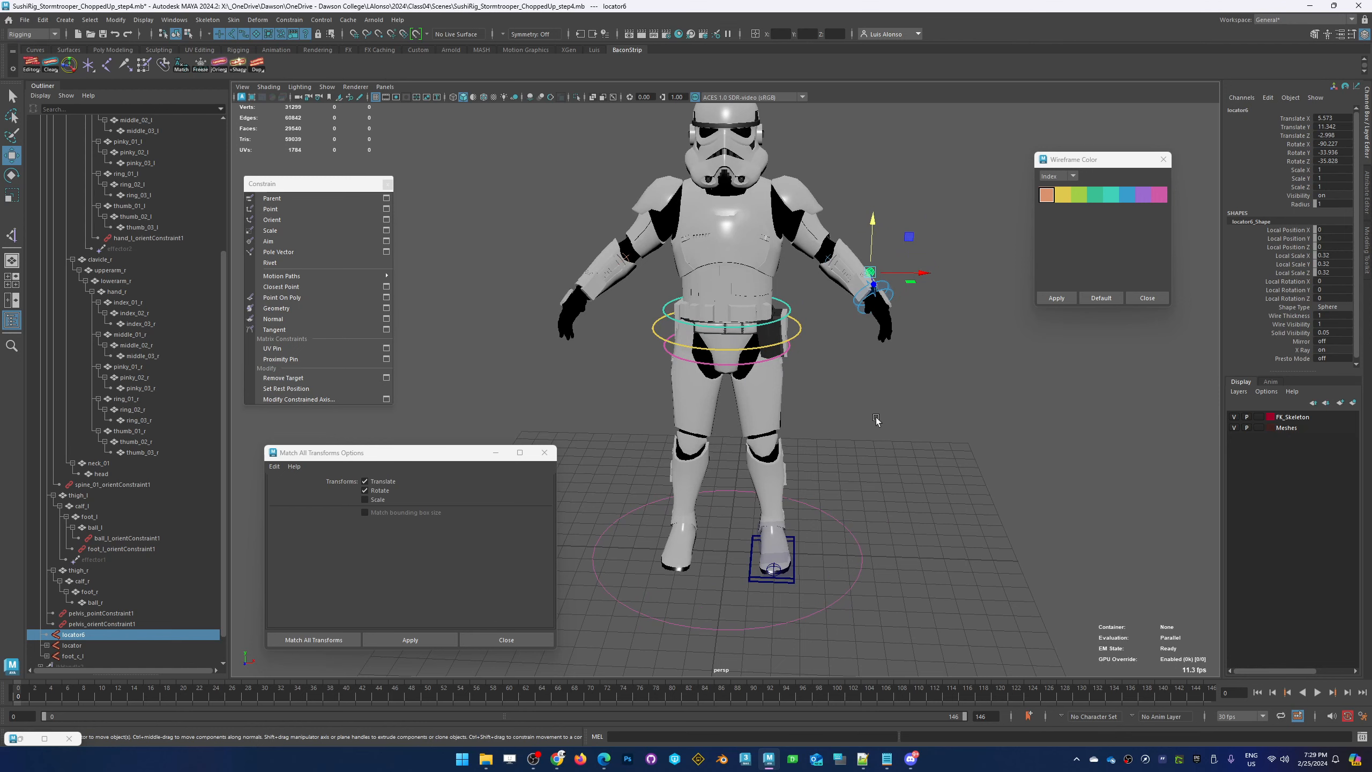
left_click_drag(819, 420, 851, 392, "alt")
left_click_drag(853, 407, 951, 394, "alt")
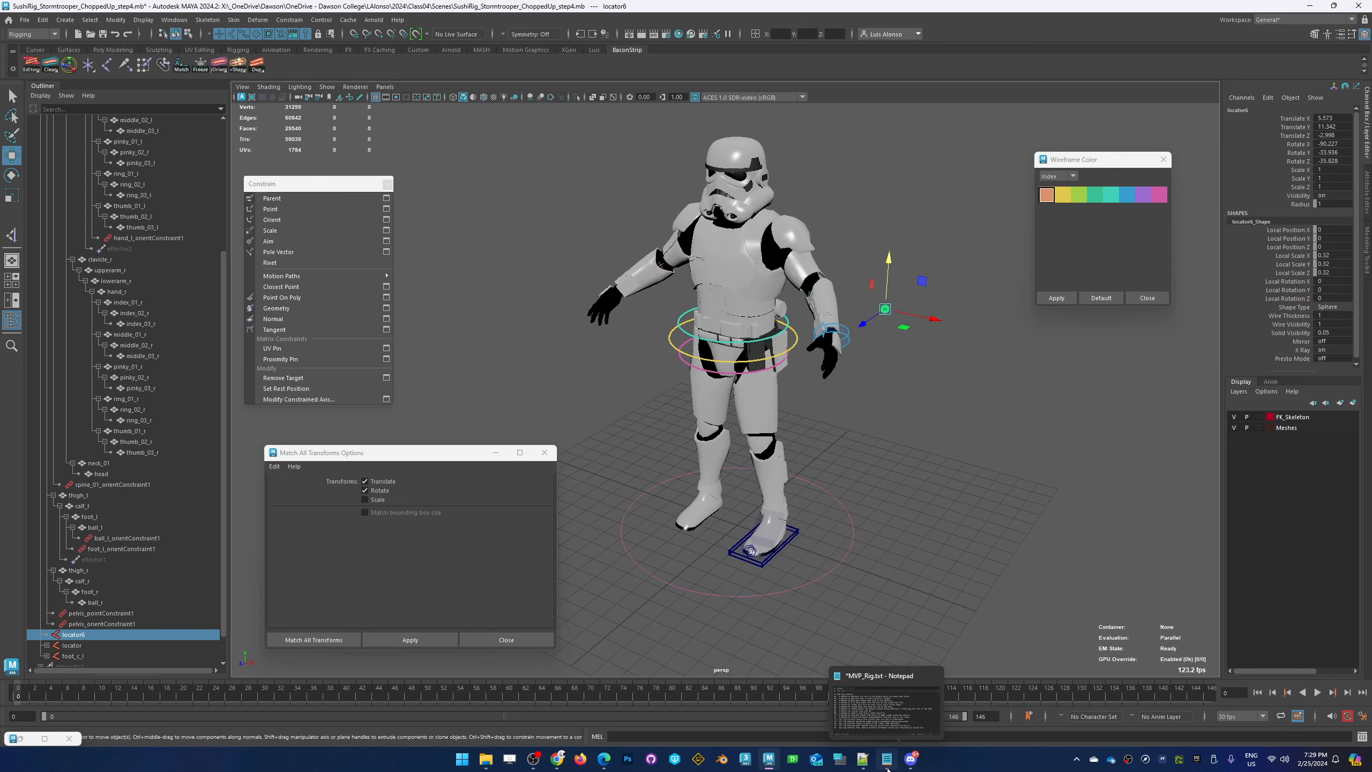
Switch to Notepad and place the MVP_Rig.txt requirements list over the scene to review it
left_click(887, 765)
left_click_drag(462, 163, 558, 131)
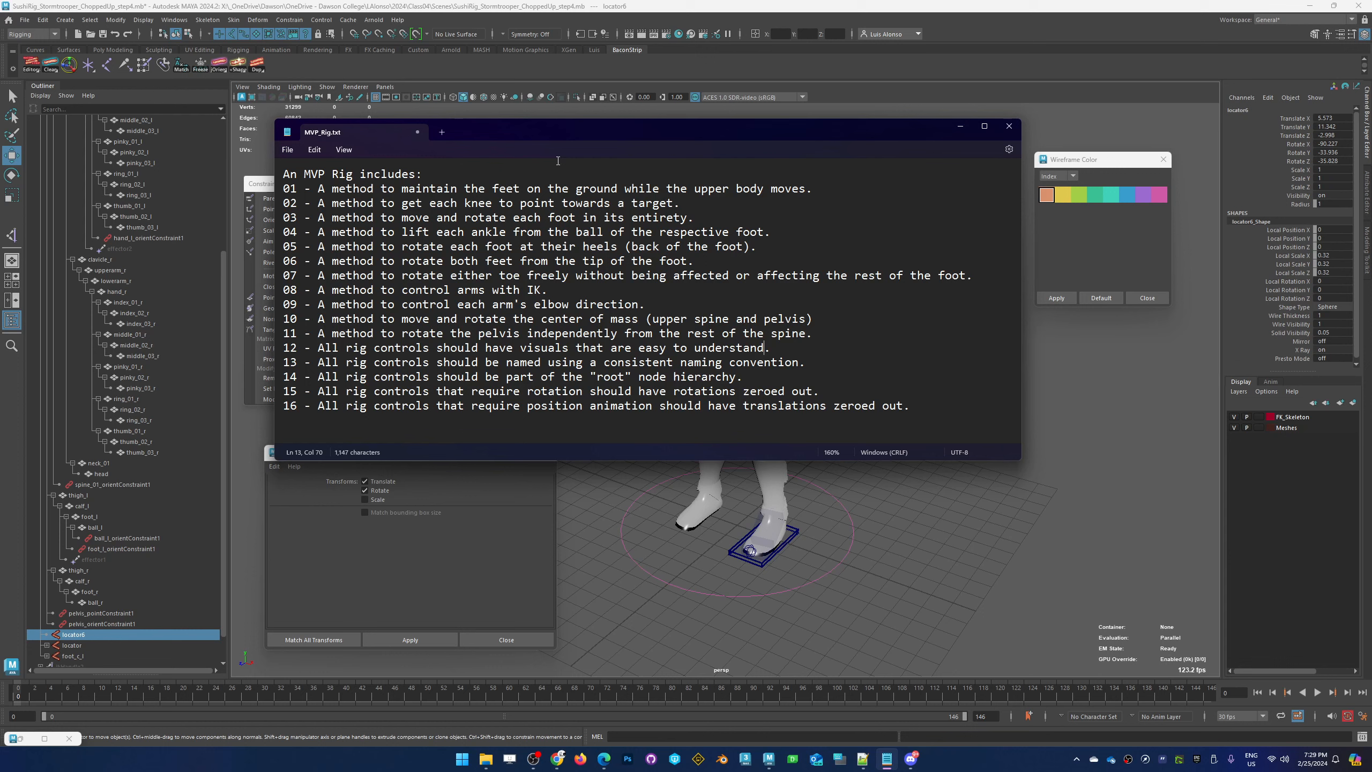